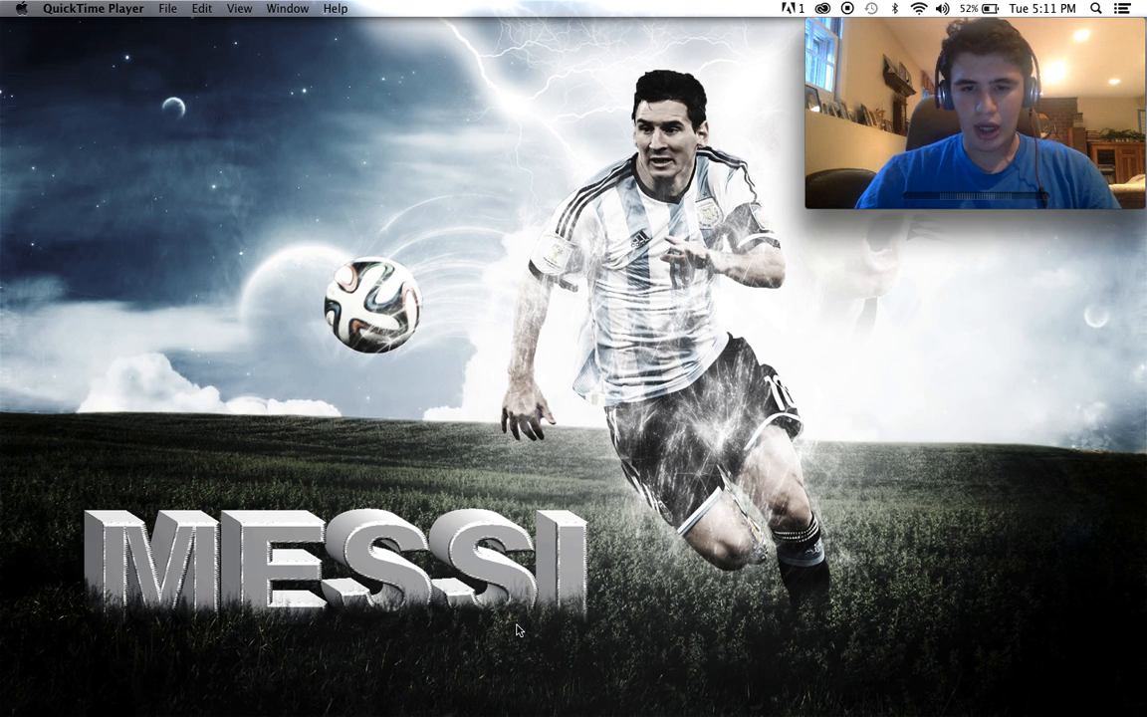
# - Switch to Photoshop, keep the QuickTime webcam preview floating on top of it, and align the Photoshop window with the screen's upper edge
pyautogui.click(587, 679)
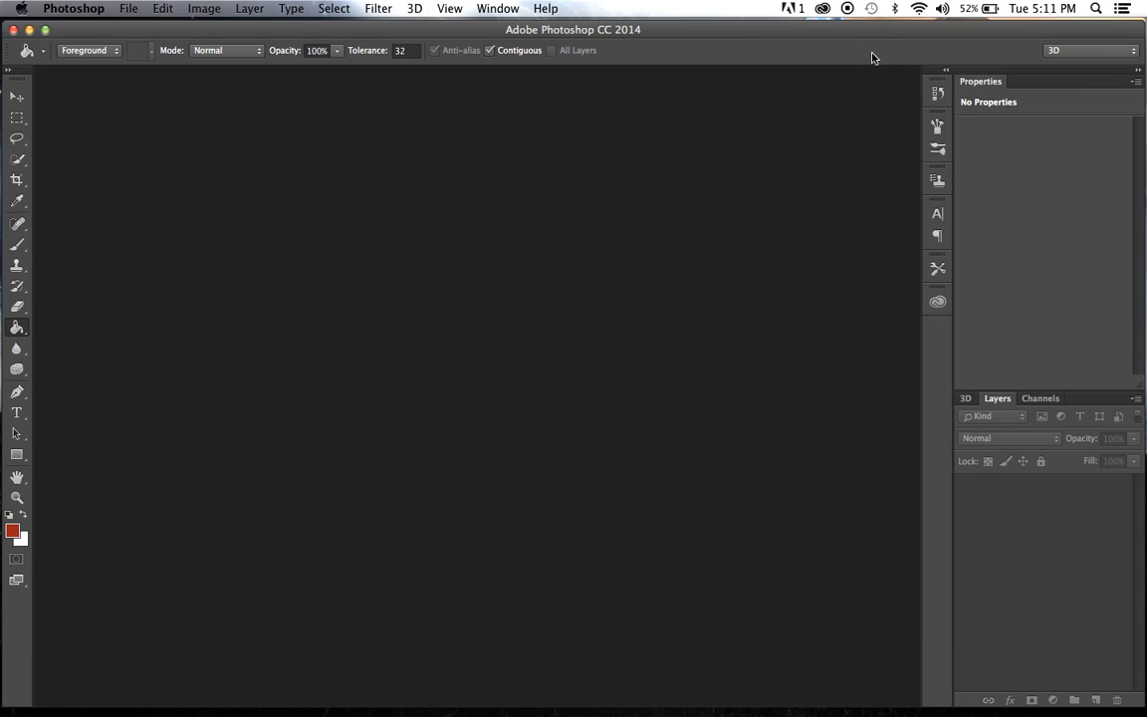
pyautogui.moveTo(869, 35); pyautogui.dragTo(865, 99)
pyautogui.click(740, 94)
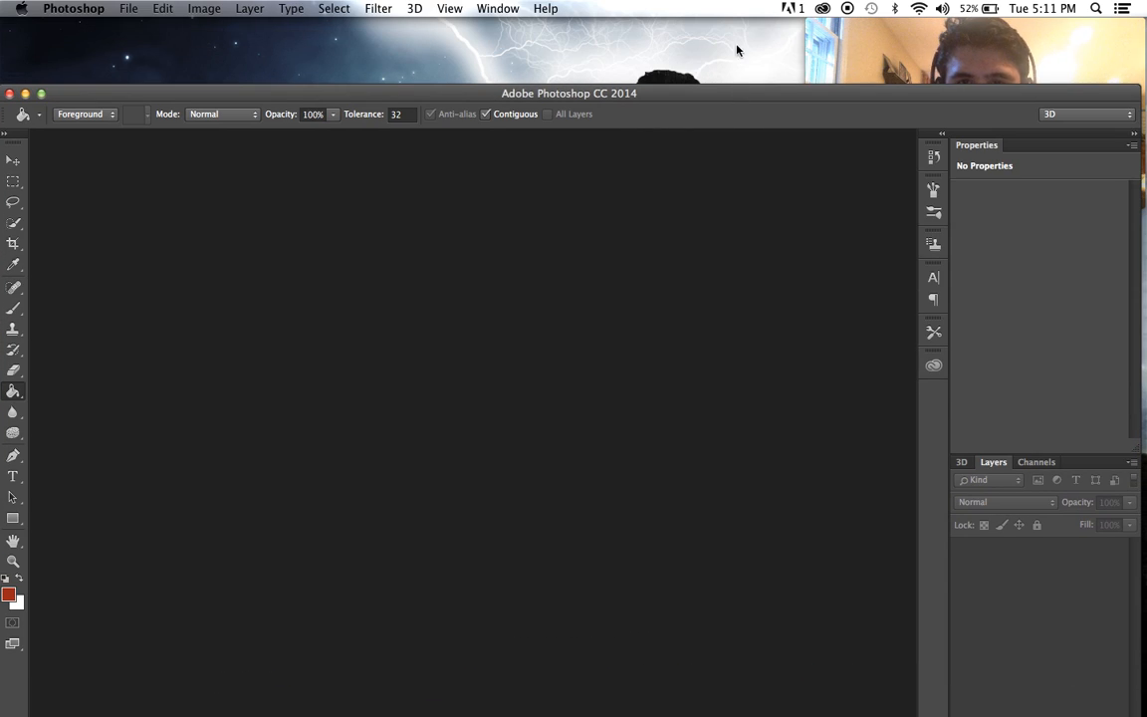
pyautogui.click(921, 59)
pyautogui.click(239, 8)
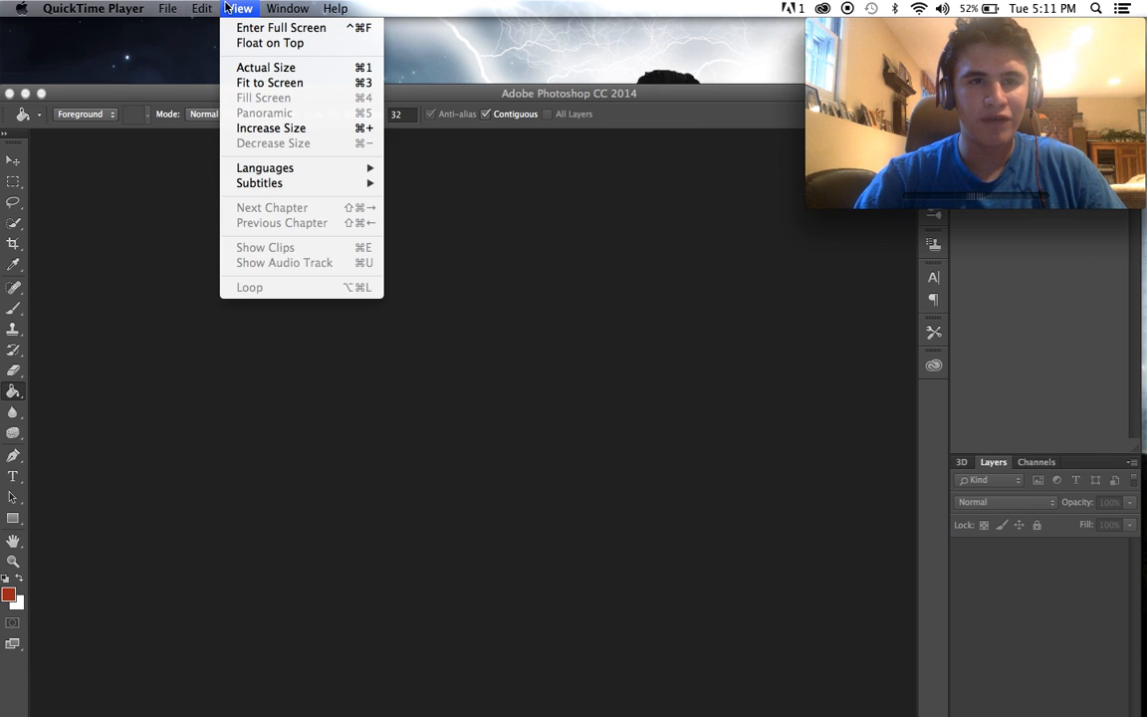
pyautogui.click(239, 43)
pyautogui.press('super+Tab')
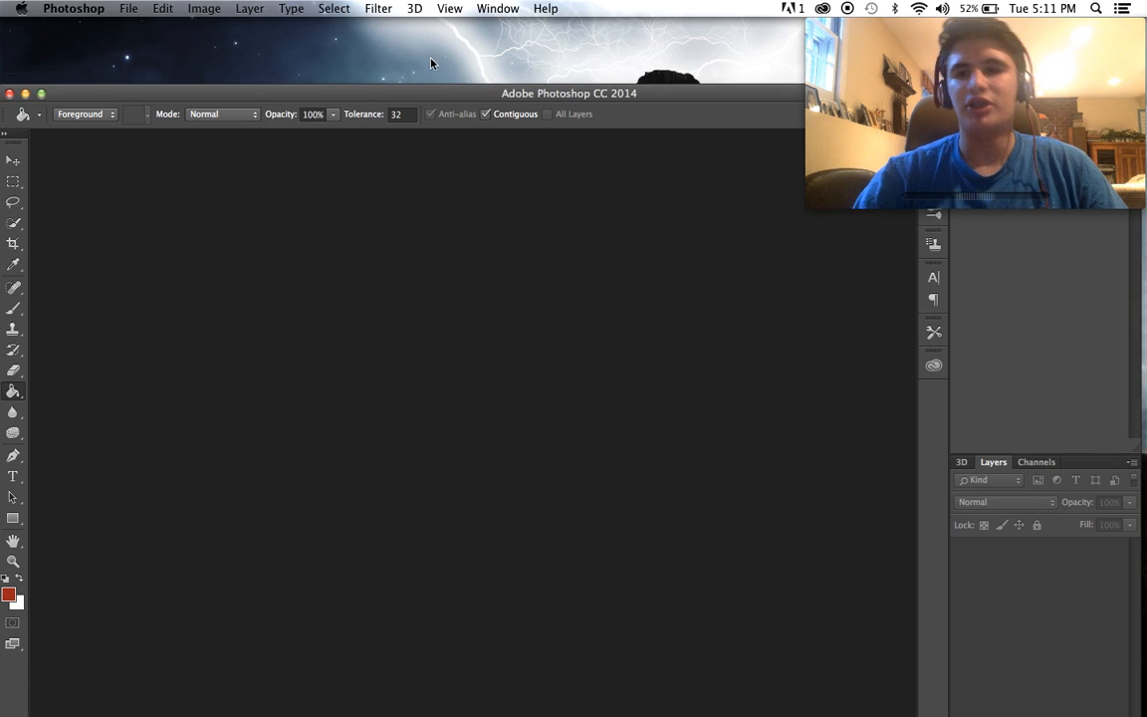
pyautogui.moveTo(429, 92); pyautogui.dragTo(428, 12)
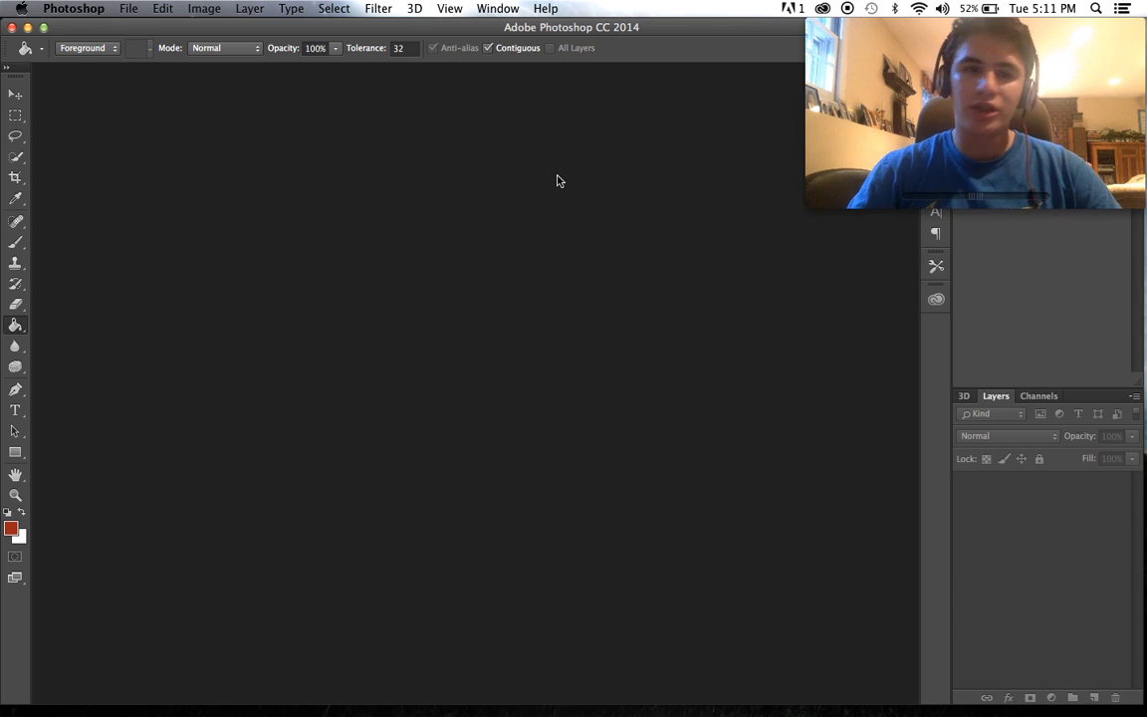
# - Switch to Finder and view the two finished red-toned player edits in the Downloads folder, closing each preview
pyautogui.click(72, 681)
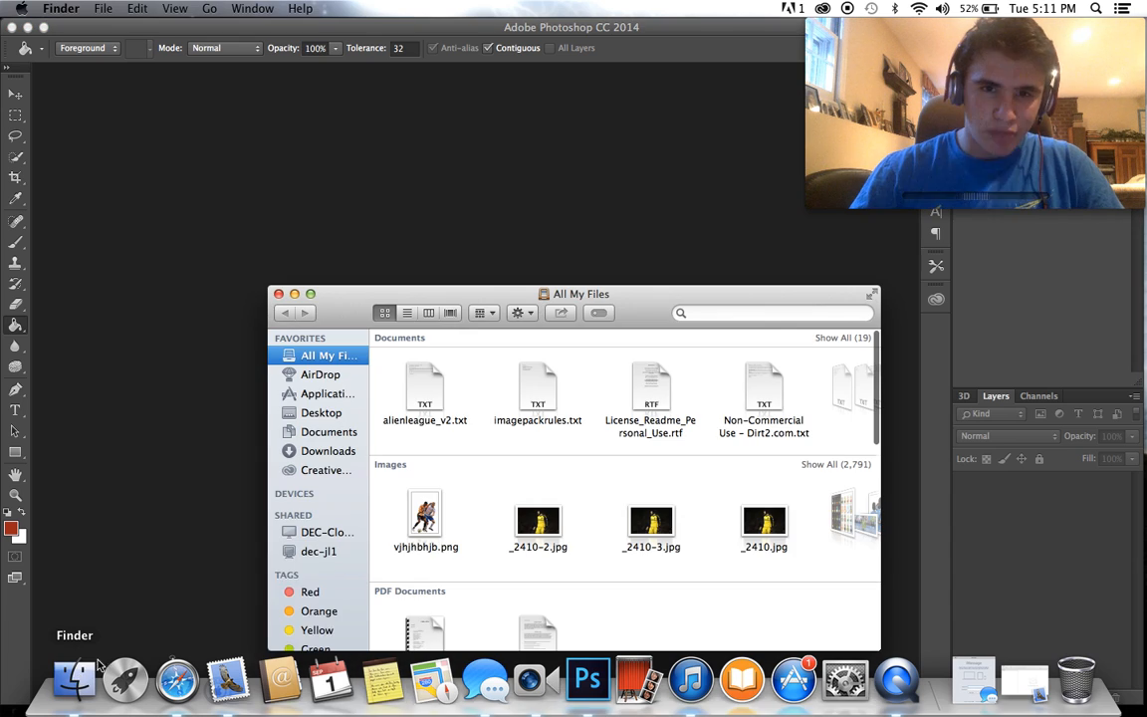
pyautogui.click(328, 451)
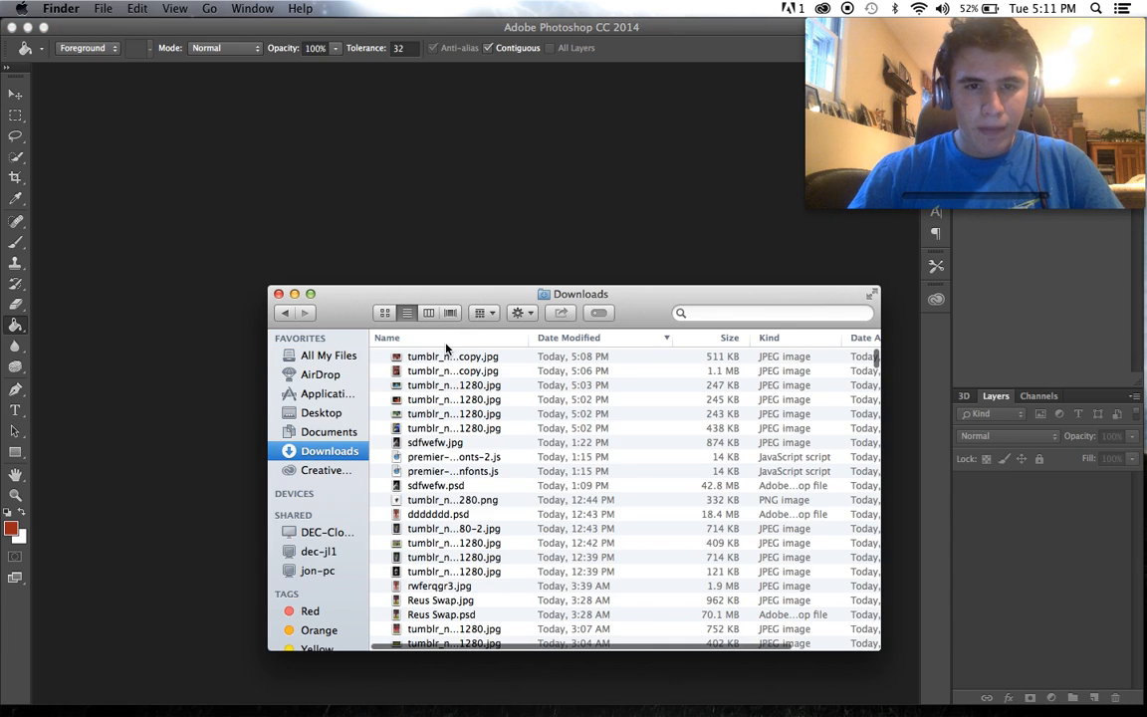
pyautogui.doubleClick(404, 370)
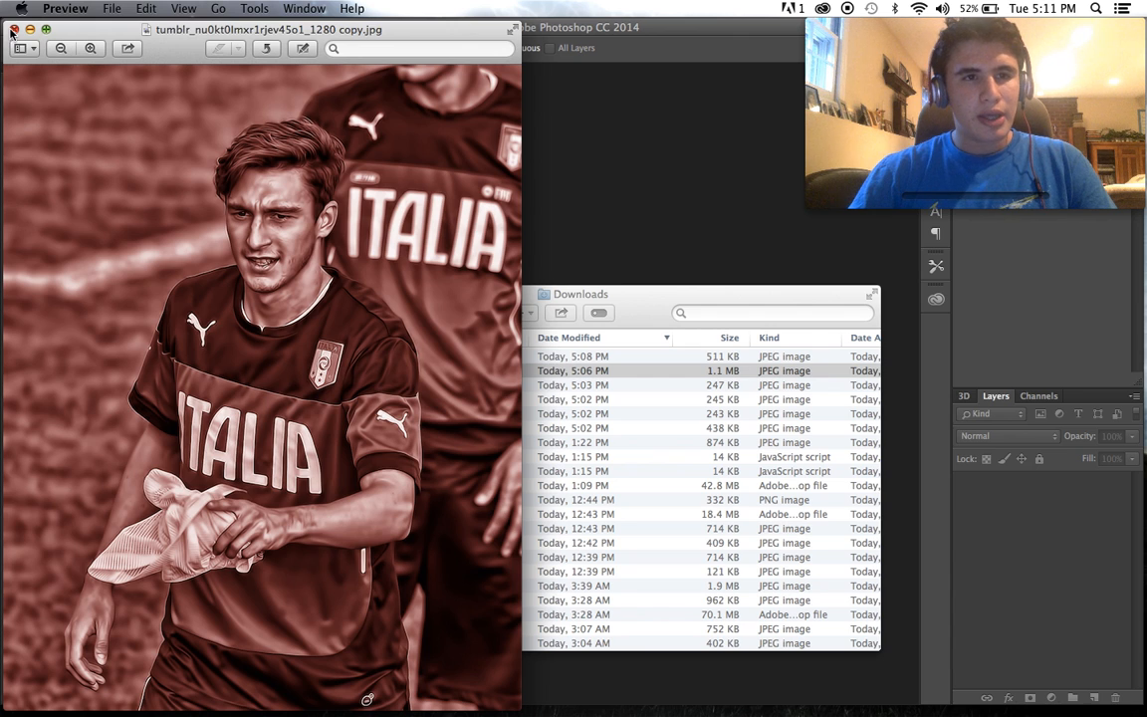
pyautogui.click(13, 30)
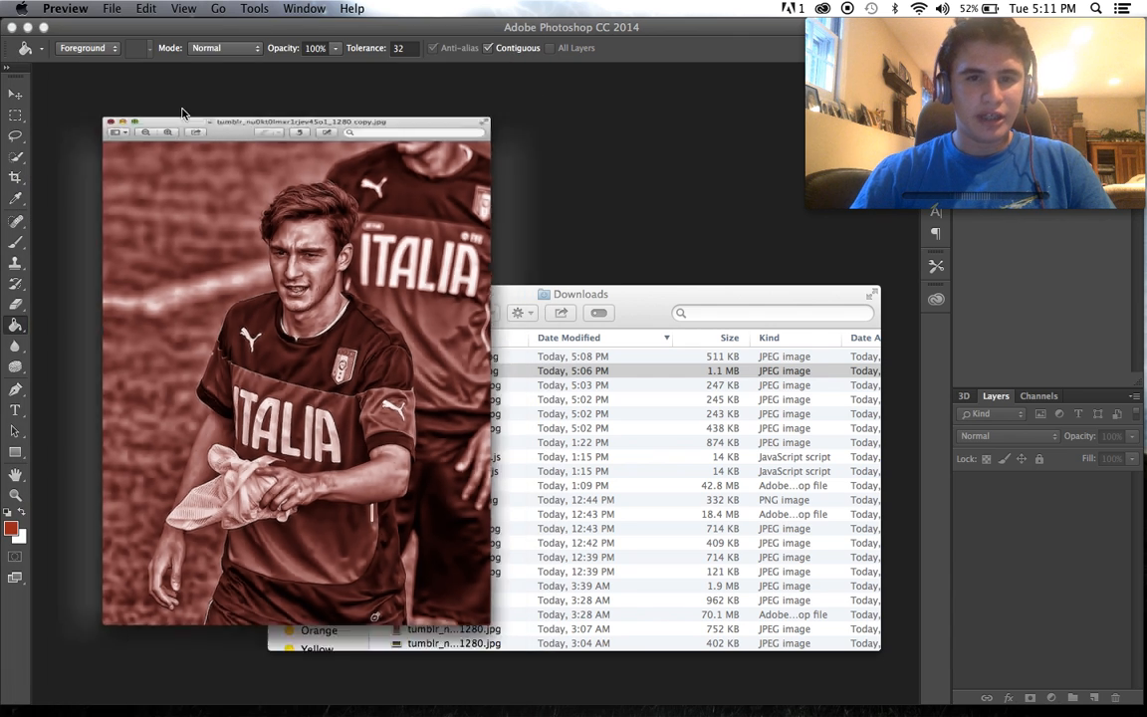
pyautogui.doubleClick(468, 355)
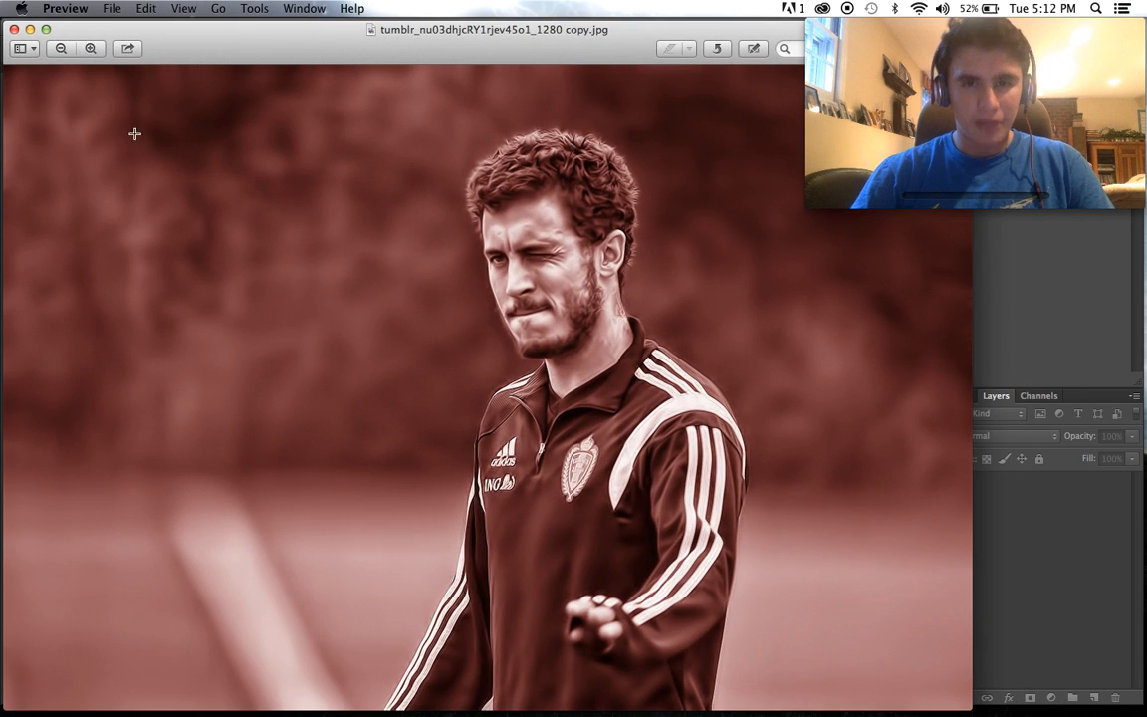
pyautogui.click(13, 30)
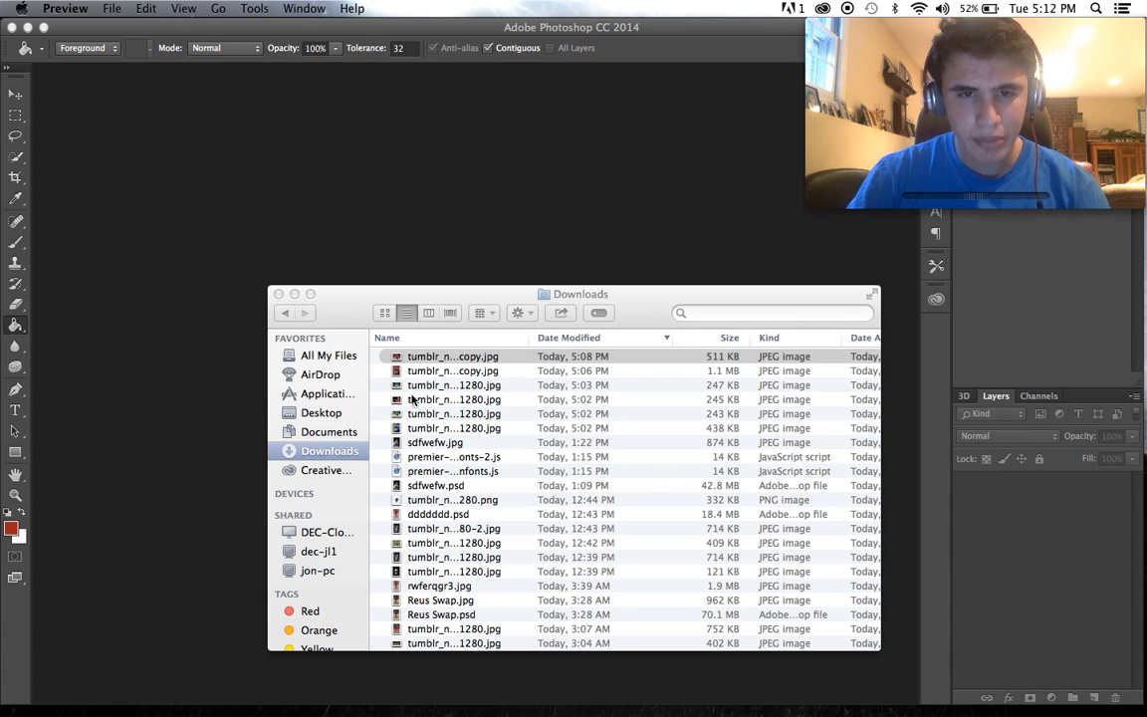
# - Open tumblr_ntzxk5LwTf1rjev45o1_1280.jpg from Downloads in Photoshop and apply Topaz DeNoise 5 with the JPEG - light preset
pyautogui.moveTo(403, 398); pyautogui.dragTo(524, 194)
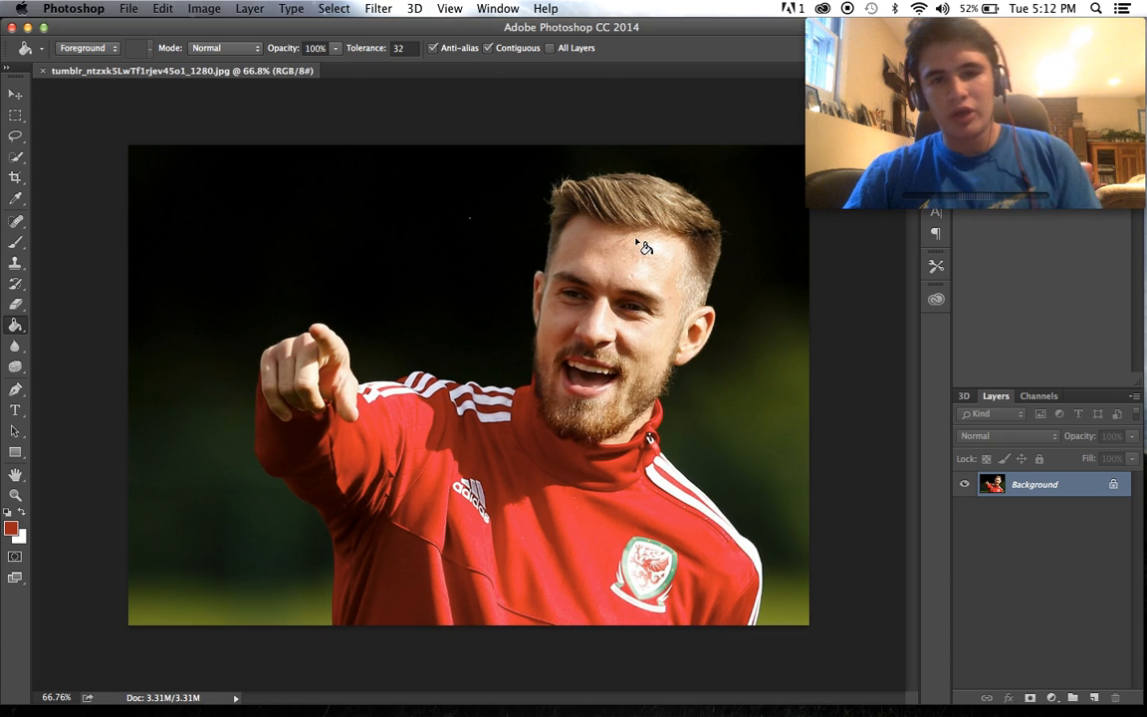
pyautogui.click(378, 8)
pyautogui.moveTo(540, 384)
pyautogui.click(689, 411)
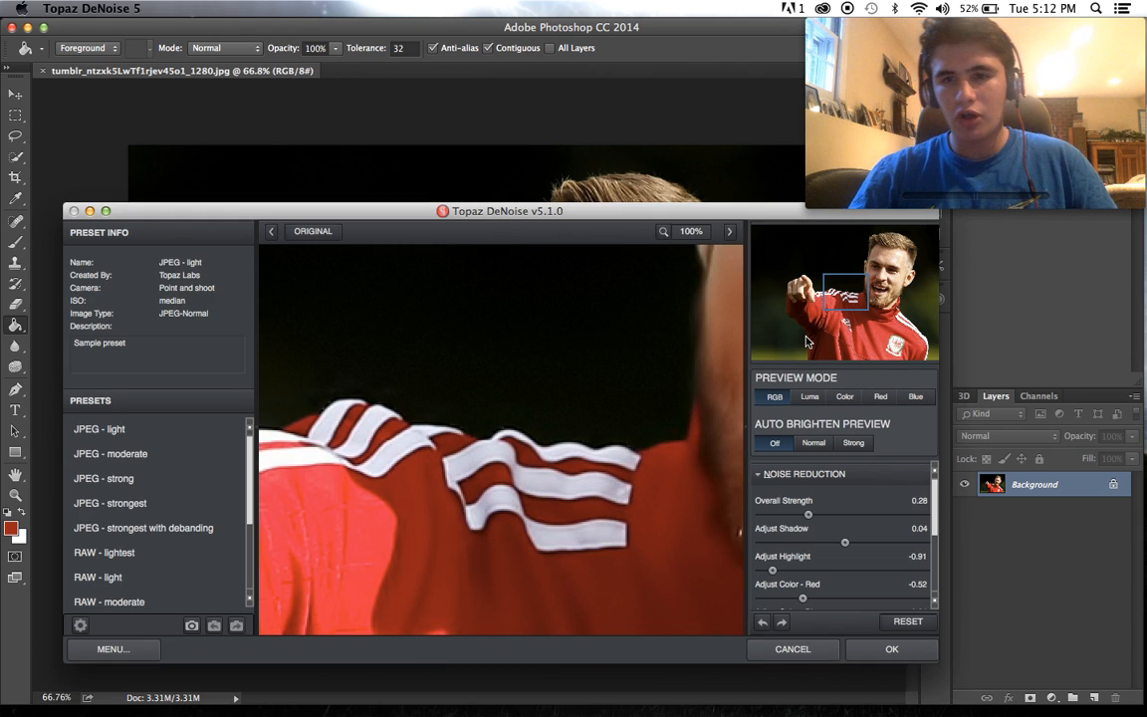
pyautogui.click(889, 277)
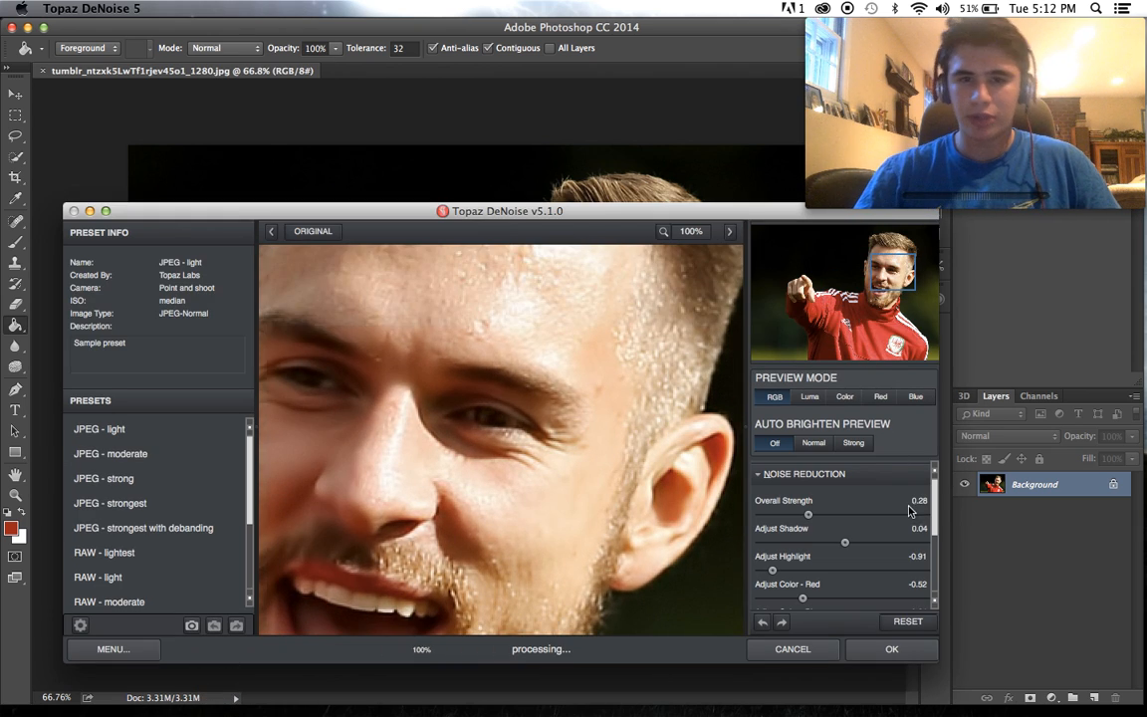
pyautogui.click(886, 648)
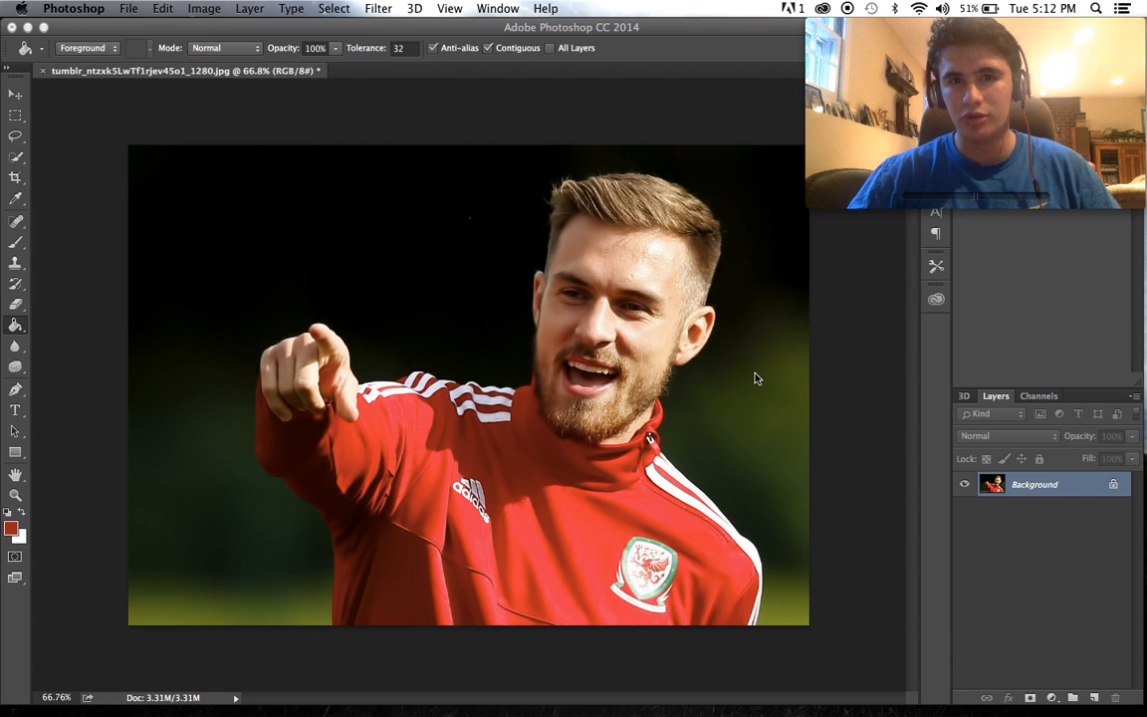
# - Start Topaz Adjust 5 on the photo and apply the Dynamic Pop preset from the HDR Collection
pyautogui.click(410, 8)
pyautogui.moveTo(378, 8)
pyautogui.moveTo(514, 375)
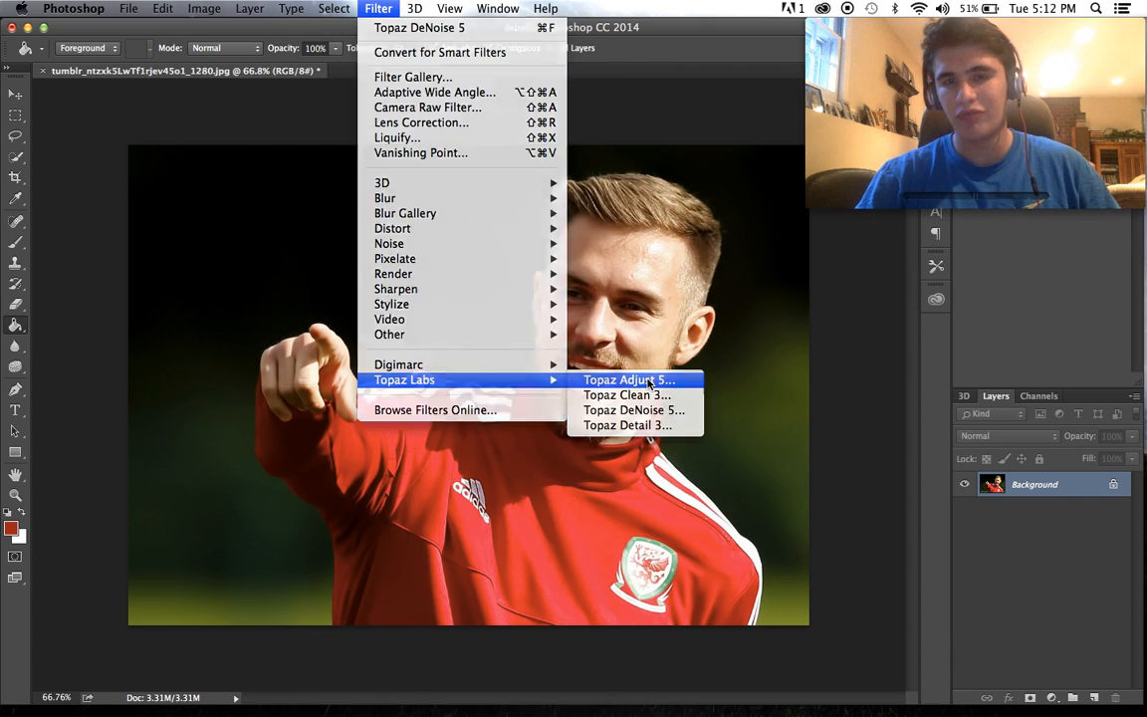
pyautogui.click(652, 382)
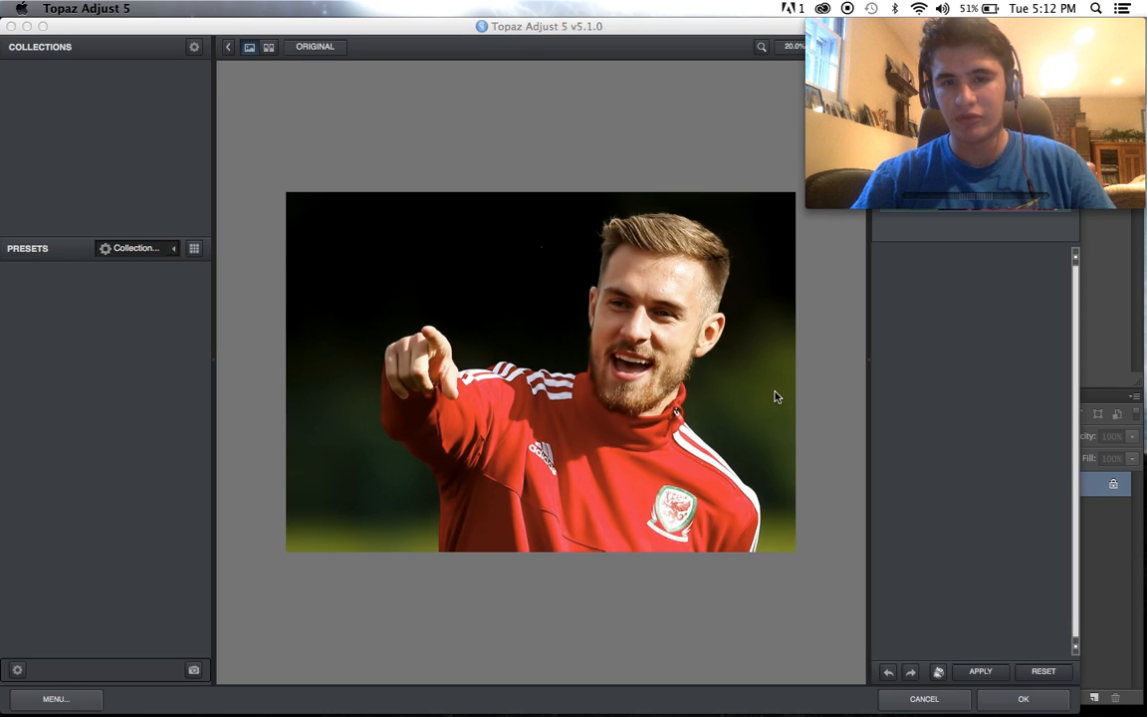
pyautogui.click(160, 130)
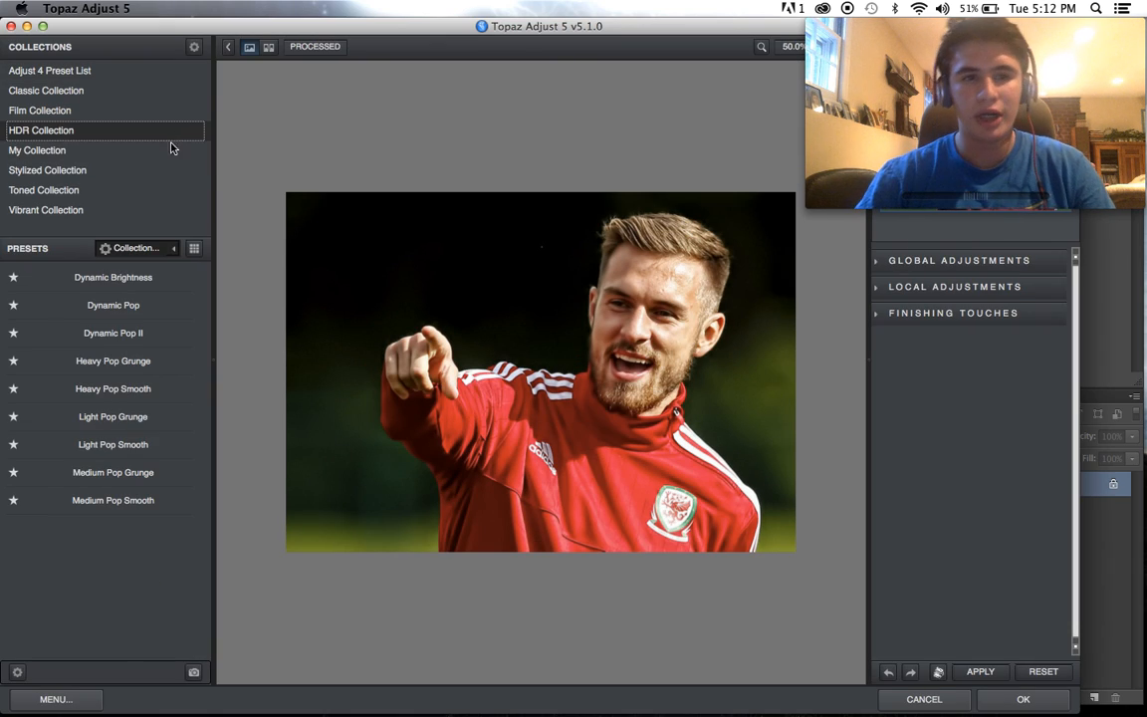
pyautogui.moveTo(140, 314)
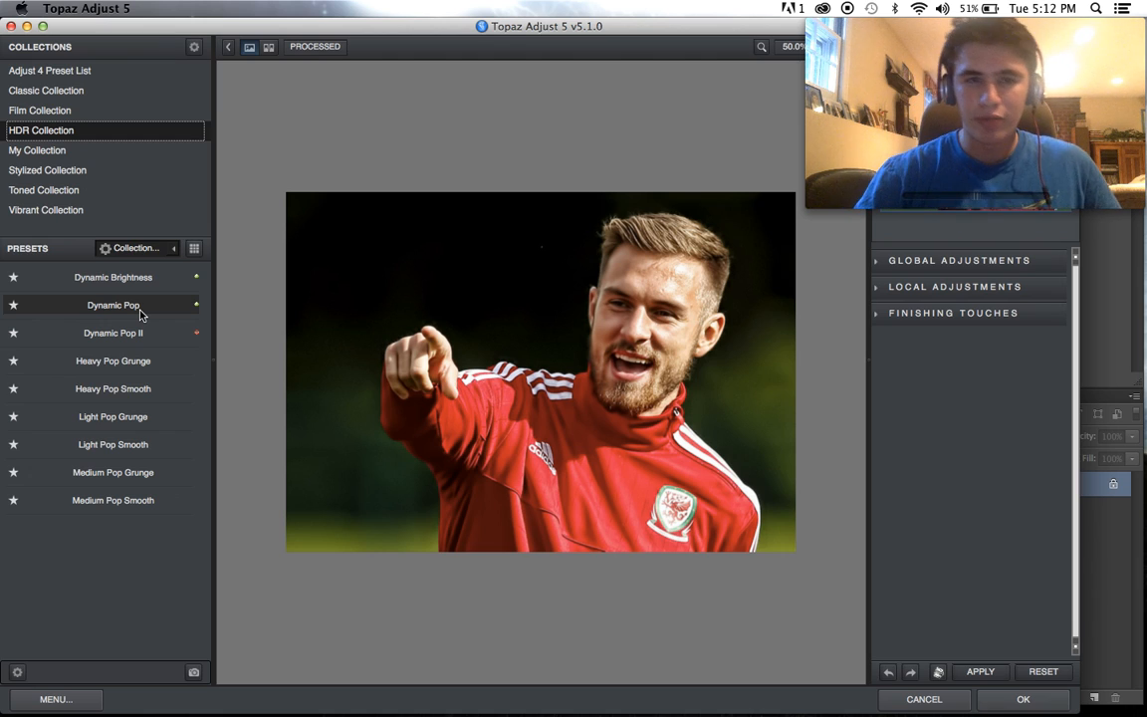
pyautogui.click(139, 311)
pyautogui.click(980, 671)
# - Add the Psychedelic preset from the Adjust 4 Preset List to the photo
pyautogui.click(170, 70)
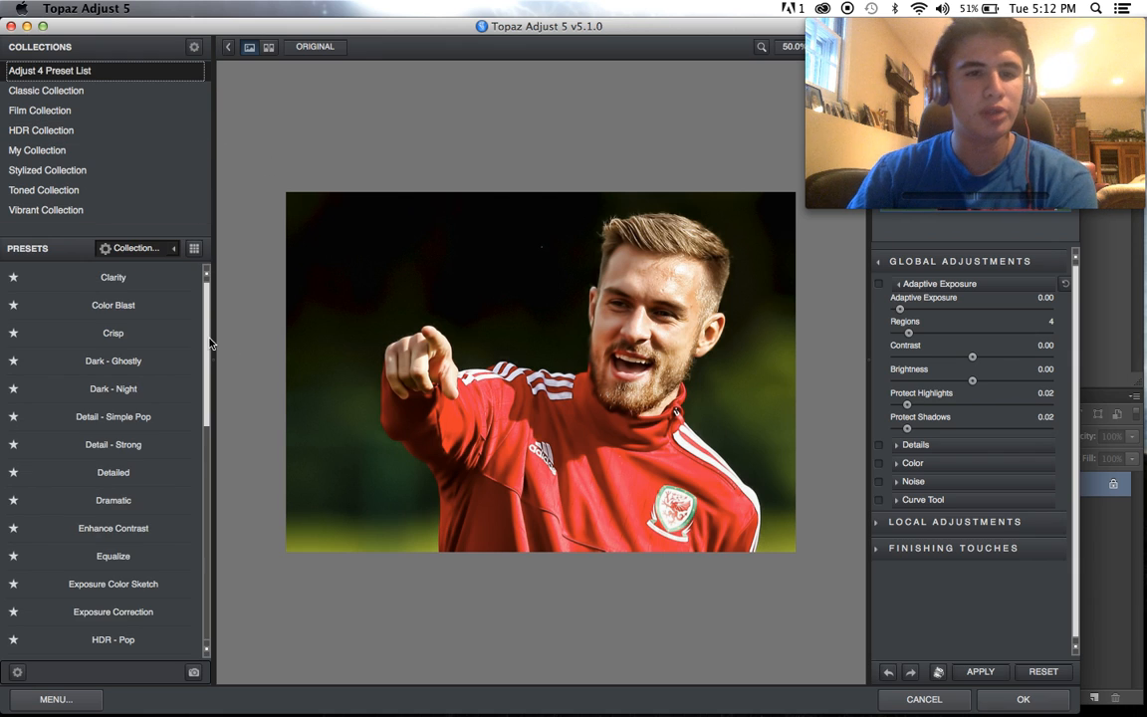
pyautogui.scroll(-1, 209, 345)
pyautogui.scroll(-5, 209, 346)
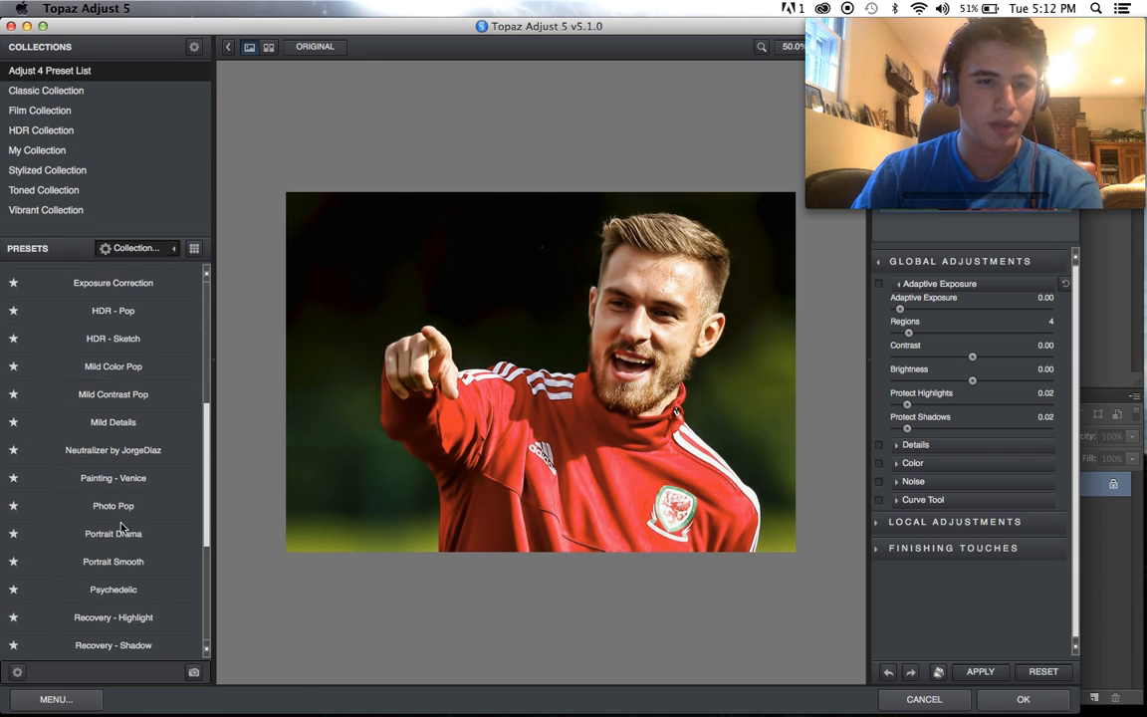
pyautogui.click(103, 591)
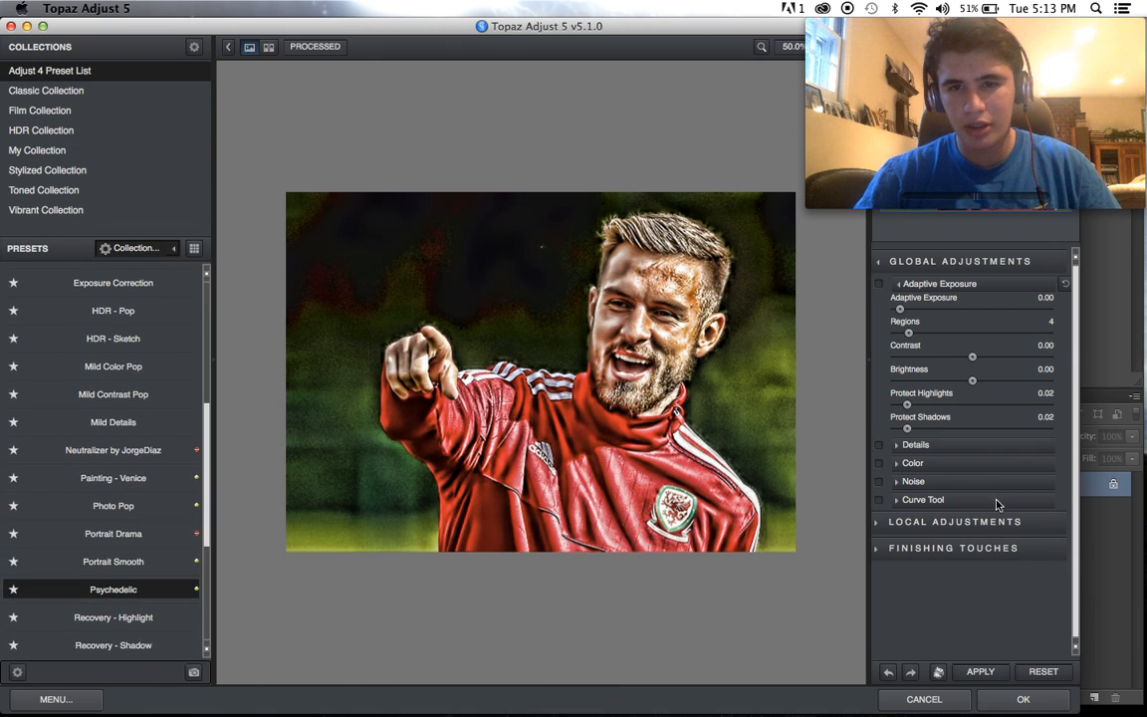
# - Try to soften the Psychedelic effect with an Overall Transparency of 0.68 in the finishing touches
pyautogui.click(966, 548)
pyautogui.click(964, 574)
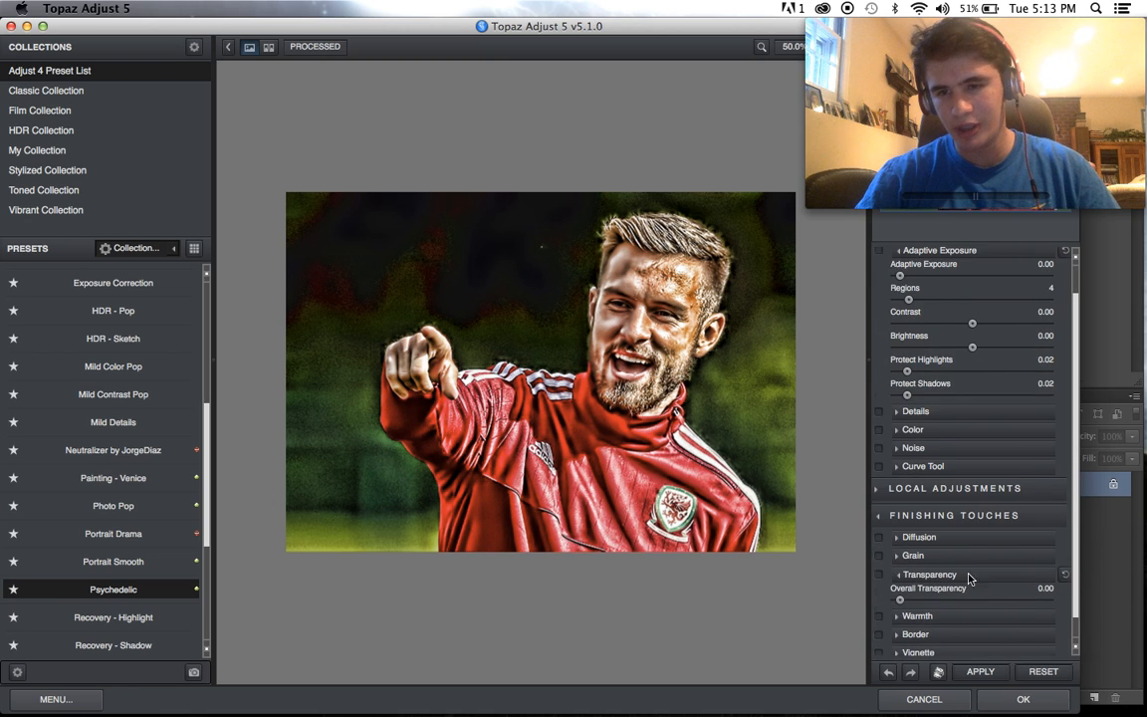
pyautogui.click(996, 598)
pyautogui.moveTo(997, 598); pyautogui.dragTo(999, 600)
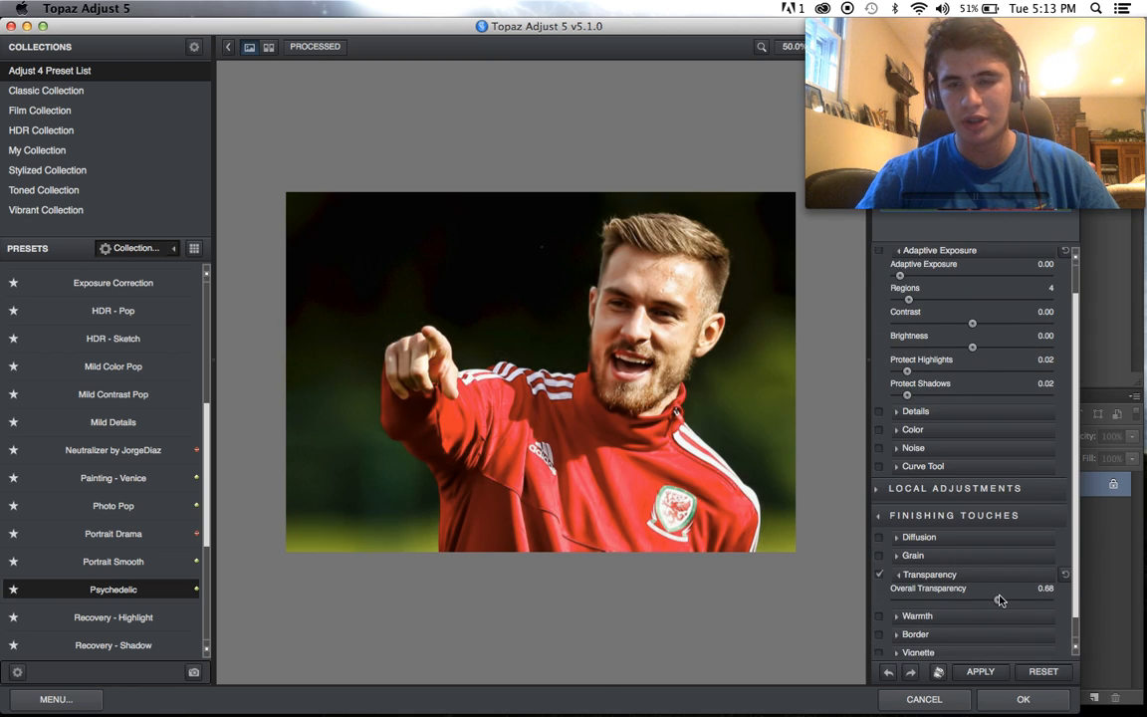
pyautogui.click(954, 276)
# - Reselect the Psychedelic preset, set its Overall Transparency to 0.79, and accept the Topaz Adjust result
pyautogui.click(113, 589)
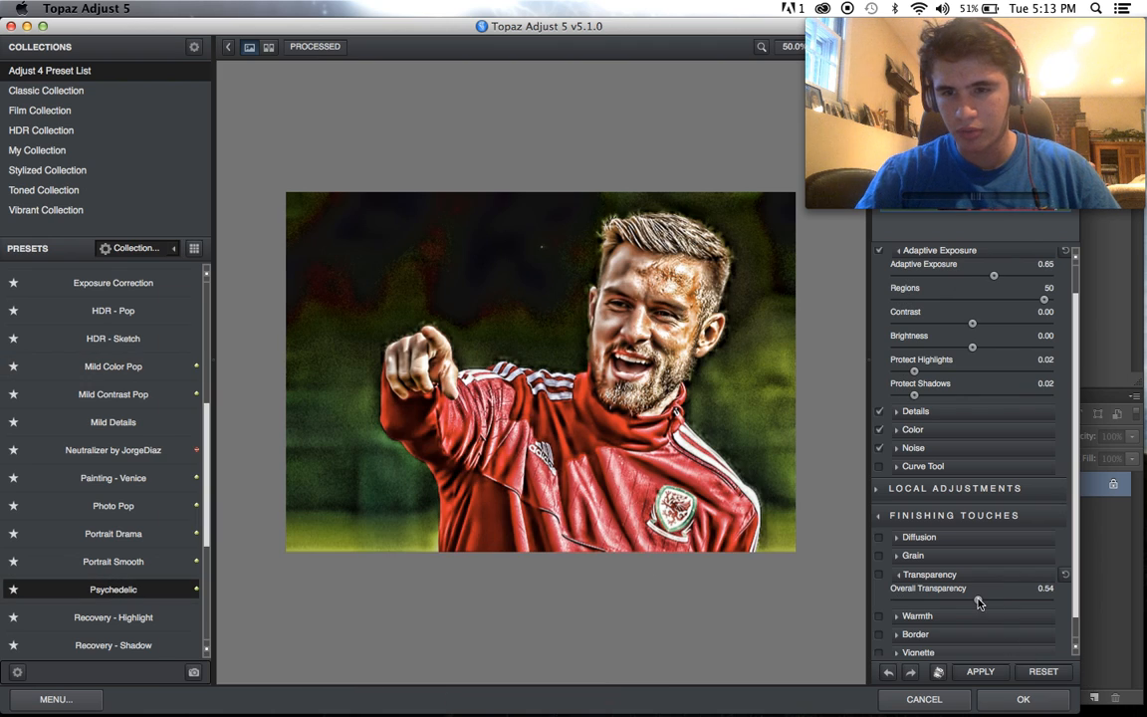
pyautogui.click(1001, 598)
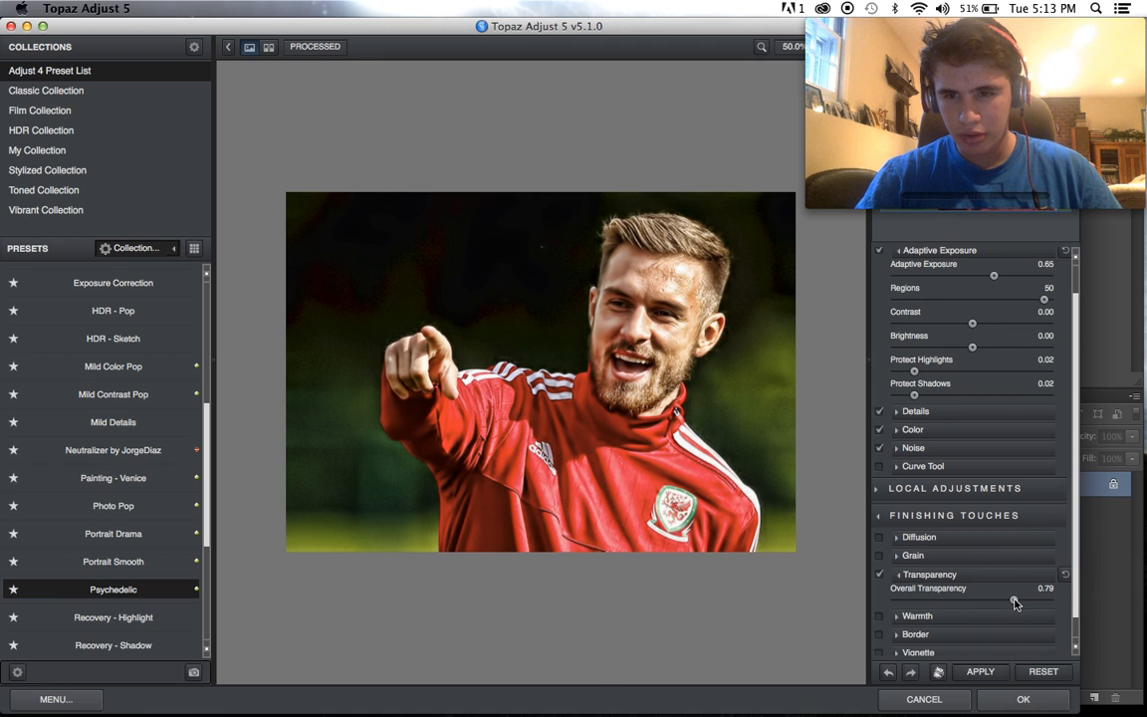
pyautogui.click(1023, 699)
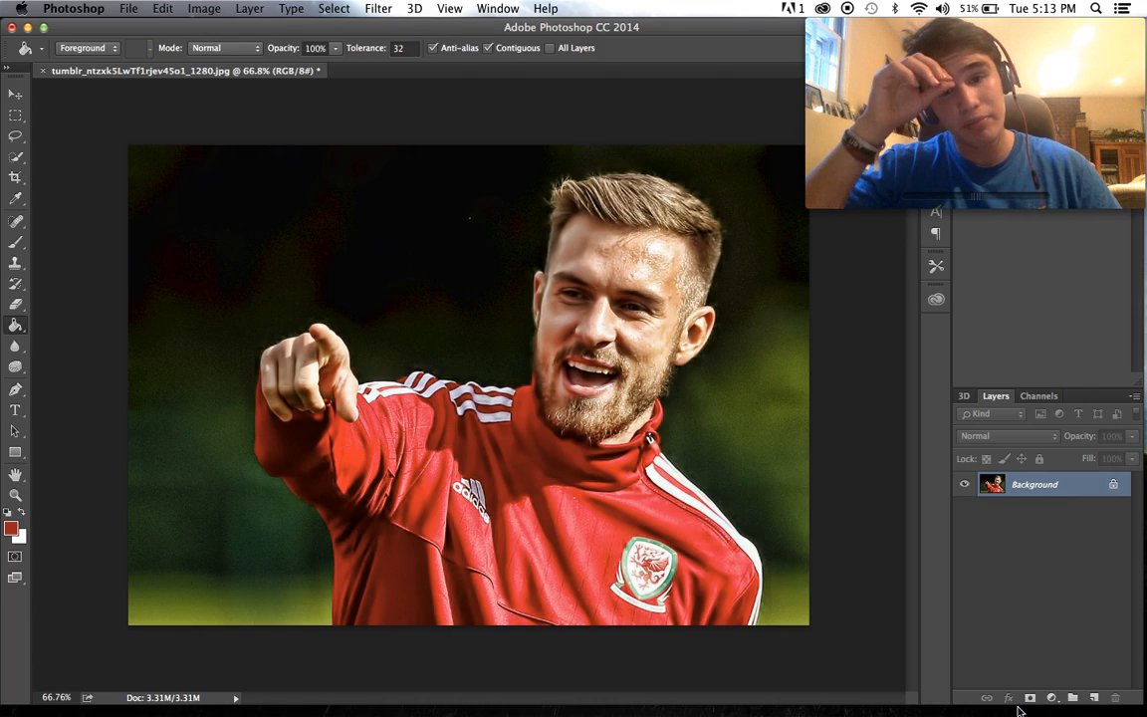
# - Run Topaz DeNoise 5 on the adjusted photo with the JPEG - light preset, checking the face in the preview
pyautogui.click(378, 8)
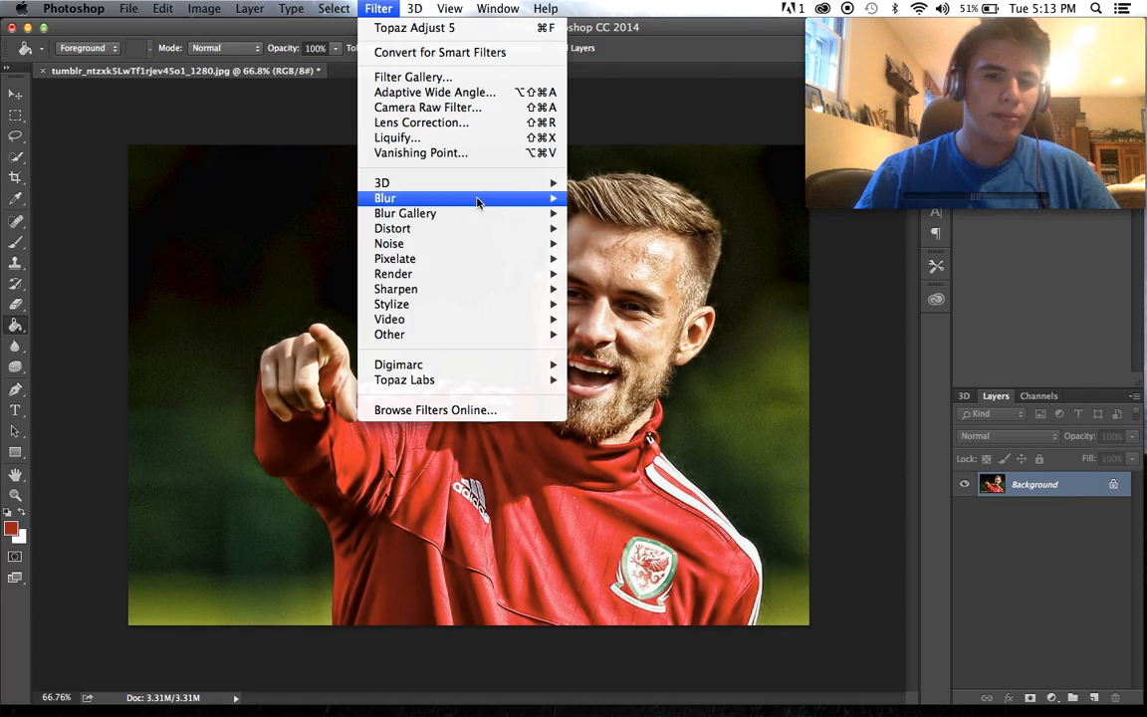
pyautogui.moveTo(525, 380)
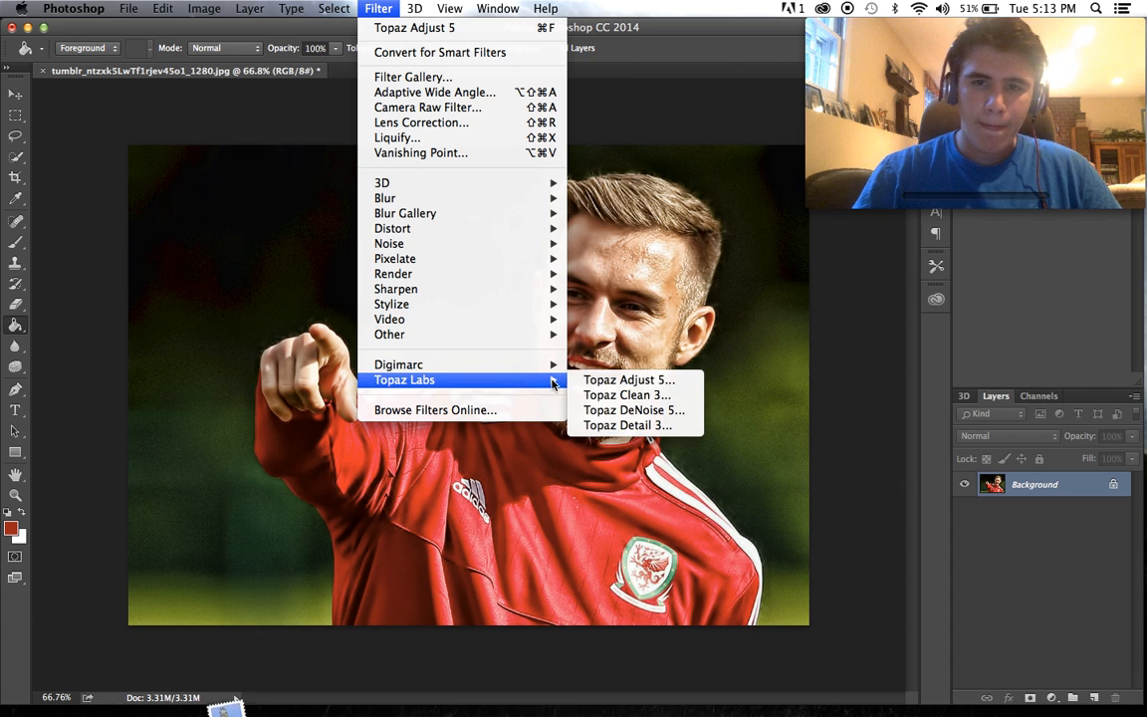
pyautogui.click(624, 415)
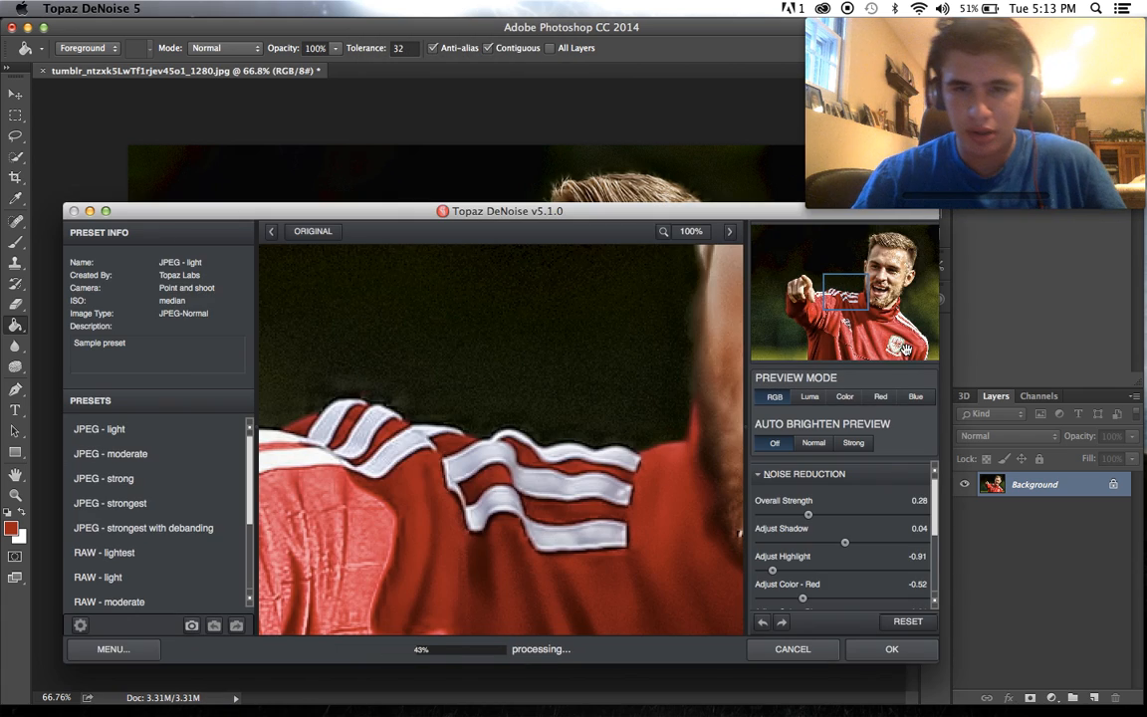
pyautogui.click(882, 275)
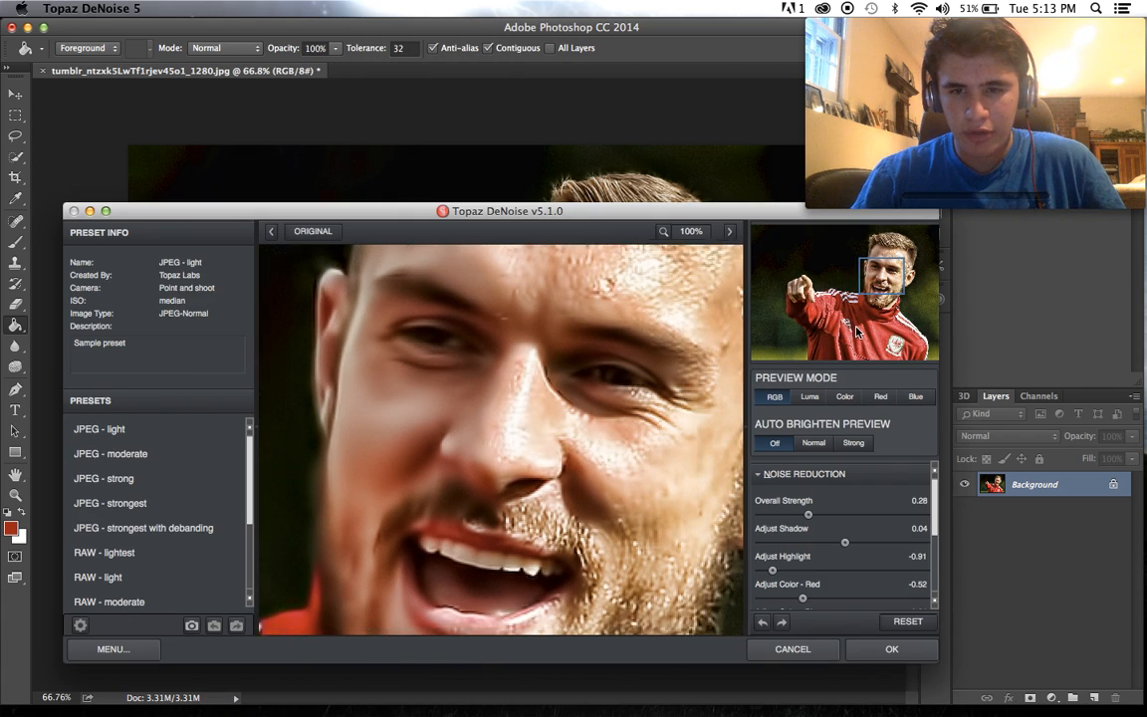
pyautogui.click(890, 649)
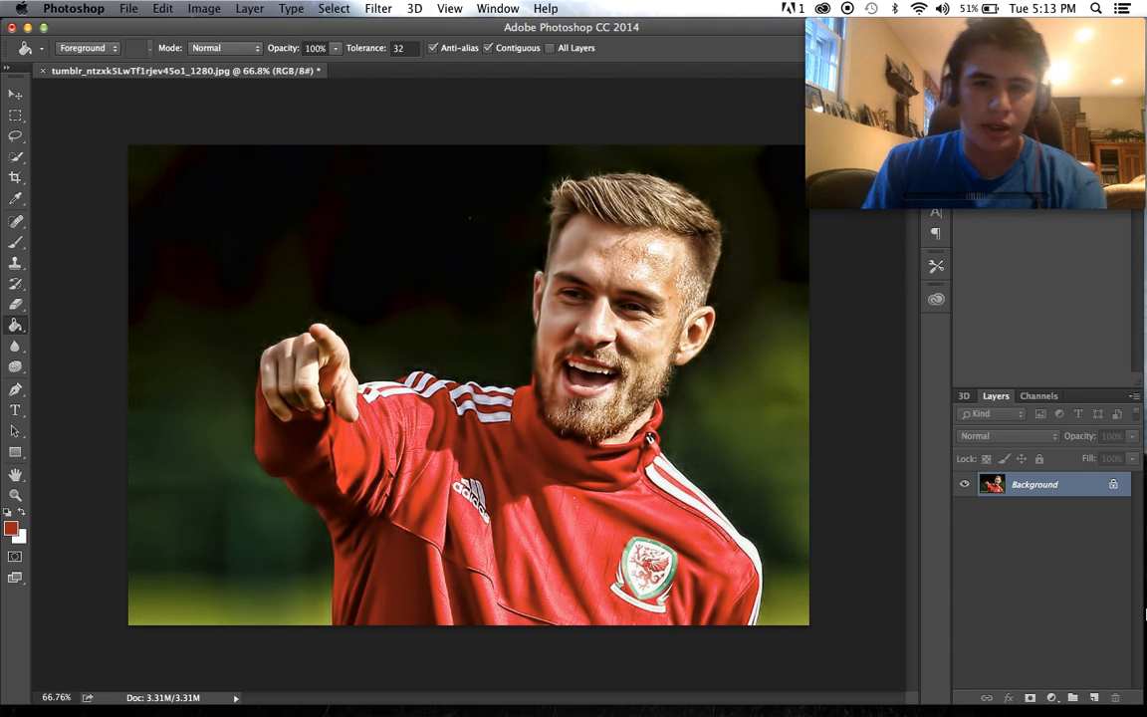
# - Open Topaz Clean 3 on the denoised photo and center the preview on the player's face
pyautogui.click(381, 8)
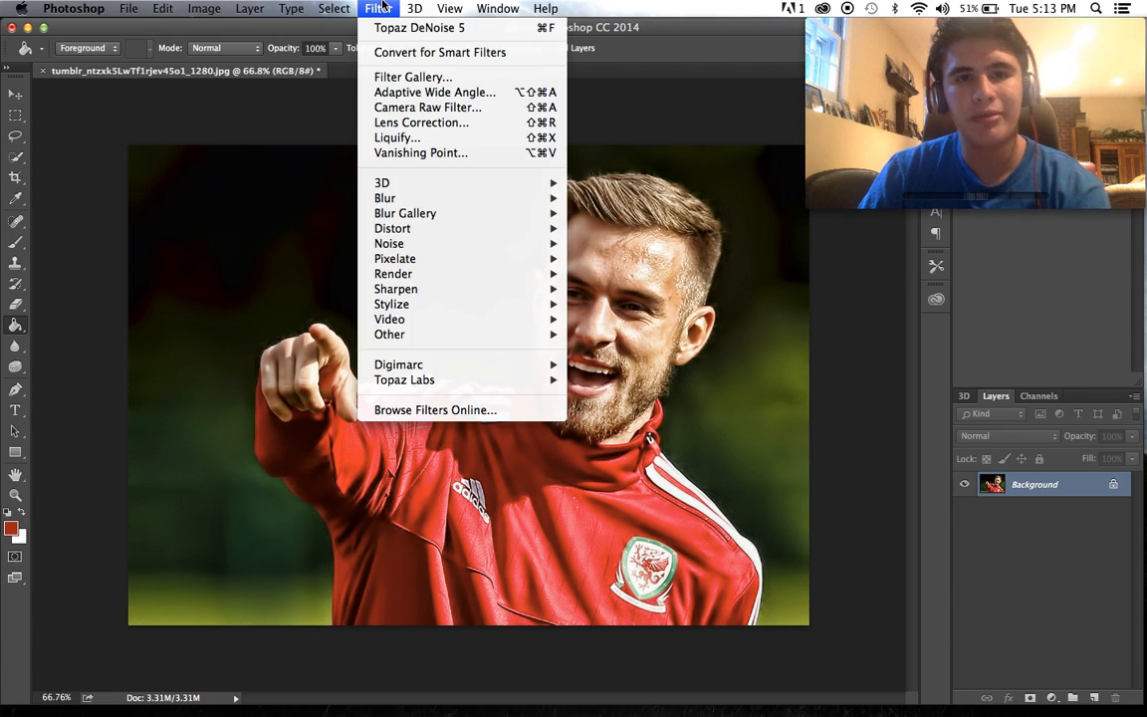
pyautogui.moveTo(515, 380)
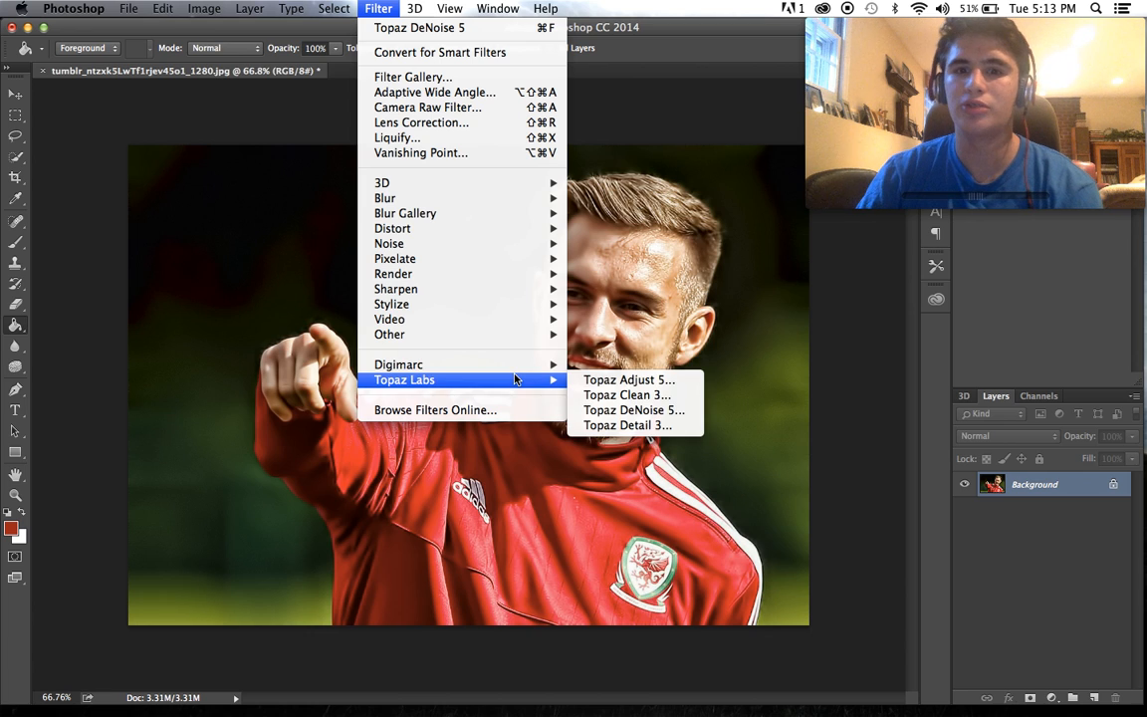
pyautogui.click(582, 396)
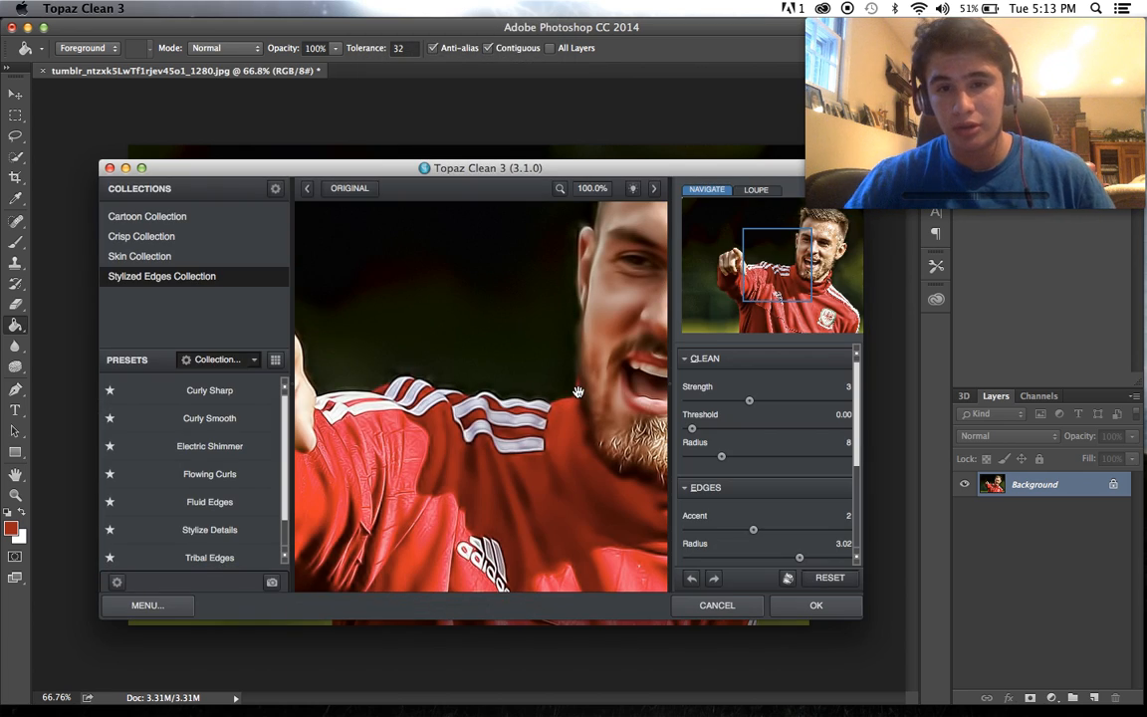
pyautogui.moveTo(778, 298); pyautogui.dragTo(825, 287)
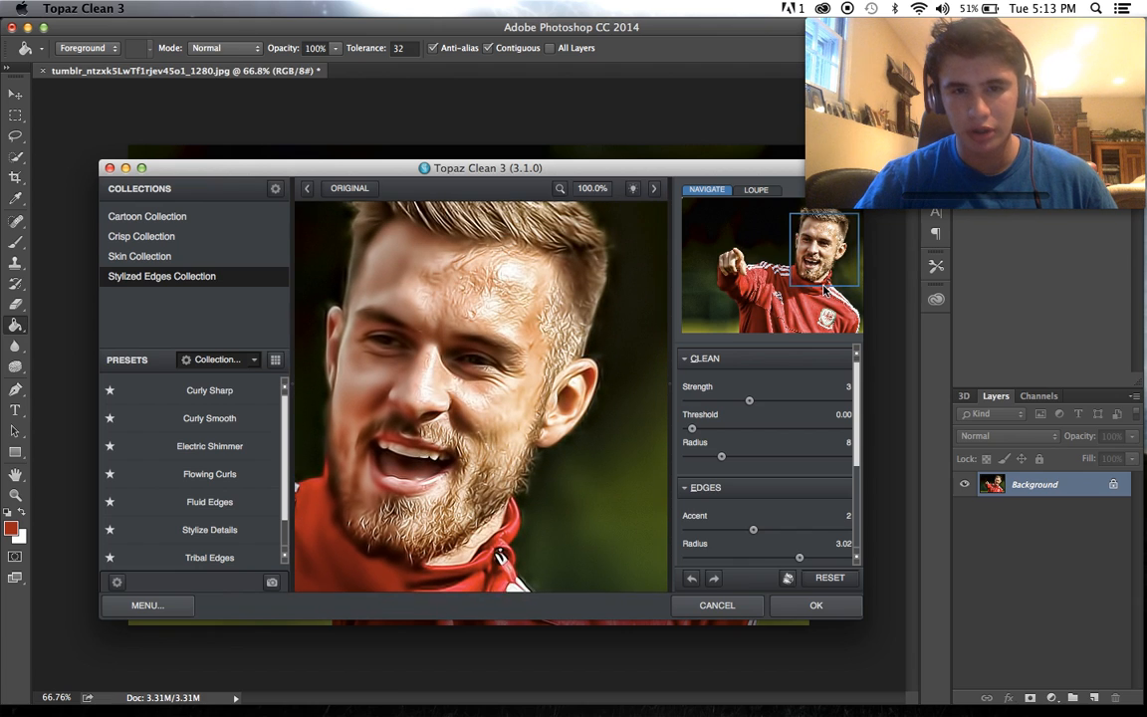
pyautogui.moveTo(435, 333); pyautogui.dragTo(462, 360)
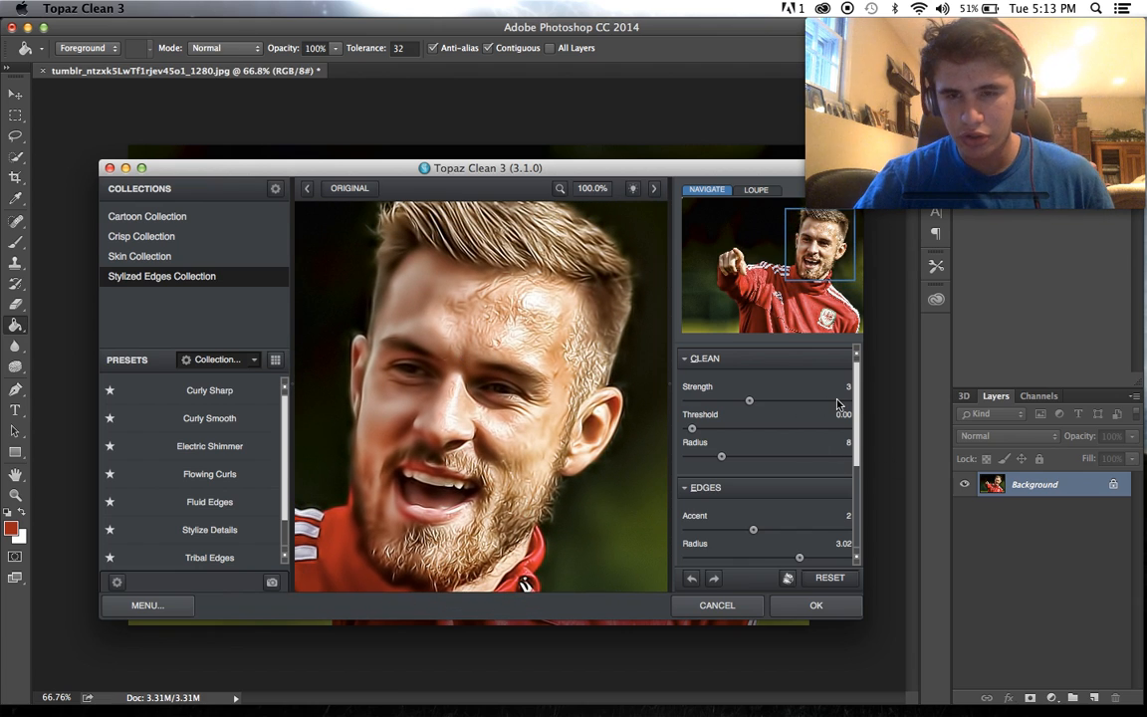
# - Set the texture Boost to 0.25 and accept the Topaz Clean result
pyautogui.scroll(-3, 845, 448)
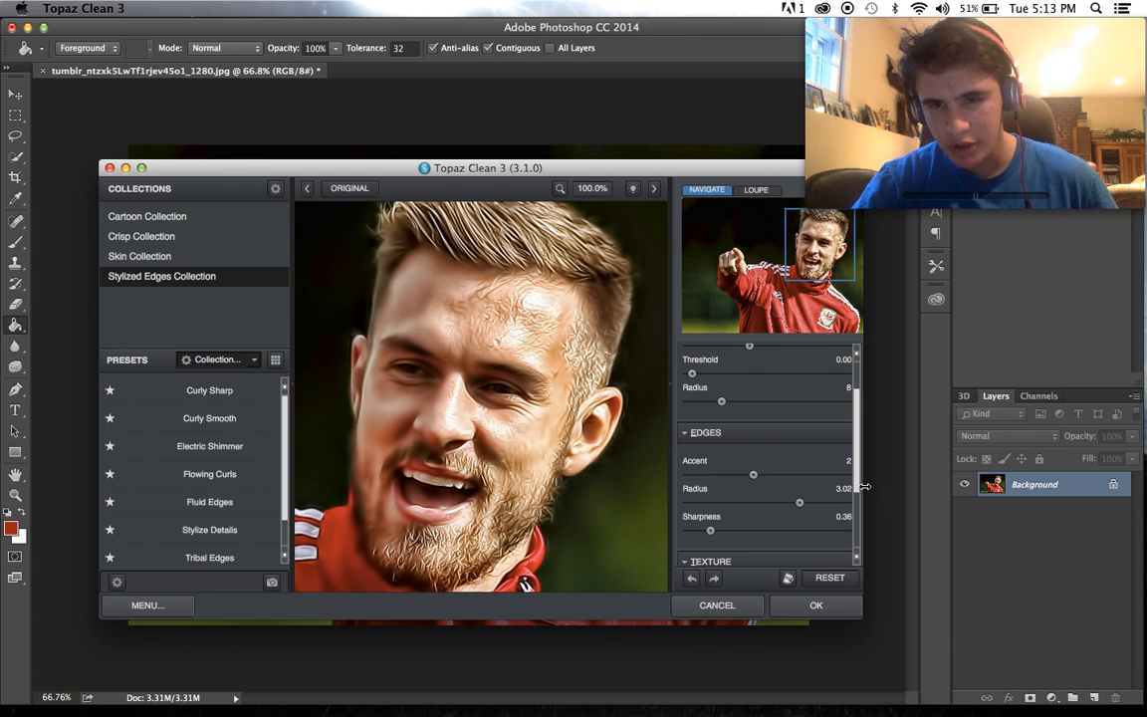
pyautogui.moveTo(856, 485); pyautogui.dragTo(858, 569)
pyautogui.moveTo(724, 515); pyautogui.dragTo(692, 516)
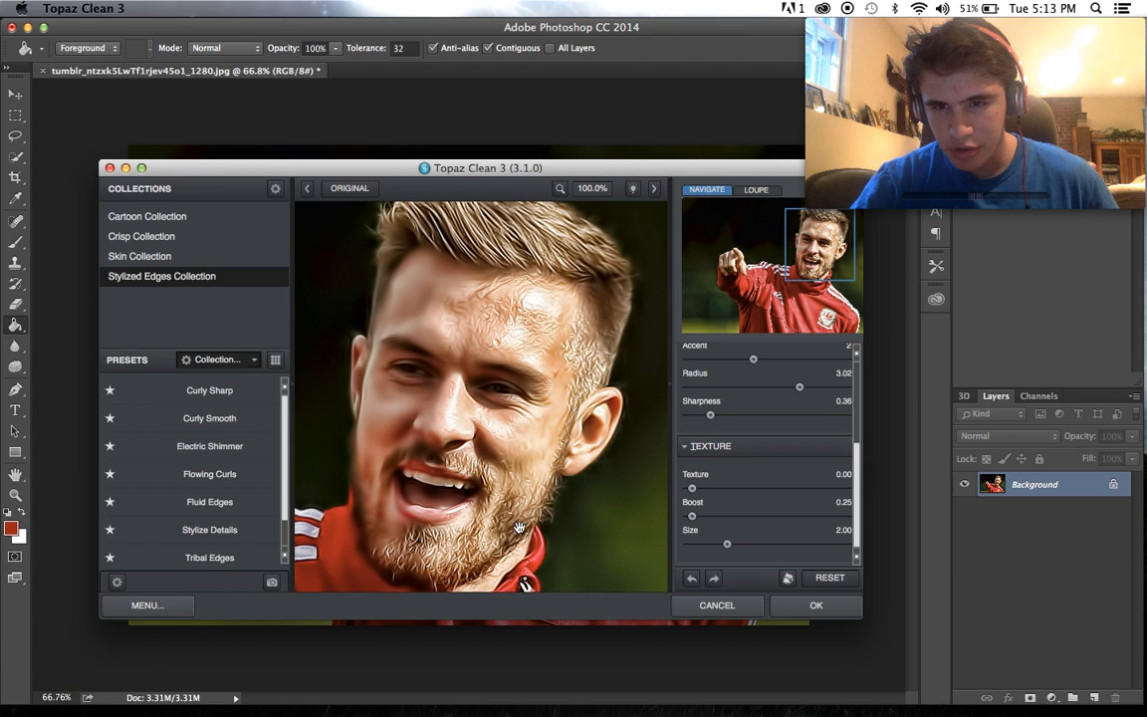
pyautogui.click(818, 604)
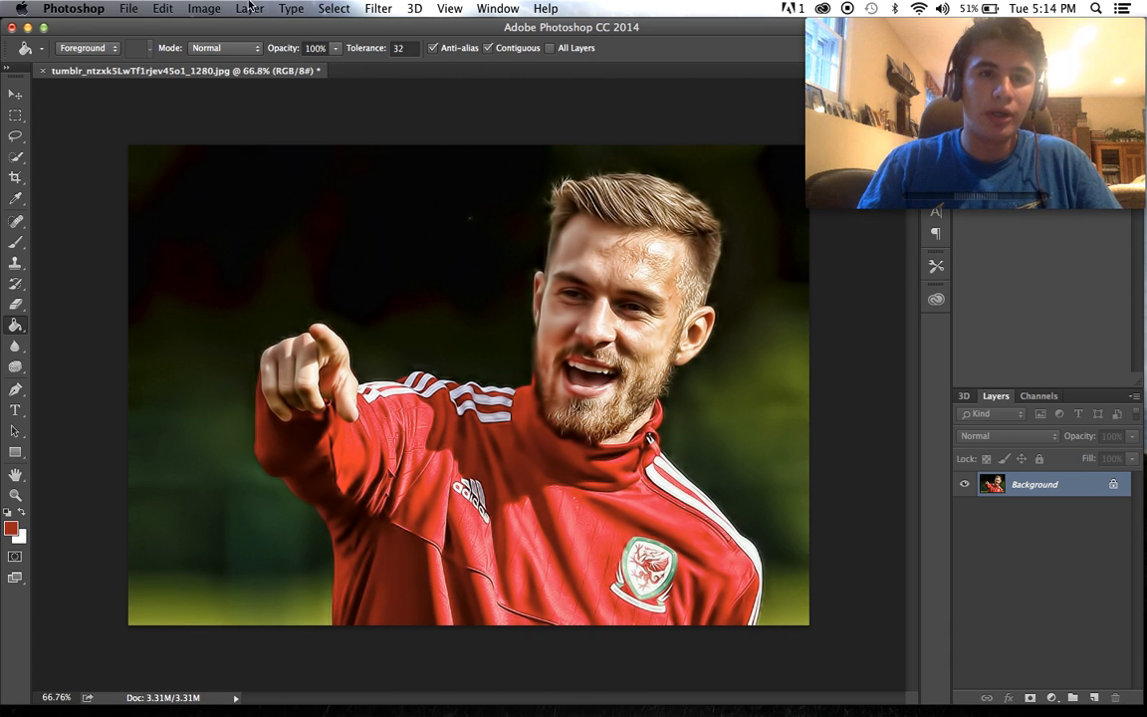
# - Convert the photo to black and white with the Default preset of the Black & White adjustment
pyautogui.click(205, 8)
pyautogui.moveTo(291, 8)
pyautogui.moveTo(204, 8)
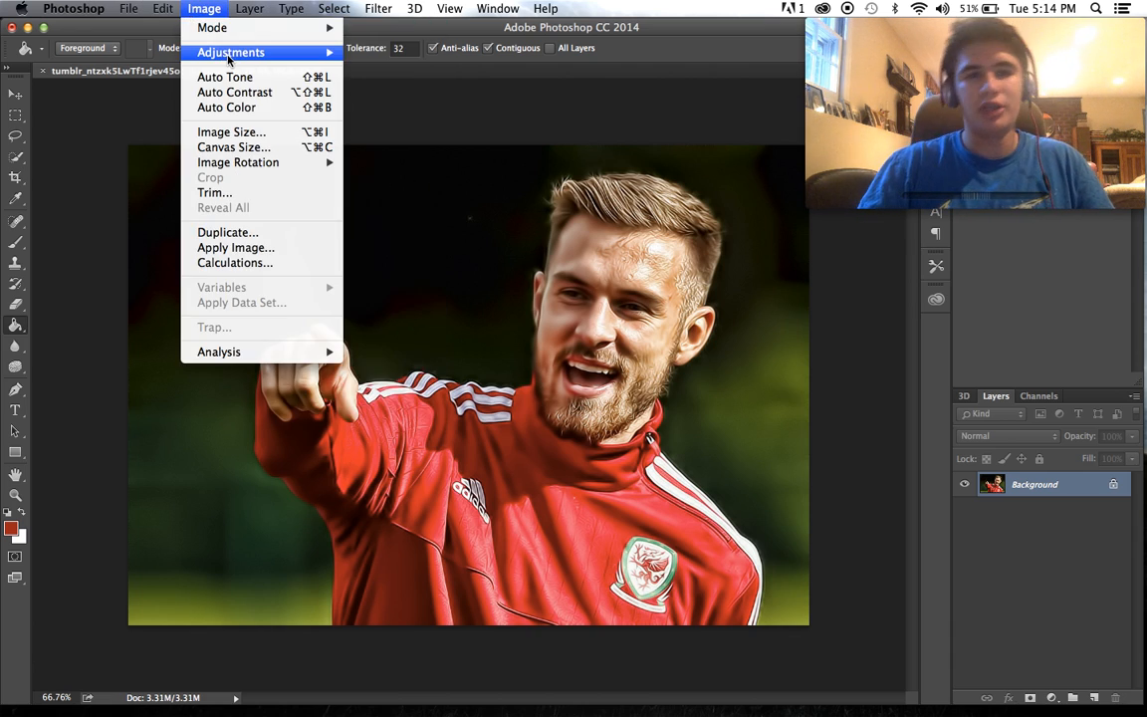
pyautogui.moveTo(264, 60)
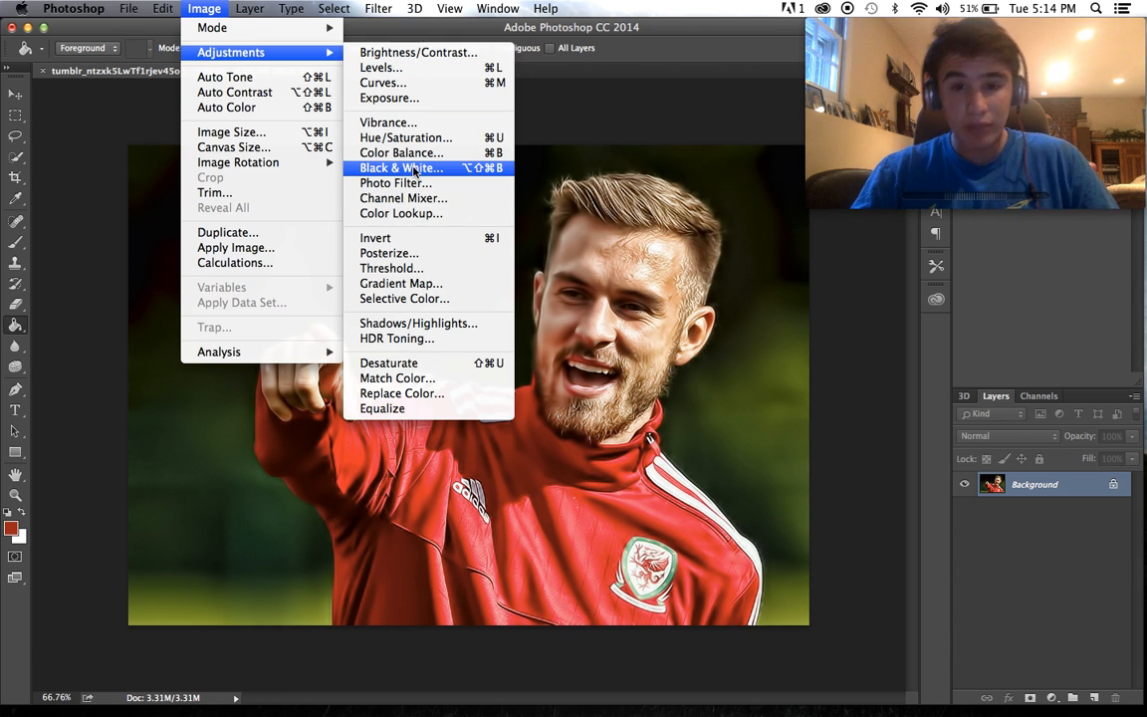
pyautogui.click(415, 169)
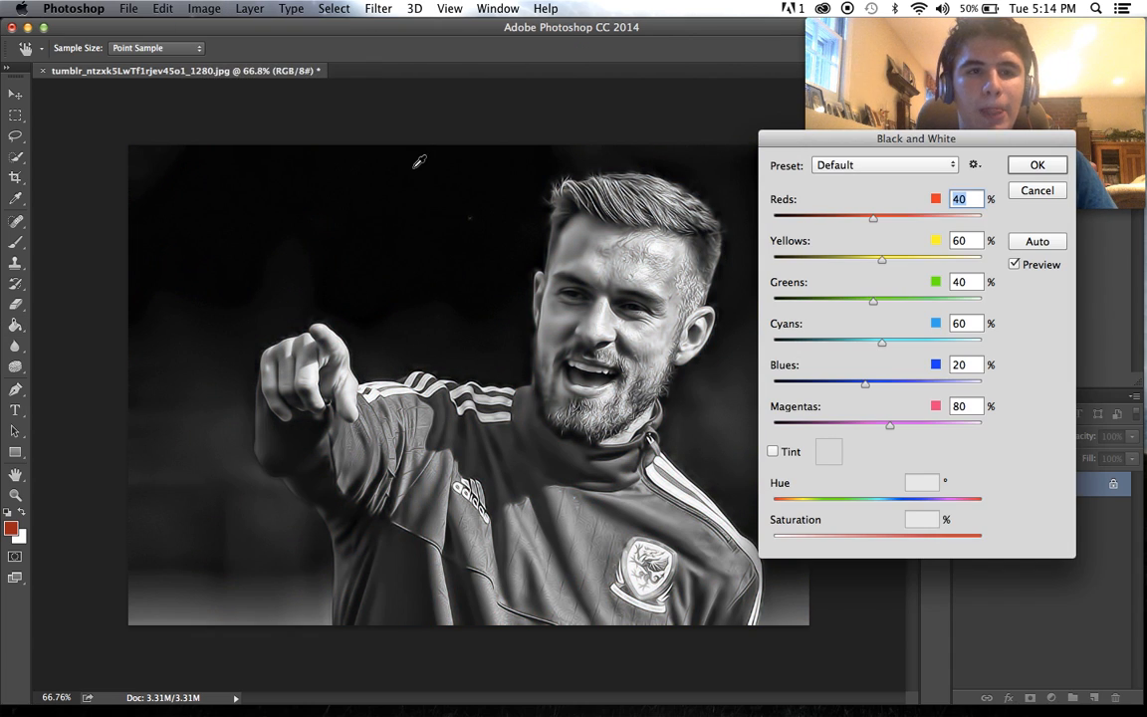
pyautogui.click(1021, 164)
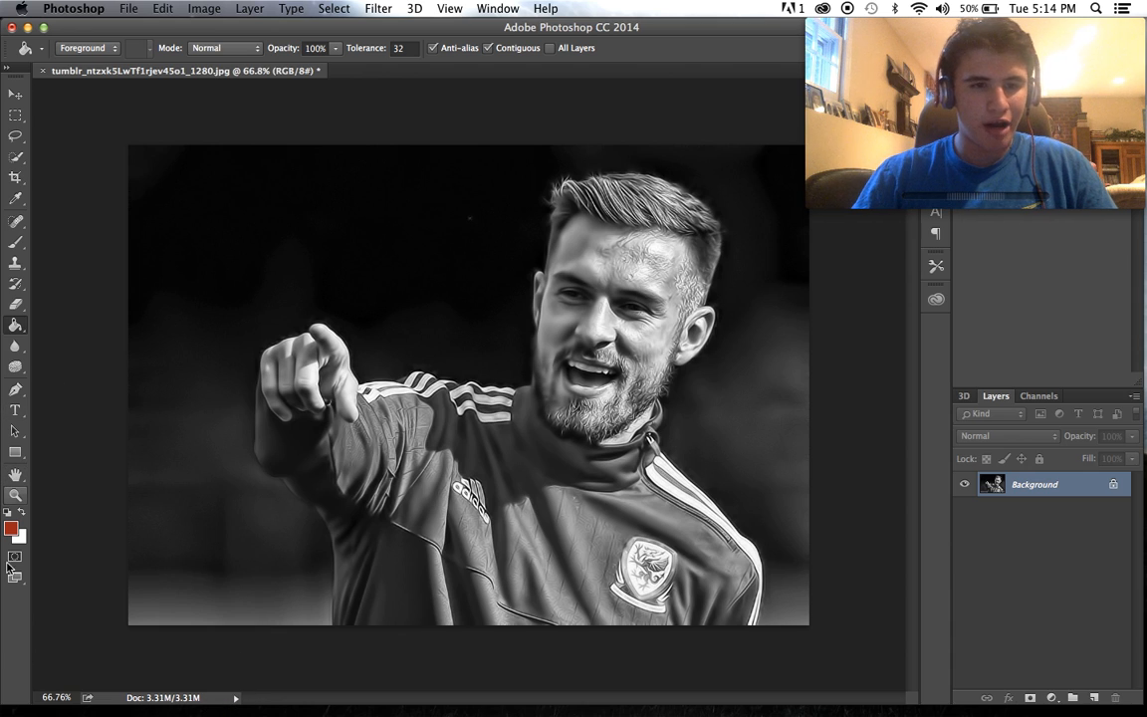
# - Fill a new layer with the red foreground color a41e1e and set its blend mode to Soft Light
pyautogui.click(10, 528)
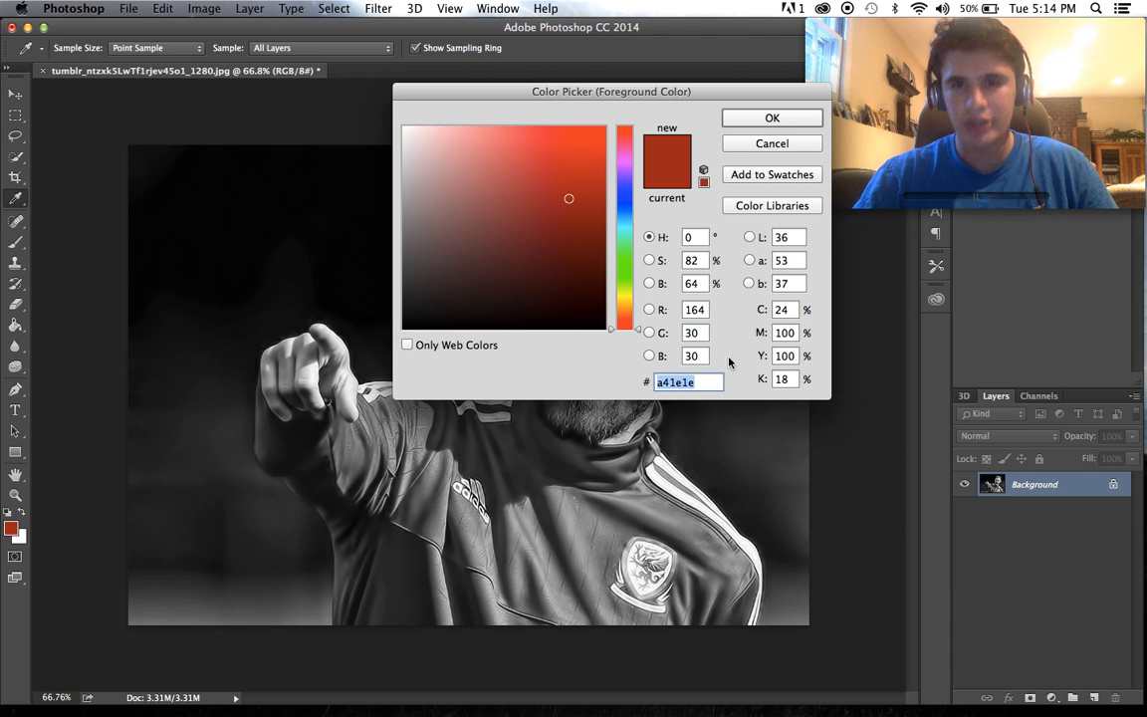
pyautogui.click(790, 117)
pyautogui.press('g')
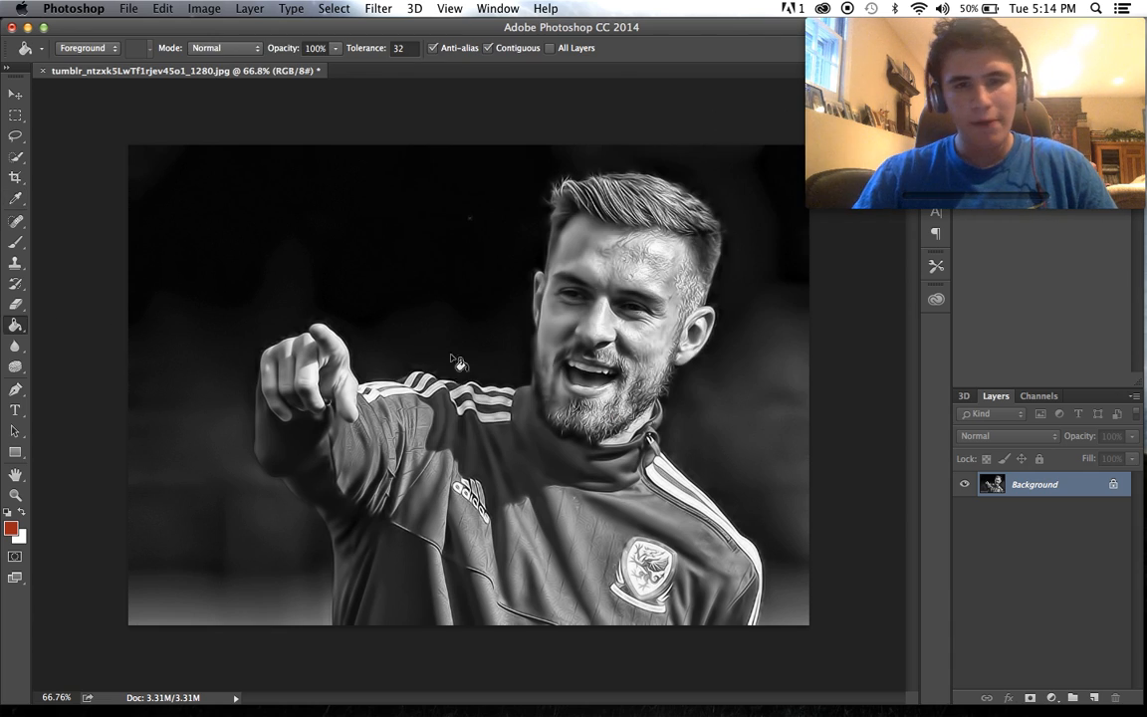
pyautogui.click(1093, 697)
pyautogui.click(786, 623)
pyautogui.click(1008, 440)
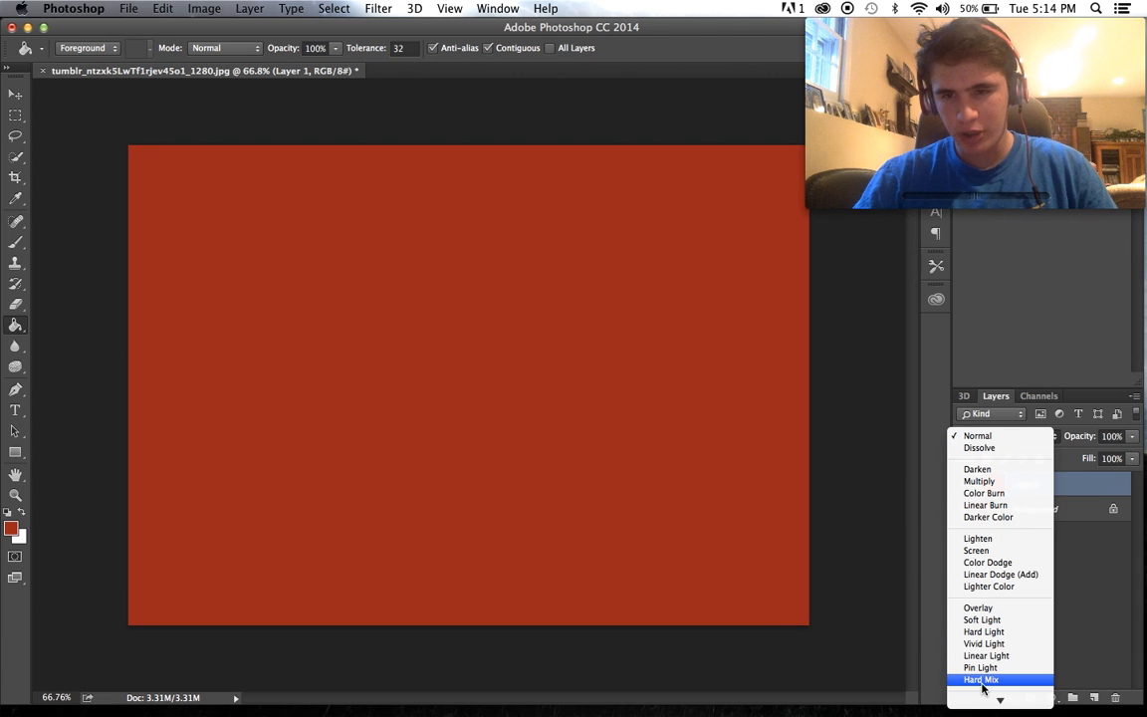
pyautogui.click(983, 619)
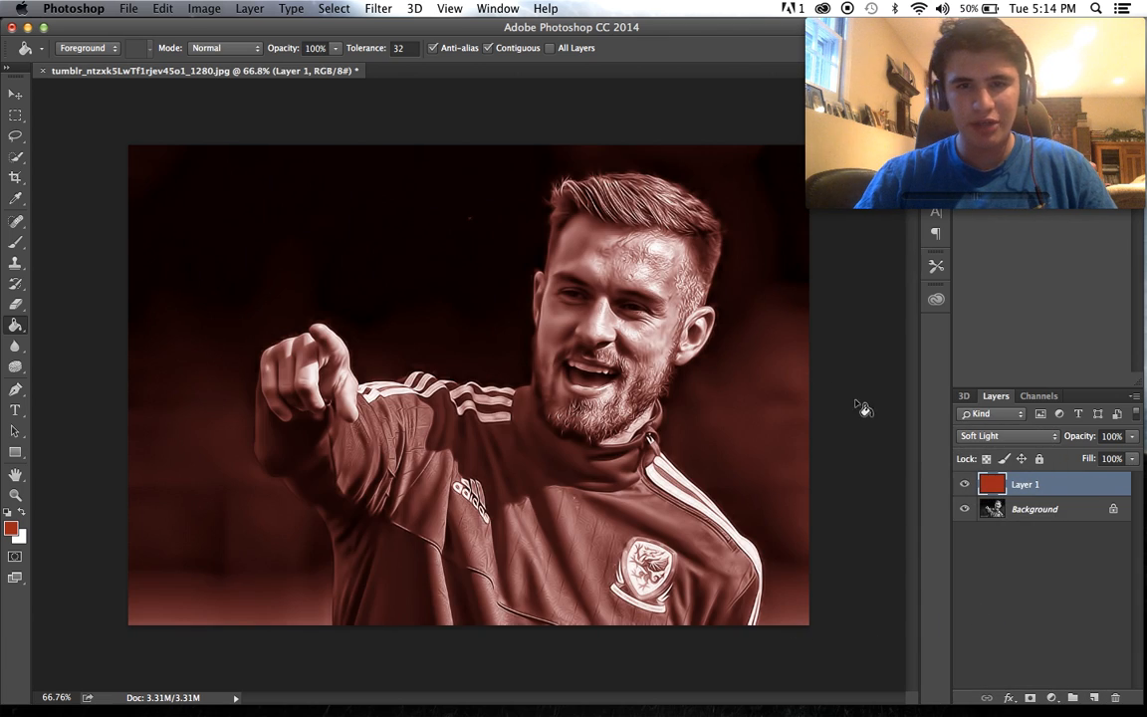
# - Save a JPEG copy of the tinted image in Downloads at quality 12 (Maximum) with the Baseline ("Standard") option
pyautogui.click(130, 9)
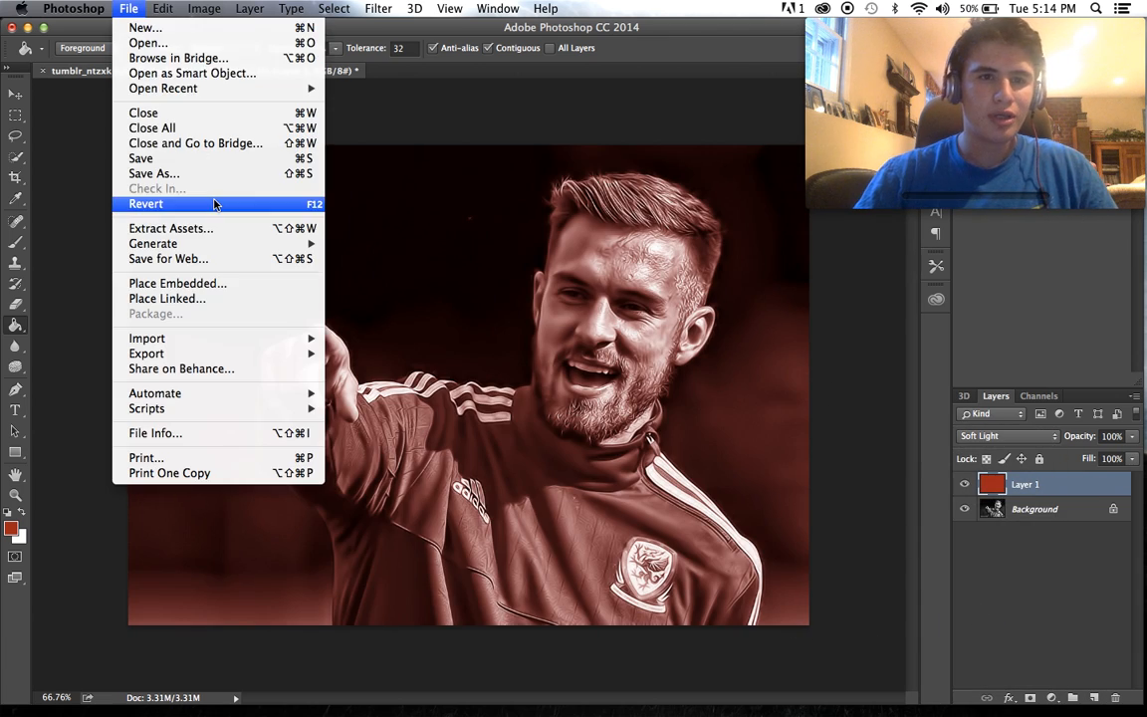
pyautogui.click(210, 179)
pyautogui.click(652, 248)
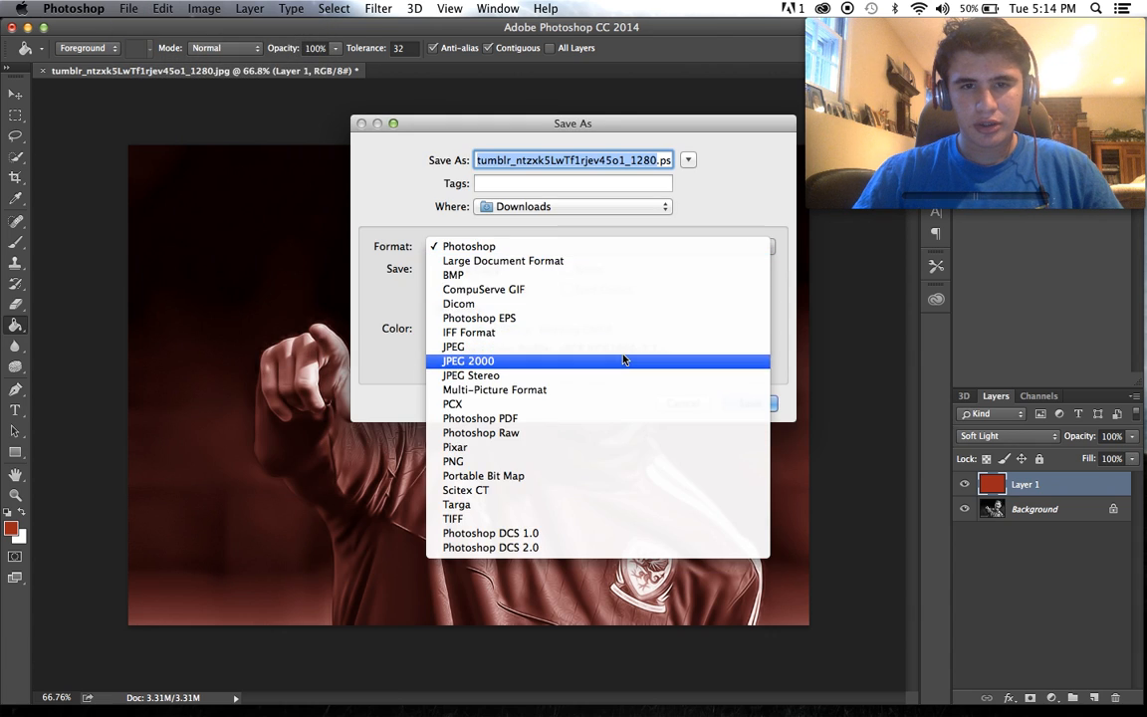
pyautogui.click(623, 360)
pyautogui.click(635, 252)
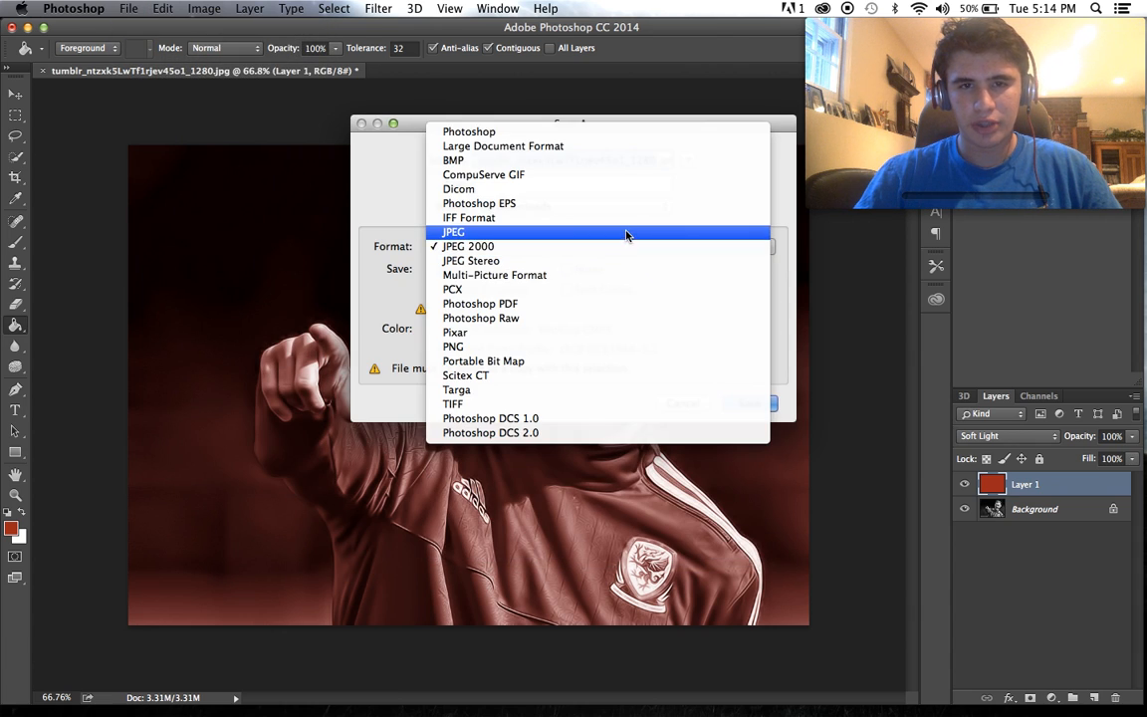
pyautogui.click(625, 231)
pyautogui.click(747, 404)
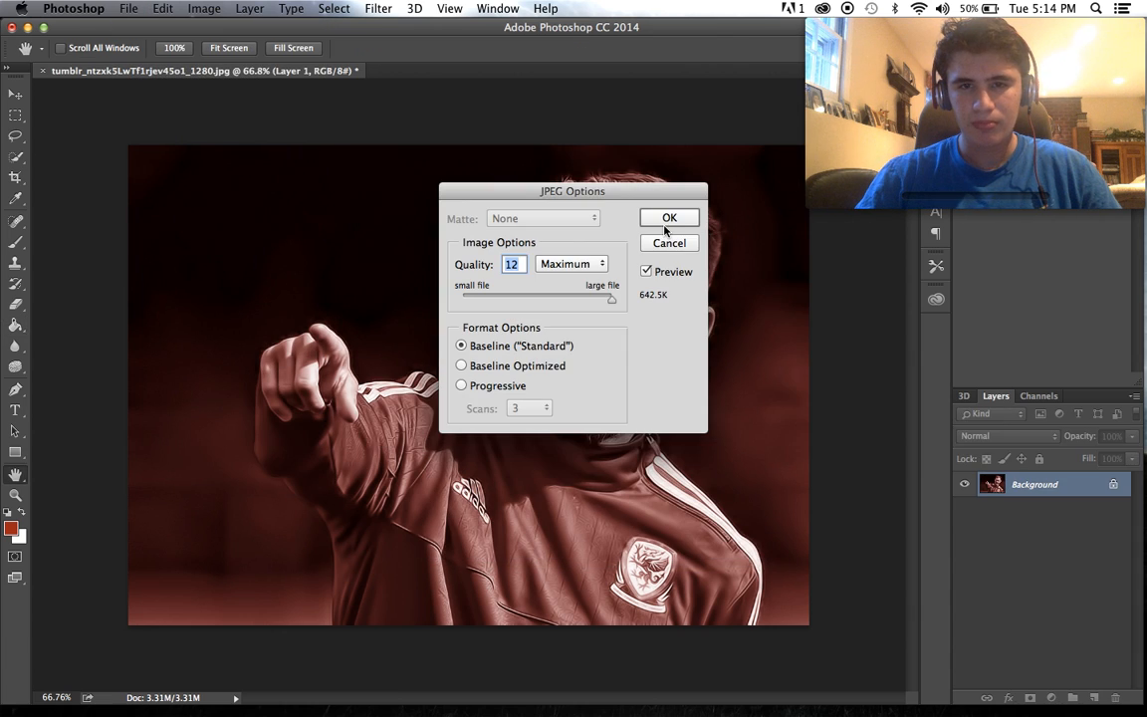
pyautogui.click(649, 223)
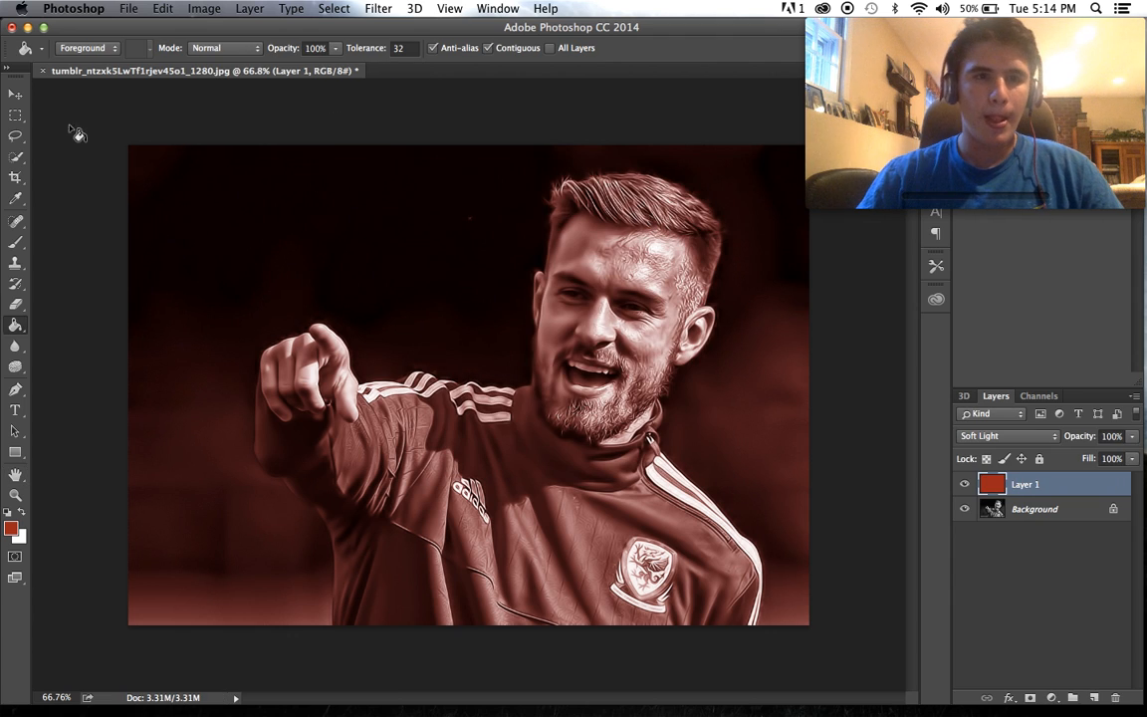
# - Close the document without saving and open the blue-jersey photo tumblr_nu0gqo81wb1rjev45o1_1280.jpg from the Downloads folder in Finder
pyautogui.click(11, 27)
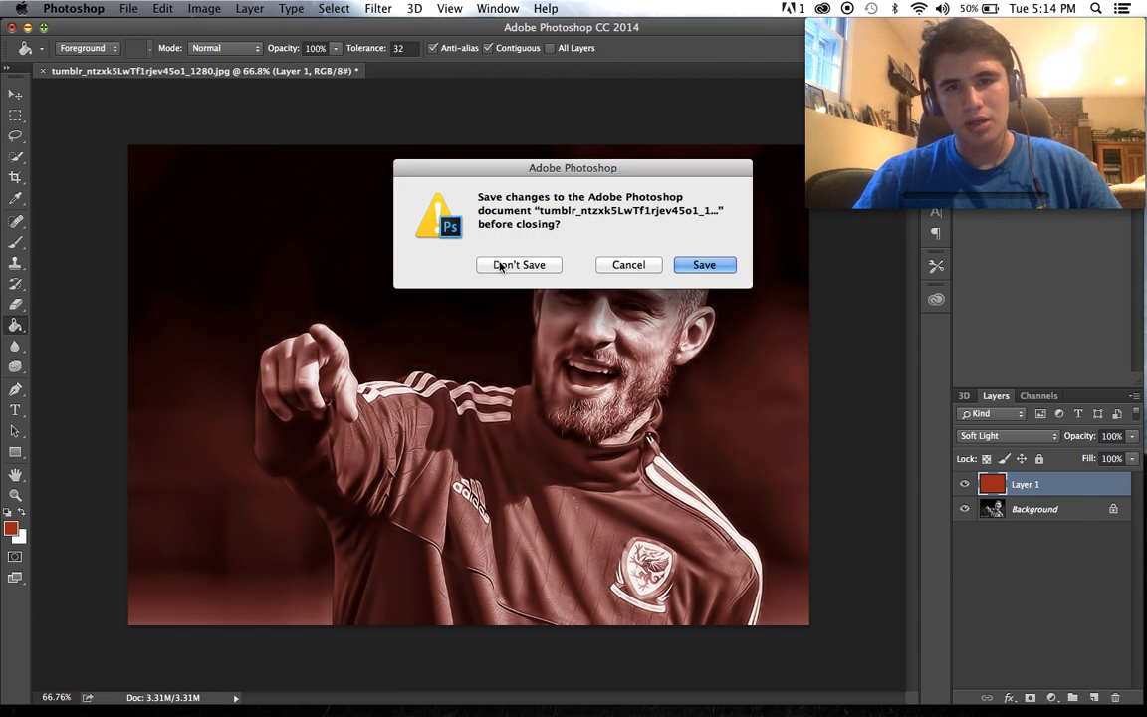
pyautogui.click(519, 265)
pyautogui.click(588, 678)
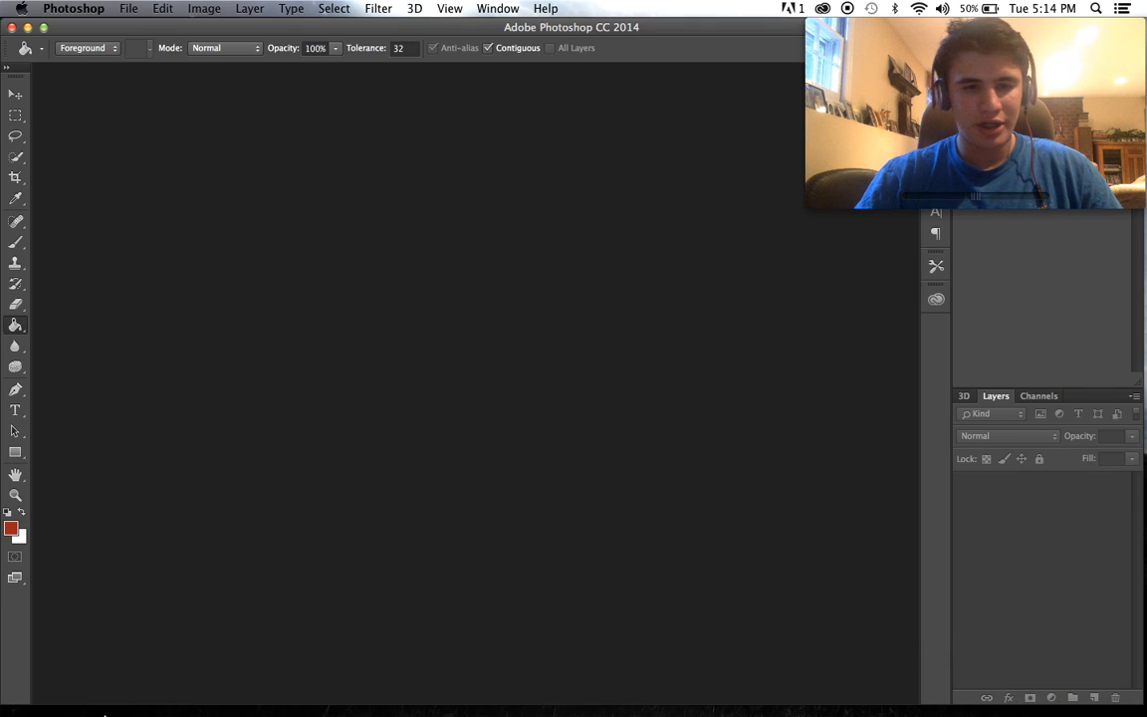
pyautogui.click(72, 678)
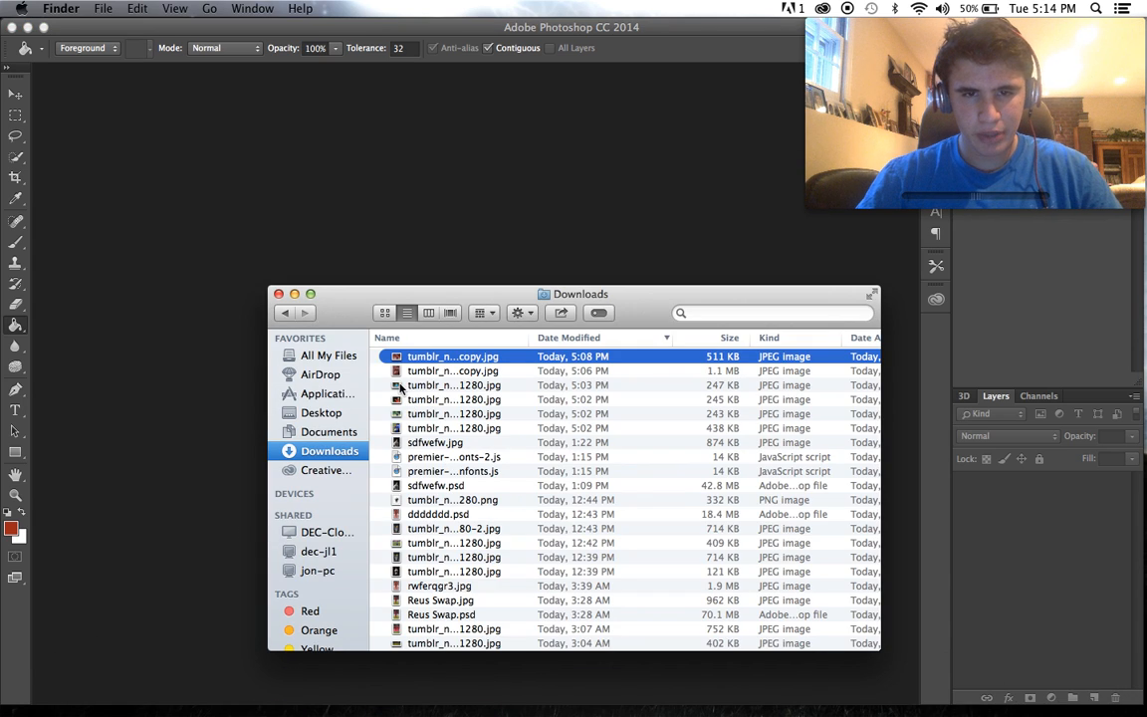
pyautogui.scroll(3, 496, 311)
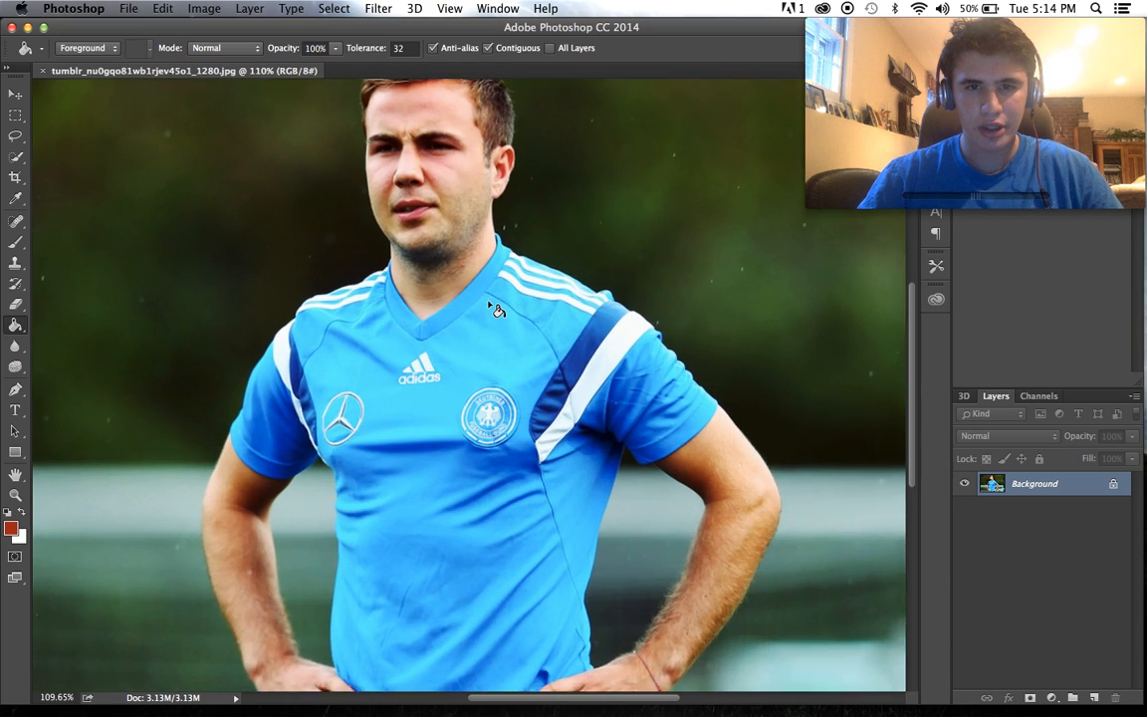
pyautogui.scroll(-2, 496, 311)
pyautogui.scroll(2, 495, 311)
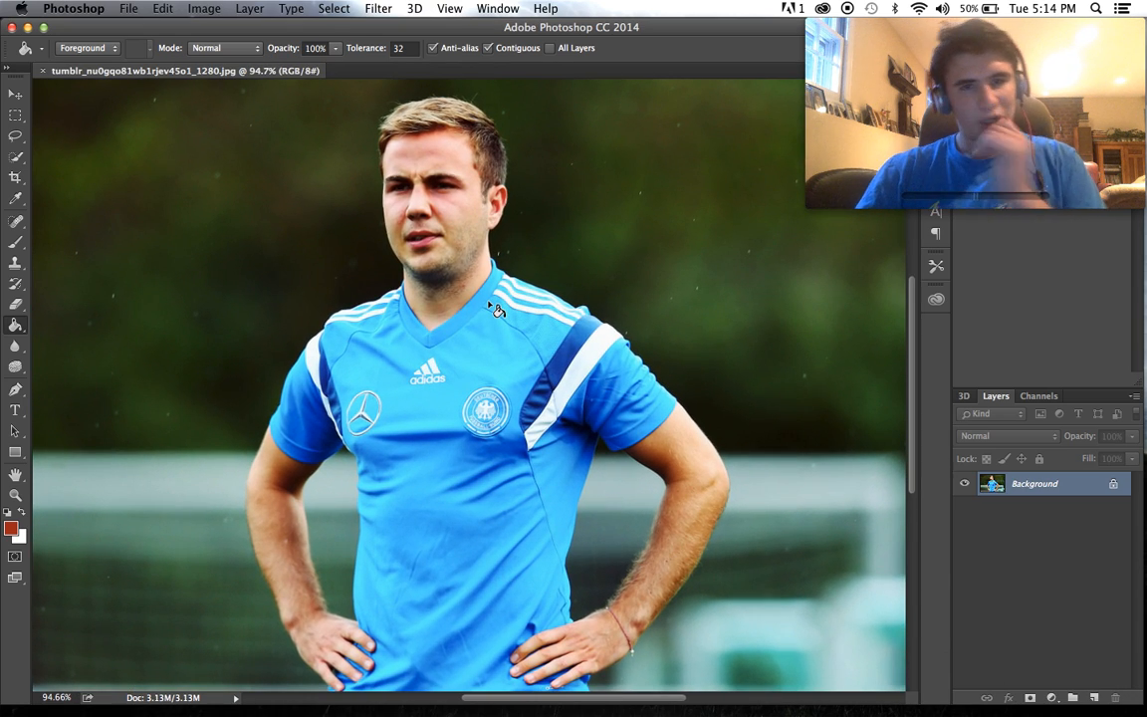
# - Run Topaz DeNoise 5 on the blue-jersey photo with an Overall Strength of 0.21, checking the face in the preview
pyautogui.click(380, 8)
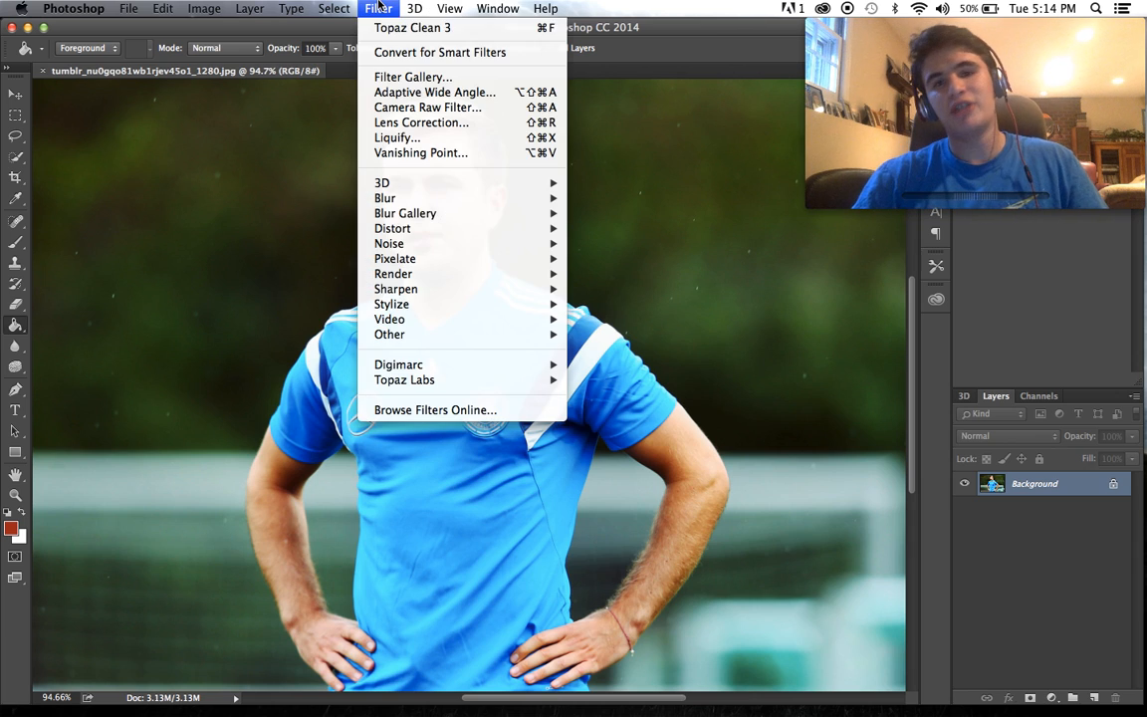
pyautogui.moveTo(476, 388)
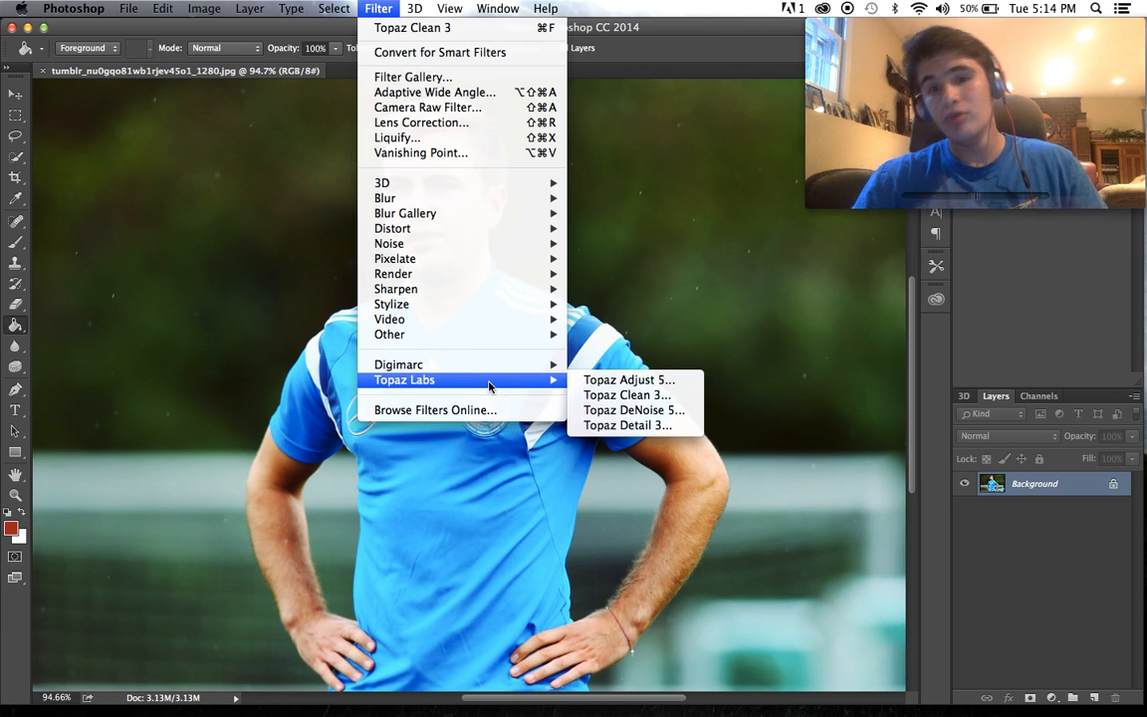
pyautogui.click(630, 411)
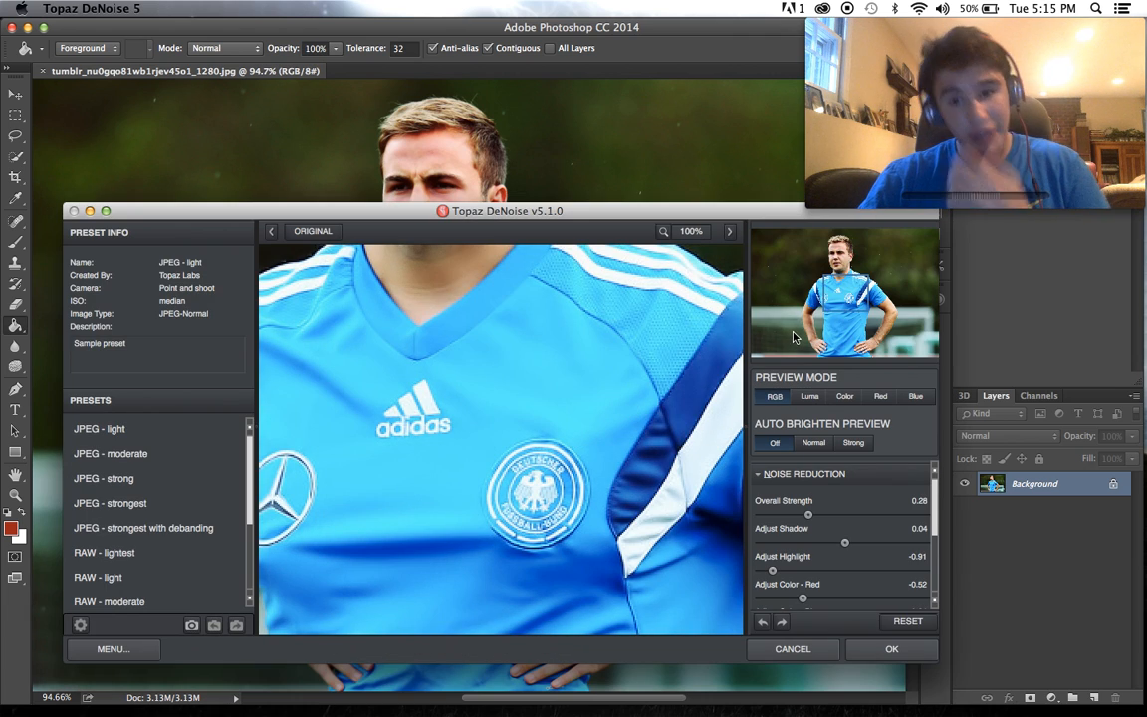
pyautogui.moveTo(821, 319); pyautogui.dragTo(820, 282)
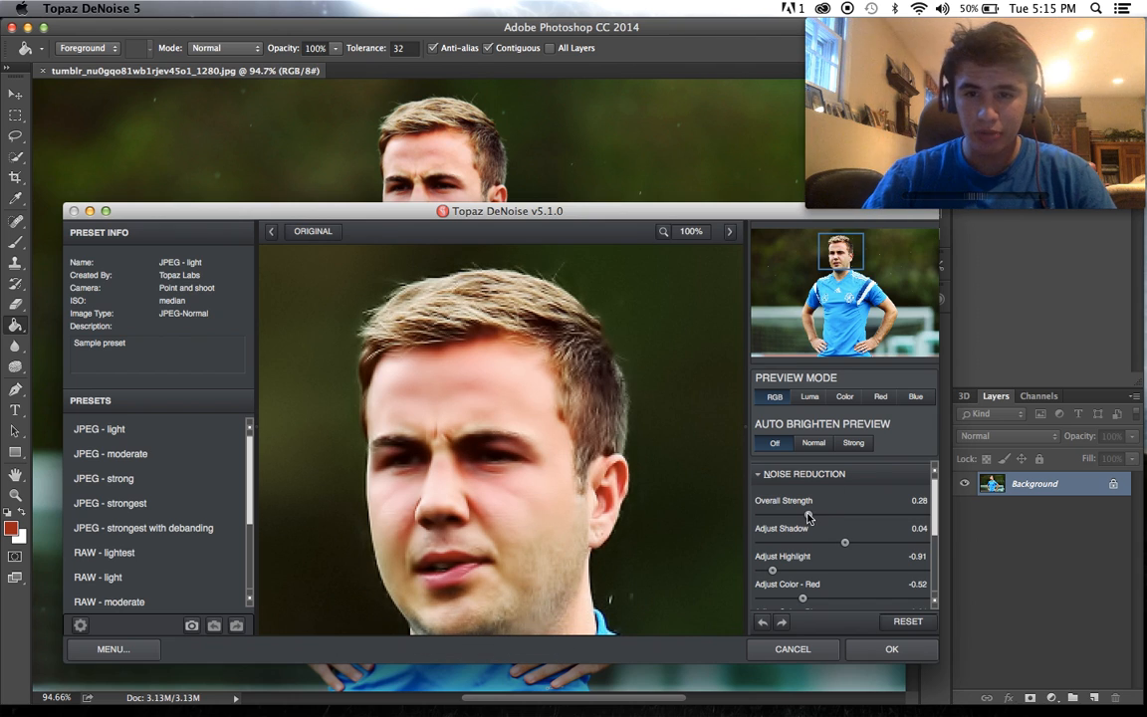
pyautogui.moveTo(808, 514); pyautogui.dragTo(795, 514)
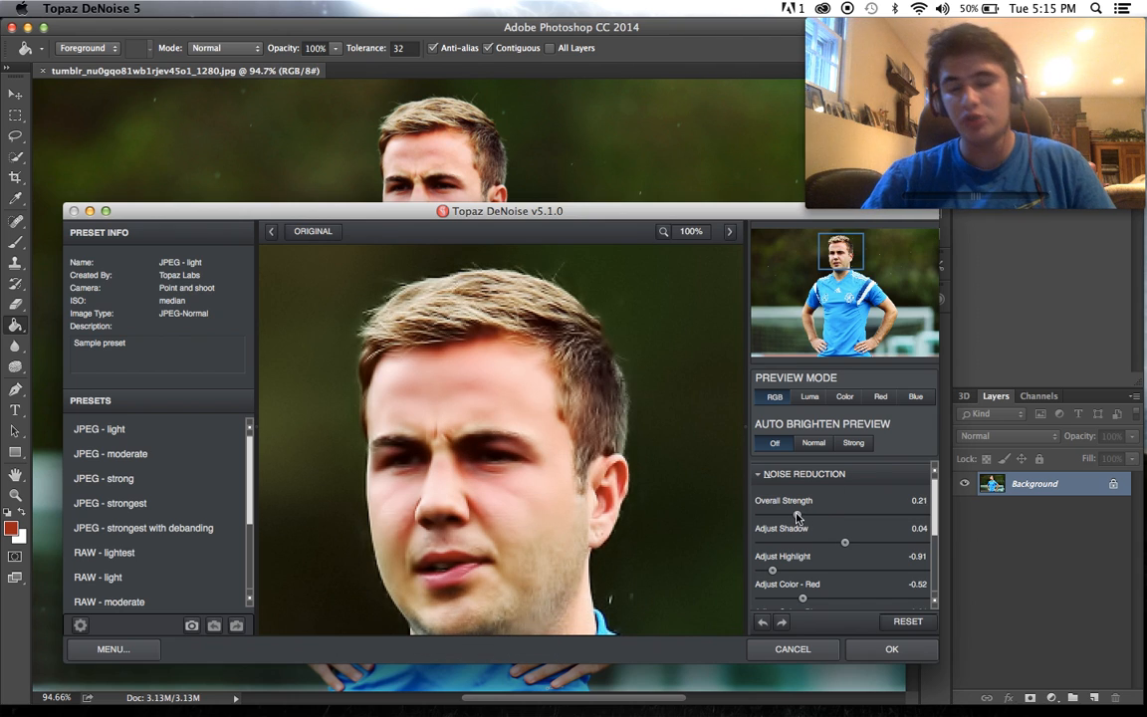
pyautogui.click(864, 649)
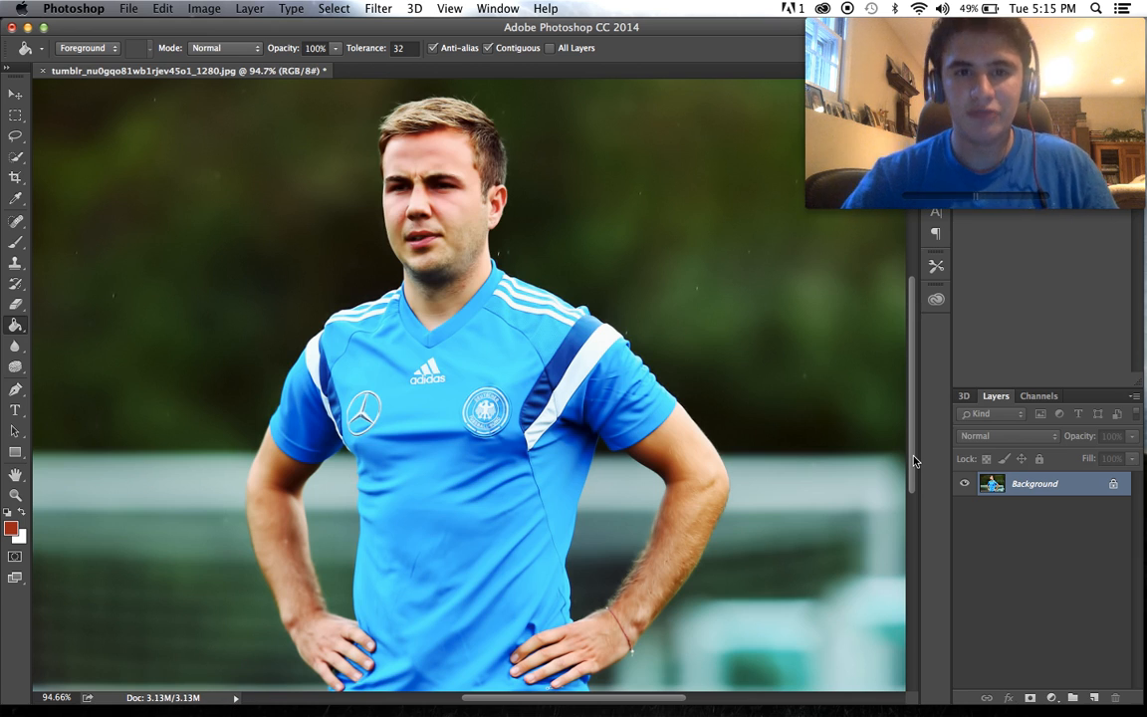
# - Apply the Dynamic Pop preset from the HDR Collection to the photo in Topaz Adjust 5
pyautogui.click(416, 8)
pyautogui.moveTo(379, 8)
pyautogui.moveTo(498, 380)
pyautogui.click(587, 387)
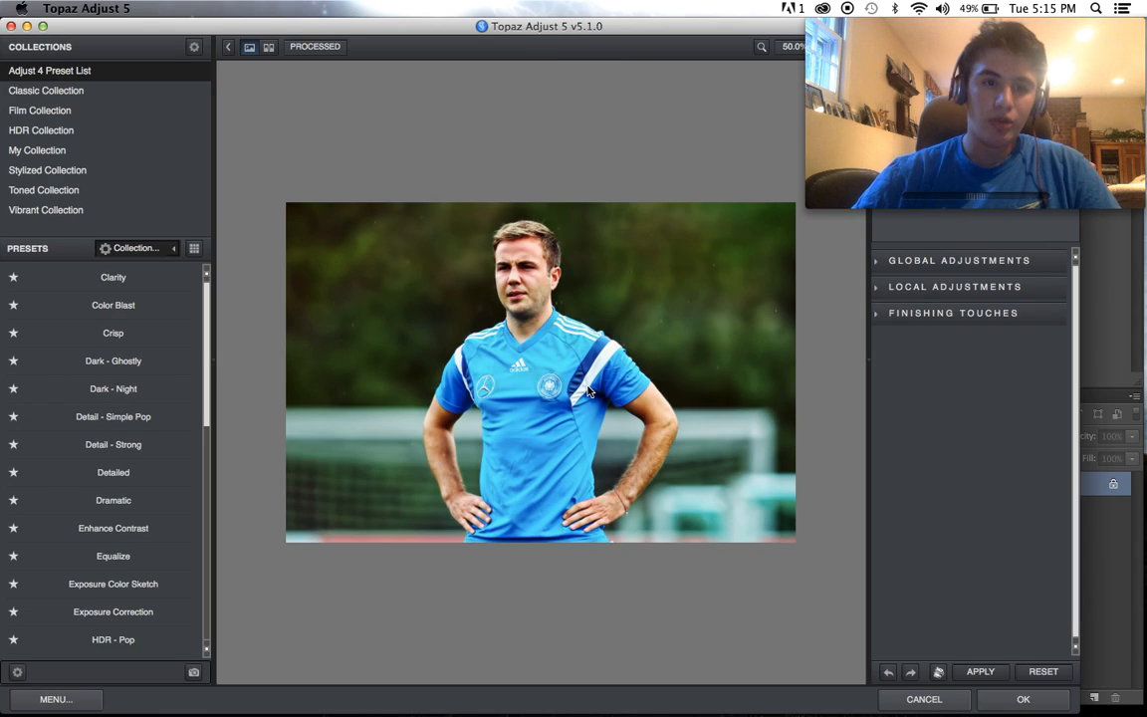
pyautogui.click(140, 130)
pyautogui.click(152, 308)
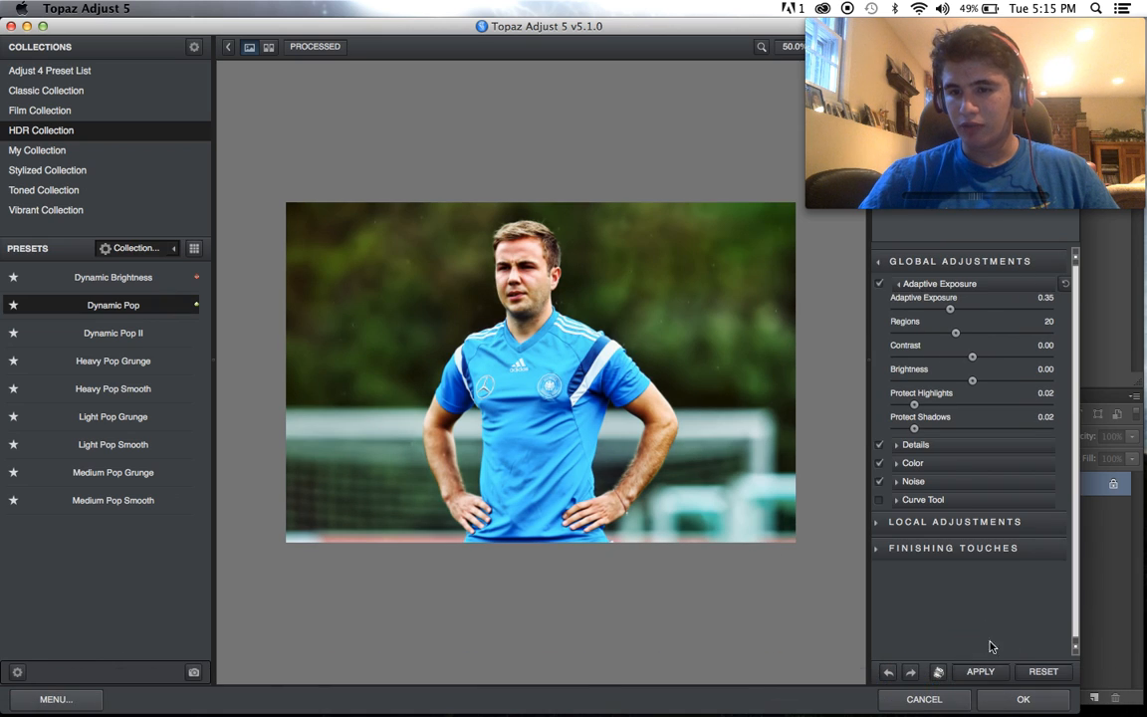
pyautogui.click(989, 675)
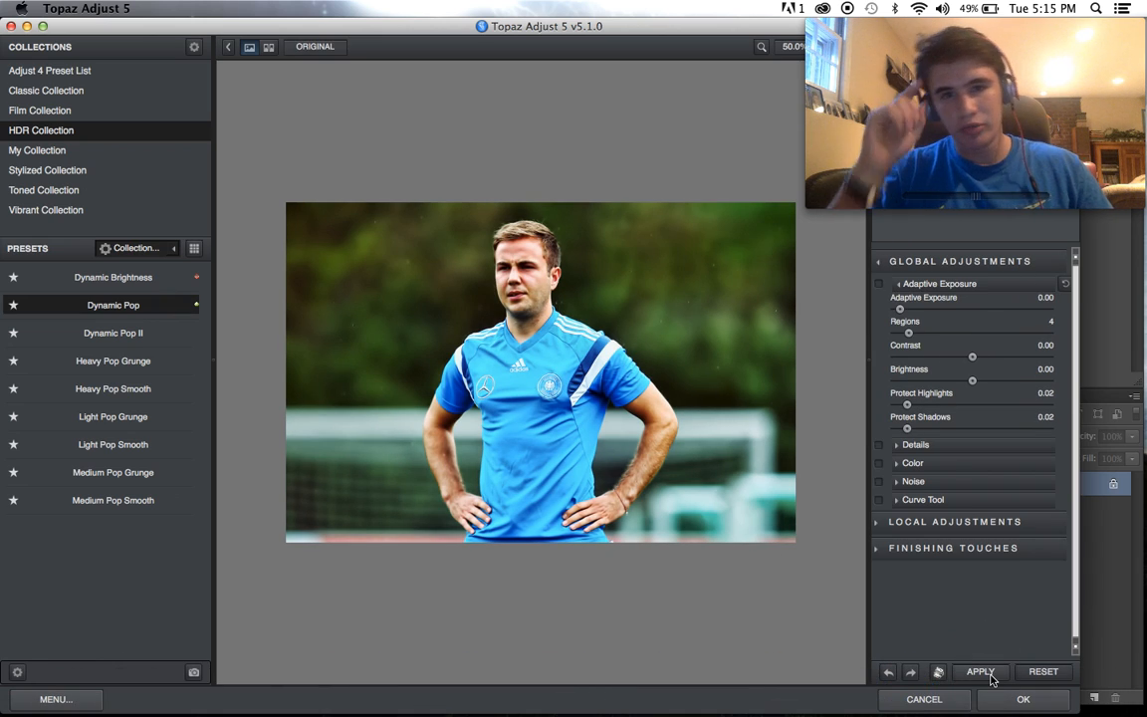
# - Apply the Psychedelic preset from the Adjust 4 Preset List with the Overall Transparency finishing touch set to 0.70
pyautogui.click(195, 73)
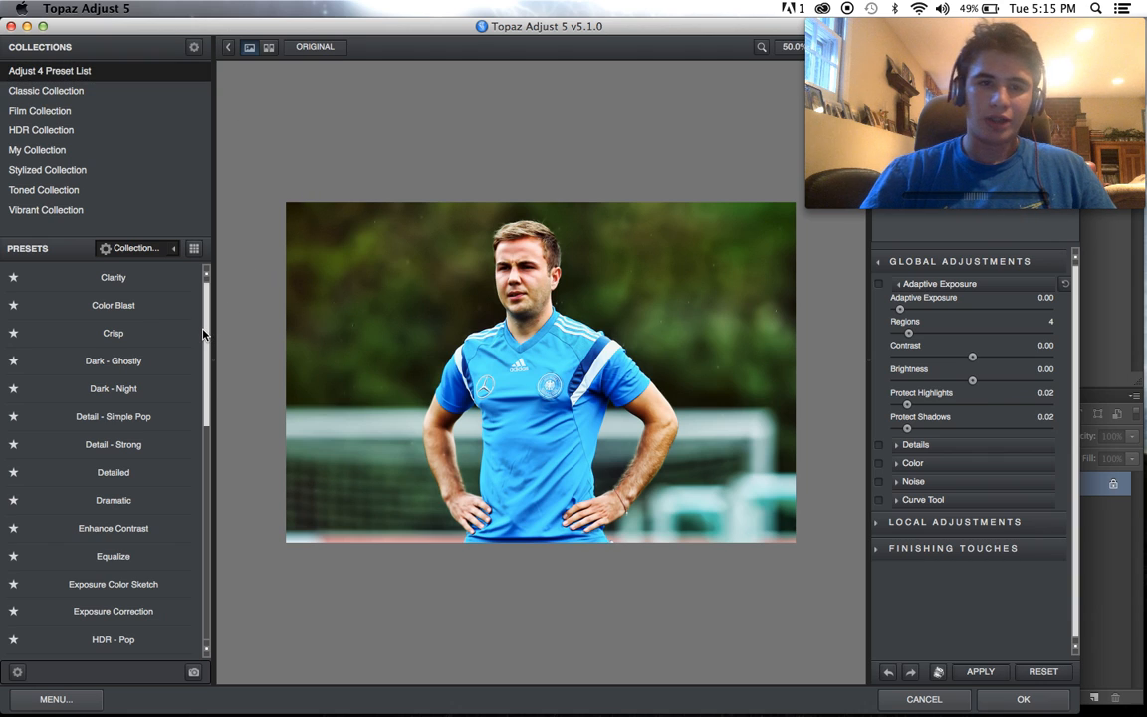
pyautogui.scroll(-10, 210, 388)
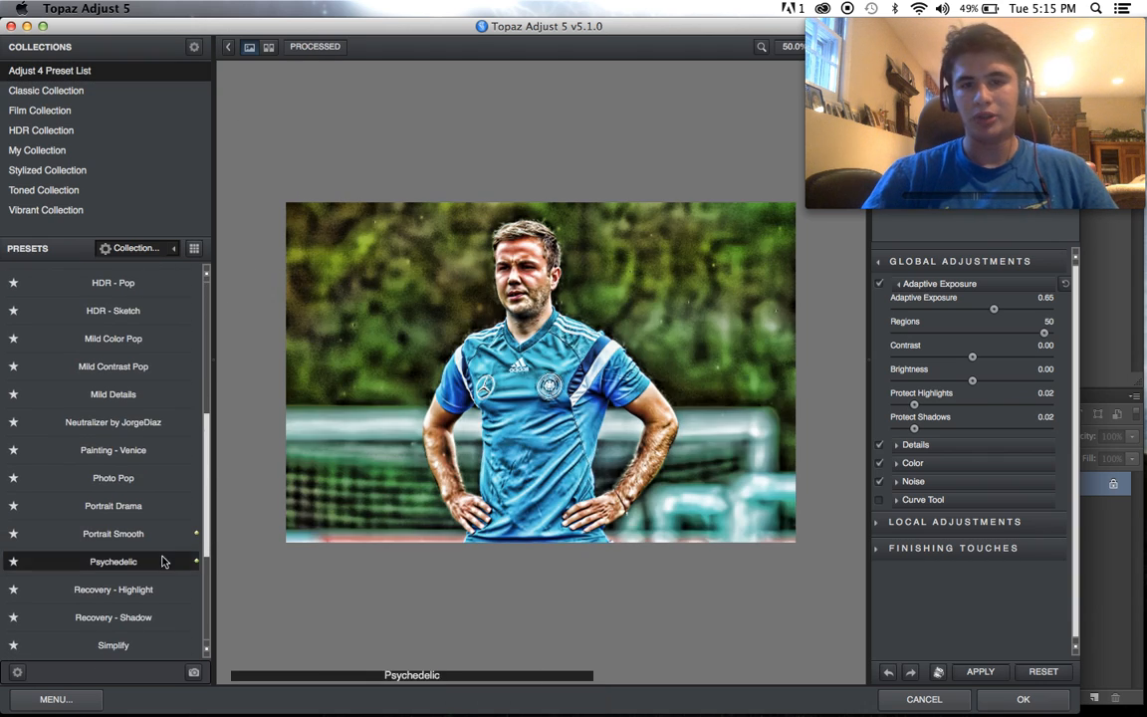
pyautogui.click(951, 549)
pyautogui.scroll(-2, 956, 577)
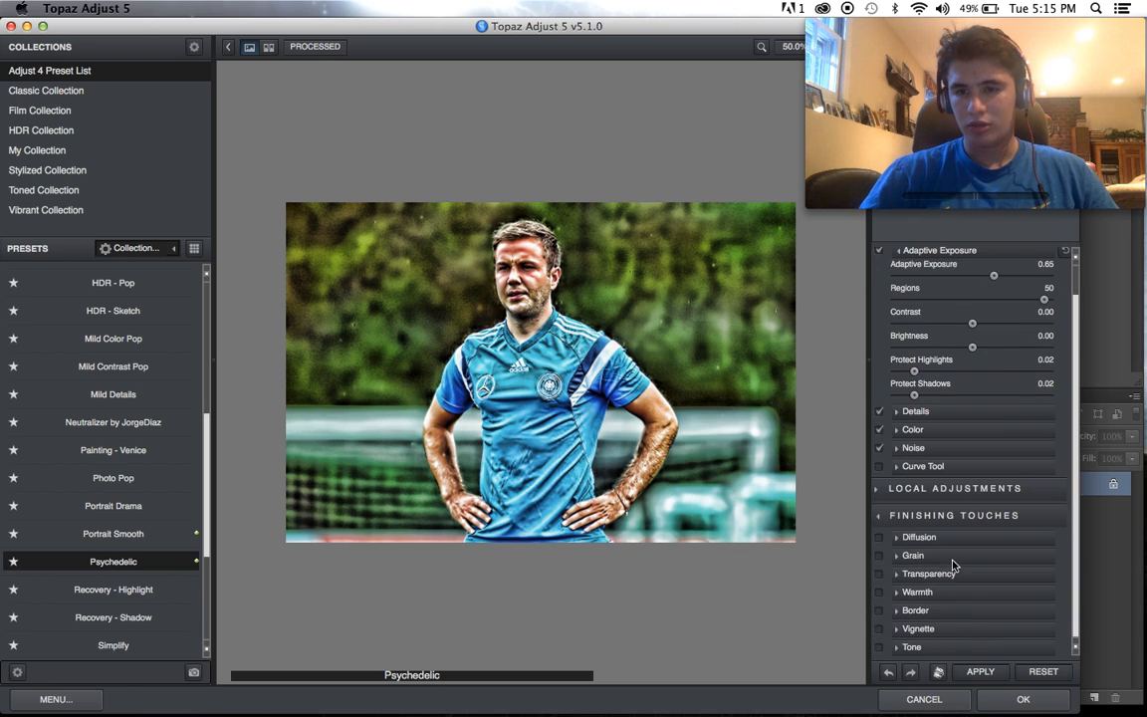
pyautogui.click(929, 574)
pyautogui.moveTo(1021, 603); pyautogui.dragTo(1002, 603)
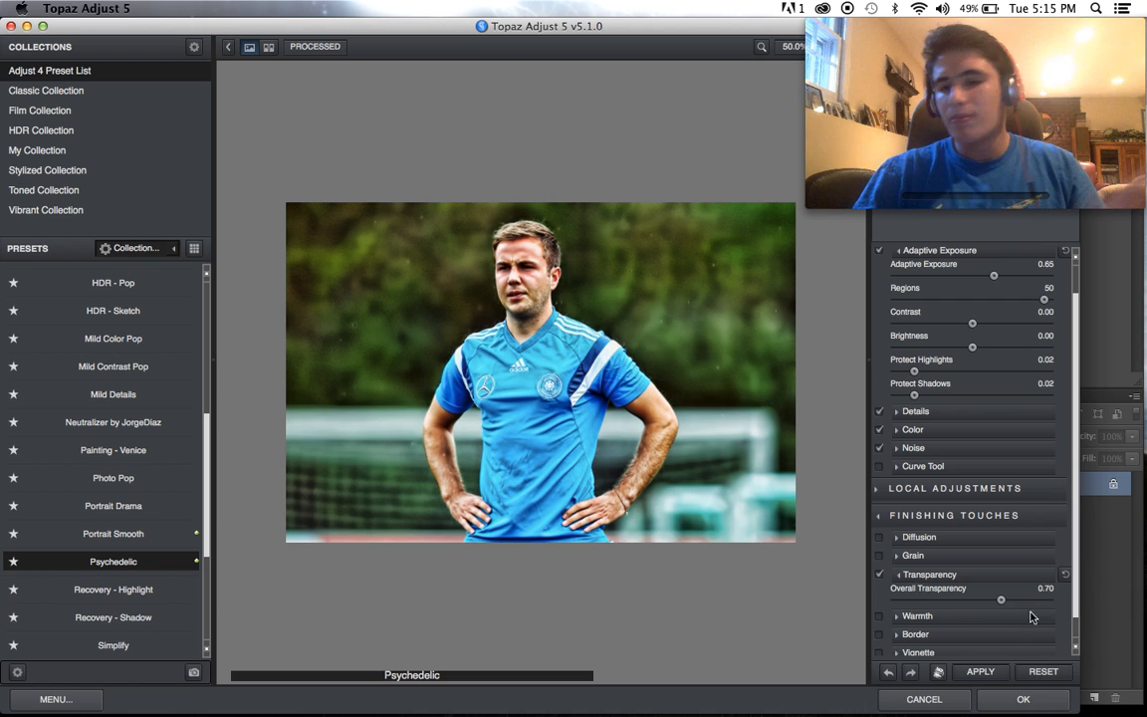
pyautogui.click(1022, 699)
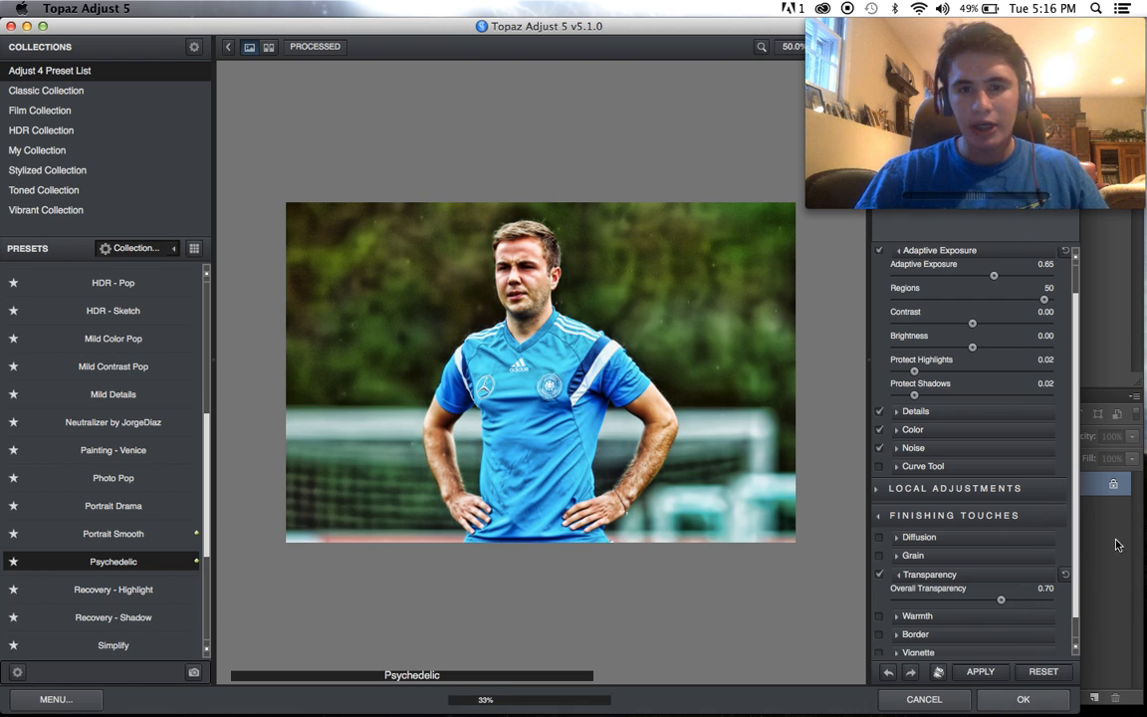
pyautogui.scroll(-3, 897, 533)
pyautogui.scroll(1, 897, 533)
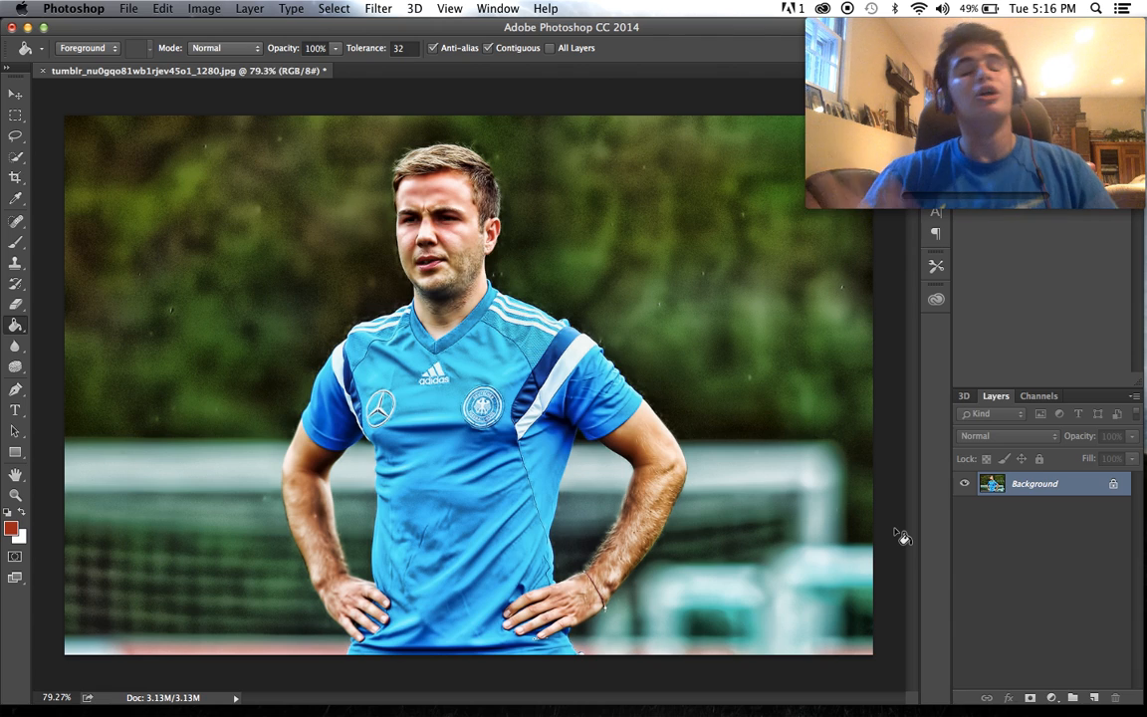
# - Run Topaz DeNoise 5 on the photo with the JPEG - moderate preset, previewing the result on the face
pyautogui.click(382, 6)
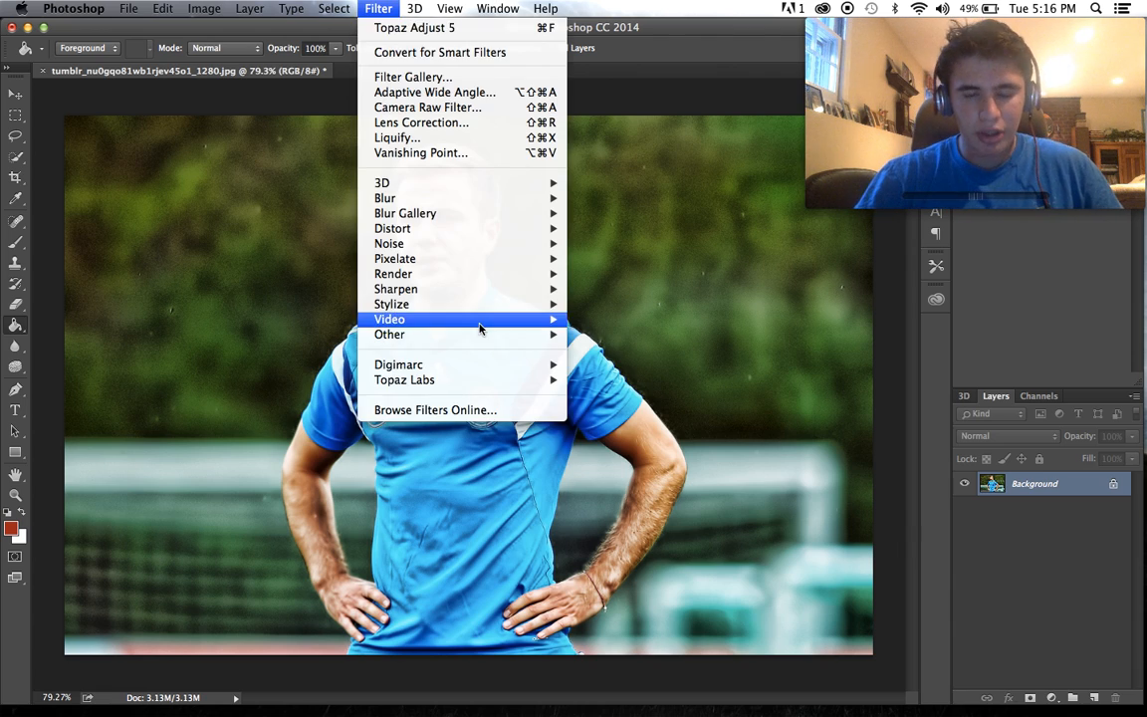
pyautogui.moveTo(494, 383)
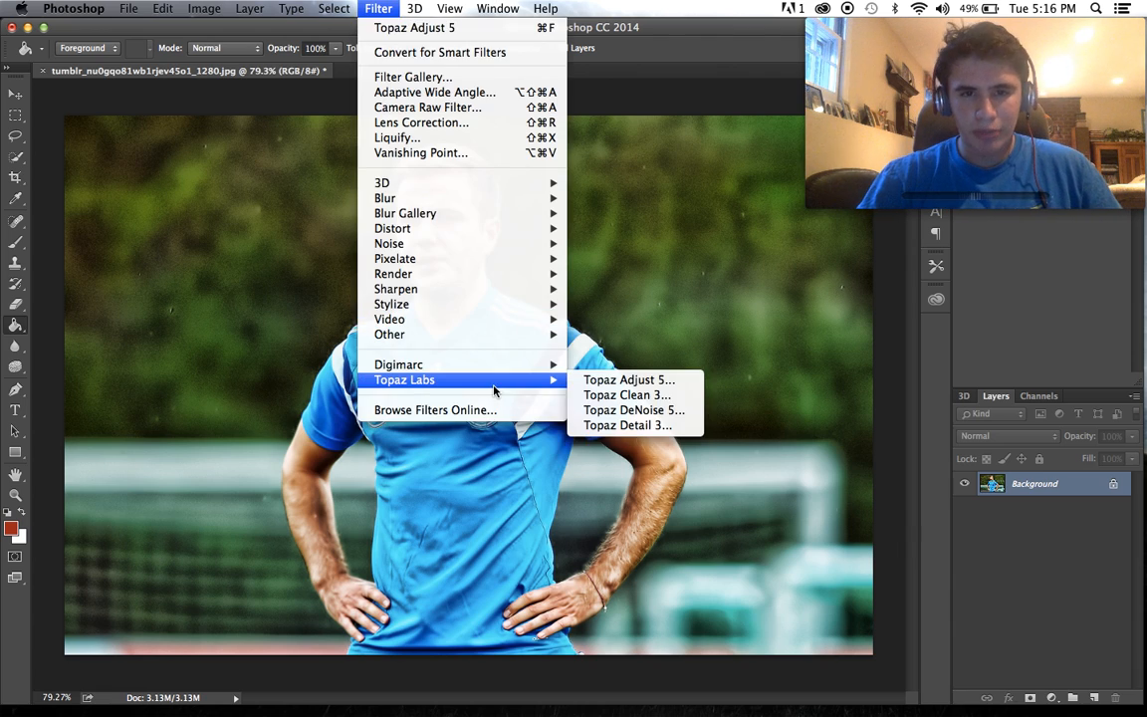
pyautogui.click(602, 409)
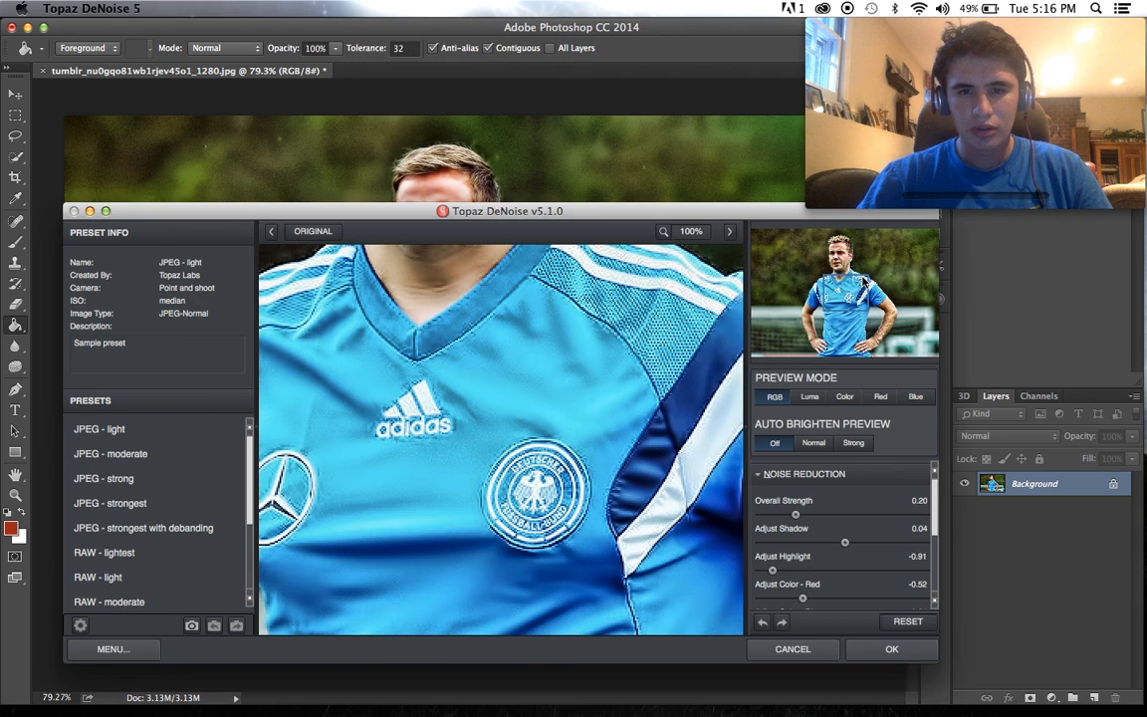
pyautogui.click(854, 261)
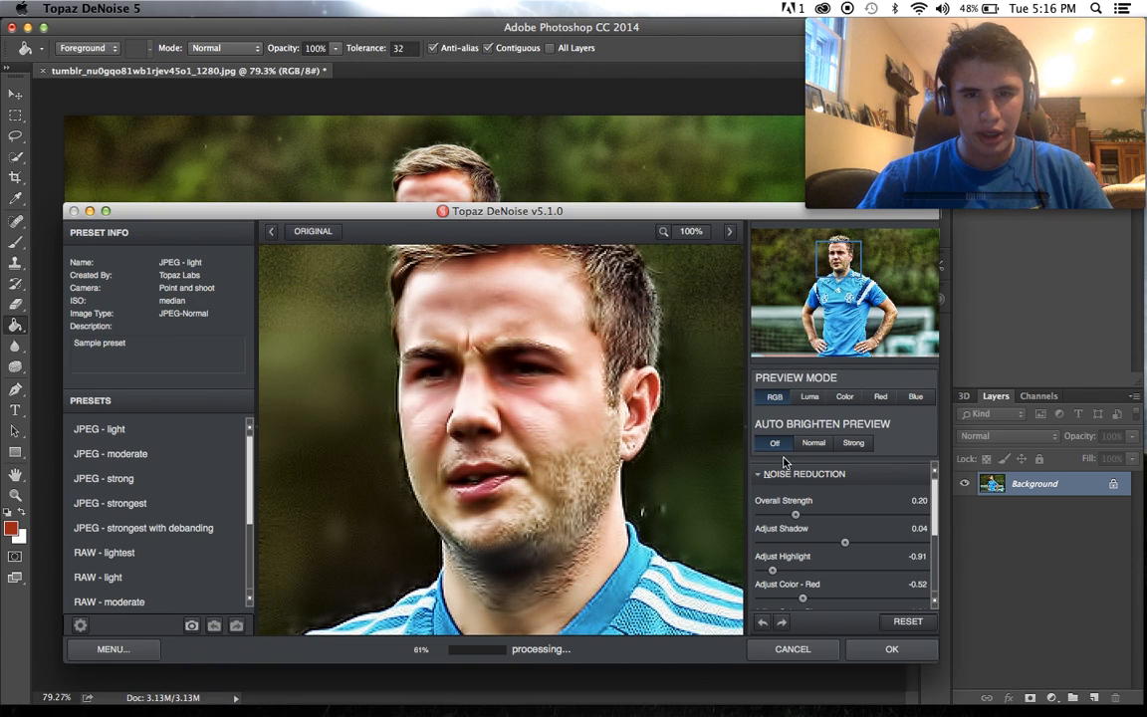
pyautogui.click(230, 453)
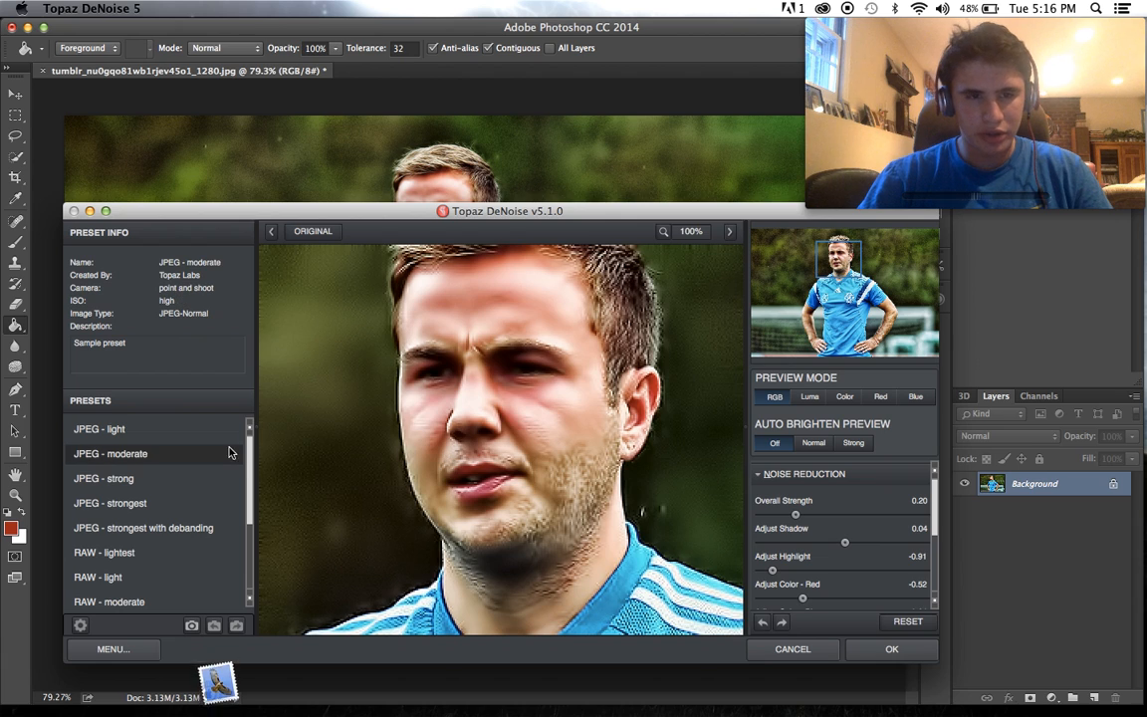
pyautogui.click(864, 656)
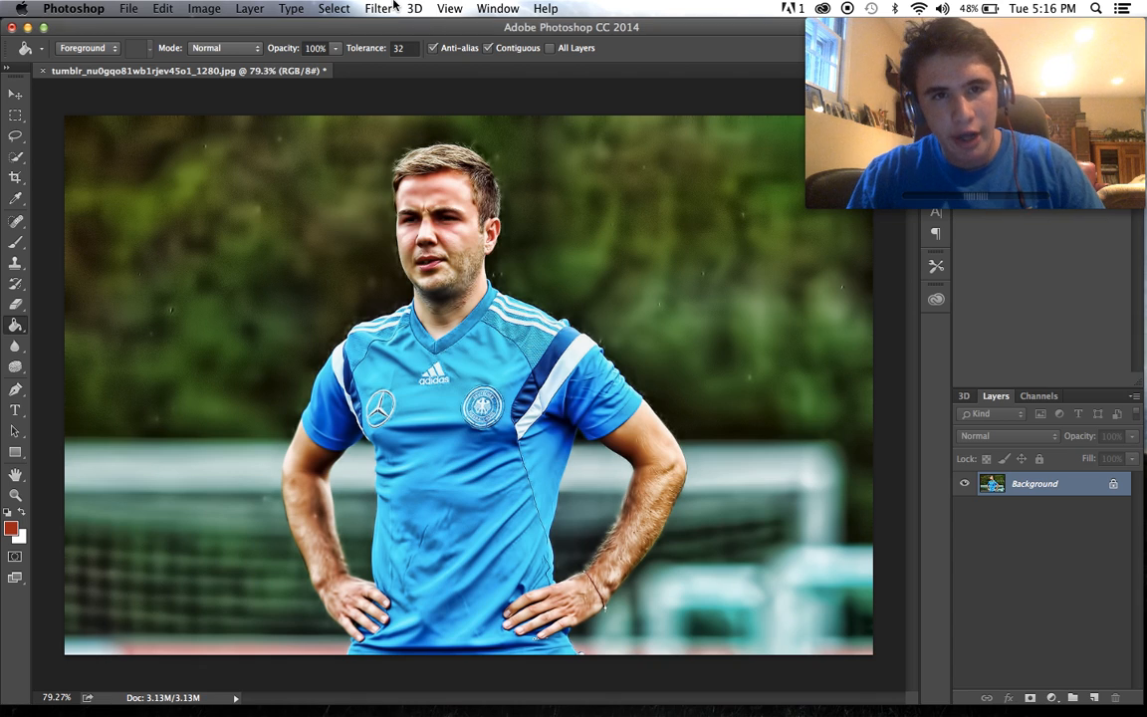
# - Run Topaz Clean 3 on the photo with the Clean Strength set to 2, previewing the face and upper body
pyautogui.click(394, 7)
pyautogui.moveTo(542, 380)
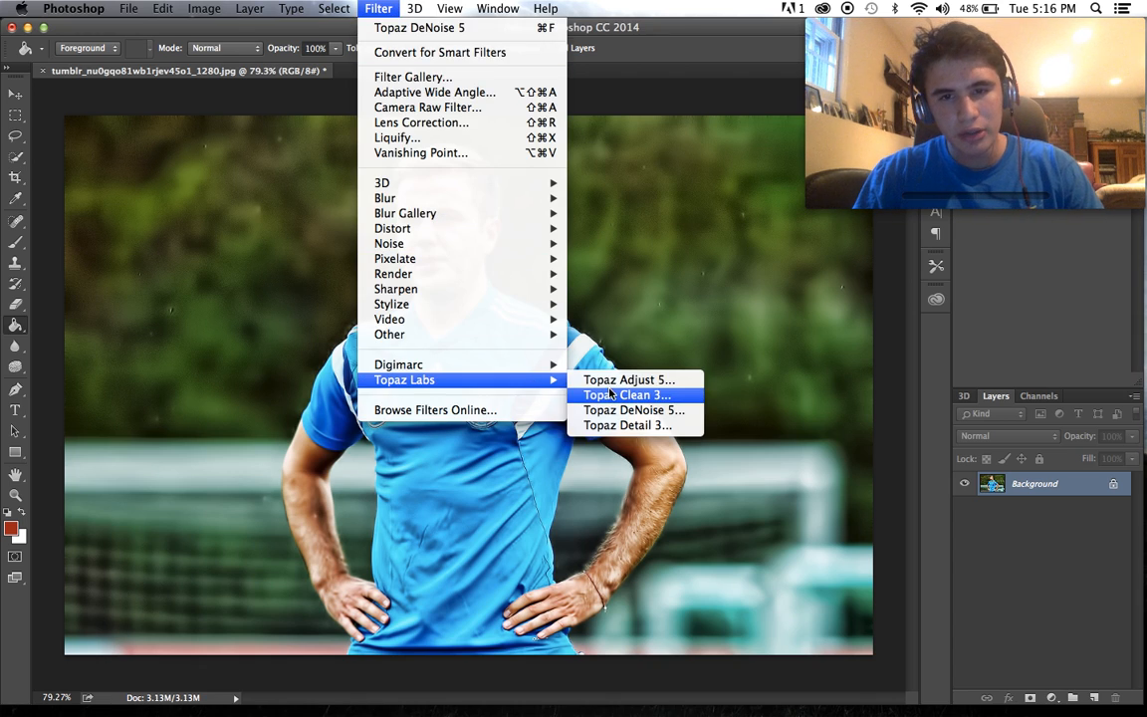
pyautogui.click(611, 394)
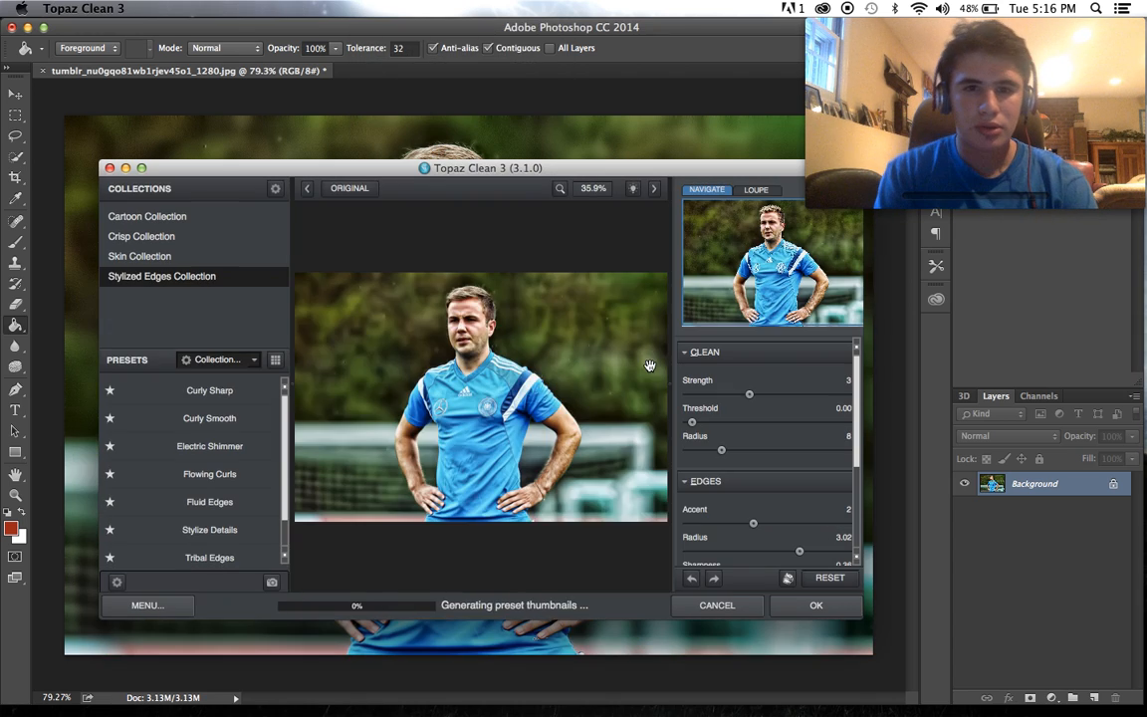
pyautogui.moveTo(790, 251); pyautogui.dragTo(788, 224)
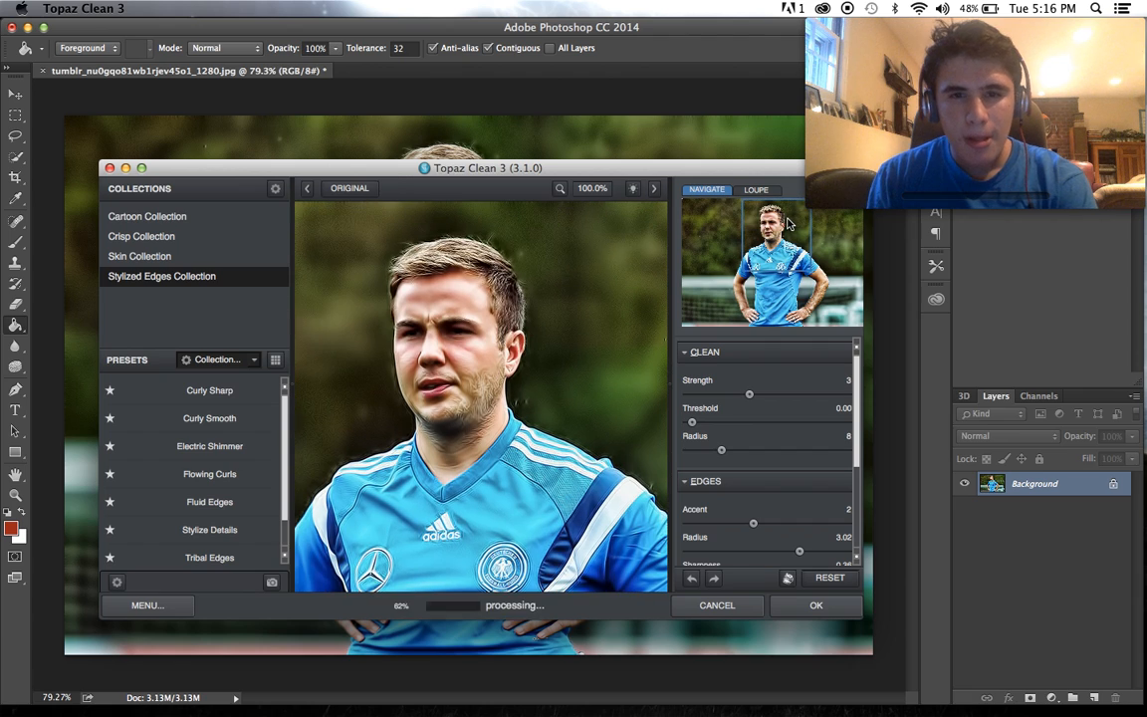
pyautogui.moveTo(749, 395); pyautogui.dragTo(730, 396)
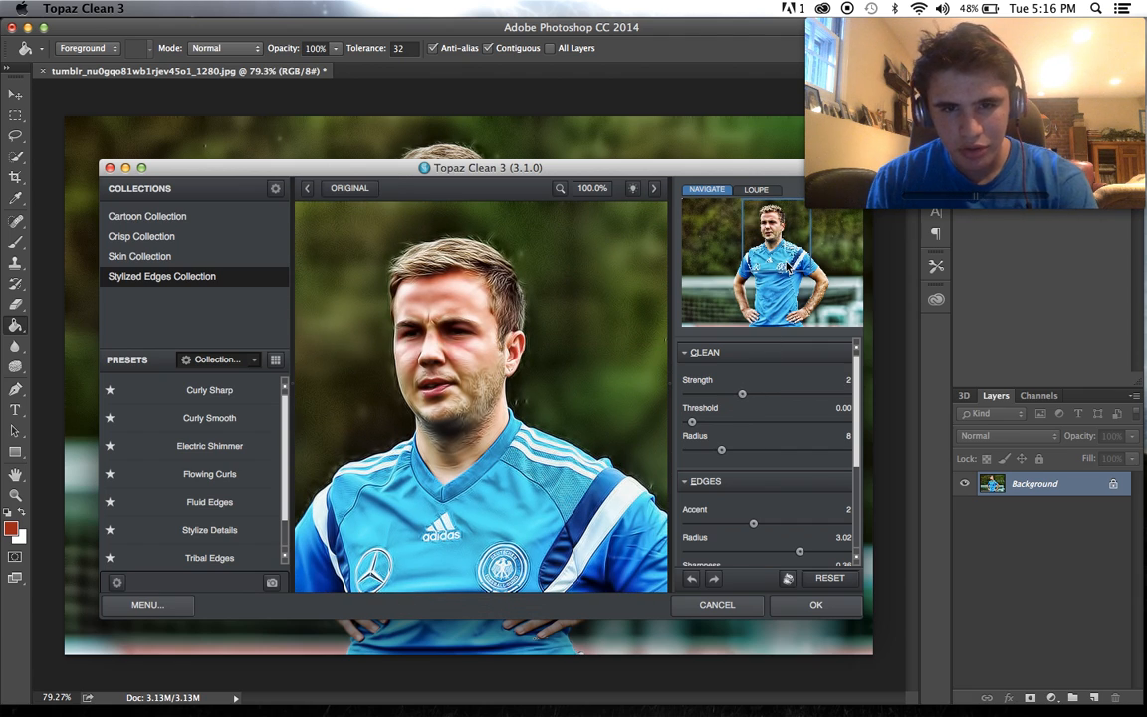
pyautogui.click(815, 604)
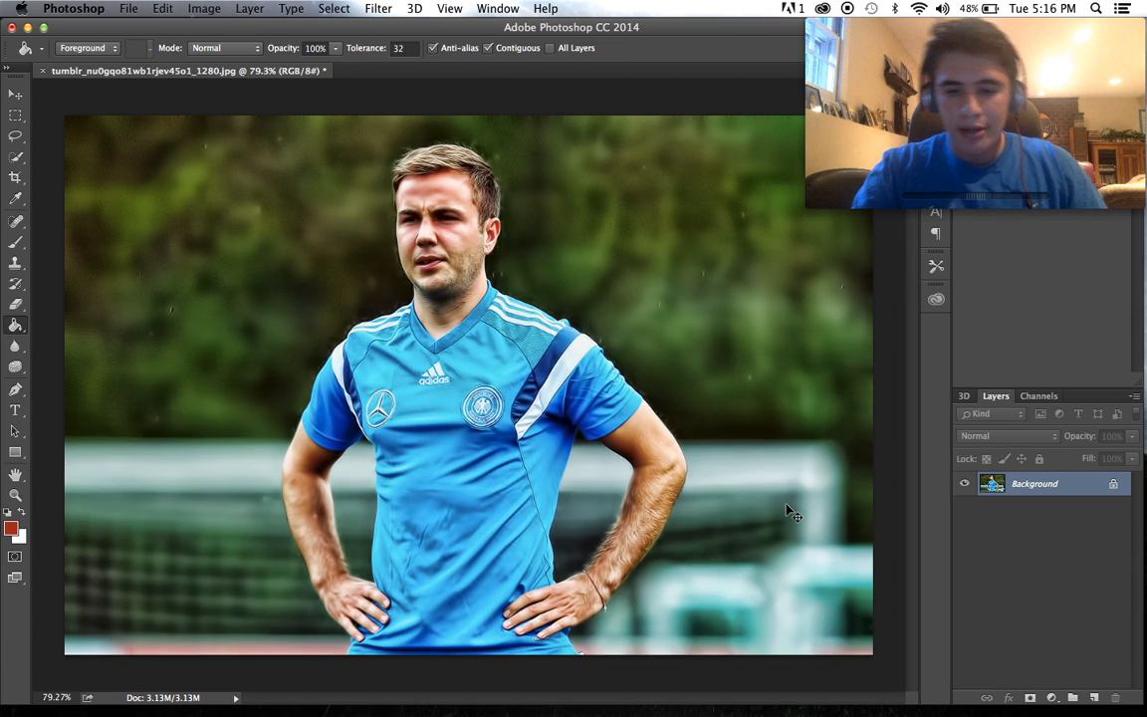
# - Duplicate the photo onto a new layer and select the background around the player with the Quick Selection tool
pyautogui.press('super+j')
pyautogui.click(14, 158)
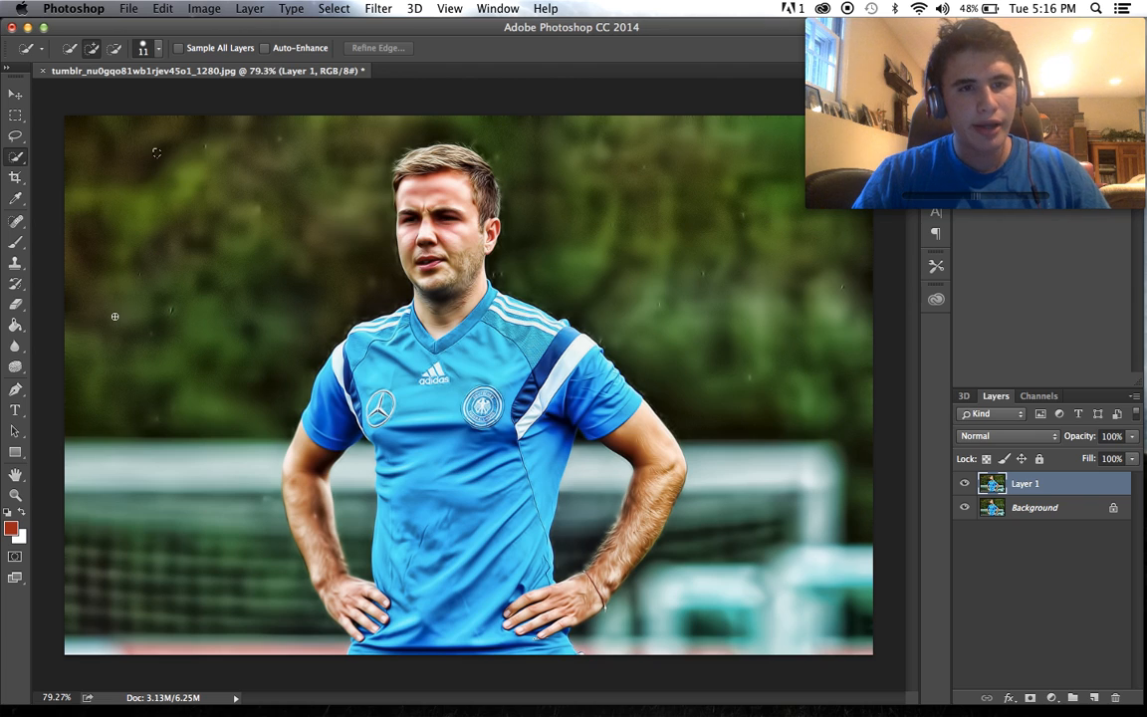
pyautogui.moveTo(117, 374)
pyautogui.mouseDown()
pyautogui.moveTo(163, 444)
pyautogui.moveTo(165, 578)
pyautogui.moveTo(264, 543)
pyautogui.moveTo(365, 476)
pyautogui.moveTo(353, 507)
pyautogui.mouseUp()
pyautogui.moveTo(561, 147)
pyautogui.mouseDown()
pyautogui.moveTo(827, 256)
pyautogui.moveTo(778, 298)
pyautogui.mouseUp()
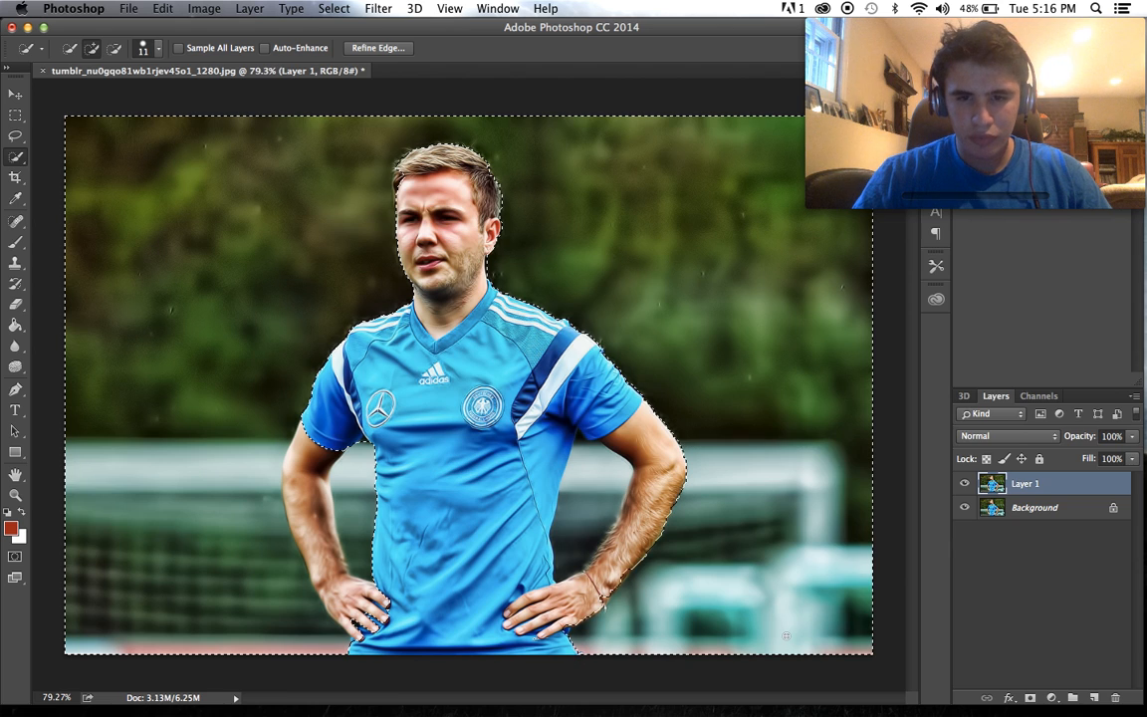
# - Subtract the player's arm with the wrist bracelet from the background selection
pyautogui.scroll(3, 587, 515)
pyautogui.hscroll(4, 586, 514)
pyautogui.scroll(-3, 586, 515)
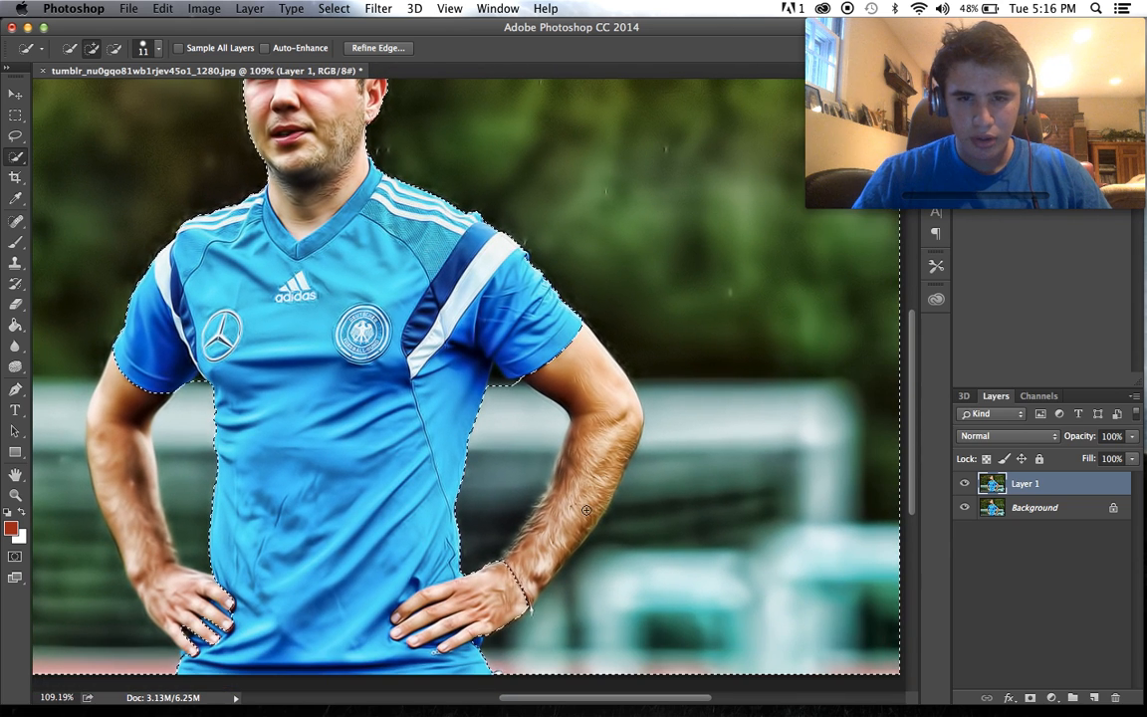
pyautogui.click(114, 48)
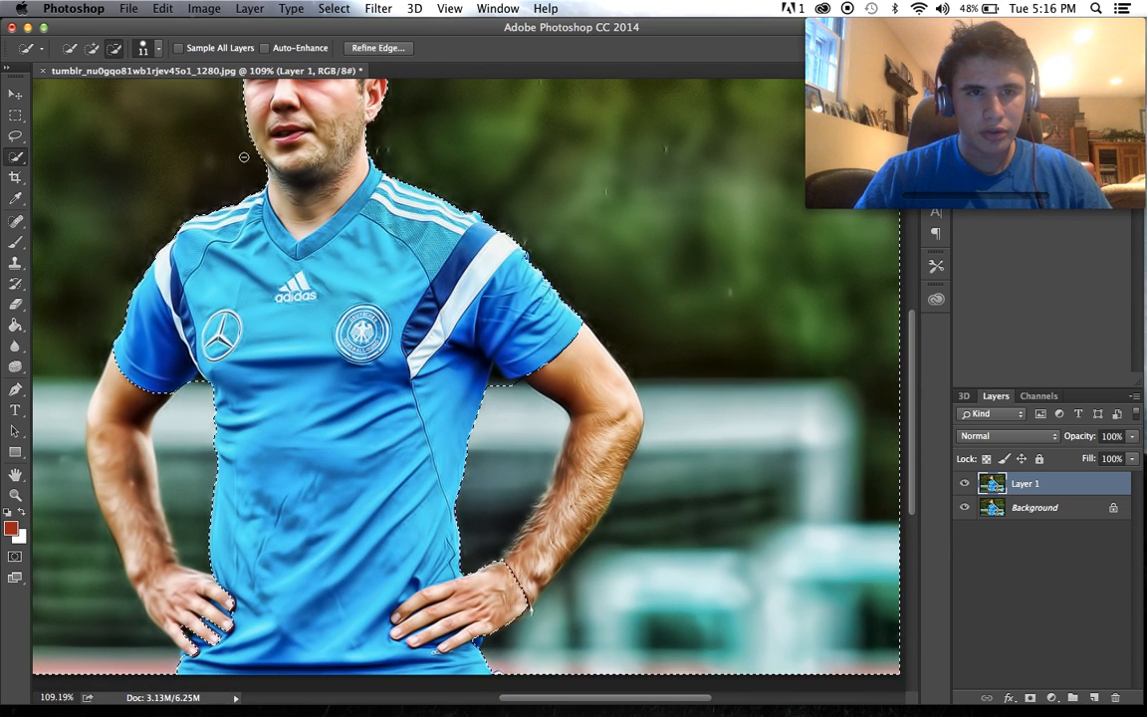
pyautogui.moveTo(538, 572)
pyautogui.mouseDown()
pyautogui.moveTo(595, 473)
pyautogui.moveTo(590, 396)
pyautogui.mouseUp()
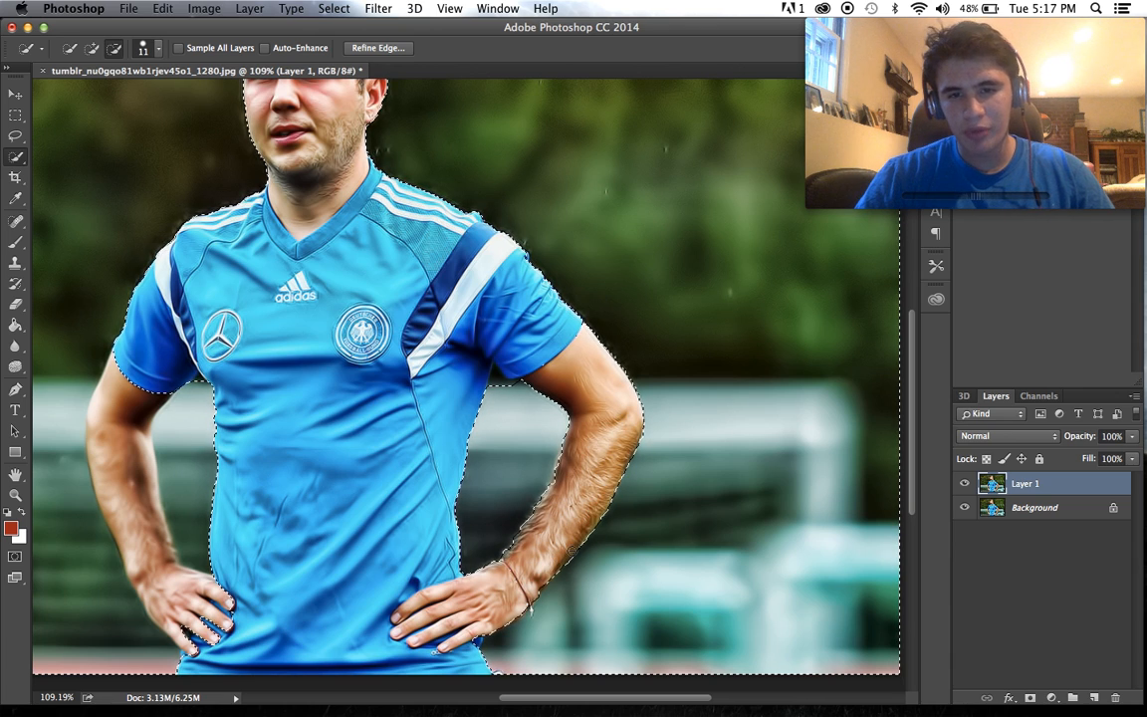
pyautogui.scroll(3, 478, 612)
pyautogui.scroll(-5, 451, 586)
pyautogui.scroll(5, 451, 587)
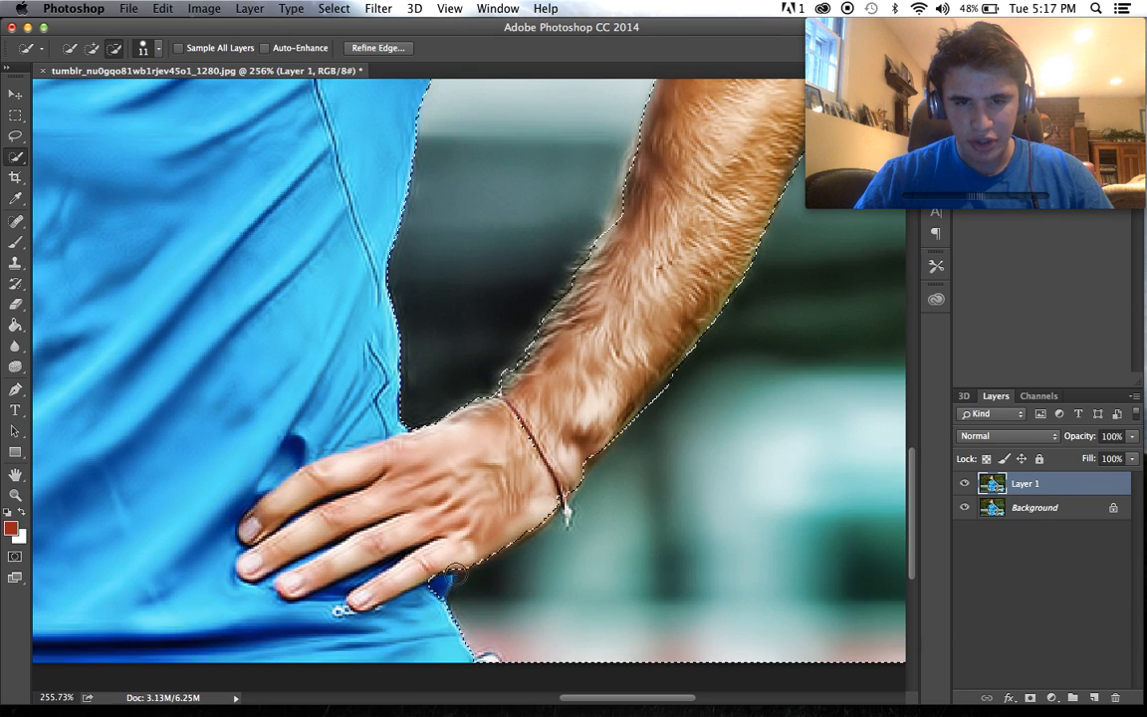
pyautogui.scroll(5, 478, 518)
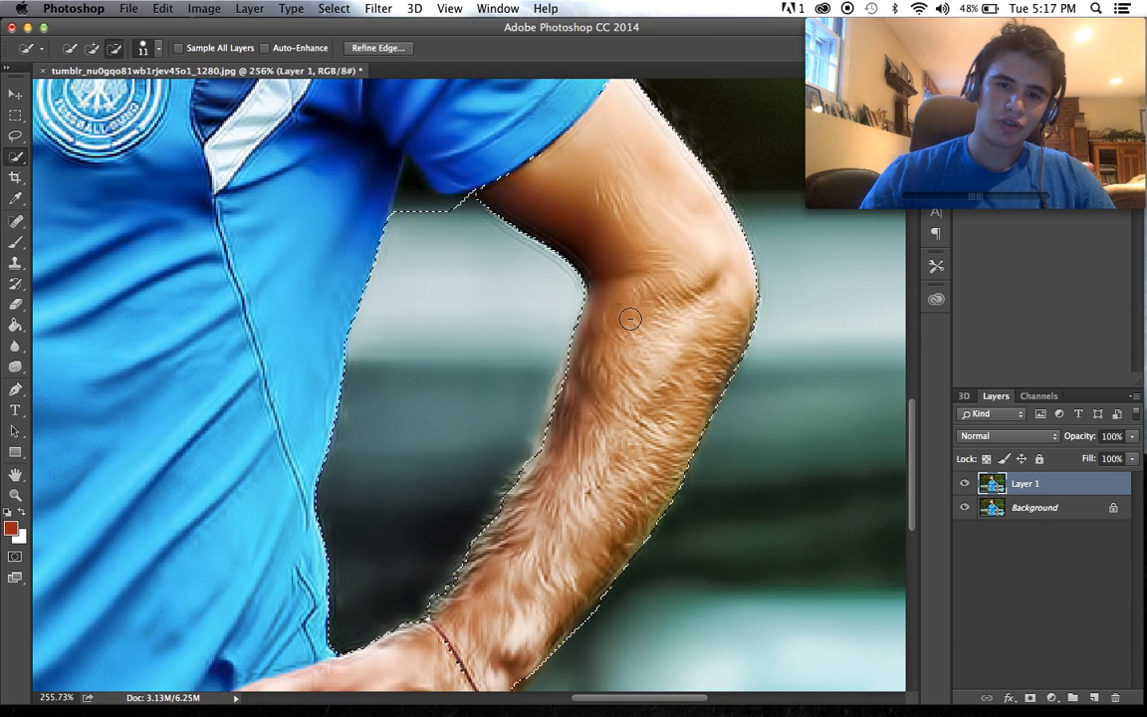
pyautogui.scroll(3, 630, 319)
pyautogui.scroll(4, 630, 319)
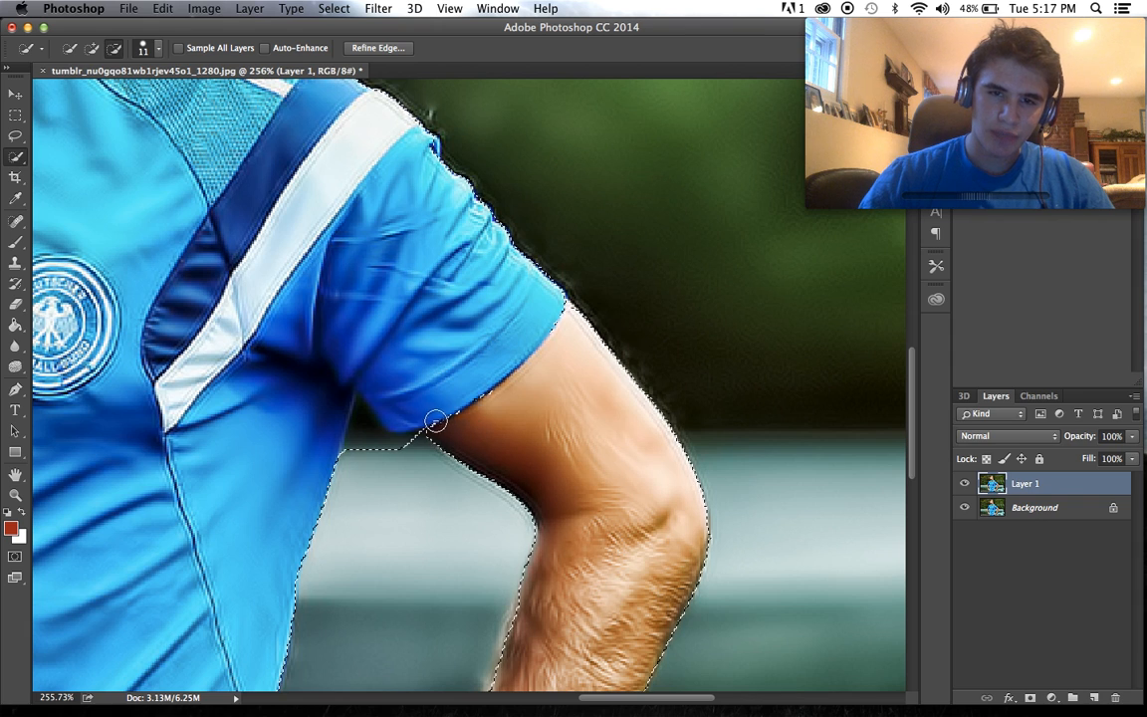
# - Subtract the hair beside the forehead from the background selection, checking its edge along the shoulder and head
pyautogui.scroll(6, 637, 323)
pyautogui.hscroll(-5, 638, 323)
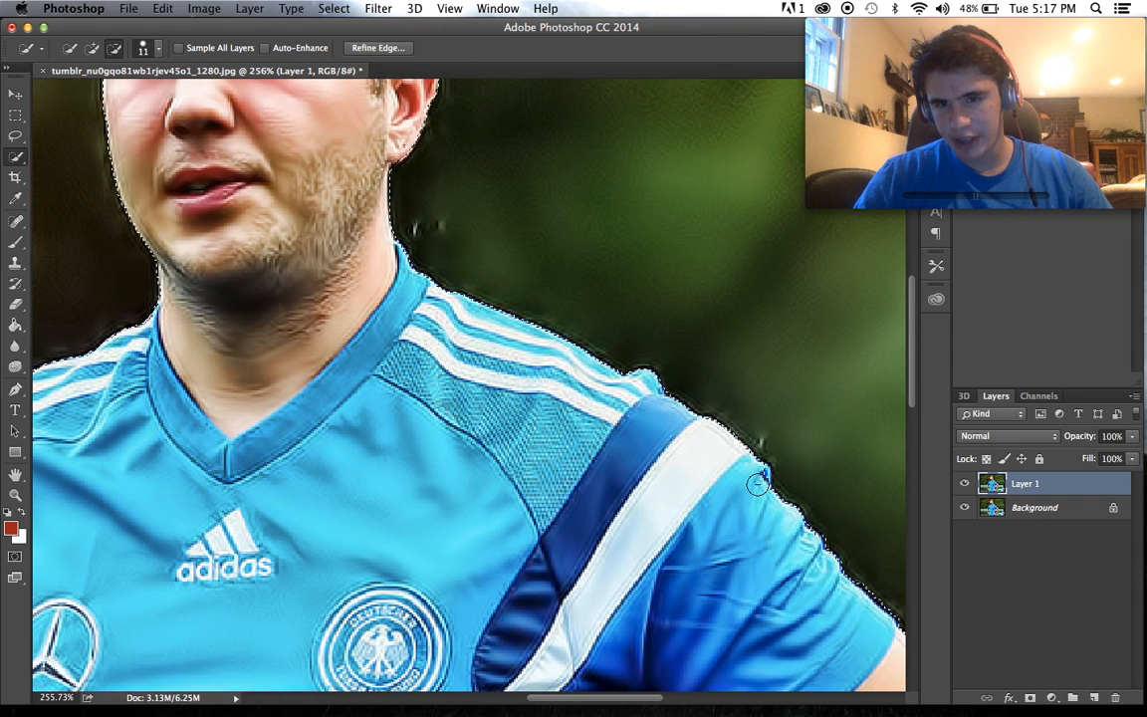
pyautogui.scroll(1, 701, 466)
pyautogui.hscroll(-2, 701, 466)
pyautogui.scroll(10, 701, 466)
pyautogui.hscroll(-4, 701, 466)
pyautogui.scroll(-4, 597, 412)
pyautogui.hscroll(2, 597, 412)
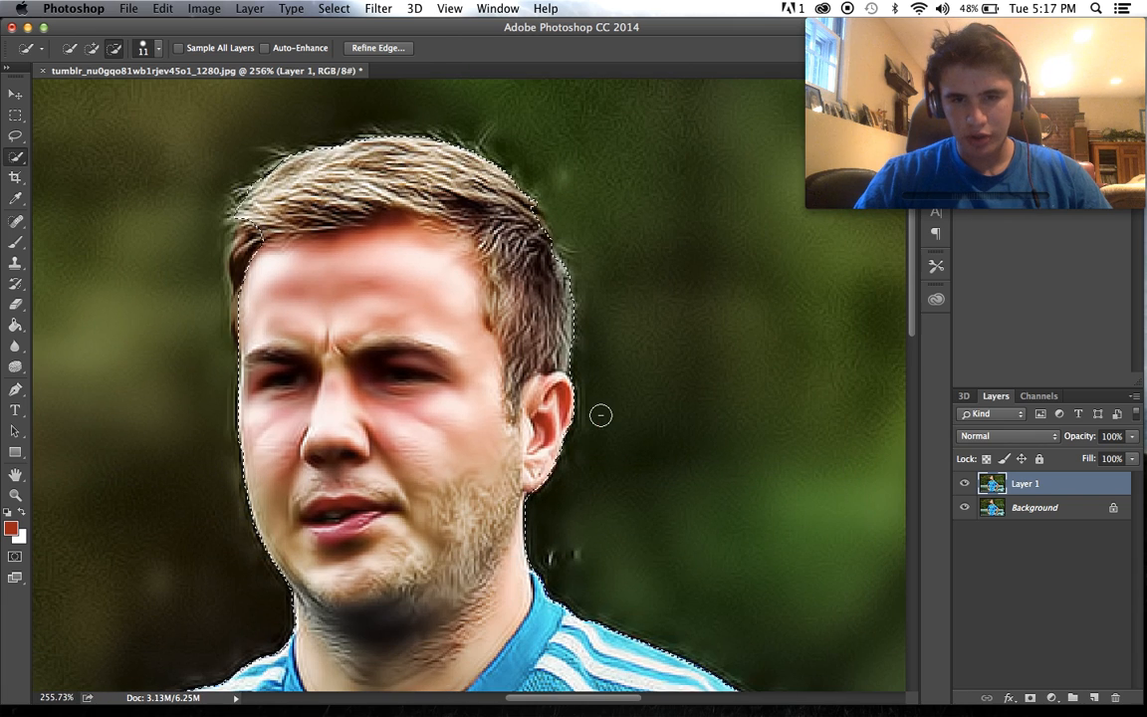
pyautogui.hscroll(-3, 525, 466)
pyautogui.scroll(1, 525, 466)
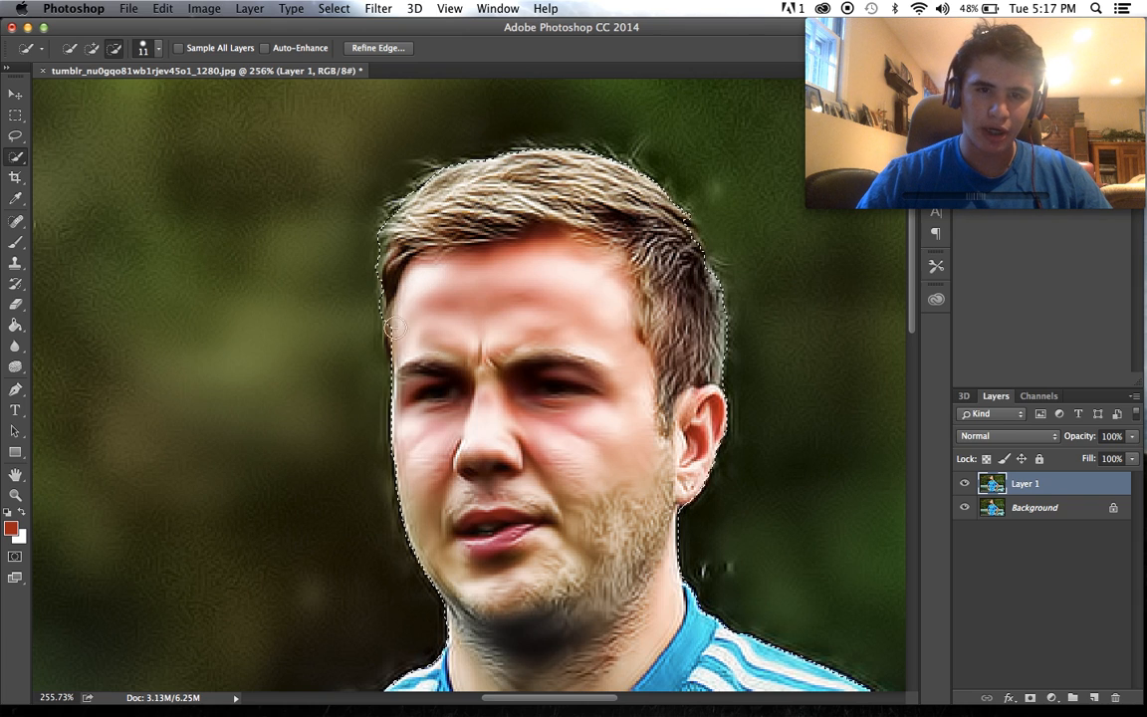
# - Subtract the upper part of the other bare arm, on the Mercedes logo side, from the background selection
pyautogui.scroll(-5, 403, 358)
pyautogui.hscroll(-1, 478, 379)
pyautogui.hscroll(-5, 478, 380)
pyautogui.scroll(-5, 478, 379)
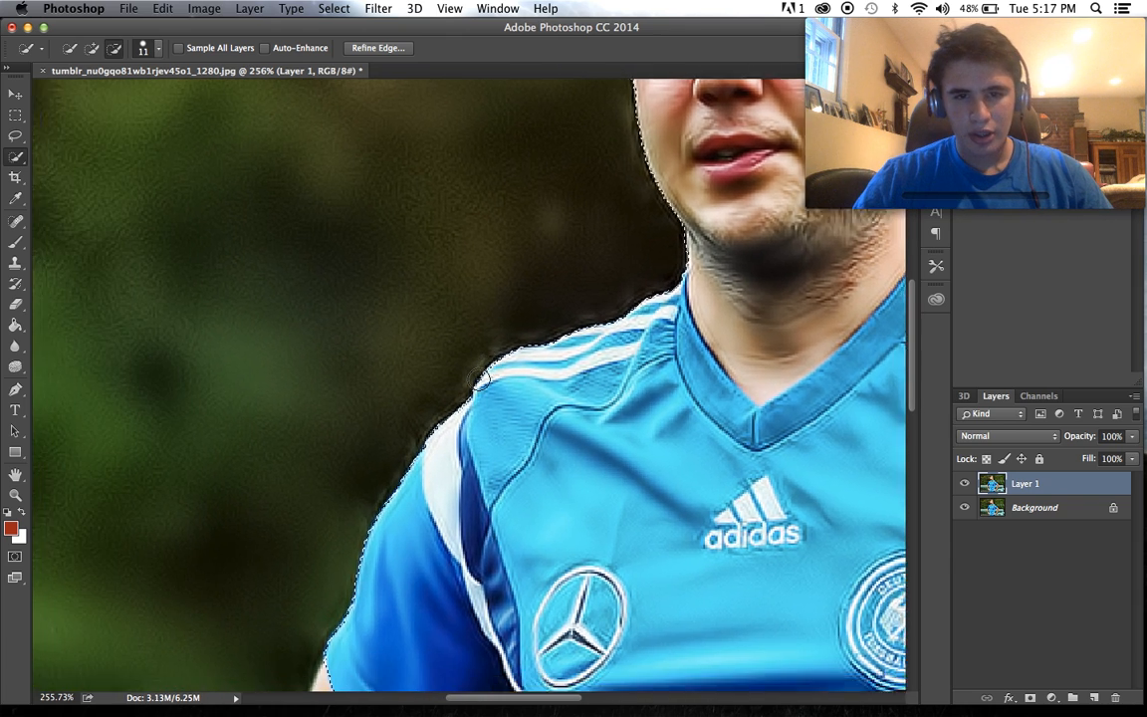
pyautogui.scroll(-5, 577, 438)
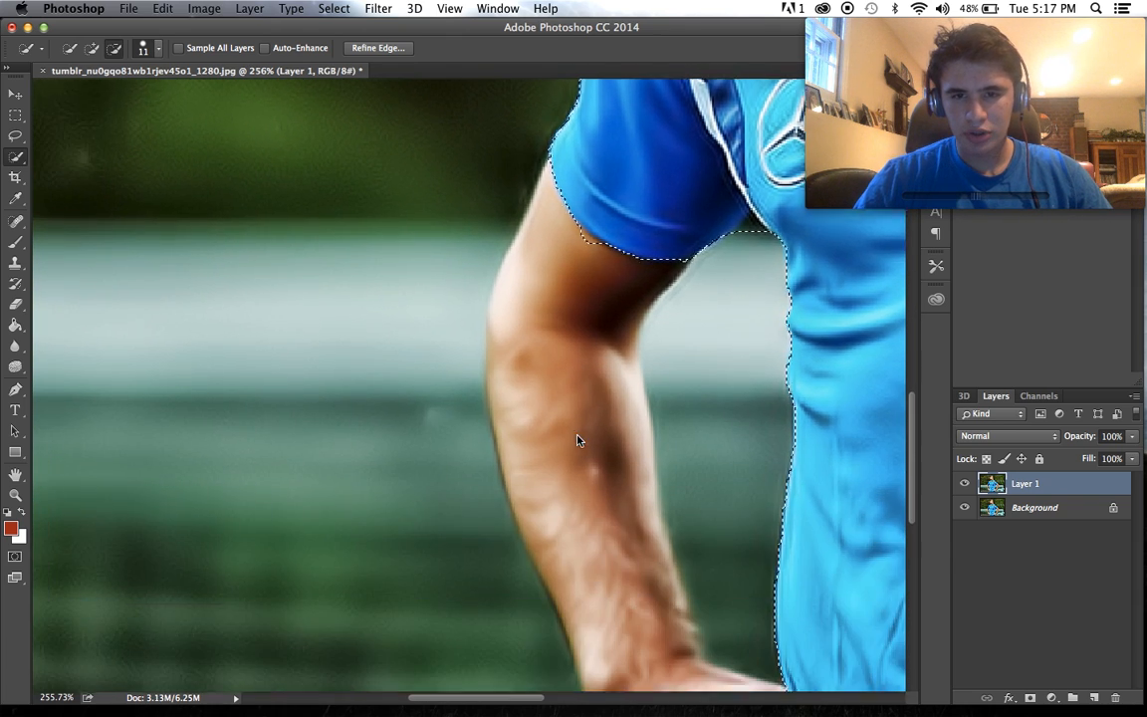
pyautogui.moveTo(588, 264); pyautogui.dragTo(580, 307)
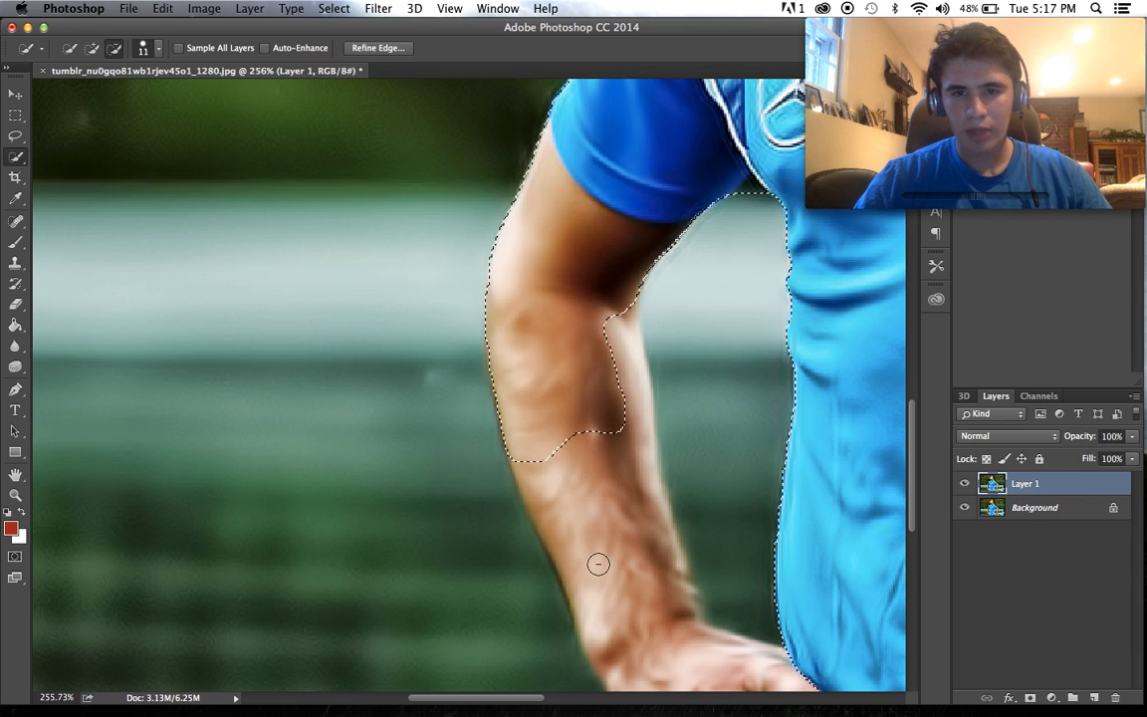
# - Subtract the rest of that forearm and the hand on the hip from the background selection
pyautogui.scroll(-4, 597, 564)
pyautogui.moveTo(599, 563); pyautogui.dragTo(686, 600)
pyautogui.scroll(-3, 644, 558)
pyautogui.hscroll(4, 643, 559)
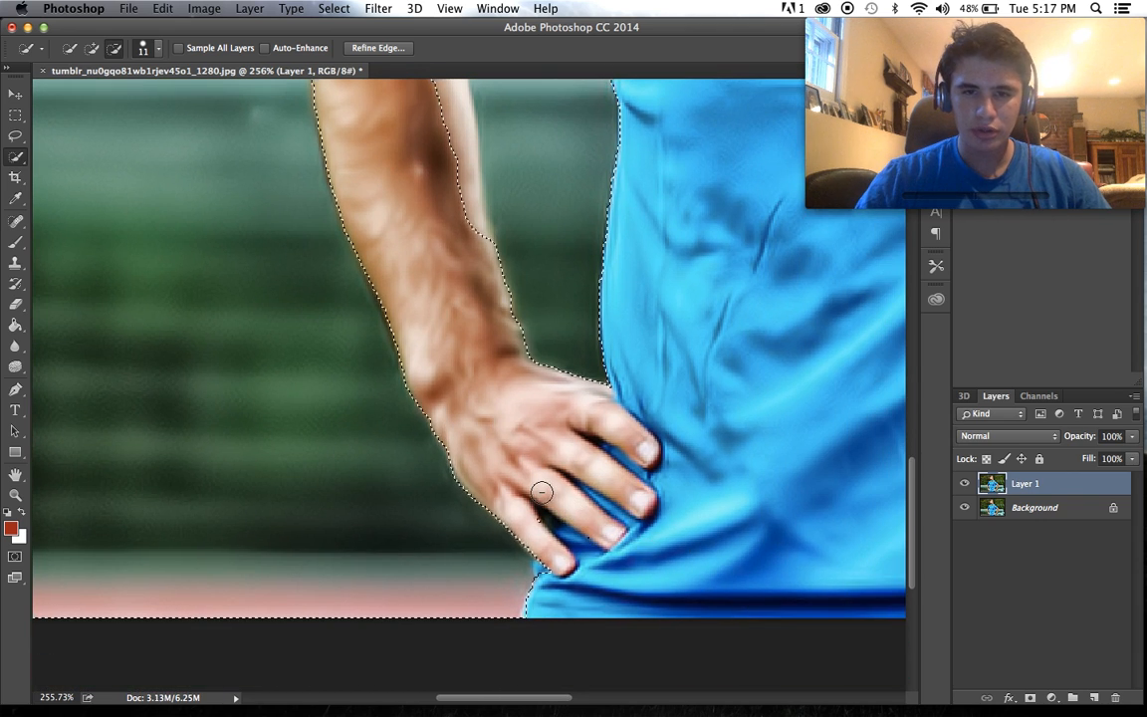
pyautogui.scroll(3, 541, 487)
pyautogui.hscroll(-2, 542, 488)
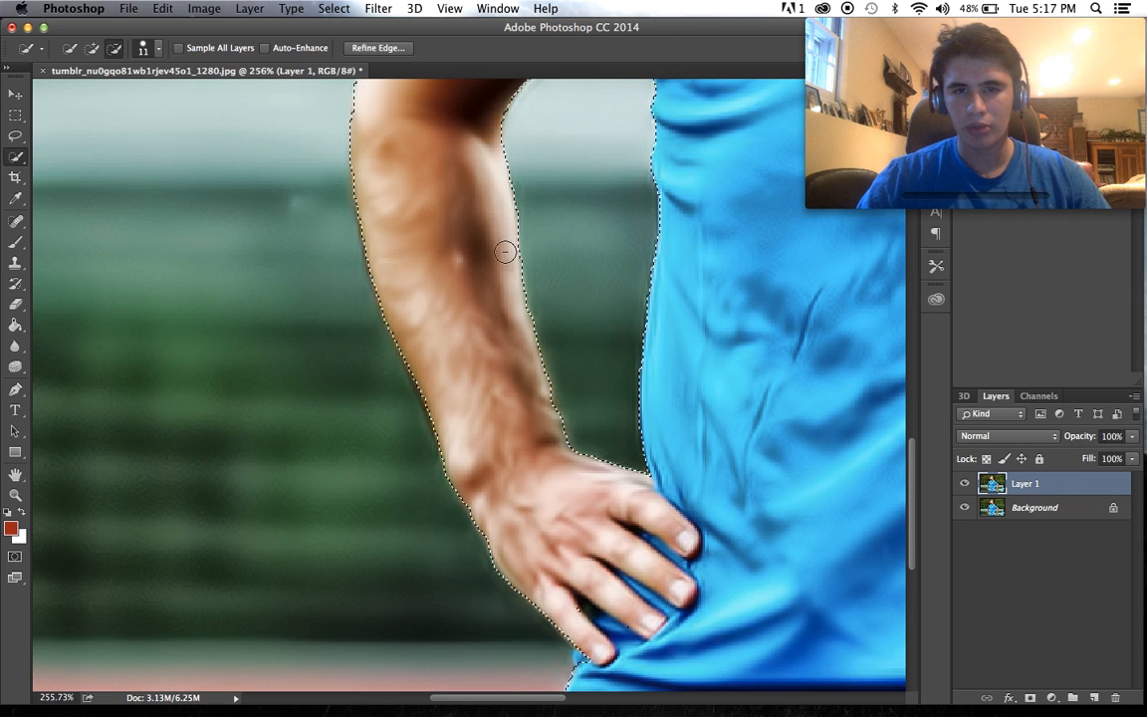
pyautogui.scroll(15, 504, 238)
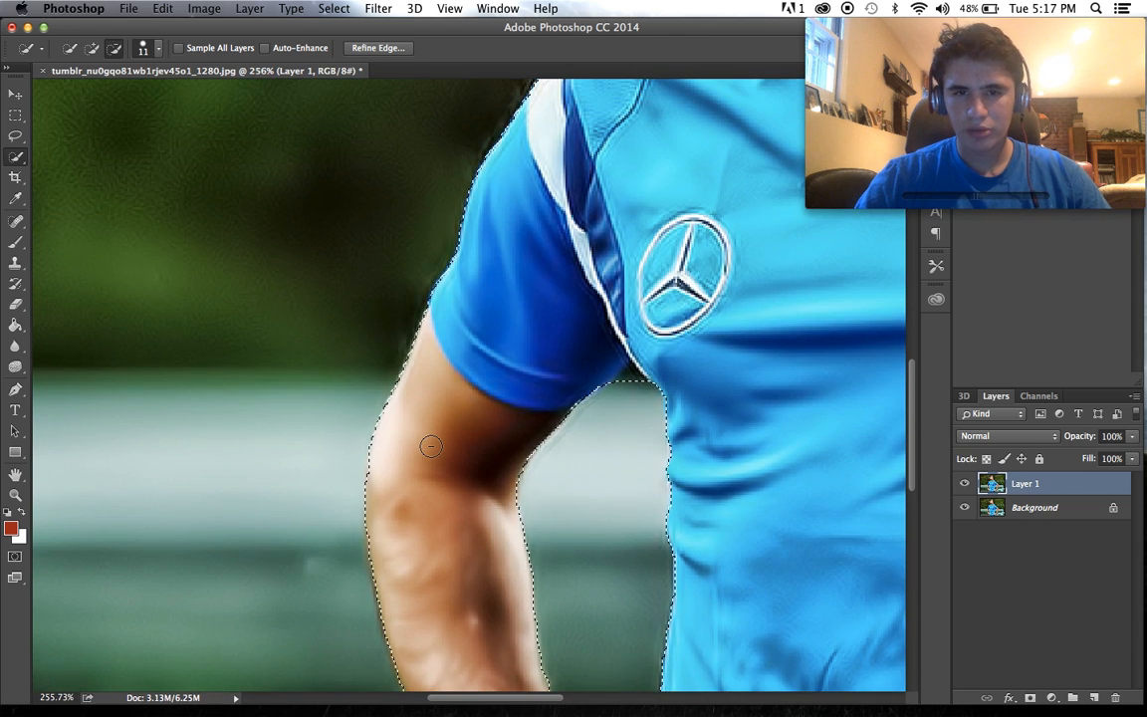
pyautogui.hscroll(10, 431, 445)
pyautogui.scroll(2, 431, 446)
pyautogui.scroll(6, 432, 447)
pyautogui.hscroll(3, 432, 447)
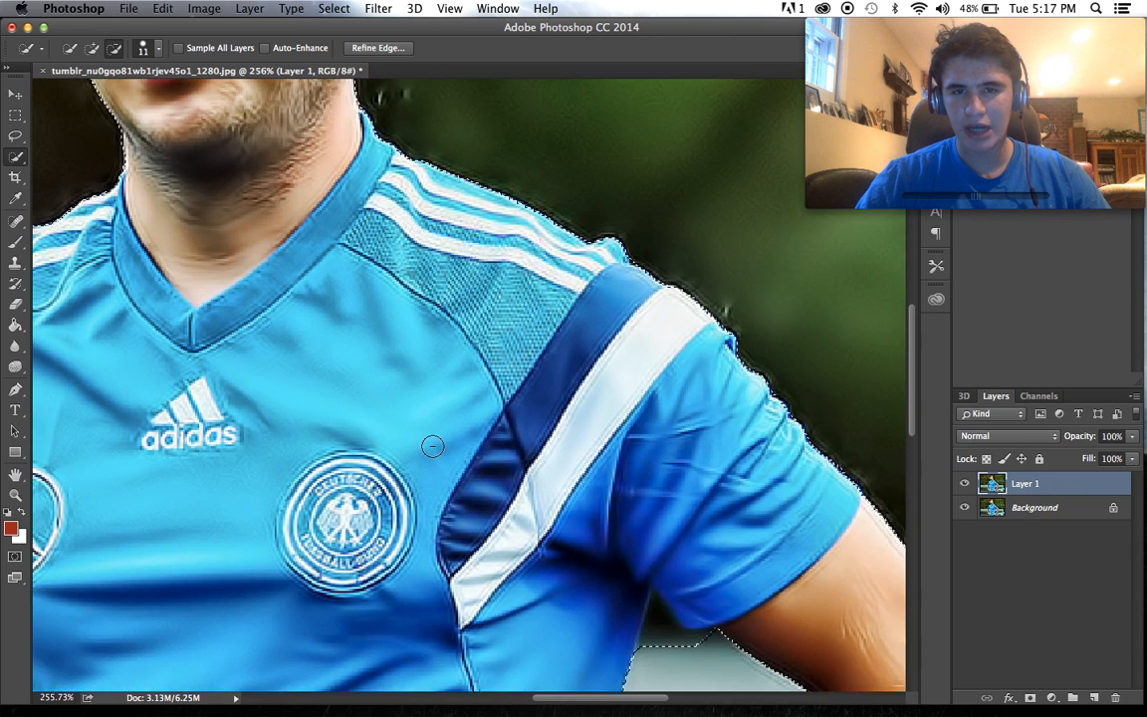
# - Add the dark armpit gap under the sleeve on the team crest side to the background selection
pyautogui.scroll(-7, 429, 440)
pyautogui.hscroll(4, 429, 440)
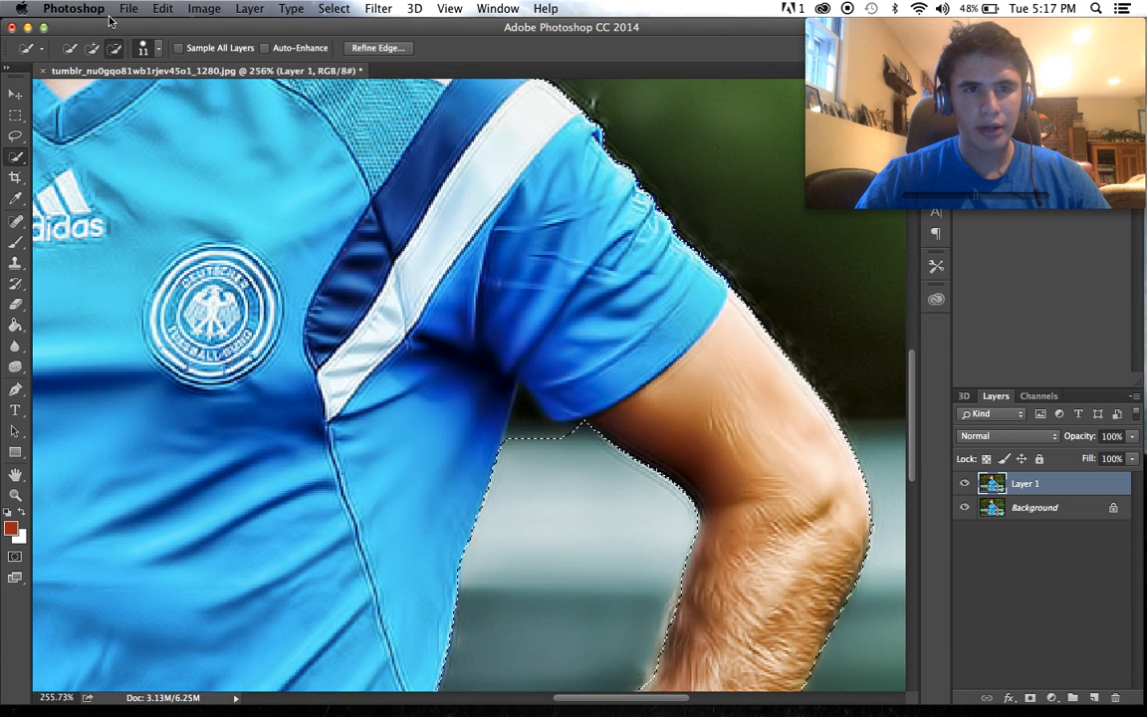
pyautogui.moveTo(463, 350)
pyautogui.mouseDown()
pyautogui.moveTo(535, 454)
pyautogui.moveTo(530, 426)
pyautogui.moveTo(576, 489)
pyautogui.mouseUp()
pyautogui.scroll(-7, 577, 489)
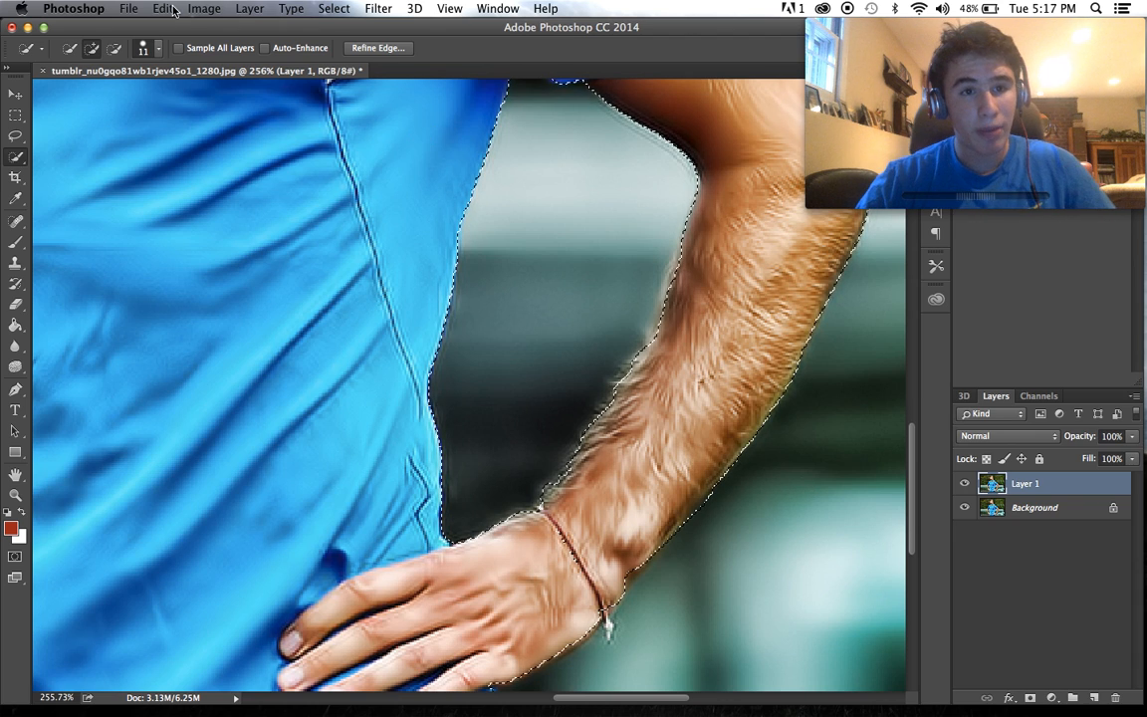
# - Try to extend the background selection near the armpit on the Mercedes logo side, and undo the stroke
pyautogui.scroll(10, 238, 82)
pyautogui.hscroll(-10, 238, 82)
pyautogui.scroll(-8, 238, 81)
pyautogui.hscroll(8, 238, 82)
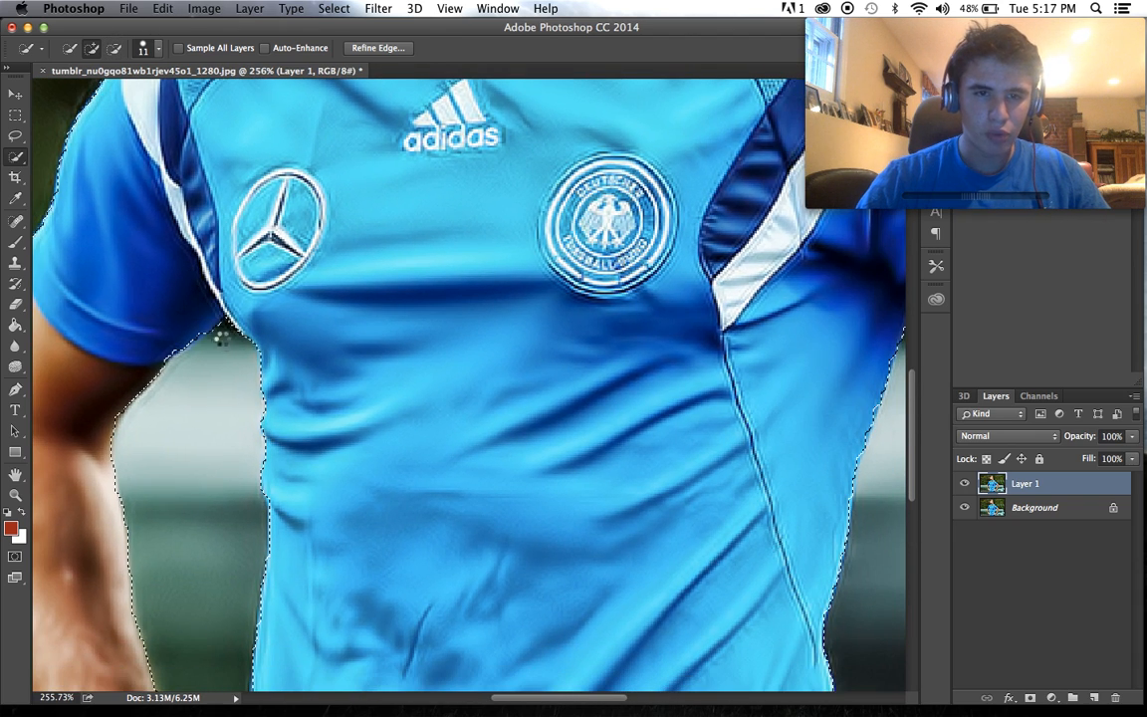
pyautogui.moveTo(319, 308)
pyautogui.mouseDown()
pyautogui.moveTo(397, 298)
pyautogui.moveTo(361, 284)
pyautogui.moveTo(317, 325)
pyautogui.mouseUp()
pyautogui.click(114, 46)
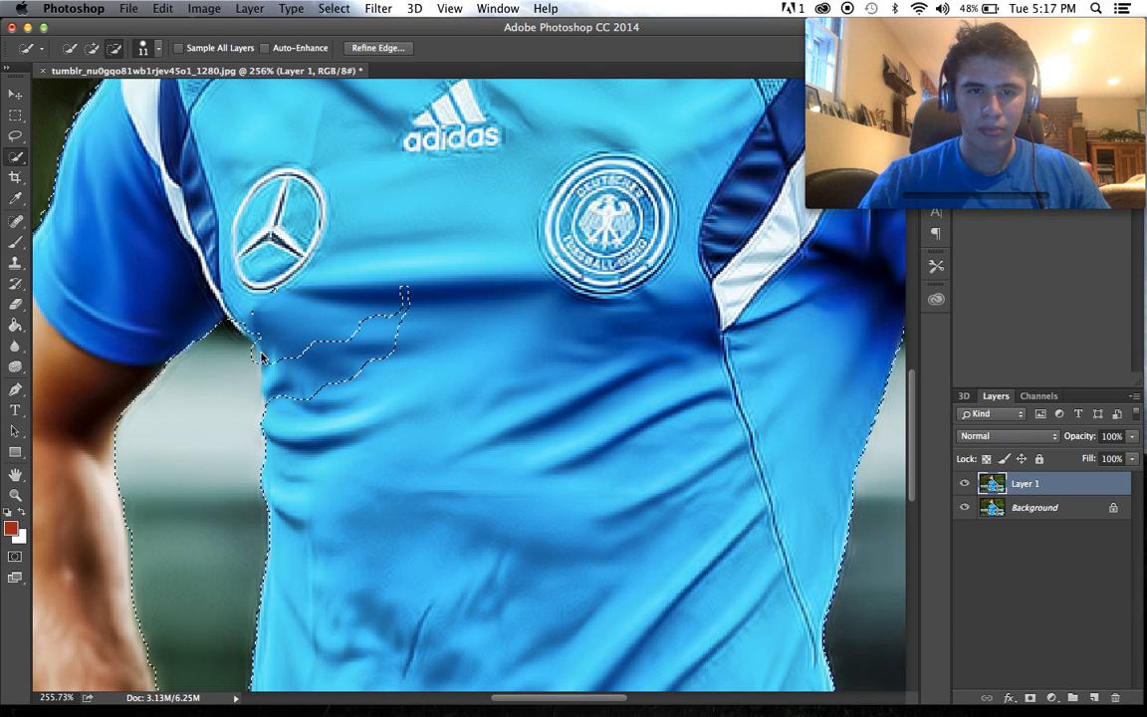
pyautogui.press('super+z')
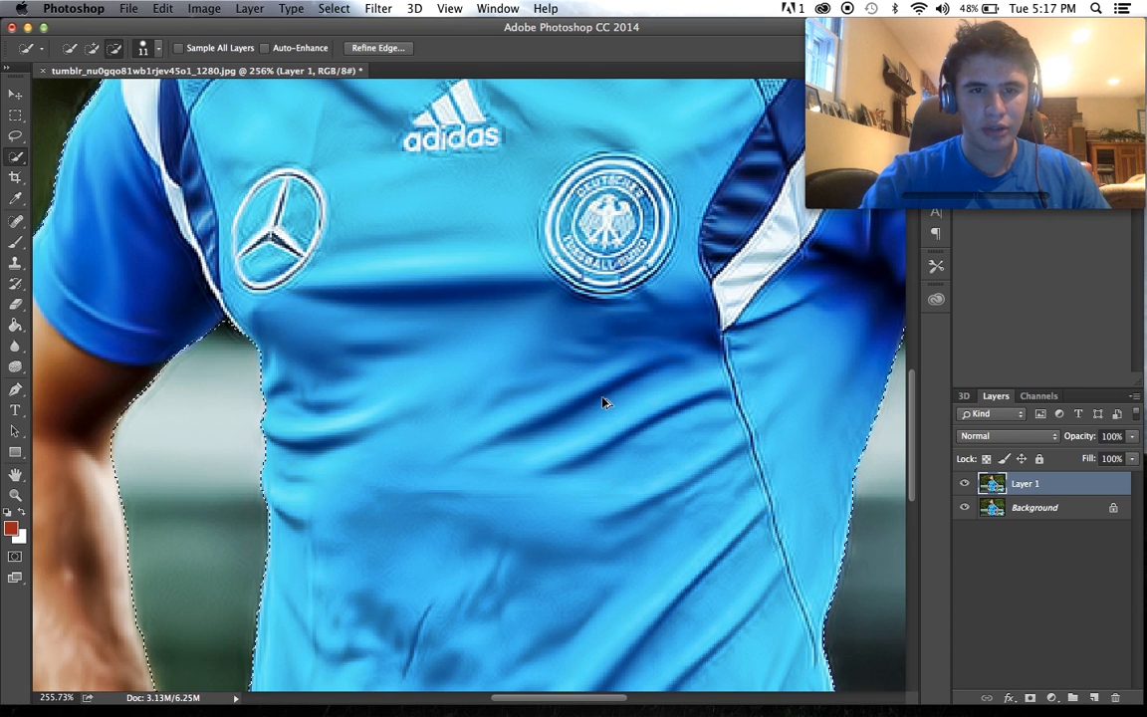
# - Restore the armpit selection change on the crest side and cut the selected background out of Layer 1
pyautogui.scroll(-10, 587, 397)
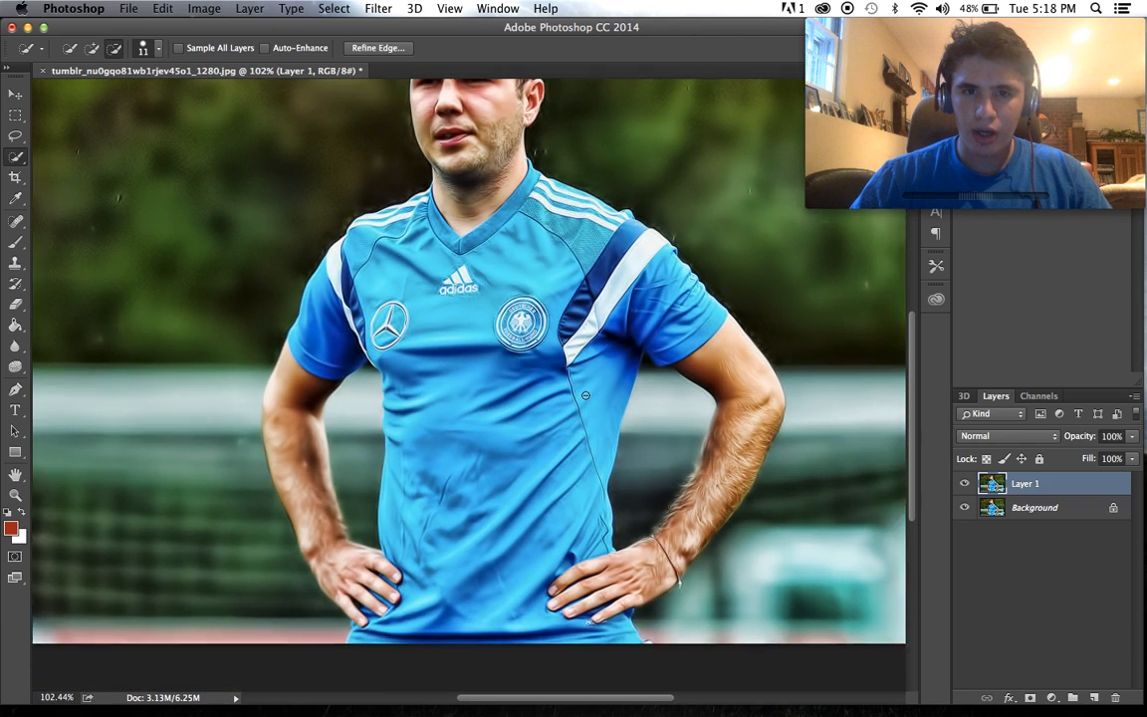
pyautogui.scroll(2, 585, 395)
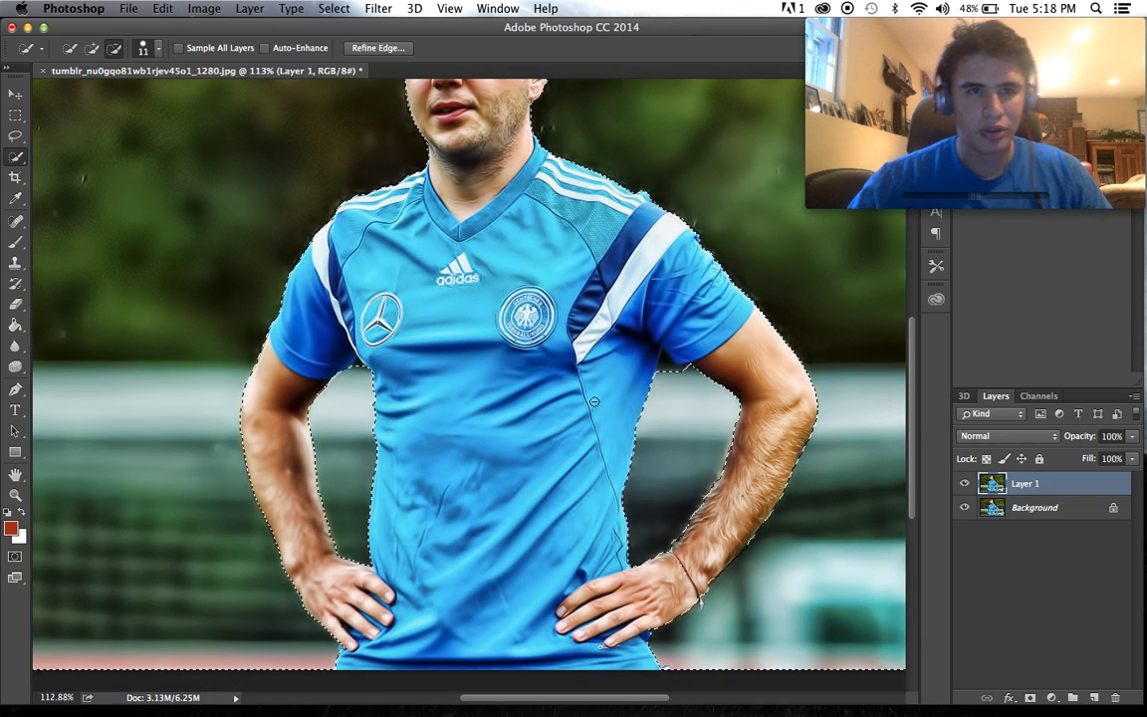
pyautogui.click(163, 9)
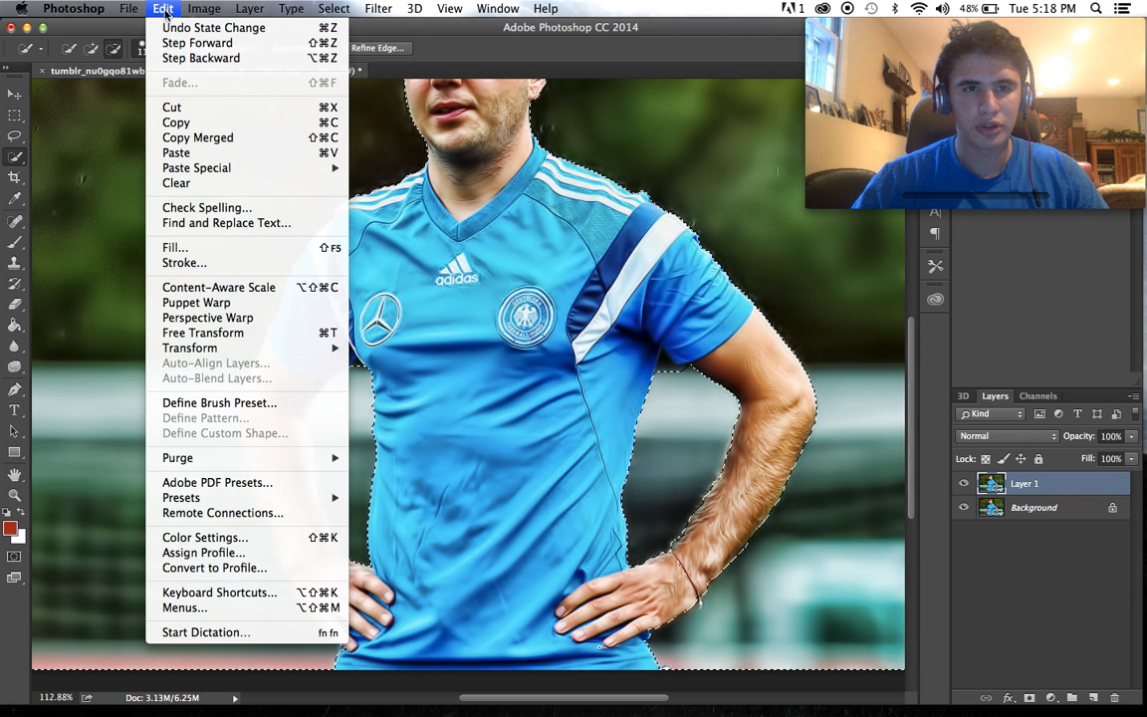
pyautogui.click(183, 7)
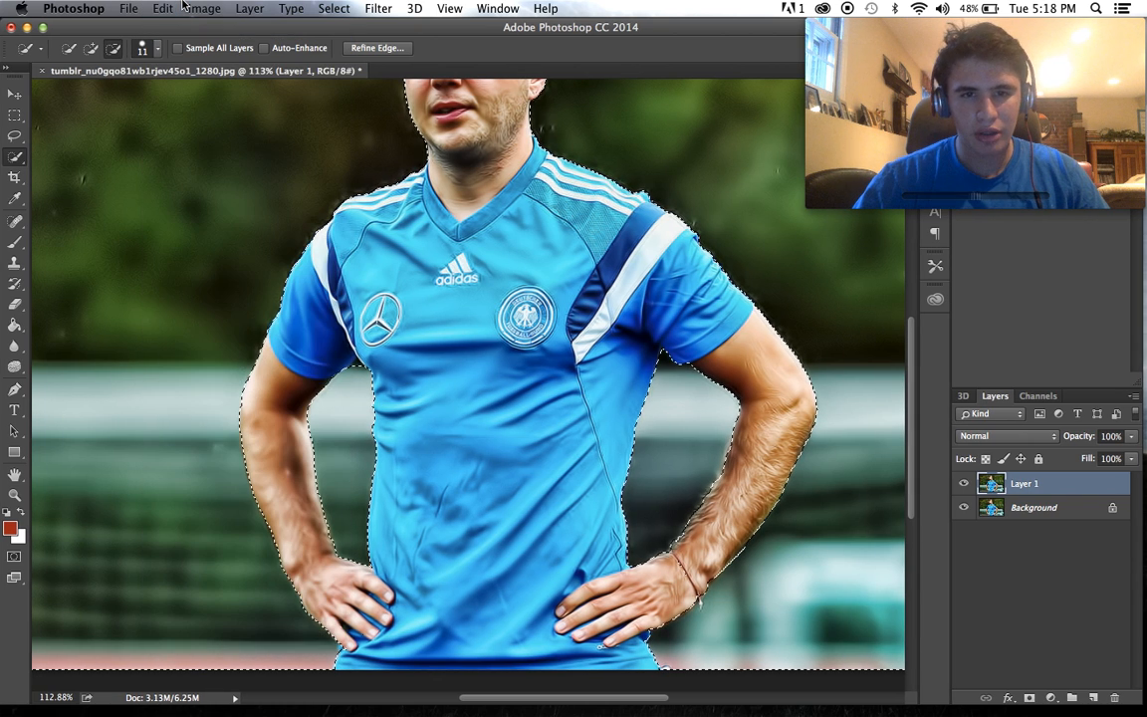
pyautogui.press('super+0')
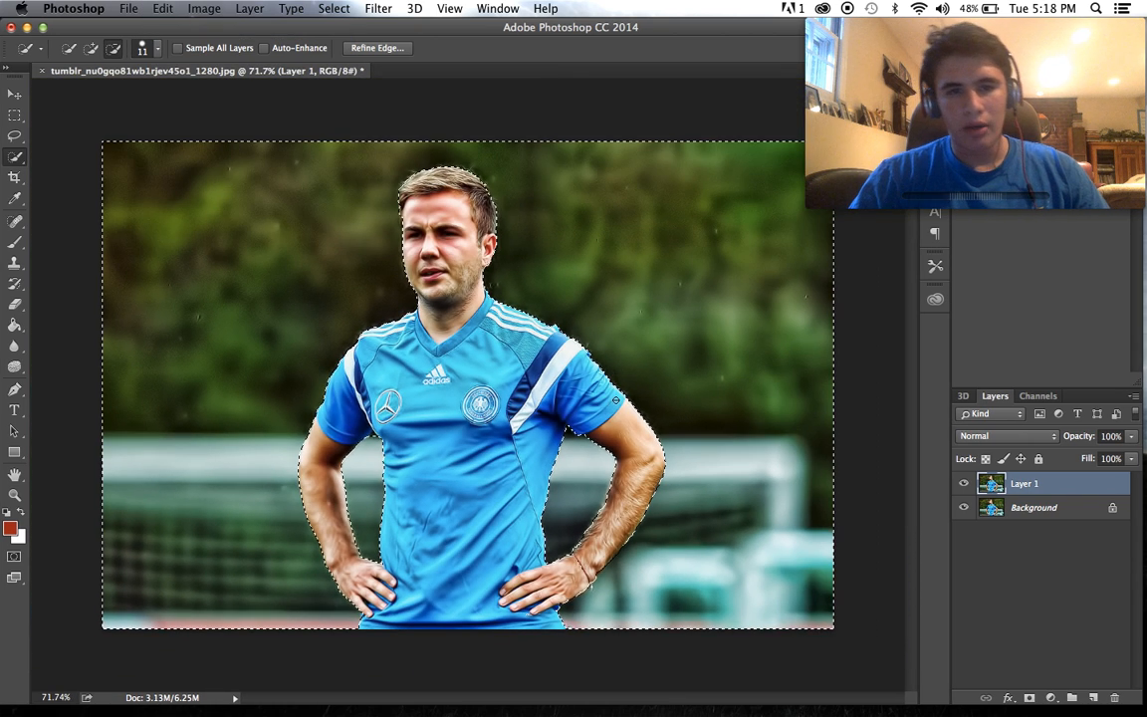
pyautogui.click(163, 9)
pyautogui.click(163, 43)
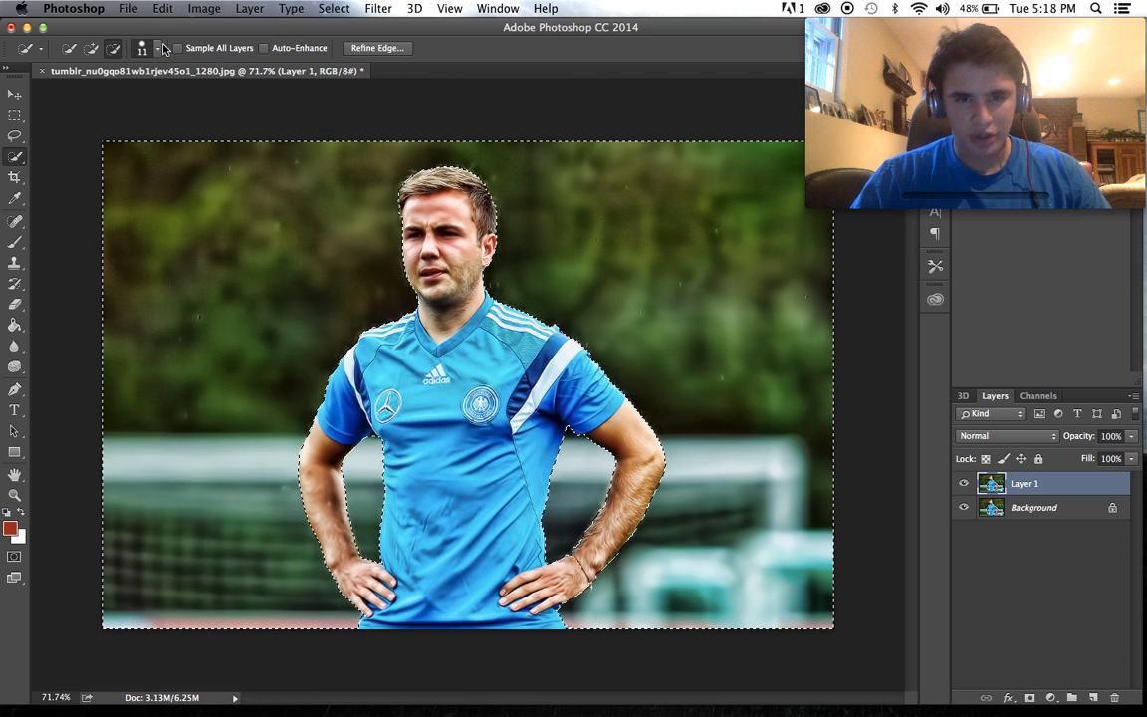
pyautogui.scroll(-4, 541, 301)
pyautogui.scroll(5, 542, 302)
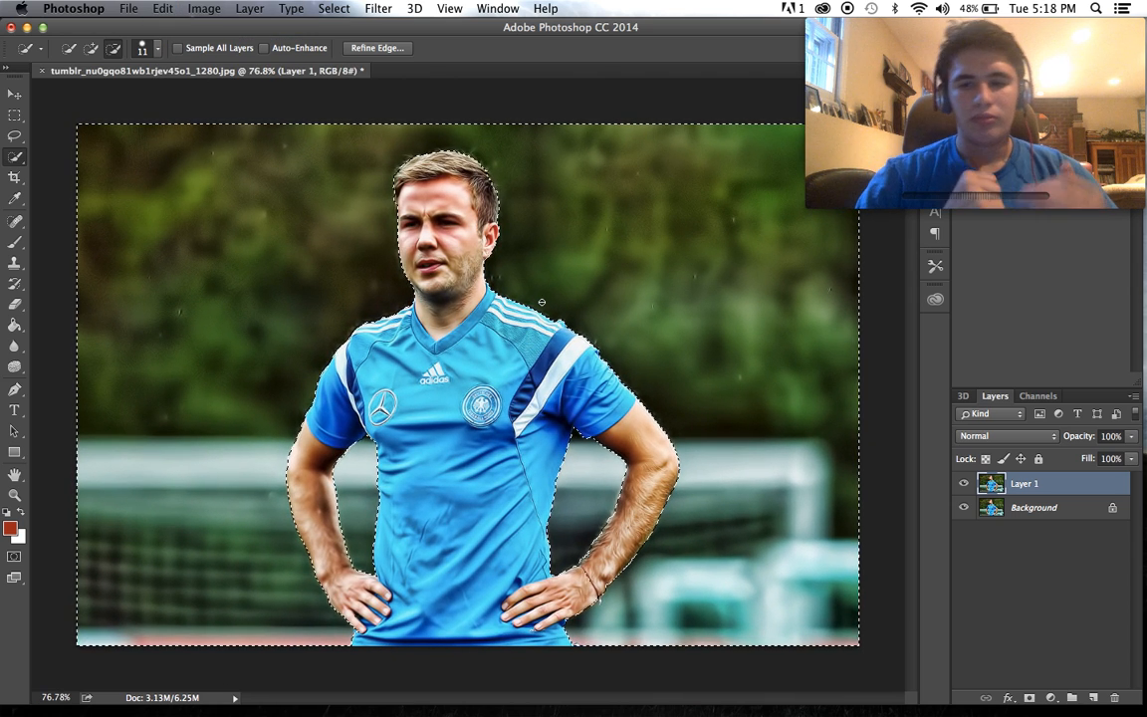
pyautogui.press('super+x')
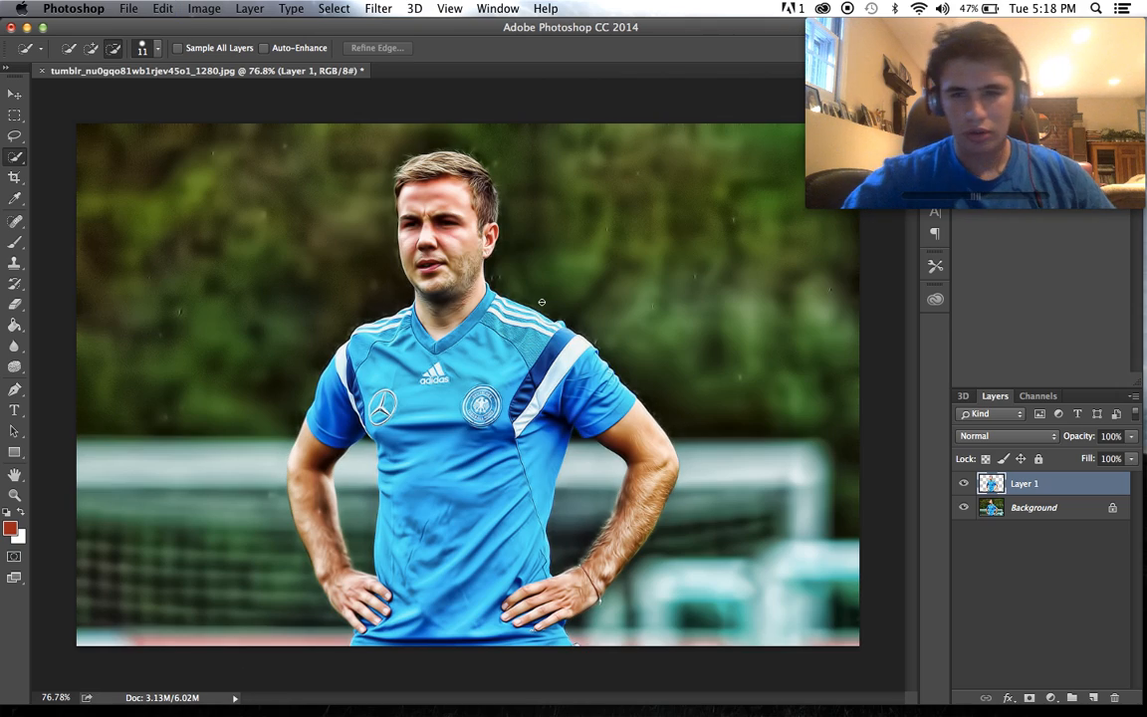
# - Toggle the Background layer's visibility repeatedly to examine the player's cutout edges, including the arm with the bracelet
pyautogui.click(964, 509)
pyautogui.click(964, 509)
pyautogui.click(964, 509)
pyautogui.click(963, 509)
pyautogui.click(965, 509)
pyautogui.click(965, 509)
pyautogui.click(965, 509)
pyautogui.click(964, 508)
pyautogui.click(964, 509)
pyautogui.click(965, 509)
pyautogui.click(965, 509)
pyautogui.click(965, 509)
pyautogui.scroll(5, 757, 498)
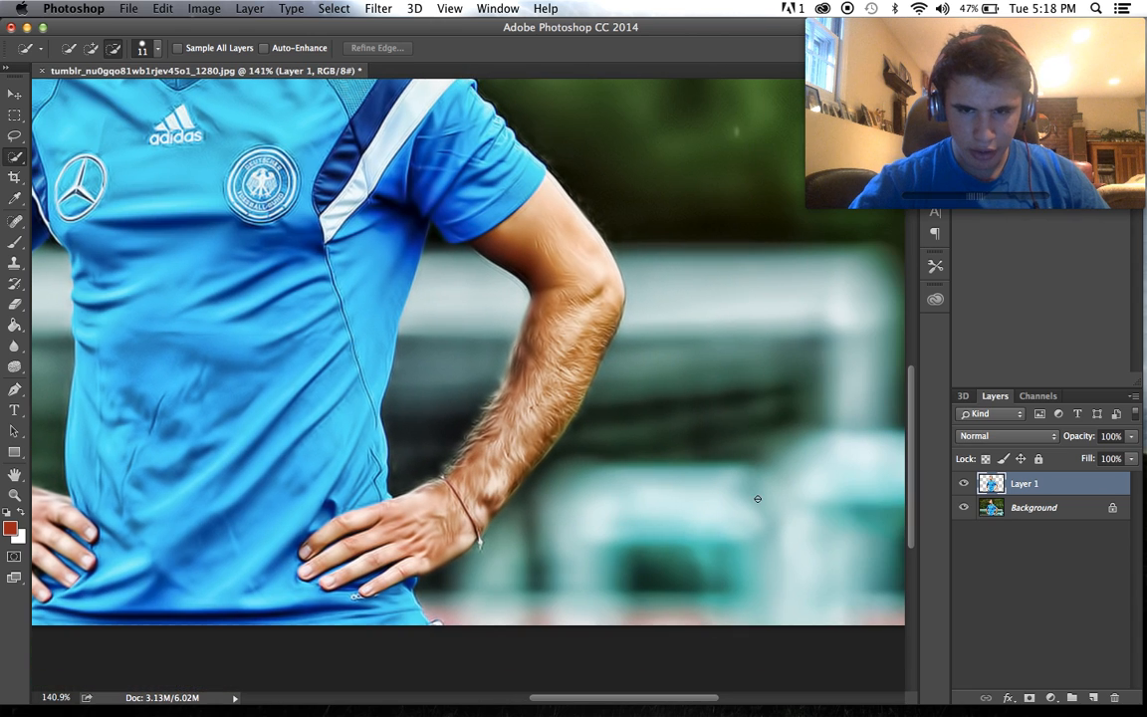
pyautogui.click(964, 509)
pyautogui.click(964, 509)
pyautogui.click(964, 509)
pyautogui.click(964, 509)
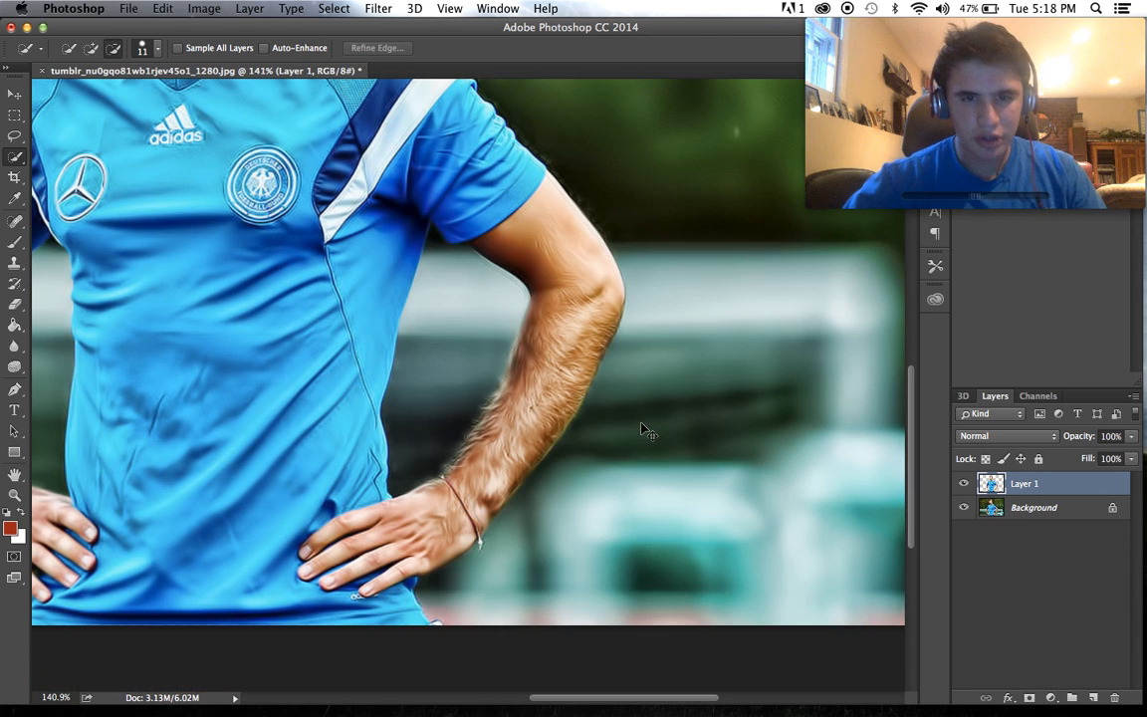
# - Step back through the background cut and redo it
pyautogui.press('super+alt+z')
pyautogui.press('super+alt+z')
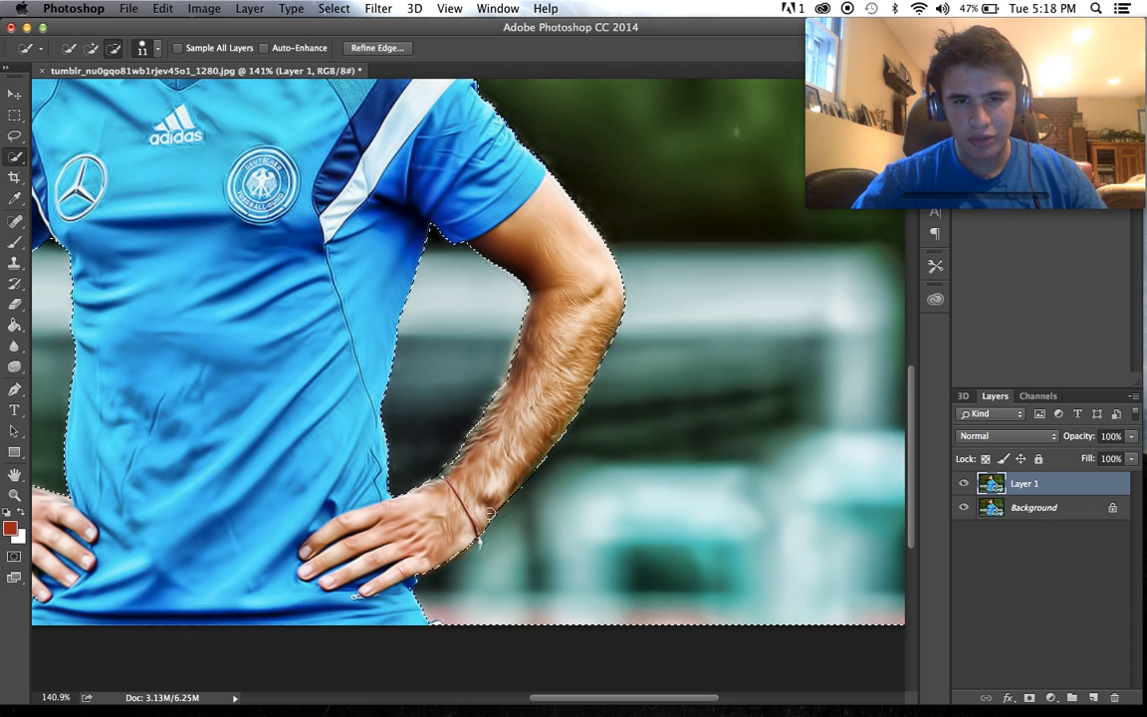
pyautogui.press('super+shift+z')
pyautogui.press('super+shift+z')
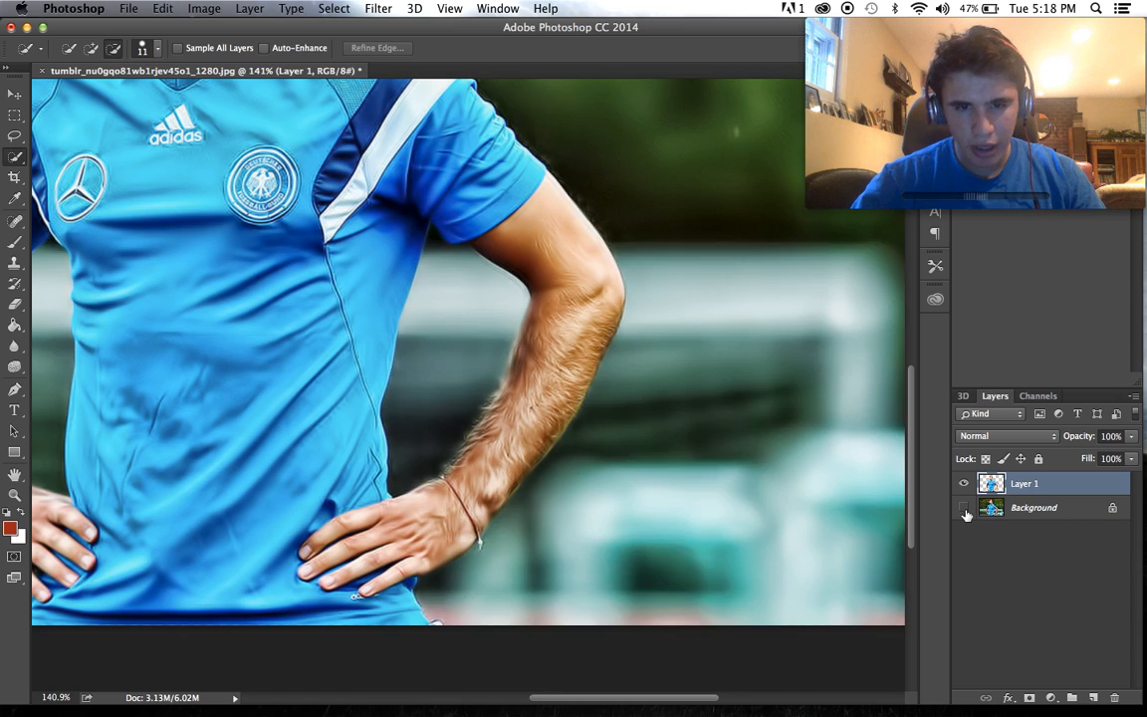
# - Save the isolated player, with the Background layer hidden, as a PNG copy in Downloads
pyautogui.scroll(-5, 826, 516)
pyautogui.scroll(3, 825, 515)
pyautogui.scroll(-2, 825, 516)
pyautogui.scroll(1, 825, 516)
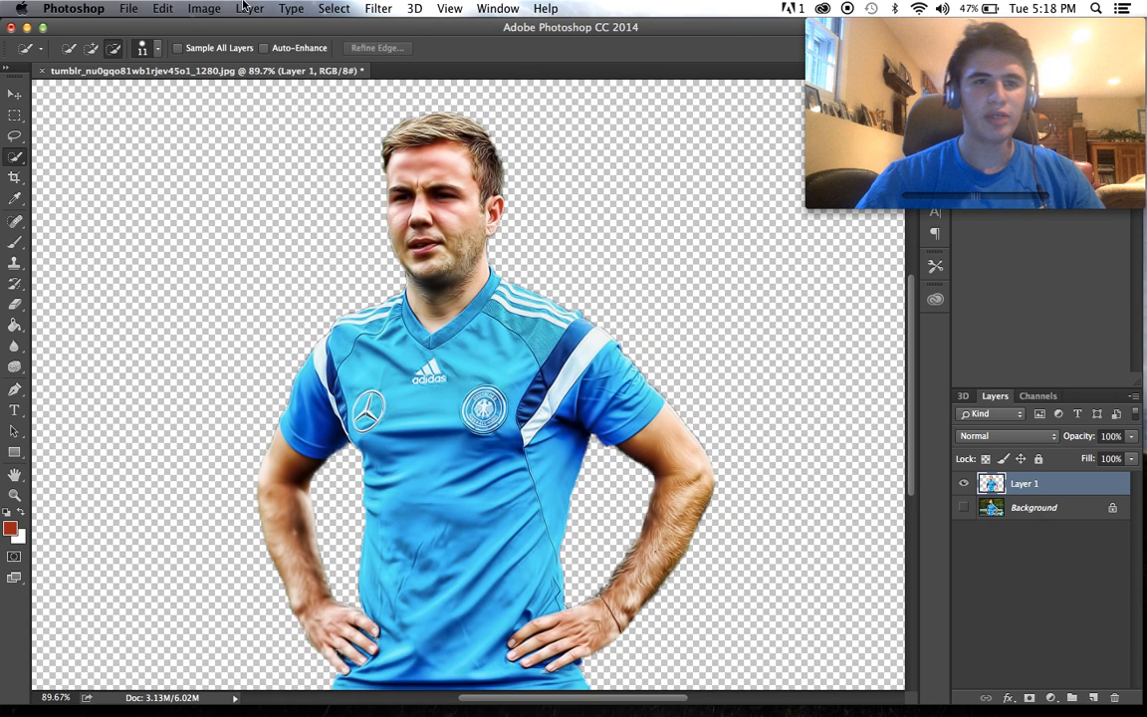
pyautogui.click(129, 8)
pyautogui.click(160, 173)
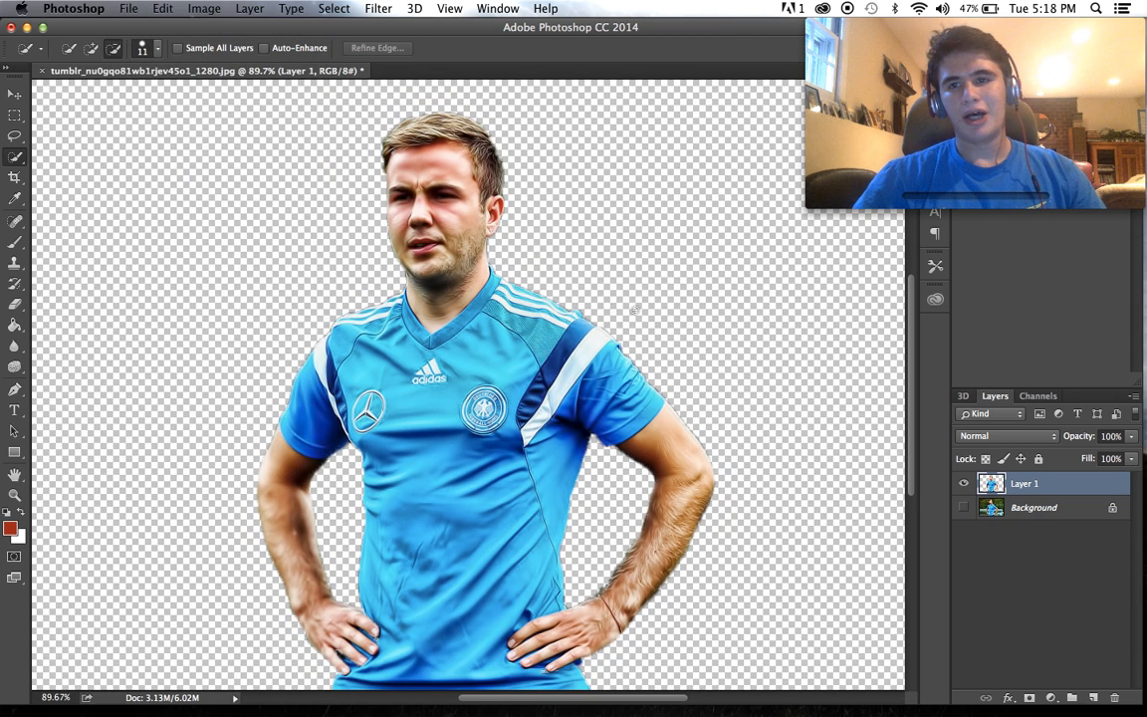
pyautogui.click(610, 246)
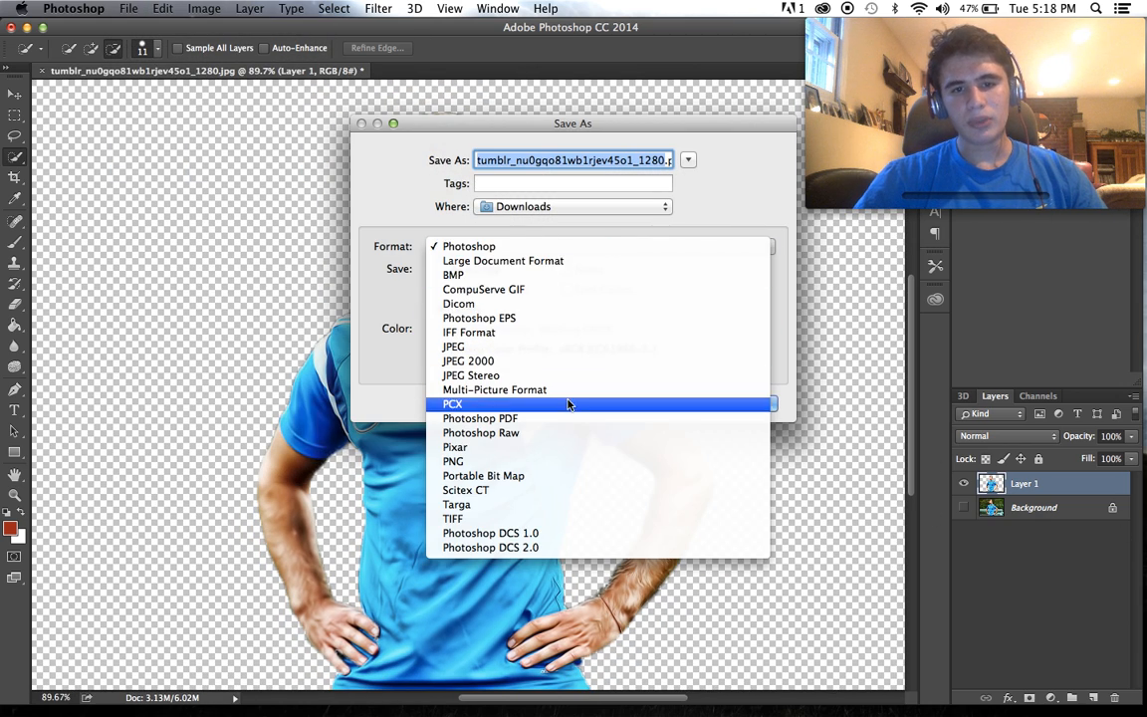
pyautogui.click(536, 463)
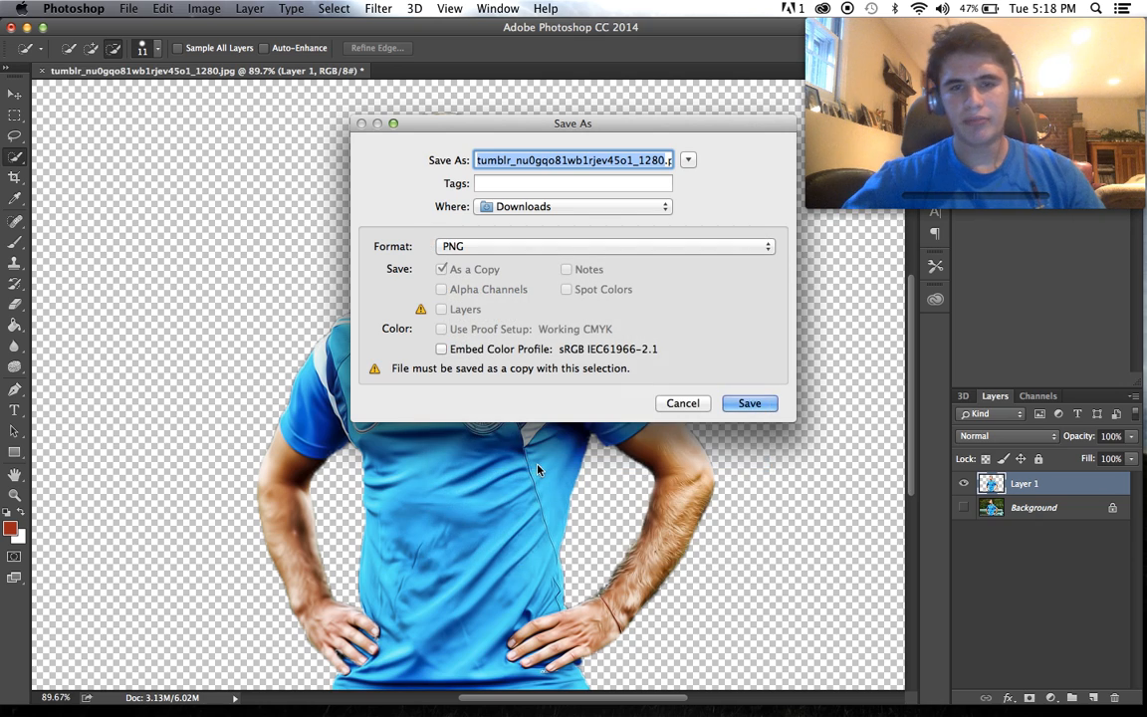
pyautogui.click(747, 402)
pyautogui.click(649, 222)
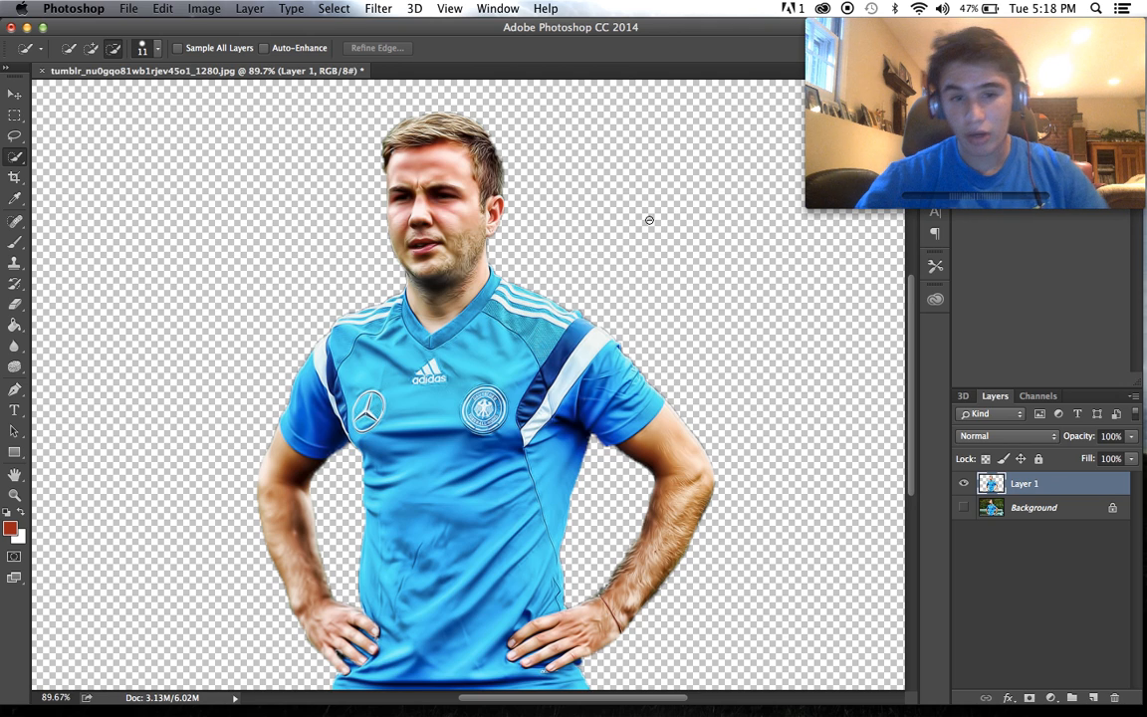
# - Close the player photo without saving its changes, and close the Downloads window
pyautogui.click(12, 28)
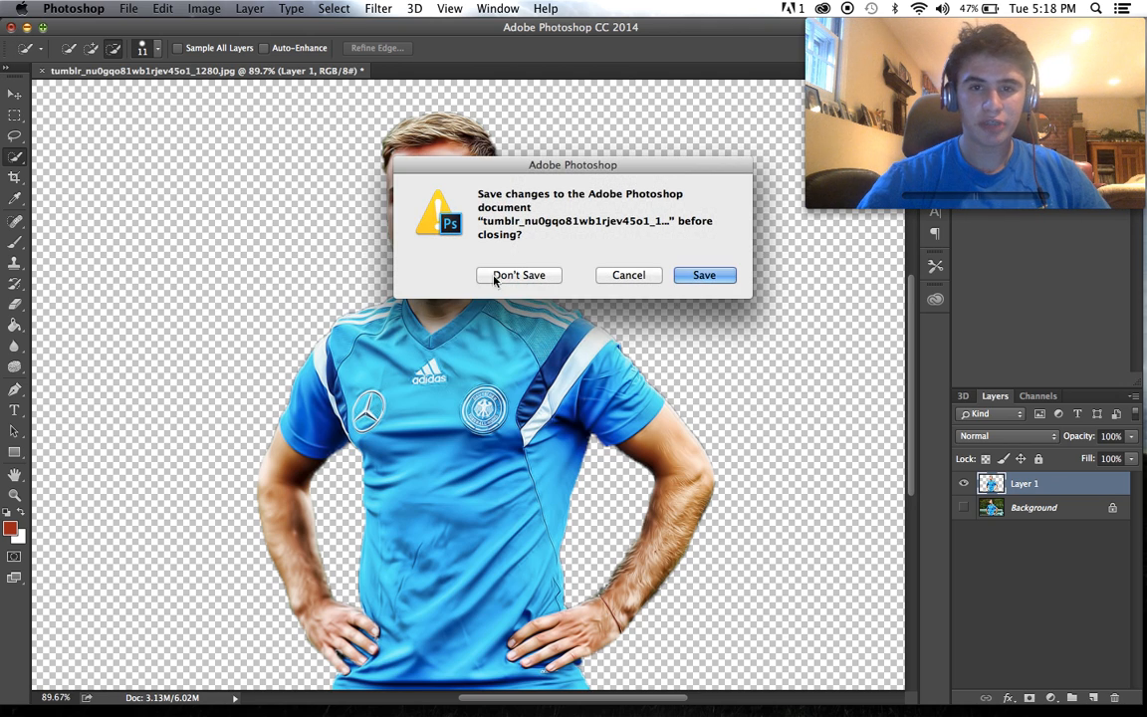
pyautogui.click(517, 276)
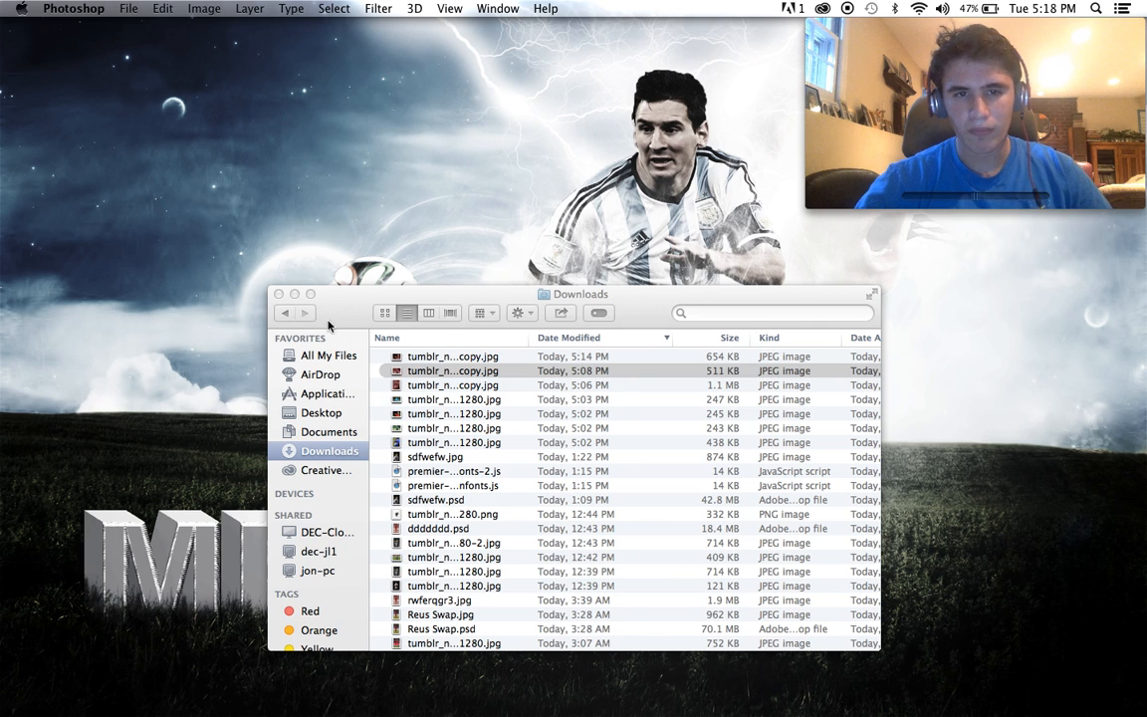
pyautogui.click(279, 294)
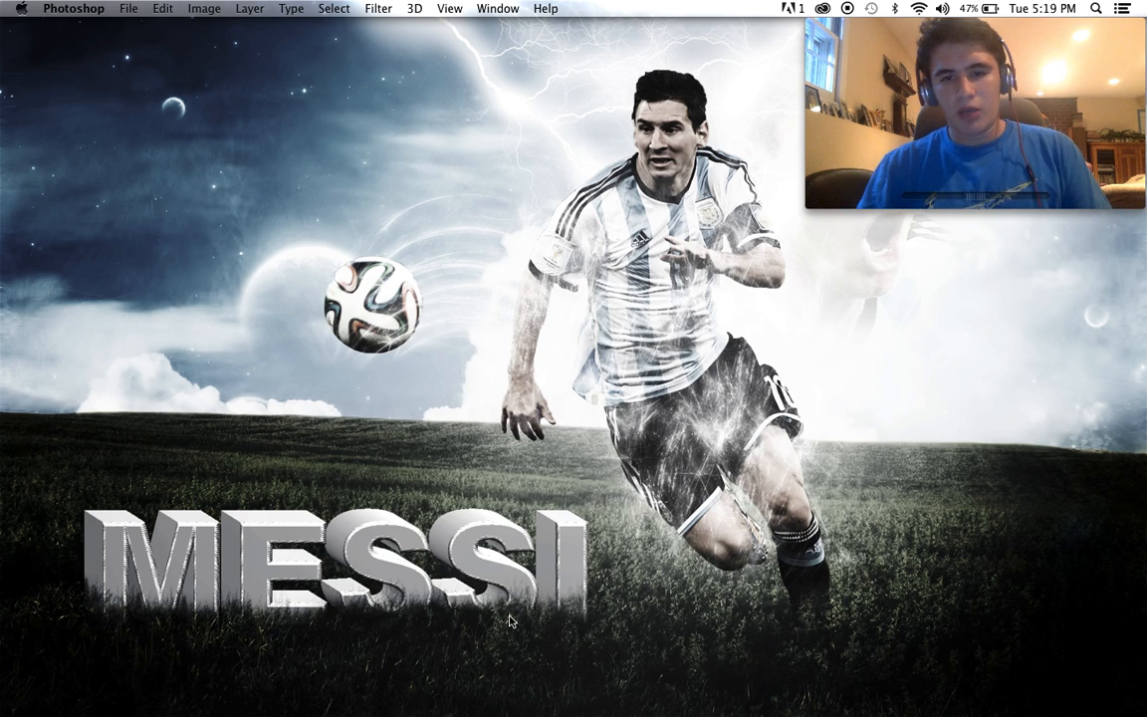
# - Return to Photoshop and create a new RGB document 2000 pixels wide and 2000 pixels high
pyautogui.click(587, 678)
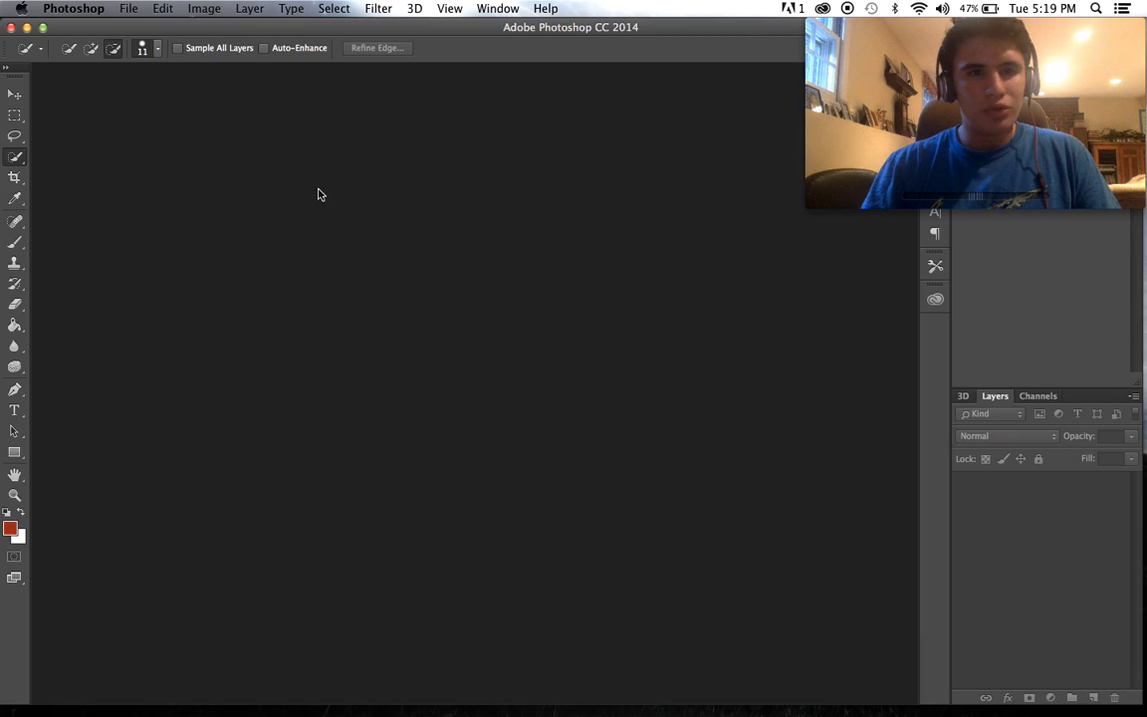
pyautogui.click(139, 8)
pyautogui.click(141, 26)
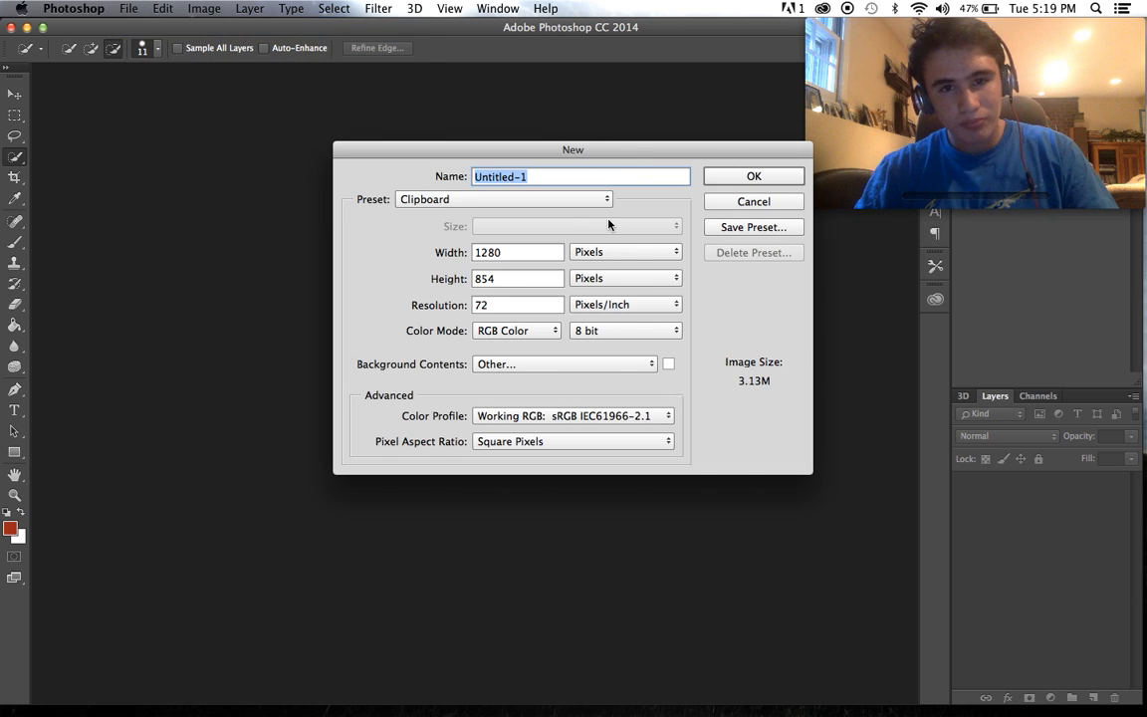
pyautogui.moveTo(543, 252); pyautogui.dragTo(325, 251)
pyautogui.write('2000')
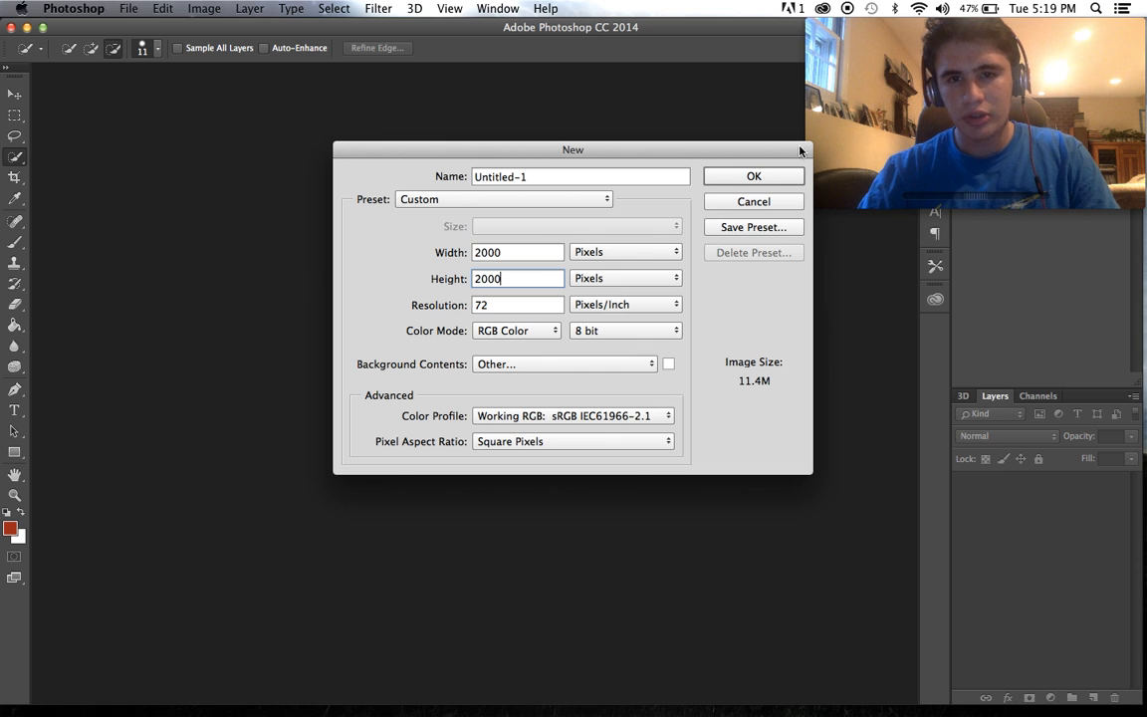
pyautogui.click(757, 177)
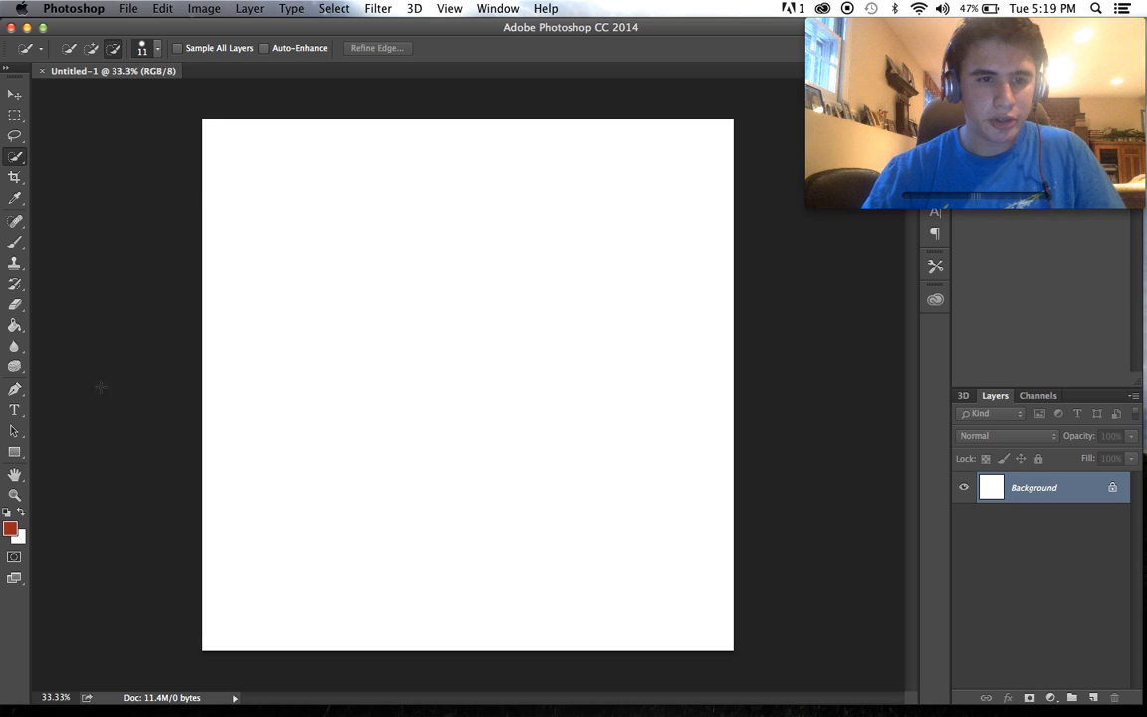
# - Set the foreground color to dark red 761515 and fill the Background layer with it
pyautogui.click(11, 527)
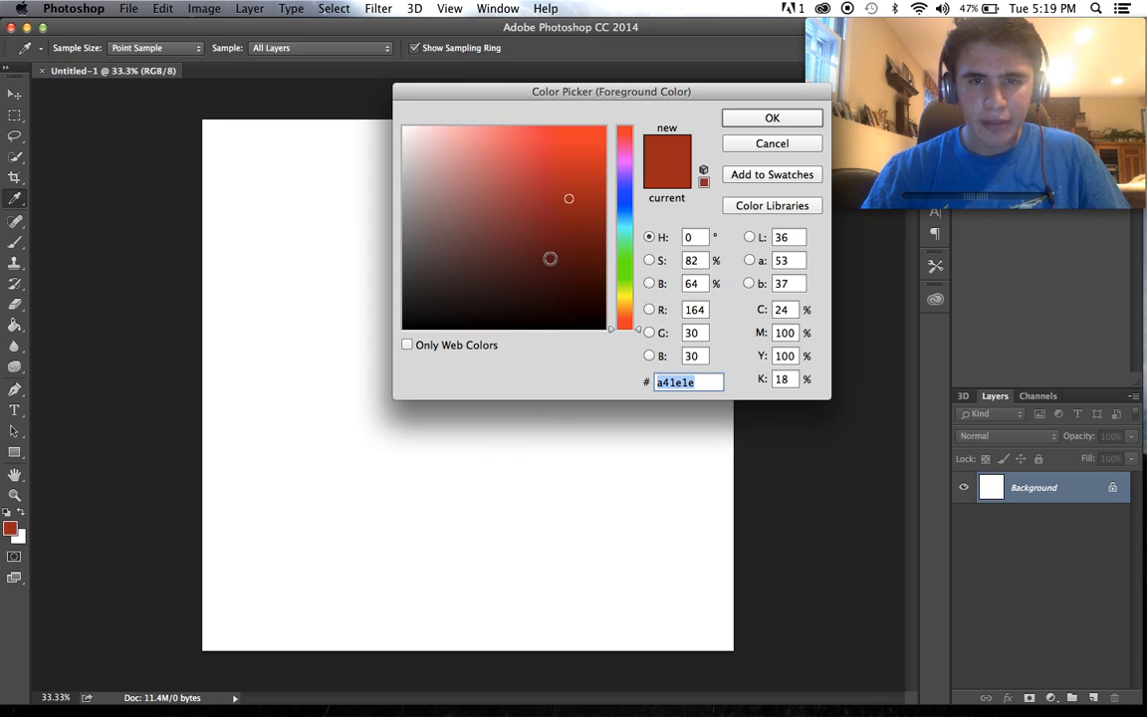
pyautogui.moveTo(567, 201); pyautogui.dragTo(570, 235)
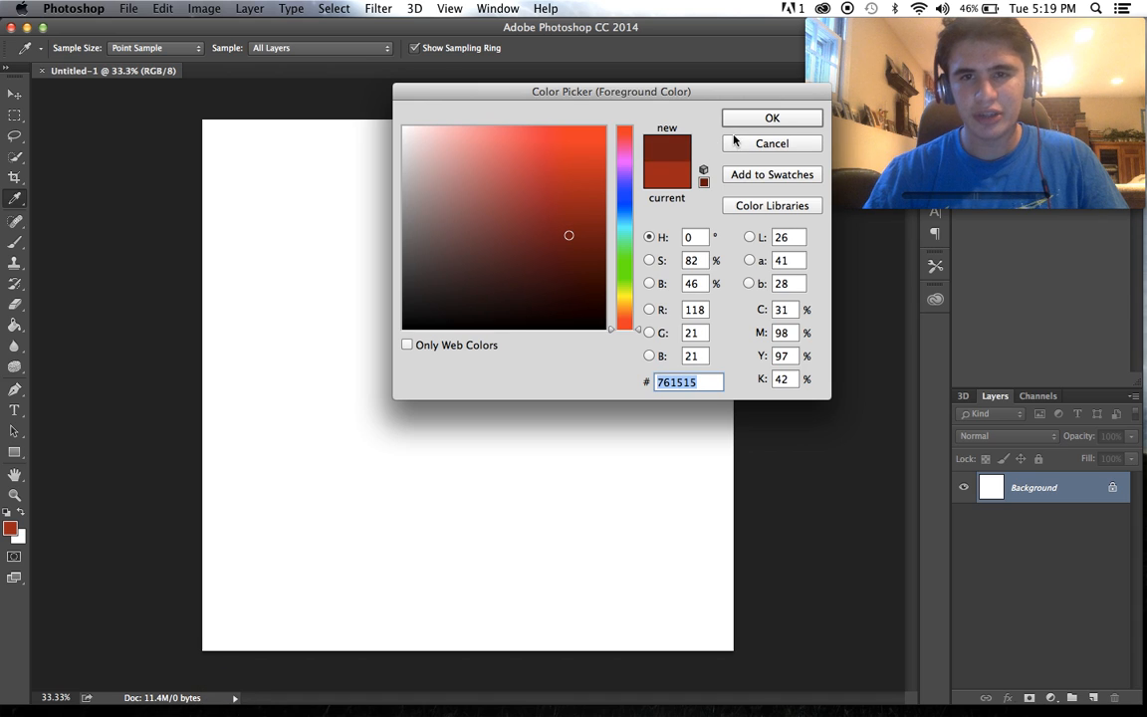
pyautogui.click(739, 123)
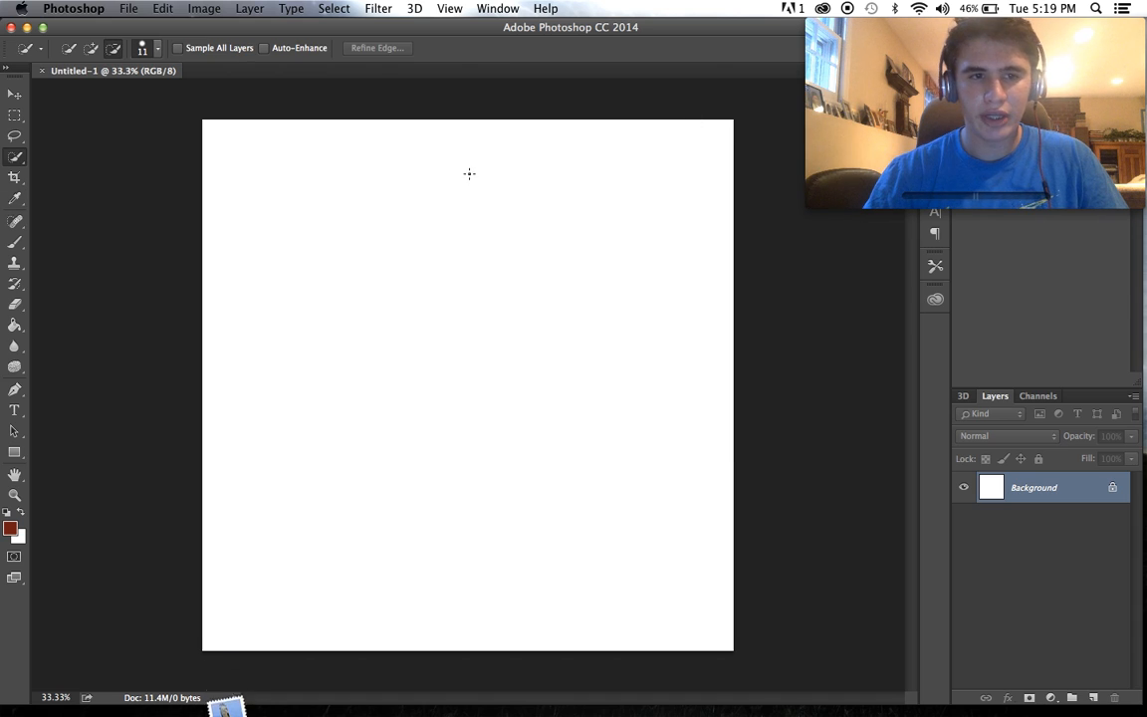
pyautogui.click(14, 324)
pyautogui.click(463, 456)
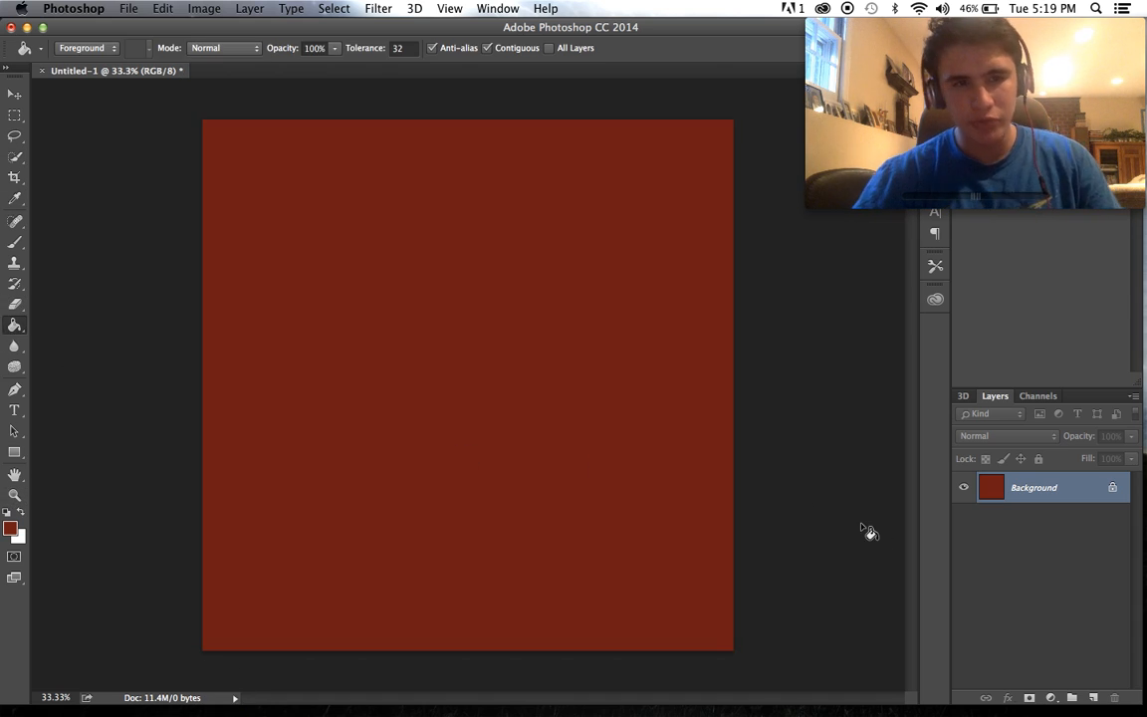
# - Add a new layer and choose the solid square 1232 px tip for the Brush tool
pyautogui.click(1092, 698)
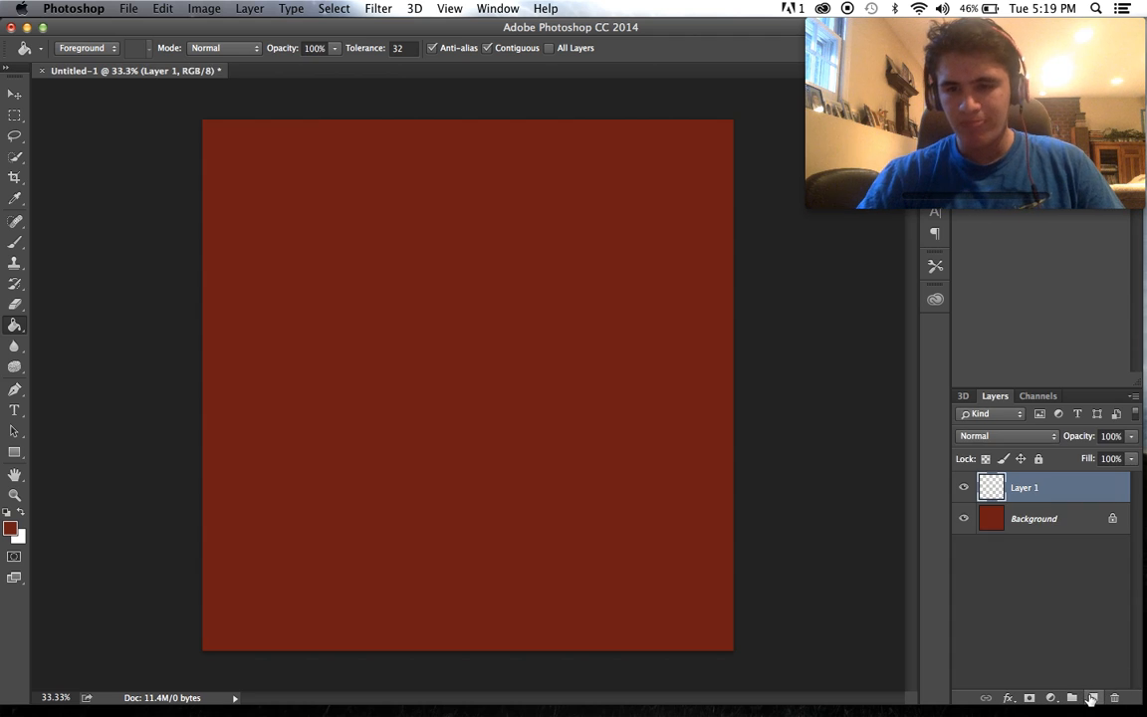
pyautogui.click(14, 243)
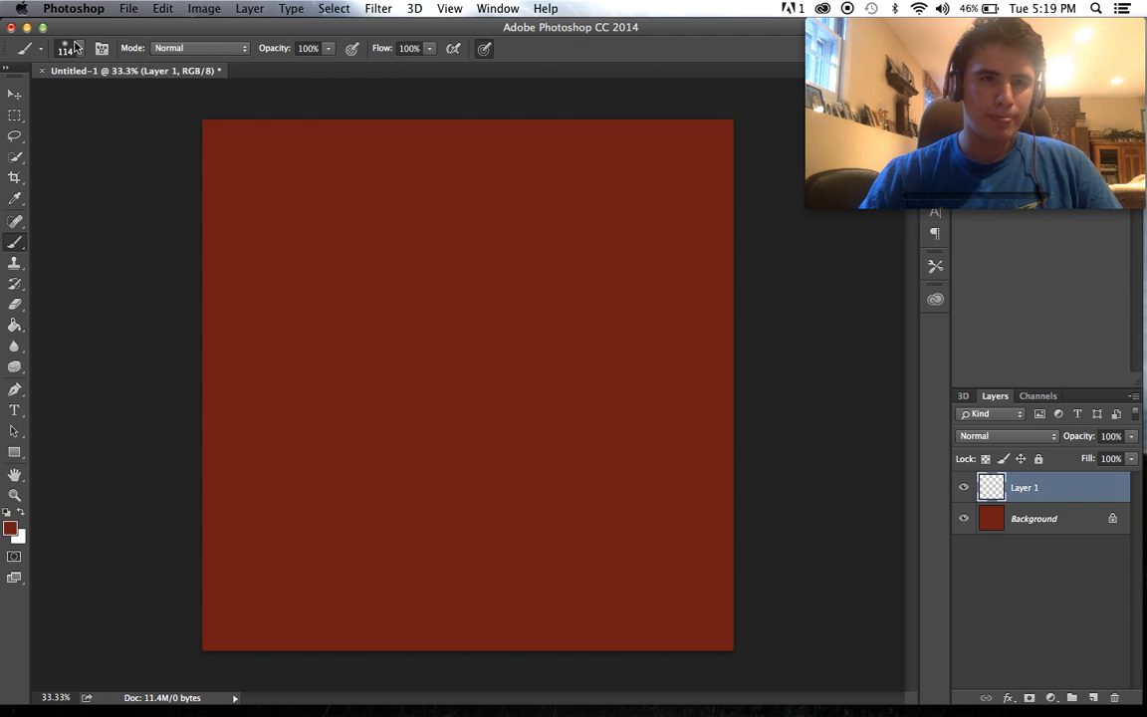
pyautogui.click(76, 47)
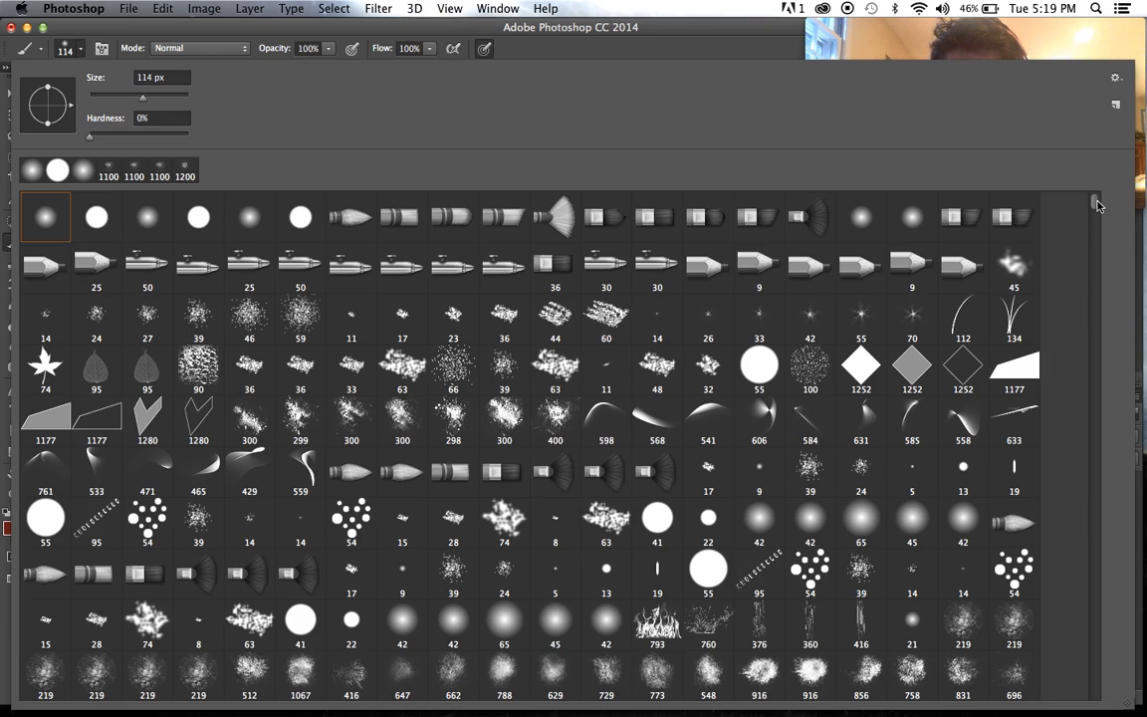
pyautogui.moveTo(1095, 205); pyautogui.dragTo(1098, 453)
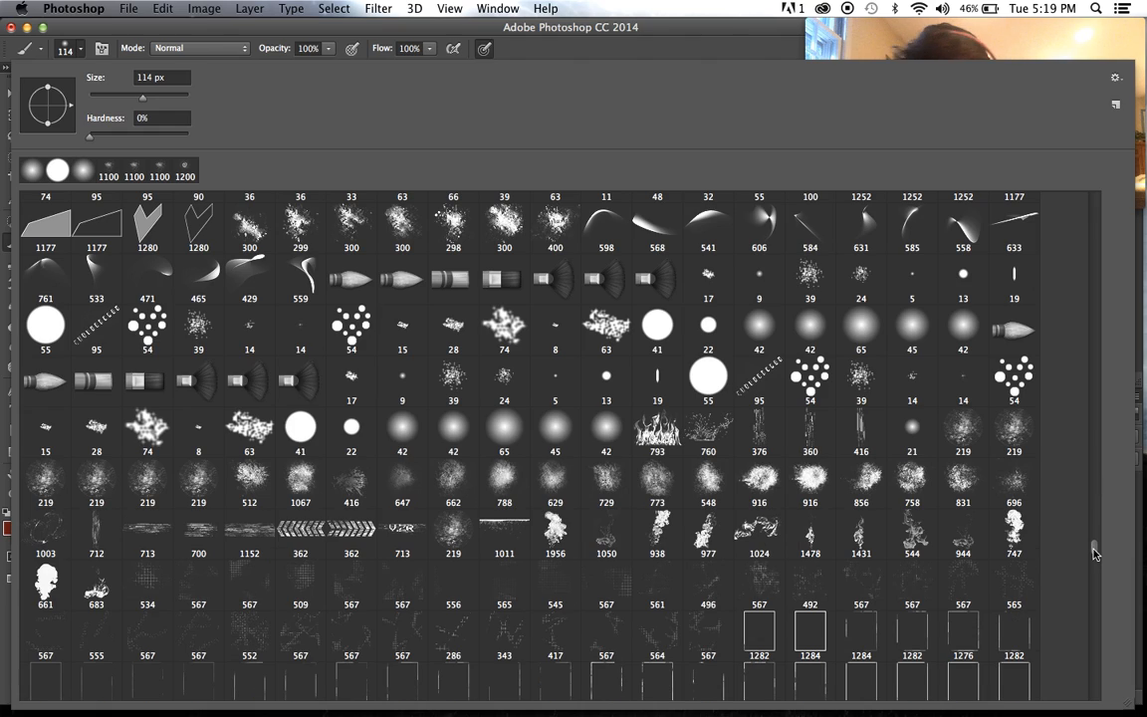
pyautogui.moveTo(1094, 550)
pyautogui.mouseDown()
pyautogui.moveTo(1096, 594)
pyautogui.moveTo(1087, 577)
pyautogui.mouseUp()
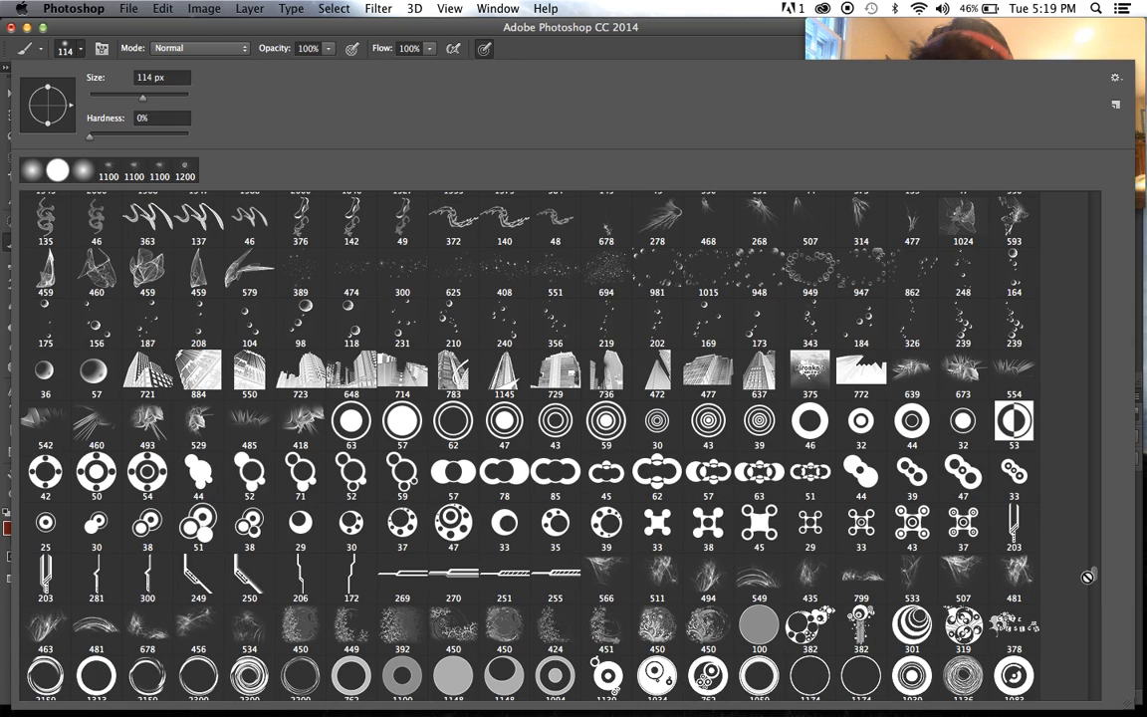
pyautogui.moveTo(1093, 575); pyautogui.dragTo(1093, 611)
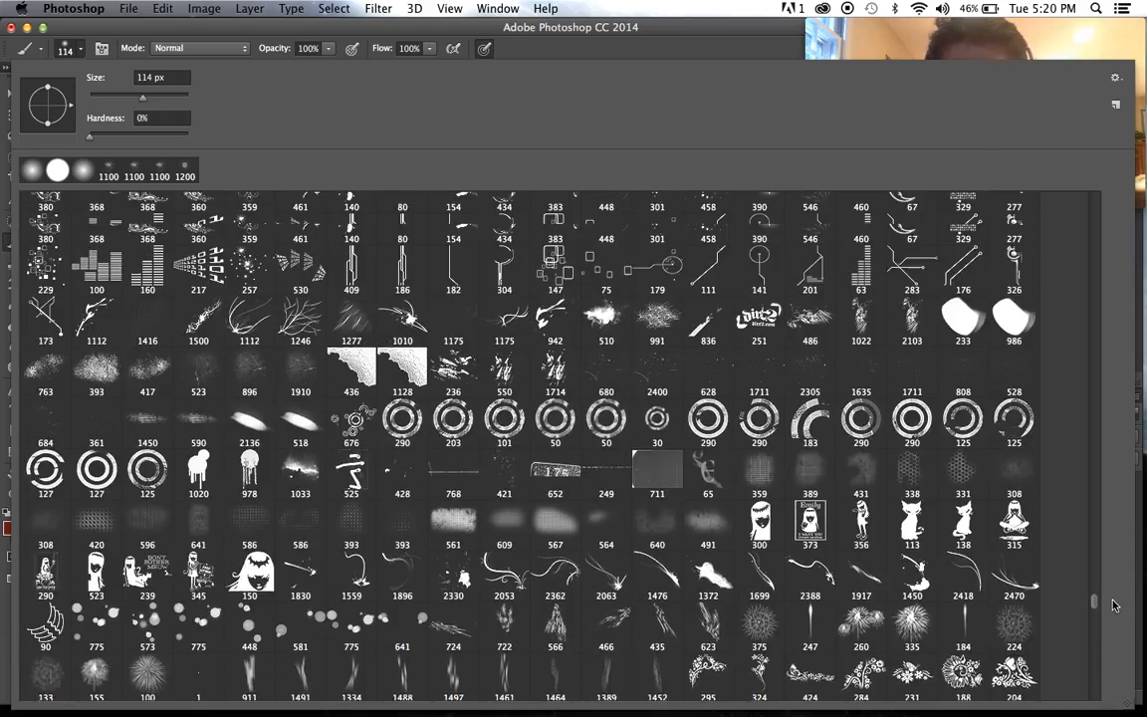
pyautogui.scroll(15, 1117, 592)
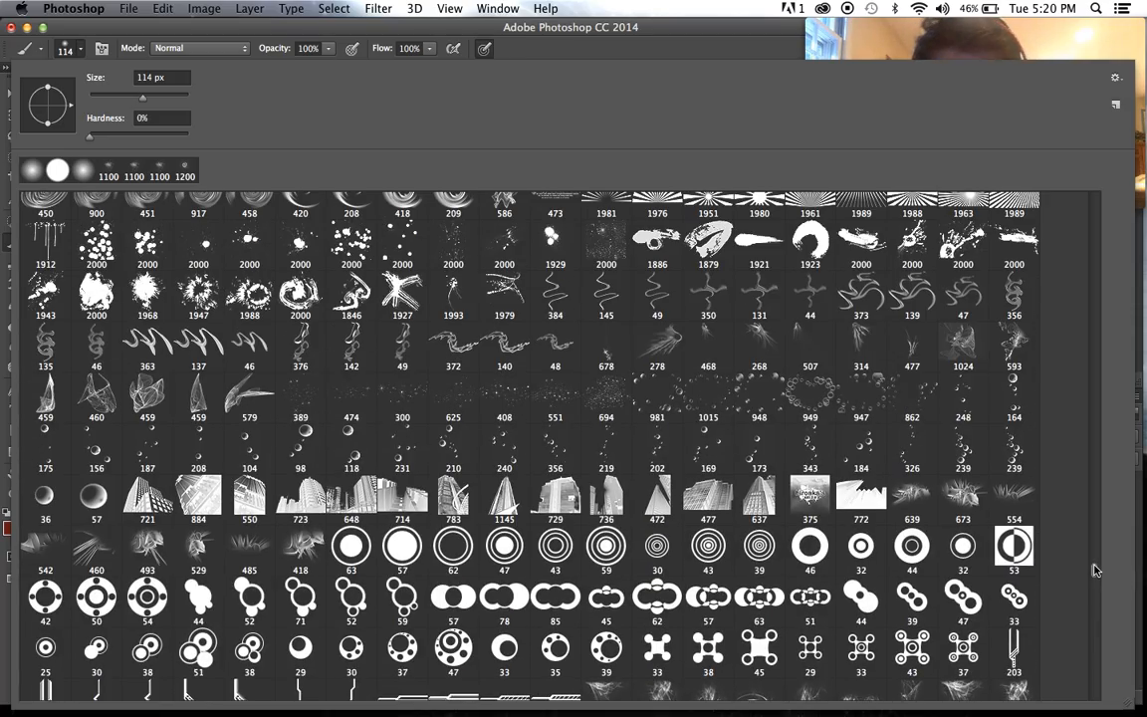
pyautogui.scroll(7, 1093, 561)
pyautogui.scroll(20, 1093, 561)
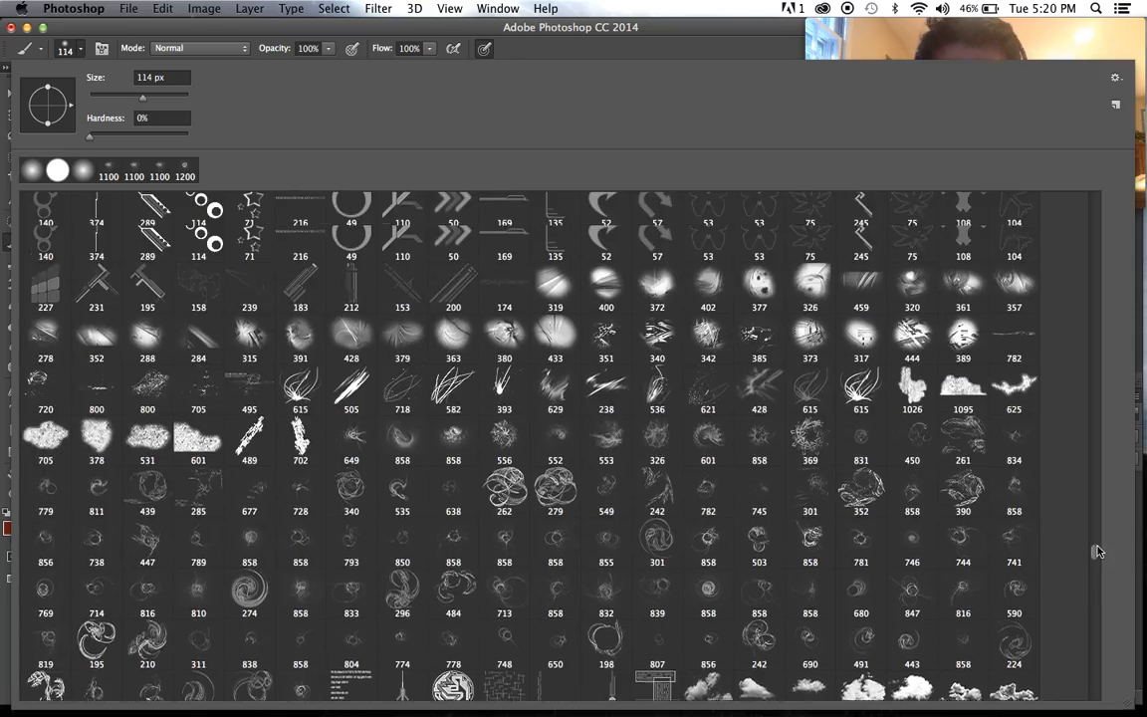
pyautogui.scroll(7, 1102, 537)
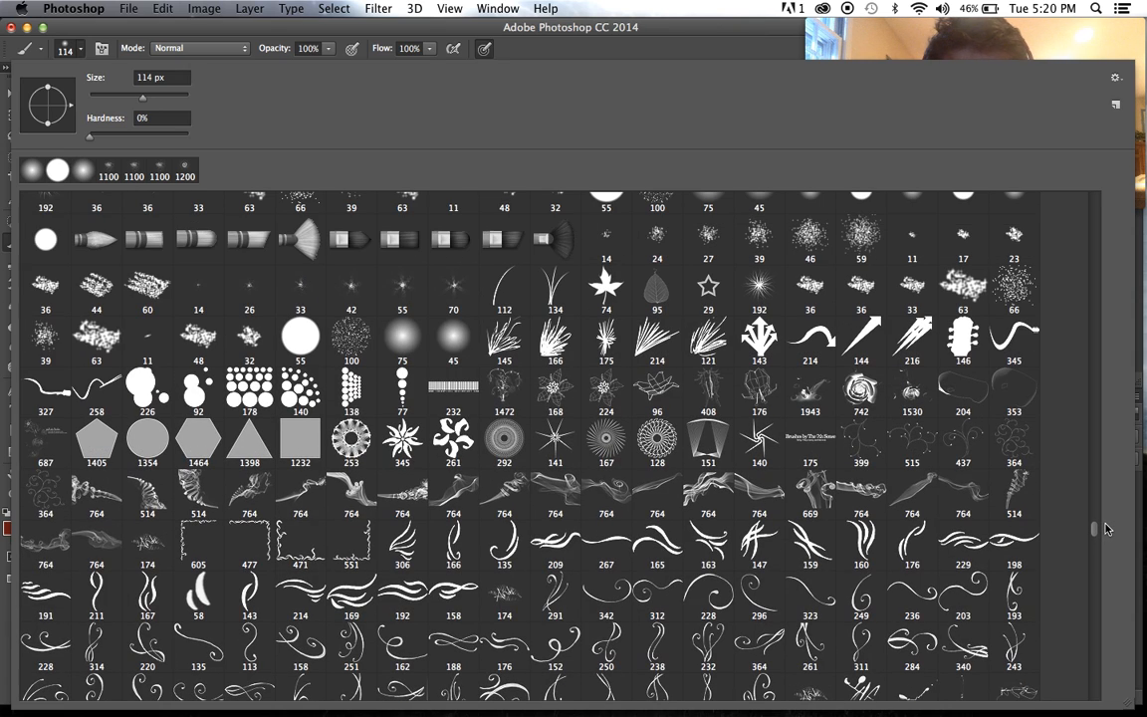
pyautogui.click(317, 438)
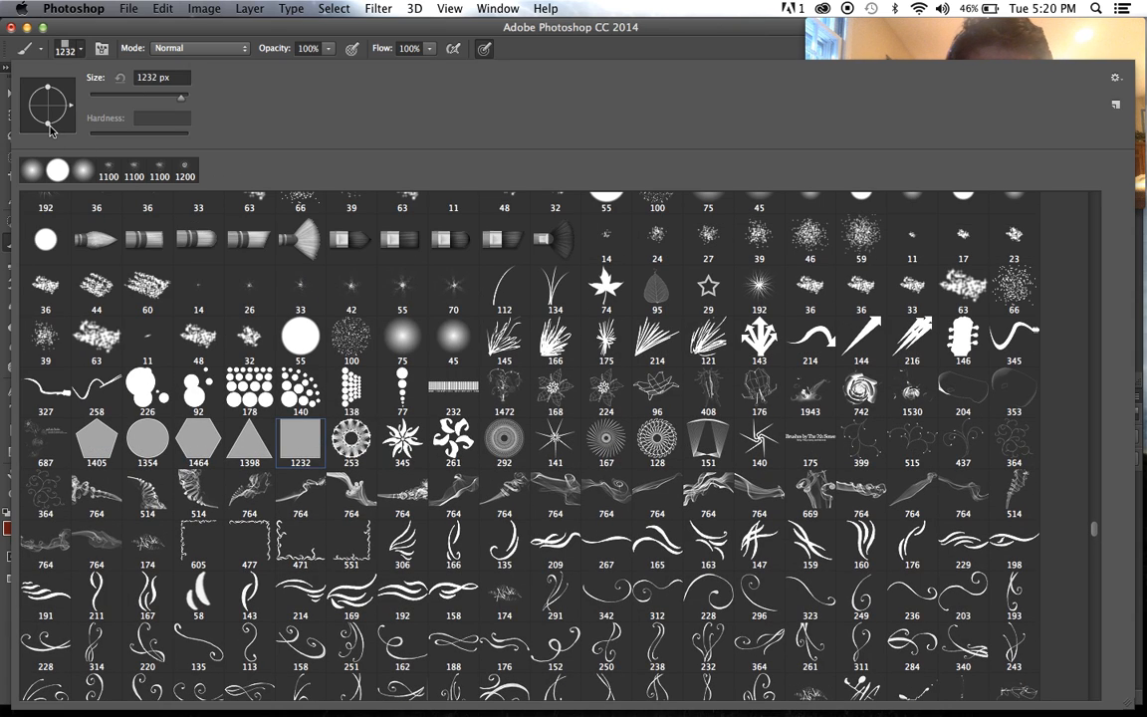
# - Flatten the square brush tip to 57% roundness and move the webcam window over the canvas, clear of the brush settings
pyautogui.moveTo(49, 127); pyautogui.dragTo(48, 119)
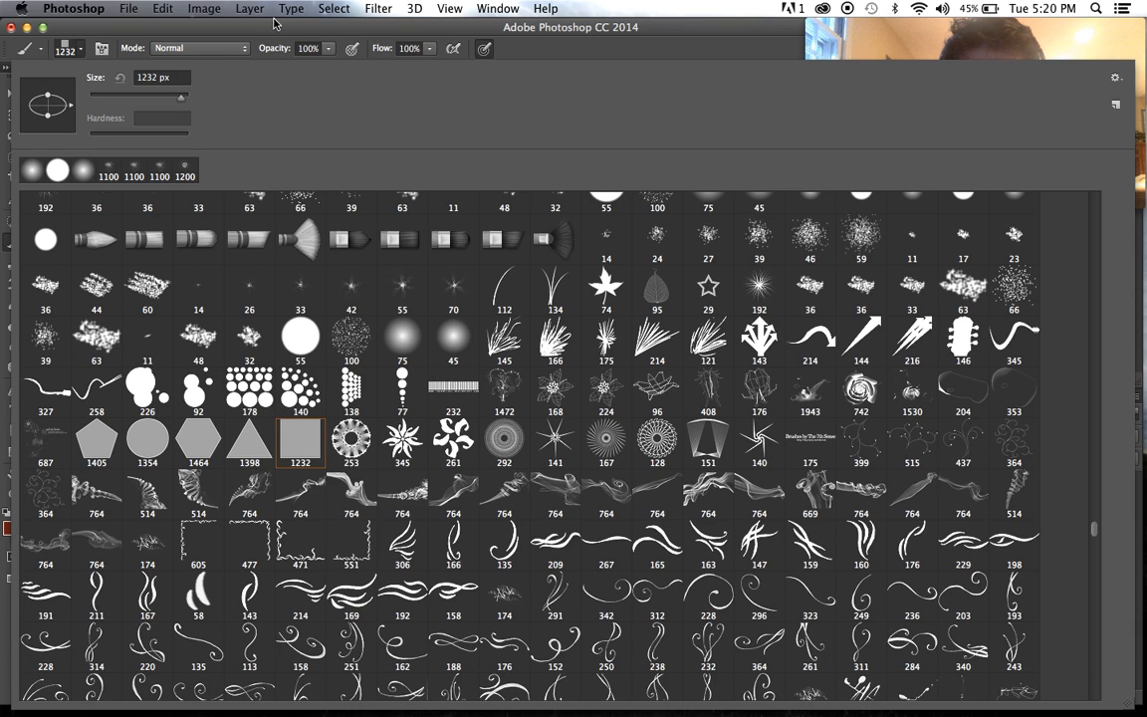
pyautogui.click(259, 31)
pyautogui.moveTo(931, 65); pyautogui.dragTo(700, 409)
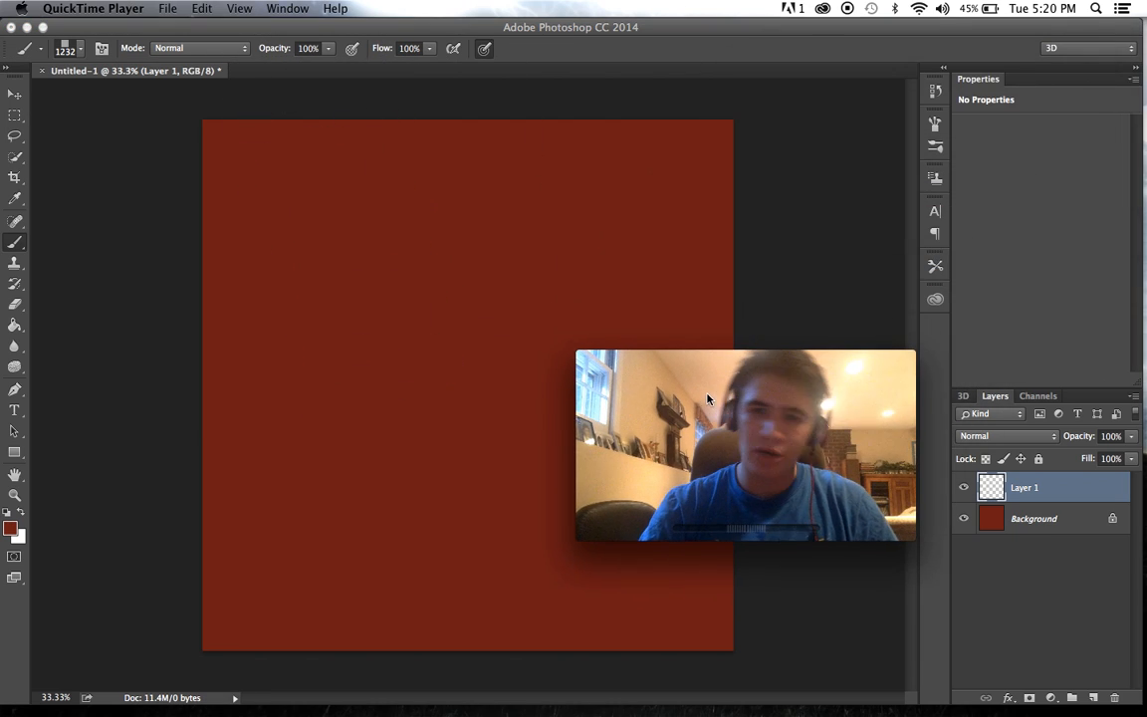
# - In the brush's Shape Dynamics, set Size Jitter to 60% and remove the Angle Jitter
pyautogui.click(937, 124)
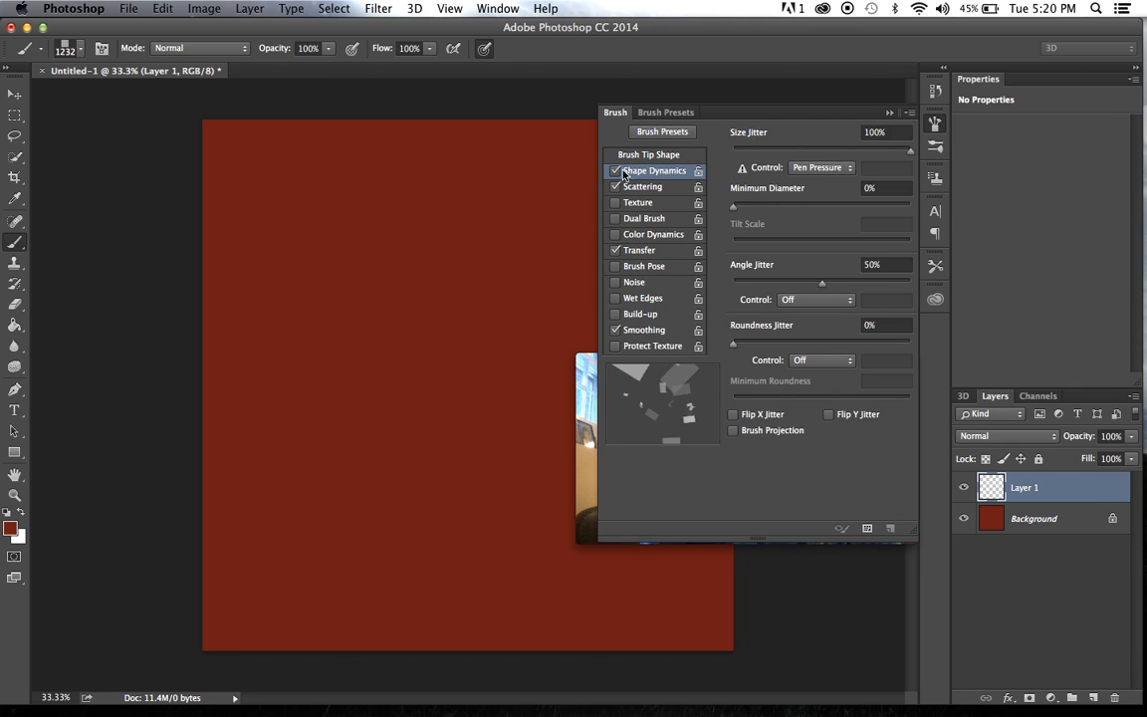
pyautogui.moveTo(908, 153); pyautogui.dragTo(848, 167)
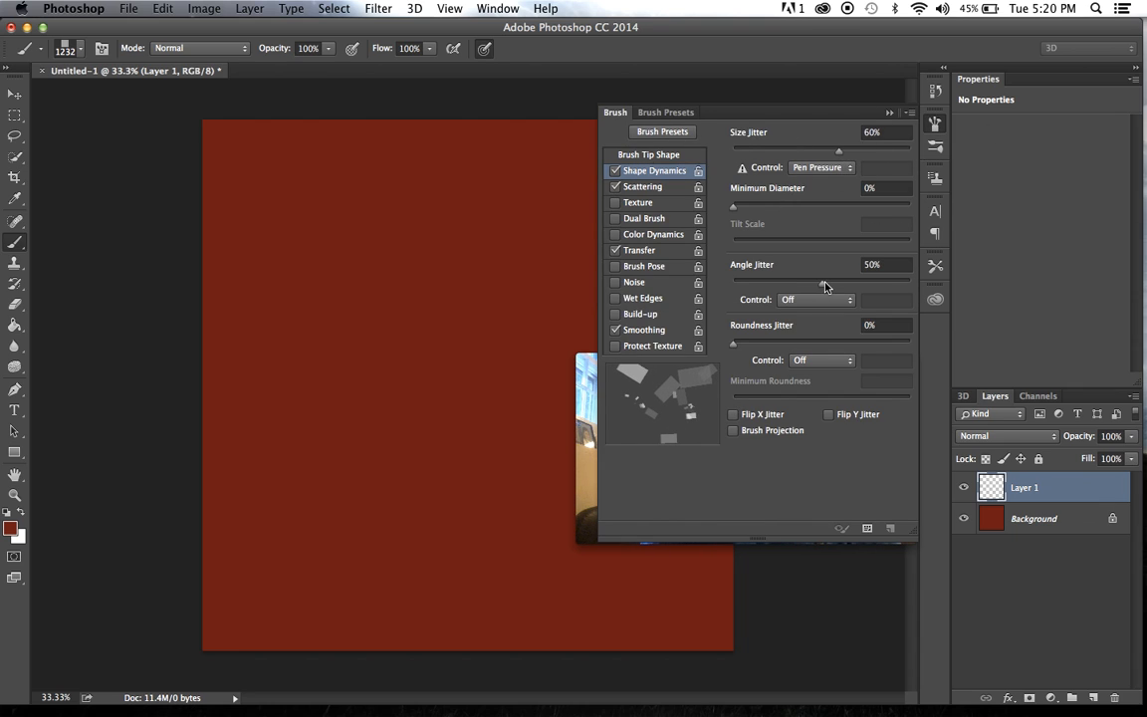
pyautogui.moveTo(820, 283); pyautogui.dragTo(984, 293)
pyautogui.moveTo(910, 283)
pyautogui.mouseDown()
pyautogui.moveTo(609, 341)
pyautogui.moveTo(700, 314)
pyautogui.mouseUp()
# - Set the brush tip spacing to 15%, close the brush settings, and move the webcam window off the canvas
pyautogui.click(631, 155)
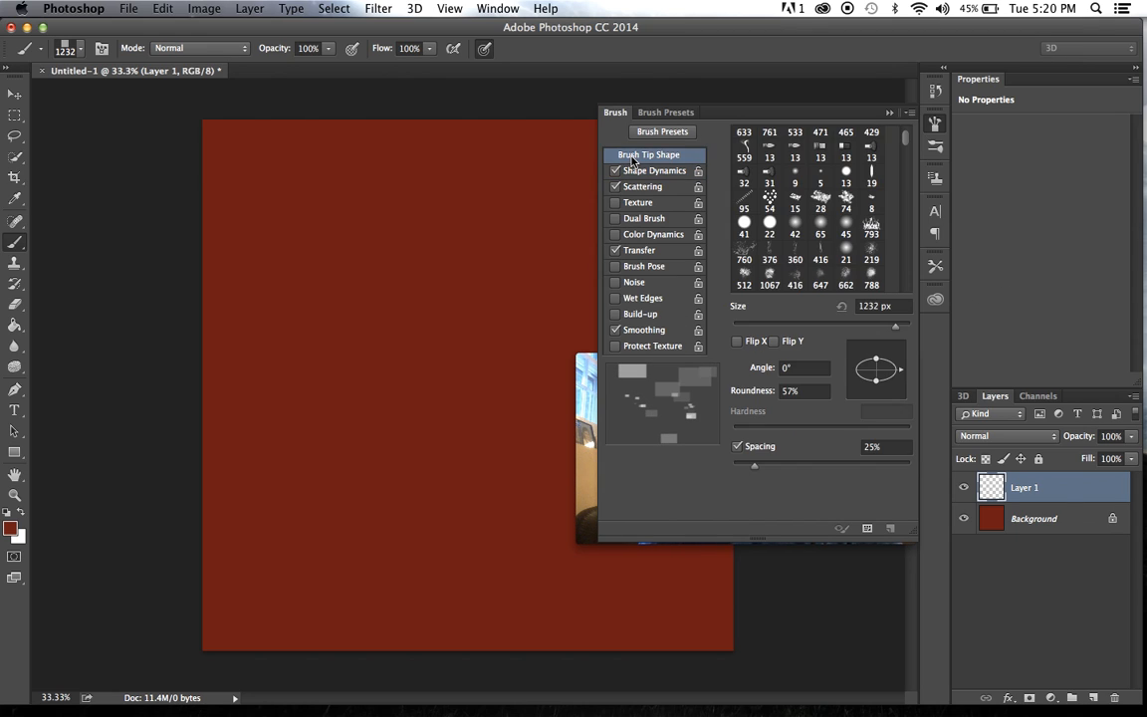
pyautogui.moveTo(750, 467); pyautogui.dragTo(748, 468)
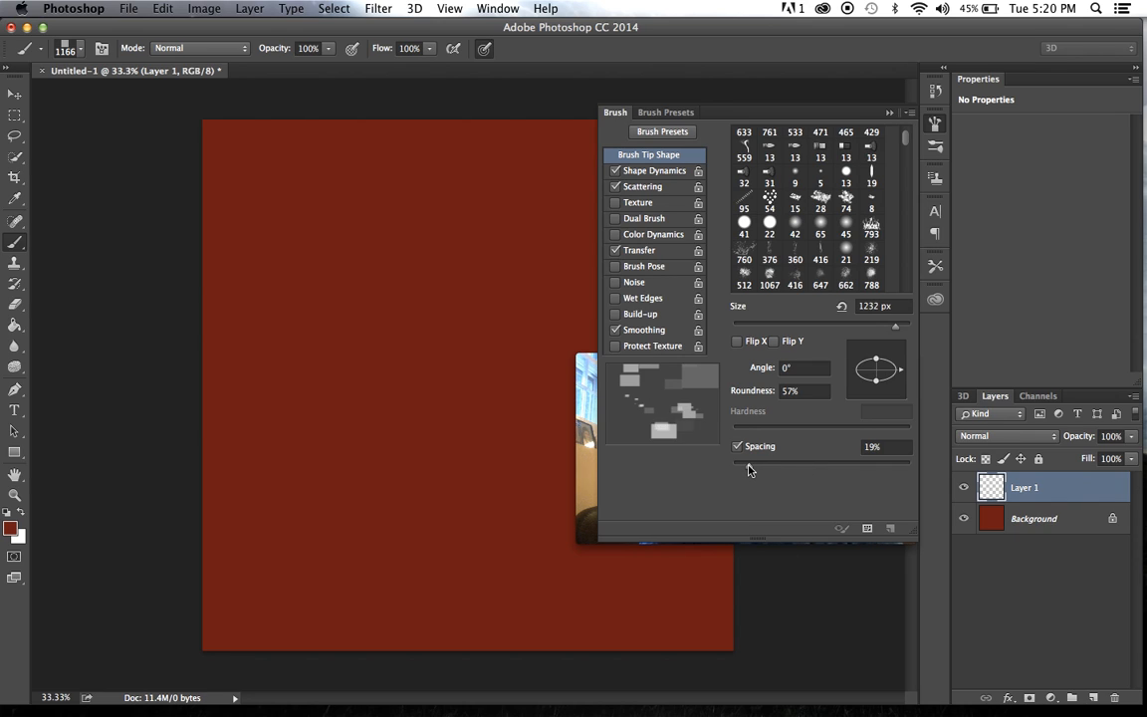
pyautogui.write('15')
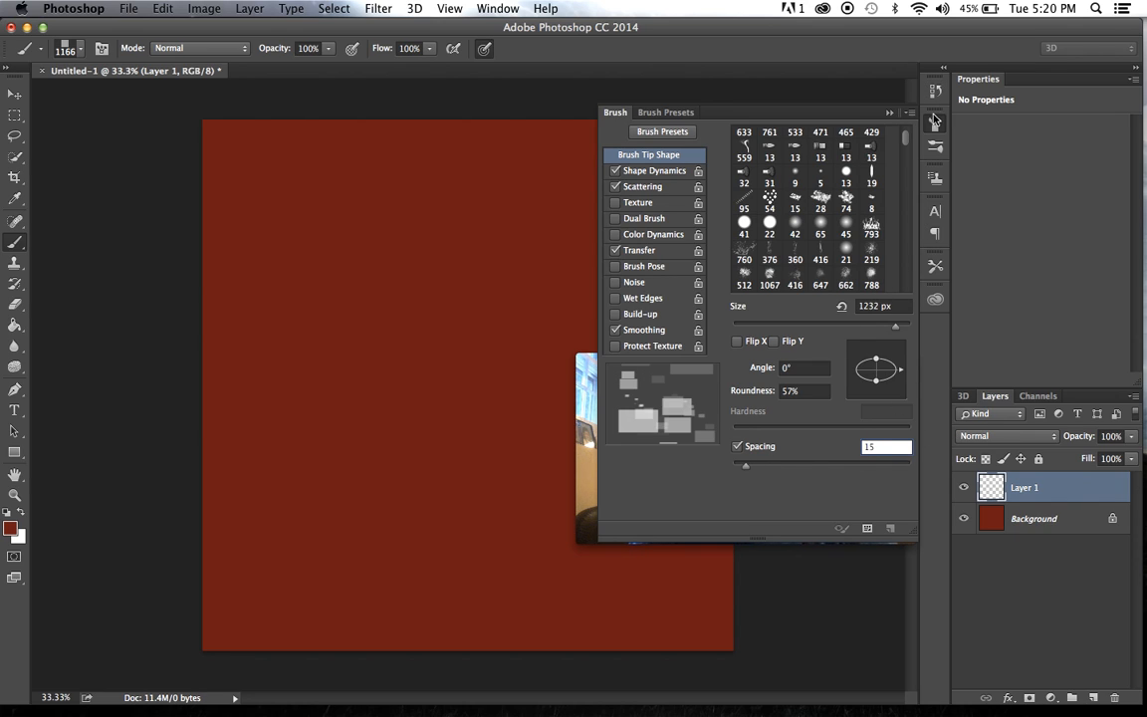
pyautogui.click(934, 120)
pyautogui.click(767, 416)
pyautogui.moveTo(766, 415); pyautogui.dragTo(1030, 56)
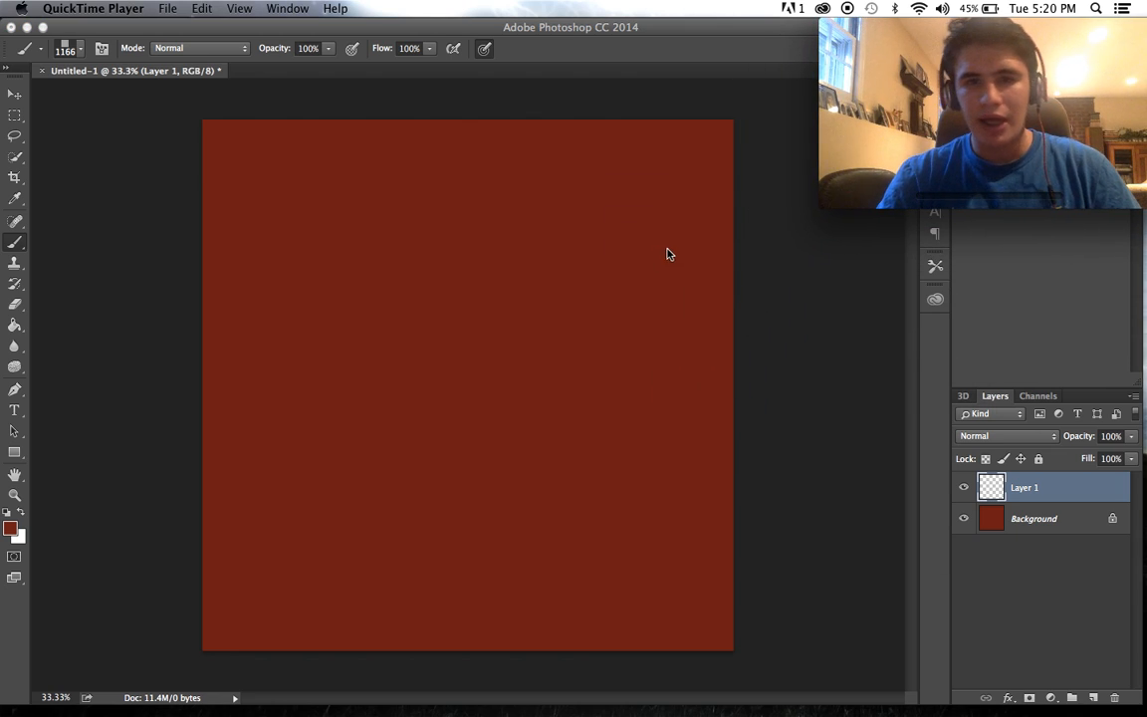
# - Swap the foreground color to white and paint overlapping translucent rectangles across Layer 1
pyautogui.click(19, 512)
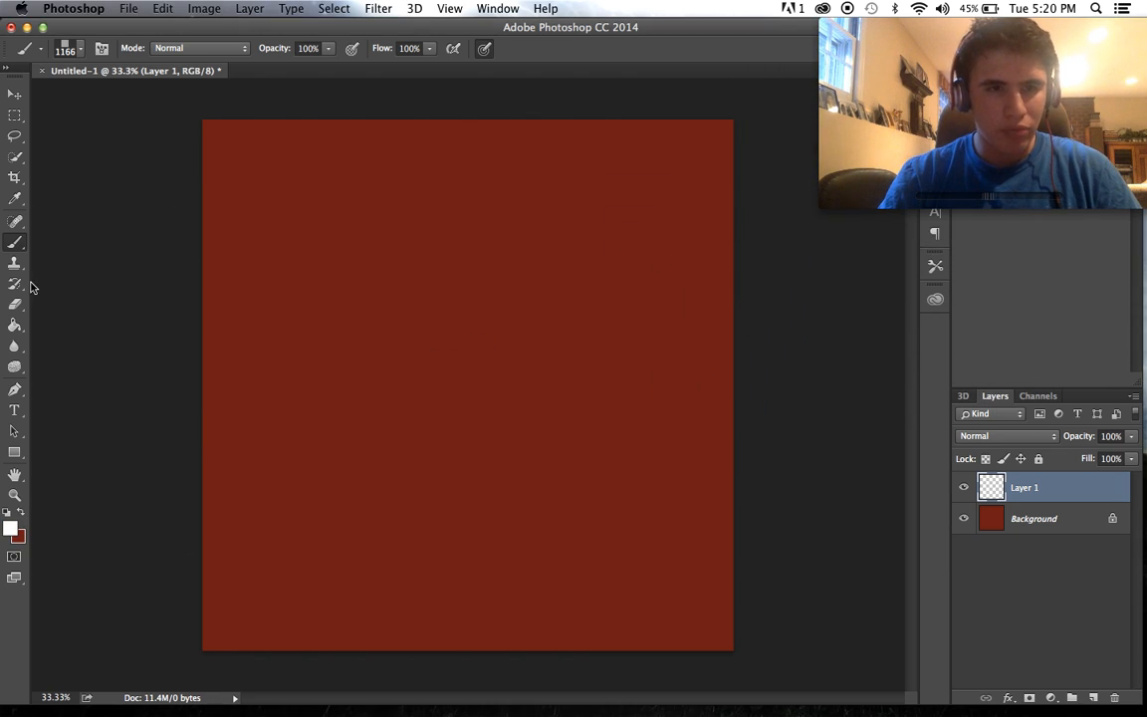
pyautogui.click(372, 300)
pyautogui.moveTo(455, 374)
pyautogui.mouseDown()
pyautogui.moveTo(330, 427)
pyautogui.moveTo(287, 495)
pyautogui.moveTo(349, 539)
pyautogui.moveTo(562, 550)
pyautogui.moveTo(655, 498)
pyautogui.moveTo(654, 547)
pyautogui.moveTo(519, 592)
pyautogui.moveTo(759, 249)
pyautogui.mouseUp()
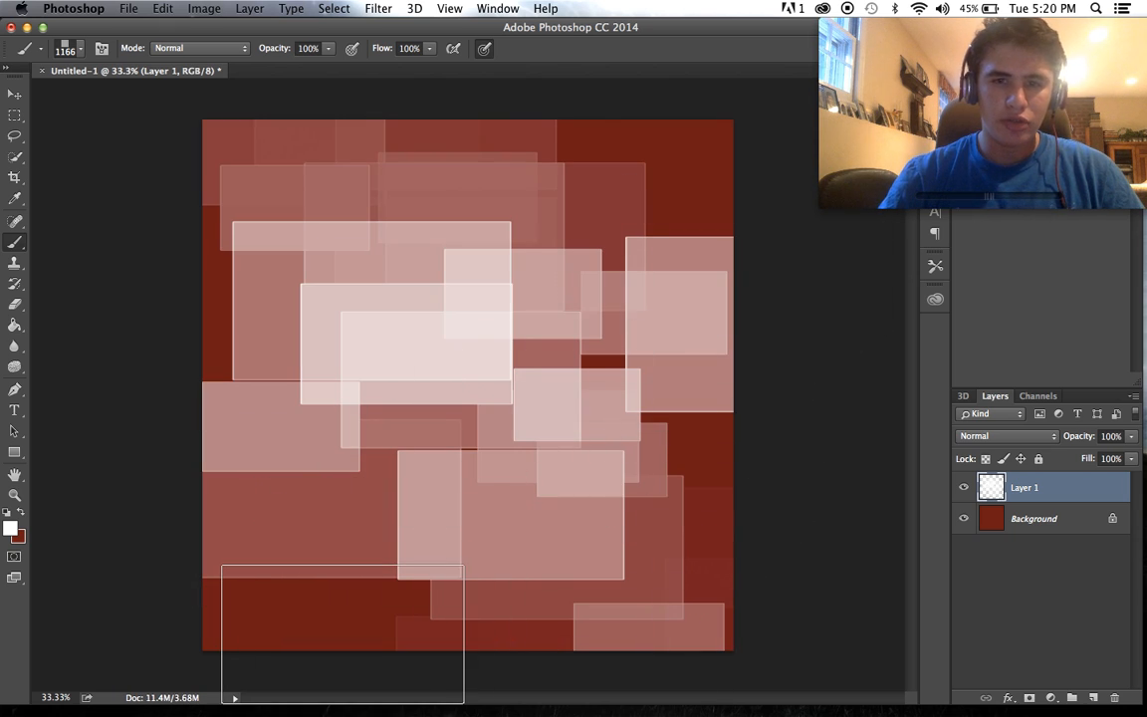
# - Delete Layer 1 and stamp scattered white rectangles over the Background layer, including its edges and corners
pyautogui.press('Delete')
pyautogui.moveTo(348, 570)
pyautogui.mouseDown()
pyautogui.moveTo(331, 280)
pyautogui.moveTo(442, 106)
pyautogui.moveTo(684, 196)
pyautogui.mouseUp()
pyautogui.click(618, 580)
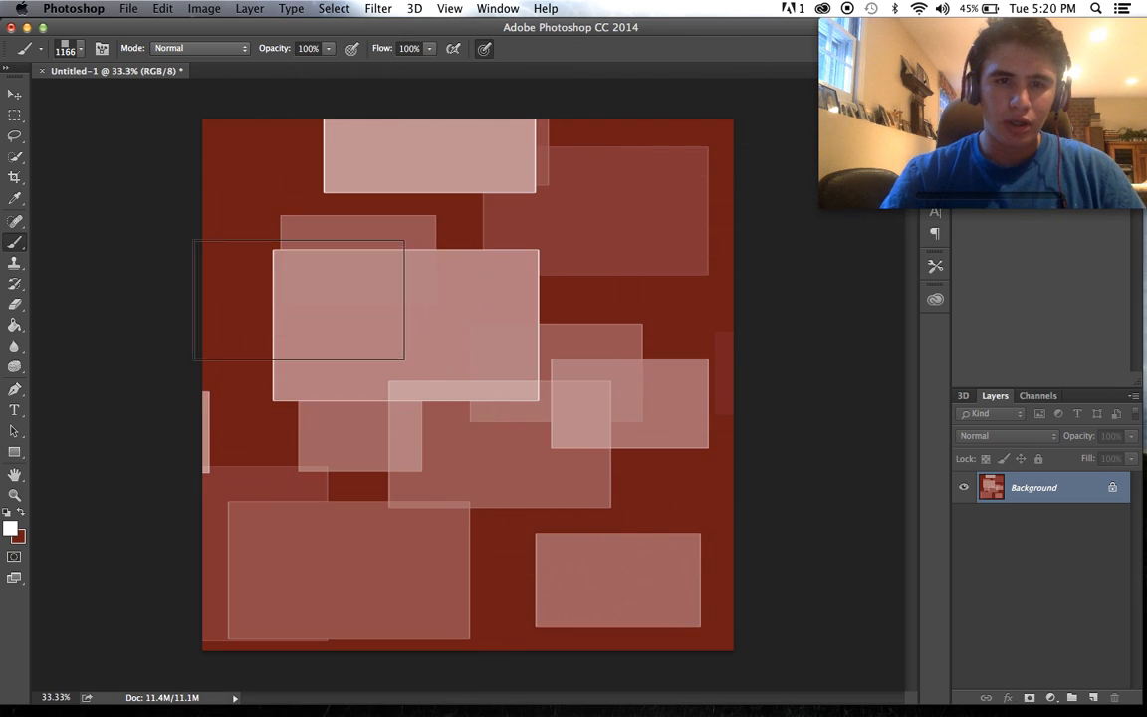
pyautogui.click(239, 277)
pyautogui.click(195, 121)
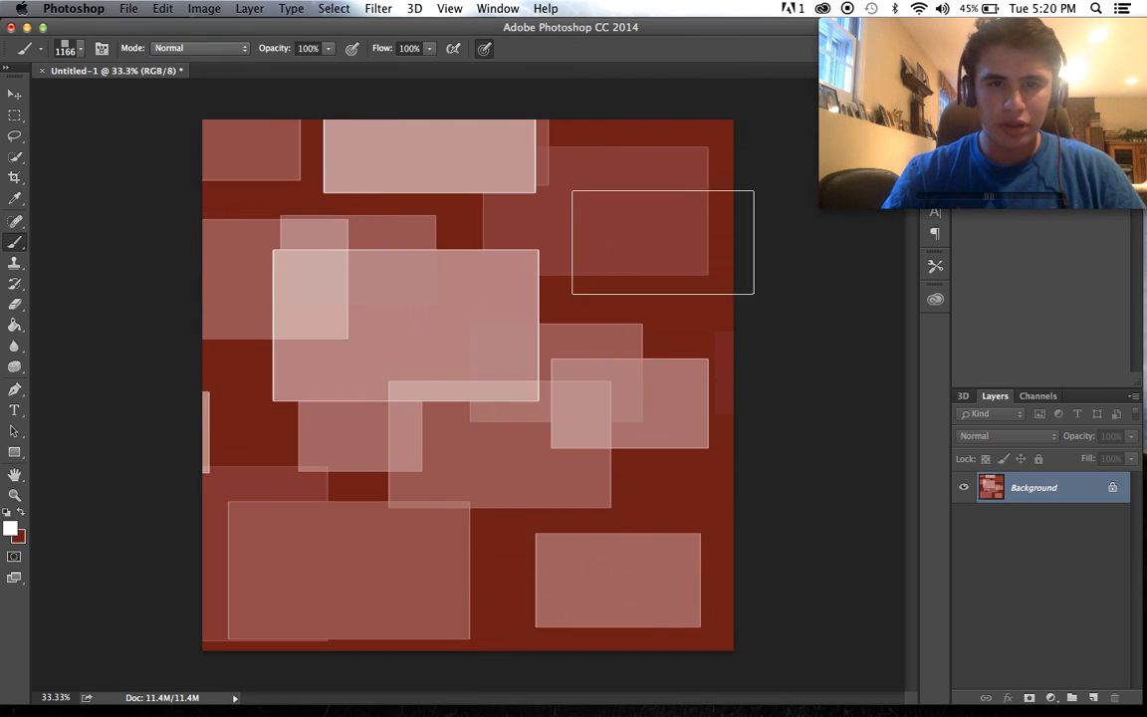
pyautogui.click(728, 100)
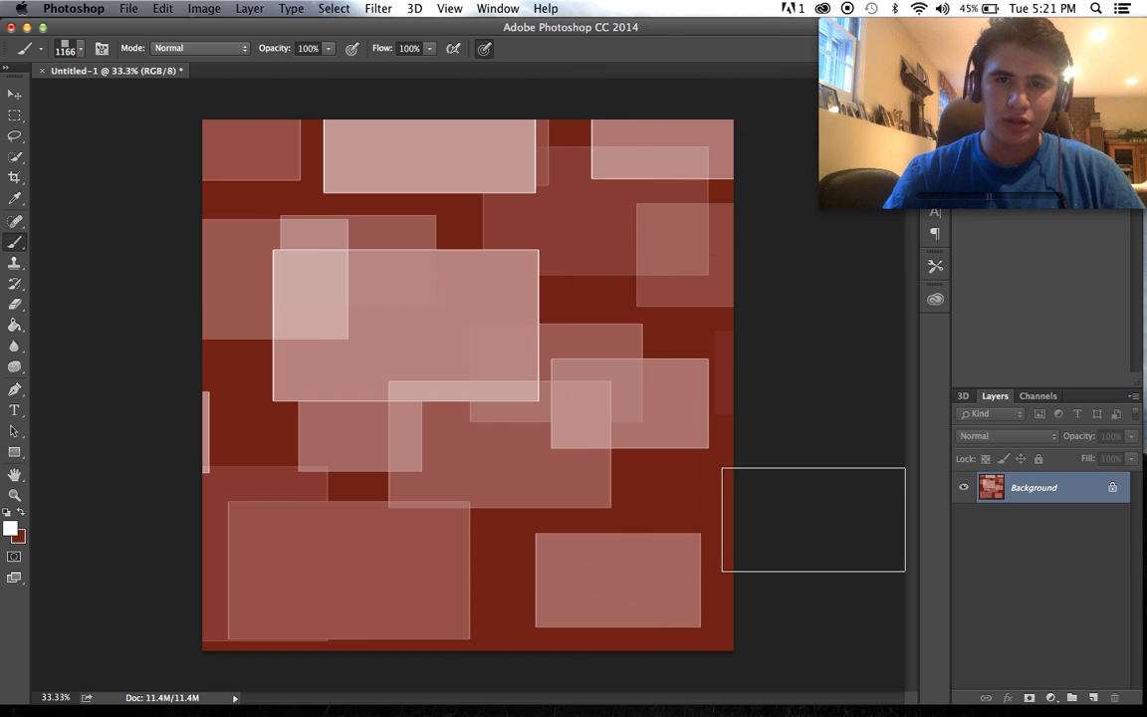
pyautogui.click(777, 486)
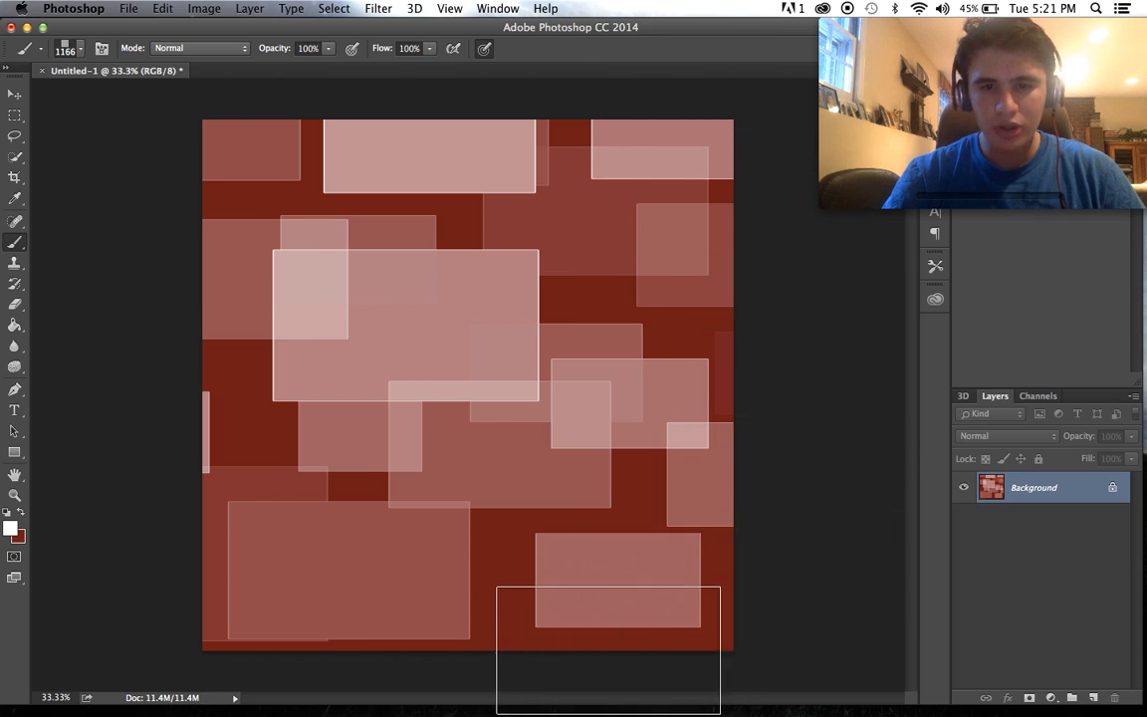
pyautogui.click(610, 649)
pyautogui.click(234, 637)
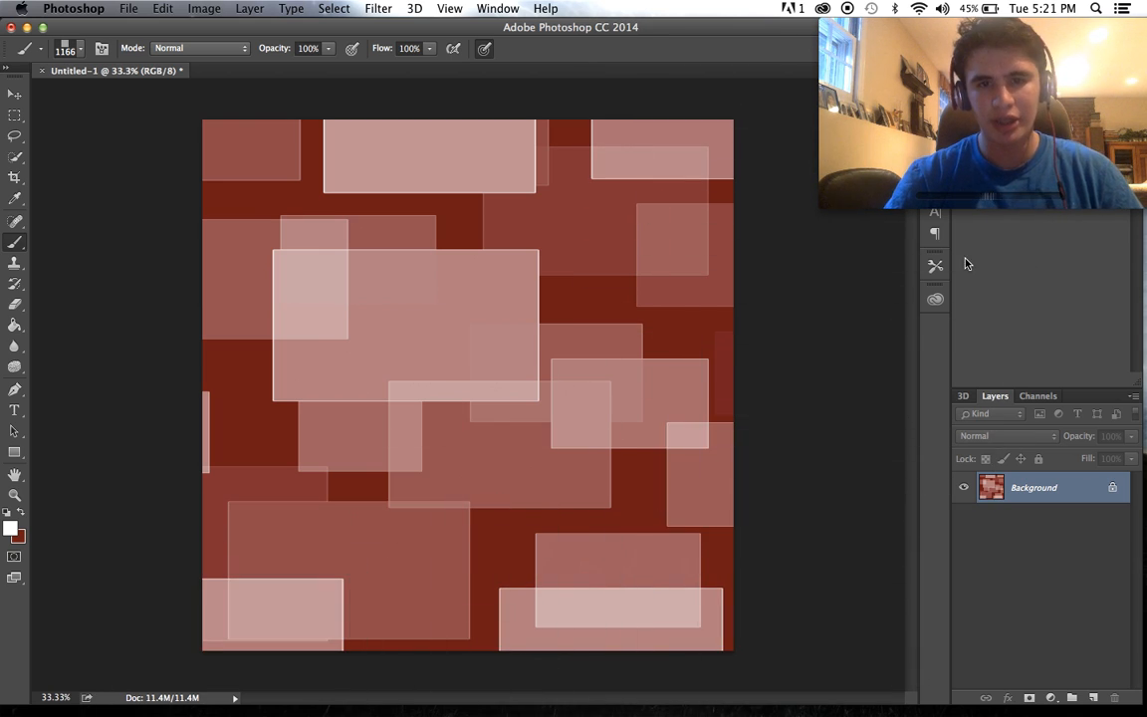
pyautogui.click(857, 309)
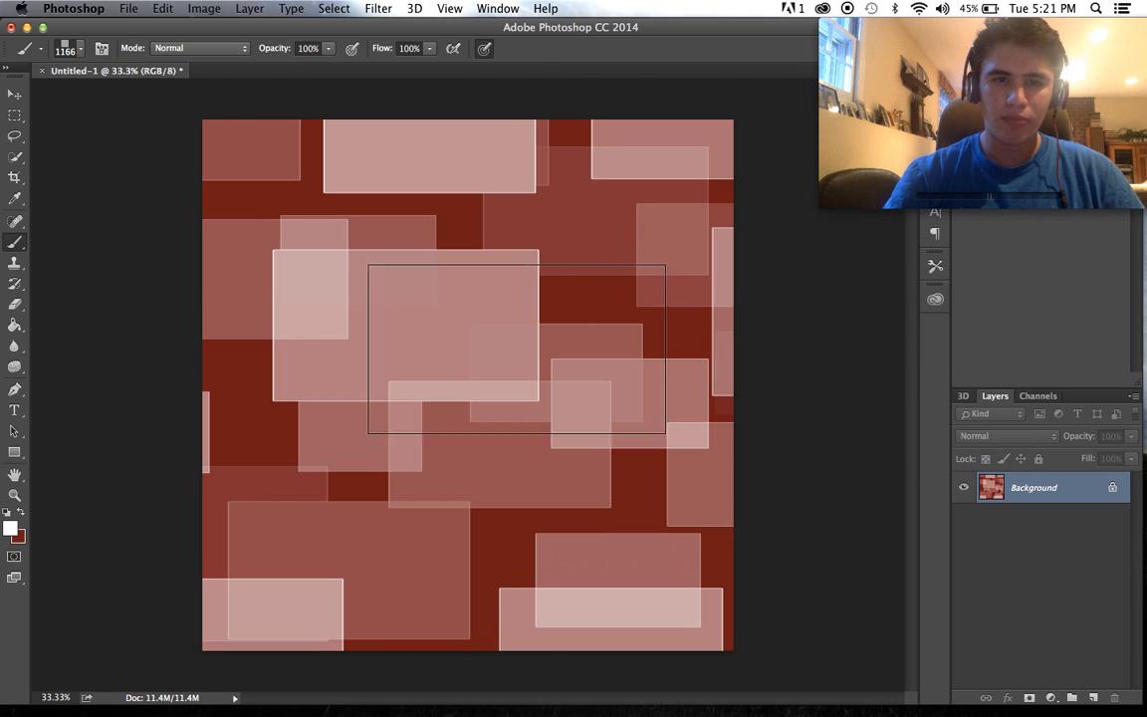
pyautogui.click(112, 317)
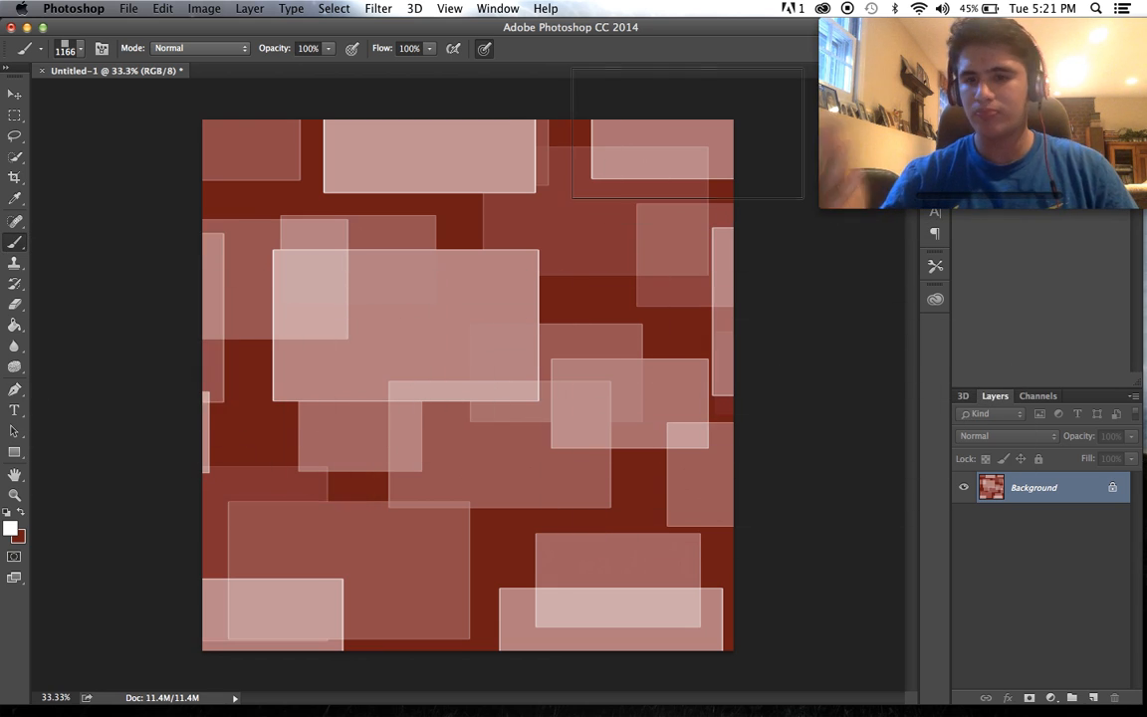
# - Step back through the history to undo all the painted rectangles, back to the plain red Background layer
pyautogui.press('super+alt+z')
pyautogui.press('super+alt+z')
pyautogui.press('super+alt+z')
pyautogui.press('super+alt+z')
pyautogui.press('super+alt+z')
pyautogui.press('super+alt+z')
pyautogui.press('super+alt+z')
pyautogui.press('super+alt+z')
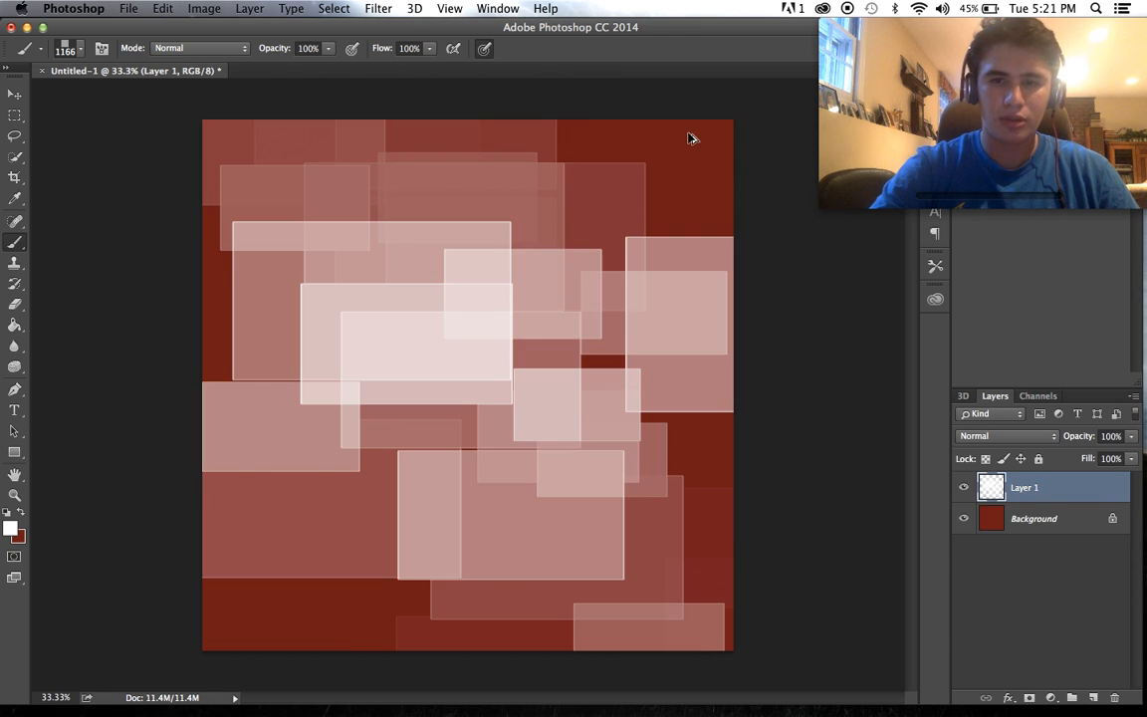
pyautogui.press('super+alt+z')
pyautogui.press('super+alt+z')
pyautogui.press('super+alt+z')
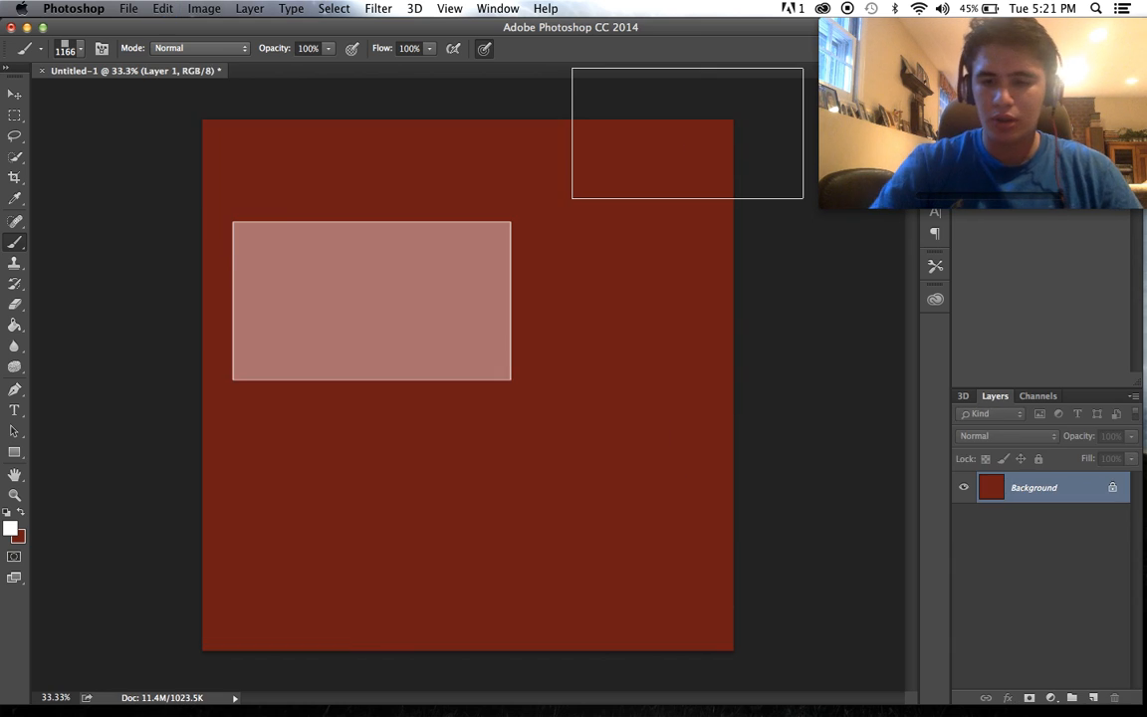
# - Add a new layer and paint scattered translucent white rectangles across the canvas with the square brush
pyautogui.click(1093, 698)
pyautogui.moveTo(733, 593)
pyautogui.mouseDown()
pyautogui.moveTo(301, 386)
pyautogui.moveTo(266, 222)
pyautogui.moveTo(245, 251)
pyautogui.mouseUp()
pyautogui.click(430, 618)
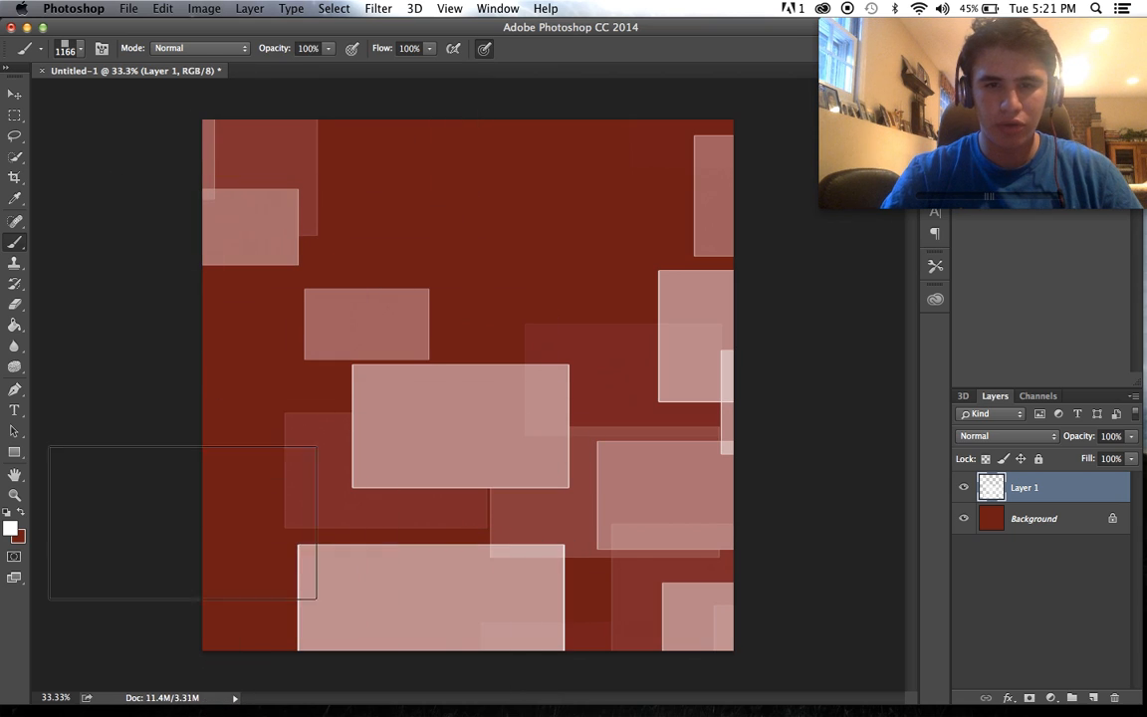
pyautogui.click(200, 436)
pyautogui.click(453, 239)
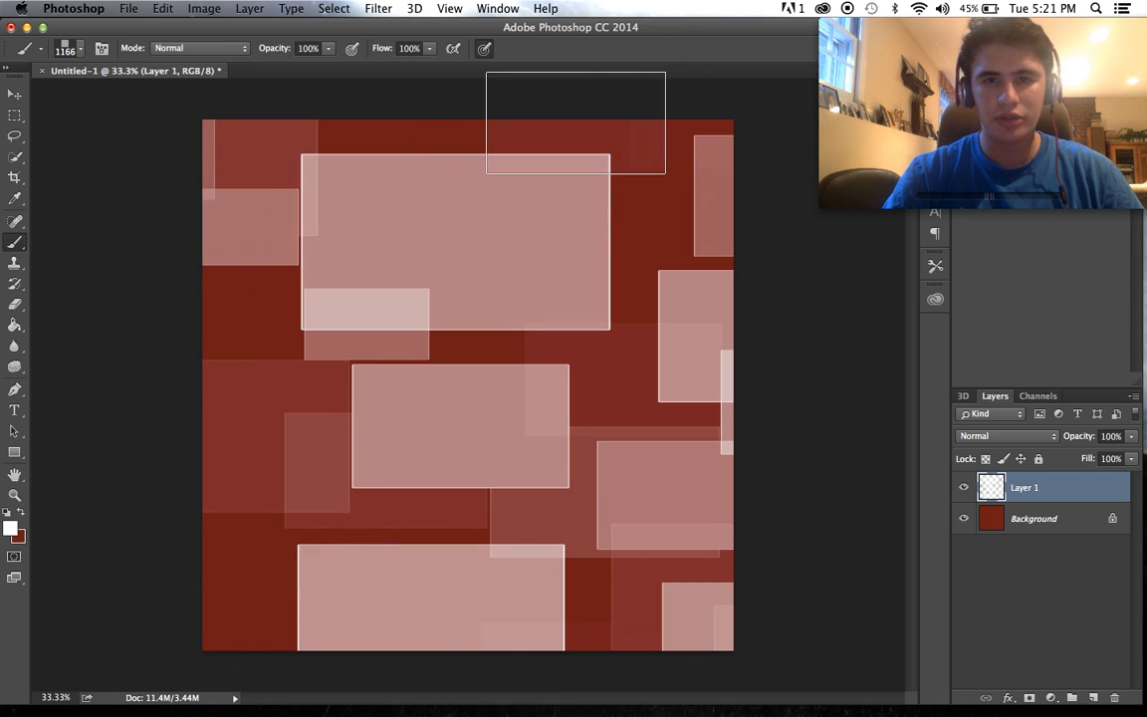
pyautogui.click(192, 375)
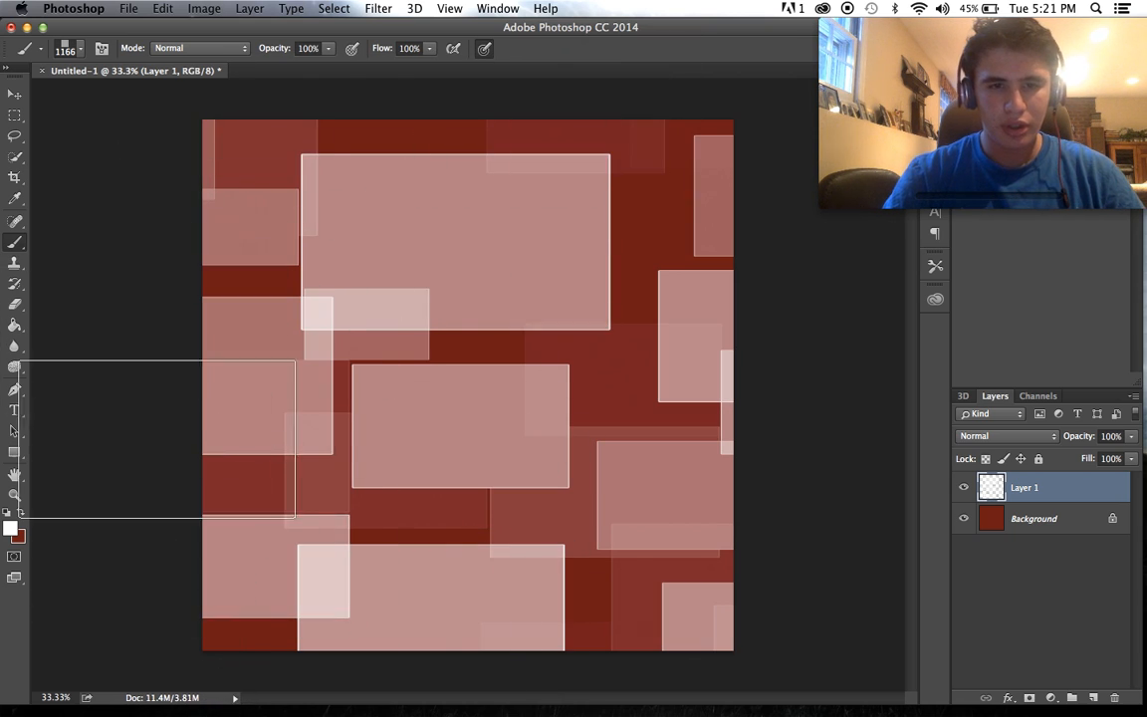
pyautogui.rightClick(592, 310)
pyautogui.click(596, 12)
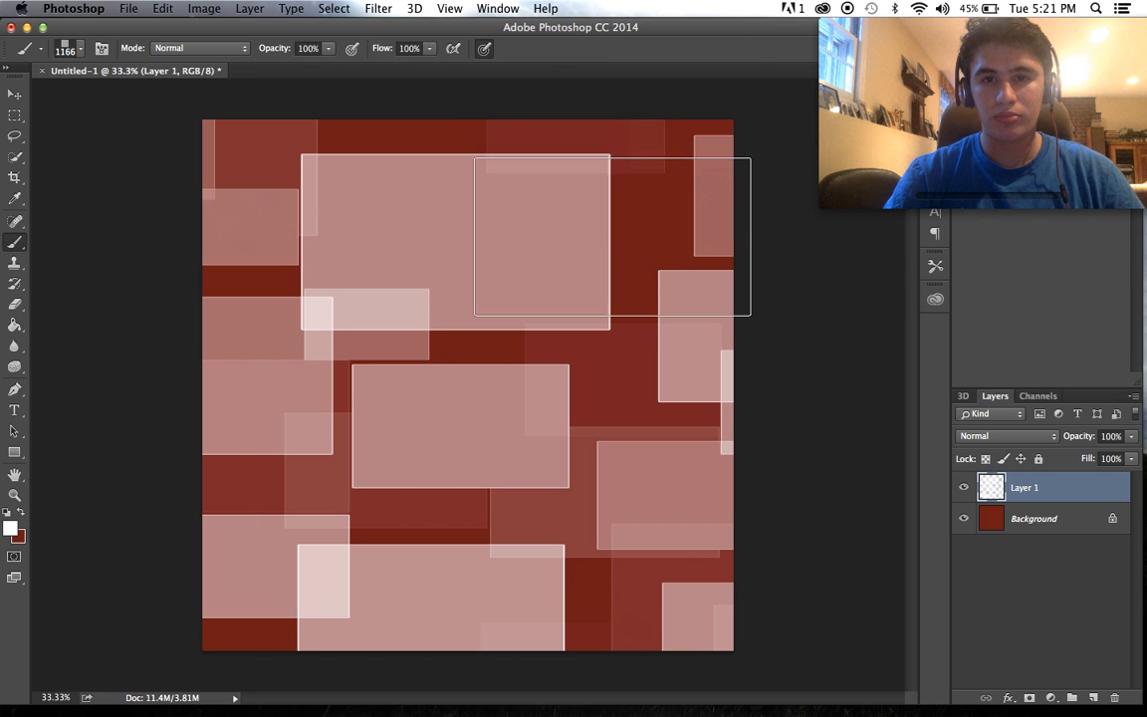
pyautogui.click(555, 341)
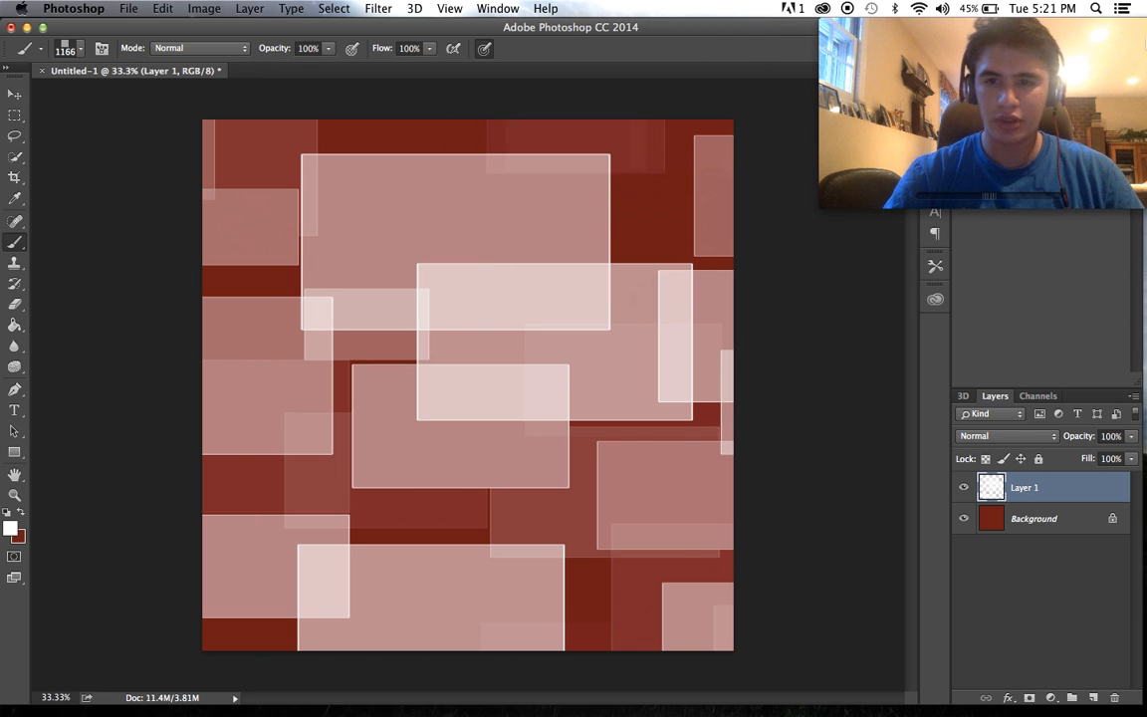
# - Delete the layer of painted rectangles and add a new empty layer above the Background
pyautogui.press('BackSpace')
pyautogui.click(1087, 697)
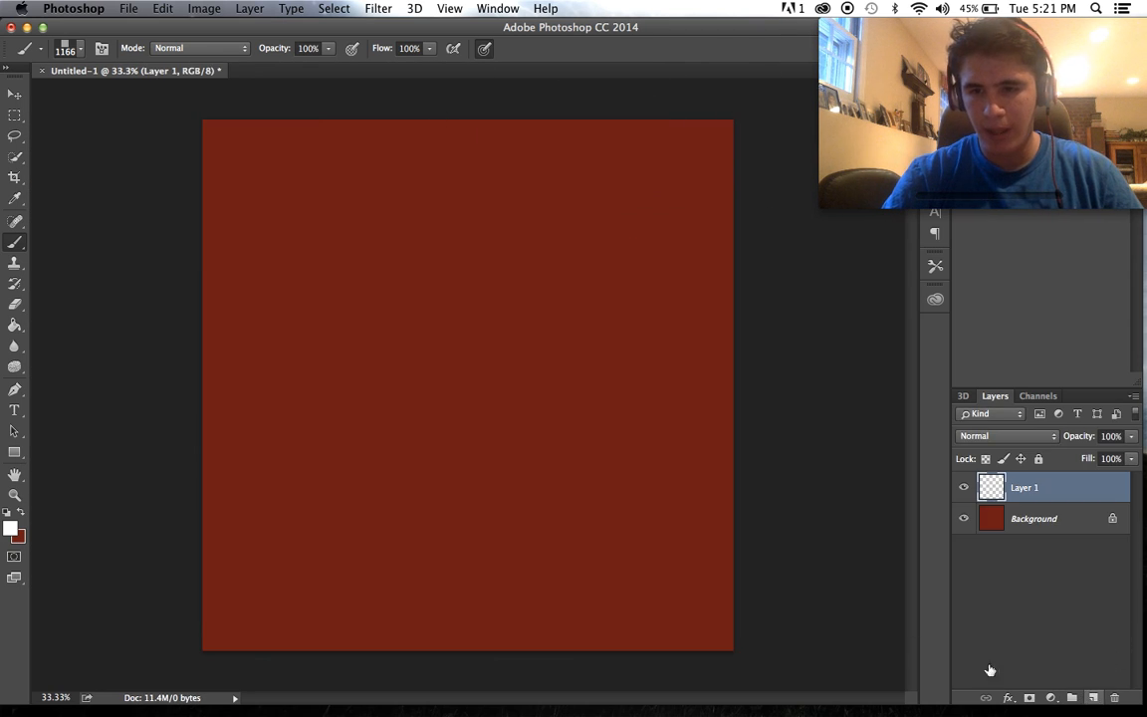
# - Stamp a rectangle on Layer 1, delete that layer, and paint scattered translucent white rectangles directly on the Background
pyautogui.moveTo(488, 535)
pyautogui.mouseDown()
pyautogui.moveTo(299, 170)
pyautogui.moveTo(663, 266)
pyautogui.moveTo(733, 213)
pyautogui.mouseUp()
pyautogui.press('BackSpace')
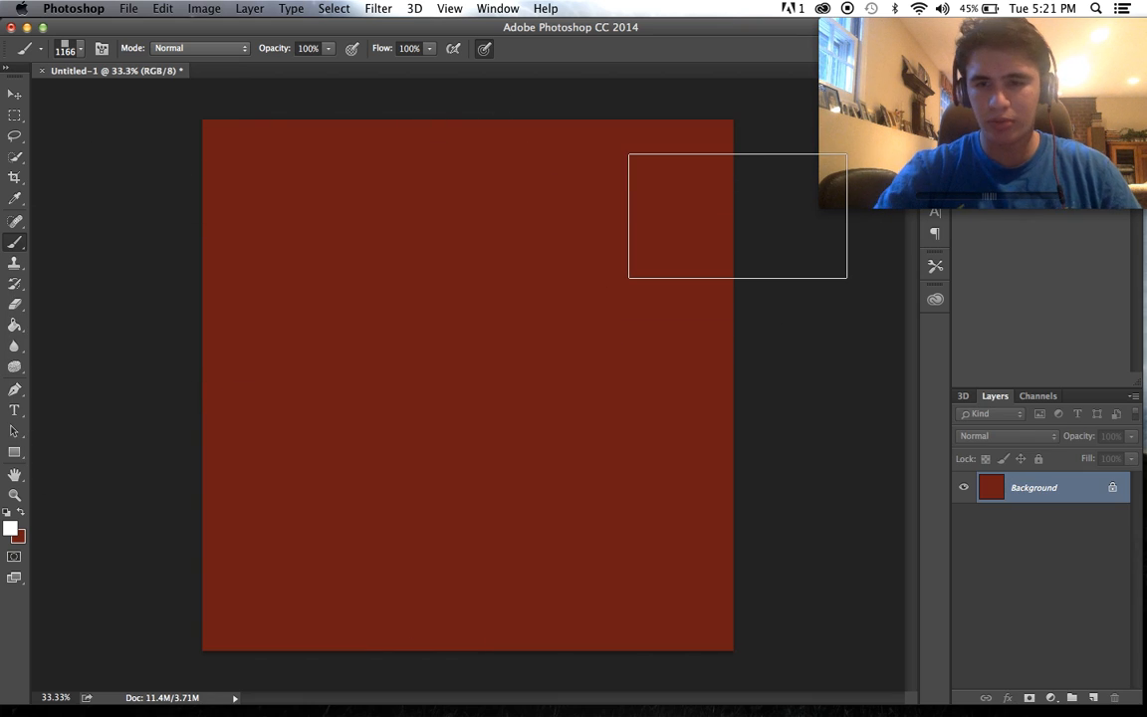
pyautogui.moveTo(614, 576); pyautogui.dragTo(587, 229)
pyautogui.moveTo(506, 605)
pyautogui.mouseDown()
pyautogui.moveTo(384, 604)
pyautogui.moveTo(345, 496)
pyautogui.moveTo(312, 480)
pyautogui.moveTo(331, 311)
pyautogui.moveTo(218, 338)
pyautogui.moveTo(249, 214)
pyautogui.moveTo(304, 190)
pyautogui.mouseUp()
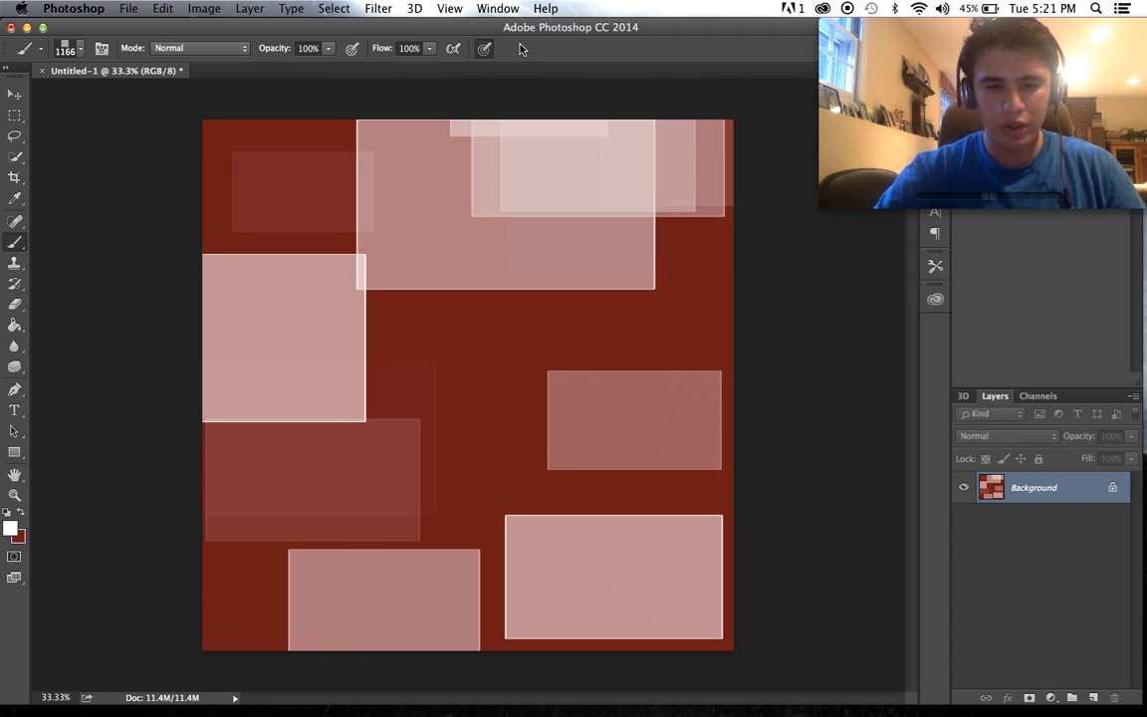
# - Step back through the history to undo all rectangles painted on the Background
pyautogui.press('super+alt+z')
pyautogui.press('super+alt+z')
pyautogui.press('super+alt+z')
pyautogui.press('super+alt+z')
pyautogui.press('super+alt+z')
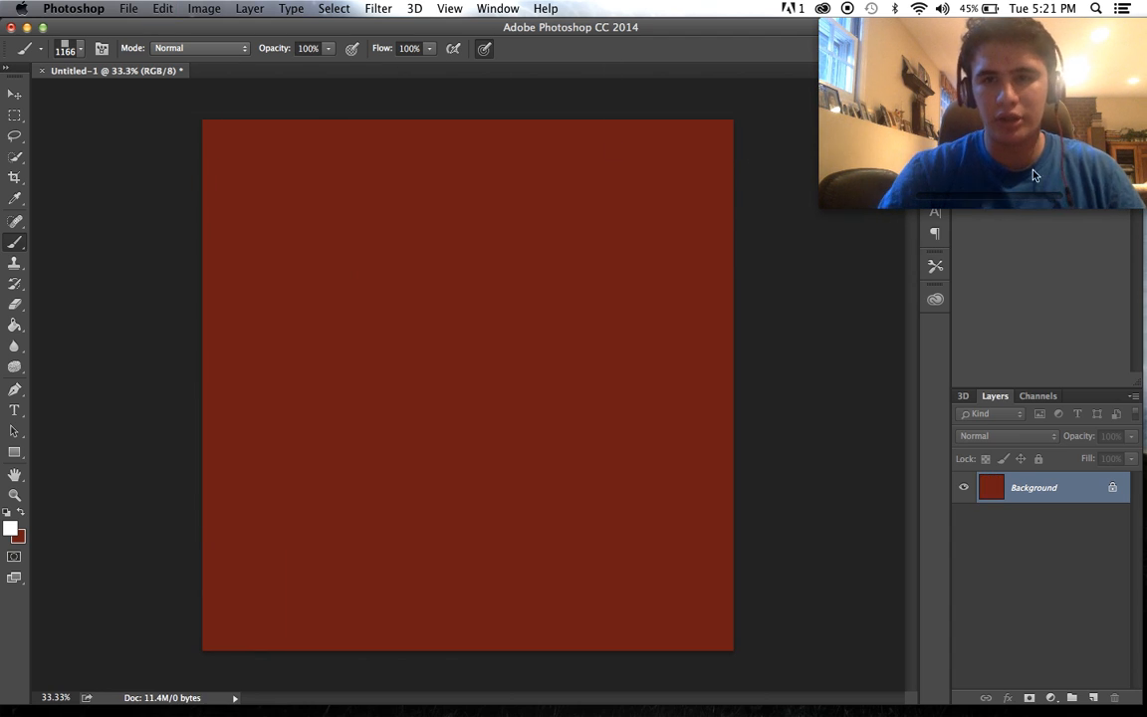
# - Set the square brush's Shape Dynamics size jitter to 42%
pyautogui.moveTo(1115, 129); pyautogui.dragTo(1121, 483)
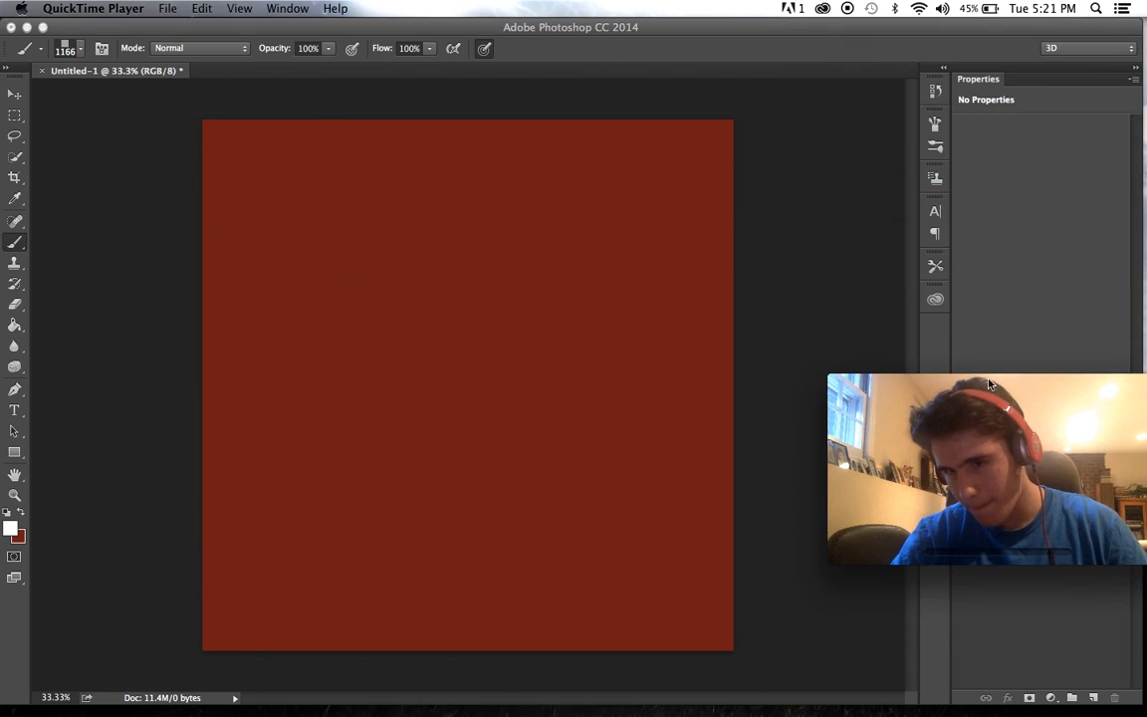
pyautogui.click(951, 149)
pyautogui.click(935, 123)
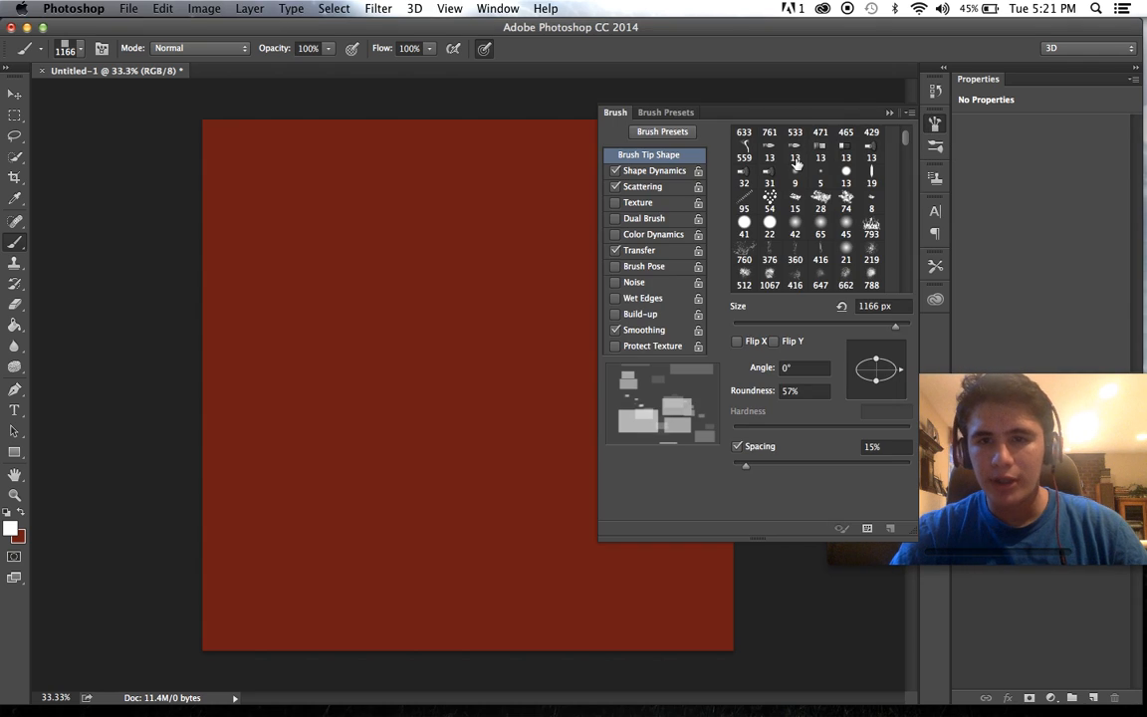
pyautogui.click(657, 170)
pyautogui.moveTo(815, 149); pyautogui.dragTo(808, 151)
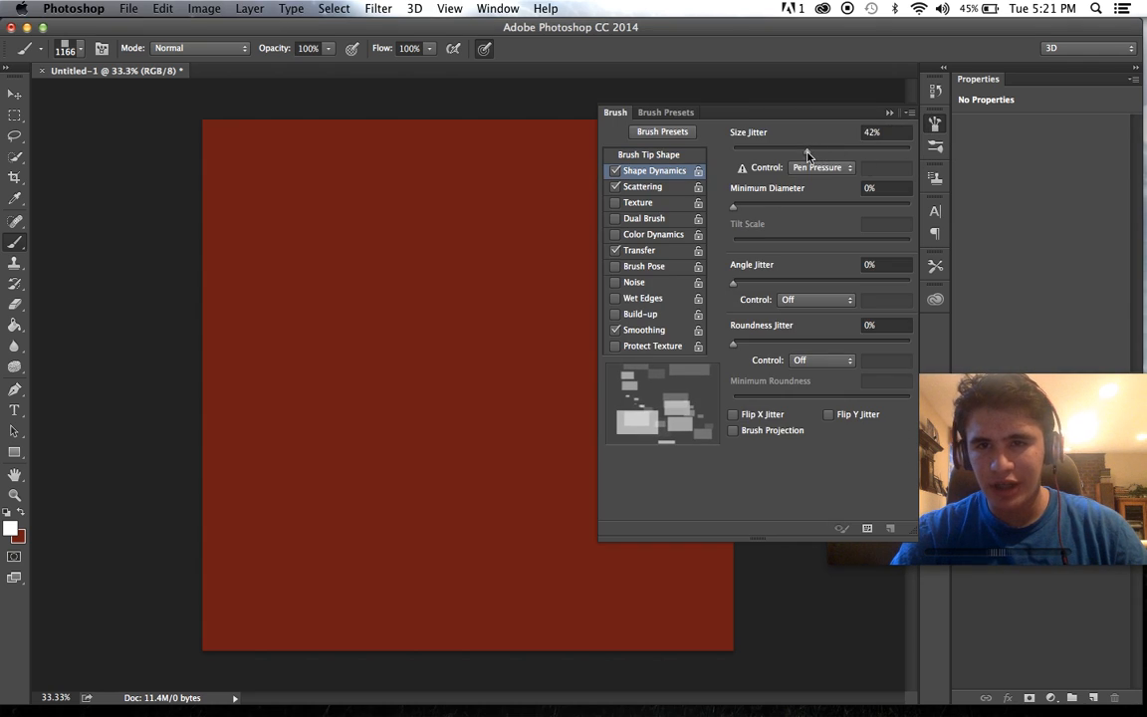
pyautogui.click(935, 123)
pyautogui.click(910, 421)
pyautogui.moveTo(910, 421); pyautogui.dragTo(912, 85)
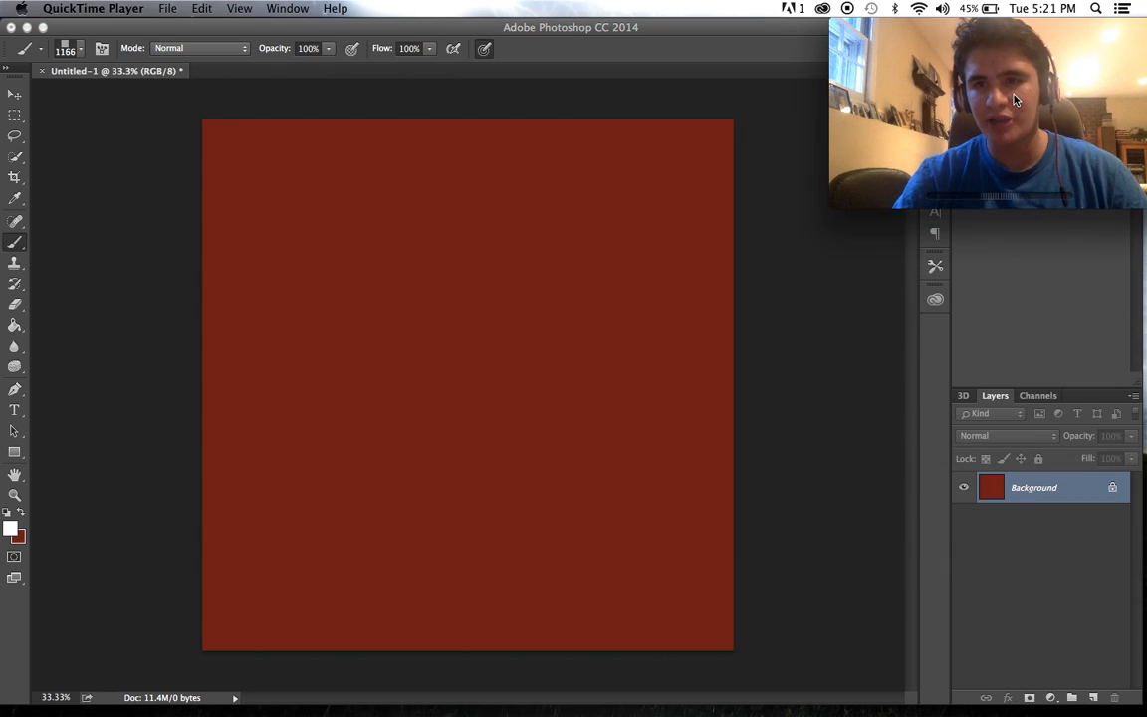
# - Try a pattern of translucent white rectangles on a new layer and delete that layer
pyautogui.click(1042, 566)
pyautogui.click(1092, 697)
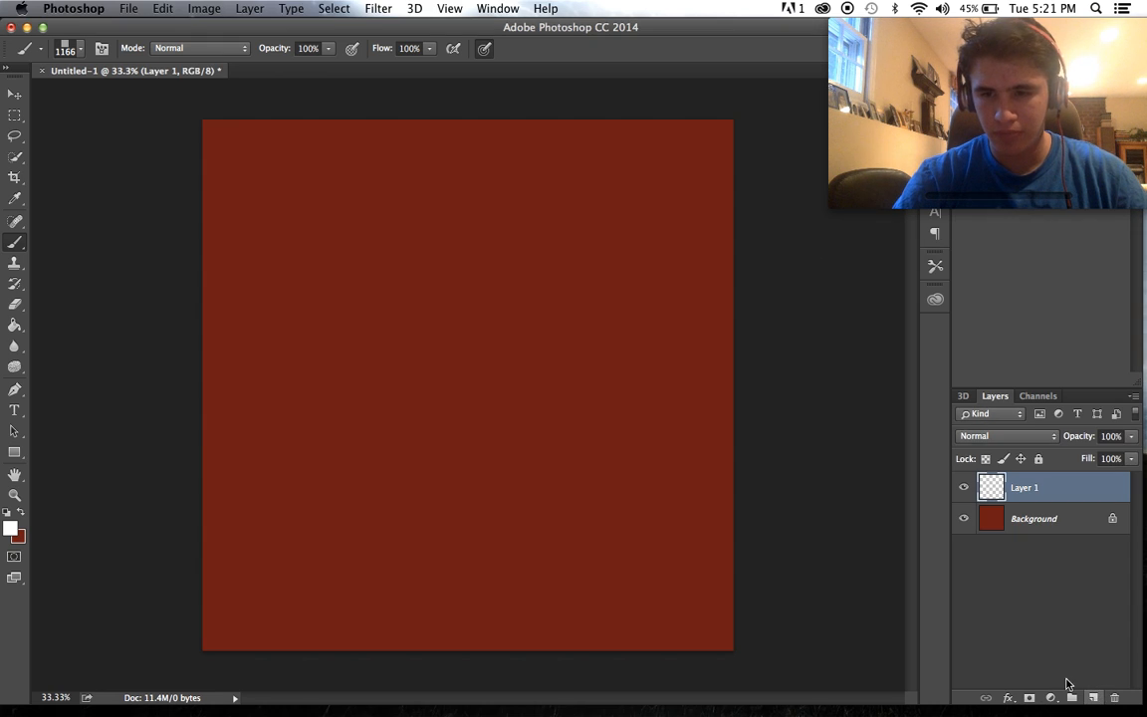
pyautogui.click(418, 478)
pyautogui.click(338, 319)
pyautogui.click(638, 279)
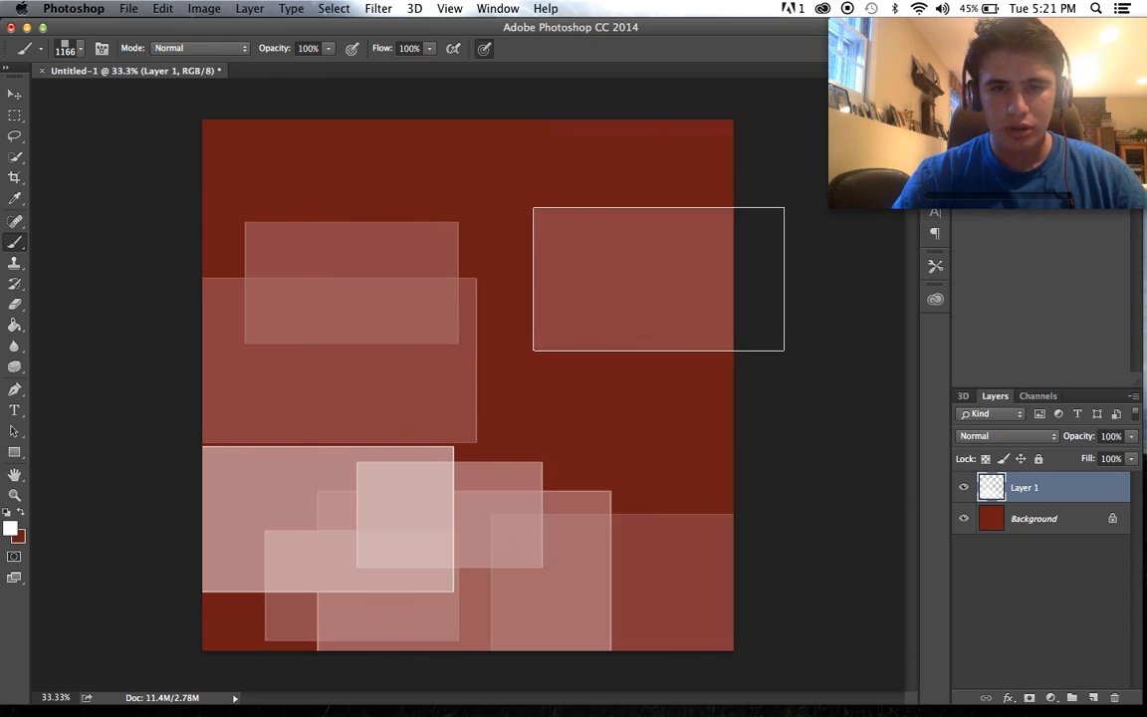
pyautogui.press('Delete')
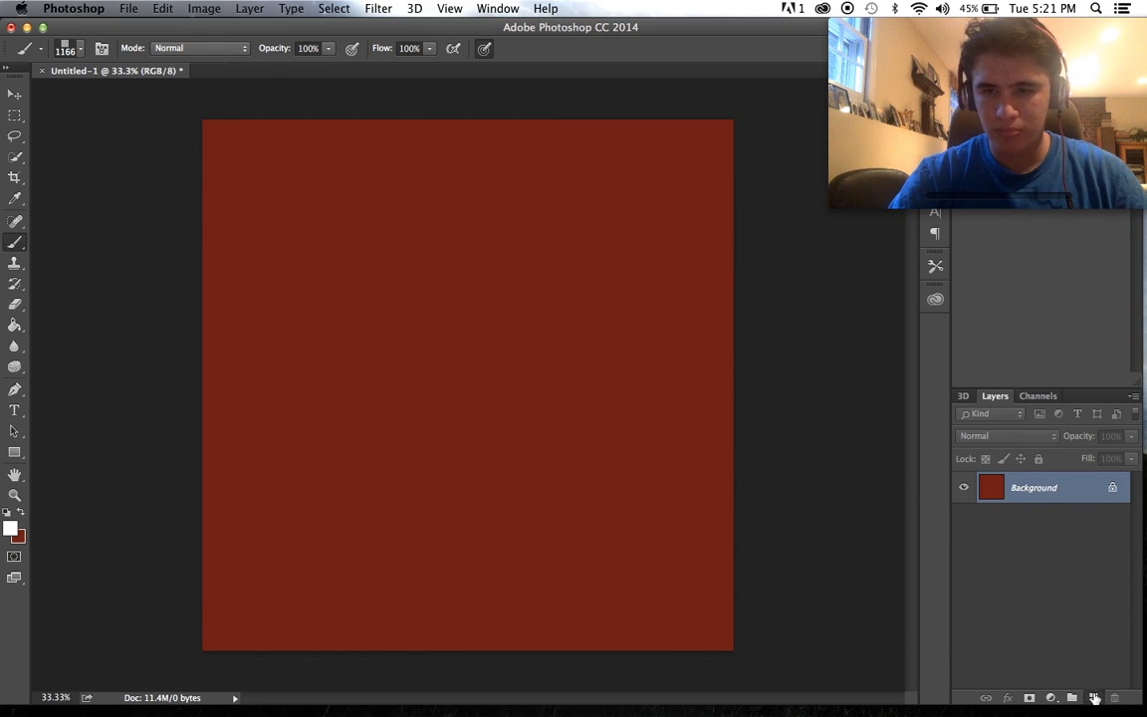
# - Add a new layer above the Background and stamp separate translucent white rectangles from the lower right to the upper left
pyautogui.click(1094, 698)
pyautogui.click(683, 597)
pyautogui.click(695, 179)
pyautogui.click(591, 480)
pyautogui.click(498, 587)
pyautogui.click(407, 394)
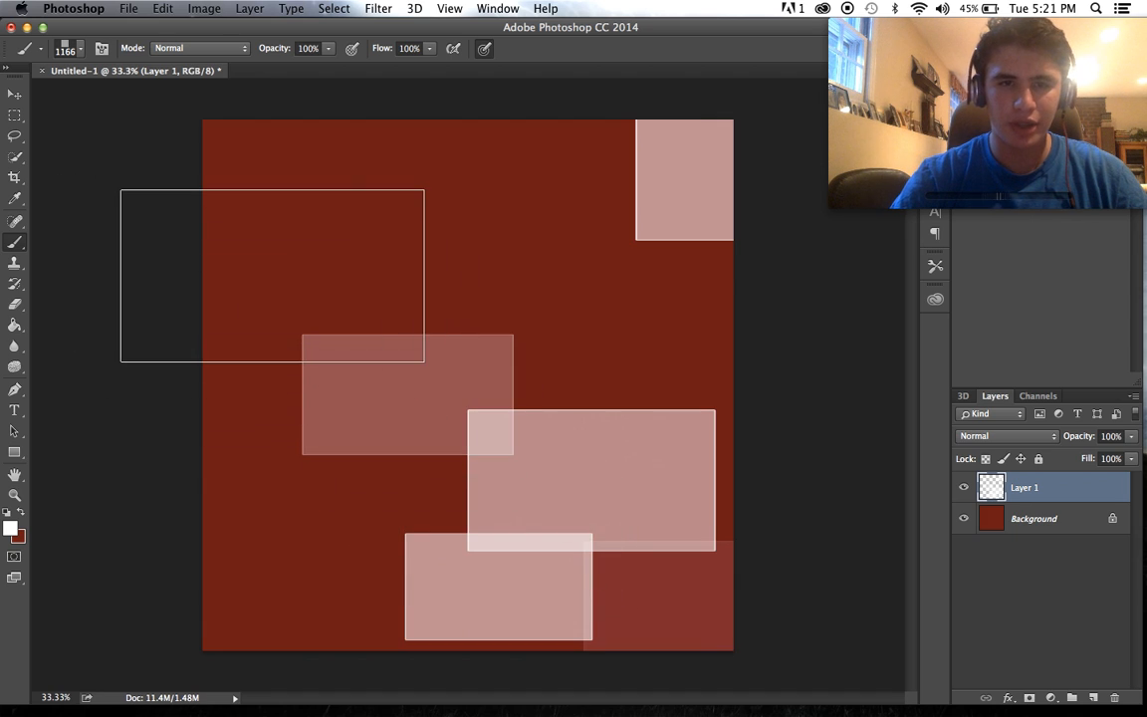
pyautogui.click(272, 275)
pyautogui.click(478, 170)
pyautogui.click(698, 365)
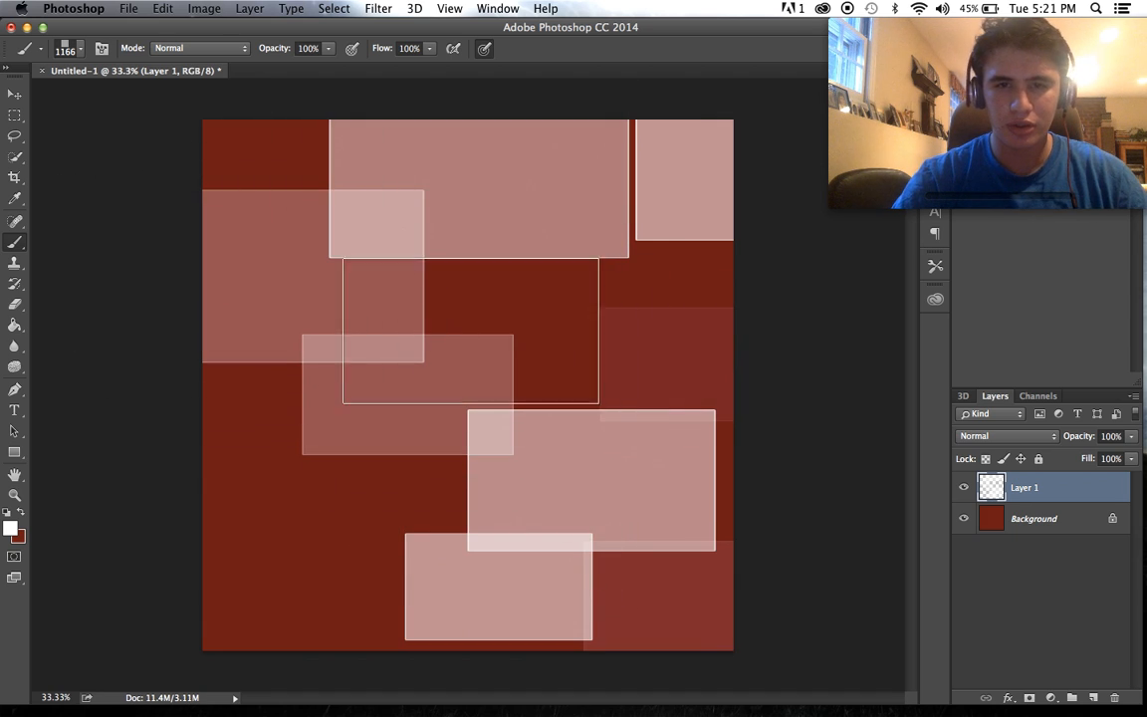
# - Undo the rectangle stamped in the centre and add others at the lower left and right of centre
pyautogui.click(473, 336)
pyautogui.press('super+z')
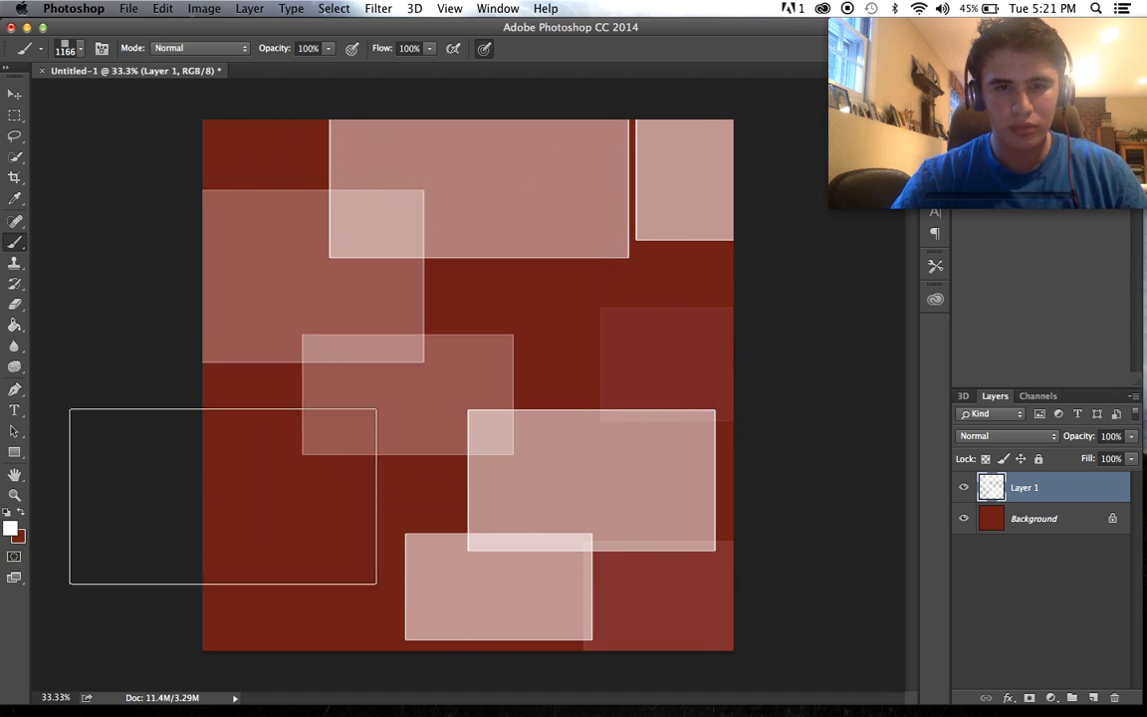
pyautogui.click(224, 503)
pyautogui.click(357, 642)
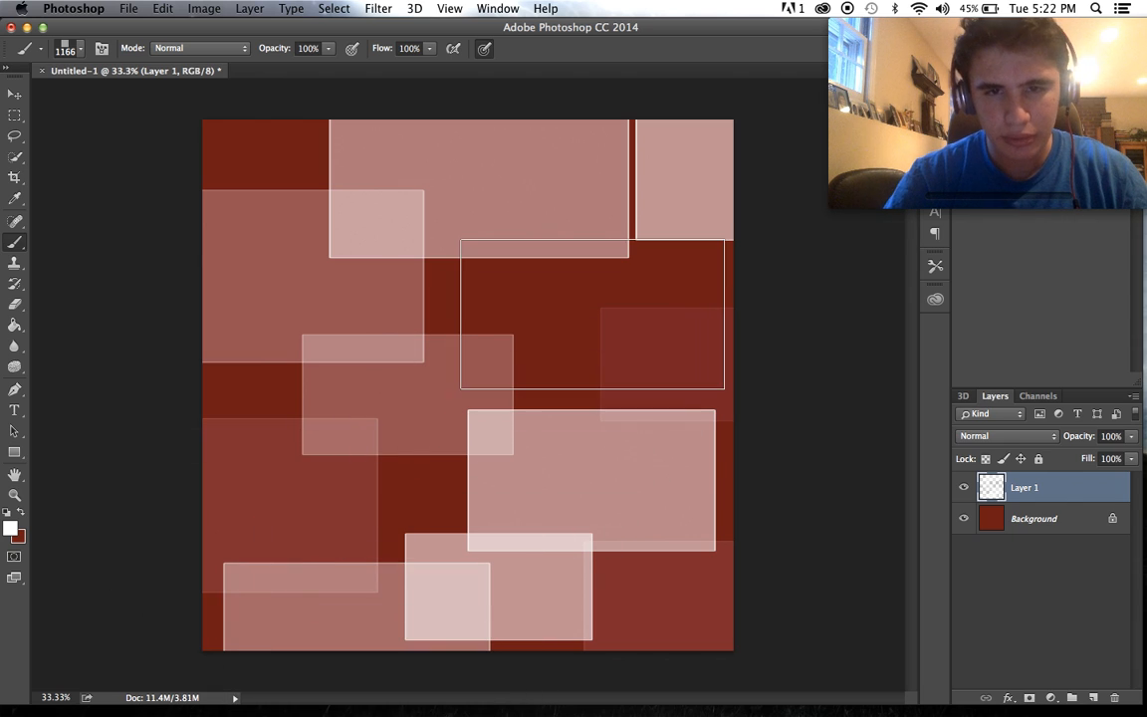
pyautogui.click(574, 314)
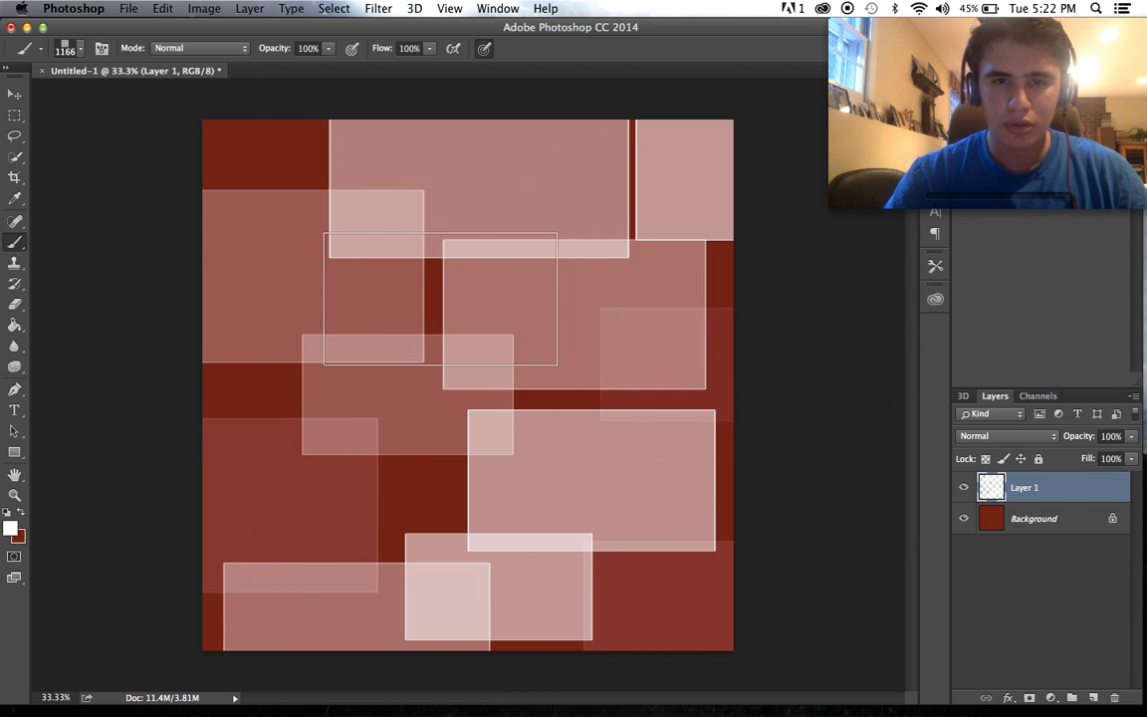
# - Delete the layer of painted rectangles and set the square brush size to 899 px
pyautogui.press('BackSpace')
pyautogui.click(66, 49)
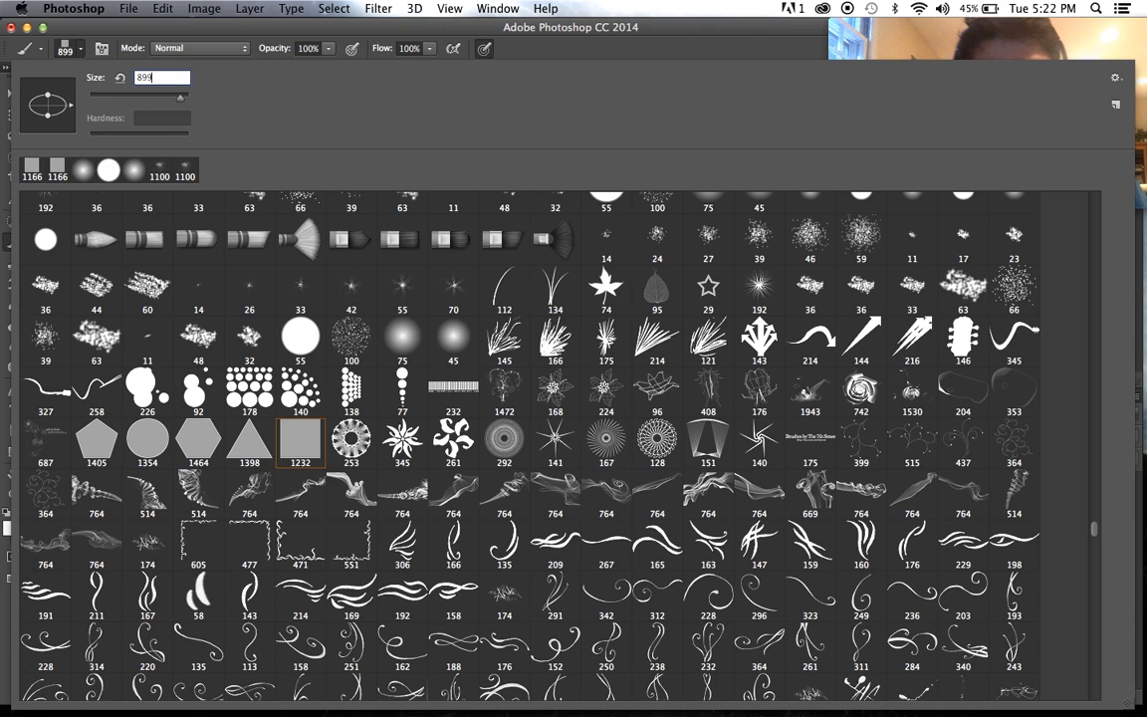
pyautogui.write('899')
pyautogui.press('Return')
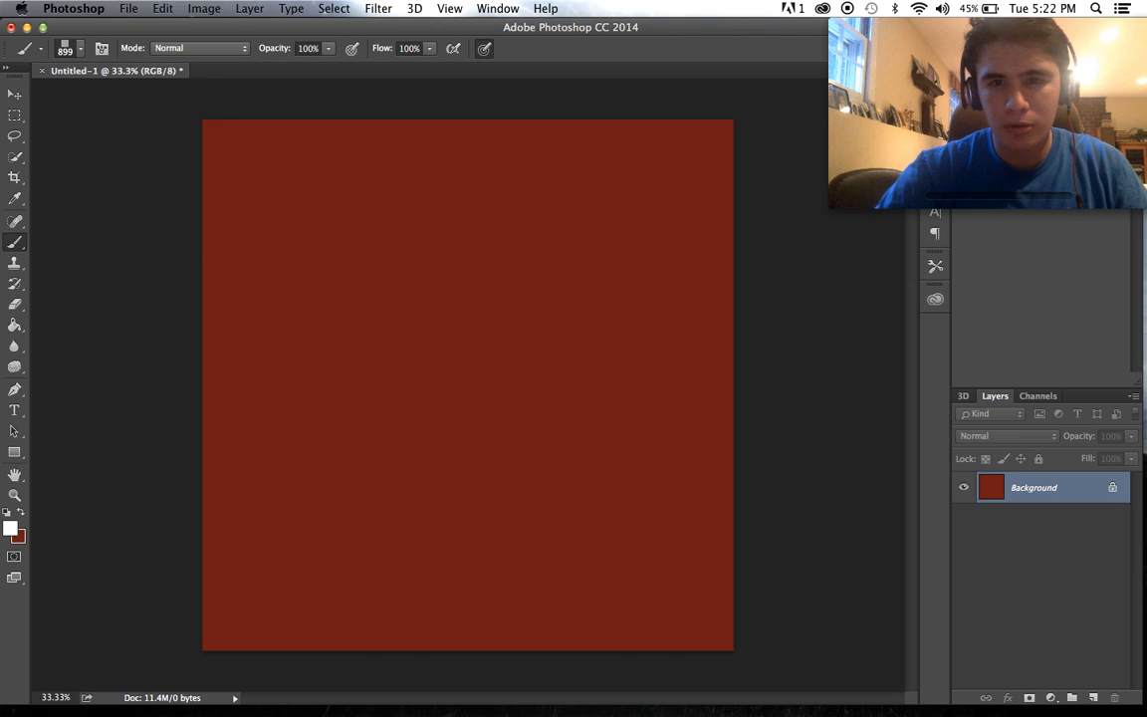
# - Try painting the smaller translucent rectangles on a new layer and delete that layer
pyautogui.click(1093, 697)
pyautogui.moveTo(581, 604)
pyautogui.mouseDown()
pyautogui.moveTo(366, 451)
pyautogui.moveTo(328, 408)
pyautogui.mouseUp()
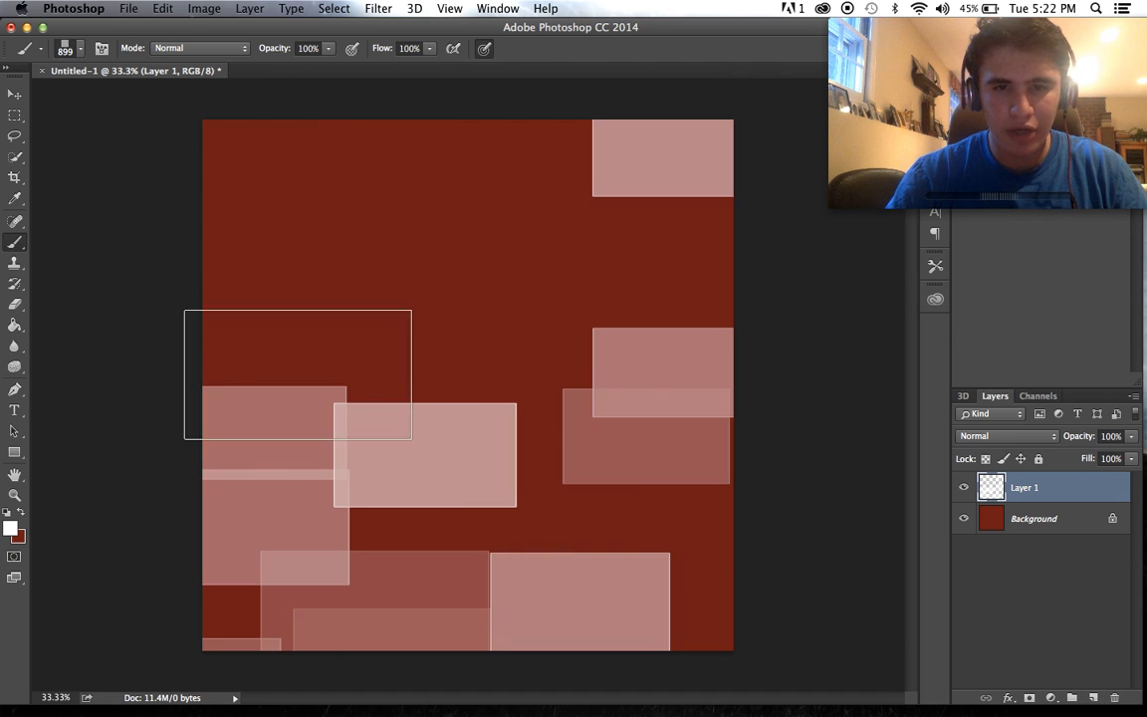
pyautogui.click(432, 277)
pyautogui.press('Delete')
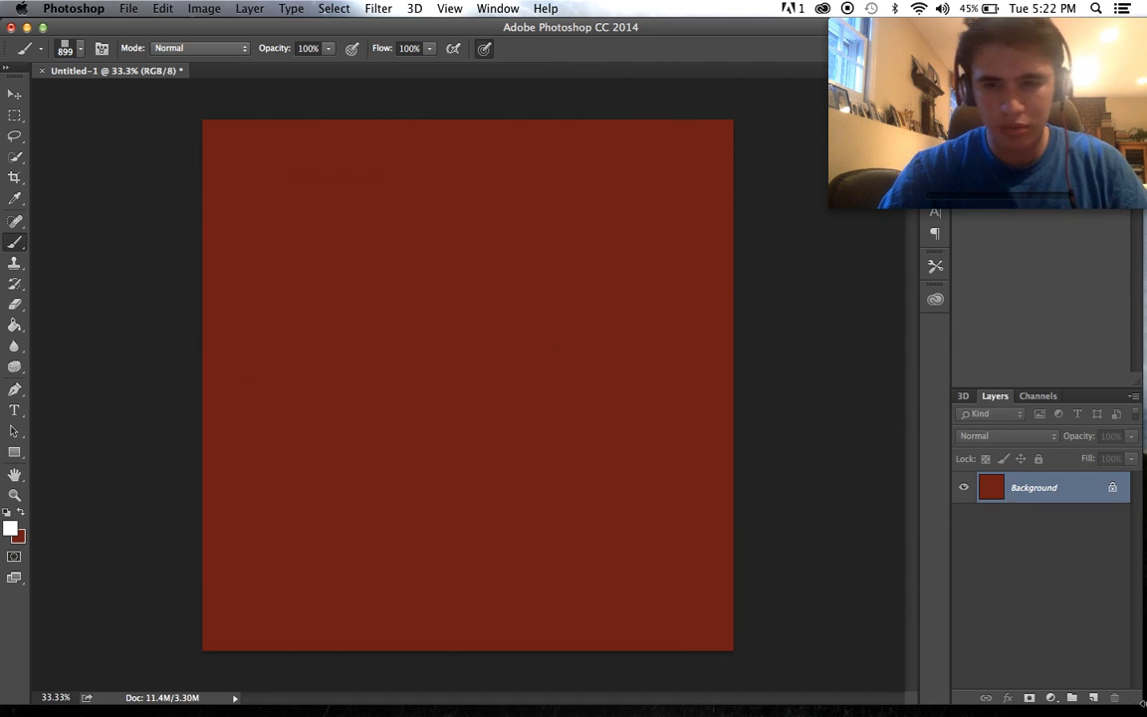
# - Add a new layer and stamp spaced translucent white rectangles at the lower right, centre, upper left and lower left of the canvas
pyautogui.click(1093, 697)
pyautogui.moveTo(709, 573); pyautogui.dragTo(575, 517)
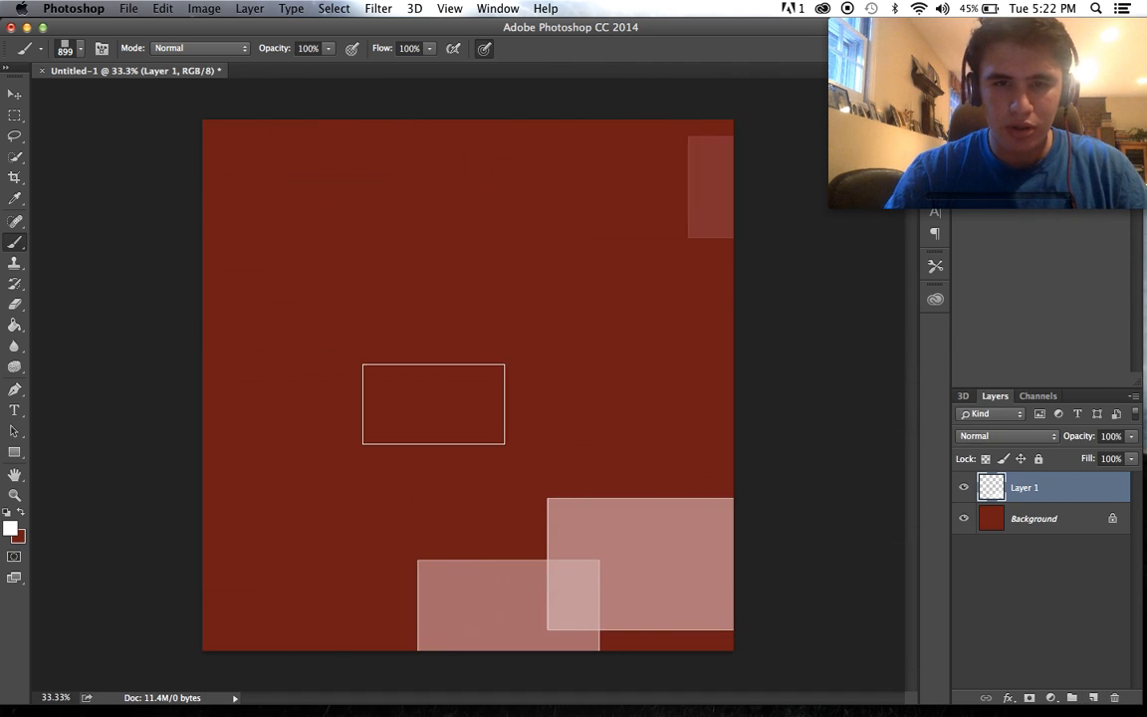
pyautogui.click(432, 403)
pyautogui.click(265, 193)
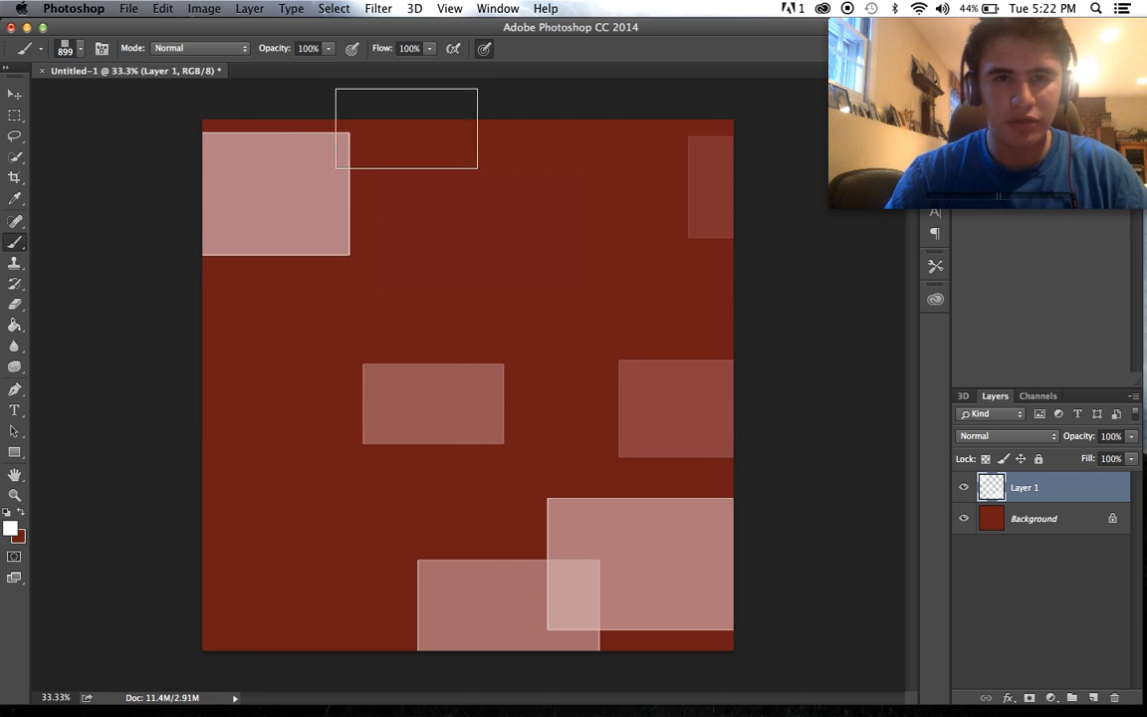
pyautogui.click(361, 350)
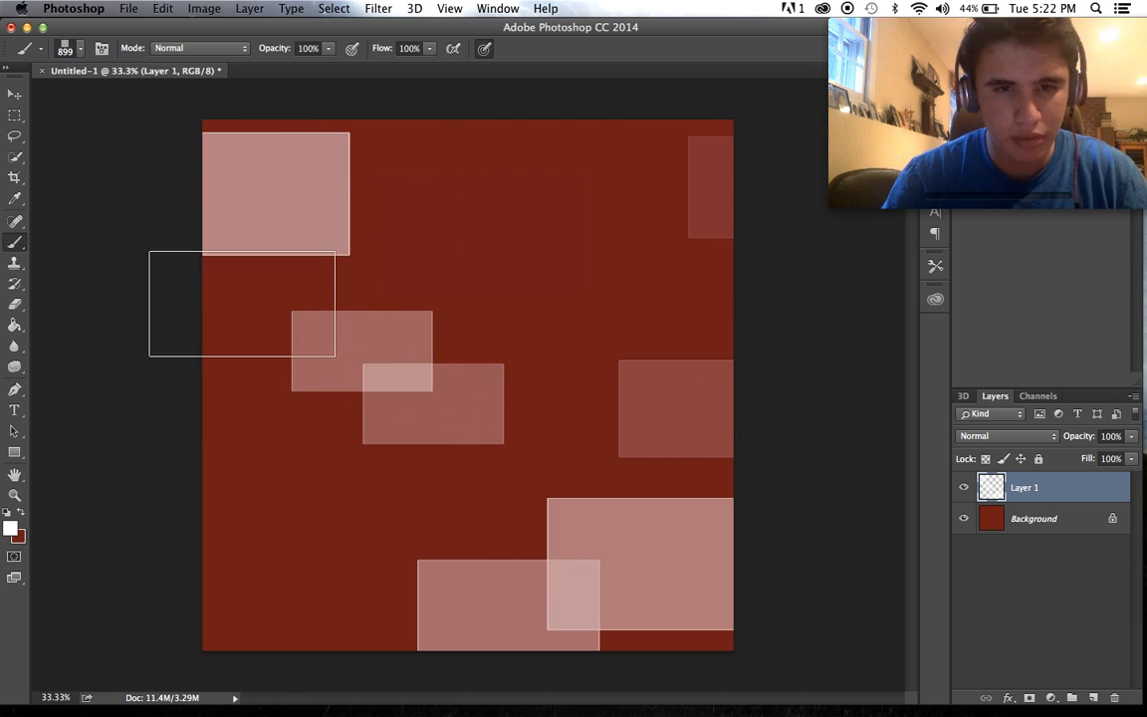
pyautogui.click(240, 304)
pyautogui.press('super+z')
pyautogui.click(243, 401)
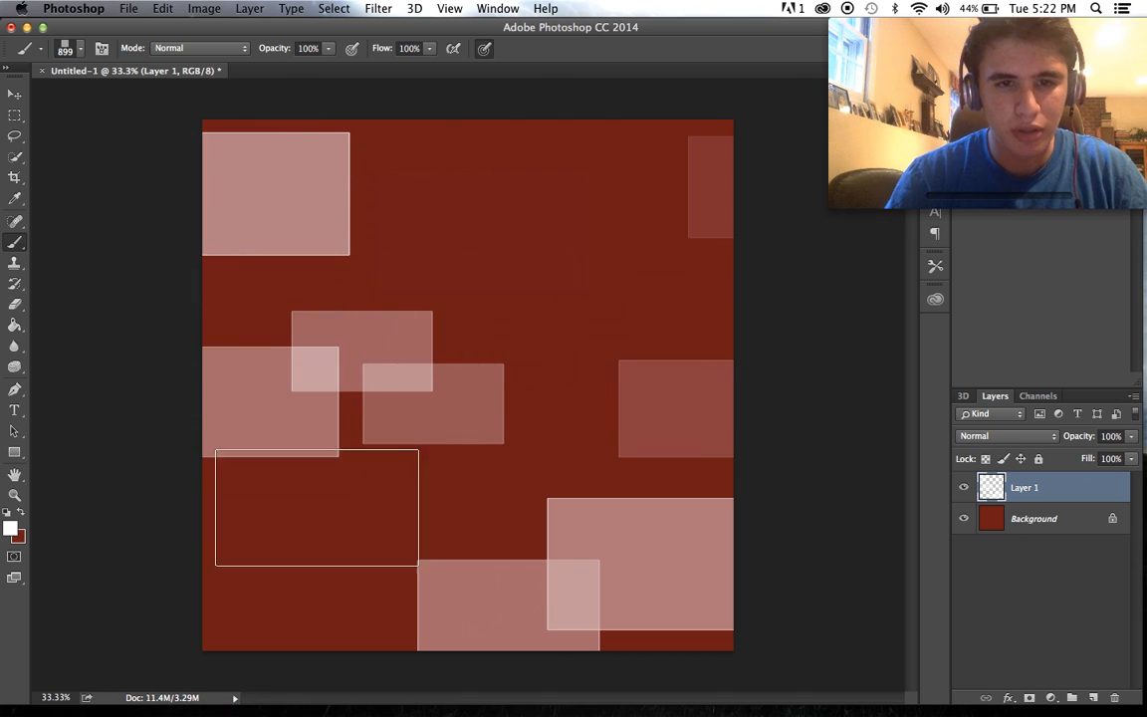
pyautogui.click(327, 519)
pyautogui.click(200, 580)
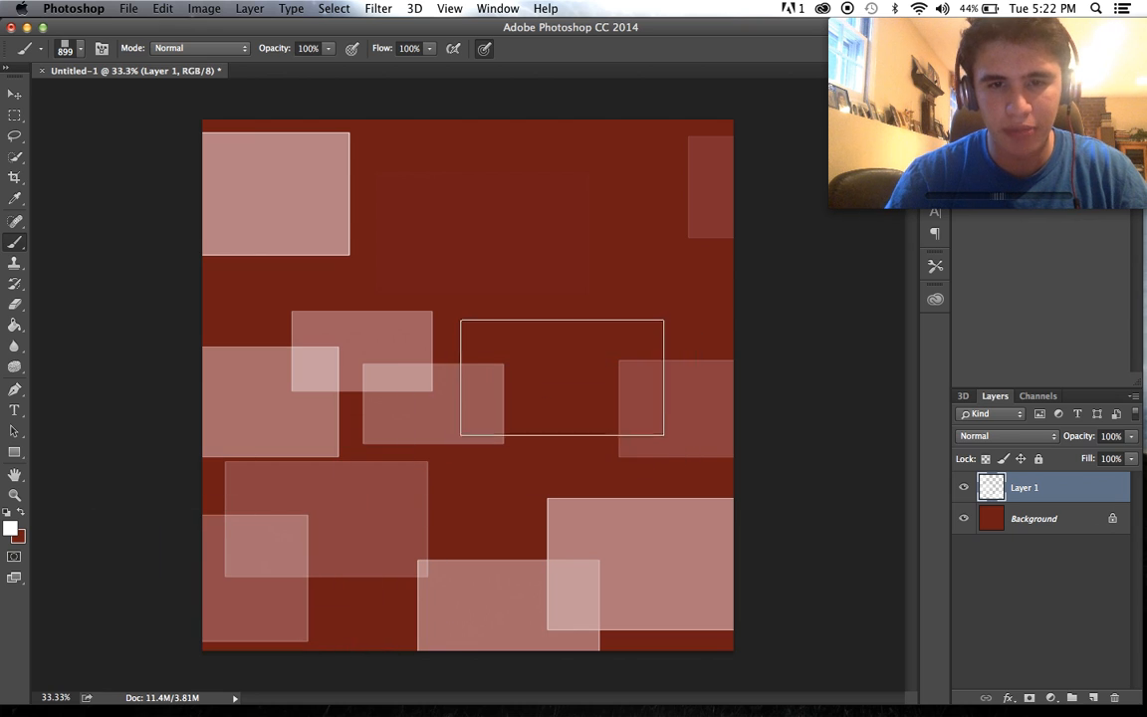
# - Fill the remaining gaps with more translucent rectangles in the centre, upper middle and along all four canvas edges
pyautogui.click(553, 354)
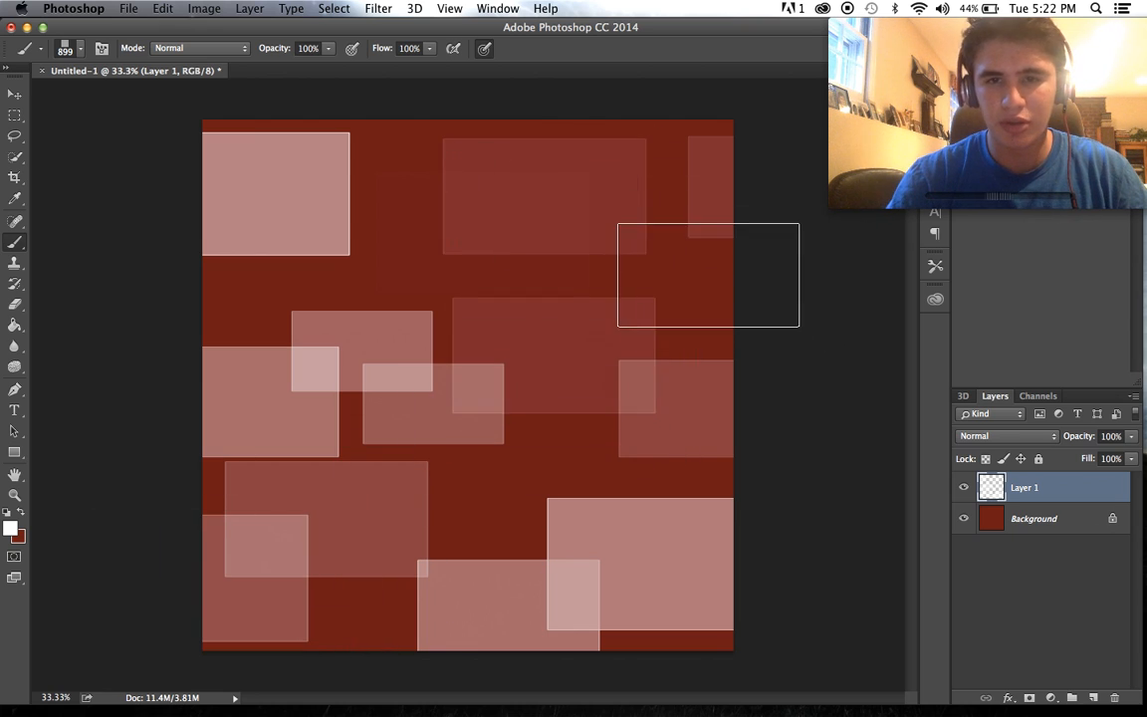
pyautogui.click(707, 275)
pyautogui.click(470, 232)
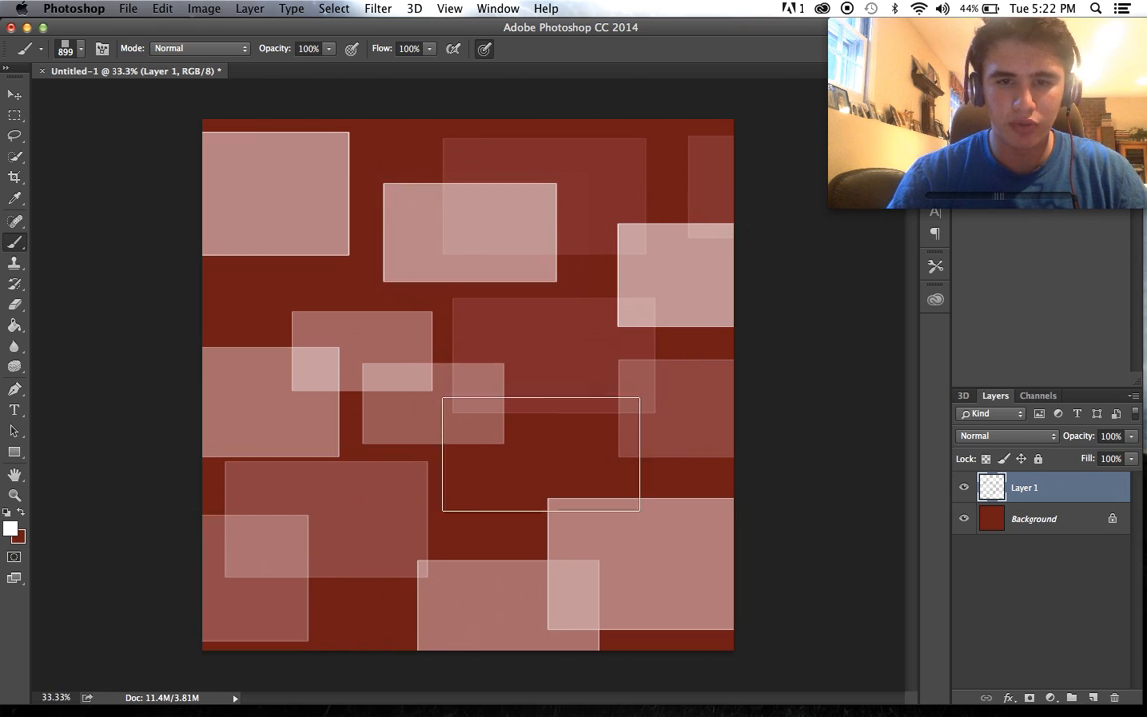
pyautogui.click(760, 467)
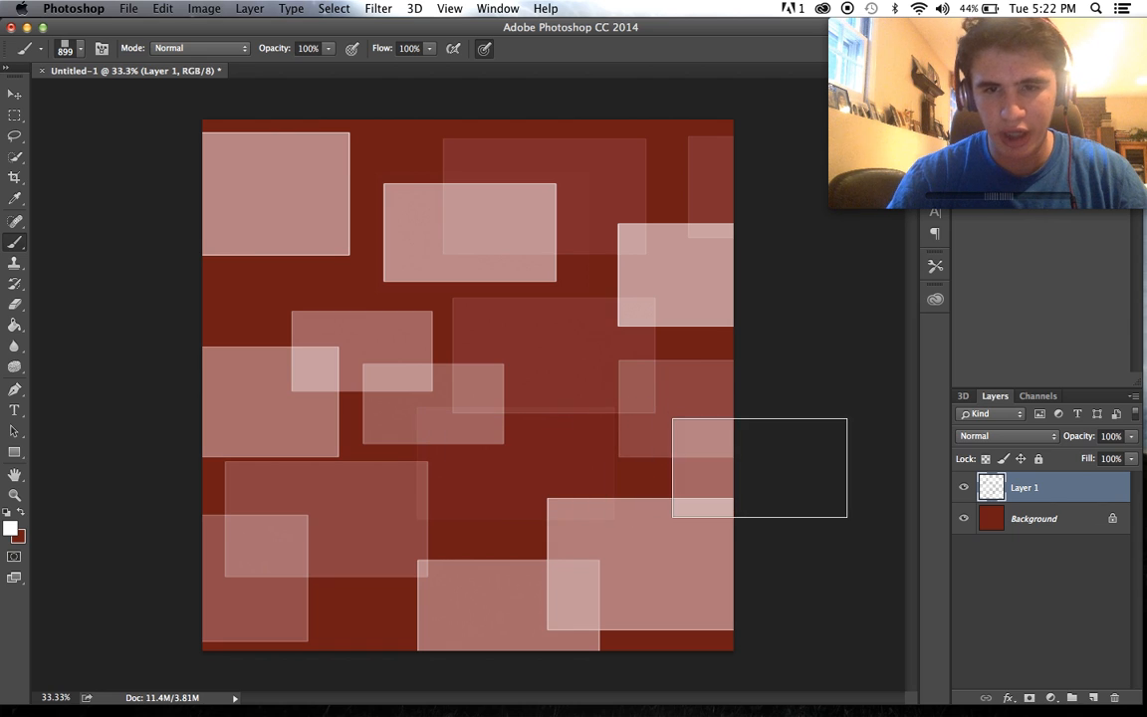
pyautogui.click(309, 653)
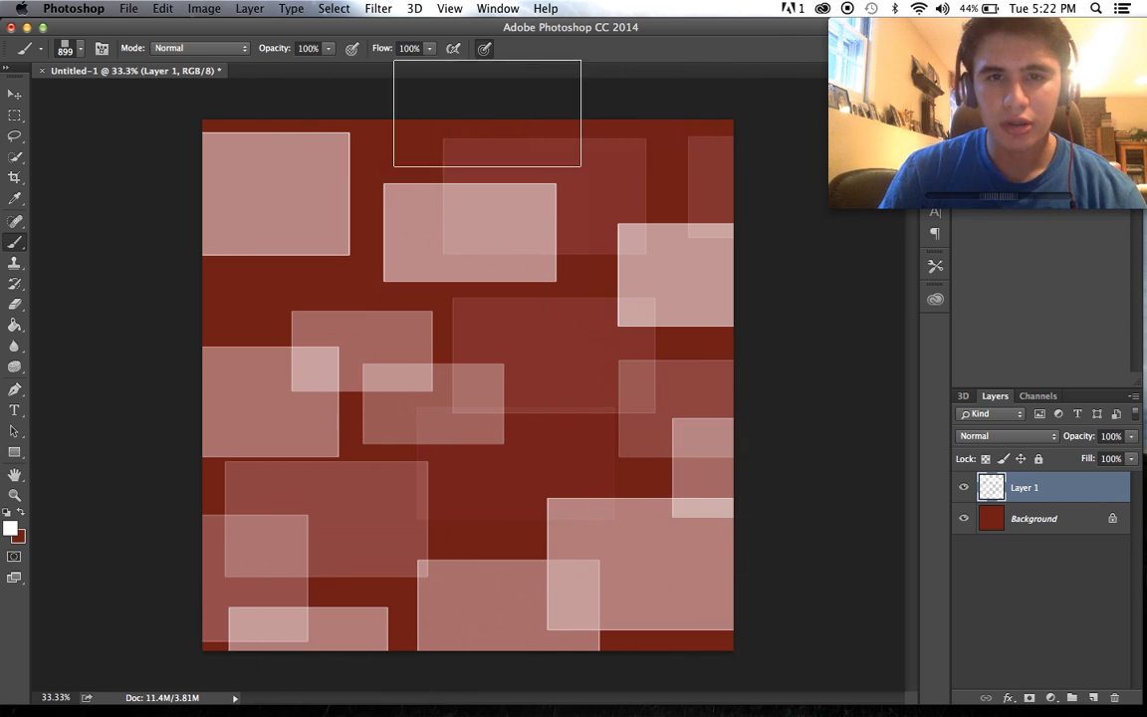
pyautogui.click(486, 109)
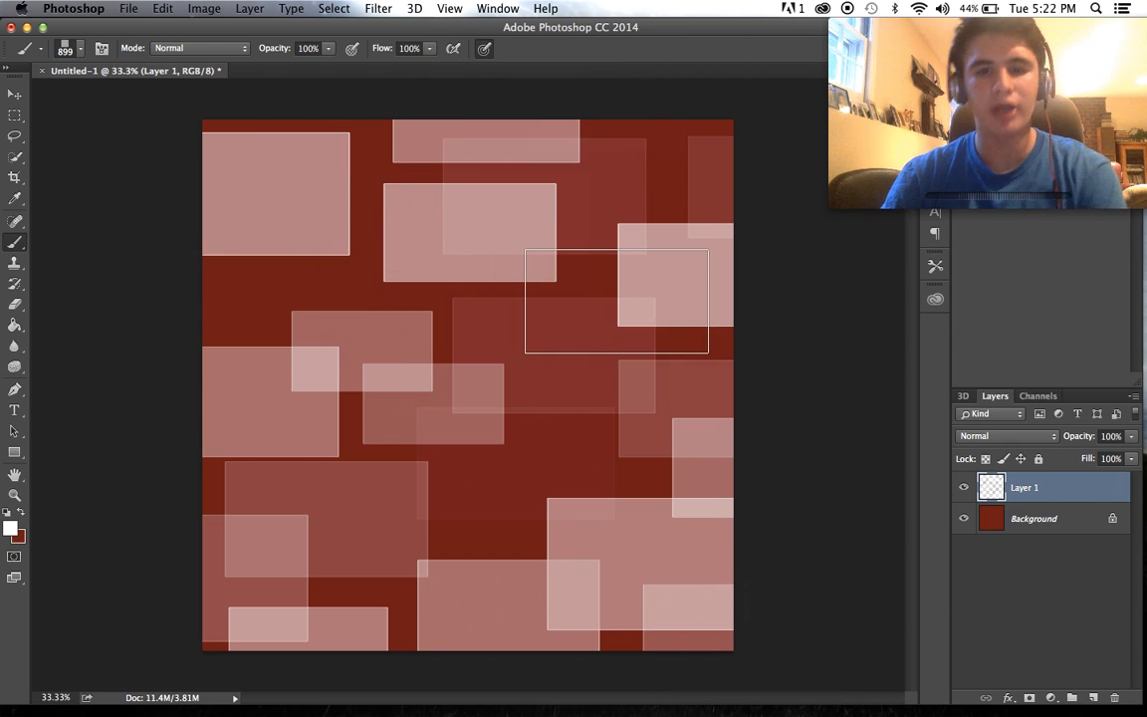
pyautogui.click(169, 258)
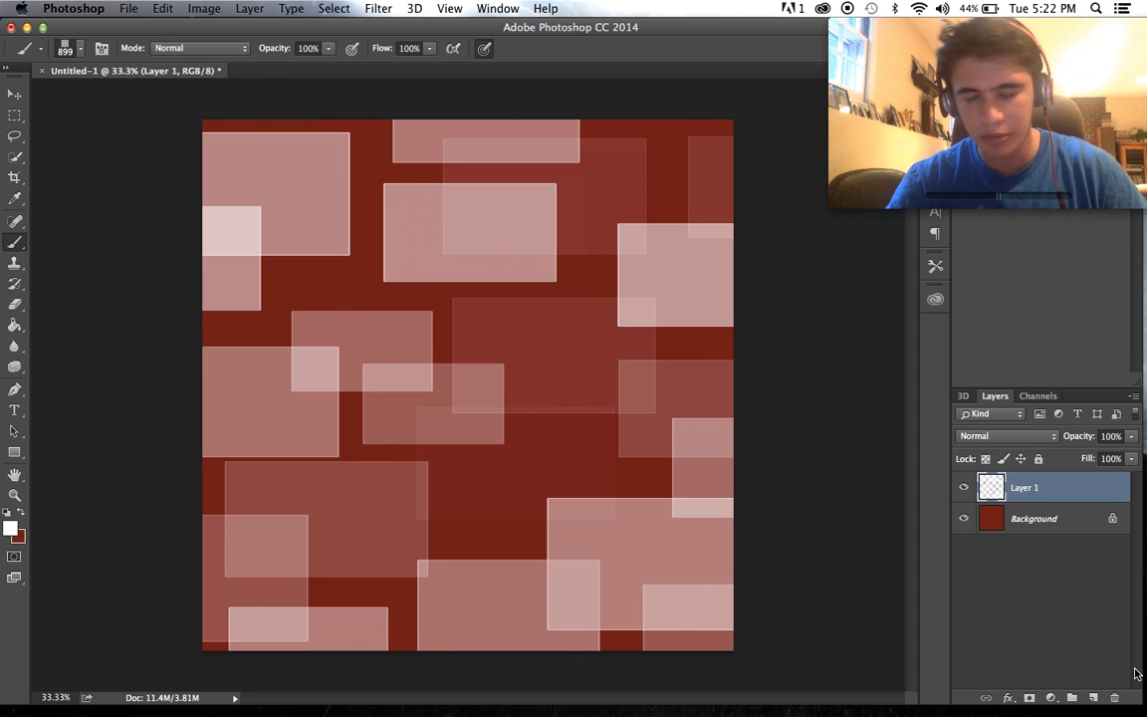
# - Add a new layer, reset the colours to black and white, and choose the 773 px grunge-textured brush enlarged to 1400 px
pyautogui.click(1094, 697)
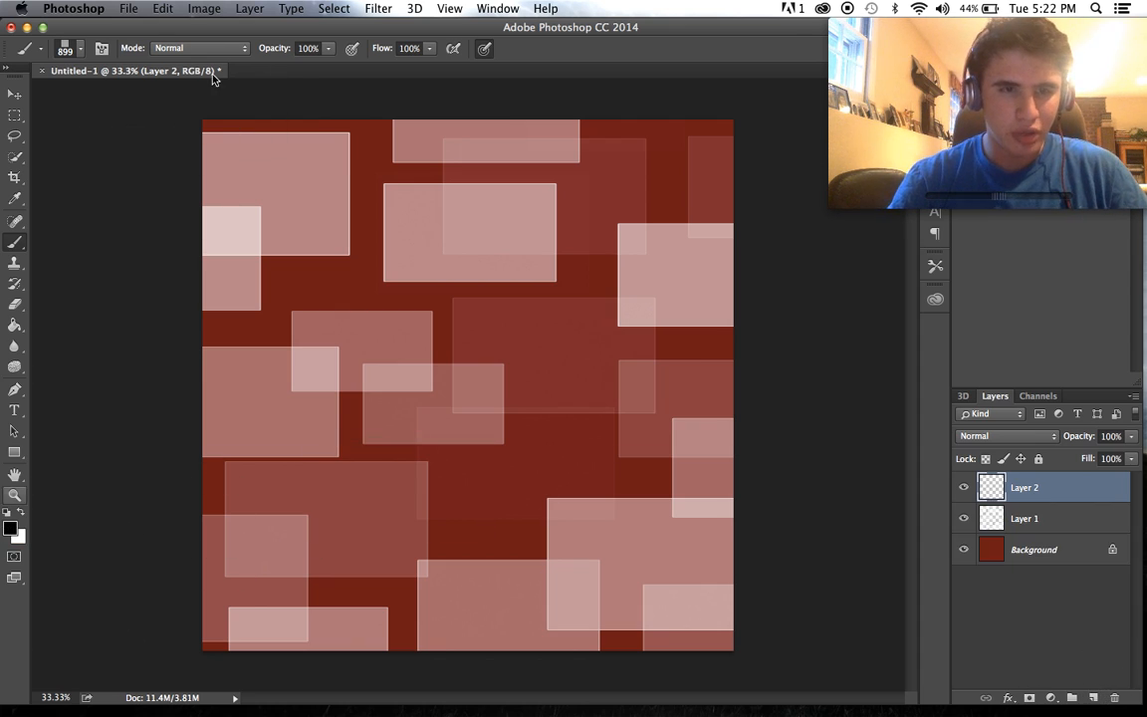
pyautogui.click(86, 49)
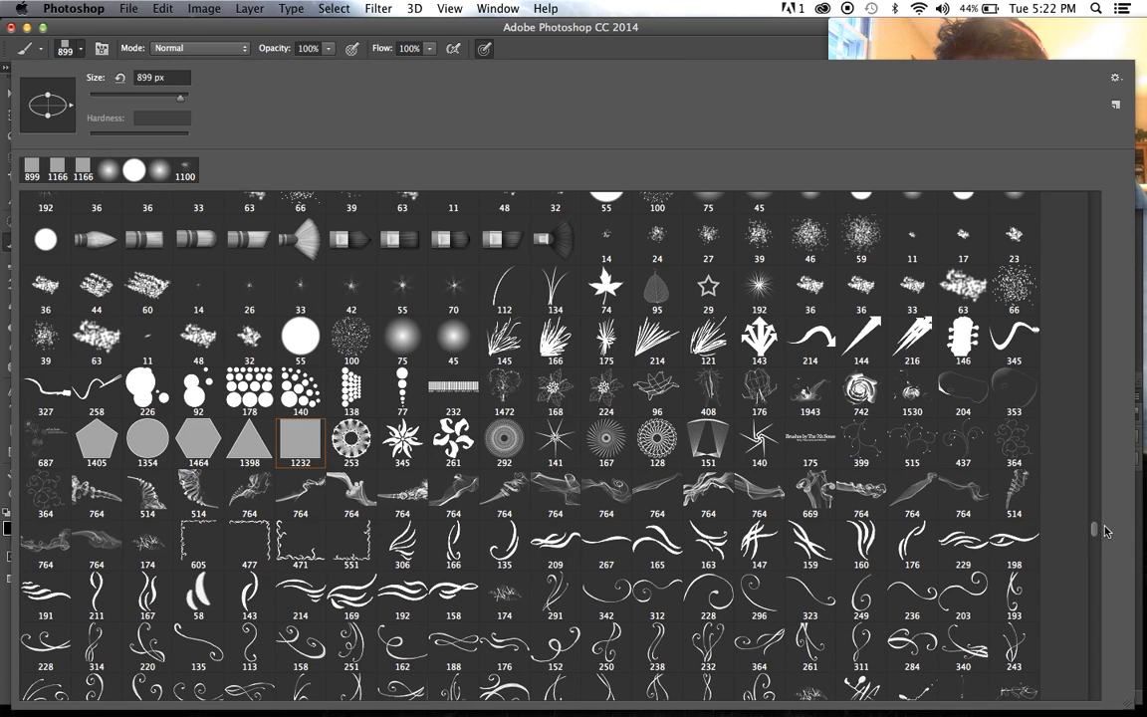
pyautogui.moveTo(1094, 532); pyautogui.dragTo(1093, 510)
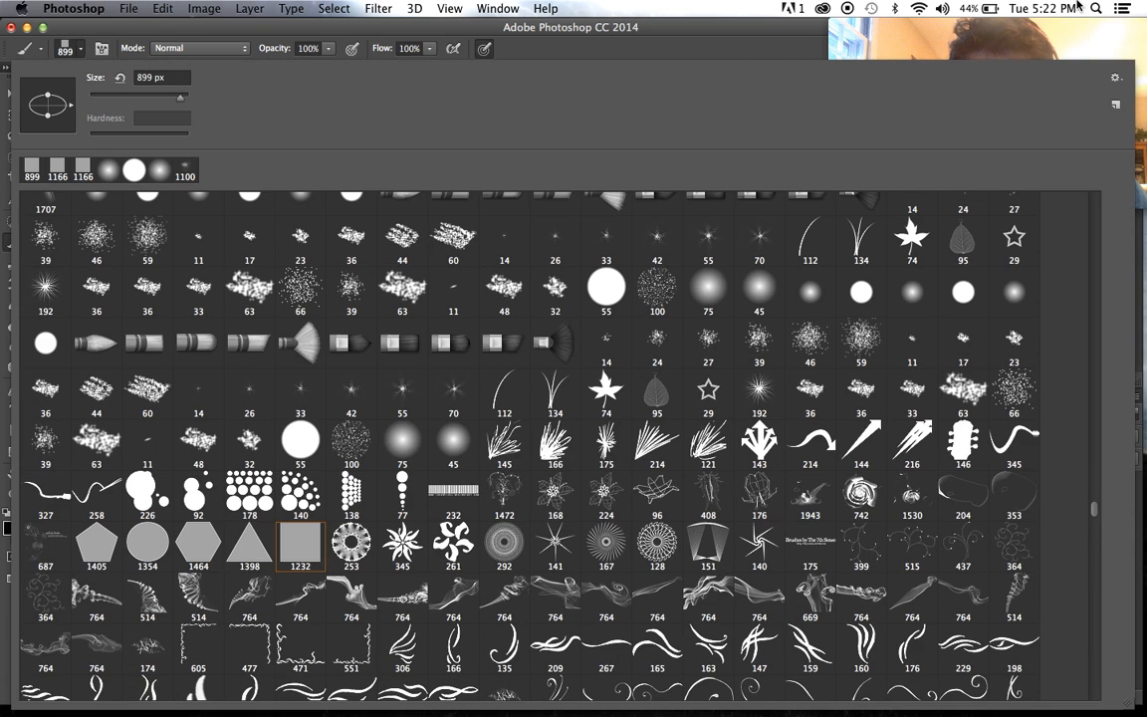
pyautogui.scroll(10, 1100, 459)
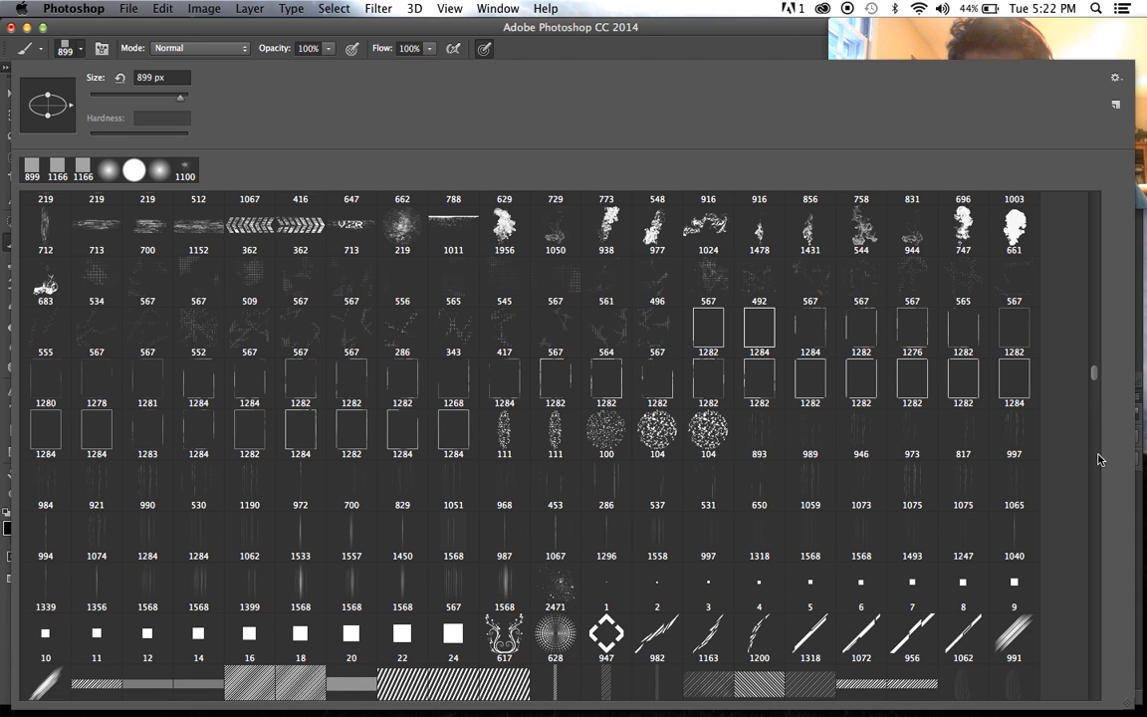
pyautogui.scroll(-15, 1093, 270)
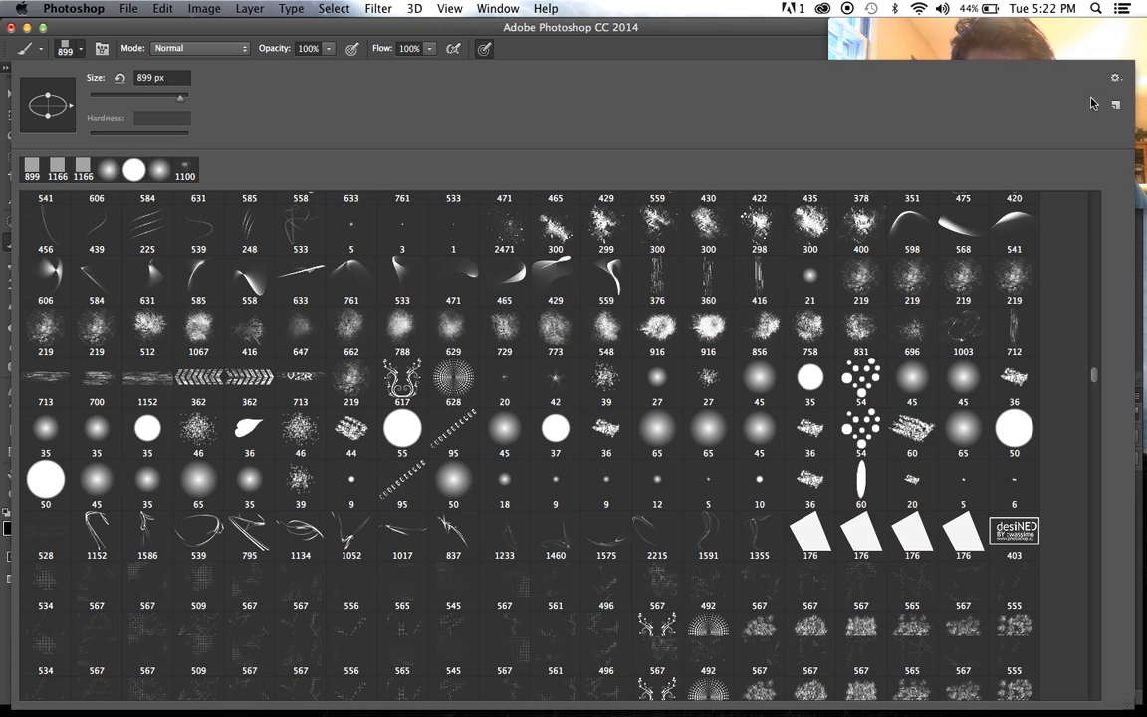
pyautogui.moveTo(1093, 595); pyautogui.dragTo(1085, 169)
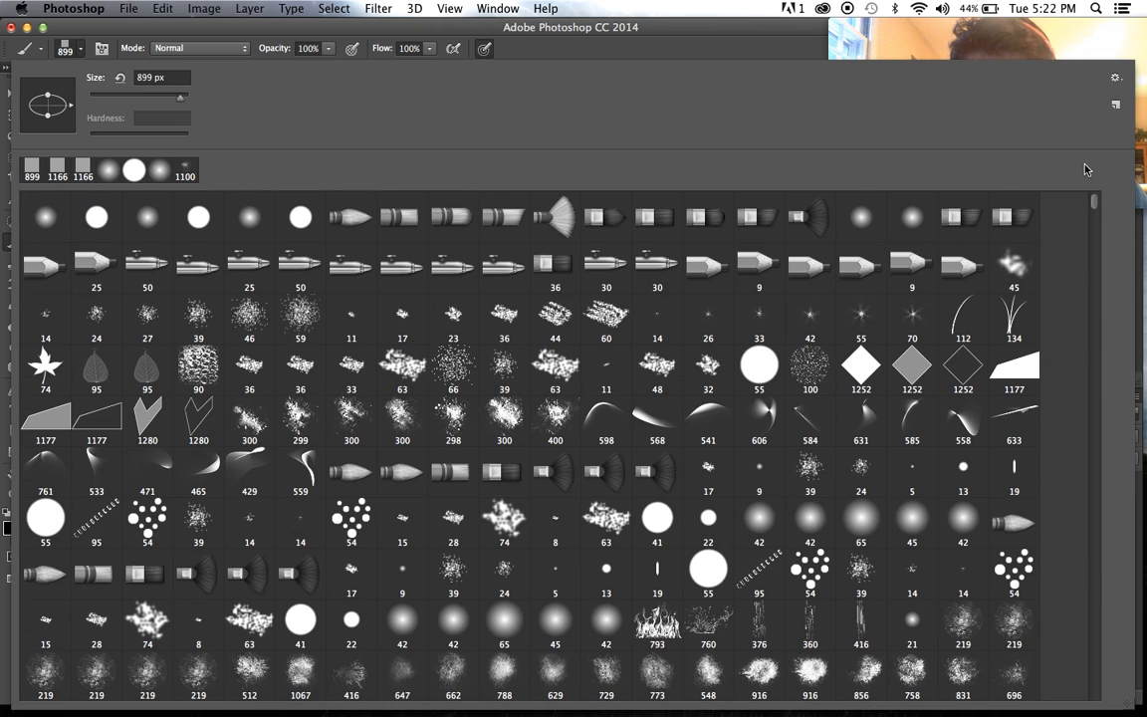
pyautogui.click(454, 674)
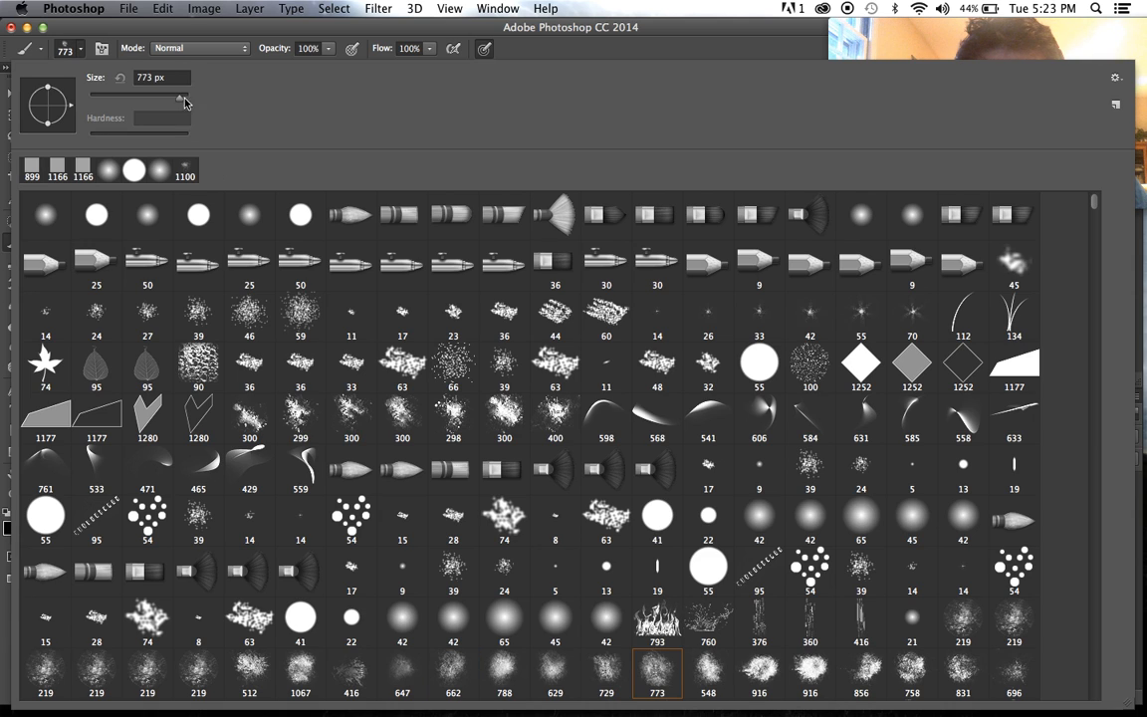
pyautogui.press('Return')
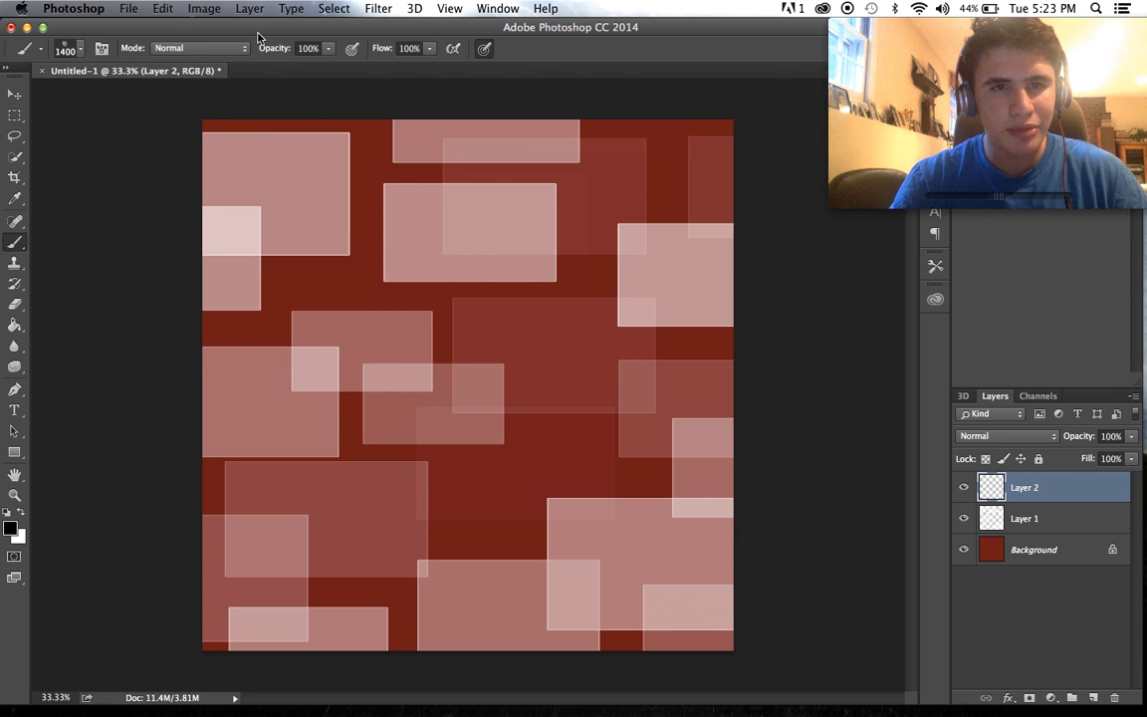
# - Check the shape dynamics settings of the grunge brush
pyautogui.click(1061, 144)
pyautogui.moveTo(1060, 144); pyautogui.dragTo(1121, 434)
pyautogui.click(950, 150)
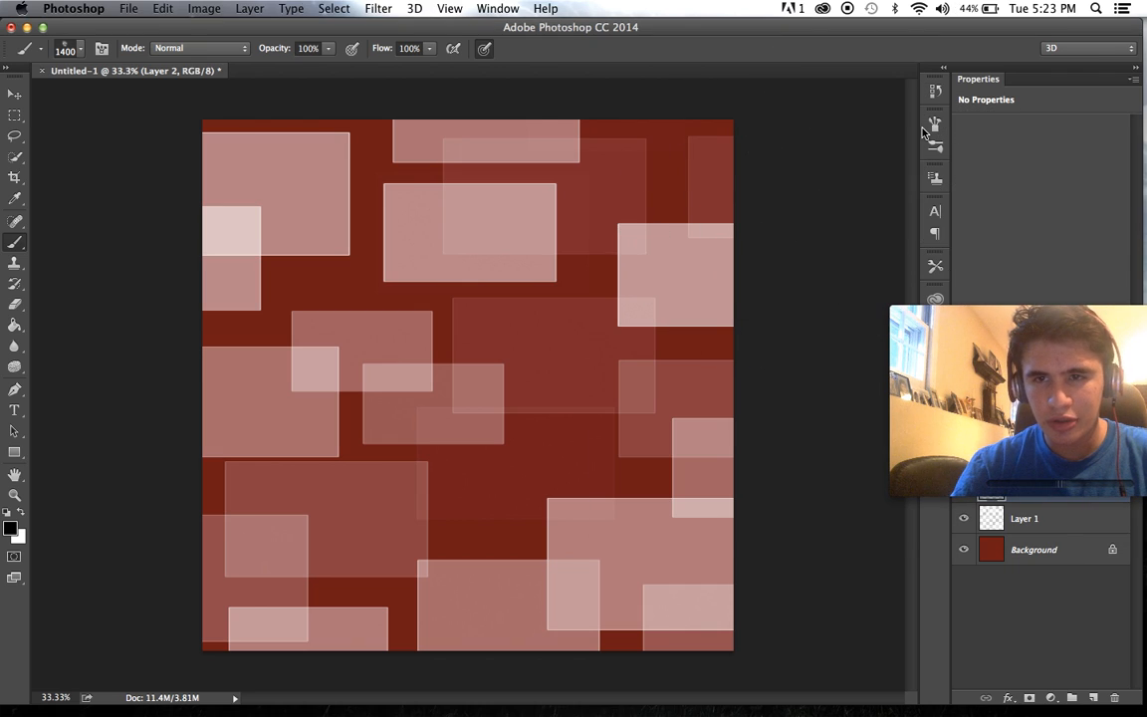
pyautogui.click(926, 127)
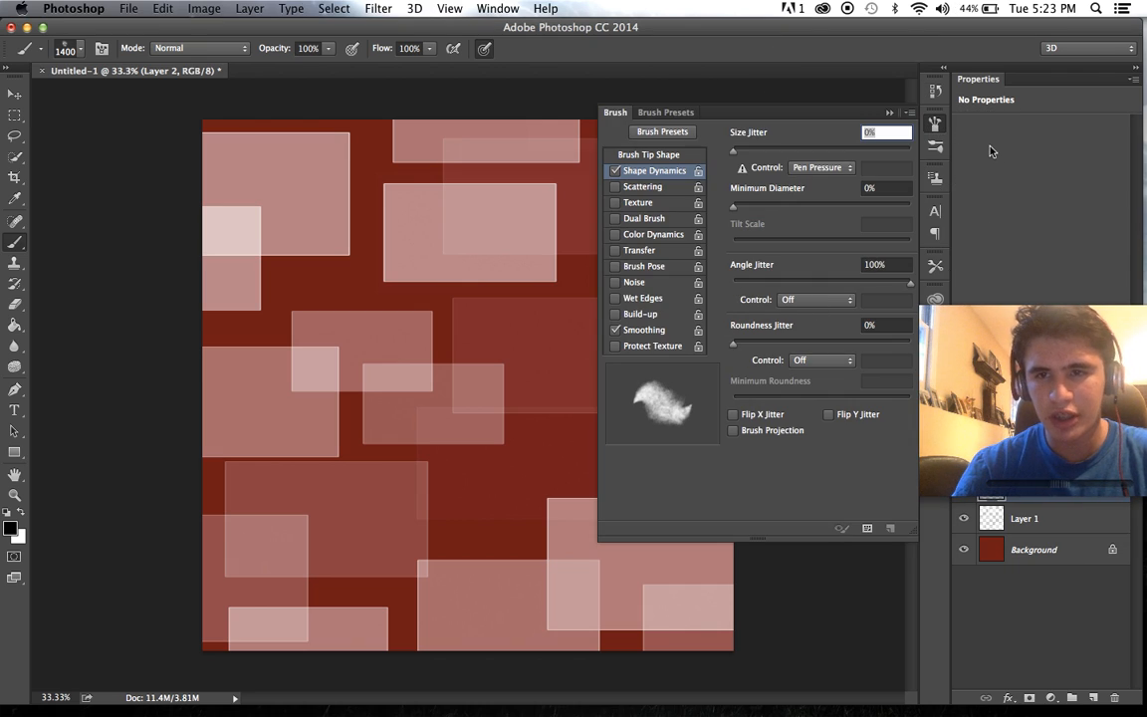
pyautogui.click(940, 127)
pyautogui.moveTo(983, 393); pyautogui.dragTo(914, 92)
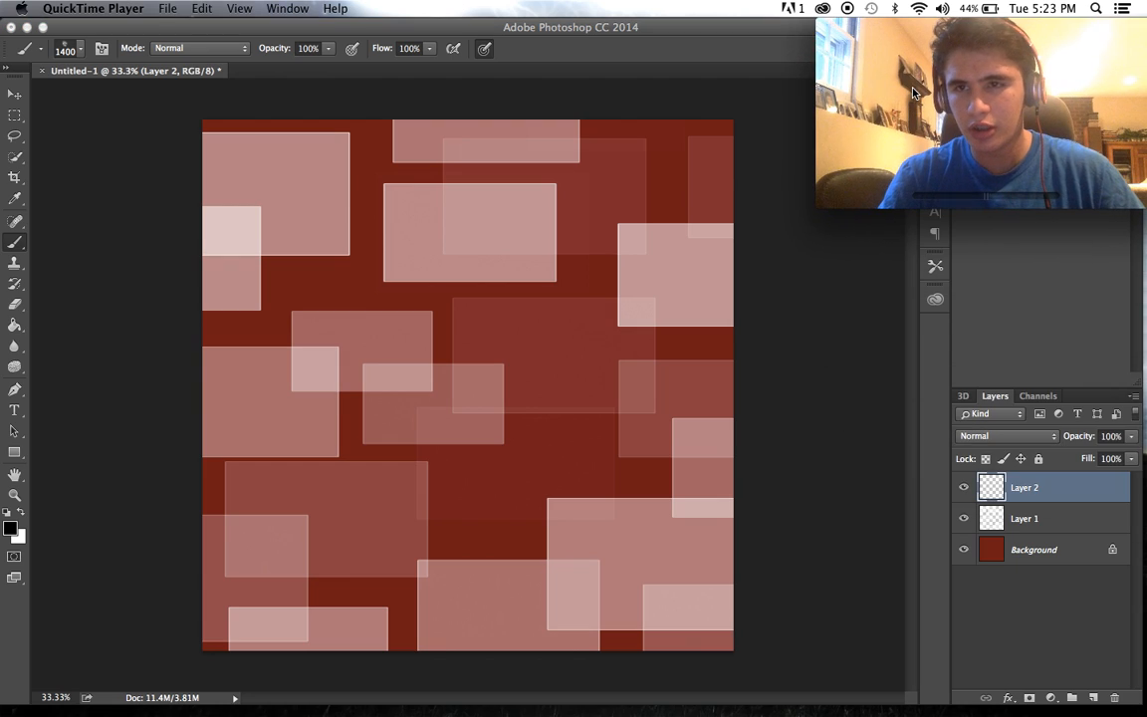
# - Stamp black grunge texture across the whole canvas on the new layer
pyautogui.click(356, 436)
pyautogui.click(311, 366)
pyautogui.moveTo(478, 327)
pyautogui.mouseDown()
pyautogui.moveTo(492, 332)
pyautogui.moveTo(338, 64)
pyautogui.moveTo(103, 179)
pyautogui.moveTo(307, 474)
pyautogui.moveTo(193, 601)
pyautogui.moveTo(525, 577)
pyautogui.moveTo(444, 590)
pyautogui.moveTo(636, 430)
pyautogui.moveTo(754, 627)
pyautogui.moveTo(686, 307)
pyautogui.moveTo(709, 273)
pyautogui.moveTo(568, 87)
pyautogui.moveTo(503, 82)
pyautogui.mouseUp()
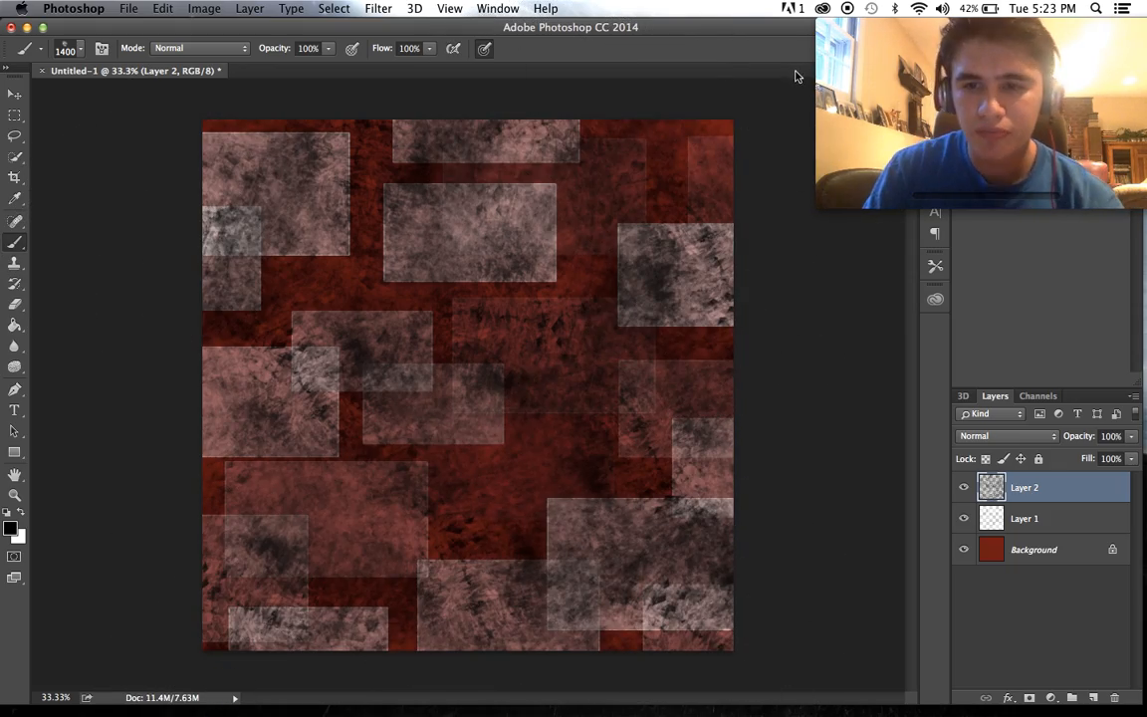
# - Move the grunge texture layer below the rectangles layer and set the rectangles layer's opacity to 50%
pyautogui.scroll(-2, 614, 614)
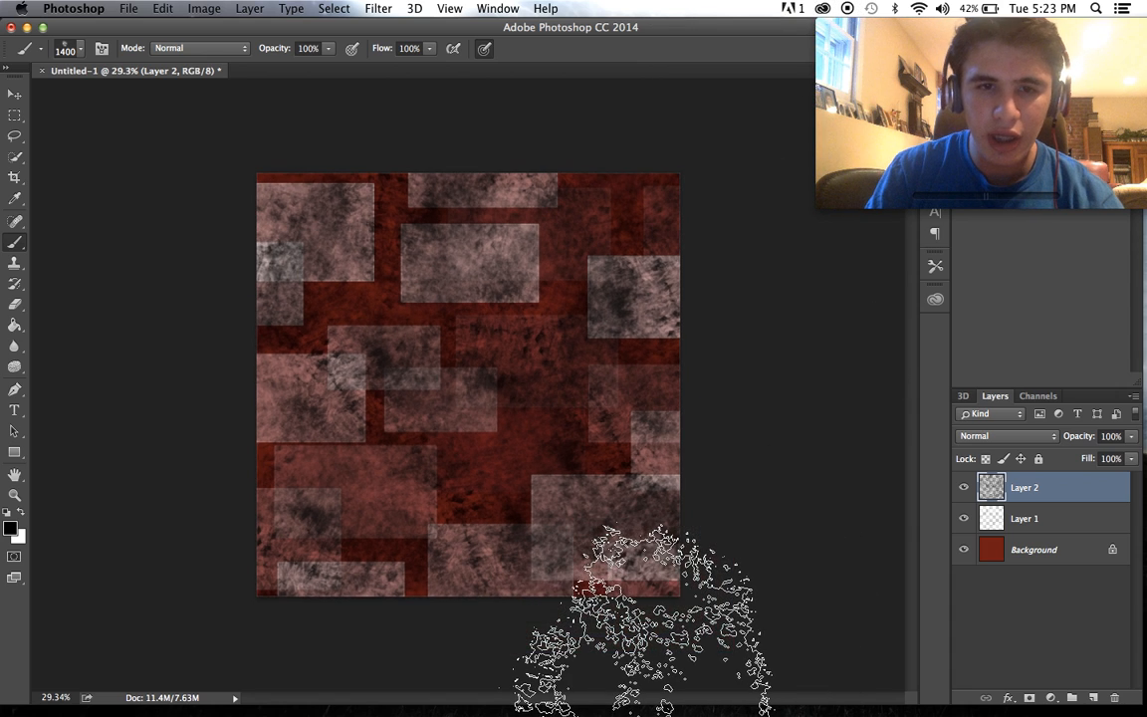
pyautogui.moveTo(1055, 488); pyautogui.dragTo(1047, 527)
pyautogui.scroll(3, 794, 461)
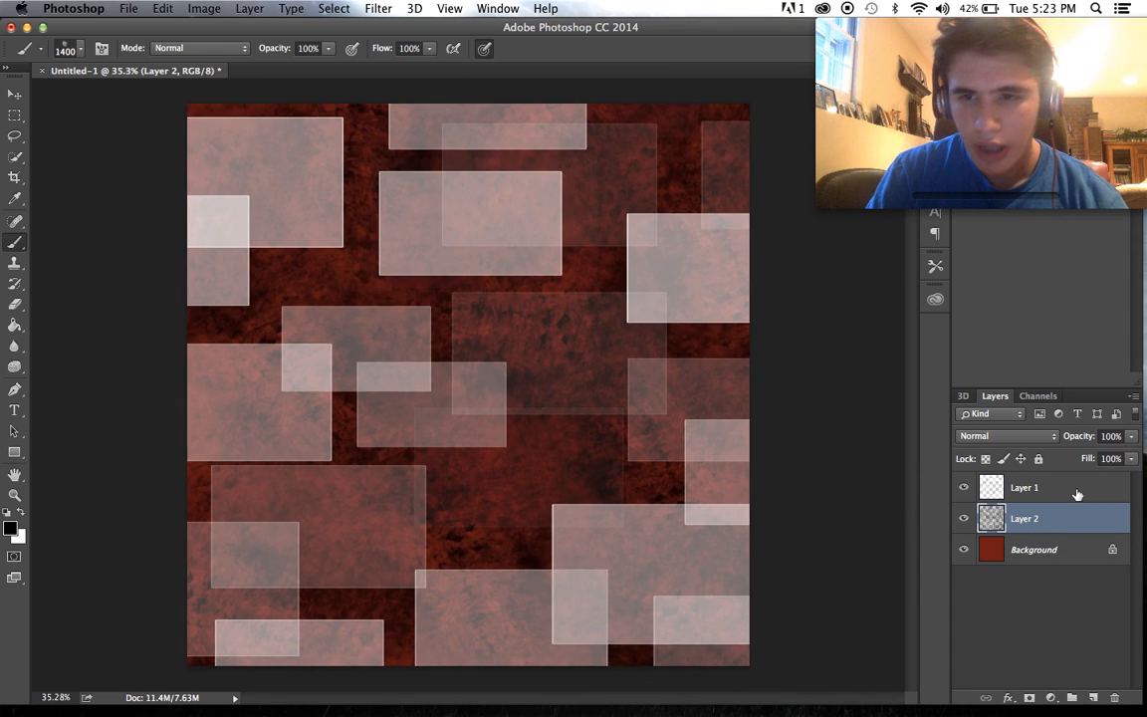
pyautogui.click(1077, 488)
pyautogui.moveTo(1104, 455); pyautogui.dragTo(1095, 456)
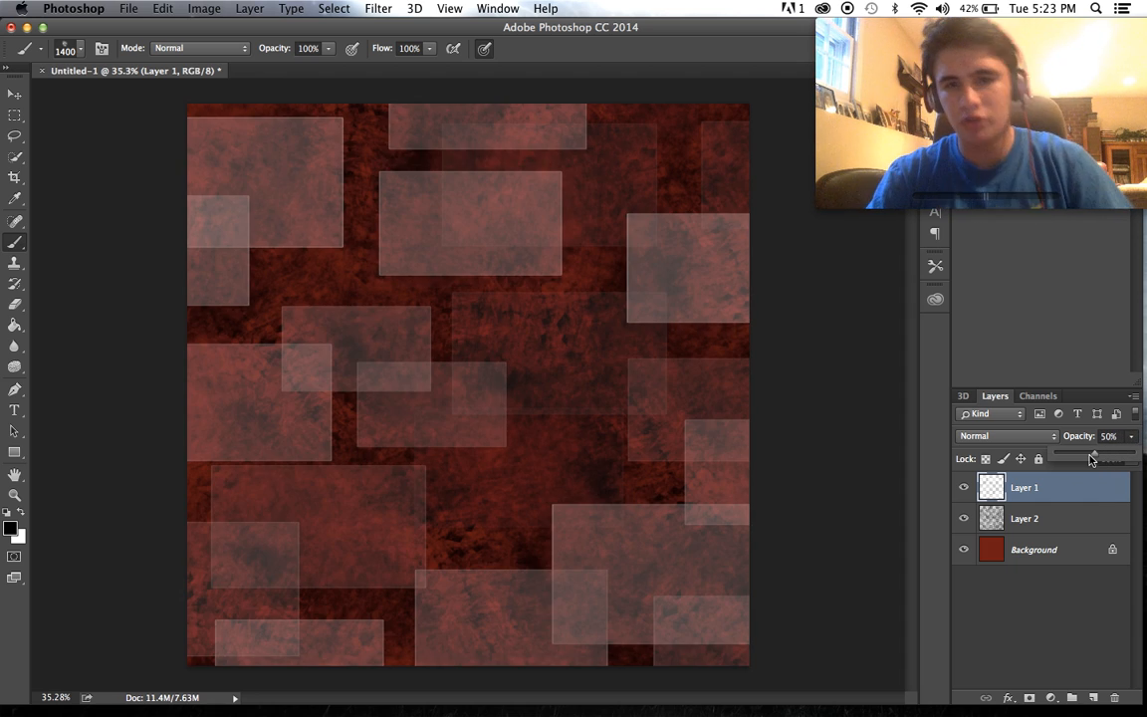
# - Set the grunge texture layer's blend mode to Soft Light
pyautogui.click(1027, 509)
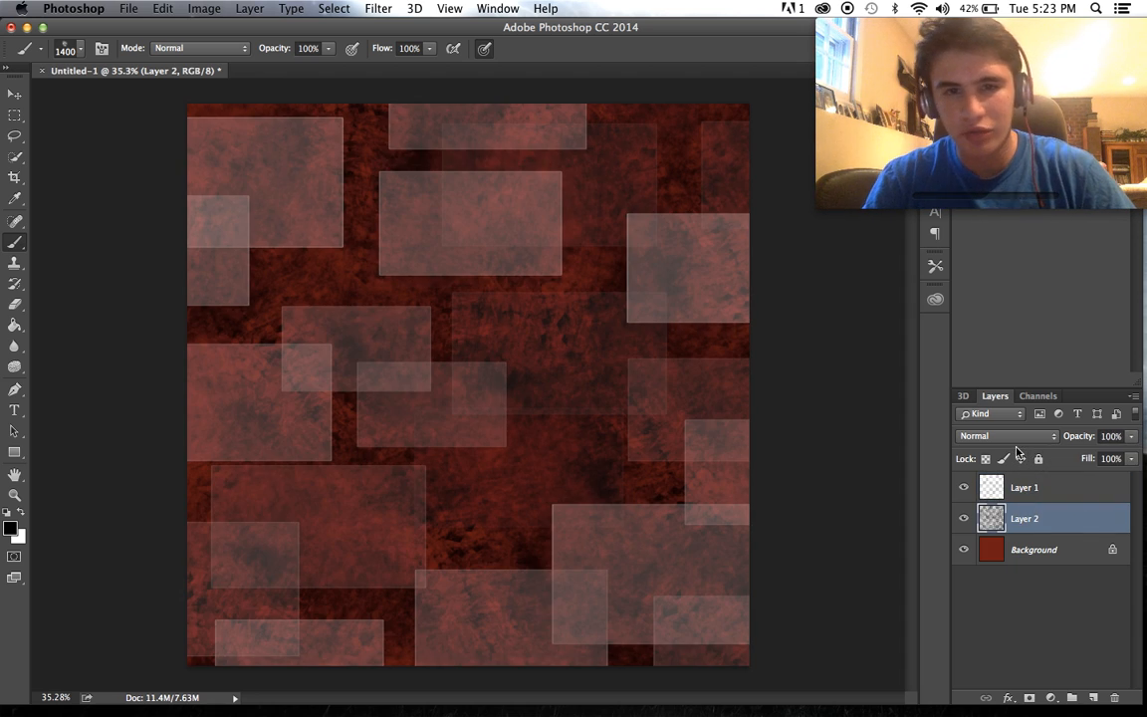
pyautogui.click(1008, 436)
pyautogui.click(991, 620)
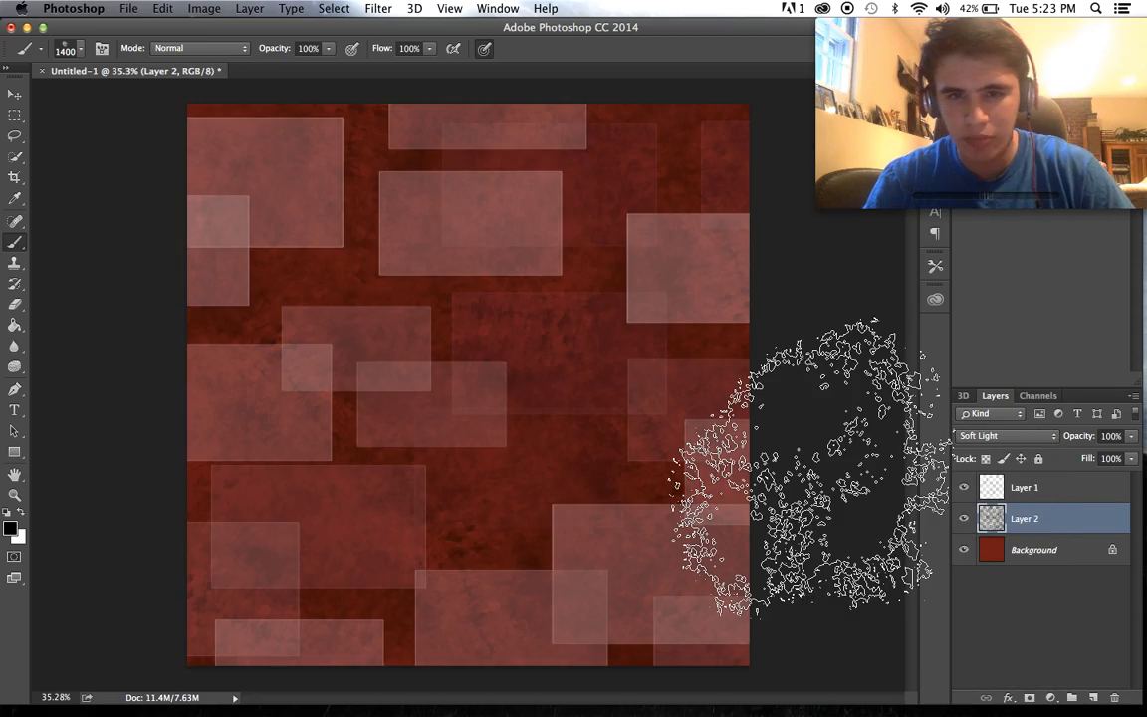
# - Stamp more black grunge texture over the canvas on the Soft Light layer to darken the background
pyautogui.scroll(3, 794, 474)
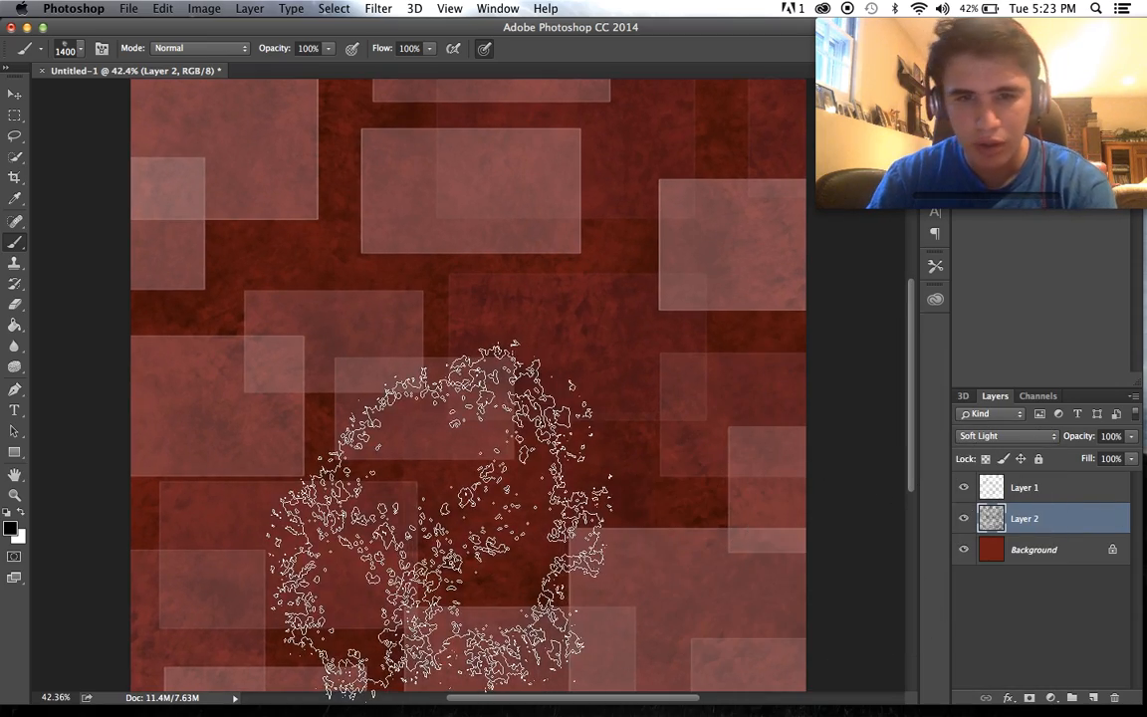
pyautogui.scroll(-3, 390, 409)
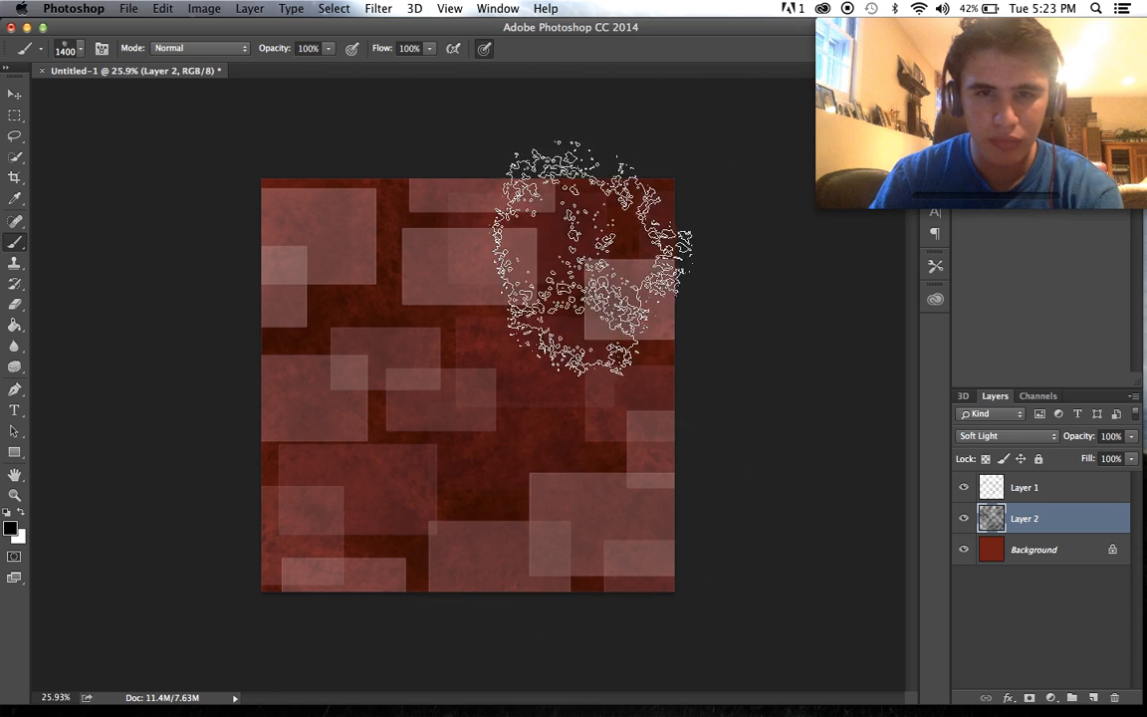
pyautogui.scroll(3, 655, 525)
pyautogui.scroll(1, 724, 528)
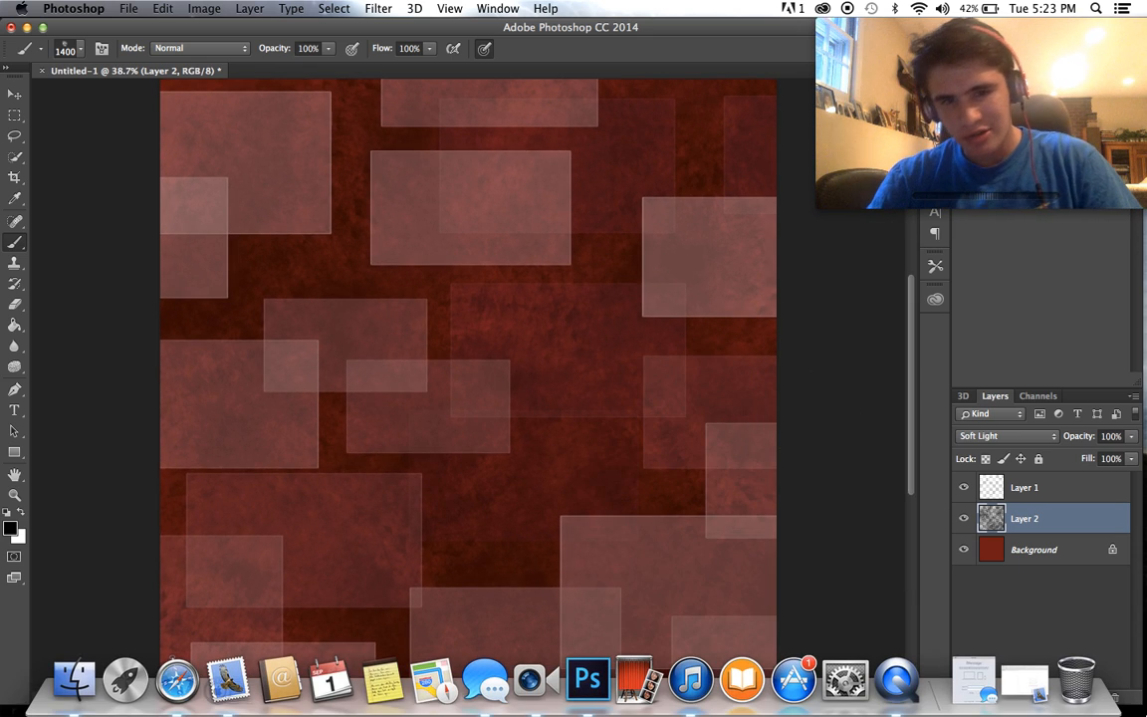
pyautogui.scroll(-1, 837, 573)
pyautogui.scroll(1, 833, 567)
pyautogui.scroll(-1, 834, 568)
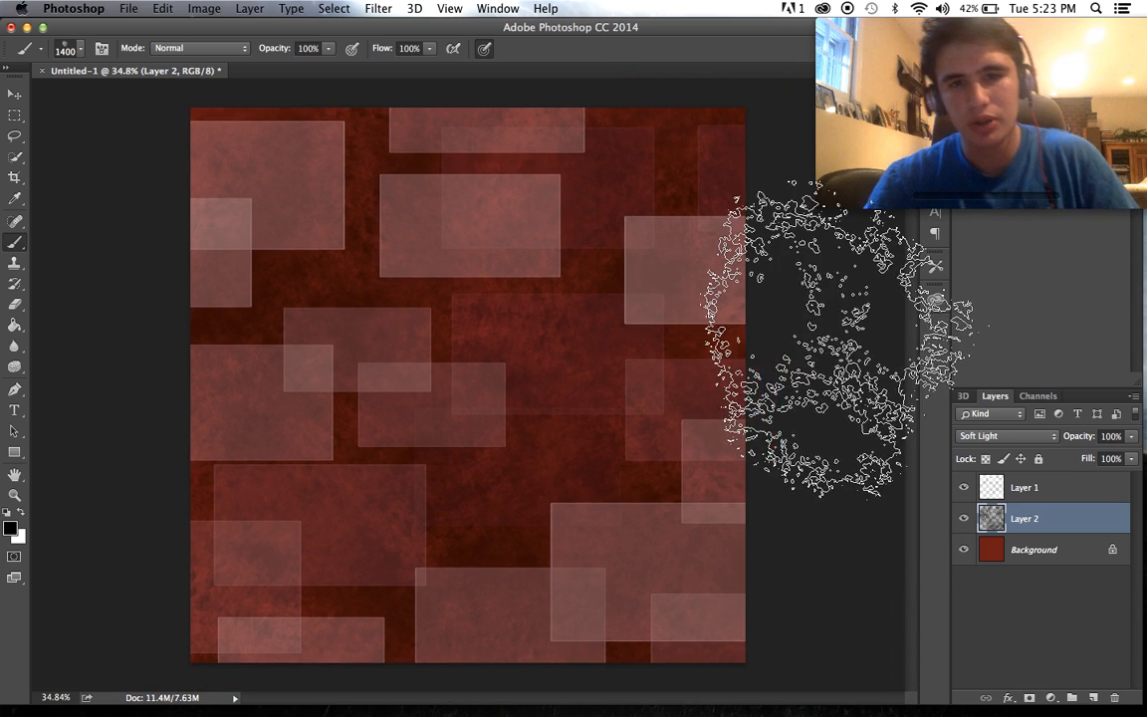
# - On Layer 1, stamp three more white rectangles with the 899 px square brush at the lower centre, upper centre and upper-right corner
pyautogui.click(1070, 488)
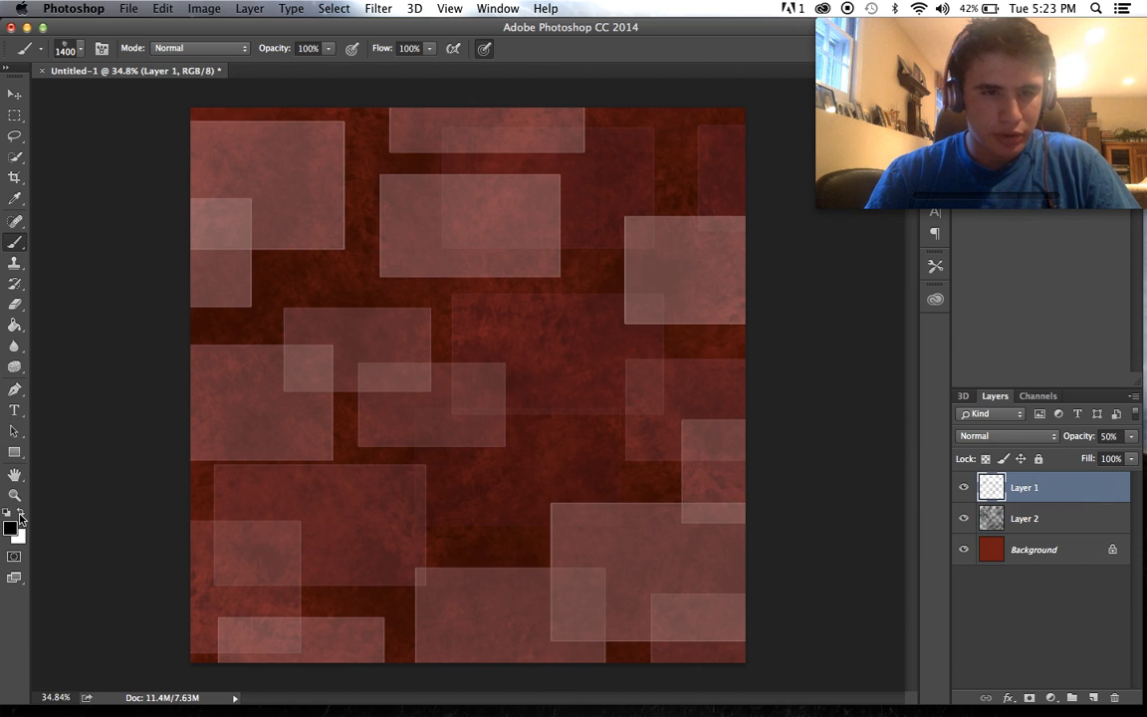
pyautogui.click(72, 51)
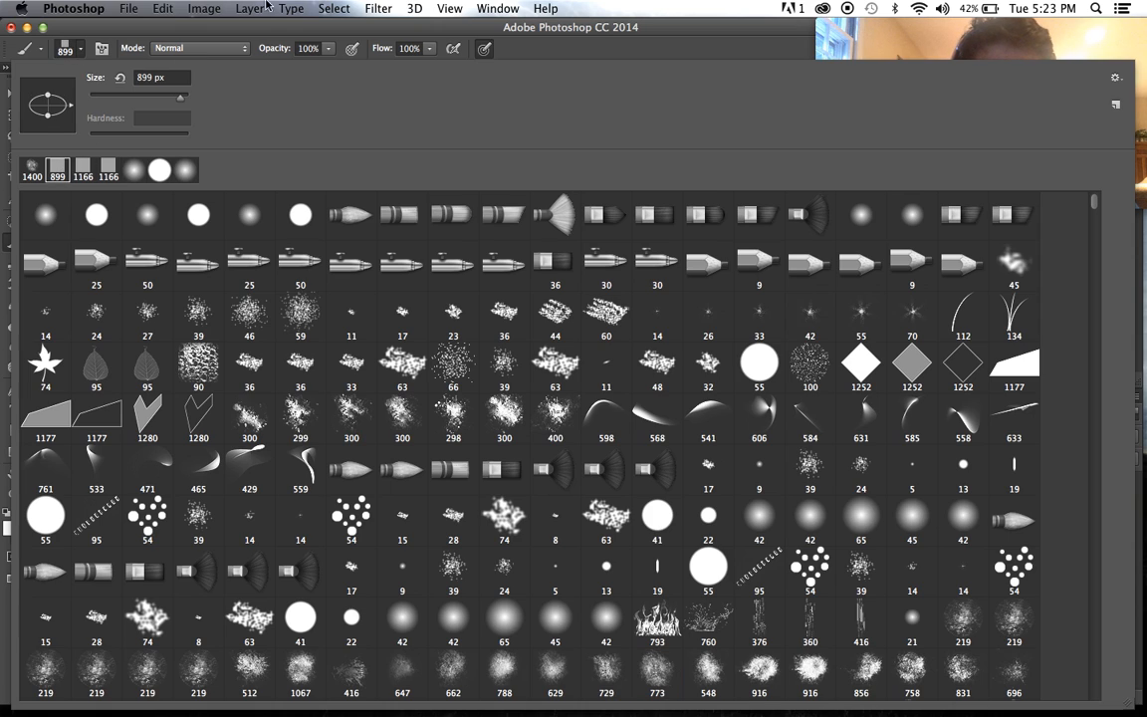
pyautogui.click(249, 30)
pyautogui.click(485, 485)
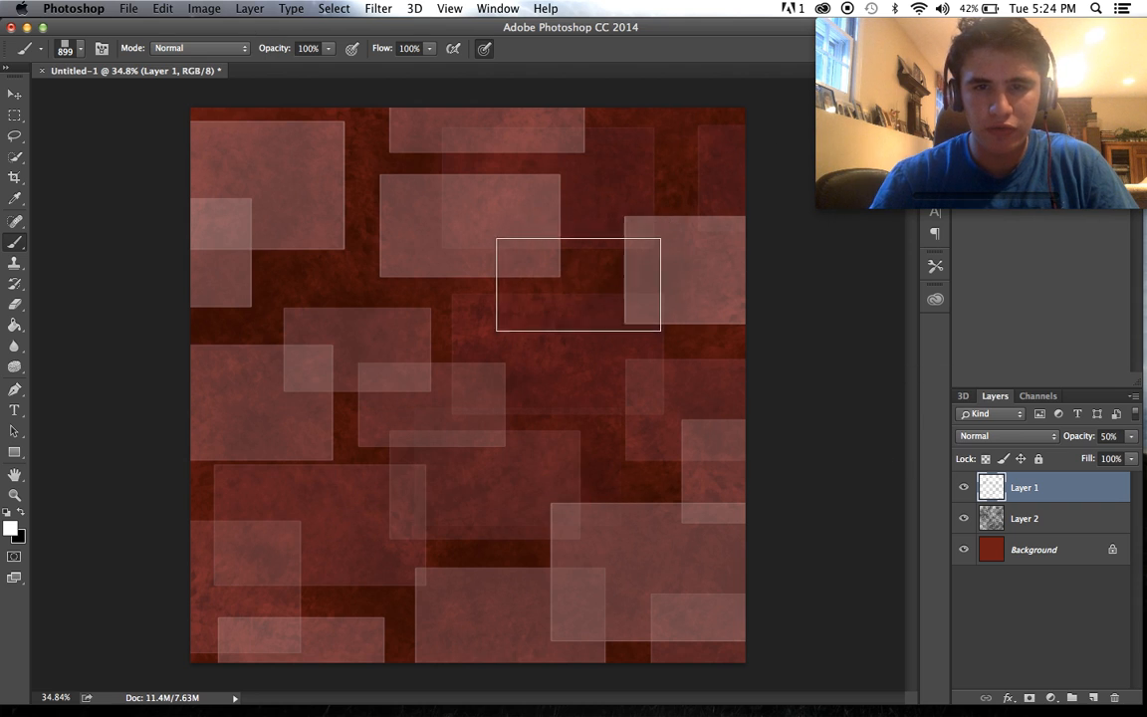
pyautogui.click(577, 284)
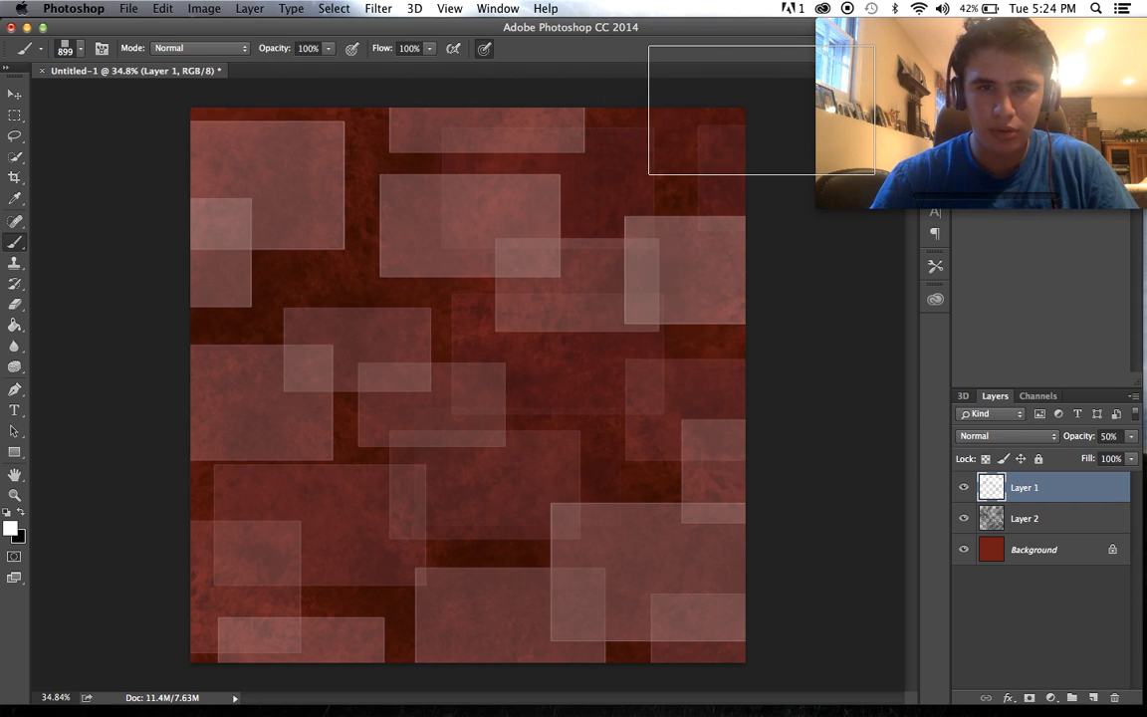
pyautogui.click(726, 111)
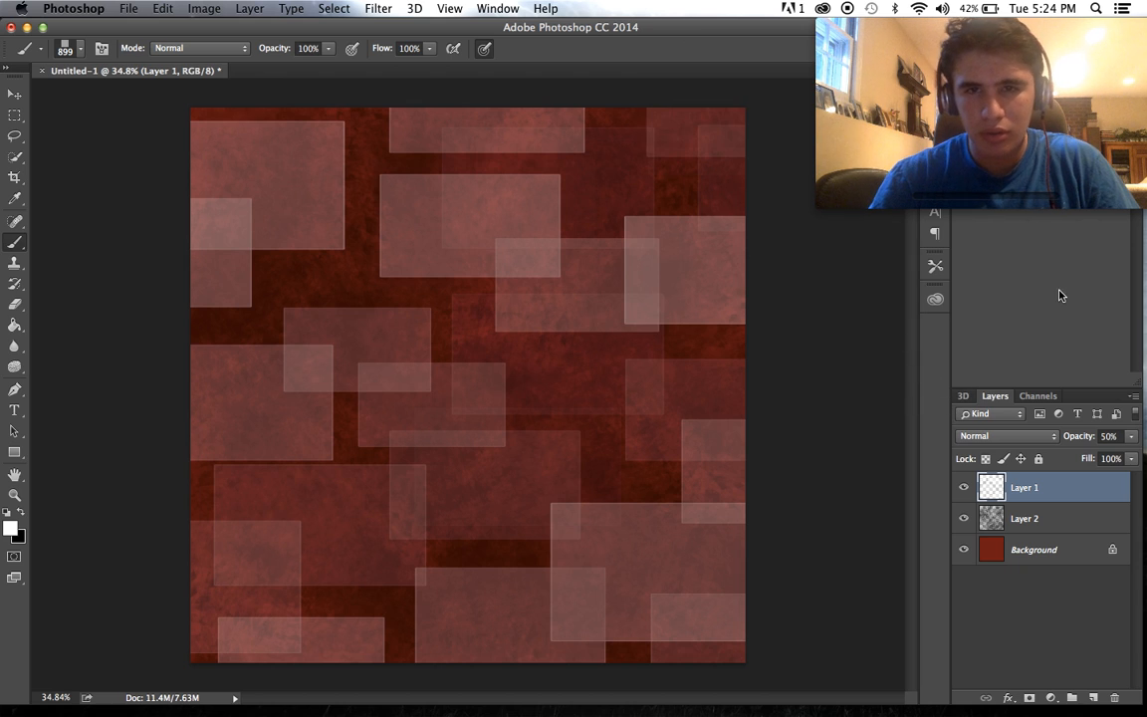
# - Set the rectangles layer's opacity to 54%
pyautogui.click(1130, 437)
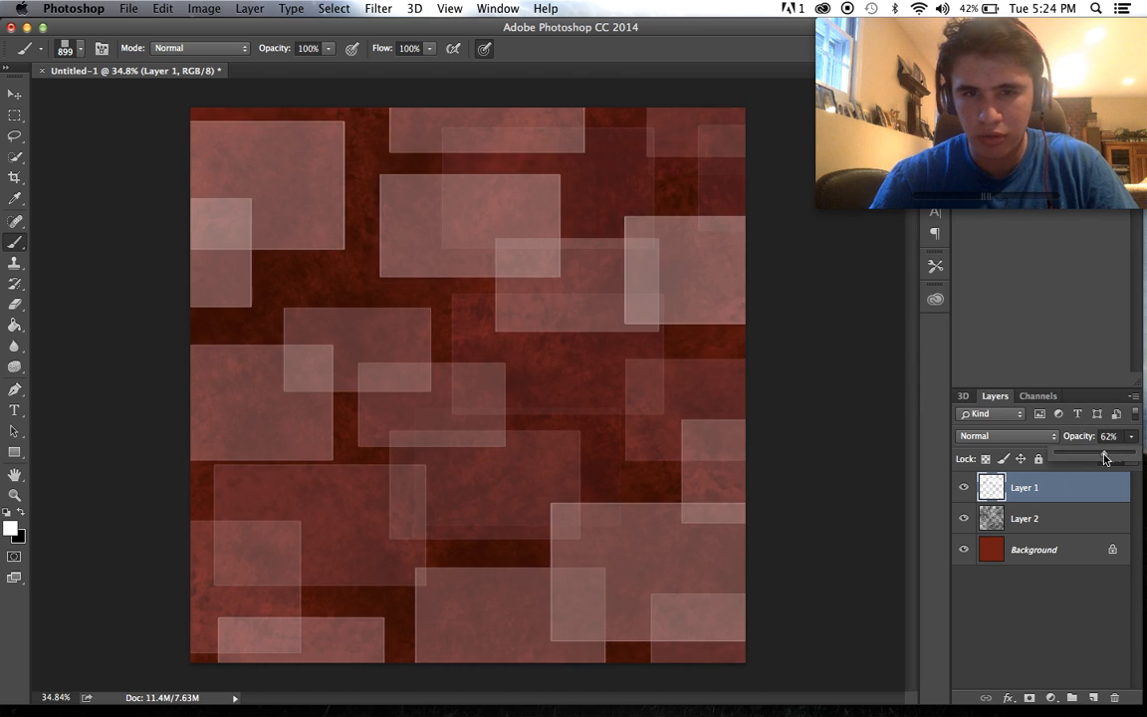
pyautogui.scroll(-3, 716, 459)
pyautogui.scroll(4, 716, 459)
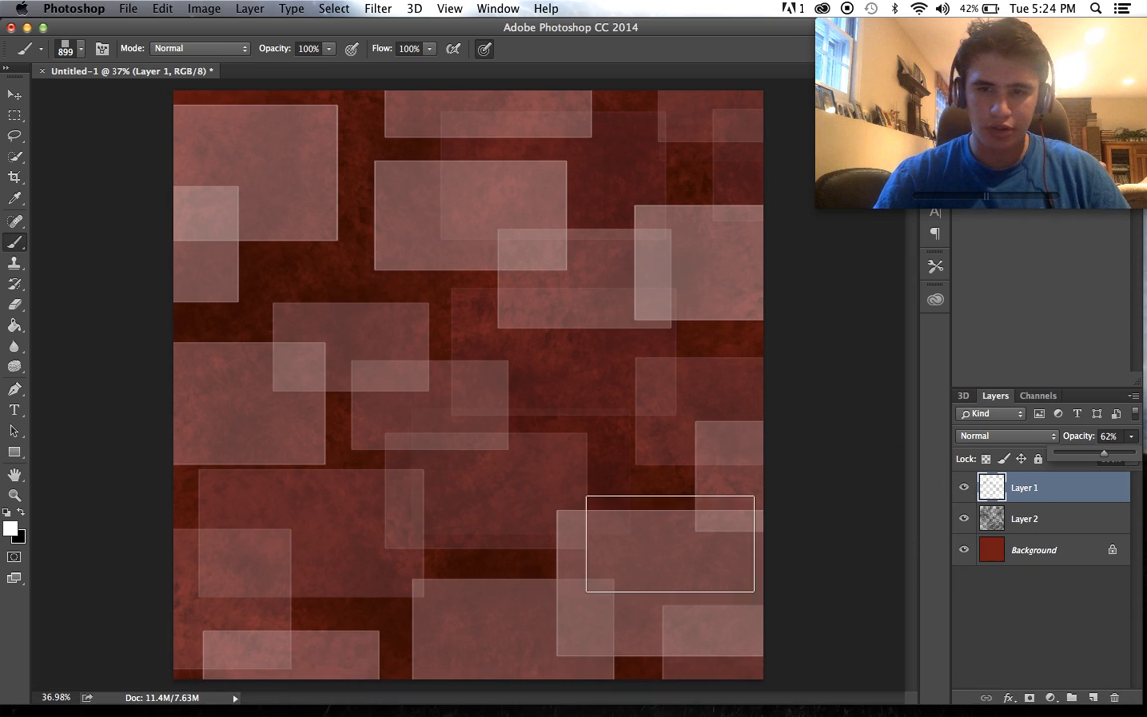
pyautogui.moveTo(1101, 458); pyautogui.dragTo(1094, 458)
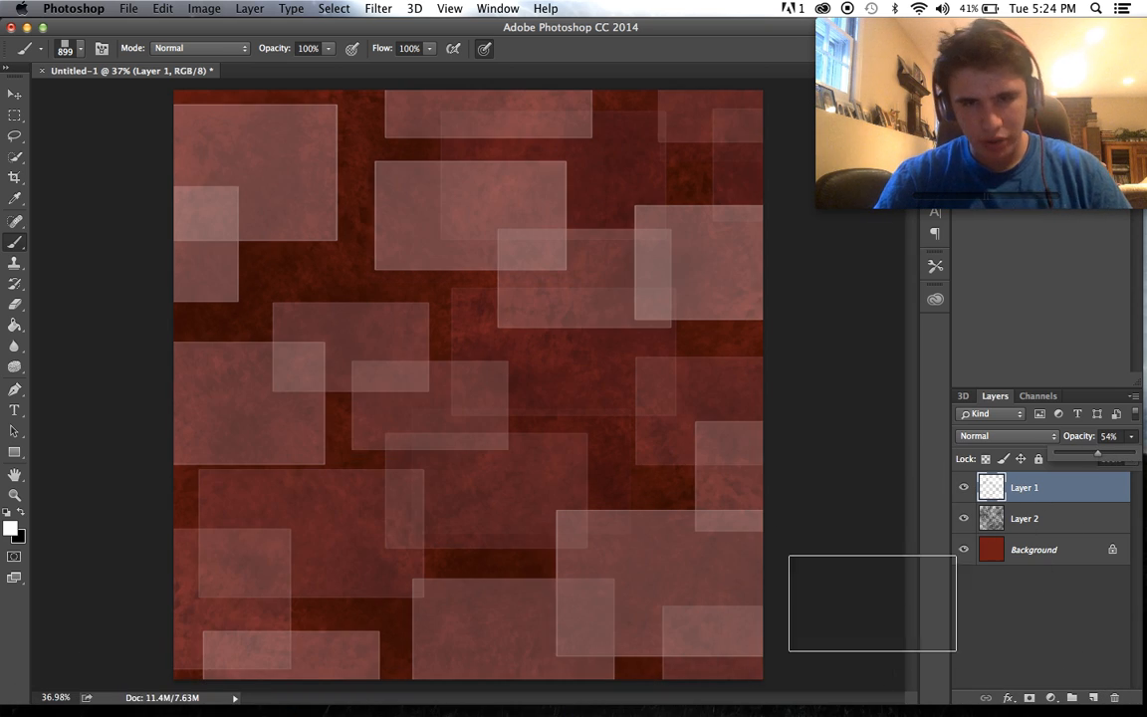
# - Add a new layer and place the red-toned photo of the player in the Italia jersey from the Downloads folder
pyautogui.click(1095, 698)
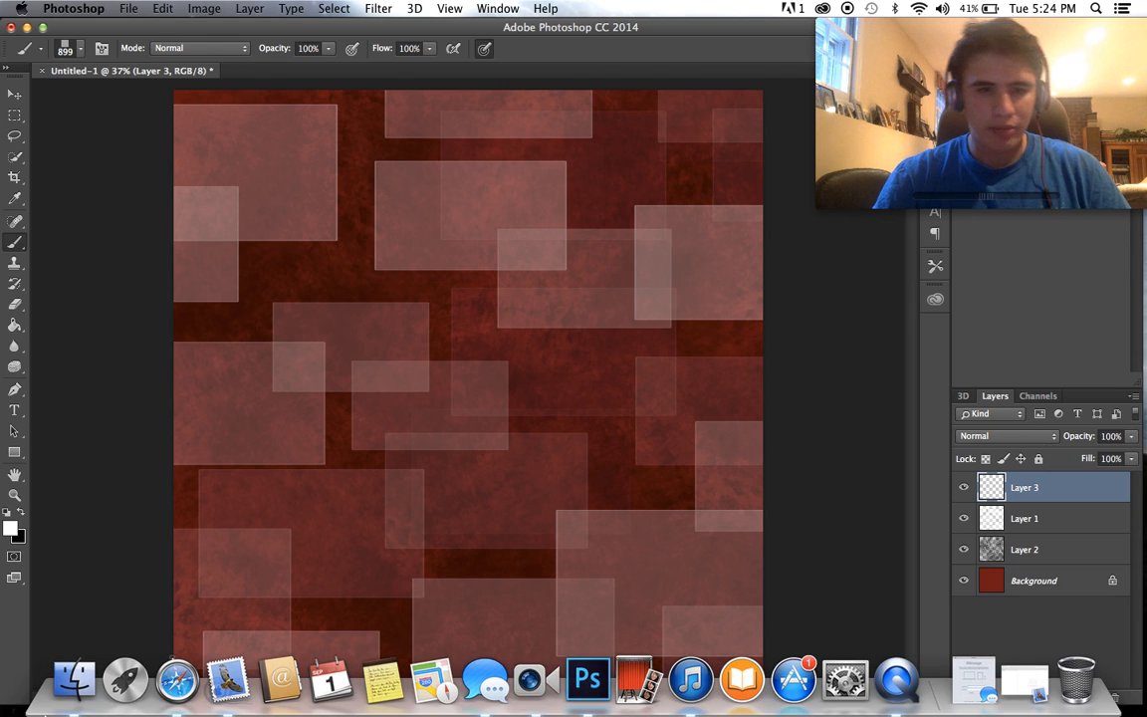
pyautogui.click(75, 682)
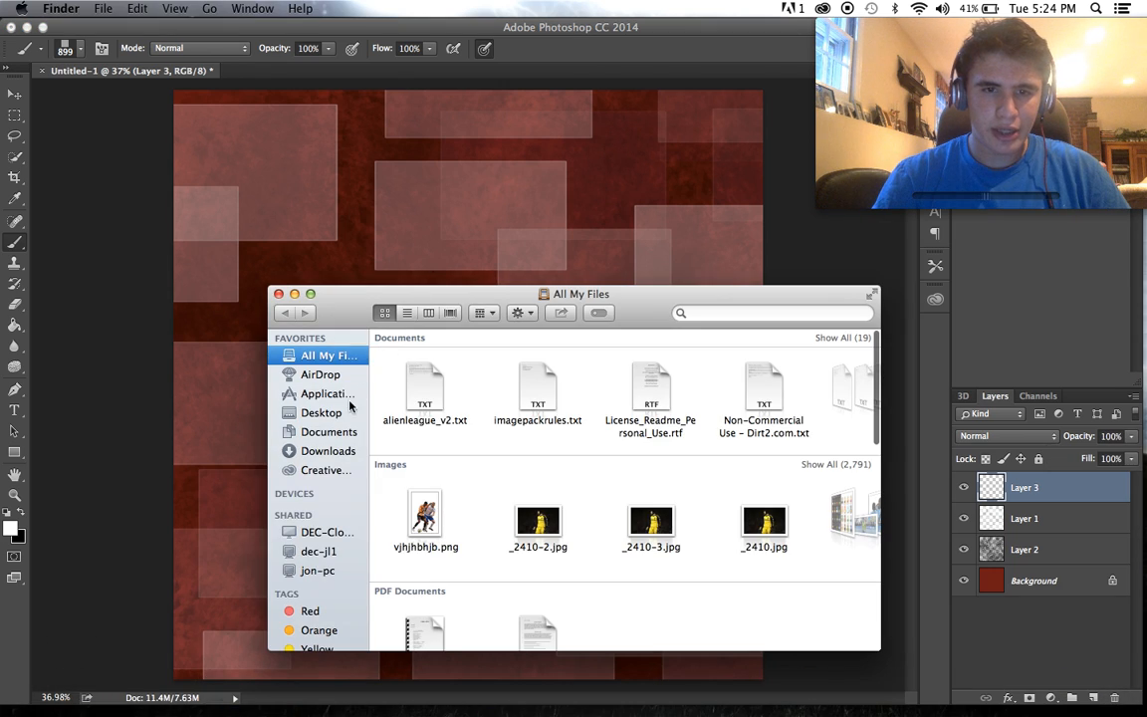
pyautogui.click(321, 451)
pyautogui.moveTo(398, 399); pyautogui.dragTo(595, 327)
pyautogui.moveTo(659, 396); pyautogui.dragTo(744, 395)
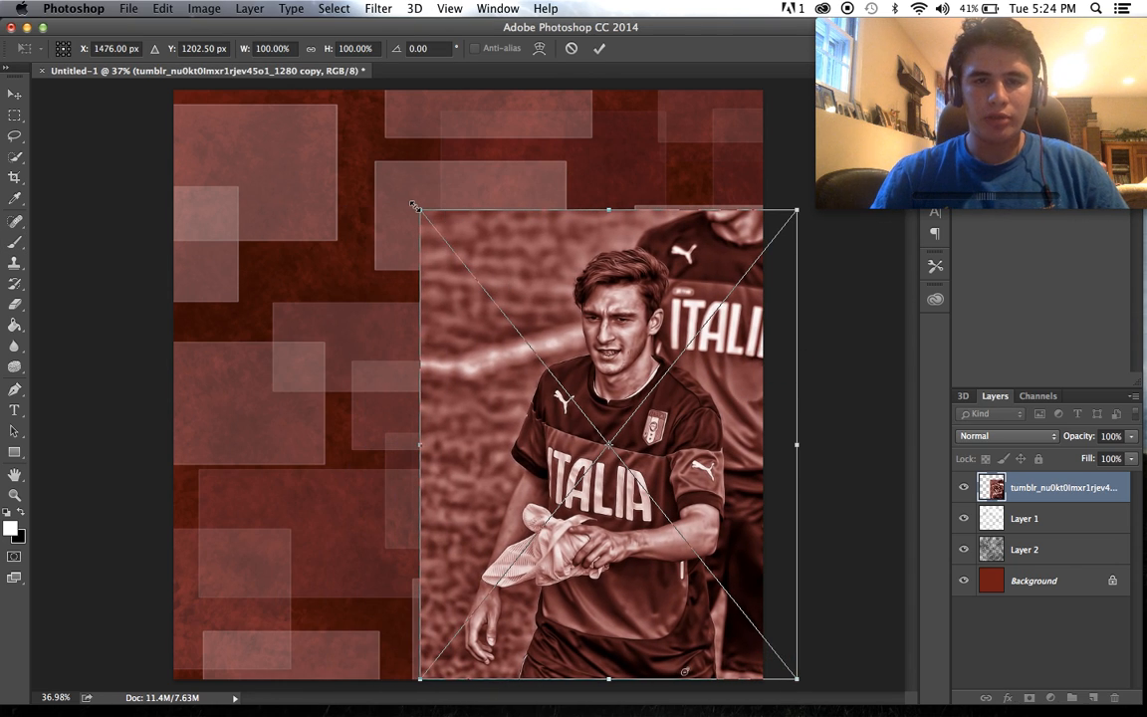
# - Scale the placed player photo to about 79% in the canvas's lower-right corner and add two new layers above it
pyautogui.moveTo(416, 207); pyautogui.dragTo(521, 334)
pyautogui.moveTo(564, 389); pyautogui.dragTo(534, 382)
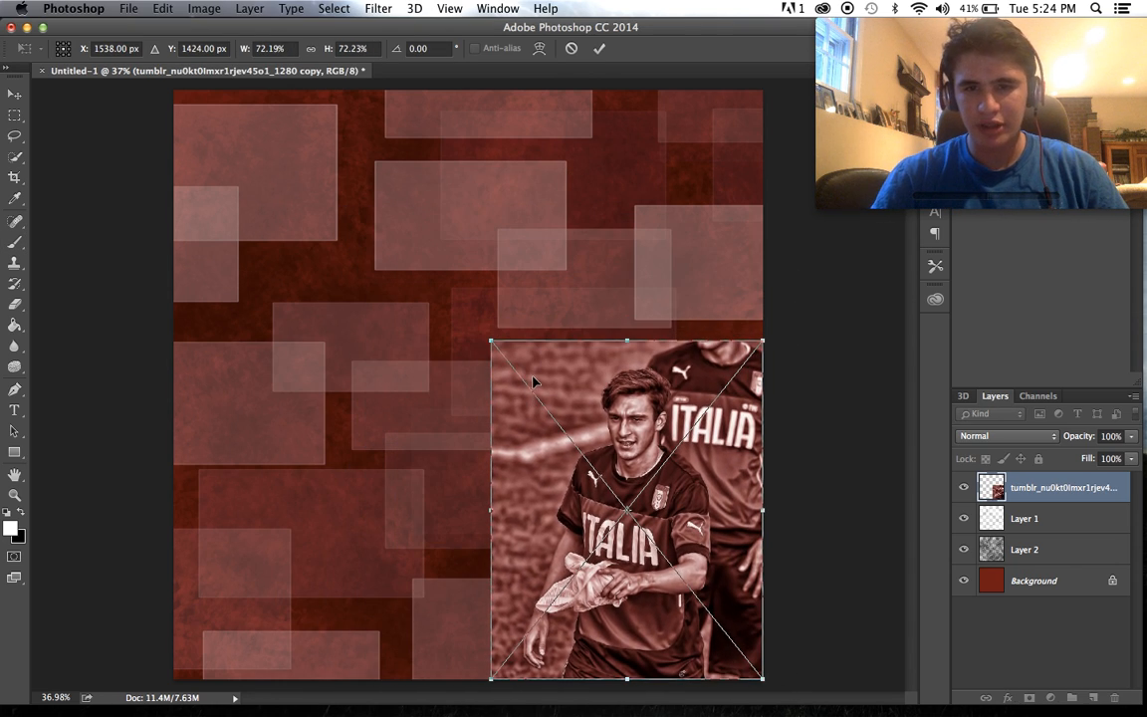
pyautogui.moveTo(492, 339); pyautogui.dragTo(456, 318)
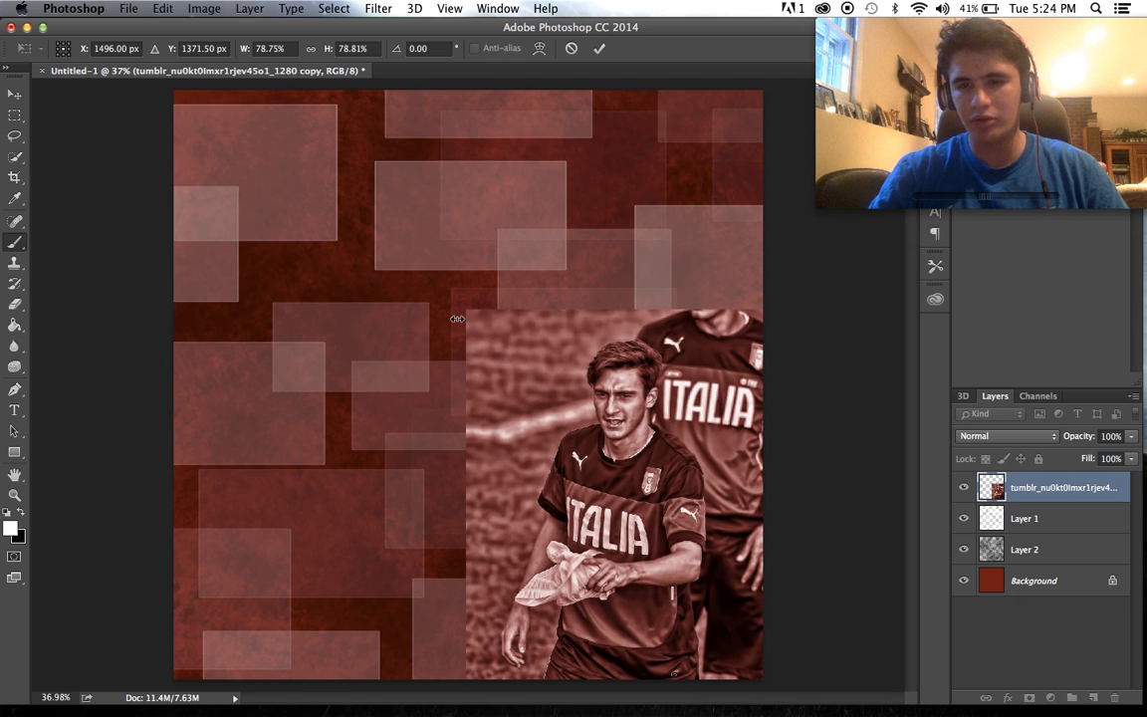
pyautogui.press('Return')
pyautogui.click(1095, 697)
pyautogui.click(1095, 697)
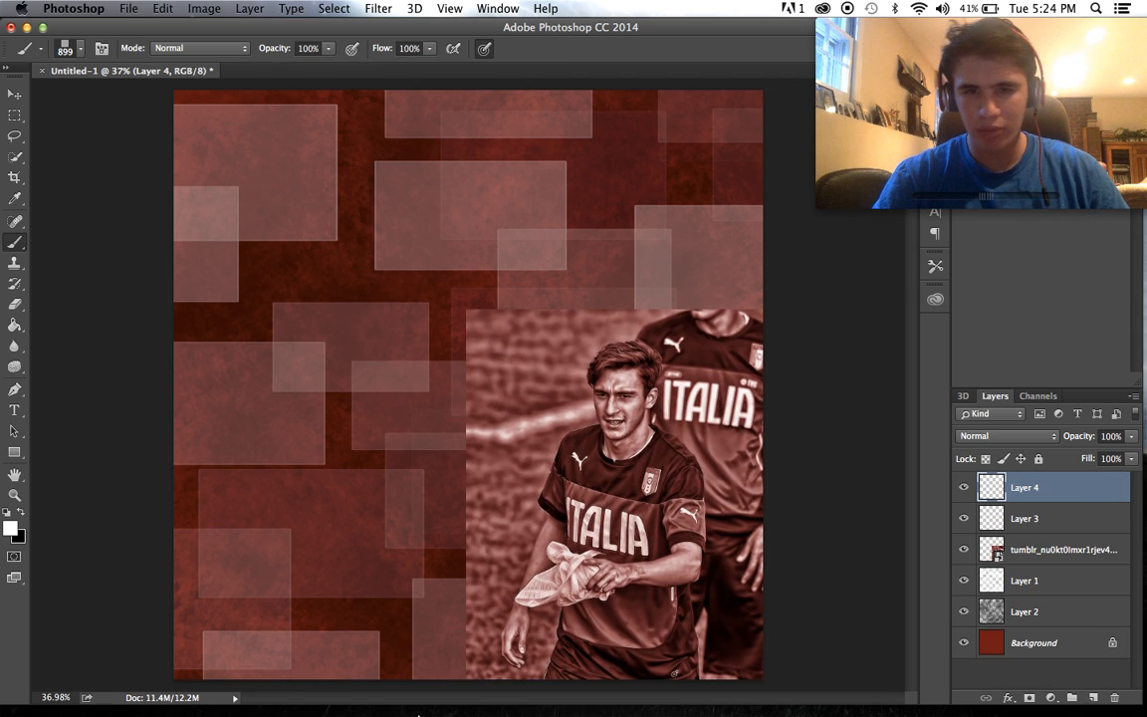
# - Place the red-toned photo of the curly-haired player from Downloads and scale it to about 125% across the canvas's upper-right area
pyautogui.moveTo(120, 705)
pyautogui.click(68, 705)
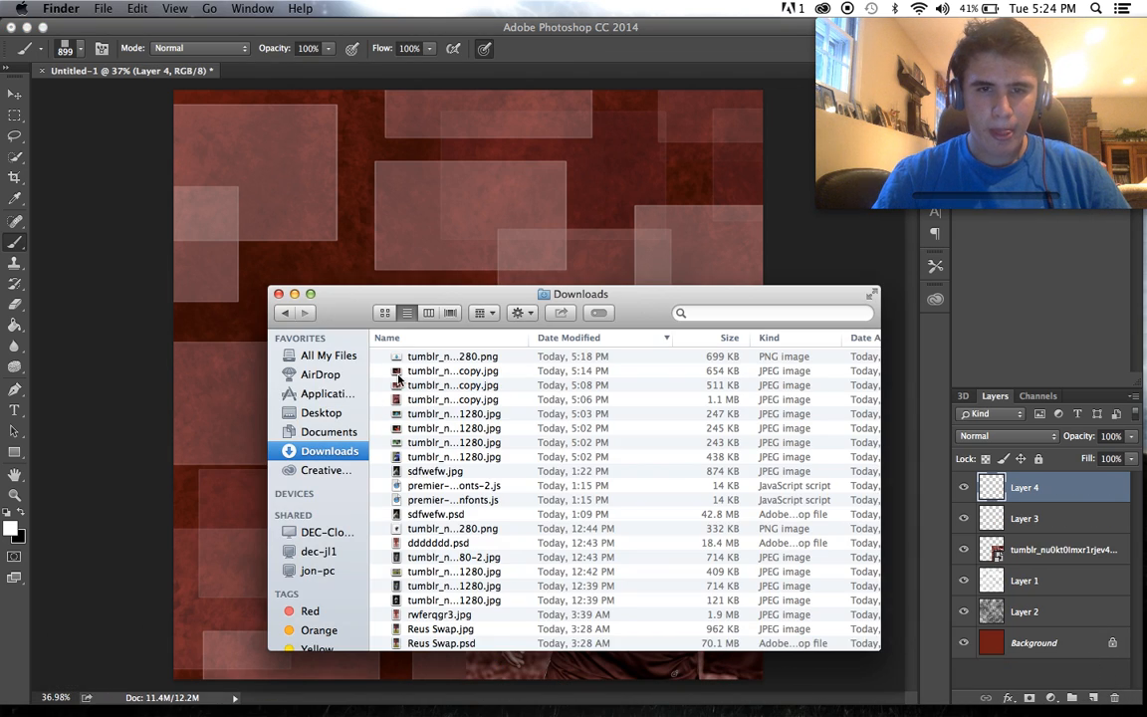
pyautogui.moveTo(429, 370); pyautogui.dragTo(538, 259)
pyautogui.moveTo(527, 306); pyautogui.dragTo(580, 98)
pyautogui.moveTo(565, 142)
pyautogui.mouseDown()
pyautogui.moveTo(632, 154)
pyautogui.moveTo(607, 170)
pyautogui.moveTo(428, 162)
pyautogui.moveTo(571, 160)
pyautogui.mouseUp()
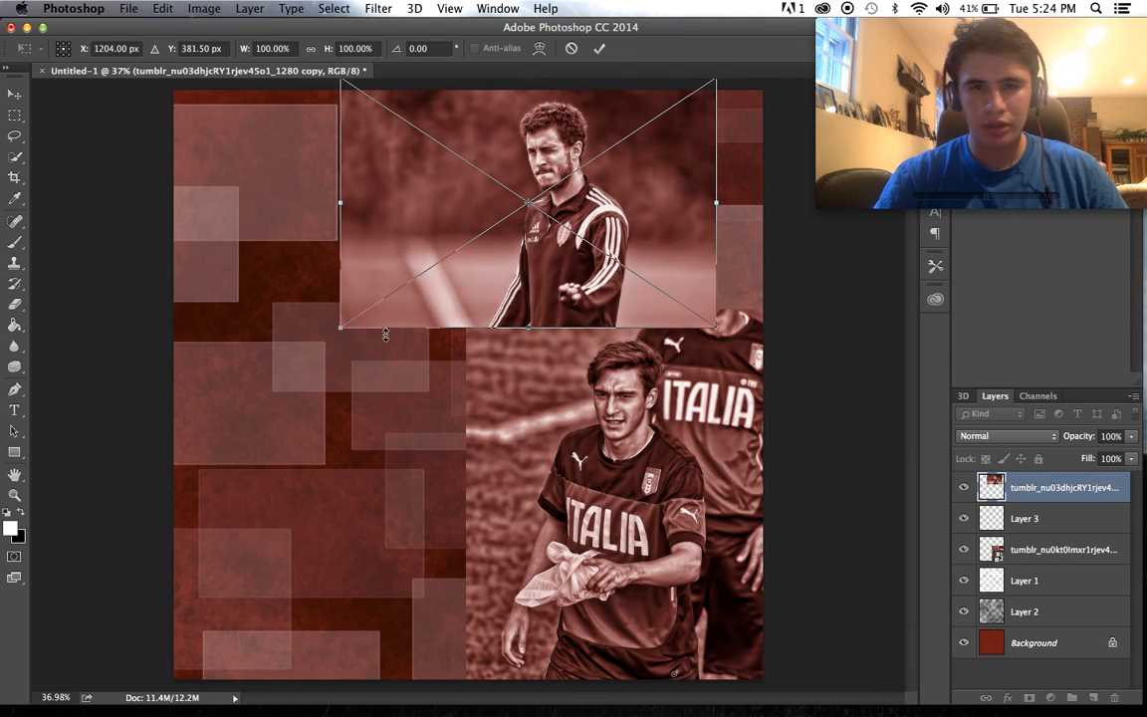
pyautogui.moveTo(339, 339); pyautogui.dragTo(243, 389)
pyautogui.moveTo(404, 312); pyautogui.dragTo(473, 302)
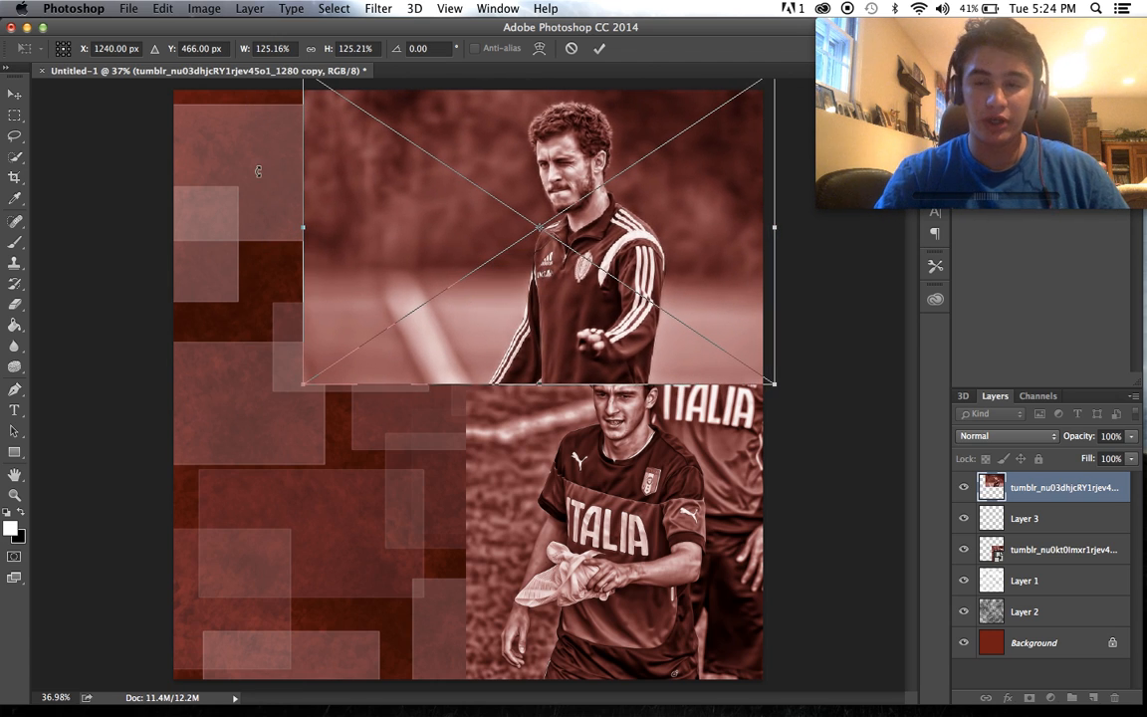
pyautogui.press('Return')
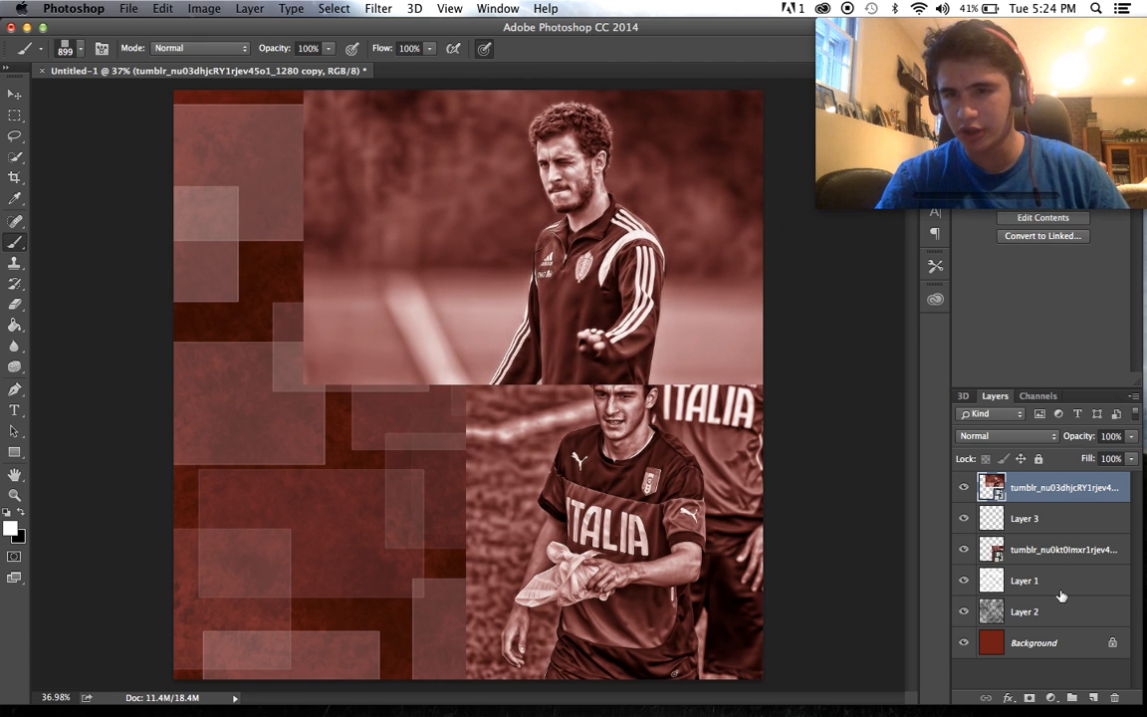
# - Add a new layer, place the red-toned photo of the pointing player from Downloads, and enlarge it in the canvas's upper-left corner
pyautogui.click(1096, 700)
pyautogui.moveTo(179, 678)
pyautogui.click(74, 680)
pyautogui.moveTo(397, 374); pyautogui.dragTo(404, 223)
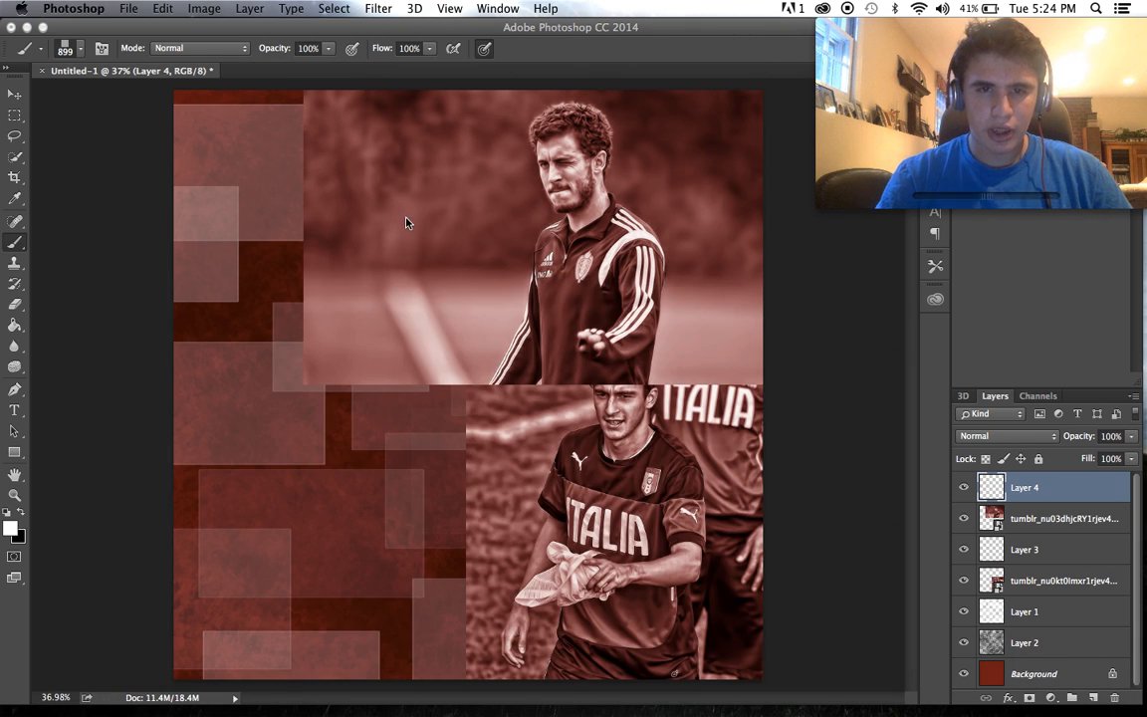
pyautogui.moveTo(481, 333); pyautogui.dragTo(324, 188)
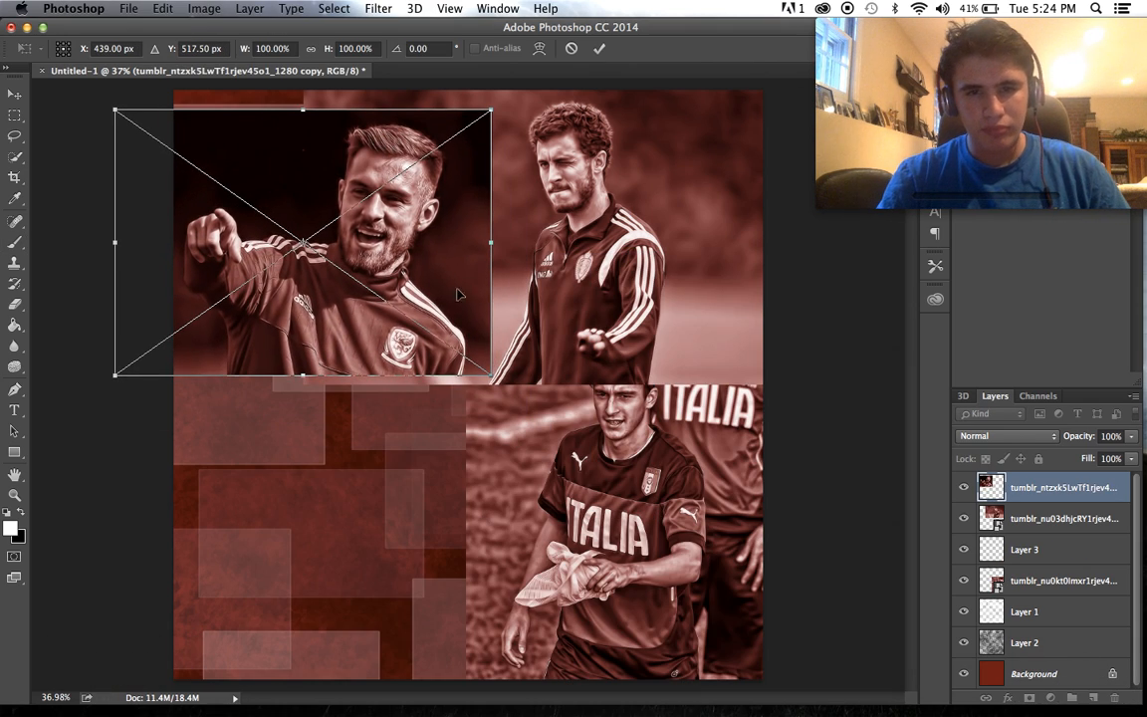
pyautogui.moveTo(489, 369); pyautogui.dragTo(549, 408)
pyautogui.moveTo(502, 337); pyautogui.dragTo(496, 302)
pyautogui.press('Return')
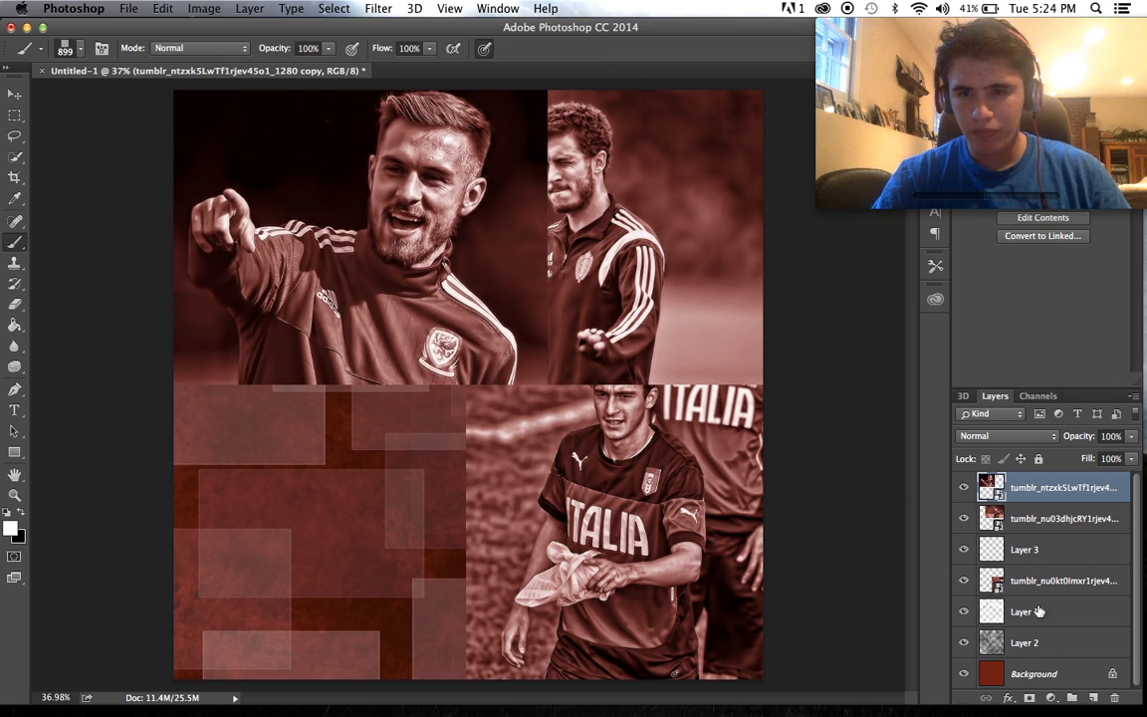
# - Add a new layer and place the cut-out PNG of the player in the blue jersey from Downloads
pyautogui.click(1090, 696)
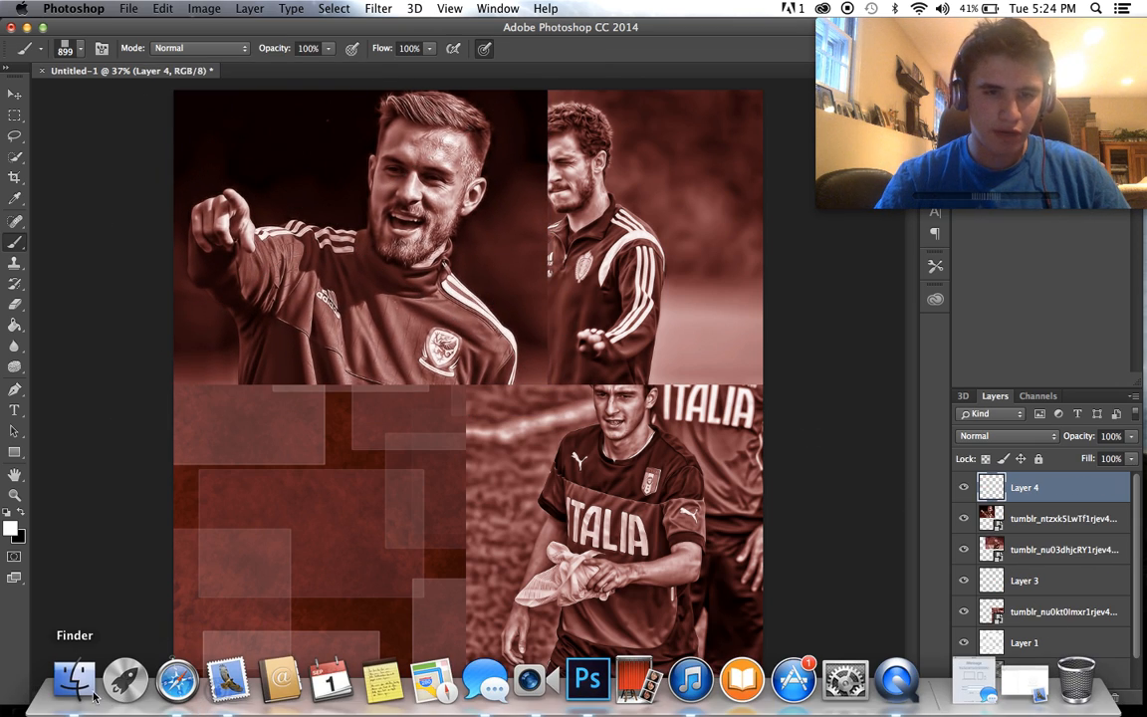
pyautogui.click(73, 689)
pyautogui.moveTo(397, 363); pyautogui.dragTo(463, 379)
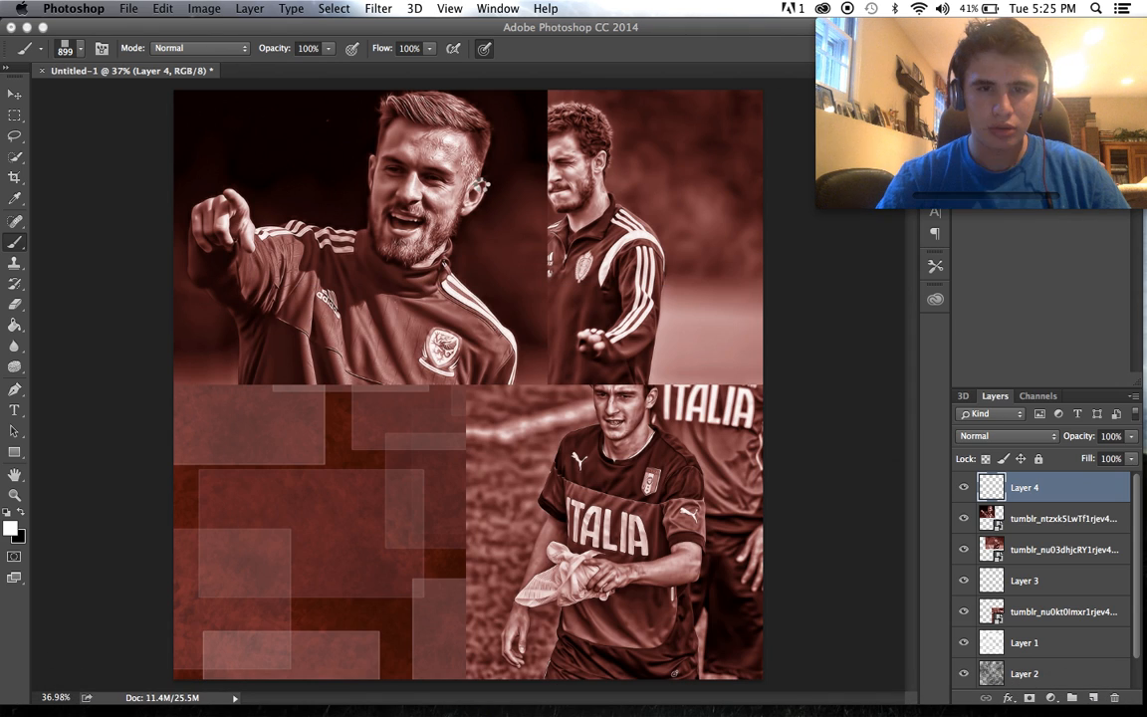
pyautogui.moveTo(604, 286); pyautogui.dragTo(544, 382)
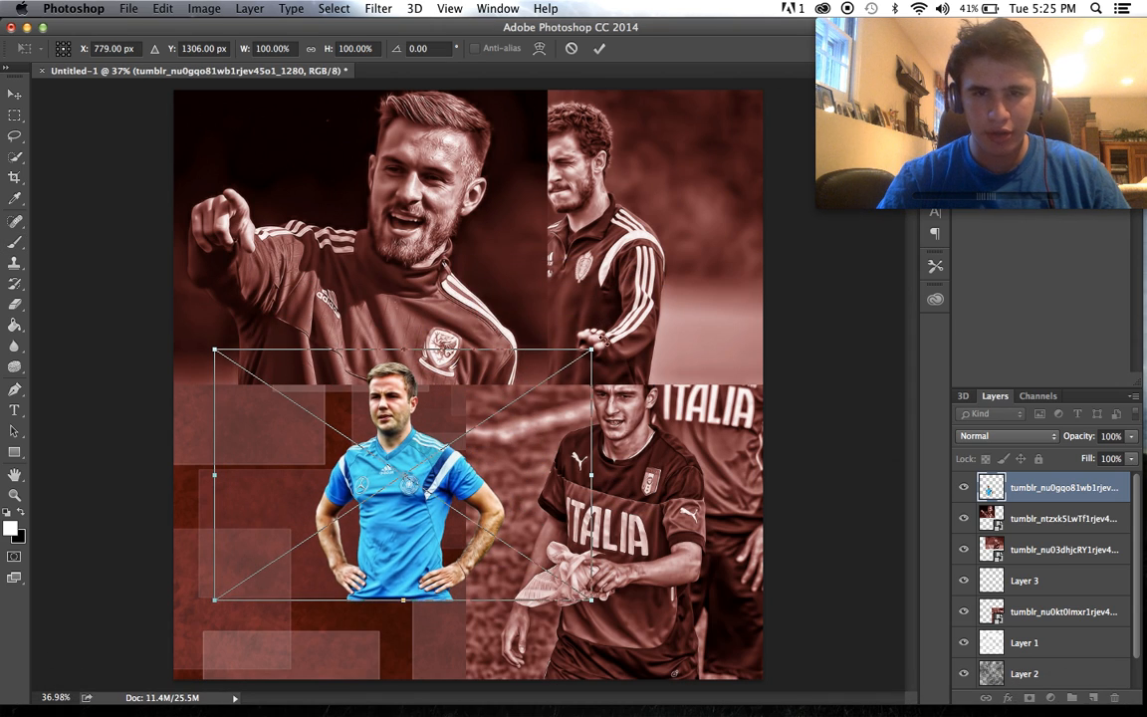
# - Enlarge the blue-jersey player to roughly twice its size and position him at the canvas's lower left in front of the other photos
pyautogui.moveTo(592, 348); pyautogui.dragTo(837, 87)
pyautogui.moveTo(420, 481); pyautogui.dragTo(326, 578)
pyautogui.moveTo(118, 253); pyautogui.dragTo(36, 190)
pyautogui.moveTo(379, 299); pyautogui.dragTo(354, 295)
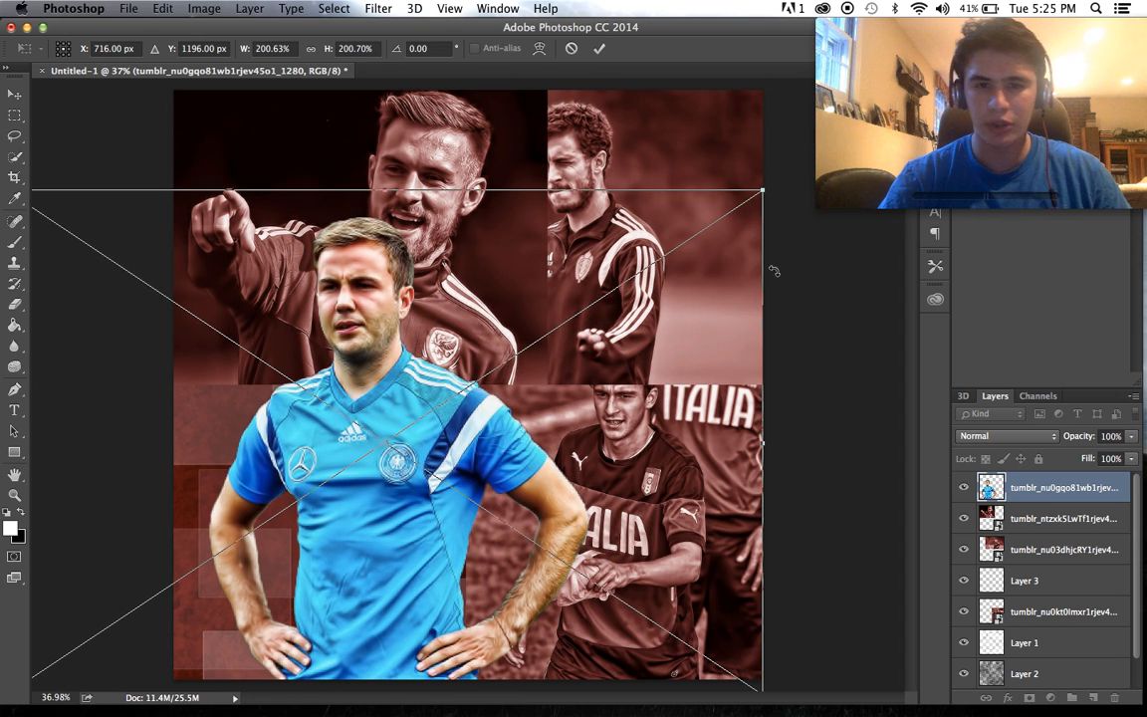
pyautogui.moveTo(763, 191); pyautogui.dragTo(763, 153)
pyautogui.moveTo(686, 249); pyautogui.dragTo(673, 261)
pyautogui.press('Return')
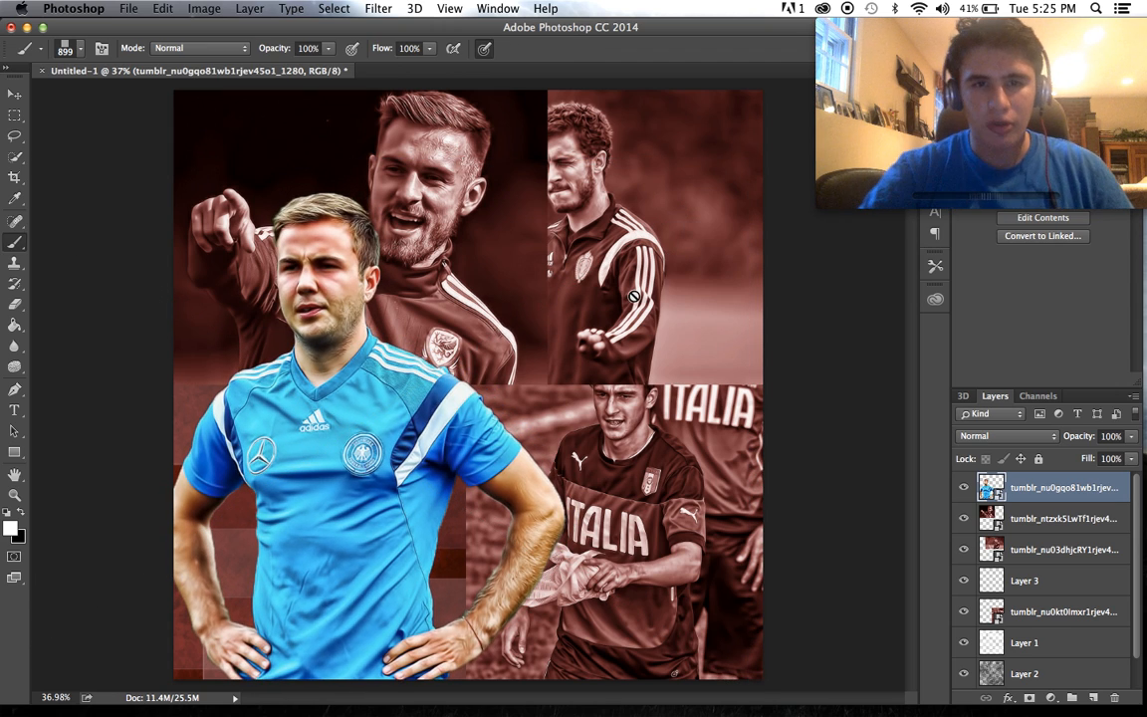
# - Move the pointing player's photo to the canvas's upper-right corner
pyautogui.press('super+minus')
pyautogui.press('super+0')
pyautogui.click(1039, 548)
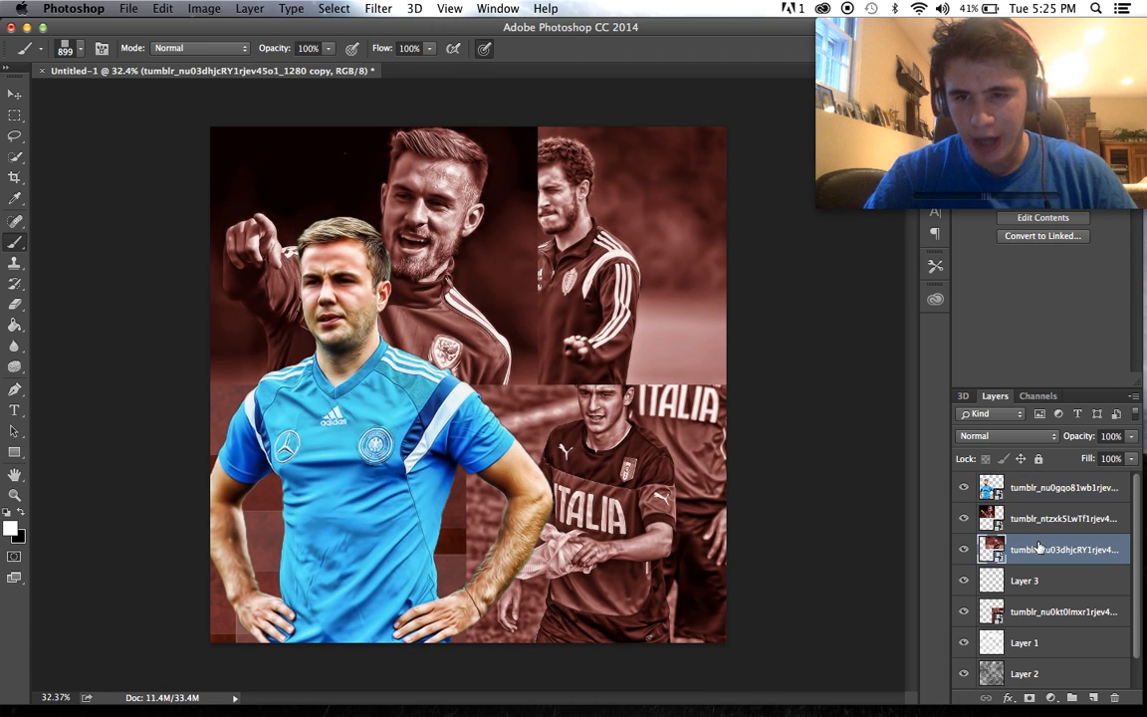
pyautogui.click(8, 93)
pyautogui.moveTo(378, 149); pyautogui.dragTo(465, 163)
pyautogui.click(1038, 519)
pyautogui.moveTo(573, 412); pyautogui.dragTo(712, 376)
# - Move the curly-haired player's photo into the canvas's upper-left corner so his head sits above the blue-jersey player
pyautogui.click(1045, 553)
pyautogui.moveTo(575, 488); pyautogui.dragTo(365, 495)
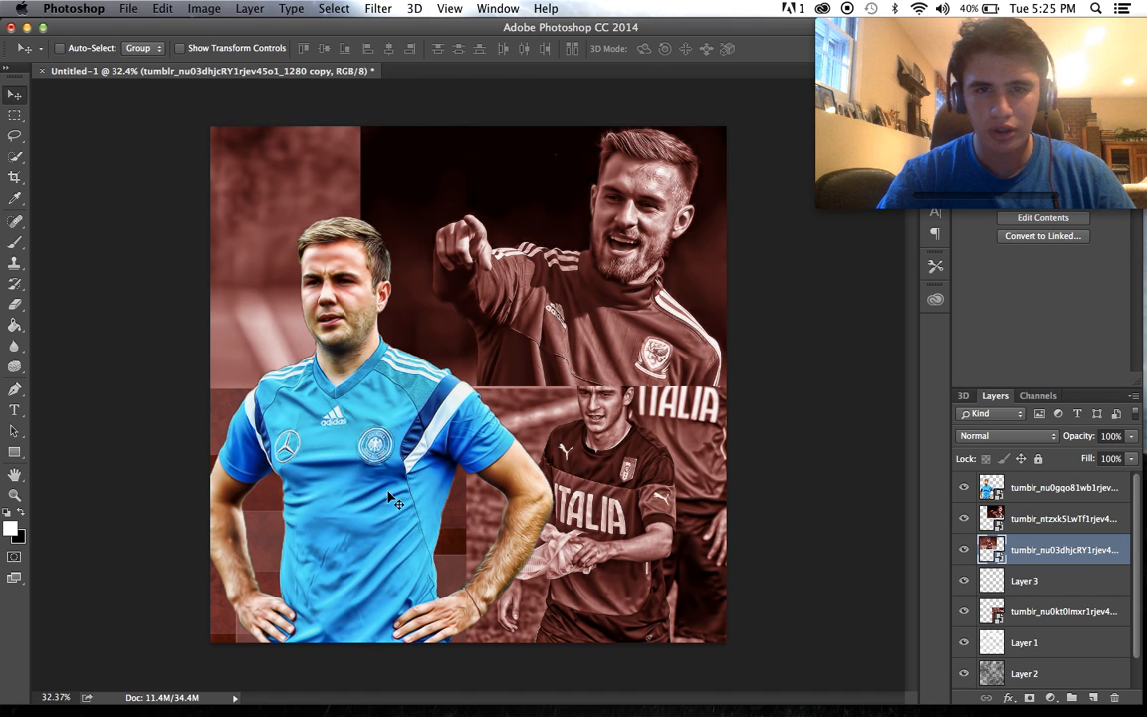
pyautogui.moveTo(757, 466); pyautogui.dragTo(587, 366)
pyautogui.moveTo(649, 454); pyautogui.dragTo(685, 456)
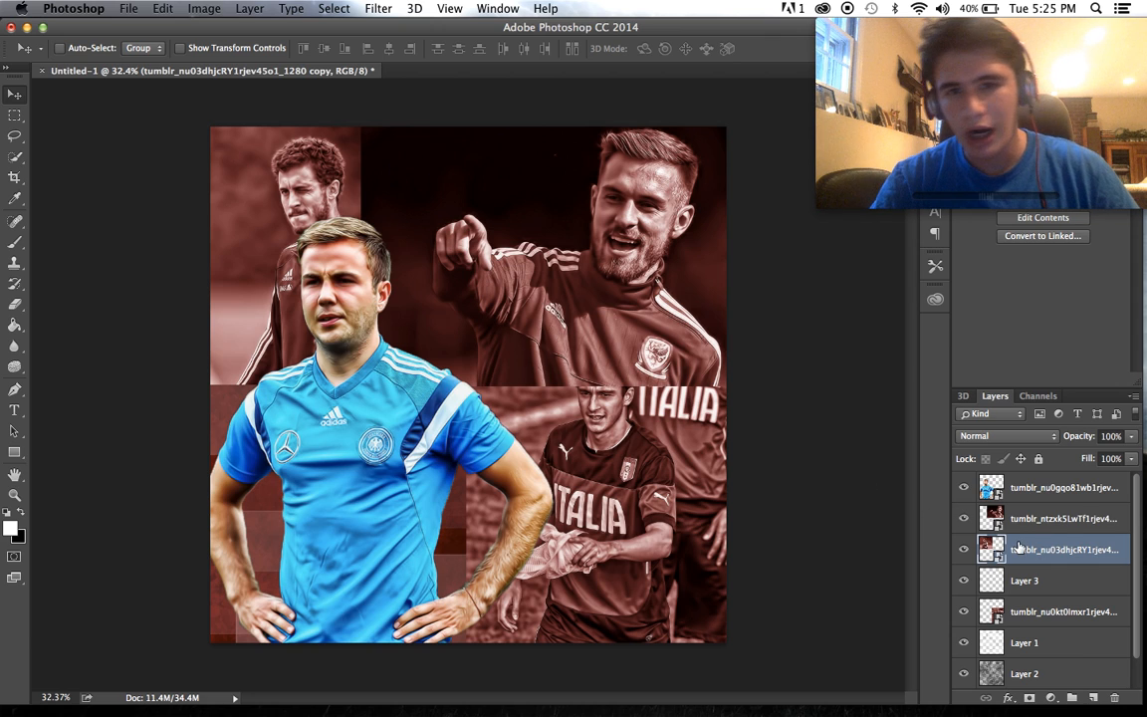
# - Hide the two upper player photos and rasterize the Italia player's photo layer for use with the Eraser
pyautogui.click(963, 519)
pyautogui.click(963, 548)
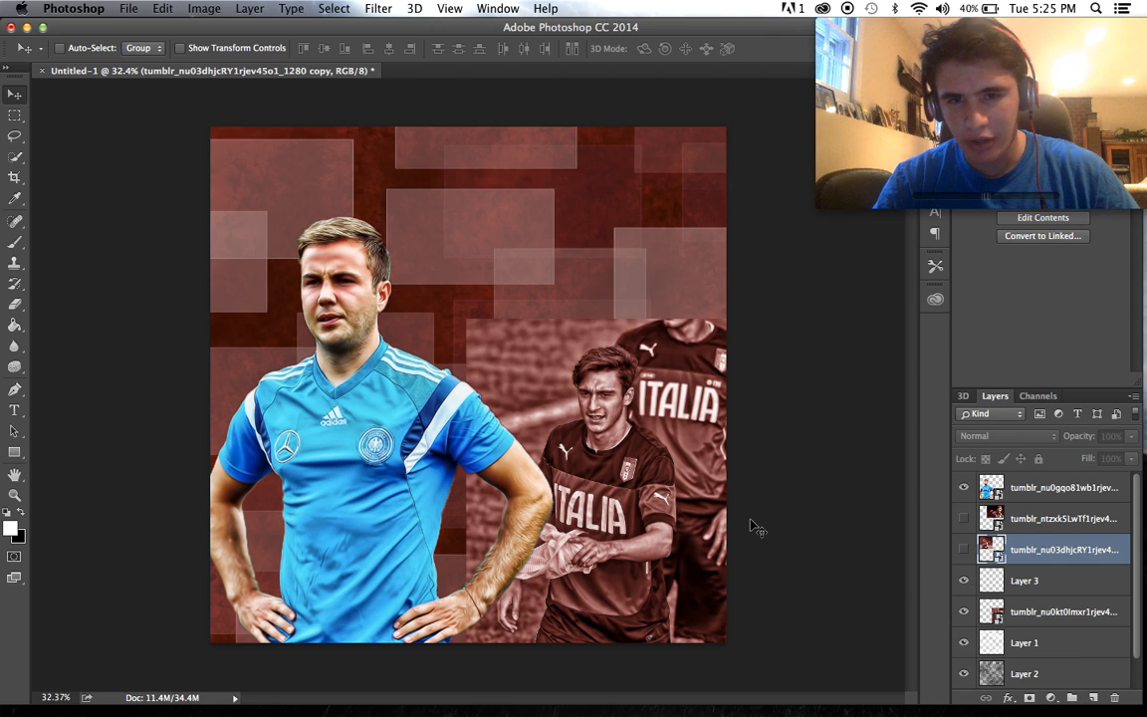
pyautogui.scroll(3, 687, 475)
pyautogui.click(1029, 611)
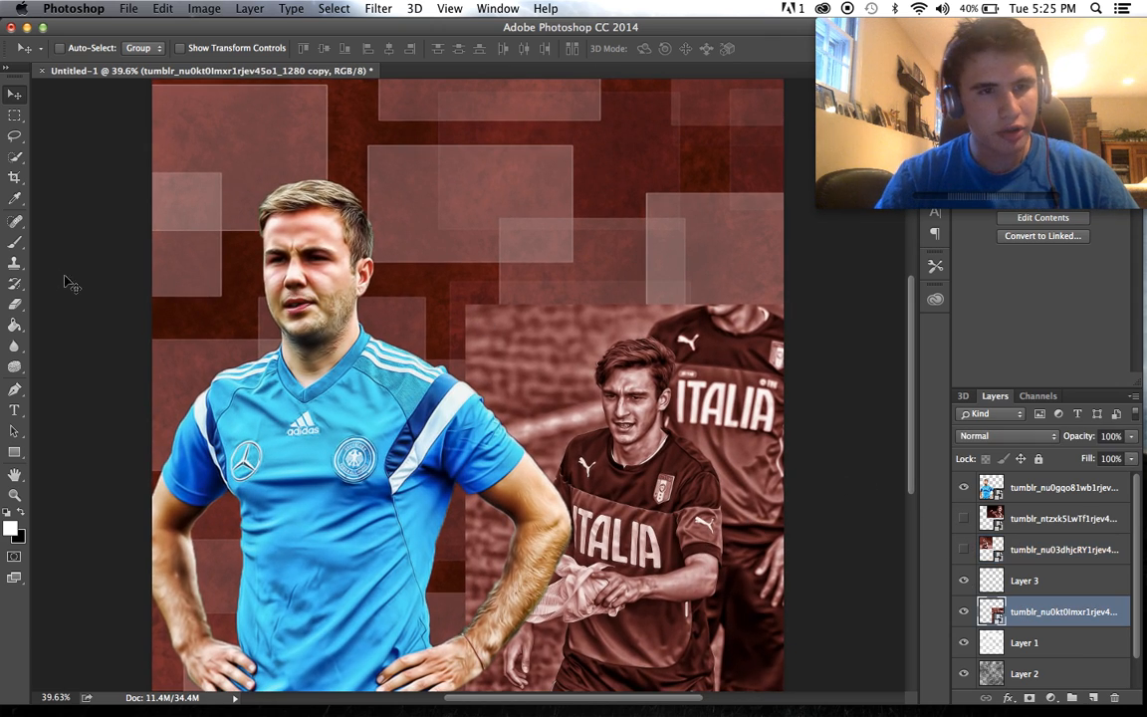
pyautogui.click(16, 302)
pyautogui.click(518, 300)
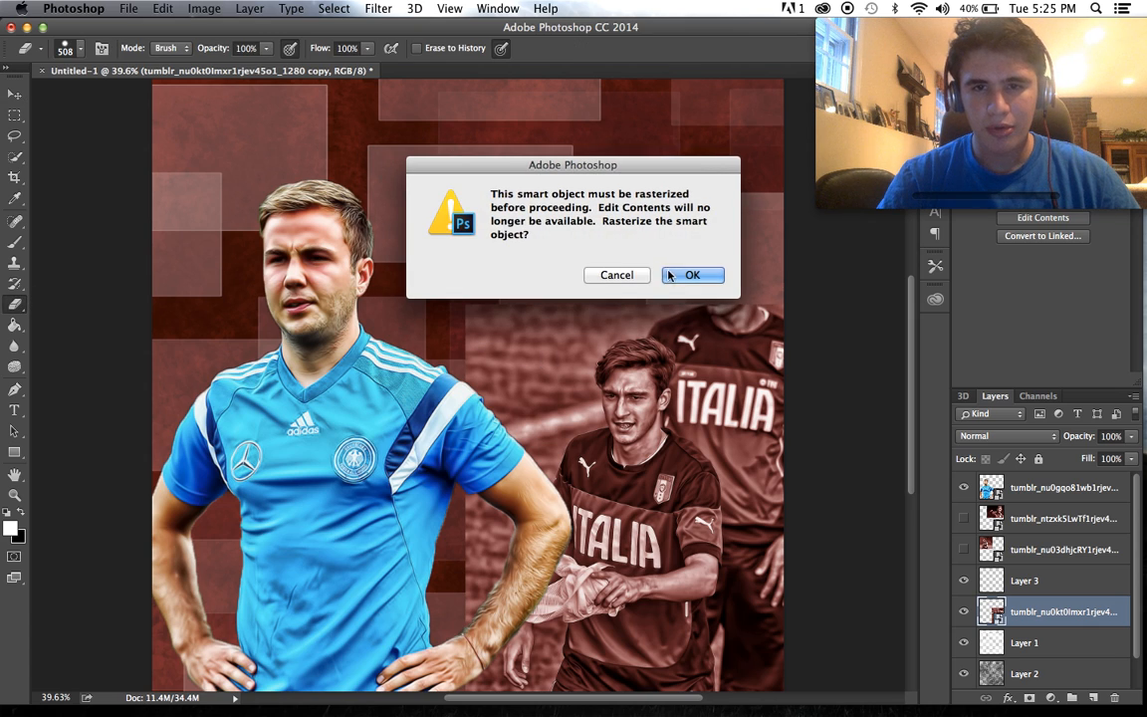
pyautogui.press('Return')
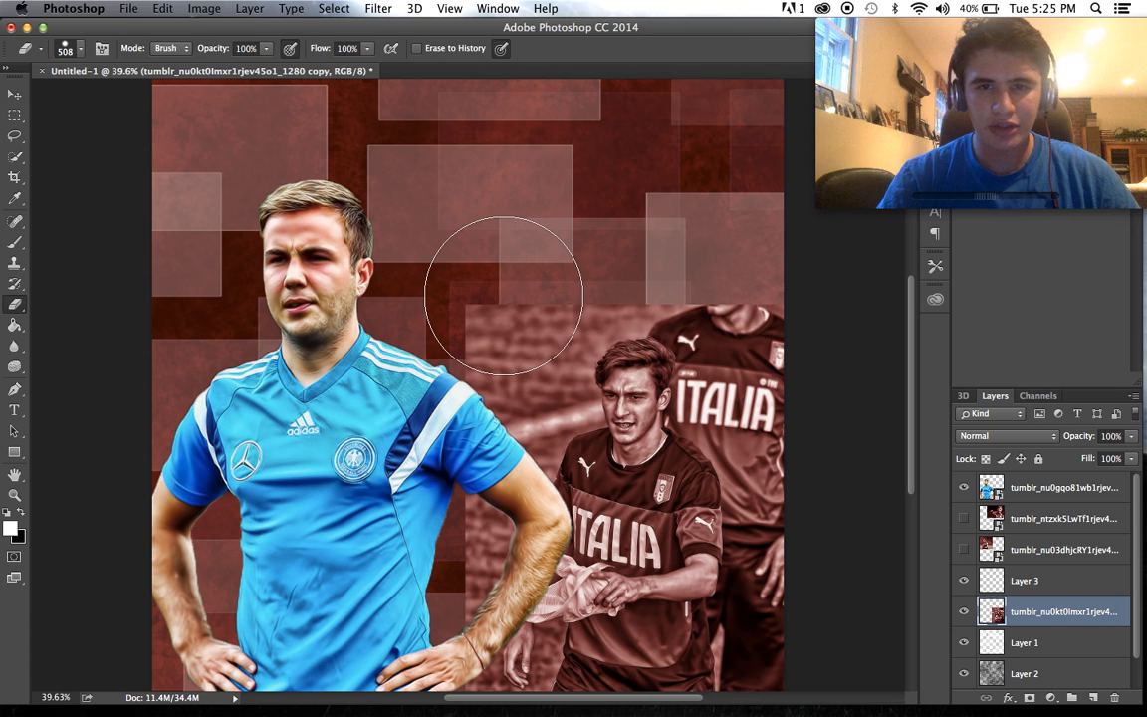
# - Erase the background around the Italia player with a soft 348 px eraser, blending his photo into the rectangle background
pyautogui.click(76, 47)
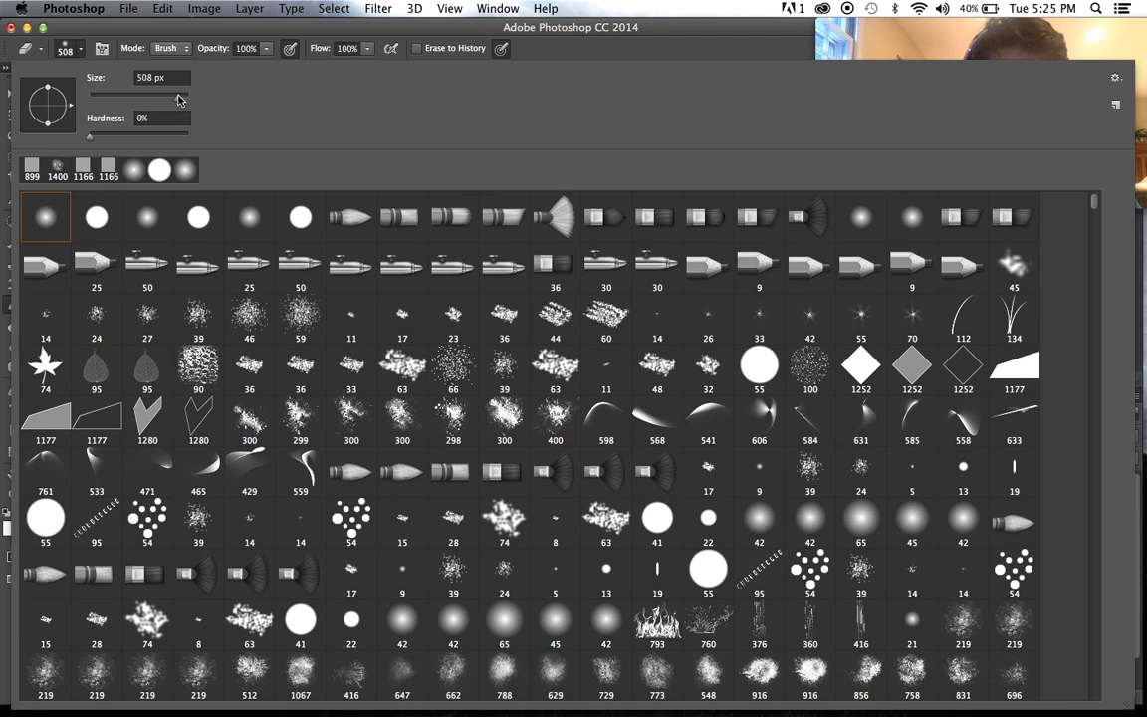
pyautogui.moveTo(178, 100); pyautogui.dragTo(176, 100)
pyautogui.click(206, 55)
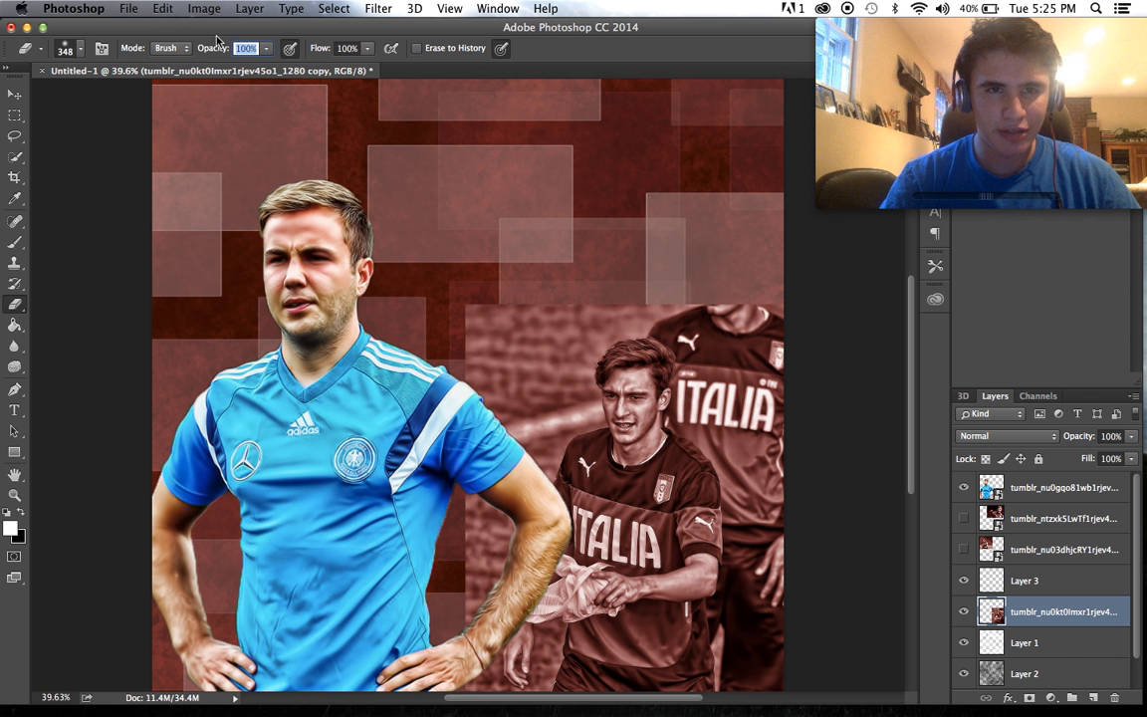
pyautogui.click(541, 350)
pyautogui.press('super+z')
pyautogui.moveTo(455, 291)
pyautogui.mouseDown()
pyautogui.moveTo(499, 322)
pyautogui.moveTo(472, 335)
pyautogui.moveTo(622, 263)
pyautogui.moveTo(743, 295)
pyautogui.moveTo(745, 380)
pyautogui.moveTo(802, 502)
pyautogui.moveTo(772, 637)
pyautogui.moveTo(783, 584)
pyautogui.moveTo(707, 637)
pyautogui.moveTo(525, 617)
pyautogui.moveTo(468, 547)
pyautogui.moveTo(418, 299)
pyautogui.moveTo(438, 269)
pyautogui.moveTo(518, 239)
pyautogui.moveTo(611, 148)
pyautogui.moveTo(543, 187)
pyautogui.moveTo(516, 337)
pyautogui.moveTo(540, 299)
pyautogui.mouseUp()
pyautogui.scroll(-2, 773, 638)
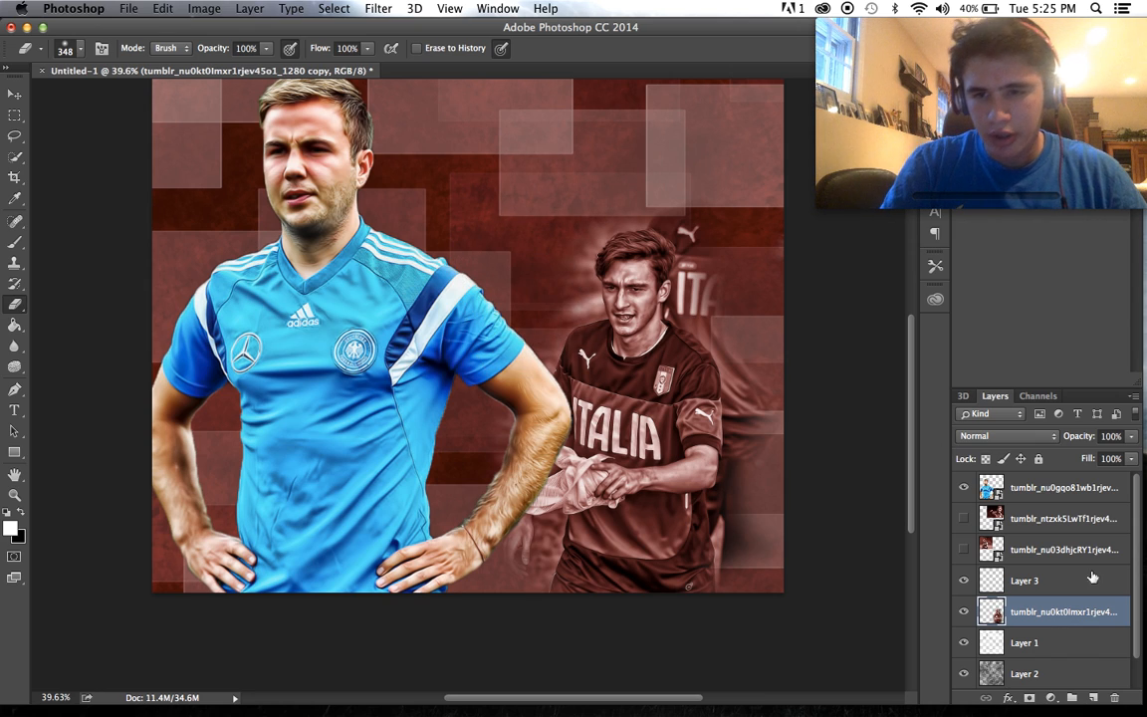
# - Try erasing part of the Soft Light texture on Layer 2 beside the Italia player's head, and undo the stroke
pyautogui.click(1043, 677)
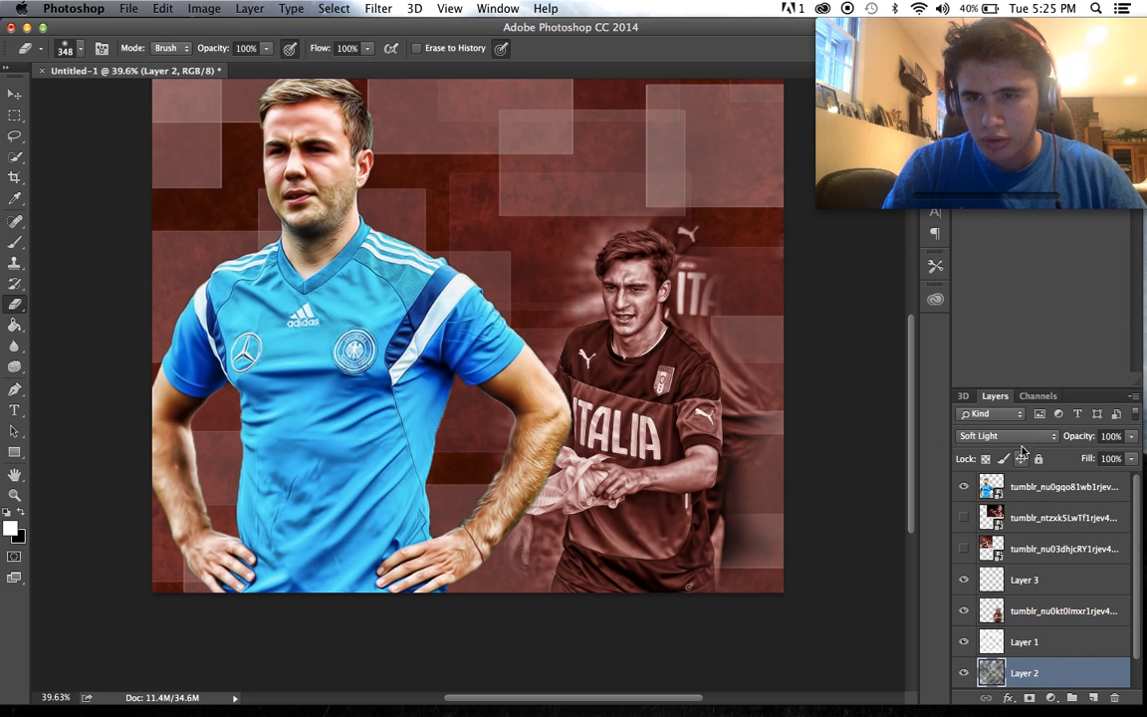
pyautogui.scroll(3, 722, 456)
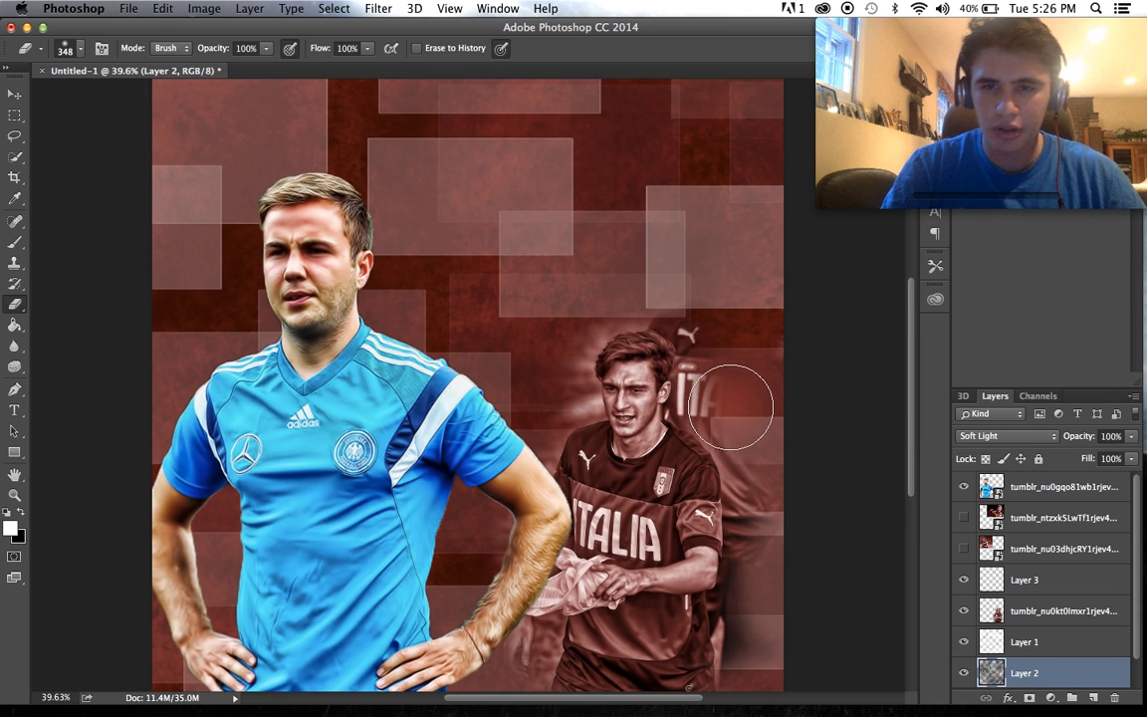
pyautogui.moveTo(728, 295)
pyautogui.mouseDown()
pyautogui.moveTo(738, 339)
pyautogui.moveTo(709, 309)
pyautogui.mouseUp()
pyautogui.press('super+z')
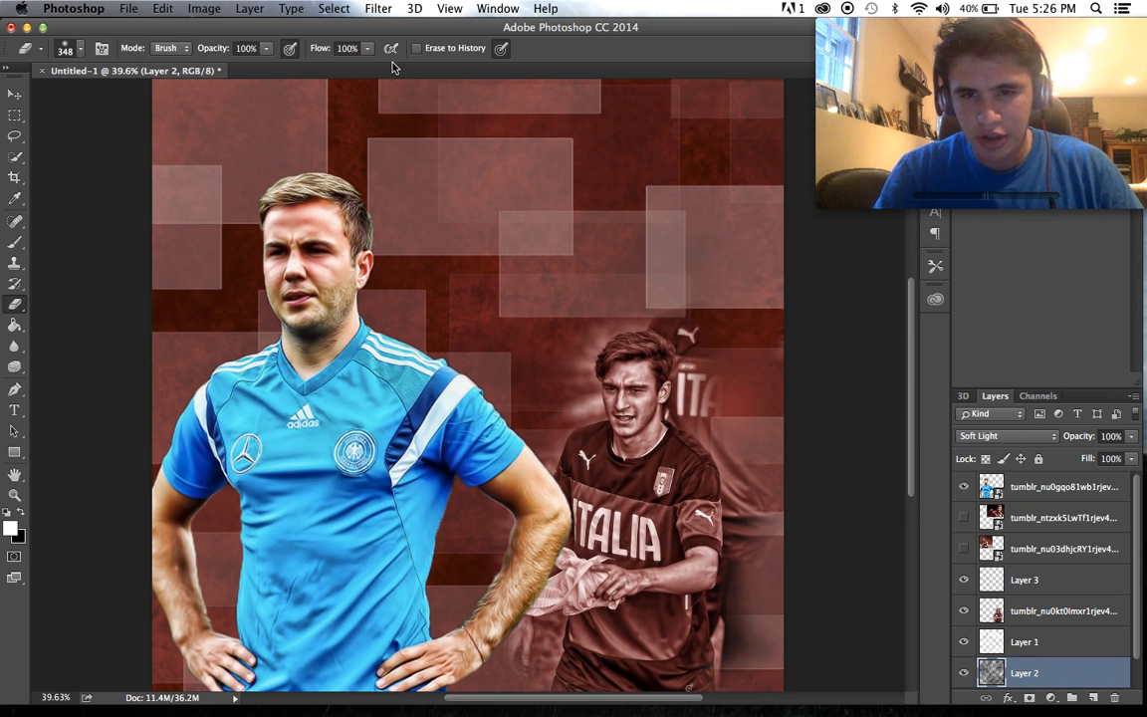
# - Undo the recent edits and make the Italy player's layer active
pyautogui.press('alt+super+z')
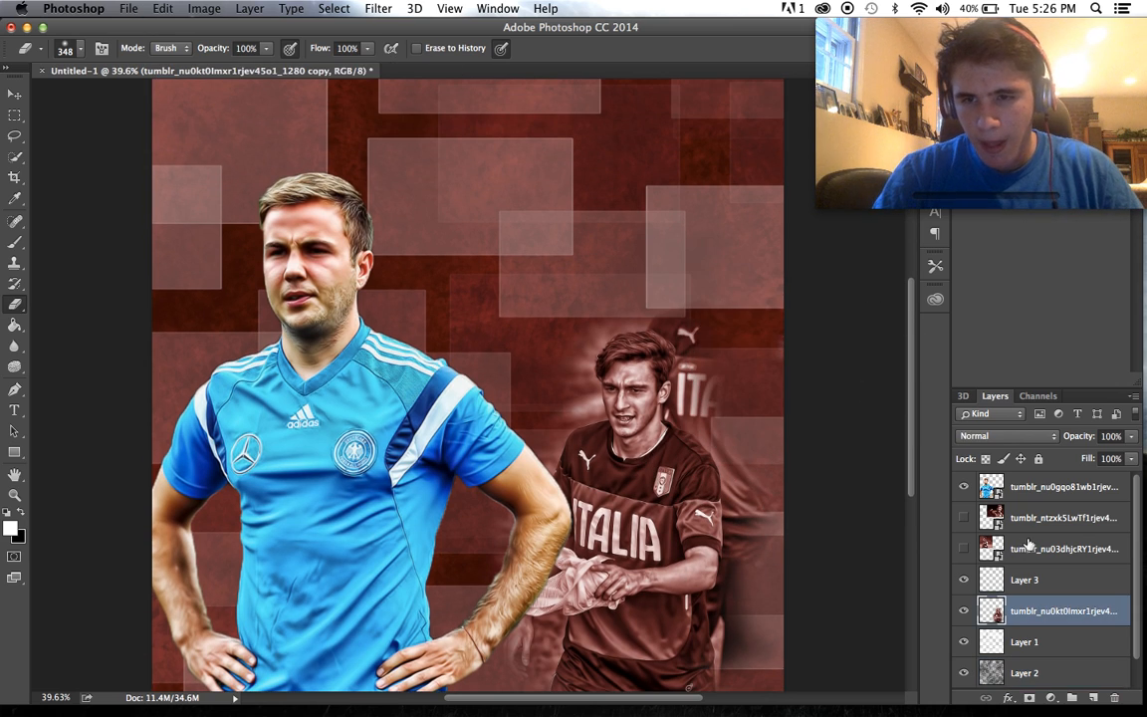
pyautogui.click(1027, 545)
pyautogui.click(1028, 615)
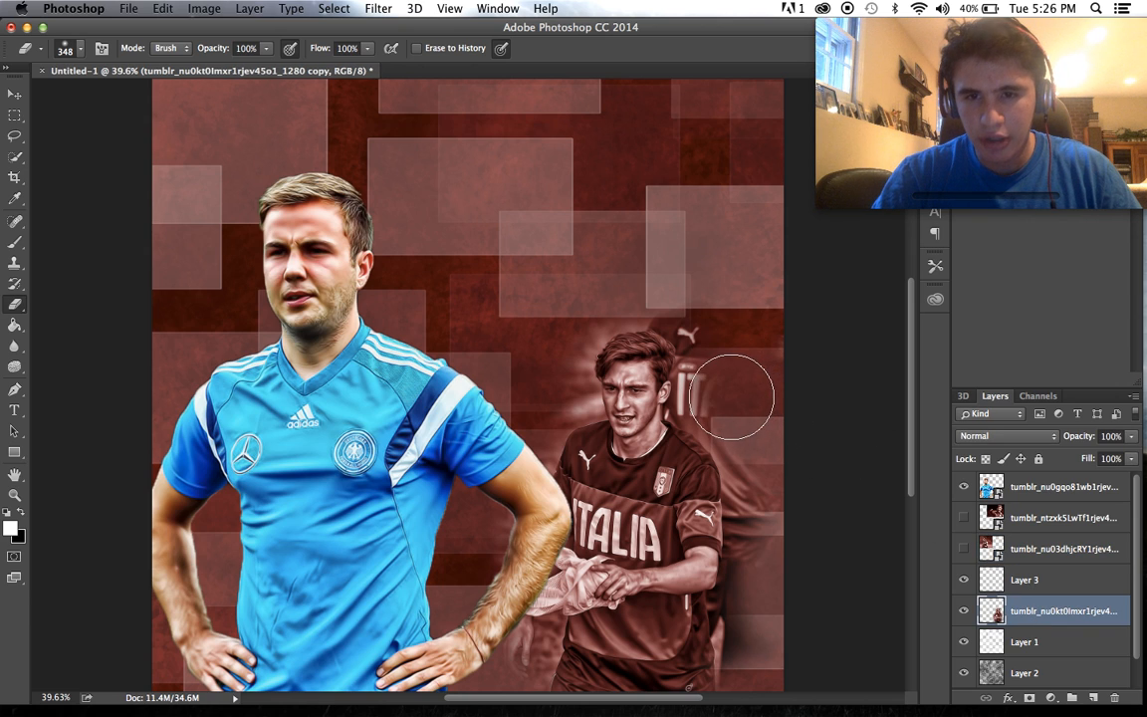
pyautogui.press('alt+super+z')
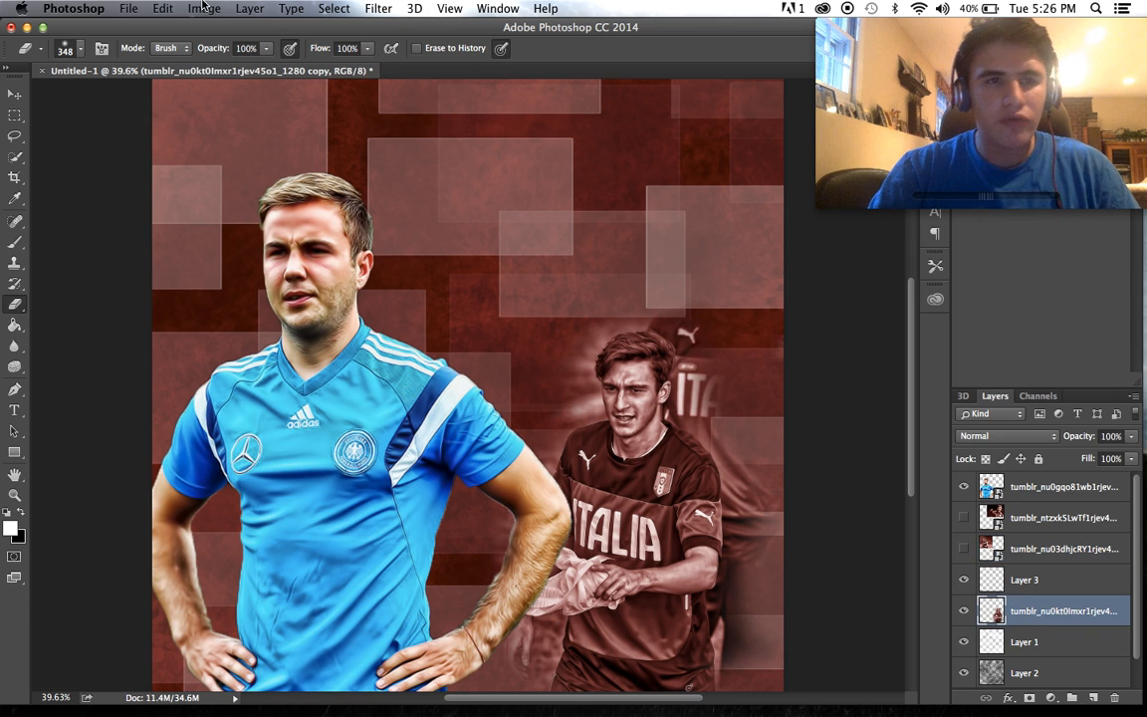
# - Erase the leftover background lettering and edges around the Italy player's head and shoulder using an 87 px eraser
pyautogui.click(79, 47)
pyautogui.write('87')
pyautogui.press('Return')
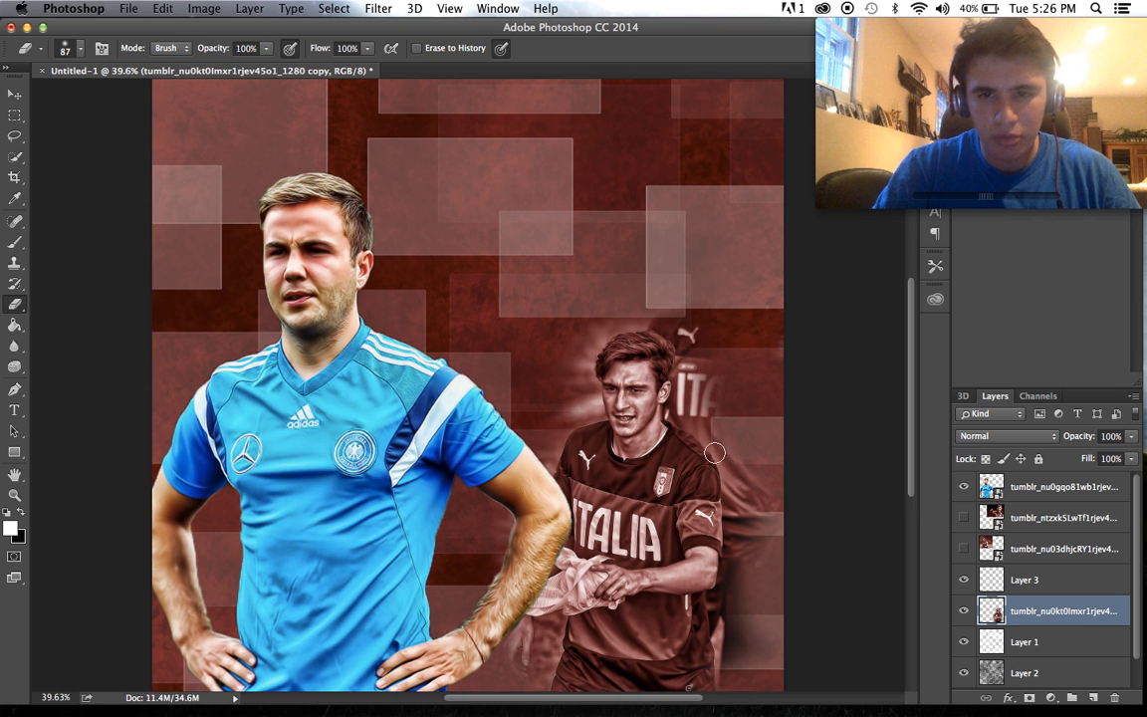
pyautogui.moveTo(704, 378); pyautogui.dragTo(676, 329)
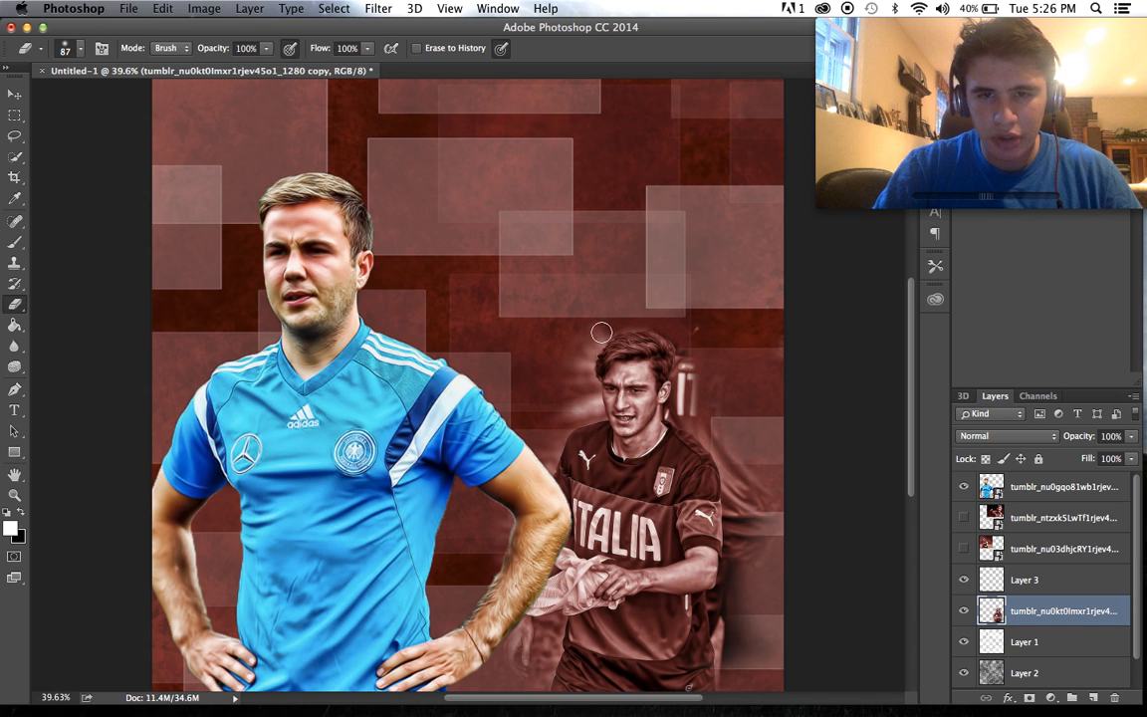
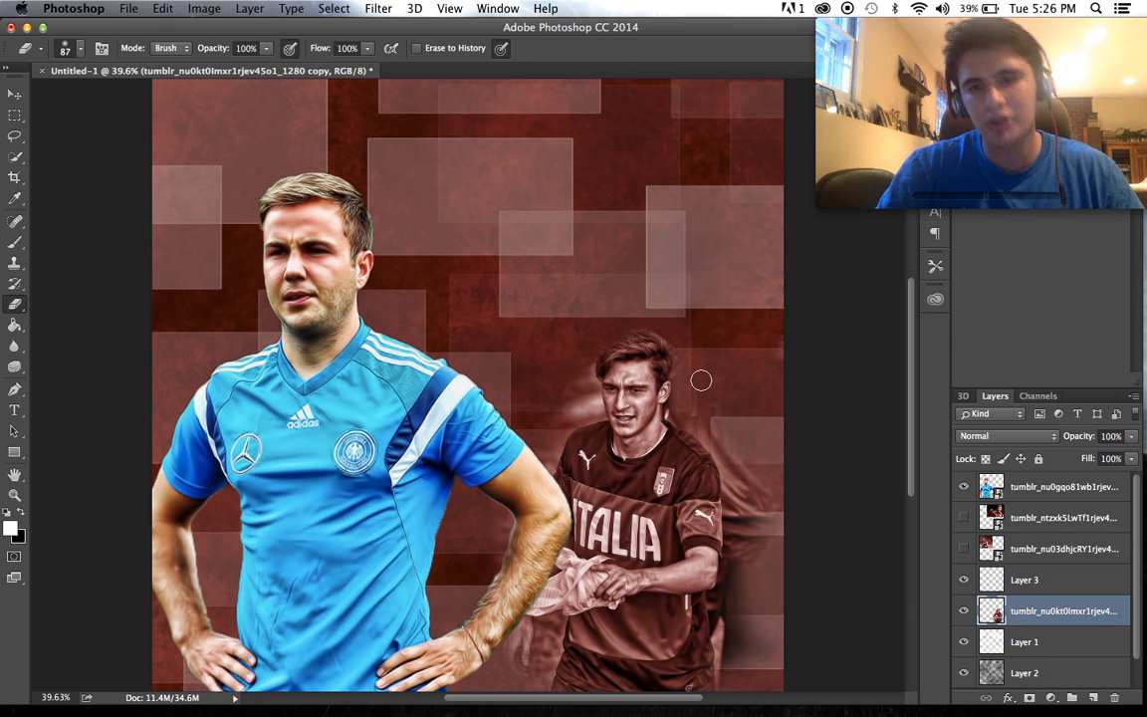
pyautogui.scroll(-3, 701, 379)
pyautogui.scroll(1, 701, 380)
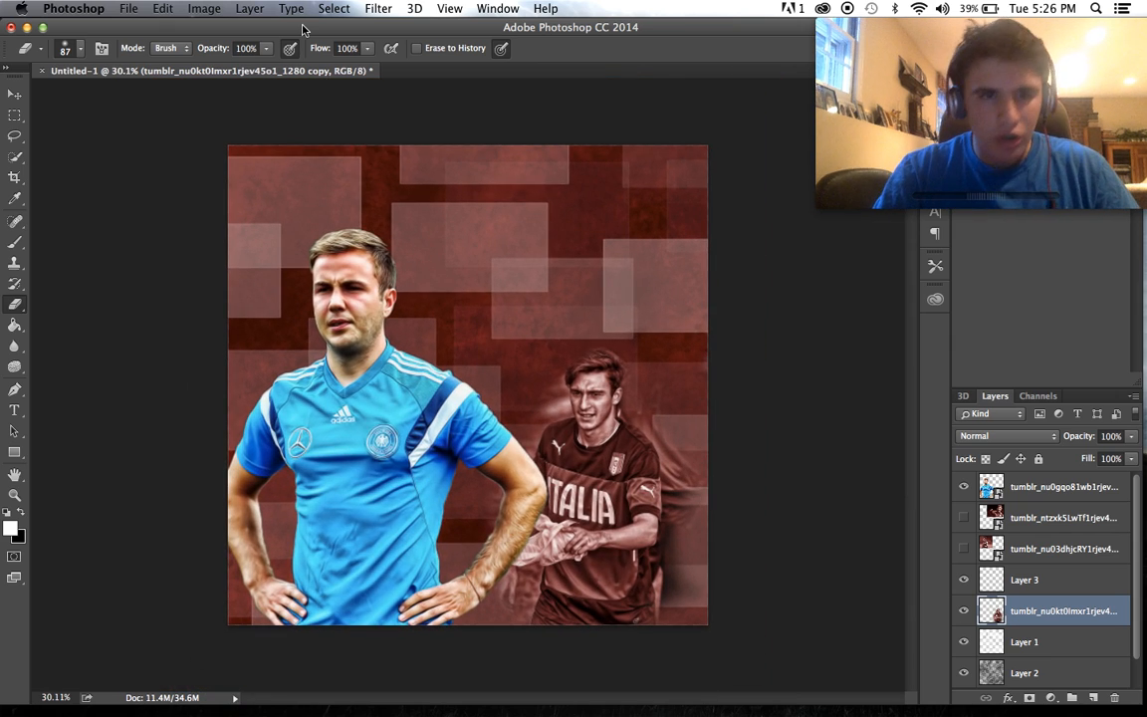
# - Set the eraser size to 191 px for the Italy player's layer
pyautogui.click(81, 49)
pyautogui.write('191')
pyautogui.press('Return')
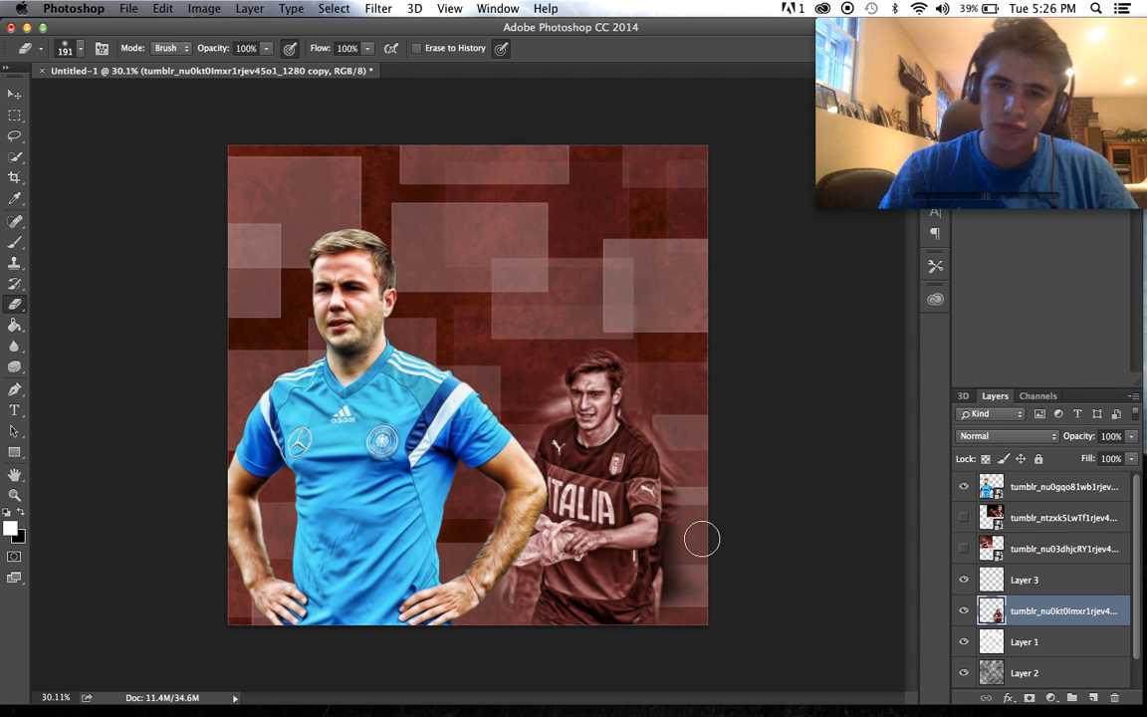
pyautogui.scroll(4, 701, 508)
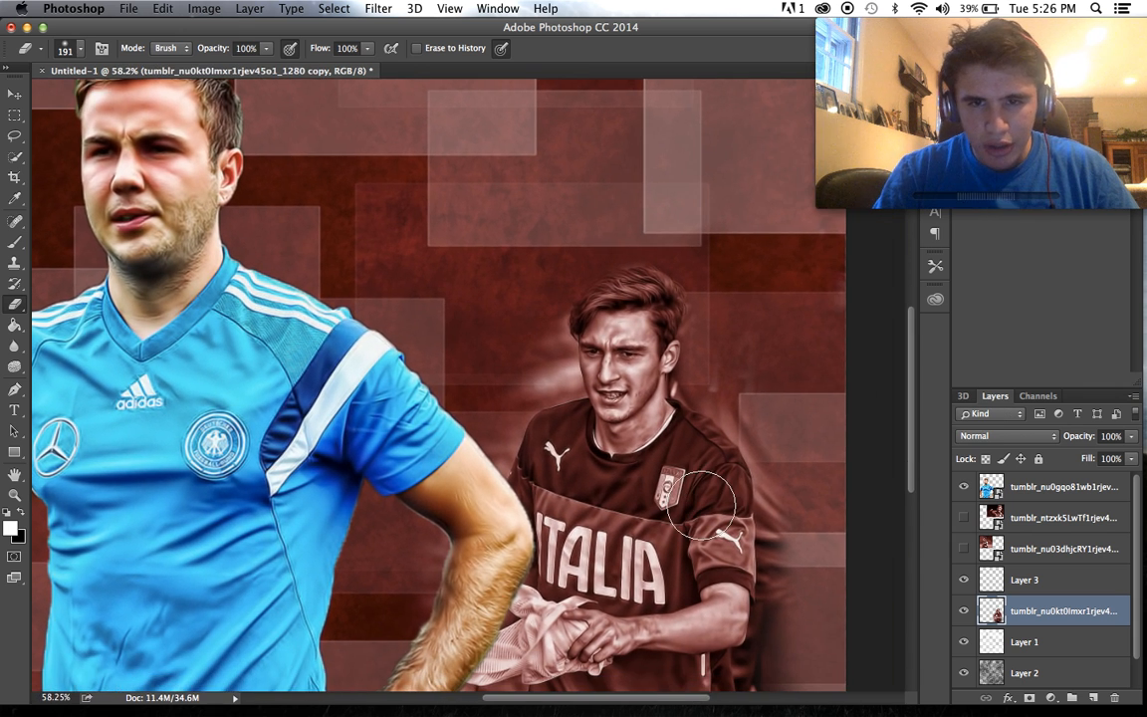
pyautogui.scroll(-2, 701, 508)
pyautogui.scroll(1, 701, 508)
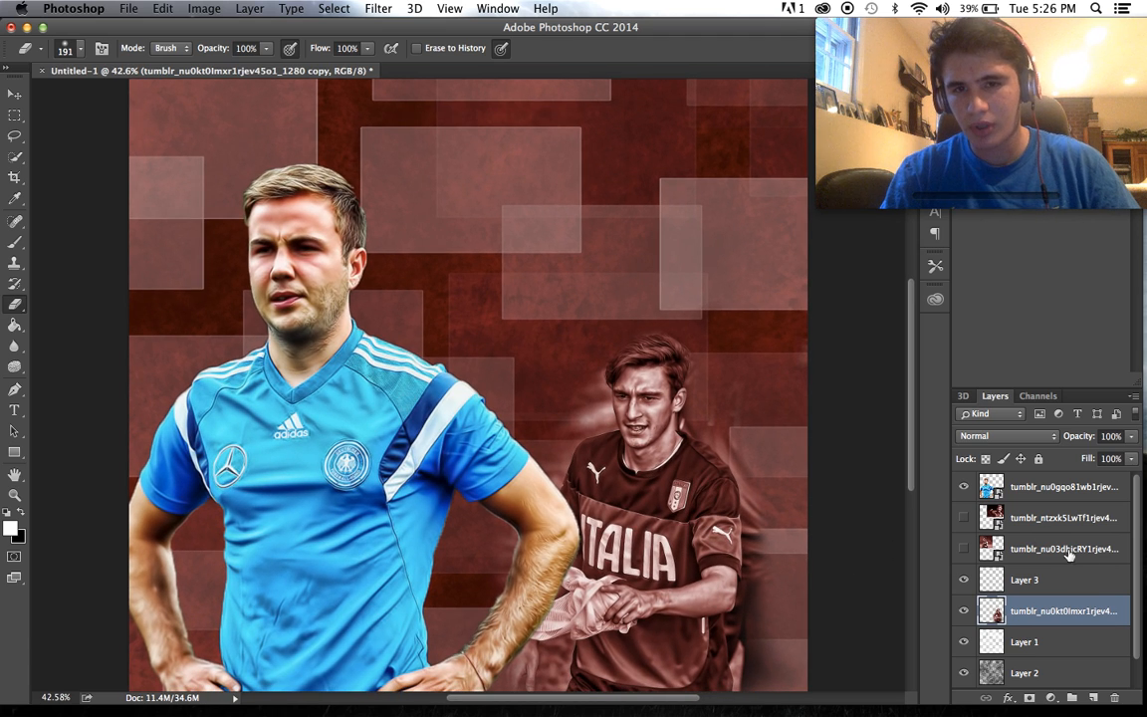
# - Erase the light glow beside the Italy player's head and shoulder with an 81 px eraser
pyautogui.rightClick(578, 404)
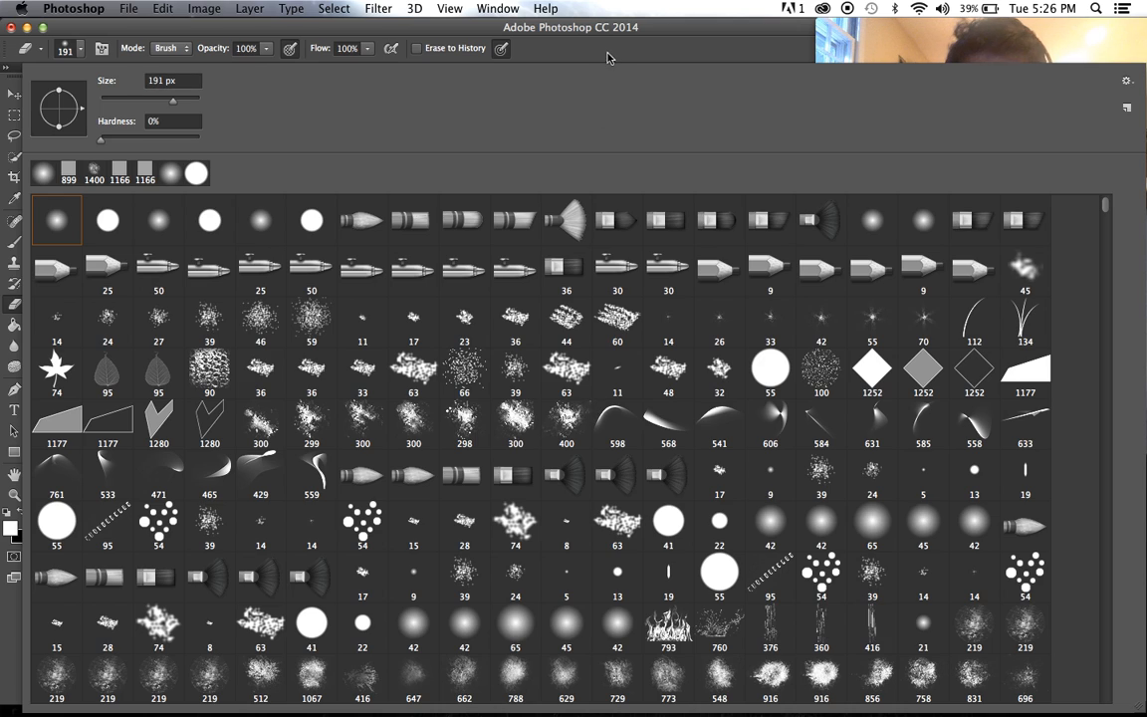
pyautogui.click(542, 47)
pyautogui.click(81, 49)
pyautogui.click(129, 95)
pyautogui.press('Return')
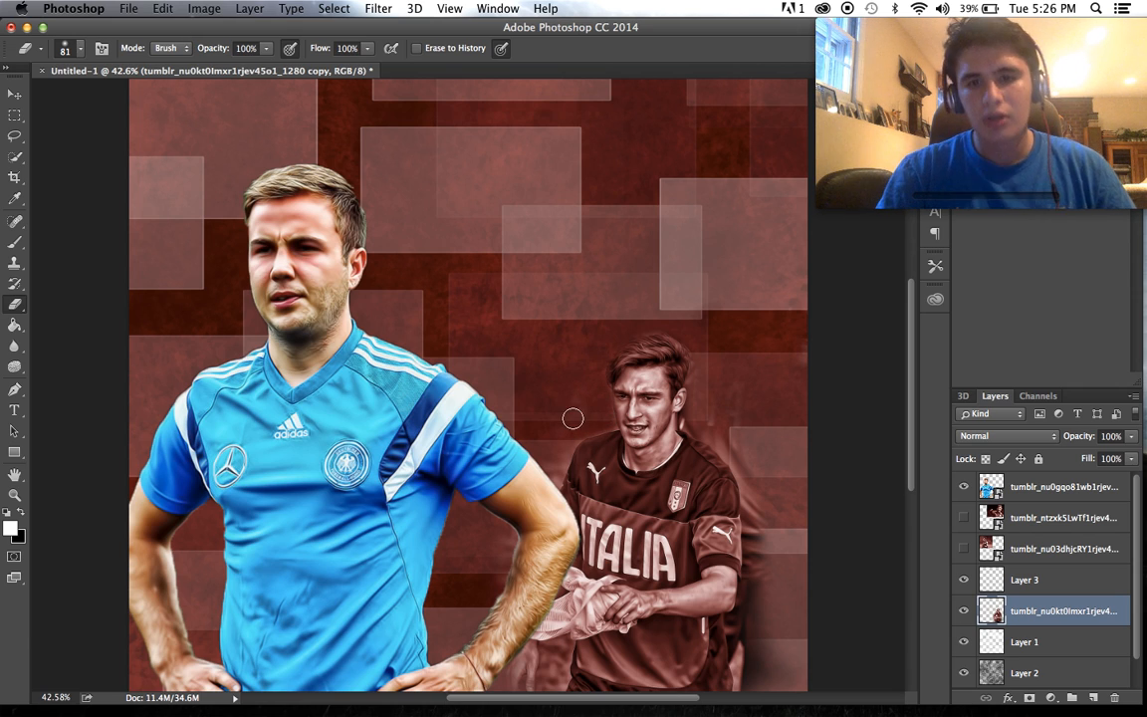
pyautogui.scroll(-2, 753, 415)
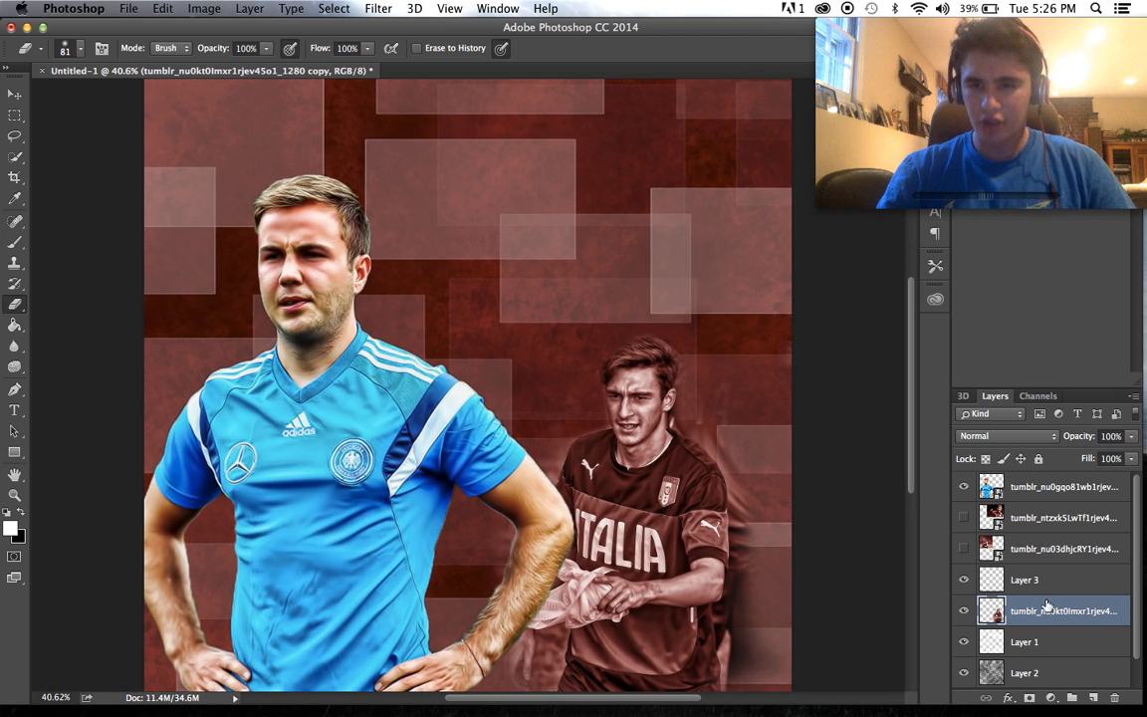
# - Select and show the pointing Wales player's layer, keeping the layers of the other two red-toned players hidden
pyautogui.click(983, 545)
pyautogui.click(963, 549)
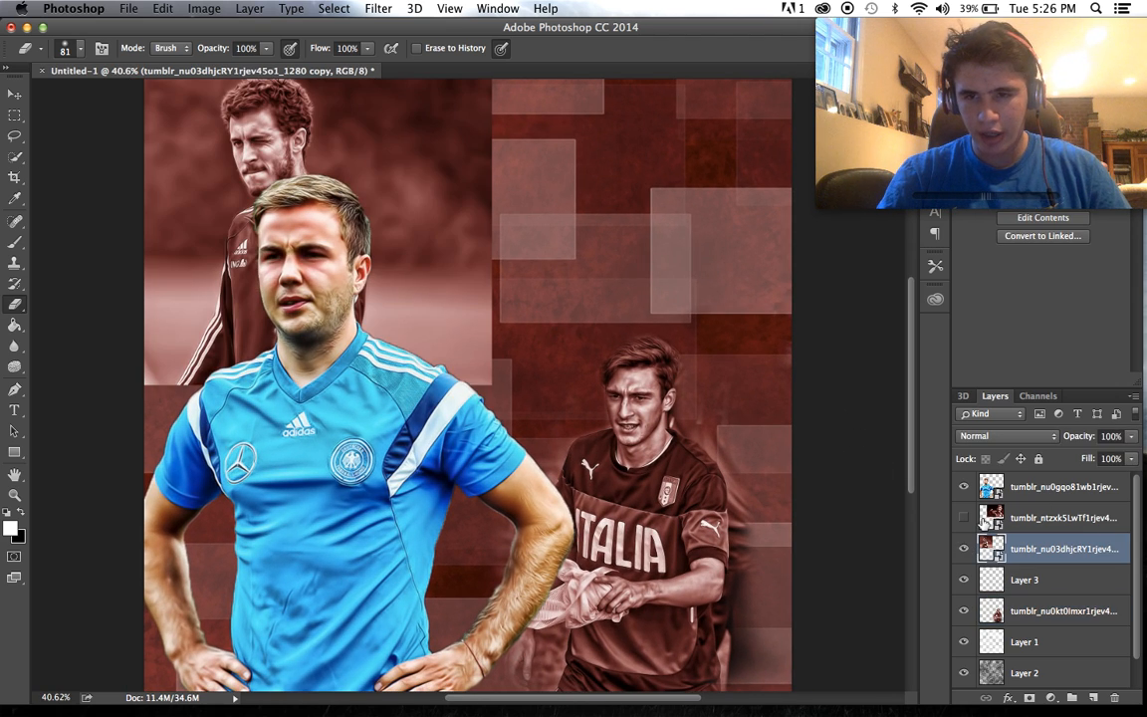
pyautogui.click(986, 517)
pyautogui.click(964, 516)
pyautogui.click(963, 548)
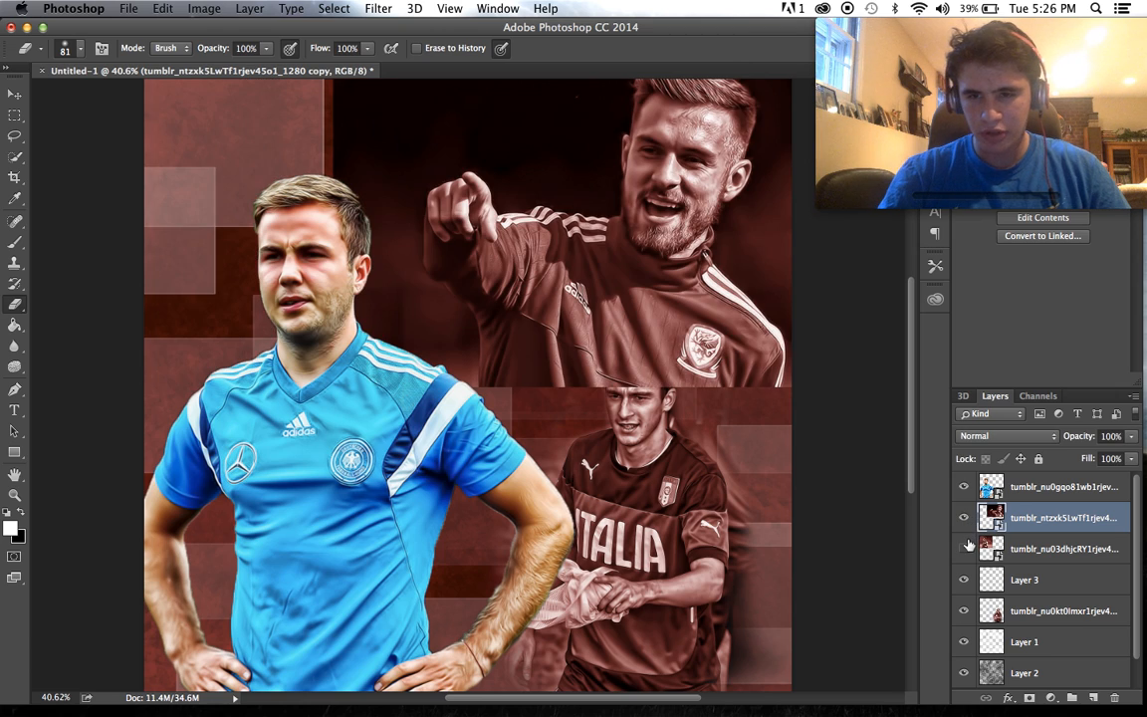
pyautogui.click(963, 612)
# - Rasterize the Wales player's smart object and erase a first strip of dark background along its upper edge
pyautogui.click(479, 300)
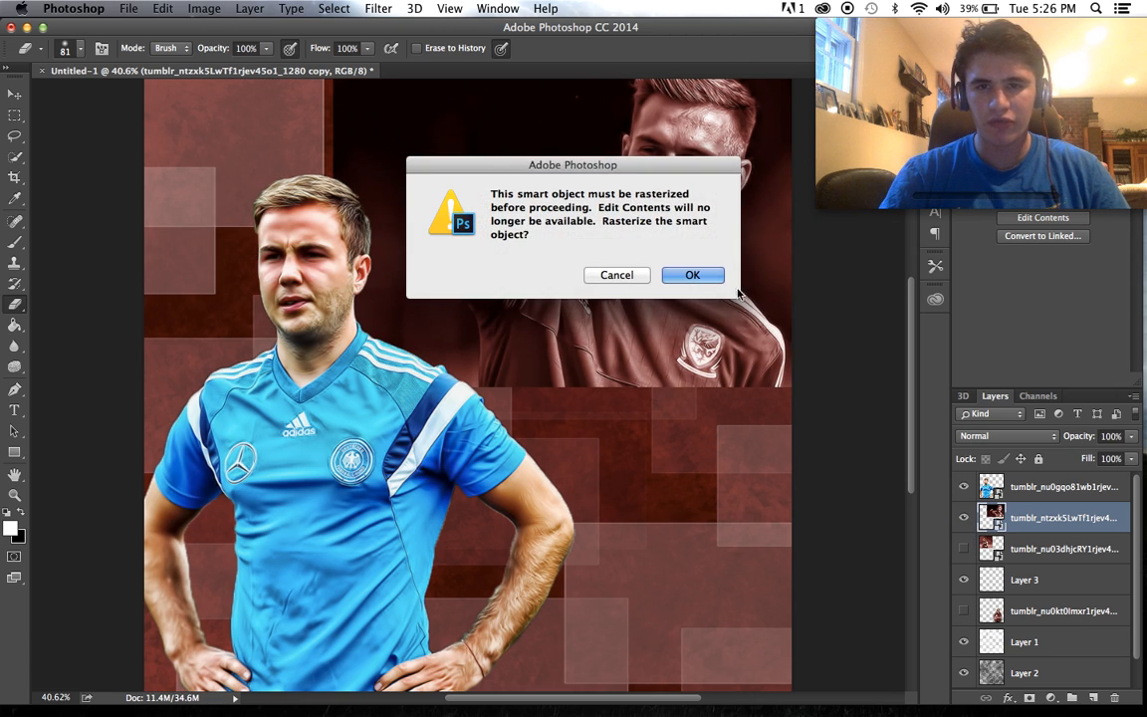
pyautogui.click(687, 274)
pyautogui.scroll(1, 656, 290)
pyautogui.scroll(5, 656, 291)
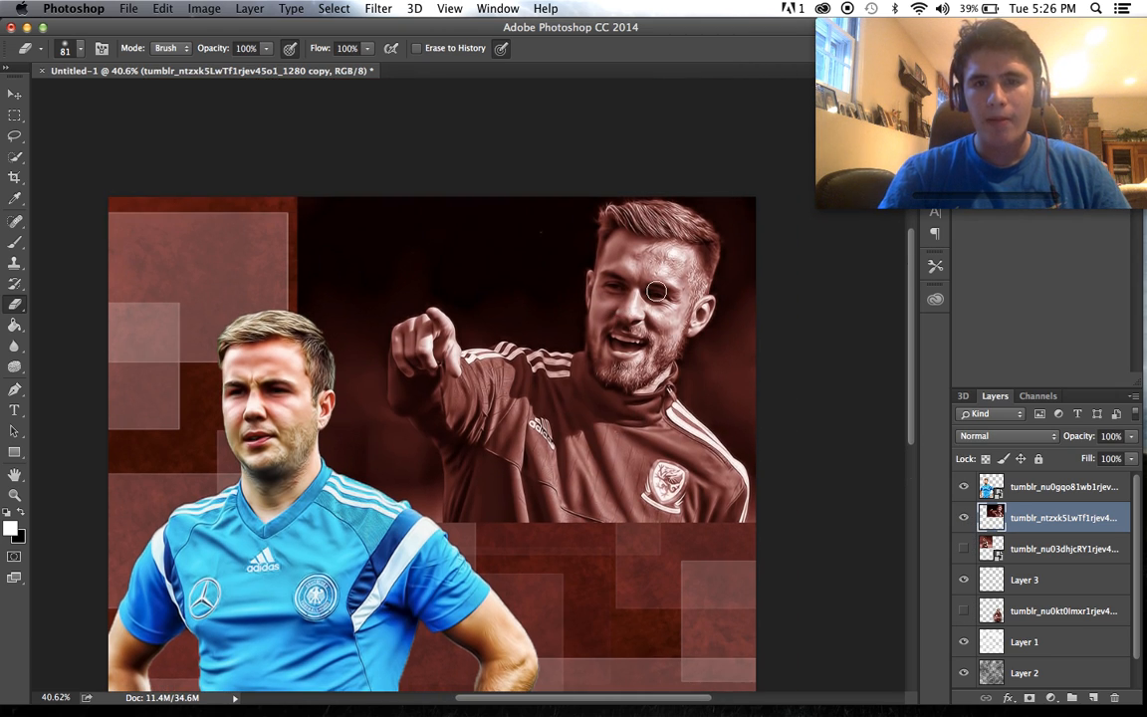
pyautogui.moveTo(555, 210); pyautogui.dragTo(417, 201)
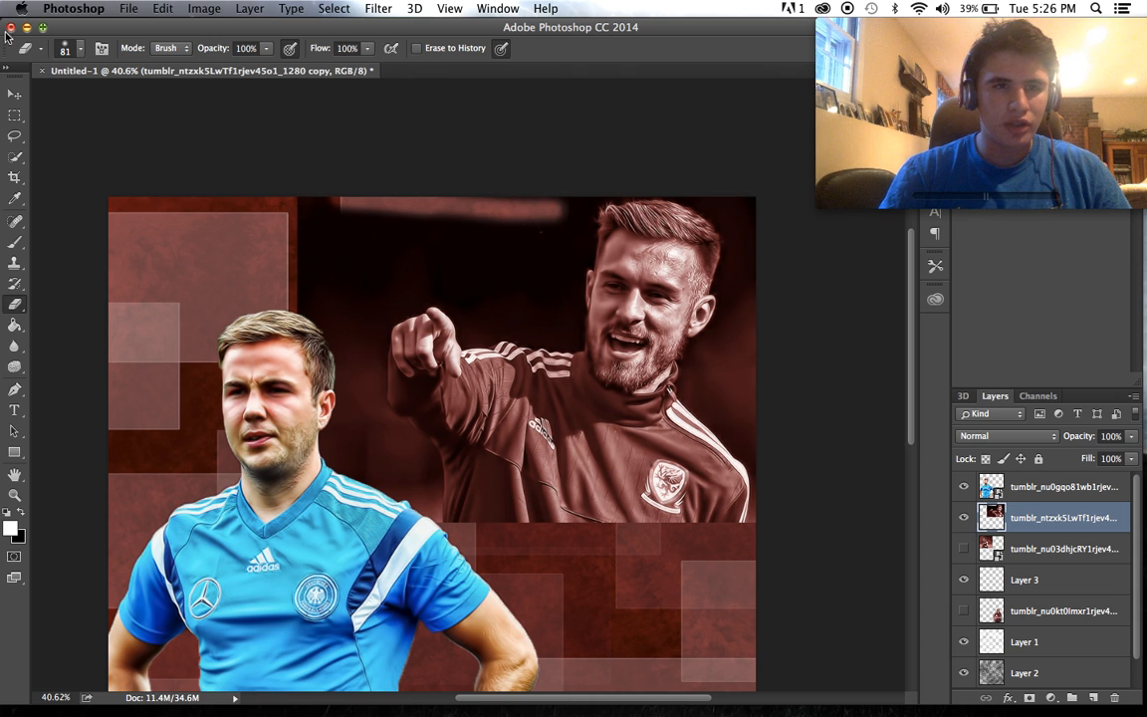
# - Set the eraser size to 332 px and erase the dark background around the Wales player's head and pointing arm
pyautogui.click(76, 47)
pyautogui.click(171, 97)
pyautogui.click(240, 32)
pyautogui.moveTo(435, 197)
pyautogui.mouseDown()
pyautogui.moveTo(275, 219)
pyautogui.moveTo(303, 262)
pyautogui.moveTo(278, 302)
pyautogui.moveTo(309, 283)
pyautogui.moveTo(314, 491)
pyautogui.moveTo(343, 512)
pyautogui.moveTo(327, 483)
pyautogui.moveTo(354, 257)
pyautogui.moveTo(339, 281)
pyautogui.moveTo(461, 248)
pyautogui.moveTo(524, 269)
pyautogui.moveTo(526, 240)
pyautogui.moveTo(525, 255)
pyautogui.moveTo(794, 369)
pyautogui.moveTo(752, 377)
pyautogui.moveTo(753, 389)
pyautogui.moveTo(732, 384)
pyautogui.moveTo(744, 389)
pyautogui.moveTo(775, 240)
pyautogui.moveTo(782, 293)
pyautogui.mouseUp()
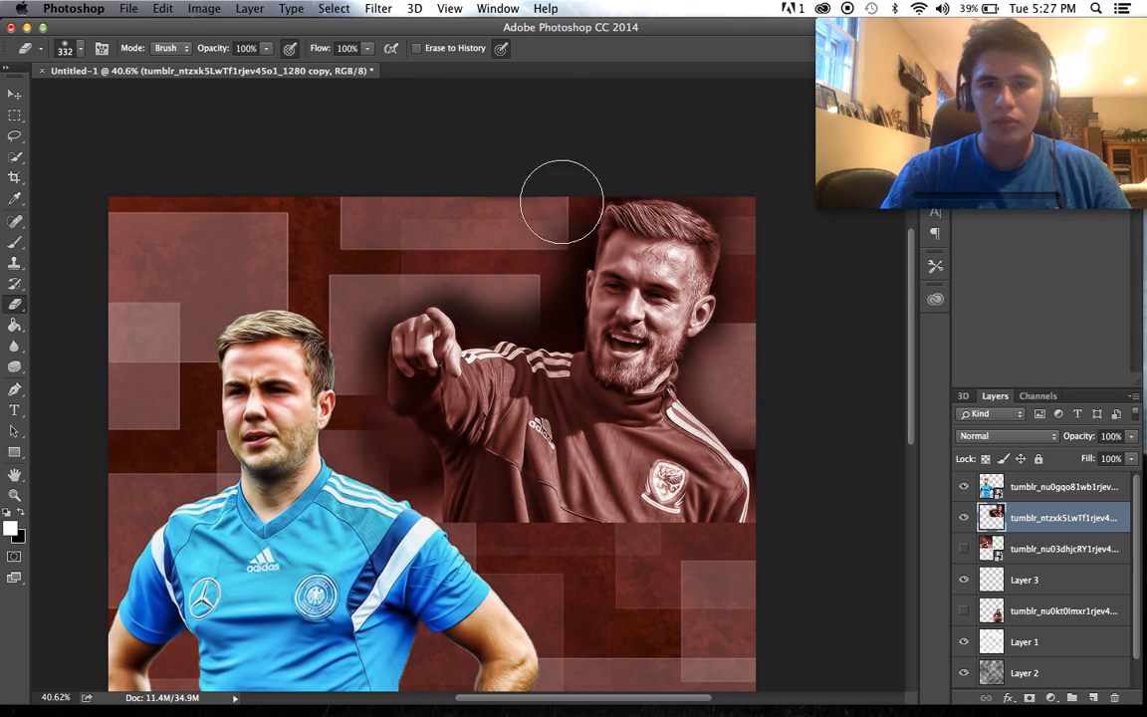
pyautogui.moveTo(540, 237)
pyautogui.mouseDown()
pyautogui.moveTo(533, 297)
pyautogui.moveTo(493, 300)
pyautogui.moveTo(452, 254)
pyautogui.moveTo(377, 278)
pyautogui.moveTo(336, 370)
pyautogui.moveTo(345, 428)
pyautogui.moveTo(385, 473)
pyautogui.mouseUp()
# - Fade out the lower and outer edges of the Wales player's photo with the 332 px eraser
pyautogui.scroll(-4, 384, 461)
pyautogui.hscroll(2, 385, 461)
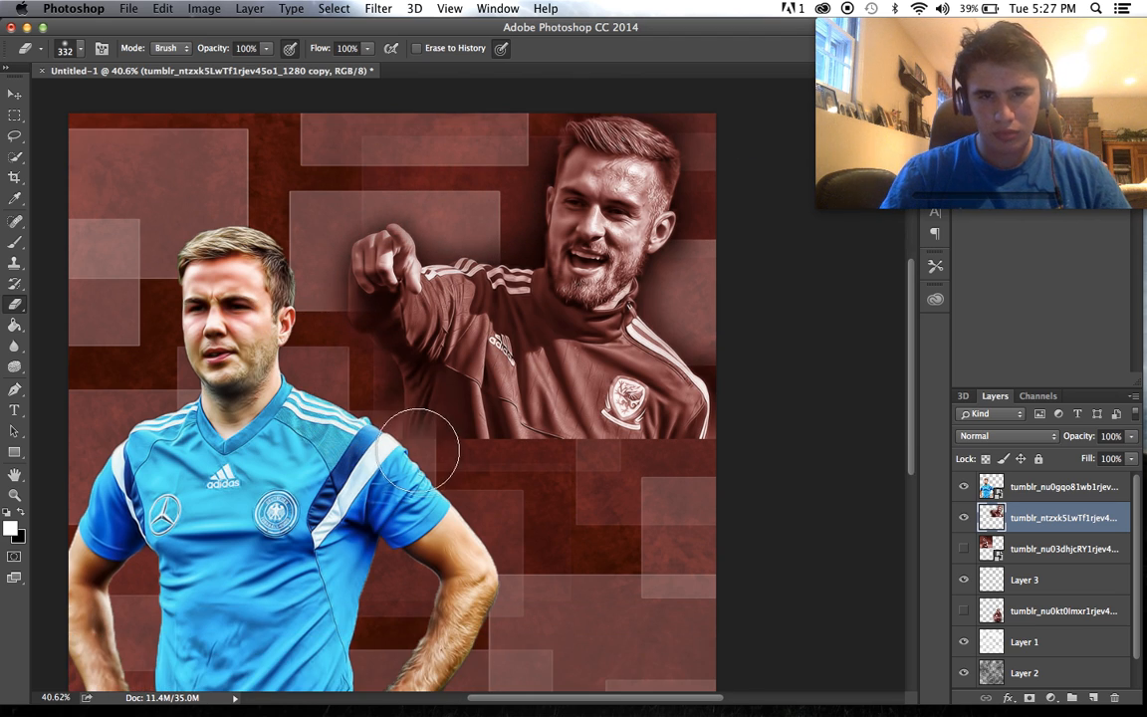
pyautogui.moveTo(371, 428)
pyautogui.mouseDown()
pyautogui.moveTo(429, 438)
pyautogui.moveTo(749, 409)
pyautogui.moveTo(744, 336)
pyautogui.mouseUp()
pyautogui.scroll(-3, 744, 335)
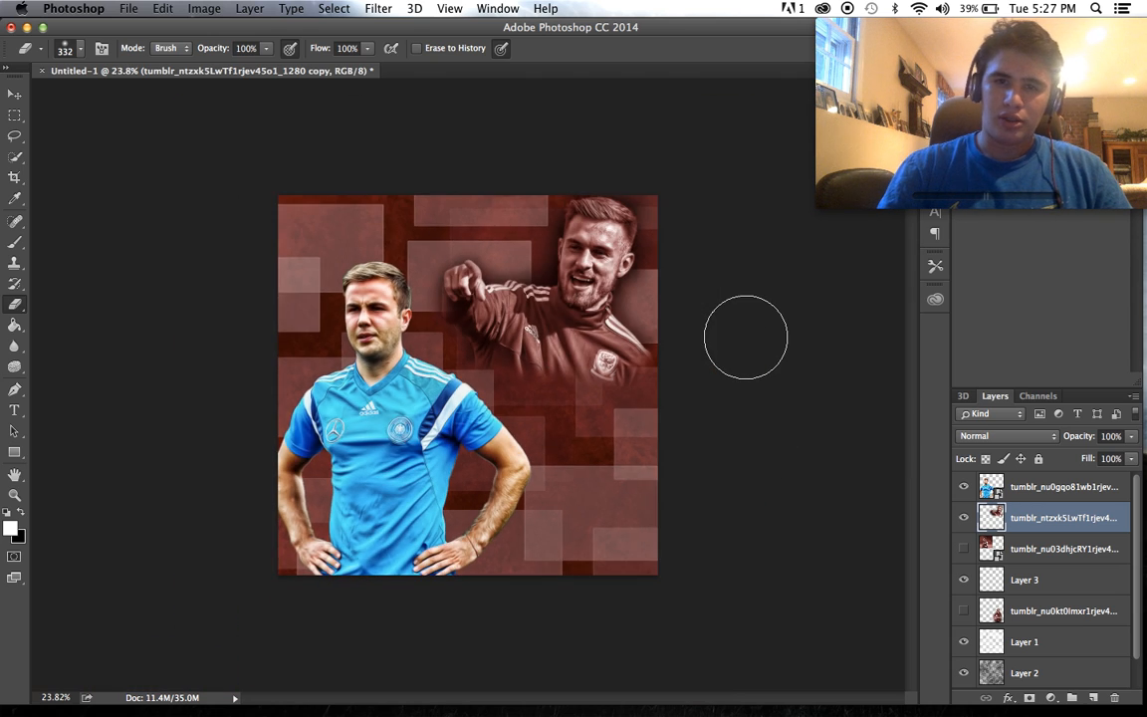
pyautogui.scroll(2, 745, 337)
pyautogui.scroll(2, 745, 338)
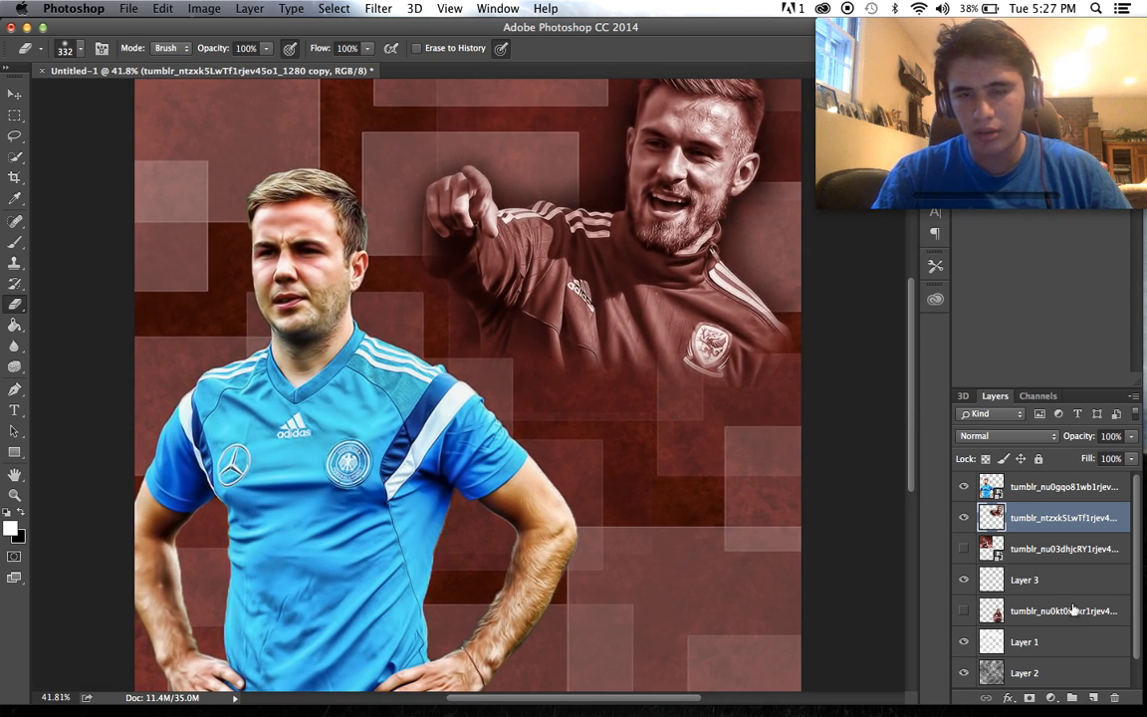
# - Set the blend mode of the texture layer, Layer 2, to Overlay
pyautogui.scroll(-1, 1075, 618)
pyautogui.click(988, 640)
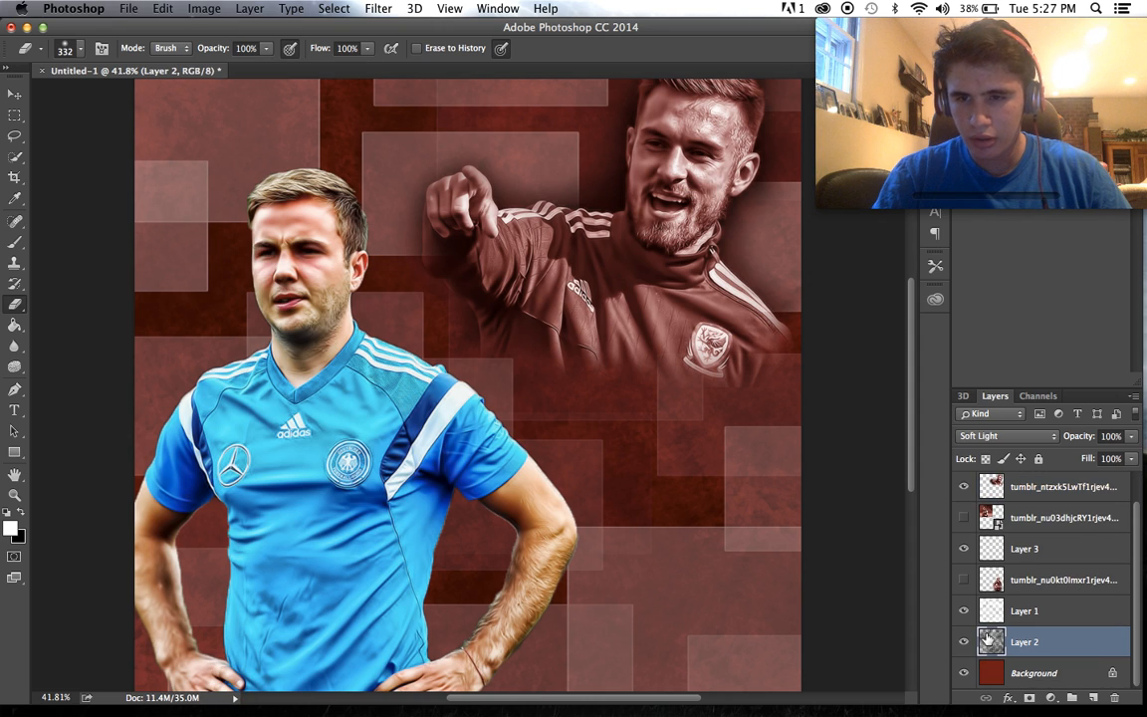
pyautogui.click(1021, 436)
pyautogui.click(1017, 426)
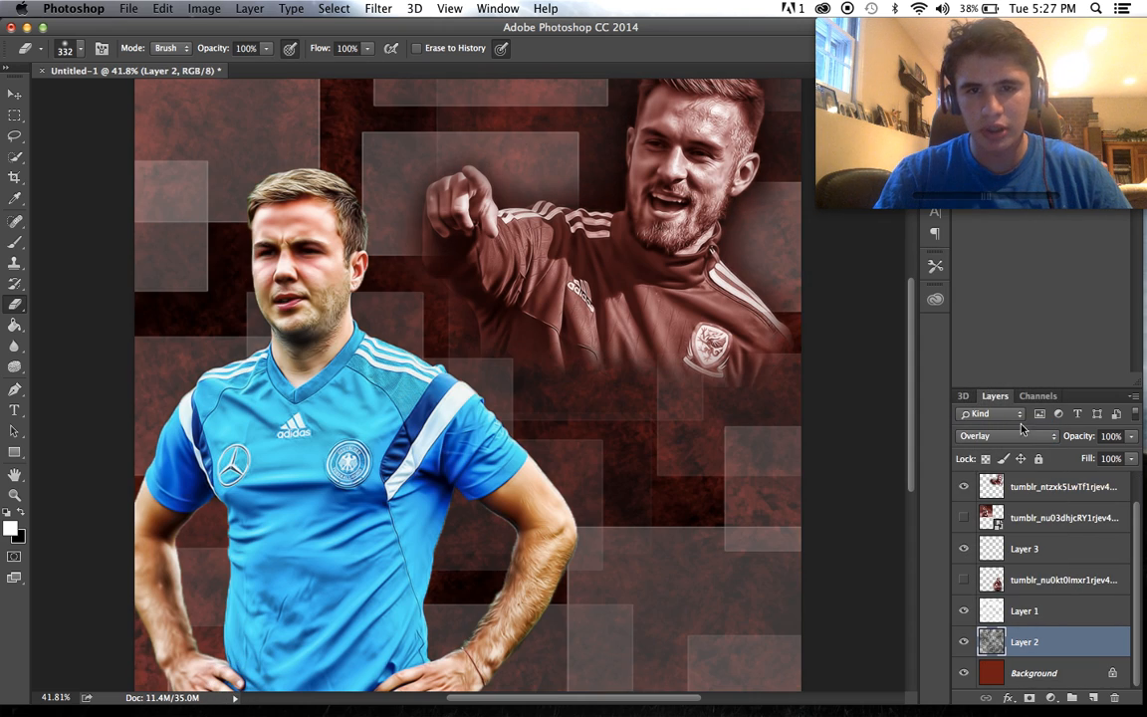
pyautogui.click(1131, 440)
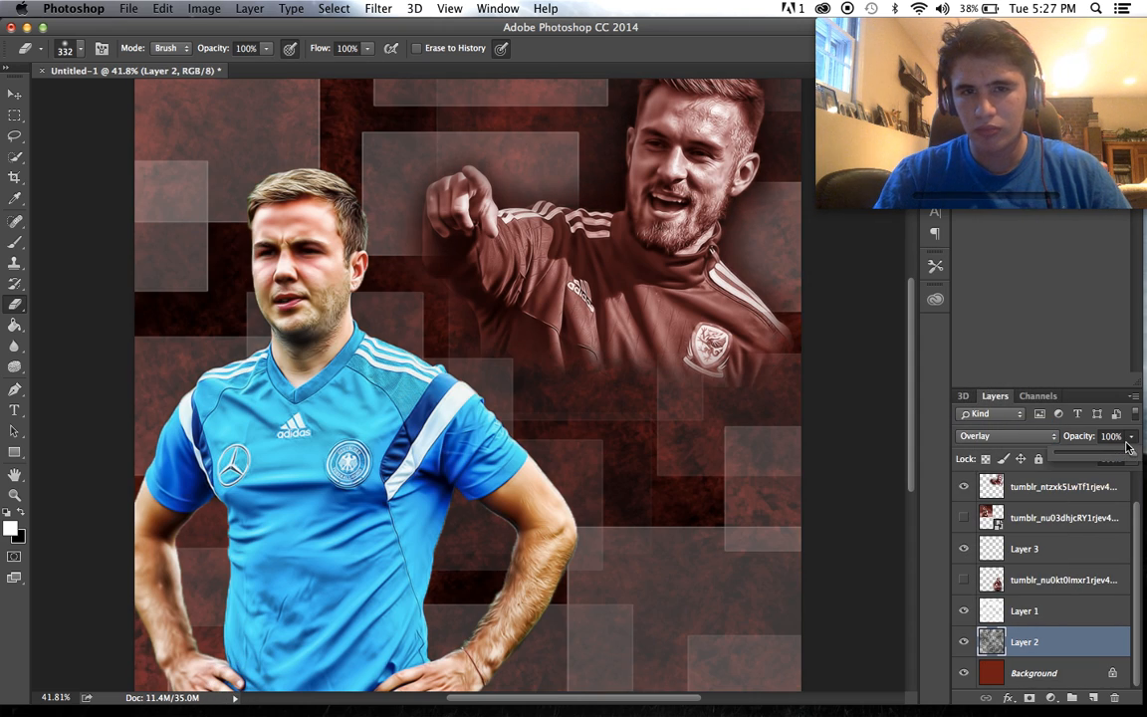
# - Set the opacity of the rectangles layer, Layer 1, to 56%
pyautogui.click(1003, 617)
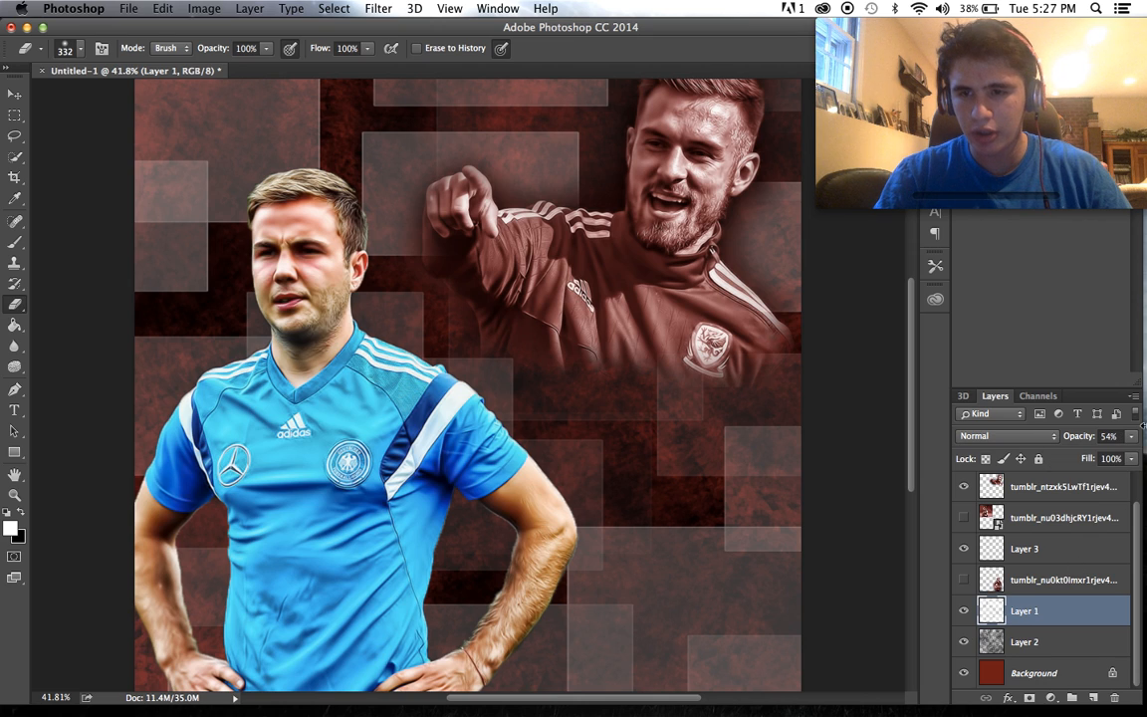
pyautogui.click(1131, 436)
pyautogui.moveTo(1102, 456)
pyautogui.mouseDown()
pyautogui.moveTo(1142, 453)
pyautogui.moveTo(1100, 457)
pyautogui.mouseUp()
# - Move Layer 2 above Layer 1 in the layer stack so the texture covers the rectangles
pyautogui.click(1018, 639)
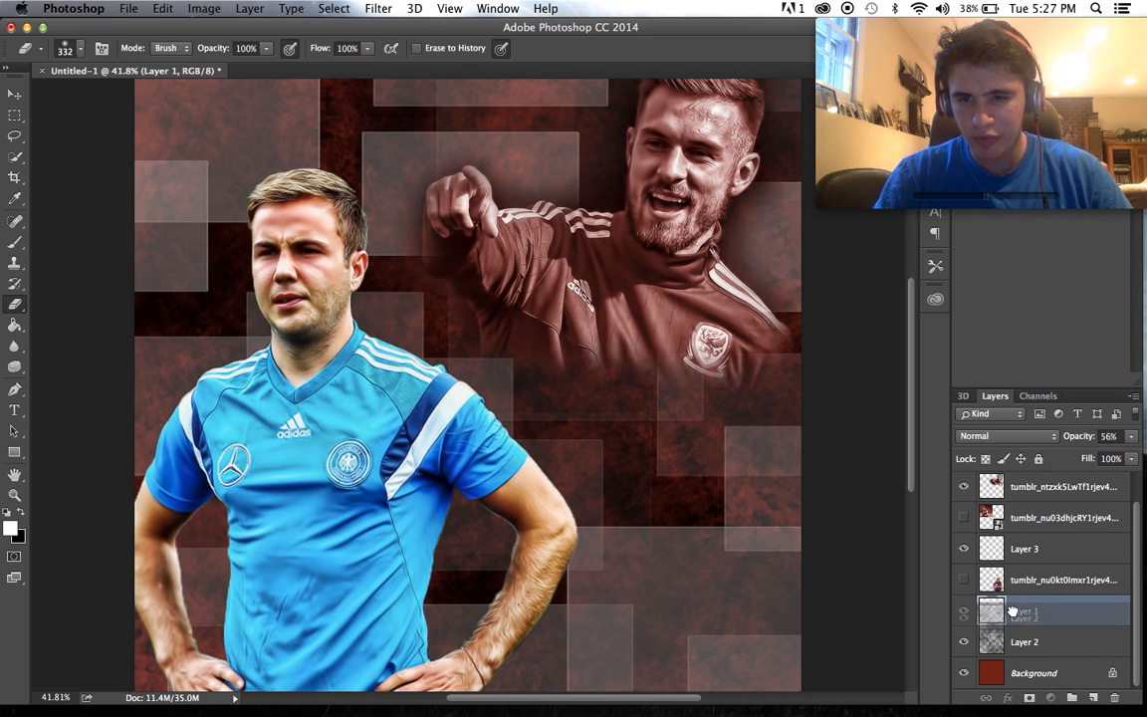
pyautogui.scroll(-3, 736, 583)
pyautogui.scroll(2, 741, 579)
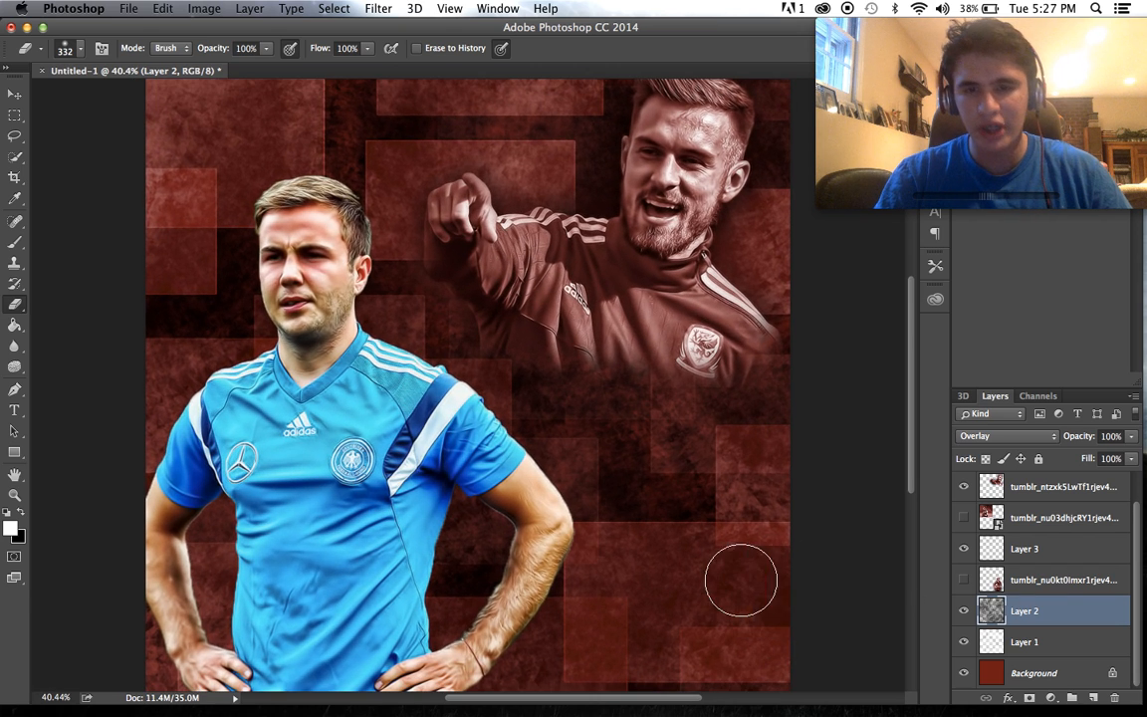
# - Set Layer 1's opacity to 100%
pyautogui.click(1017, 639)
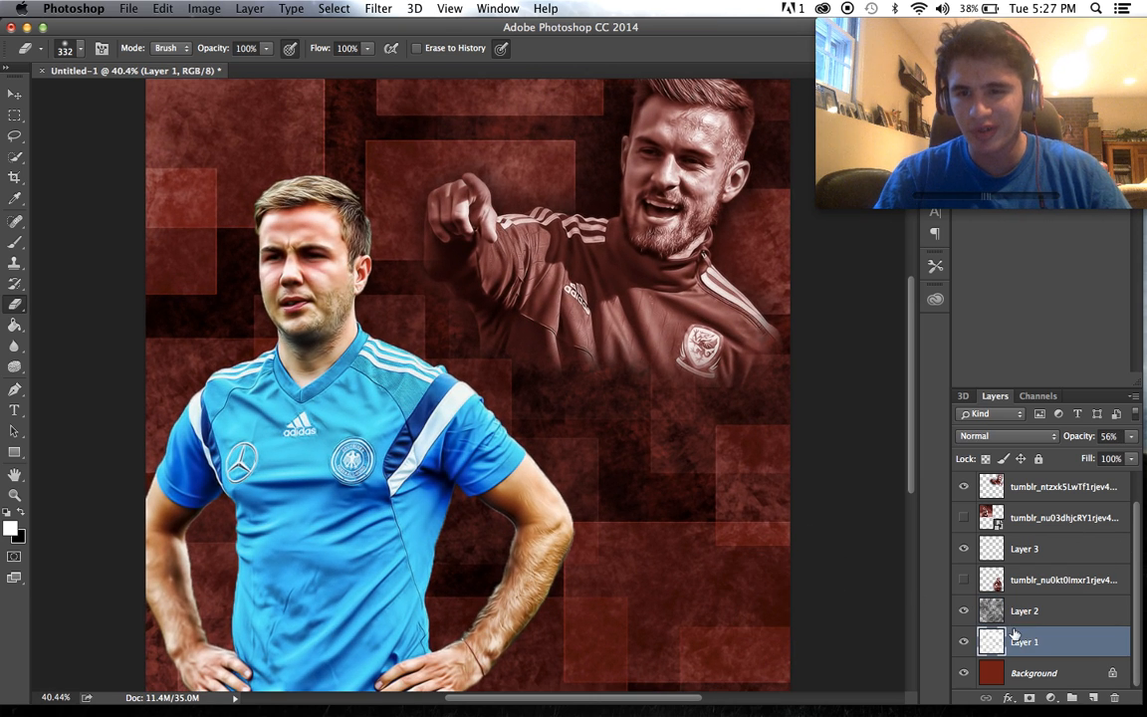
pyautogui.click(1131, 438)
pyautogui.scroll(-3, 871, 469)
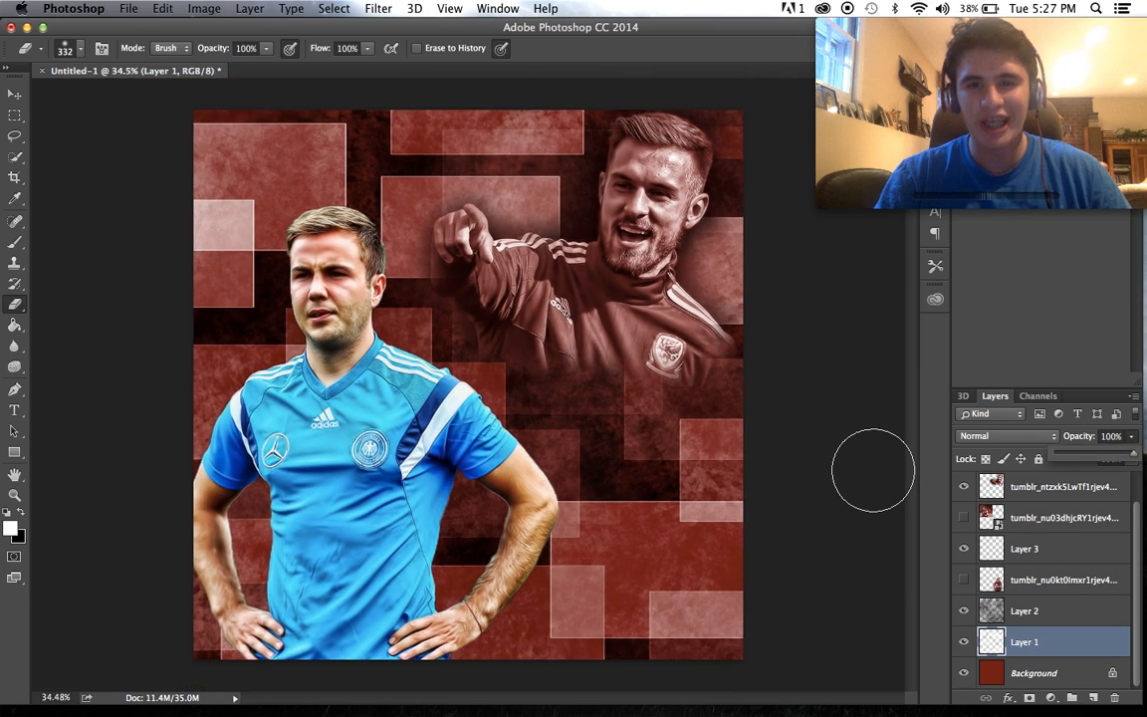
pyautogui.scroll(3, 871, 469)
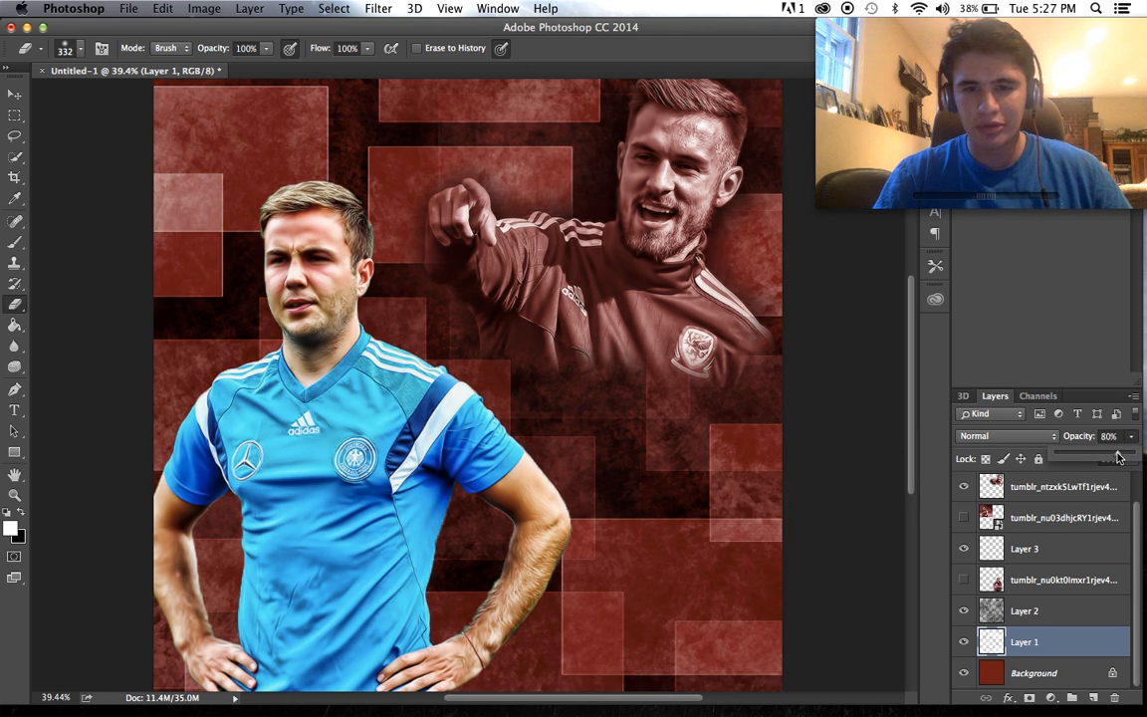
pyautogui.moveTo(1123, 454); pyautogui.dragTo(1143, 451)
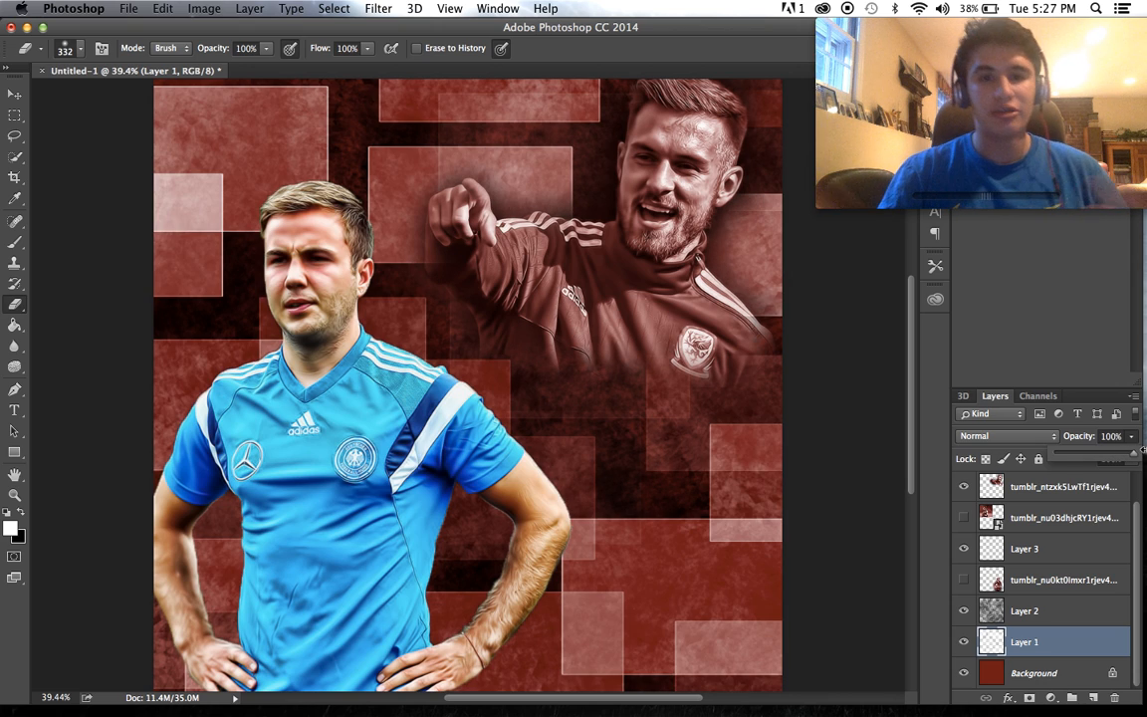
# - Try Soft Light on Layer 2, return it to Overlay, and set its opacity to 65%
pyautogui.click(1010, 617)
pyautogui.click(1008, 436)
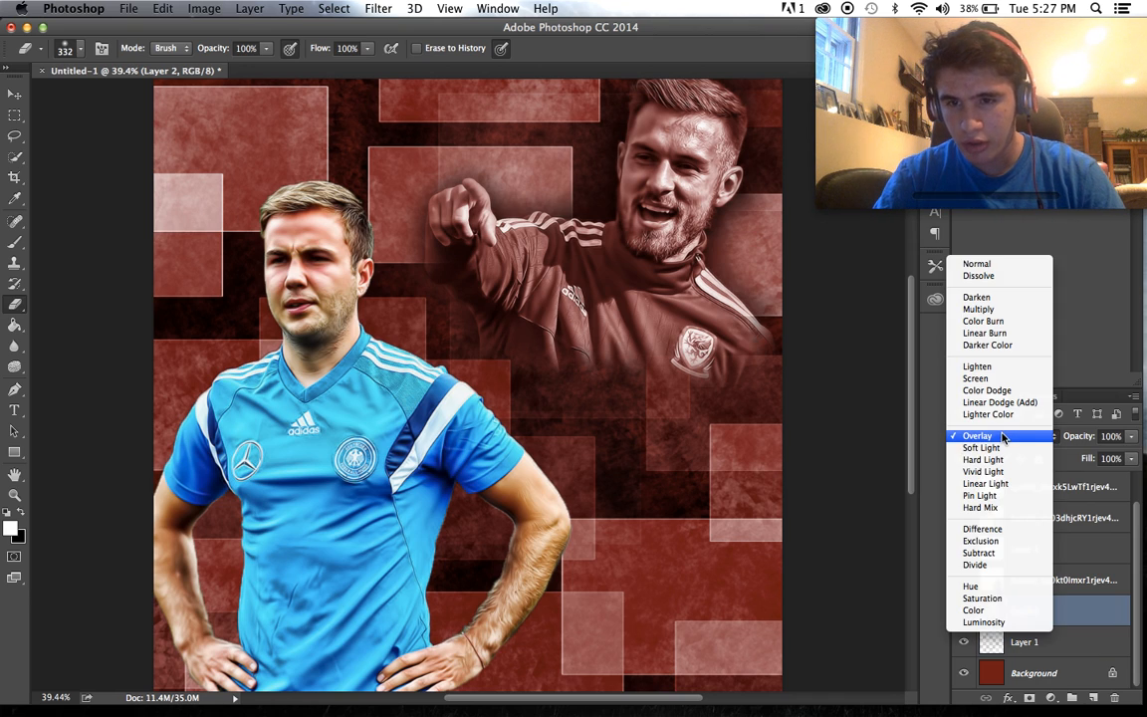
pyautogui.click(1001, 448)
pyautogui.click(1001, 440)
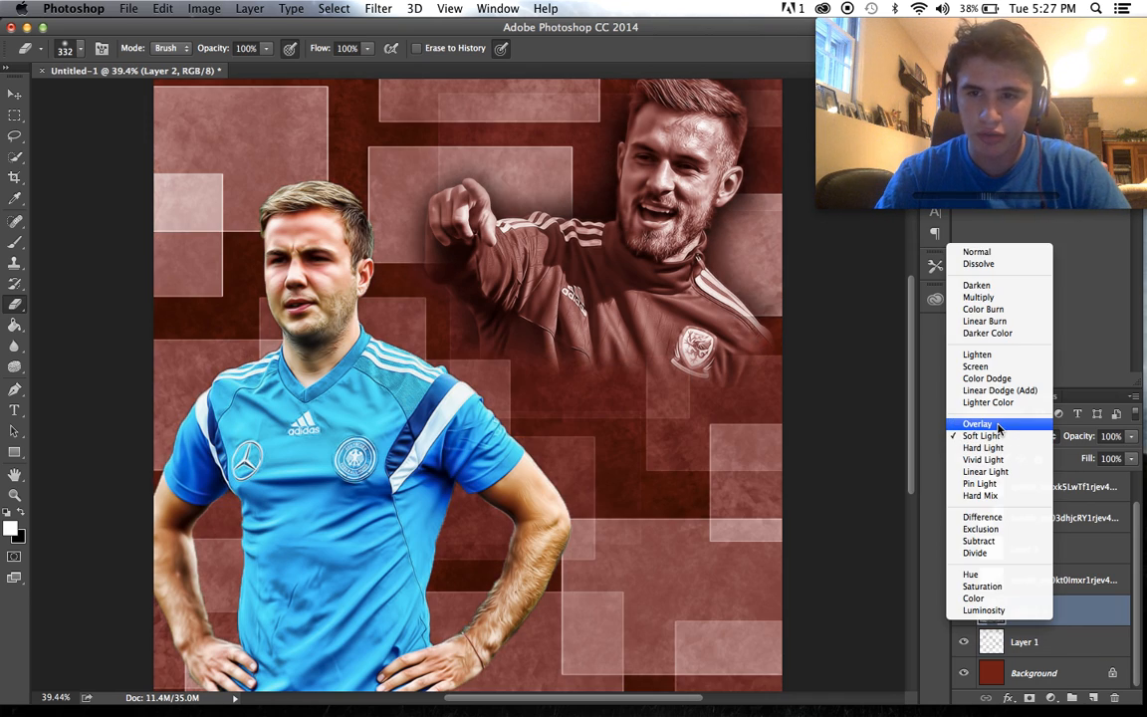
pyautogui.click(981, 424)
pyautogui.click(1132, 444)
pyautogui.moveTo(1111, 453); pyautogui.dragTo(1106, 453)
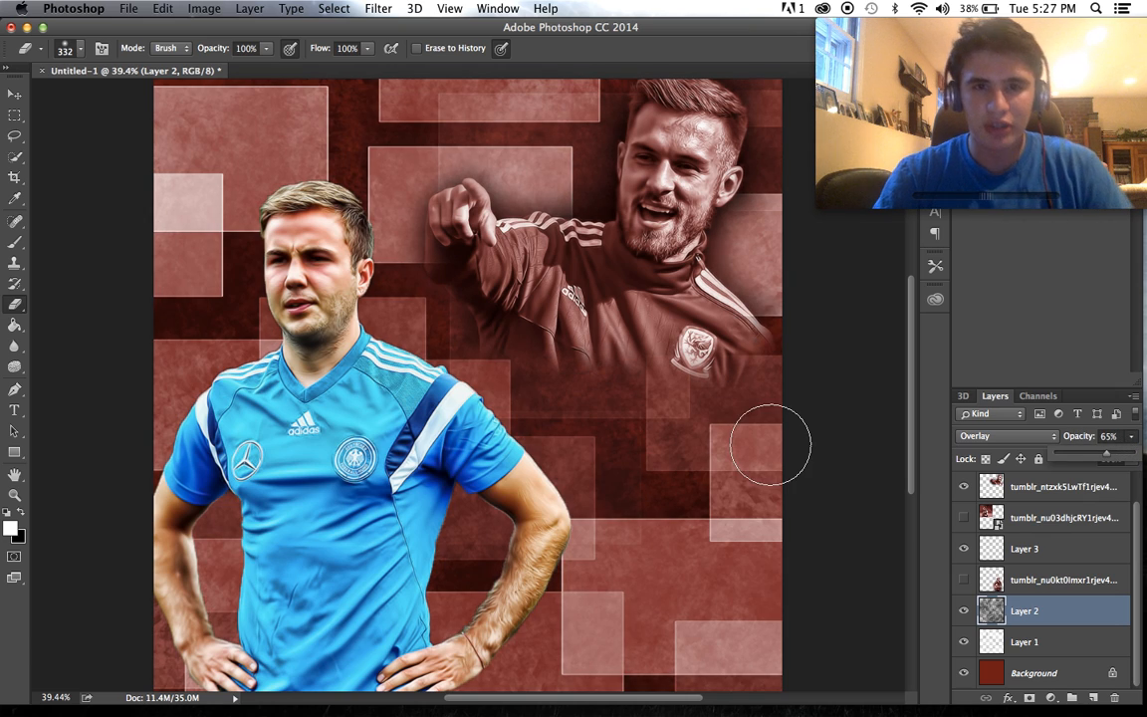
# - Set the opacity of the texture layer, Layer 2, to 80%
pyautogui.scroll(-3, 768, 445)
pyautogui.scroll(2, 768, 445)
pyautogui.click(1143, 426)
pyautogui.write('7')
pyautogui.press('Return')
pyautogui.write('80')
pyautogui.press('Return')
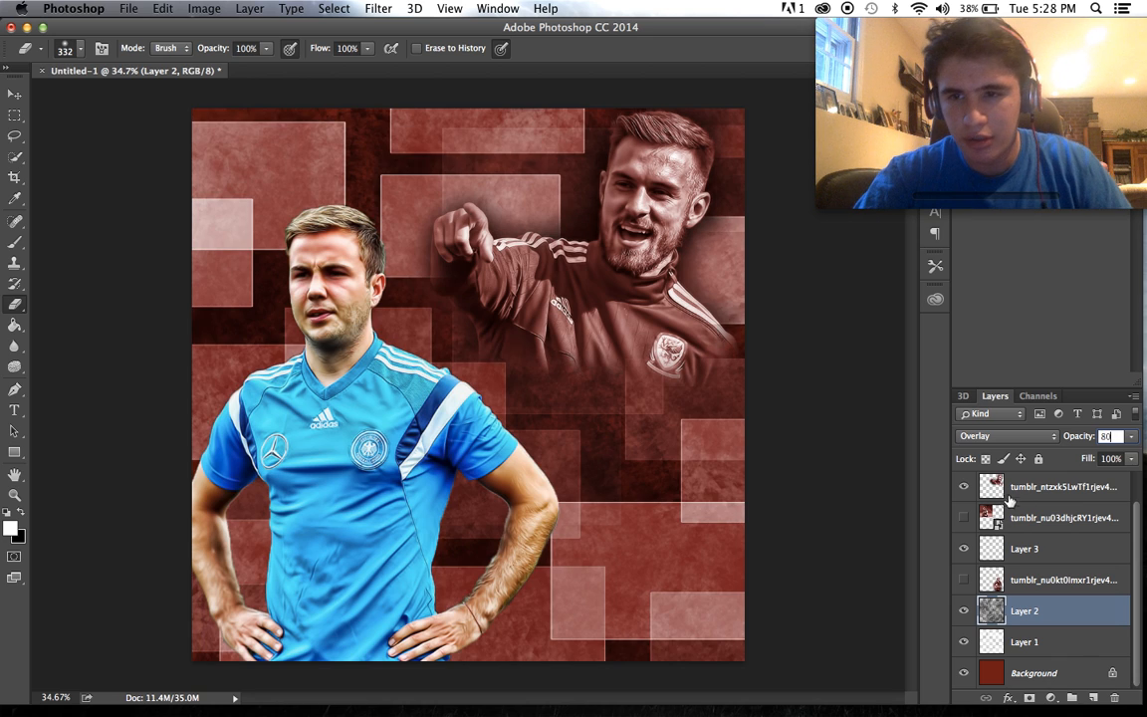
# - Select the main player's layer and shift the player in blue slightly to the right on the canvas
pyautogui.click(1080, 541)
pyautogui.scroll(1, 1060, 571)
pyautogui.scroll(2, 761, 498)
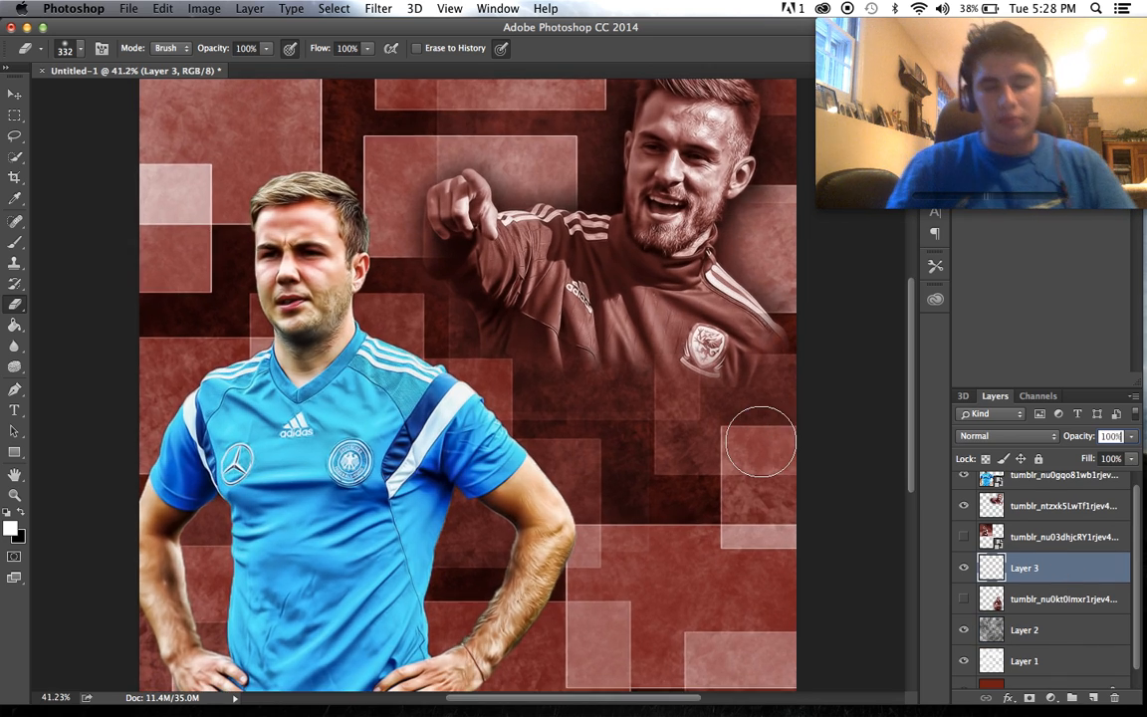
pyautogui.scroll(-1, 761, 478)
pyautogui.click(1043, 484)
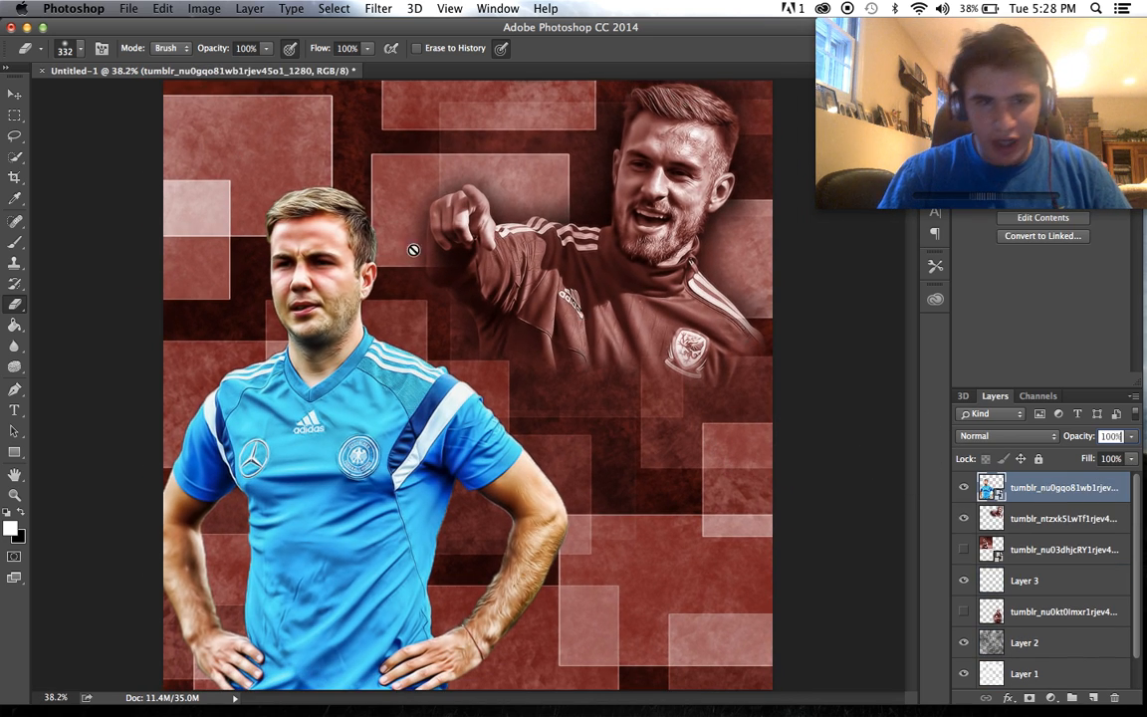
pyautogui.press('v')
pyautogui.moveTo(217, 199); pyautogui.dragTo(248, 199)
# - Show the Italia player's layer and place it directly below the main player's layer in the stack
pyautogui.click(963, 613)
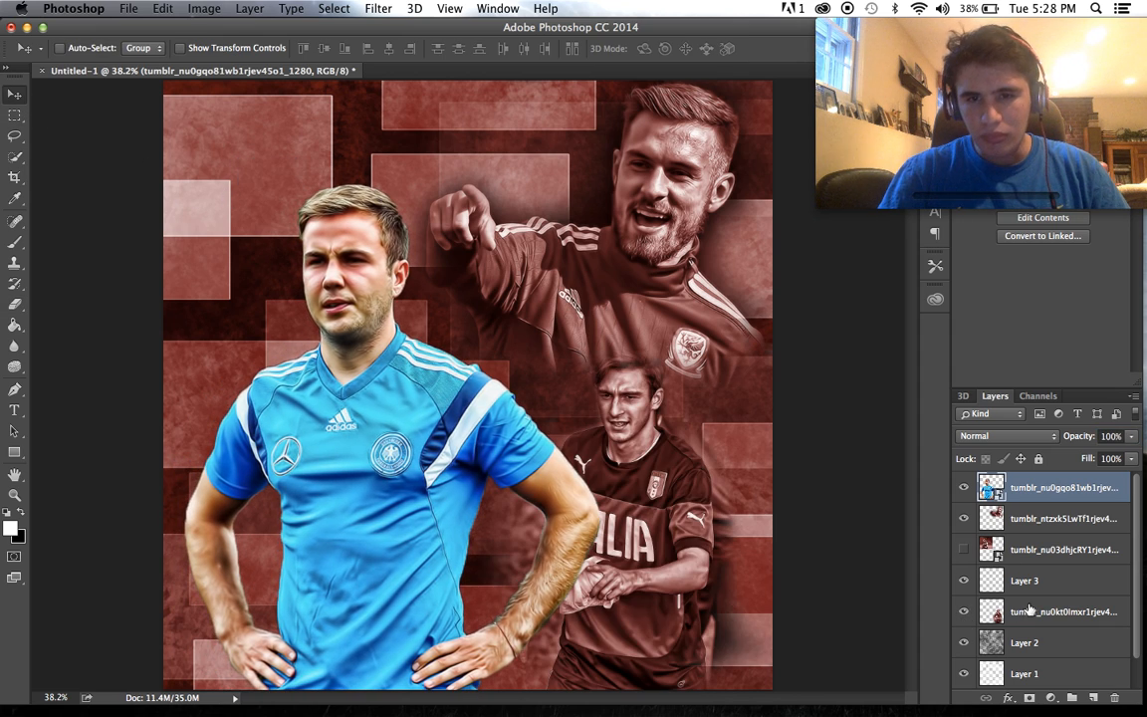
pyautogui.moveTo(1058, 614); pyautogui.dragTo(1056, 516)
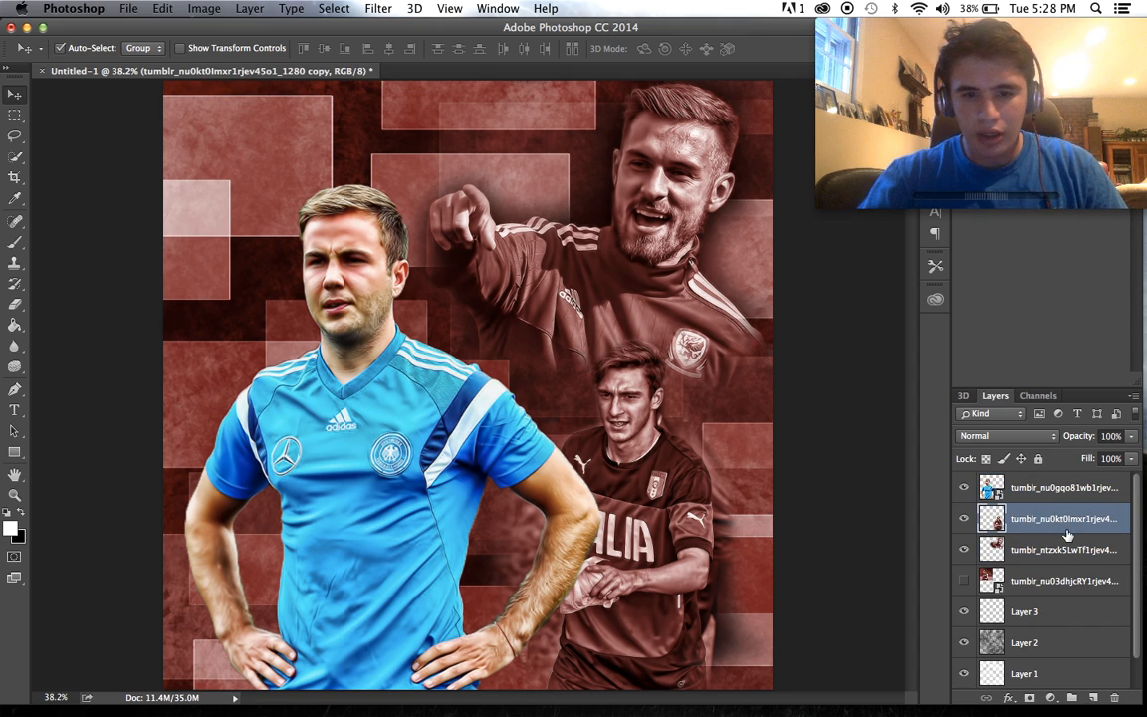
# - Enlarge the Italia player to about 115% and shift him left so he stands in front of the pointing player
pyautogui.press('super+t')
pyautogui.moveTo(777, 302); pyautogui.dragTo(825, 251)
pyautogui.moveTo(768, 349); pyautogui.dragTo(742, 349)
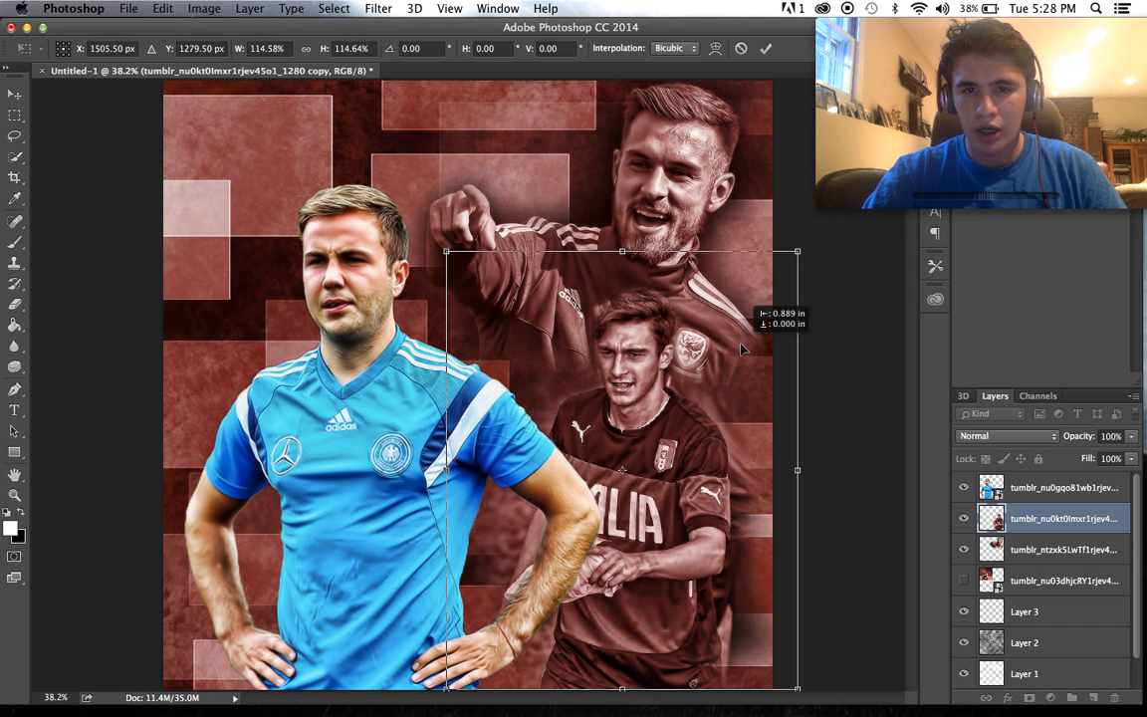
pyautogui.press('Return')
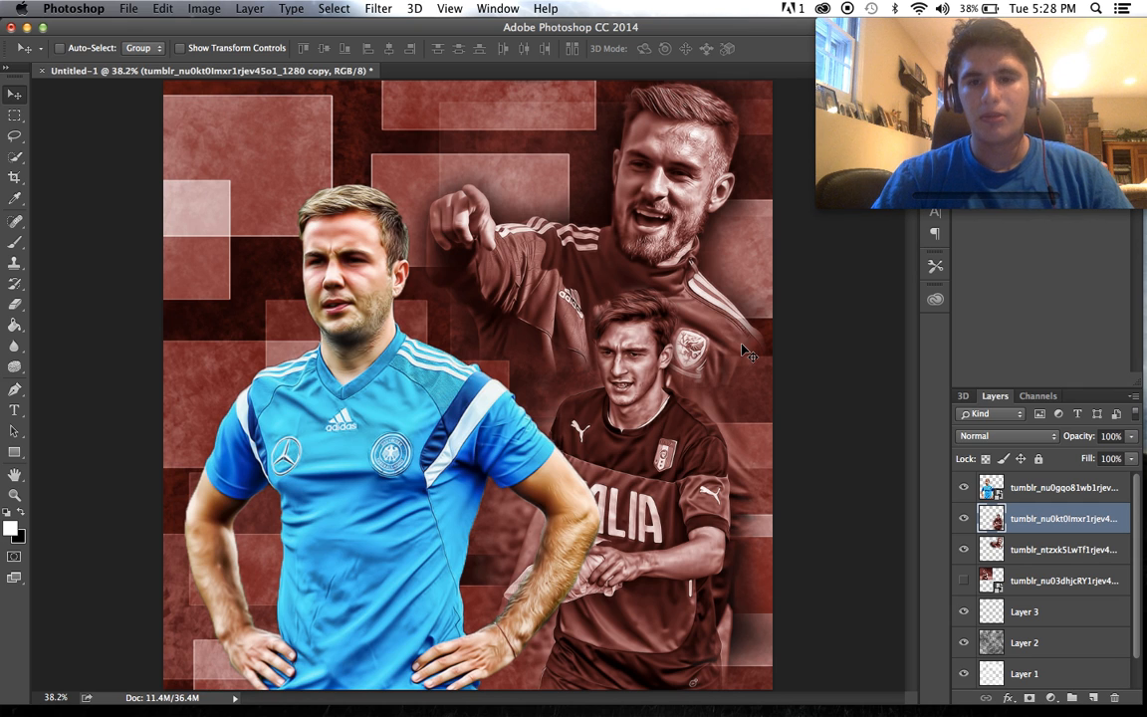
pyautogui.scroll(5, 697, 349)
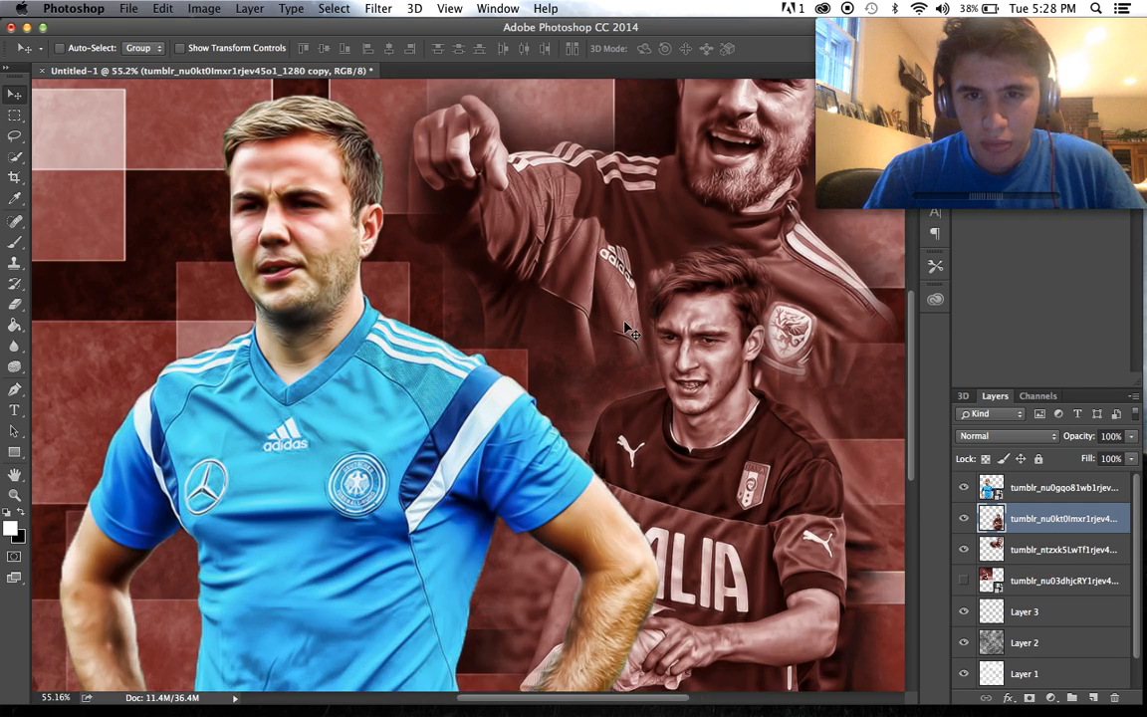
pyautogui.scroll(3, 629, 329)
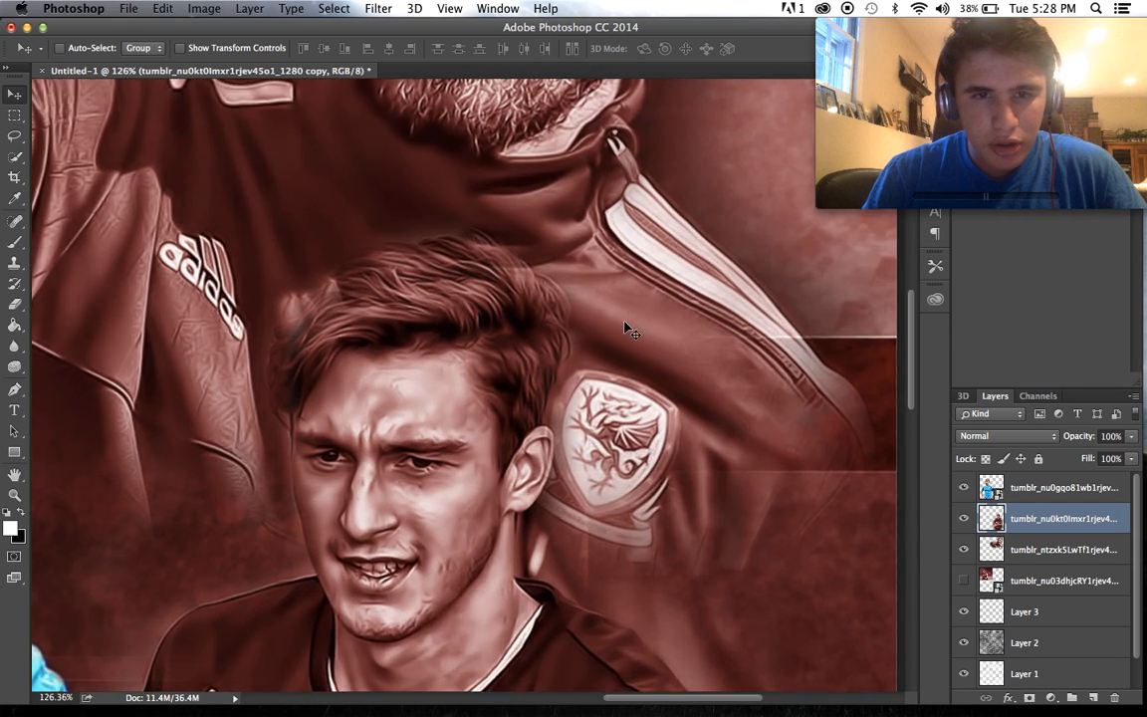
pyautogui.scroll(-6, 630, 328)
pyautogui.scroll(-4, 629, 329)
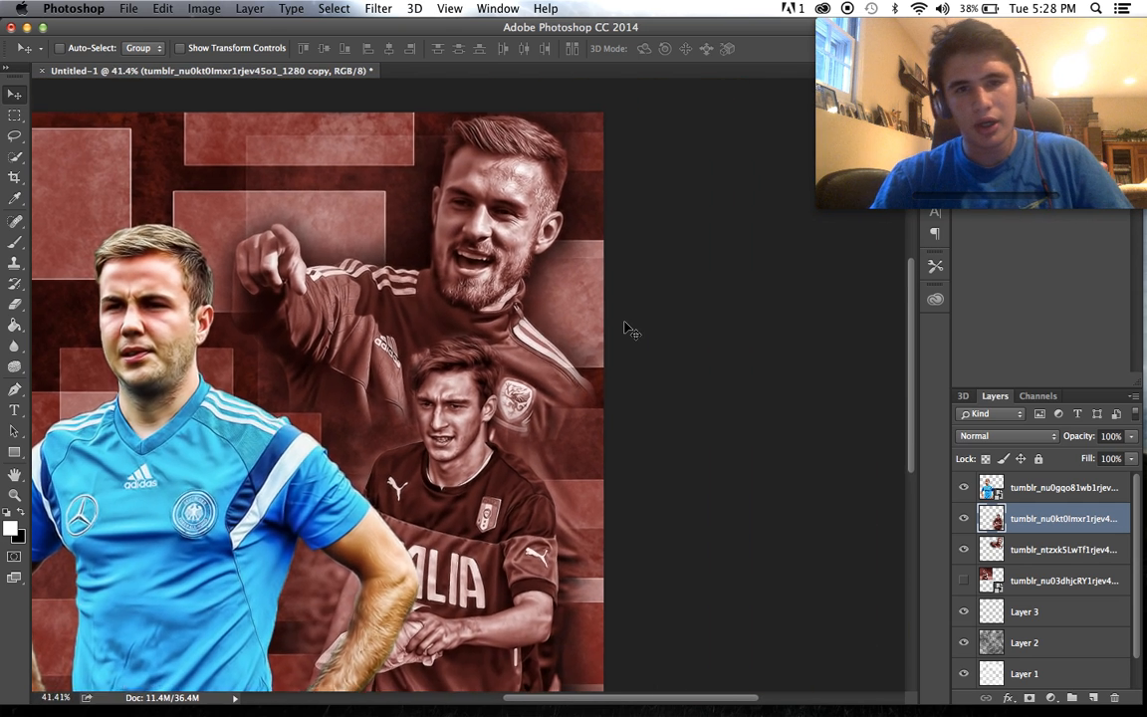
pyautogui.scroll(2, 629, 329)
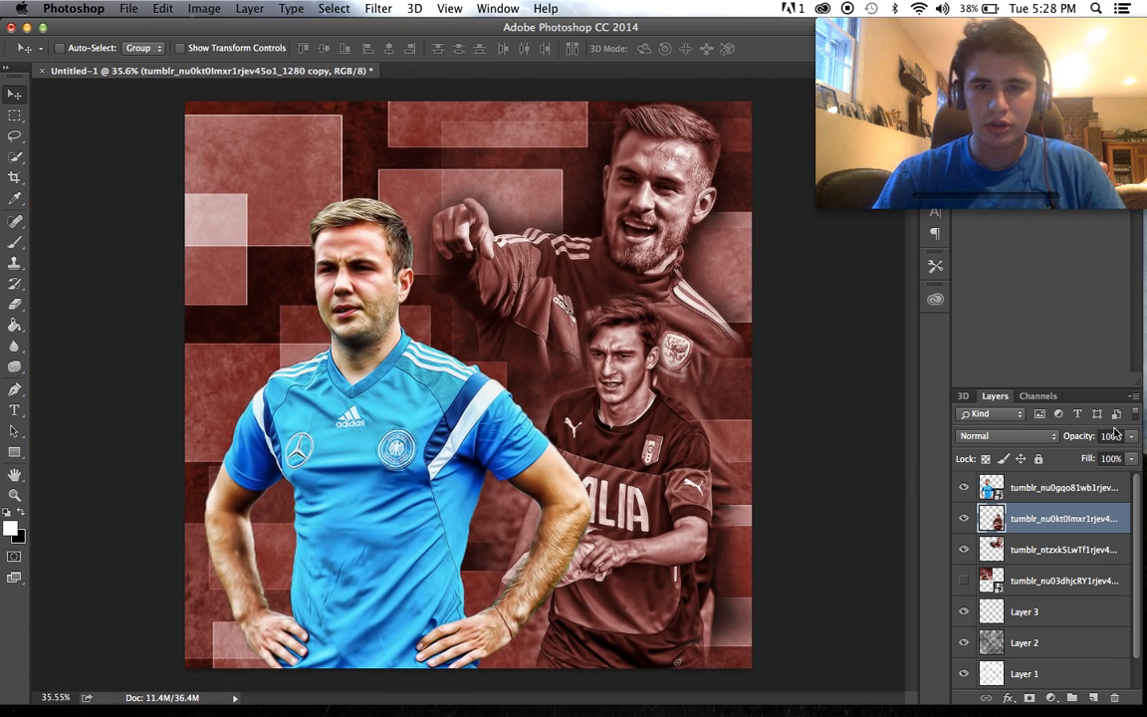
# - Show the winking player's layer and reposition the Italia player slightly further right beside the main player's arm
pyautogui.click(963, 581)
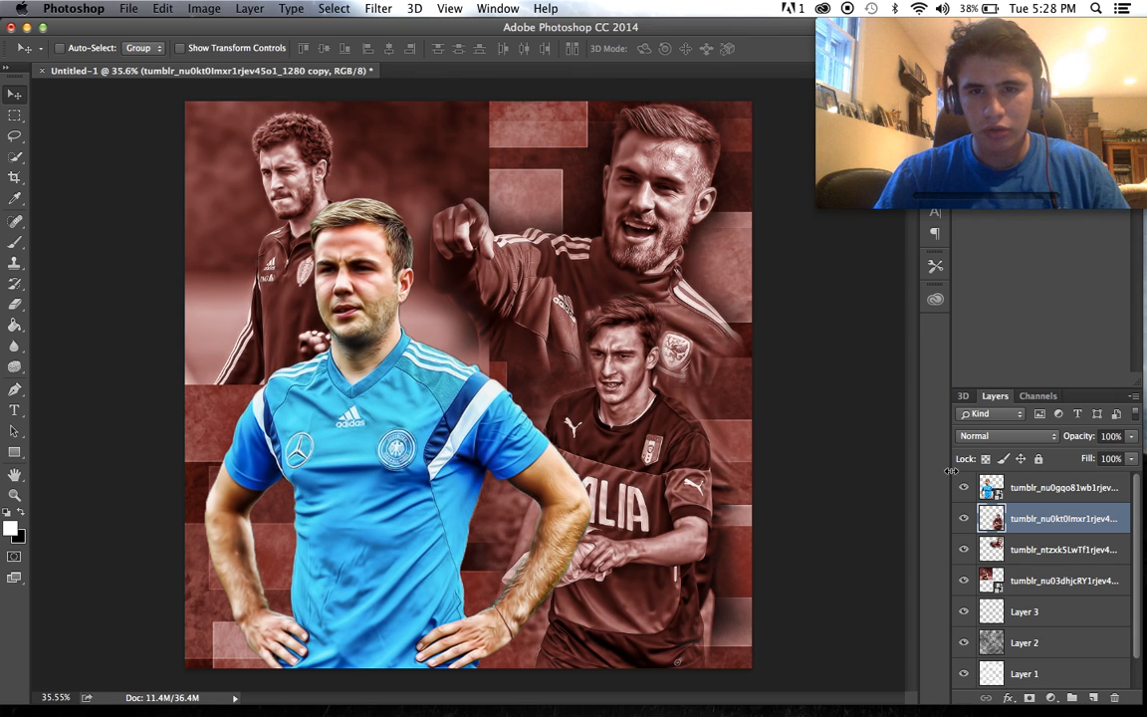
pyautogui.moveTo(649, 481); pyautogui.dragTo(620, 462)
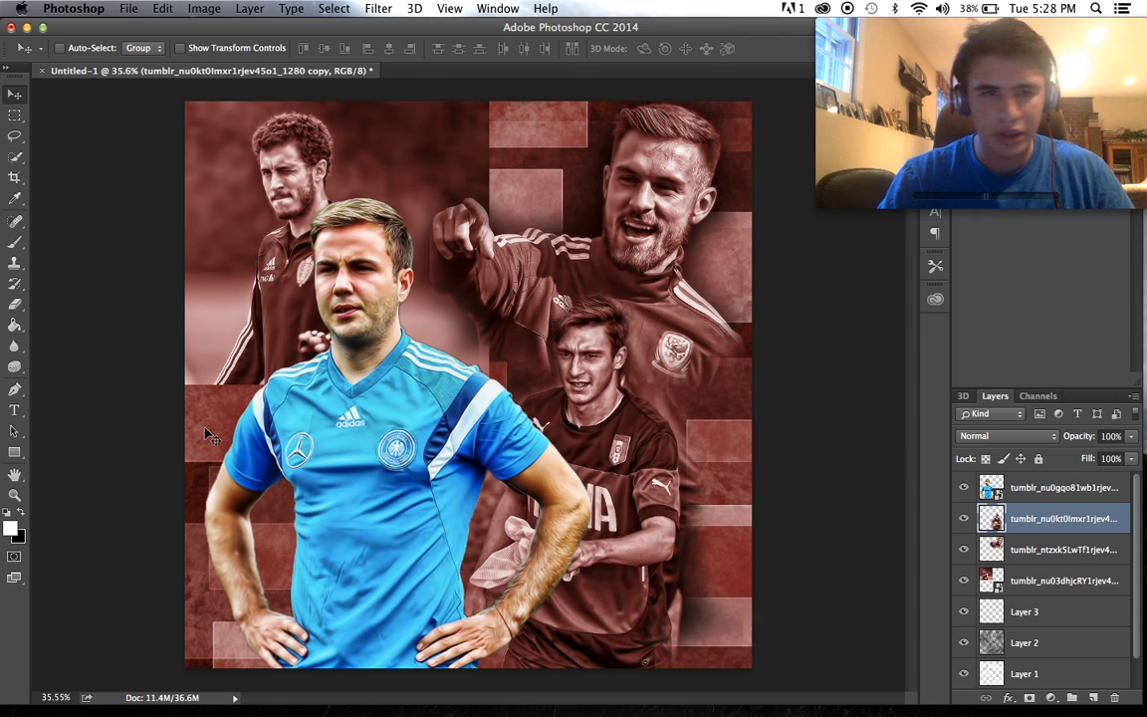
pyautogui.click(15, 304)
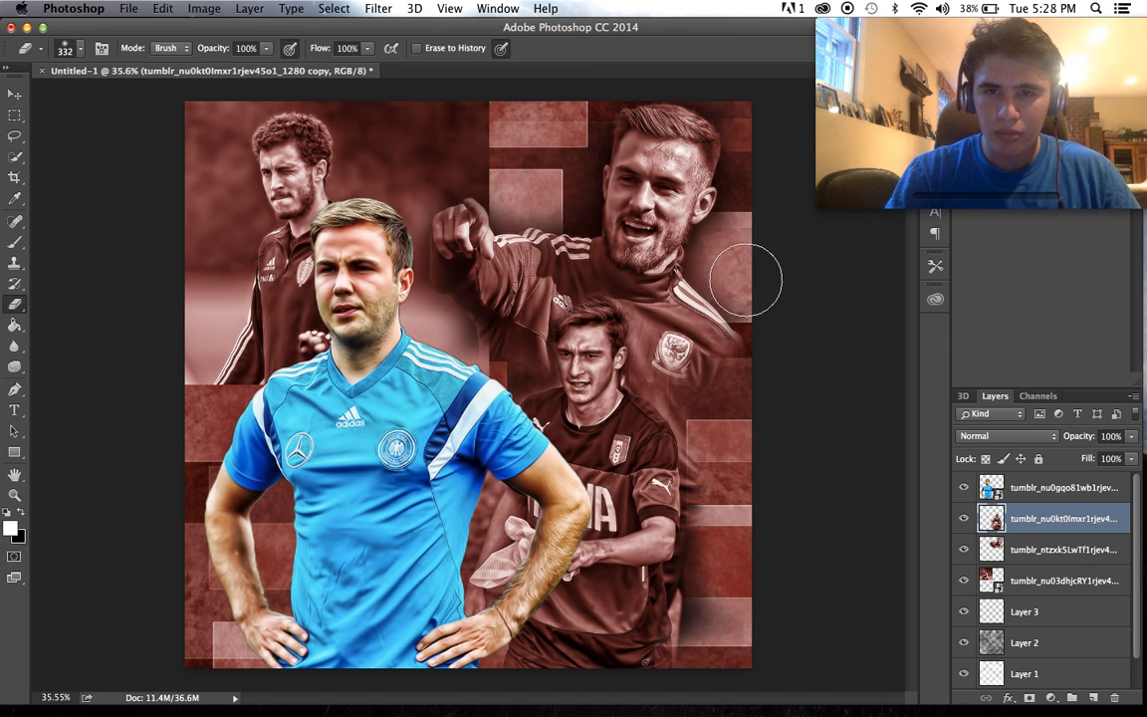
pyautogui.click(14, 95)
pyautogui.moveTo(445, 206); pyautogui.dragTo(487, 209)
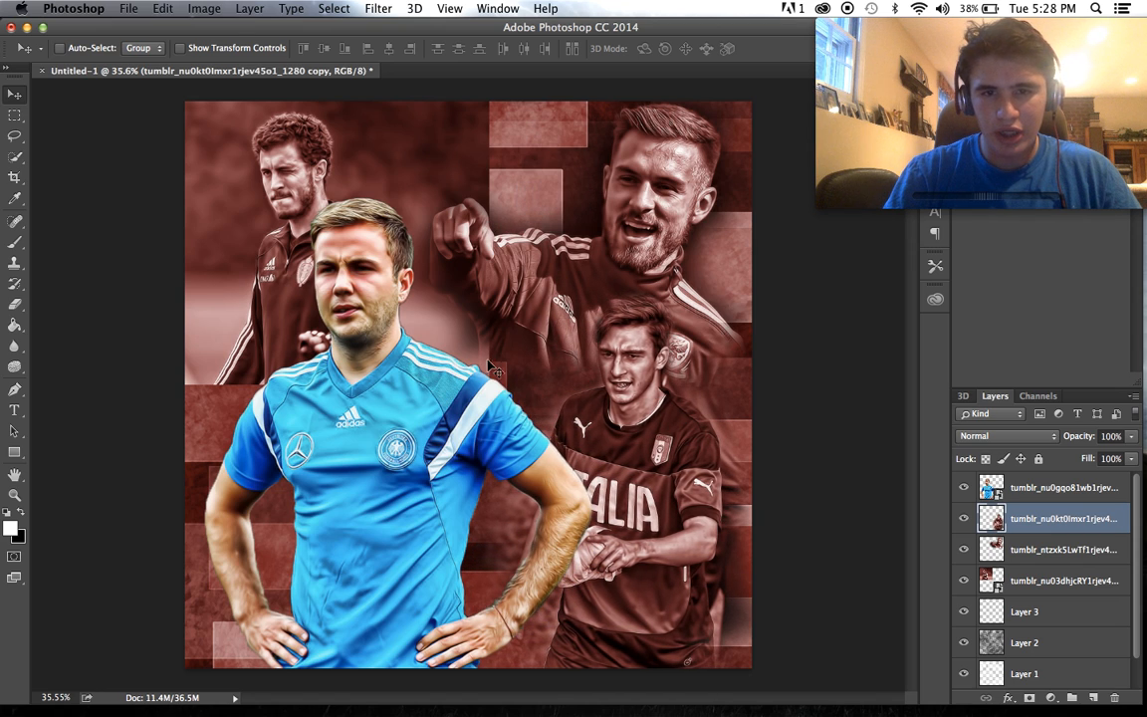
# - Rasterize the winking player's smart object and erase its photo background with a soft 332 px eraser
pyautogui.click(14, 304)
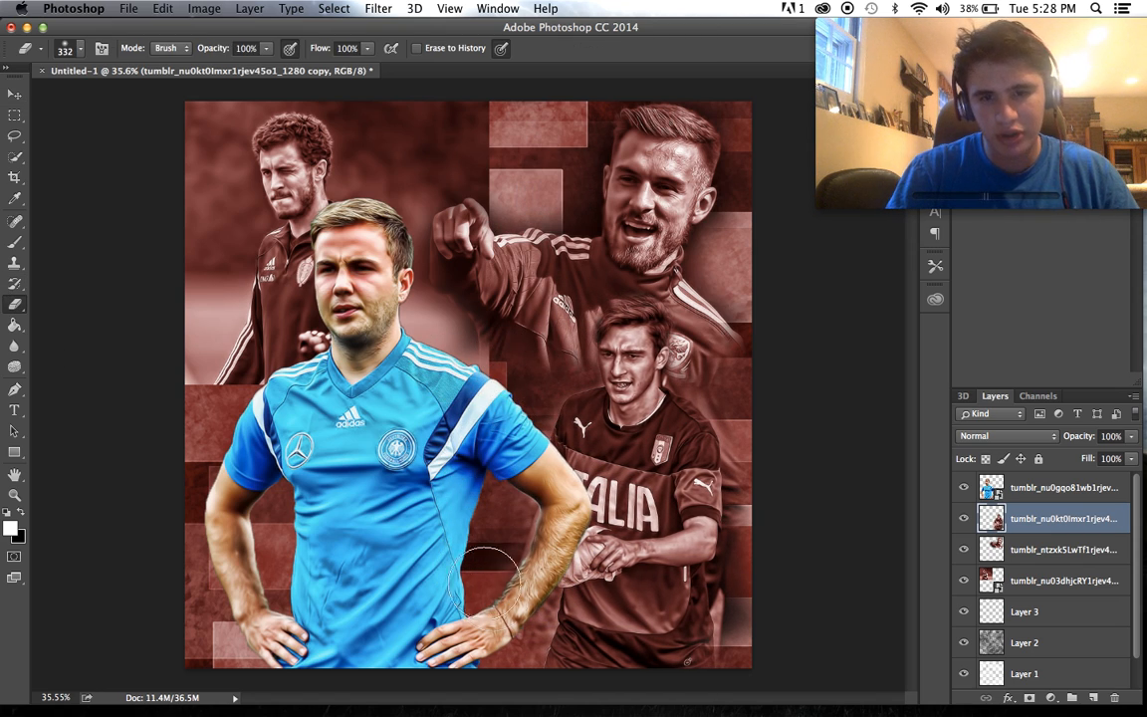
pyautogui.click(992, 586)
pyautogui.click(522, 211)
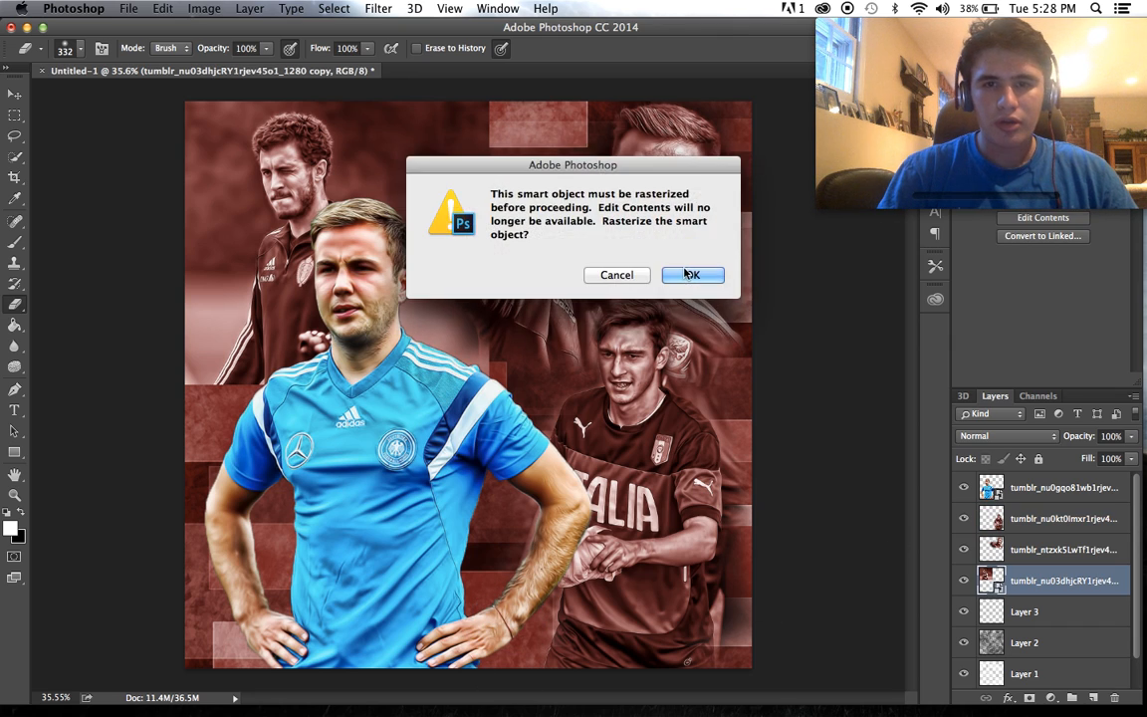
pyautogui.press('Return')
pyautogui.moveTo(494, 197)
pyautogui.mouseDown()
pyautogui.moveTo(438, 154)
pyautogui.moveTo(519, 189)
pyautogui.moveTo(415, 94)
pyautogui.moveTo(393, 117)
pyautogui.moveTo(379, 88)
pyautogui.mouseUp()
pyautogui.moveTo(179, 89)
pyautogui.mouseDown()
pyautogui.moveTo(162, 244)
pyautogui.moveTo(184, 369)
pyautogui.moveTo(241, 411)
pyautogui.moveTo(275, 410)
pyautogui.moveTo(184, 391)
pyautogui.moveTo(213, 294)
pyautogui.moveTo(214, 155)
pyautogui.mouseUp()
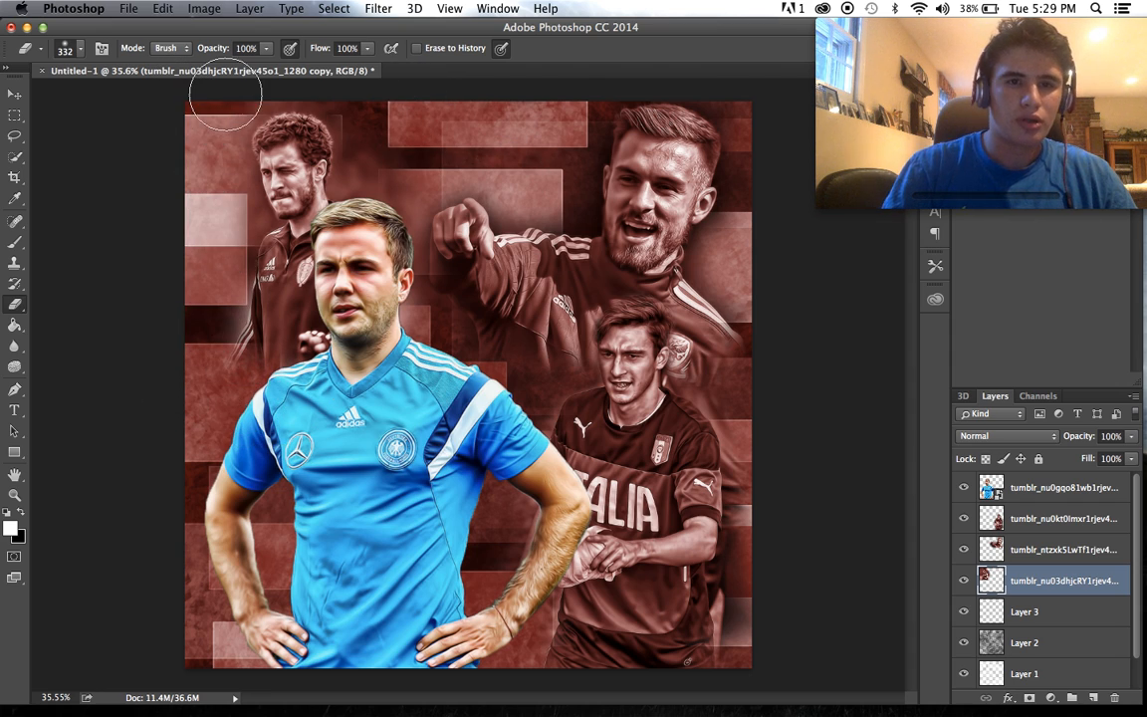
# - Set the eraser size to 108 px and erase the leftover background close around the winking player's head and body
pyautogui.scroll(5, 256, 327)
pyautogui.scroll(2, 267, 343)
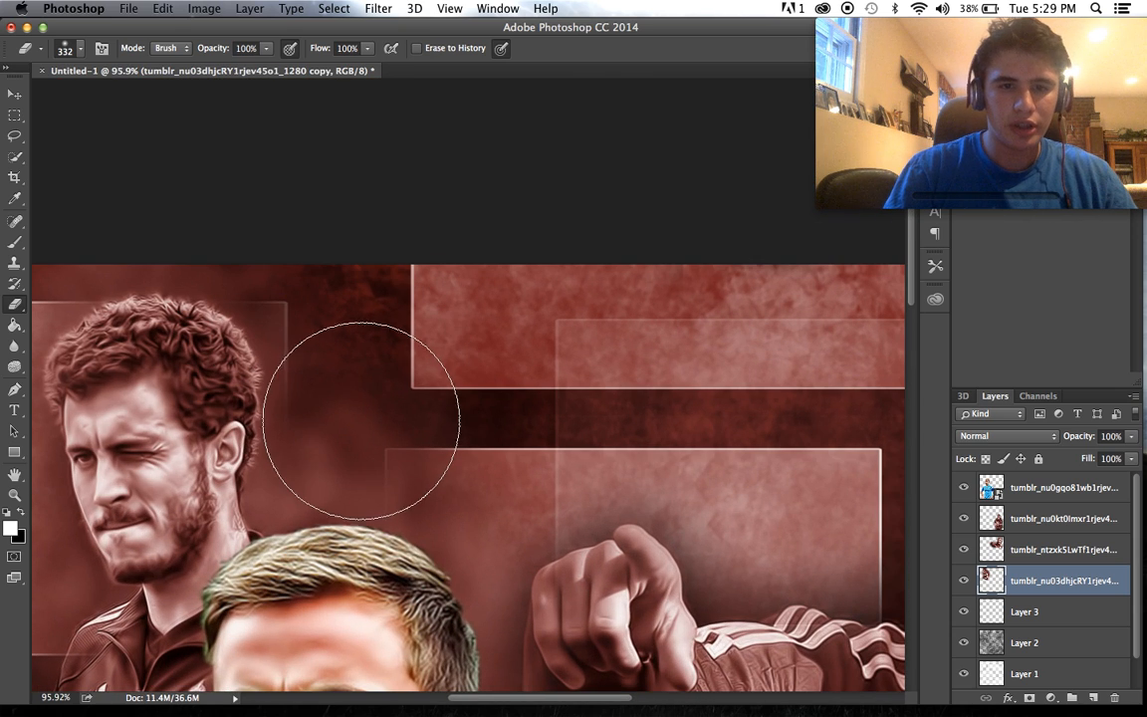
pyautogui.click(81, 49)
pyautogui.click(141, 97)
pyautogui.click(189, 37)
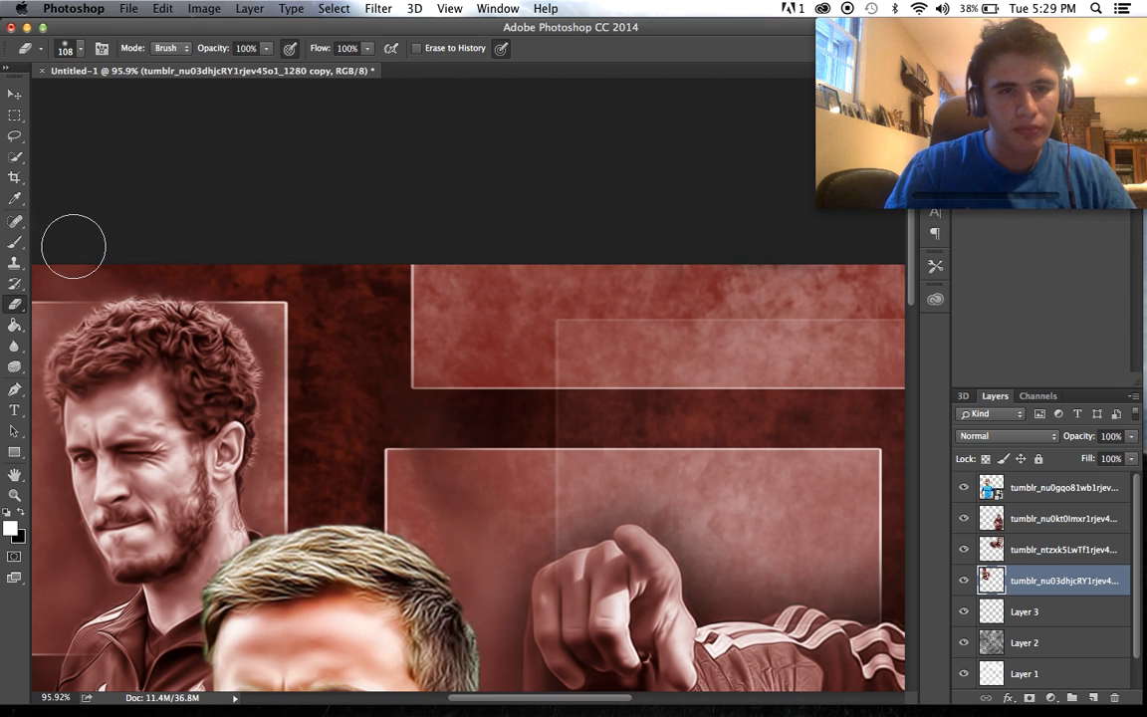
pyautogui.hscroll(-10, 62, 243)
pyautogui.scroll(-1, 62, 243)
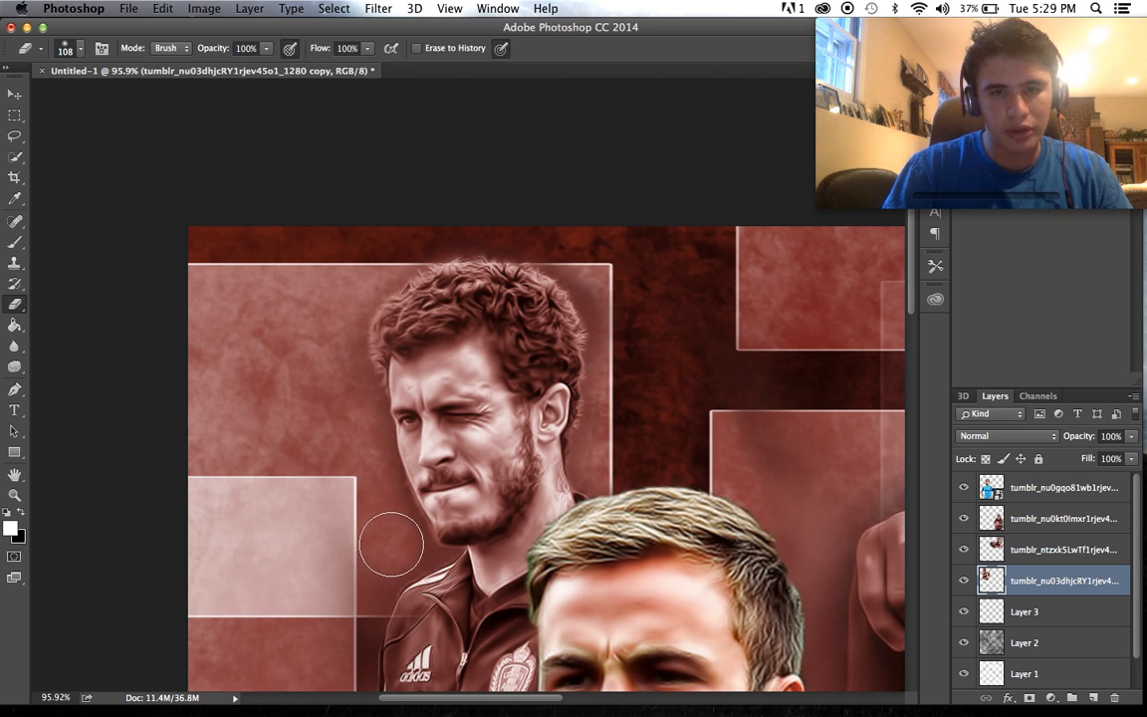
pyautogui.scroll(-6, 336, 533)
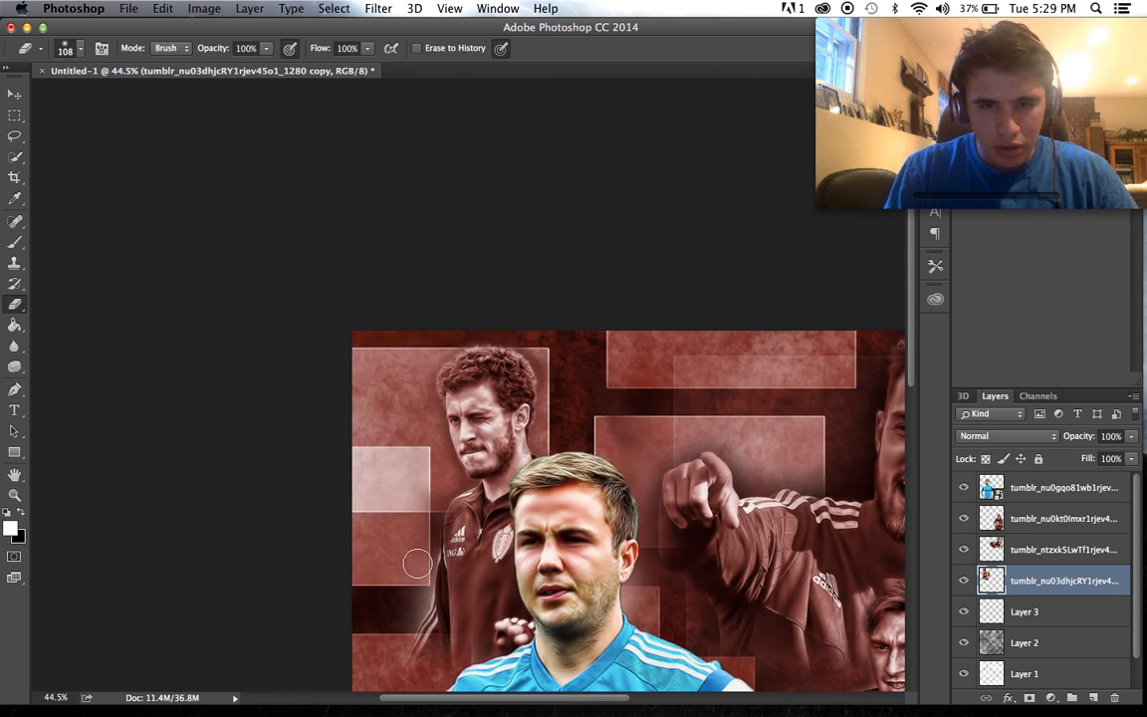
pyautogui.scroll(-3, 404, 604)
pyautogui.scroll(1, 404, 607)
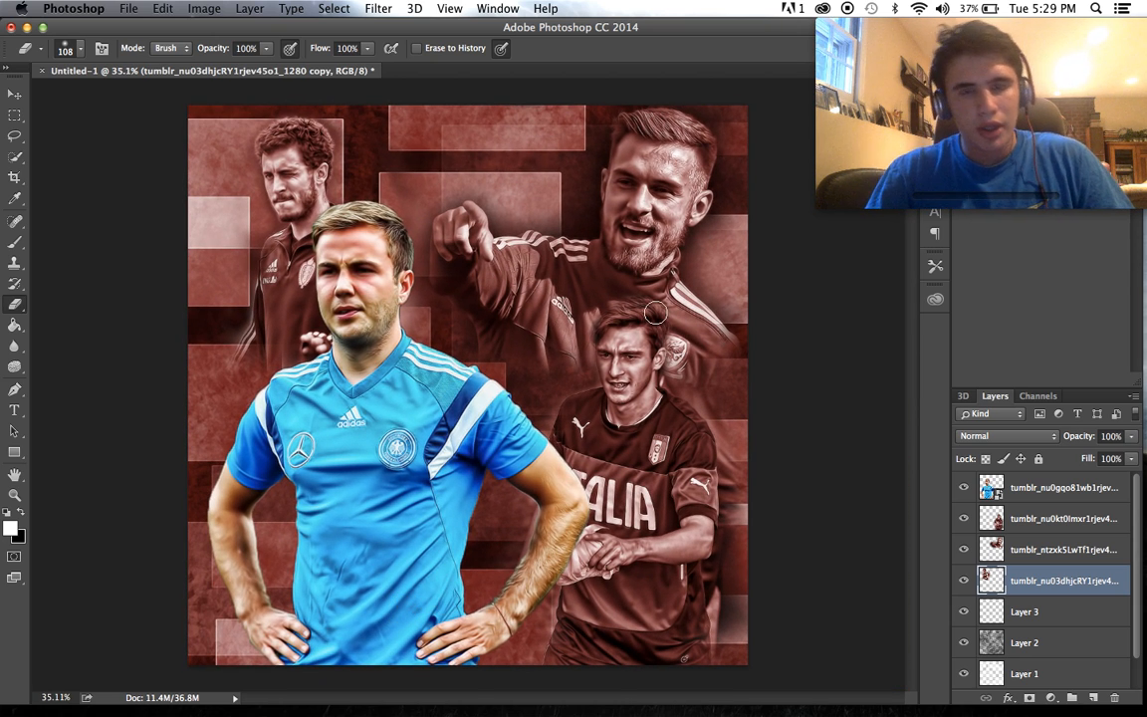
# - Enlarge the winking player slightly and move him toward the canvas's upper-left corner
pyautogui.hotkey('ctrl', 't')
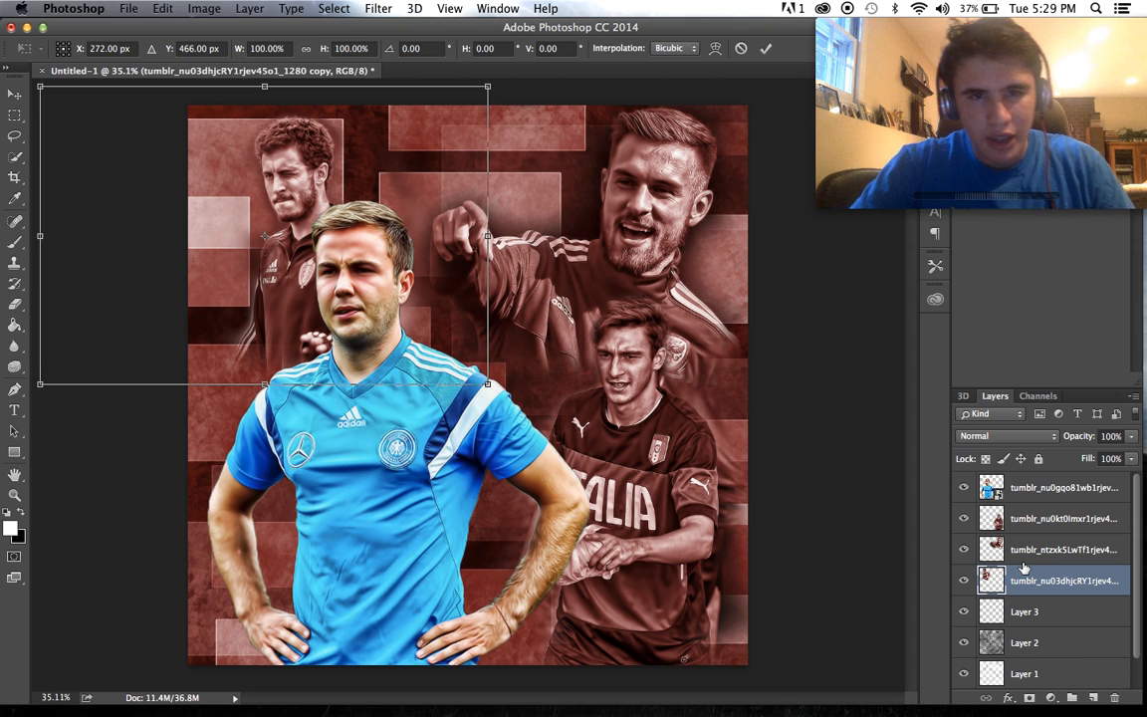
pyautogui.moveTo(485, 383); pyautogui.dragTo(526, 407)
pyautogui.moveTo(465, 329); pyautogui.dragTo(426, 319)
pyautogui.press('Return')
pyautogui.press('e')
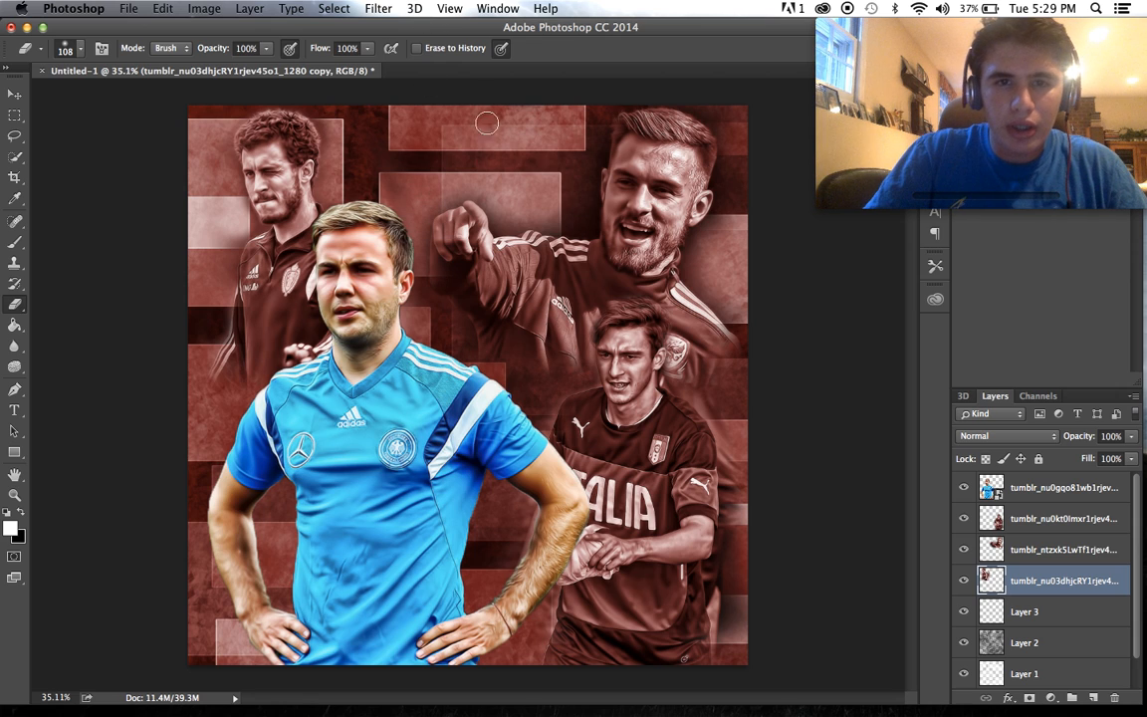
# - Set the eraser size to 492 px with the pointing and Italia players' layers hidden, and show both layers again
pyautogui.click(963, 517)
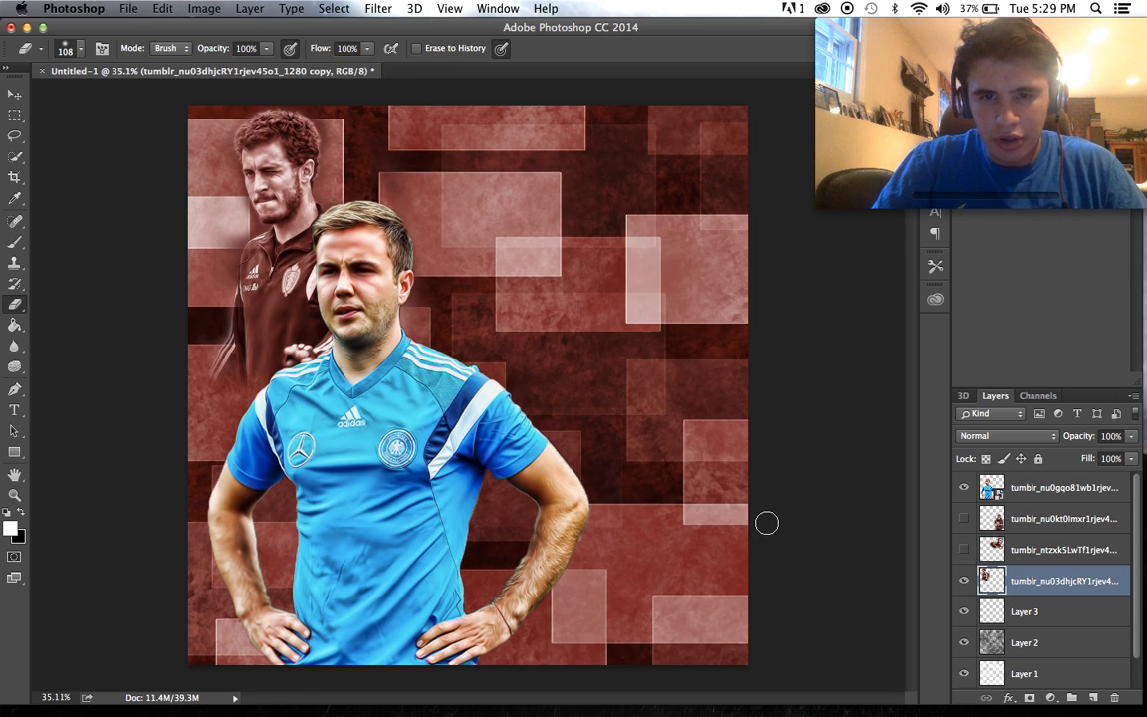
pyautogui.click(85, 48)
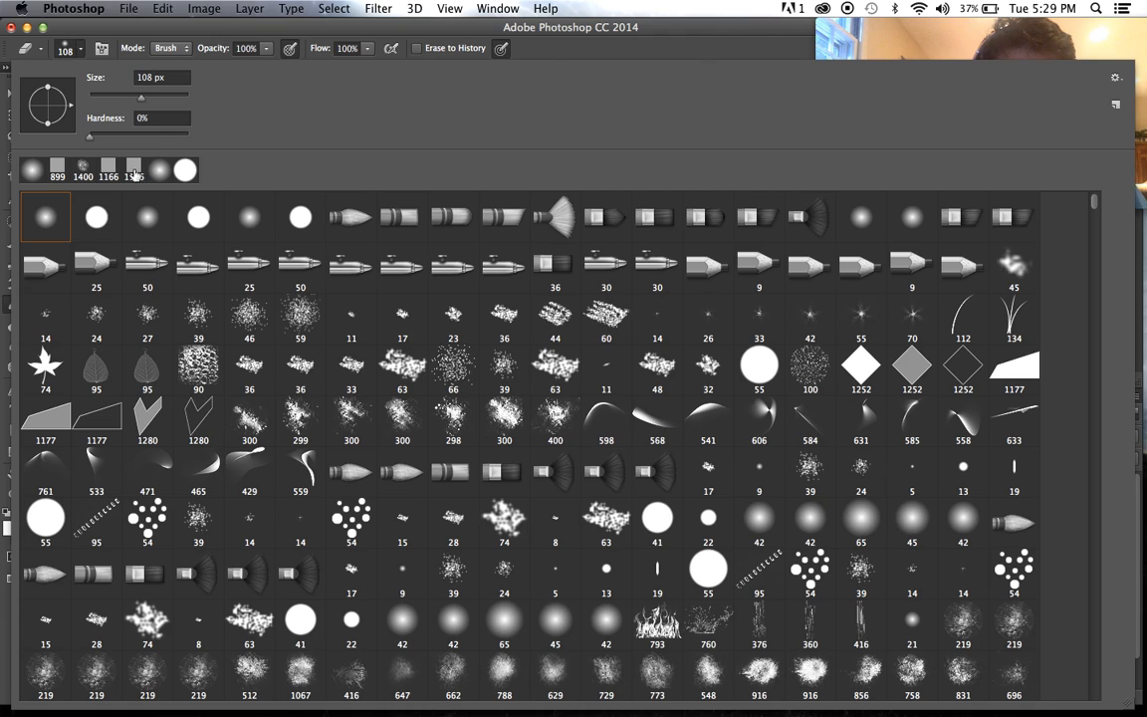
pyautogui.moveTo(140, 96); pyautogui.dragTo(163, 97)
pyautogui.press('Return')
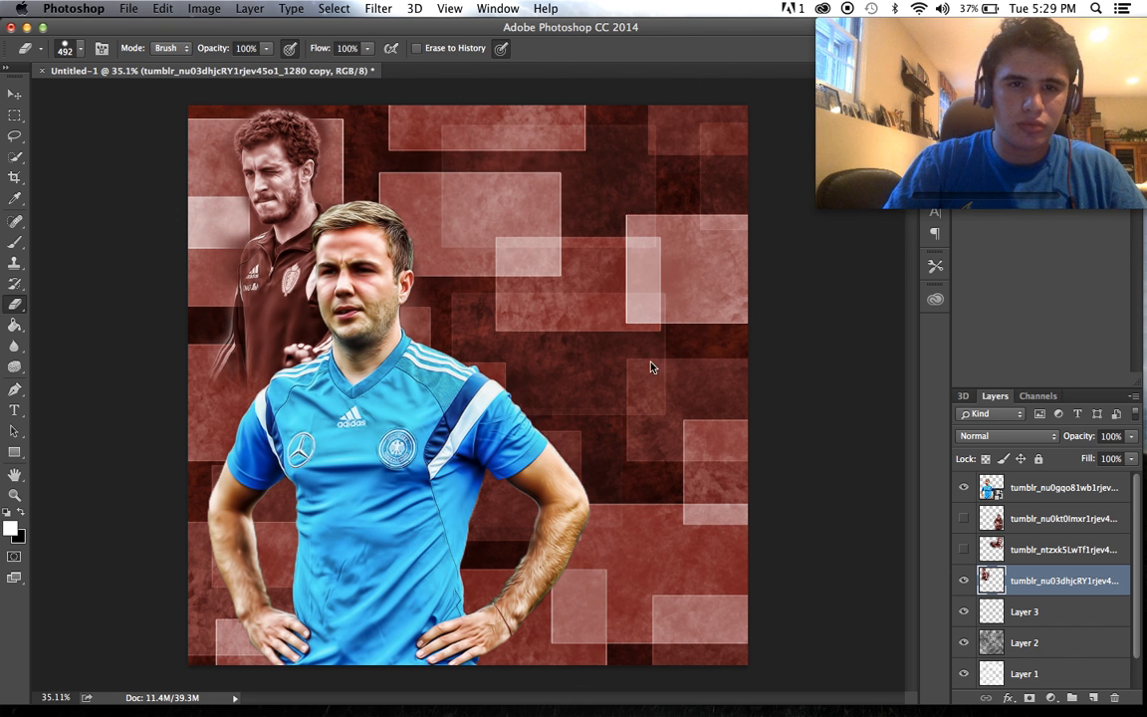
pyautogui.click(964, 549)
pyautogui.click(963, 518)
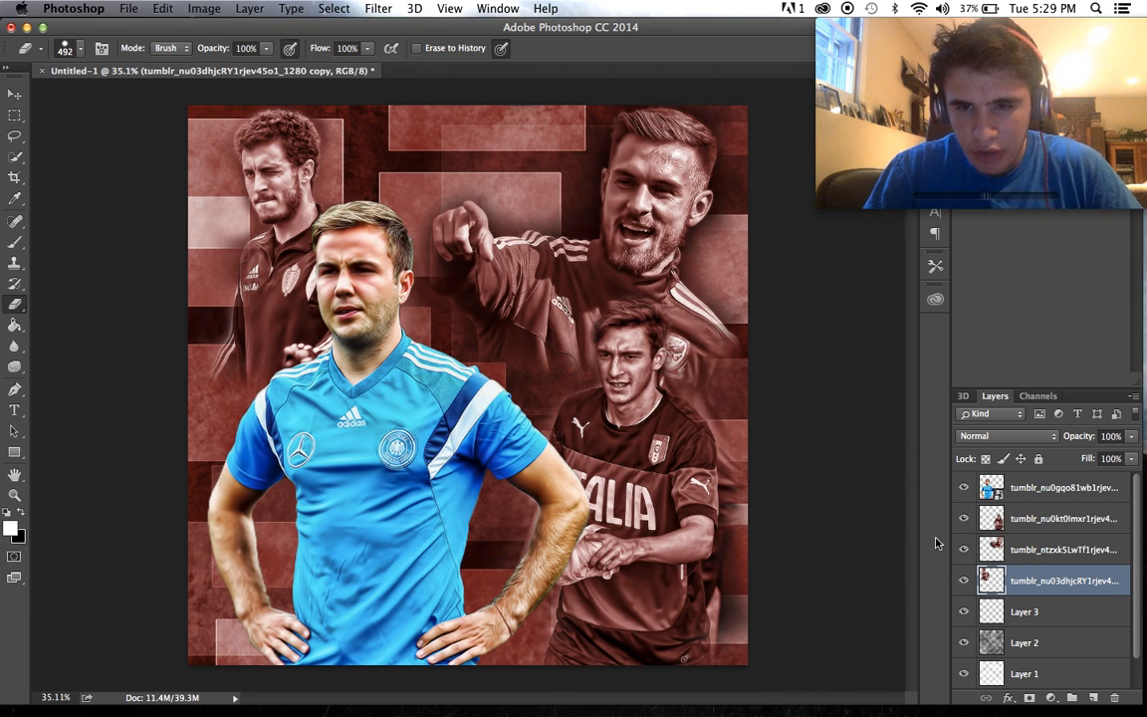
# - Select the Italia player's layer, set the eraser size to 198 px, and soften the dark background remaining along his right side
pyautogui.scroll(5, 845, 474)
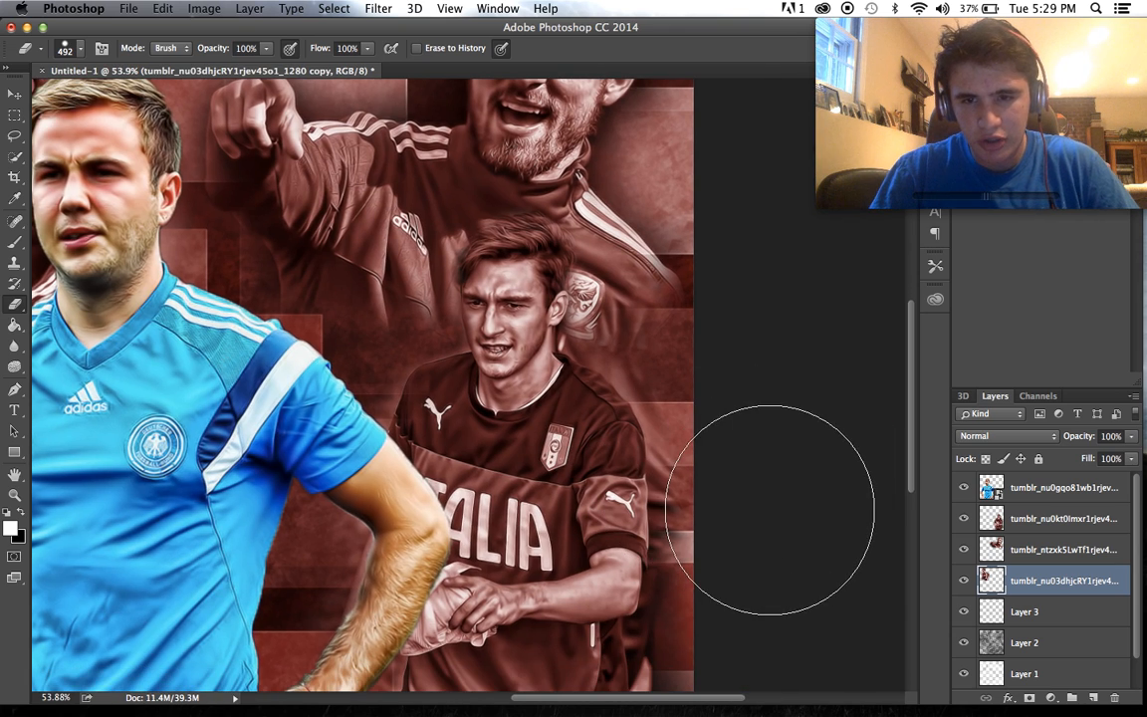
pyautogui.click(1006, 522)
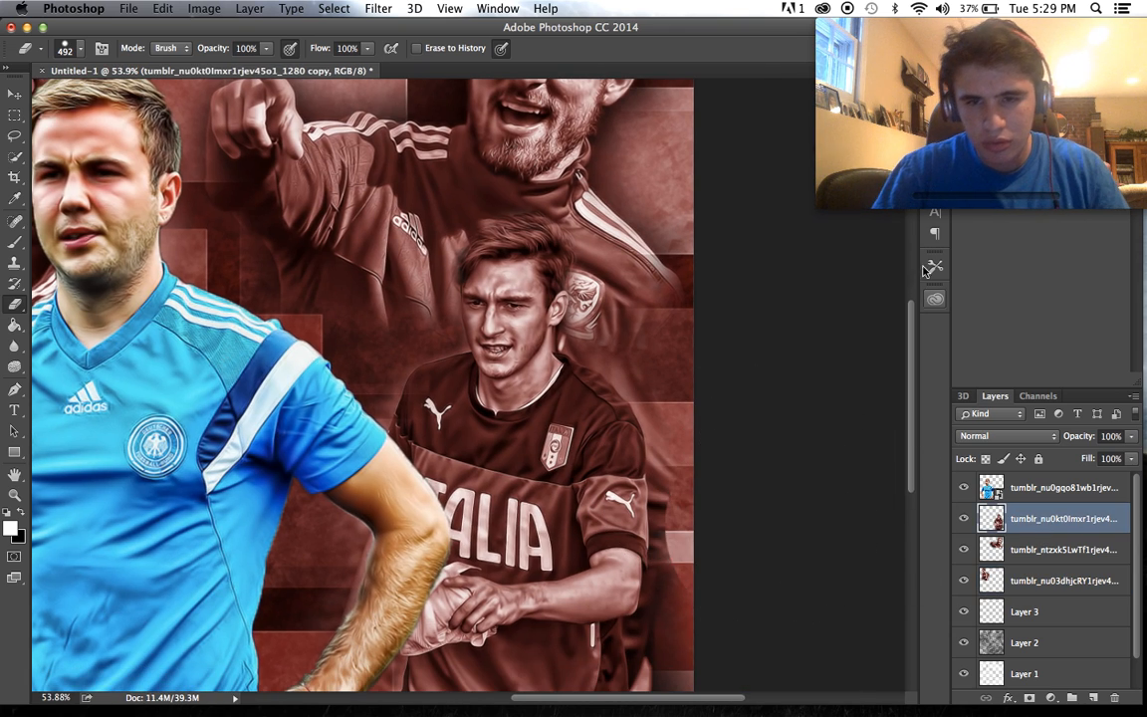
pyautogui.click(72, 48)
pyautogui.click(40, 191)
pyautogui.moveTo(154, 96); pyautogui.dragTo(175, 89)
pyautogui.press('Return')
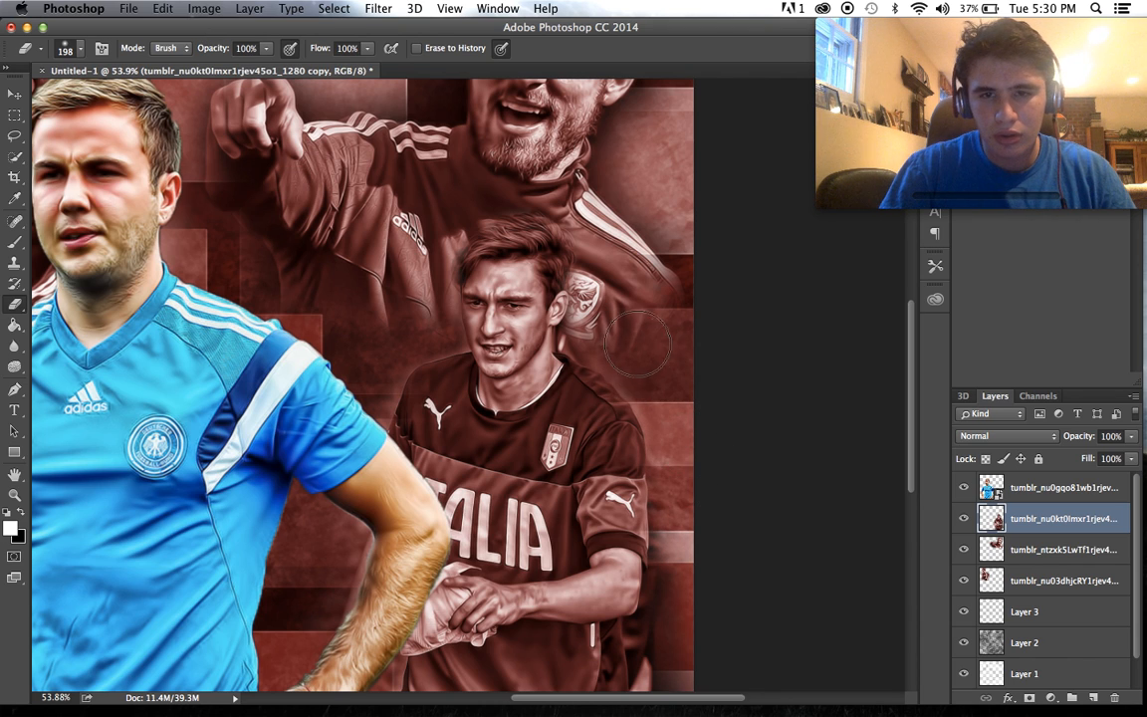
pyautogui.scroll(-2, 667, 654)
pyautogui.scroll(-5, 668, 654)
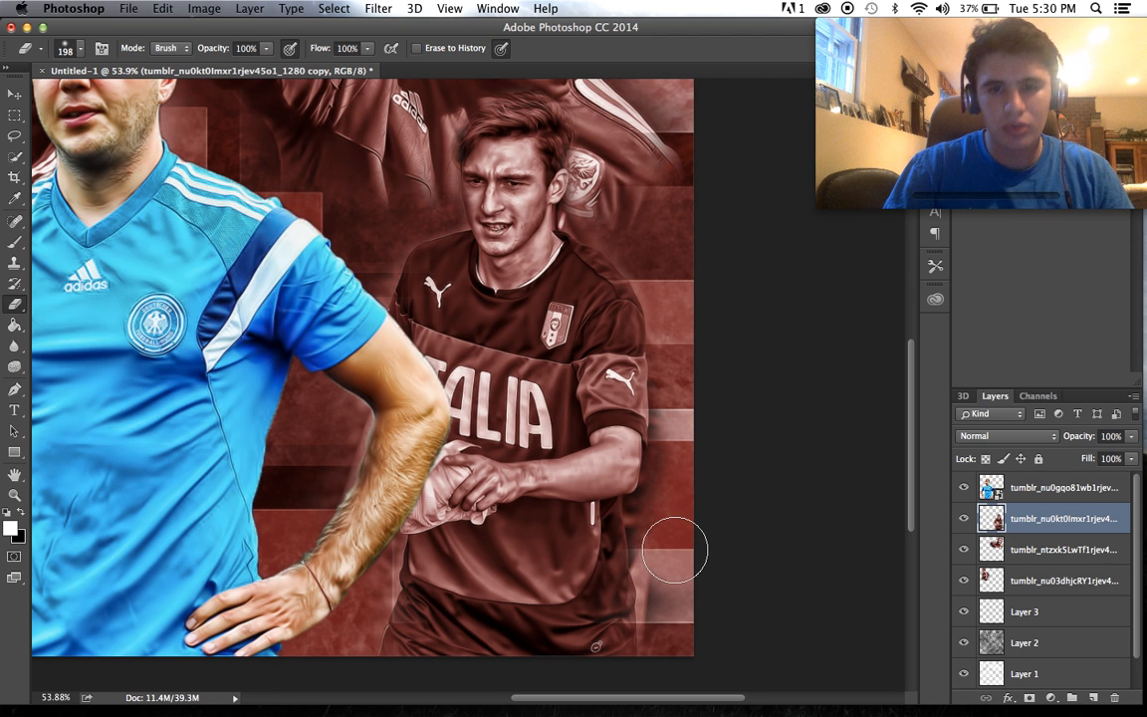
pyautogui.scroll(-5, 679, 554)
pyautogui.scroll(3, 675, 550)
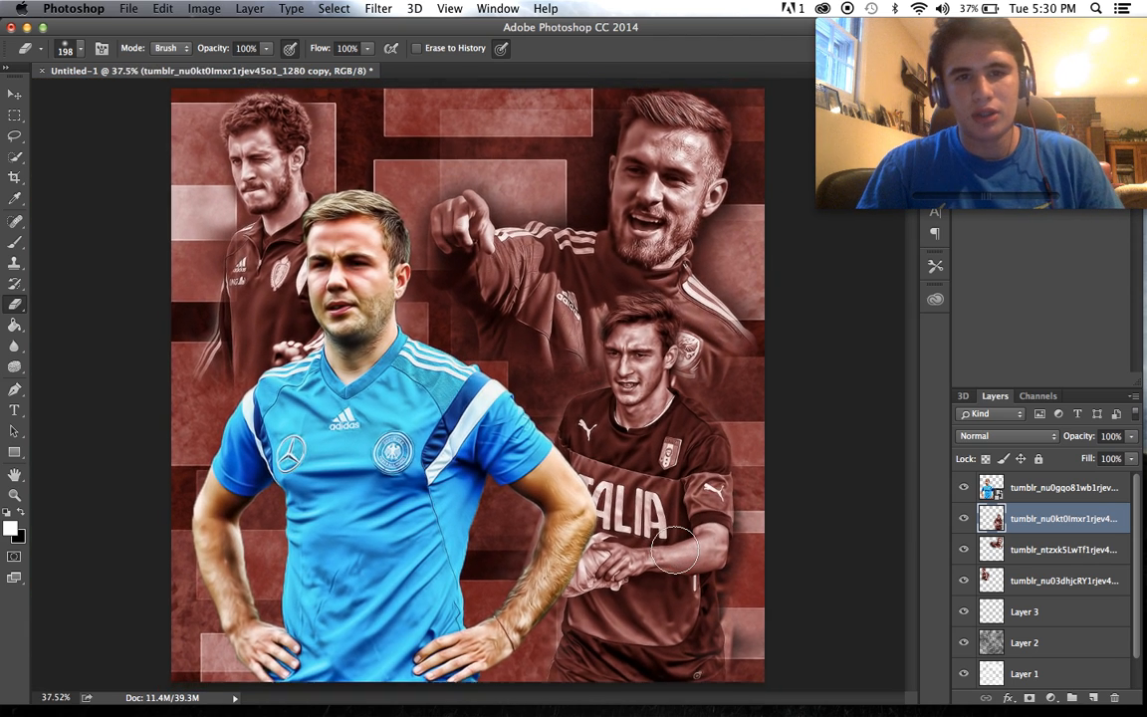
pyautogui.scroll(-1, 1042, 610)
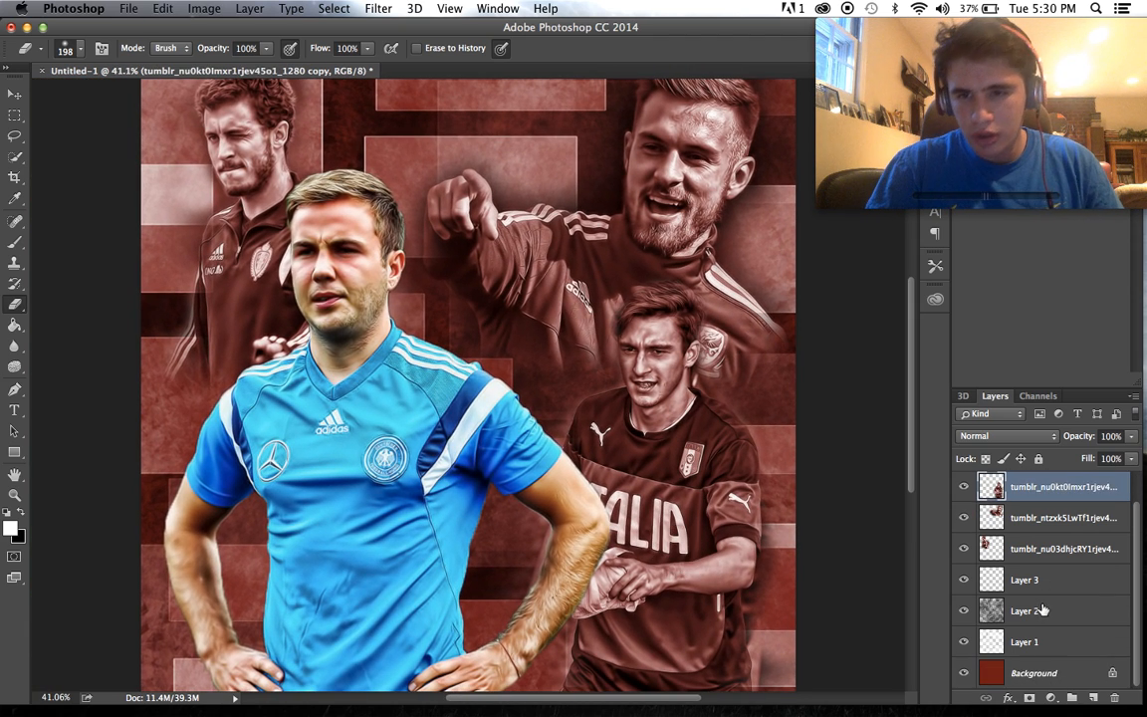
# - Lower the opacity of Layer 1, which holds the background rectangles, to 85%
pyautogui.click(995, 644)
pyautogui.moveTo(1133, 440); pyautogui.dragTo(1114, 456)
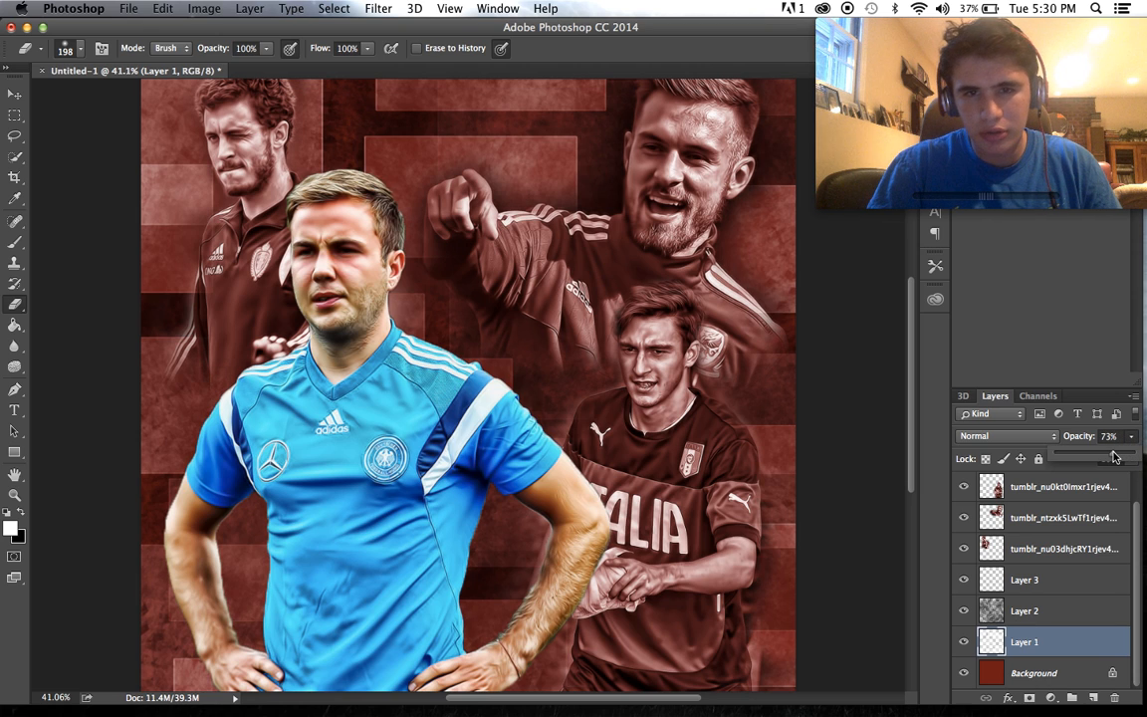
pyautogui.scroll(-2, 709, 468)
pyautogui.scroll(1, 709, 468)
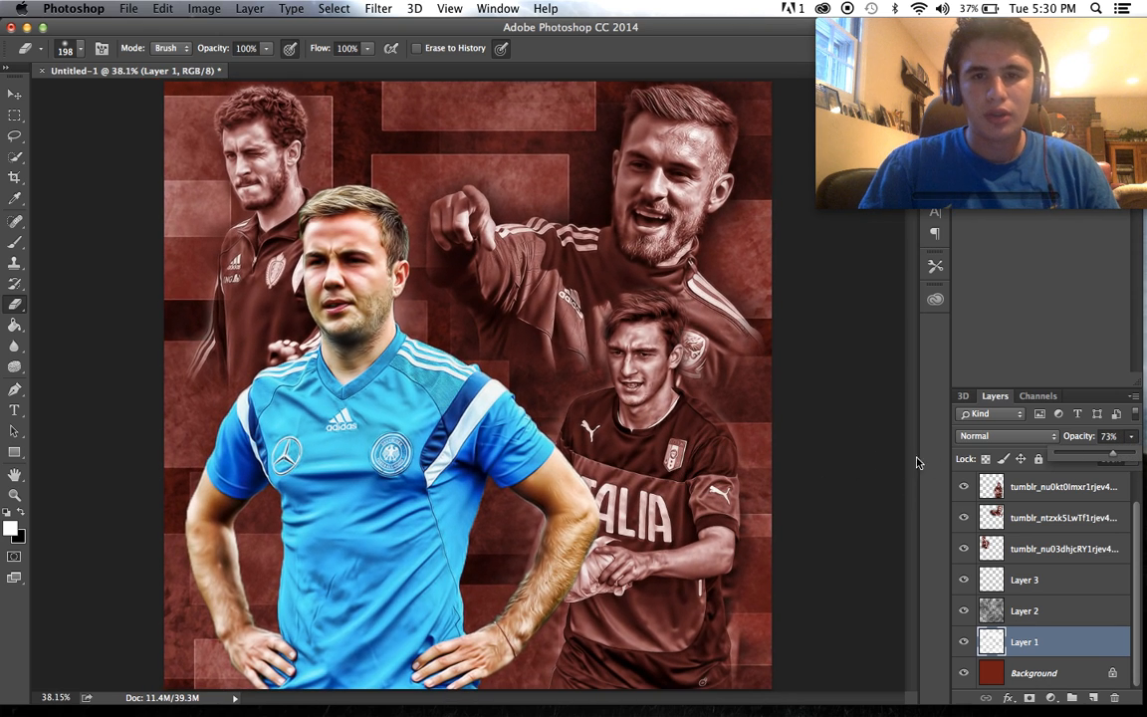
pyautogui.moveTo(1118, 456); pyautogui.dragTo(1122, 455)
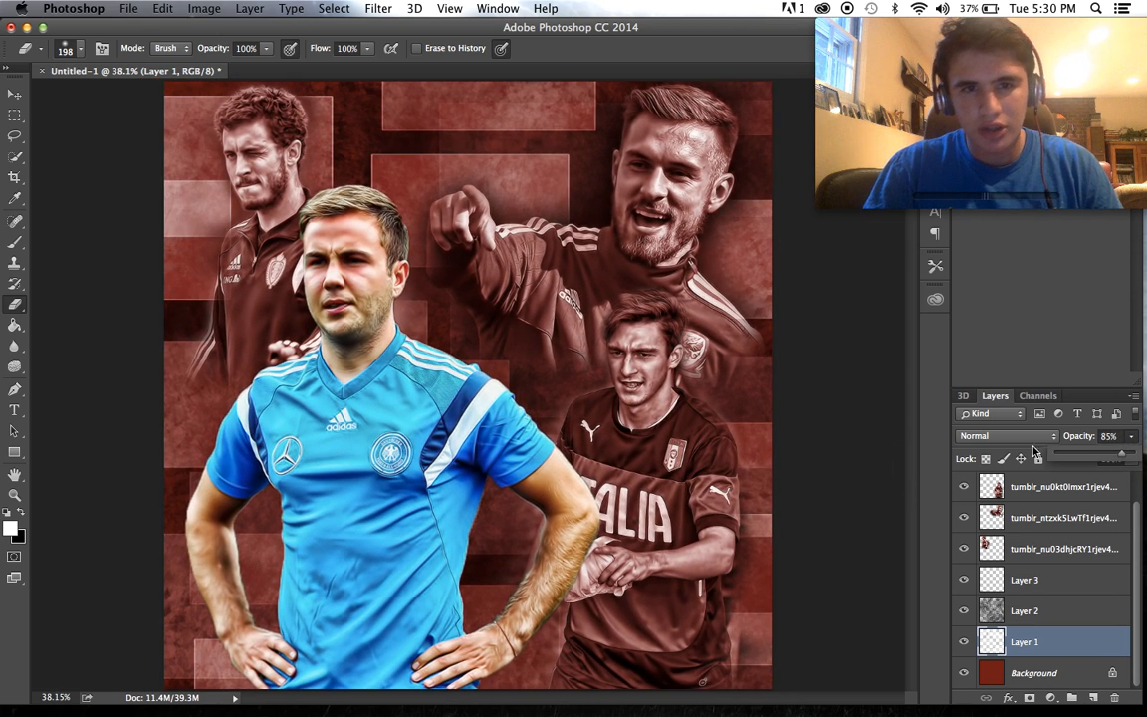
pyautogui.scroll(-1, 870, 464)
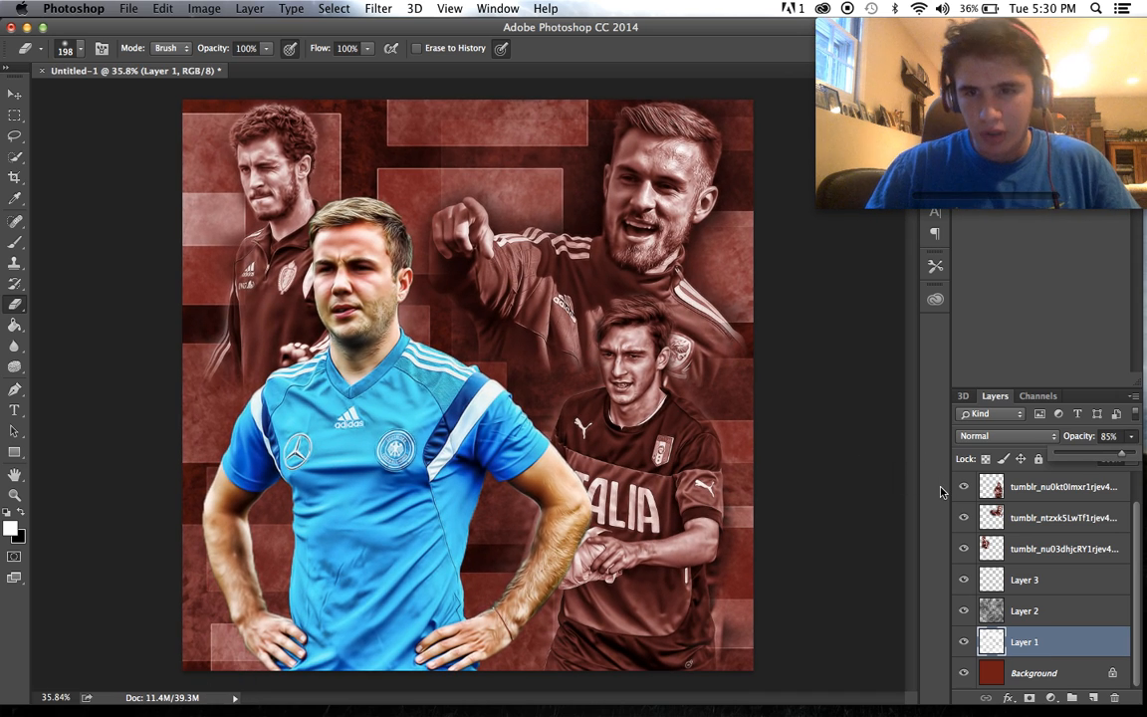
# - Delete the empty Layer 3 below the red-toned players and add a new empty layer directly beneath the main player
pyautogui.click(964, 581)
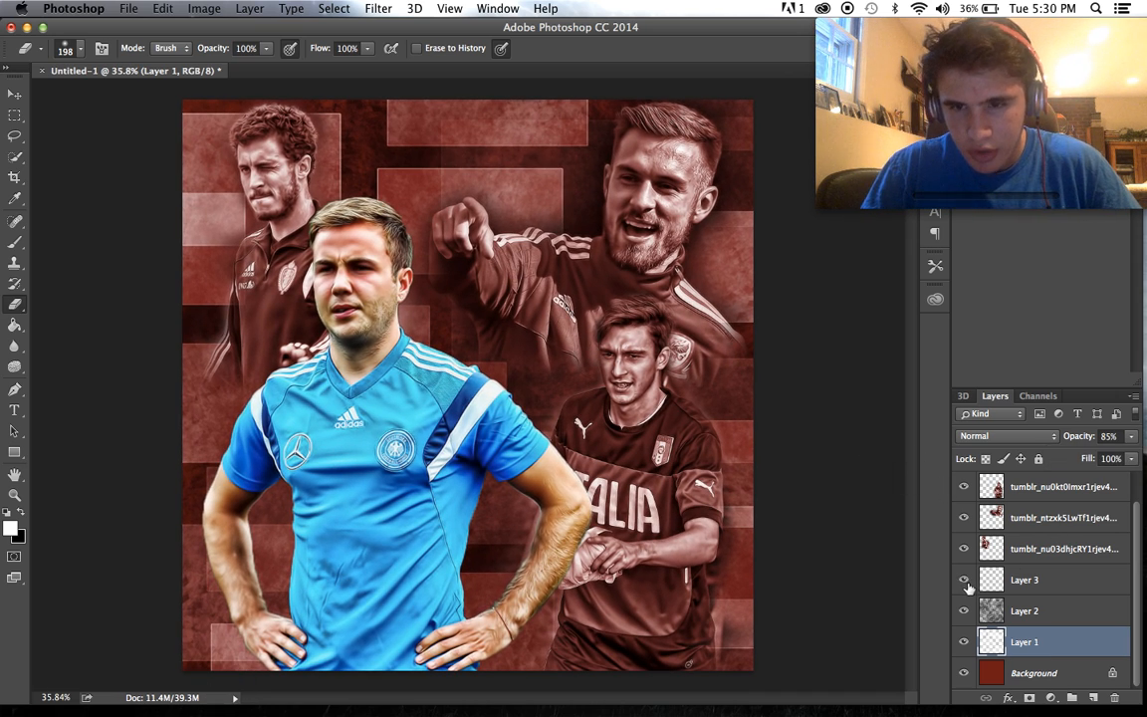
pyautogui.click(1008, 583)
pyautogui.press('BackSpace')
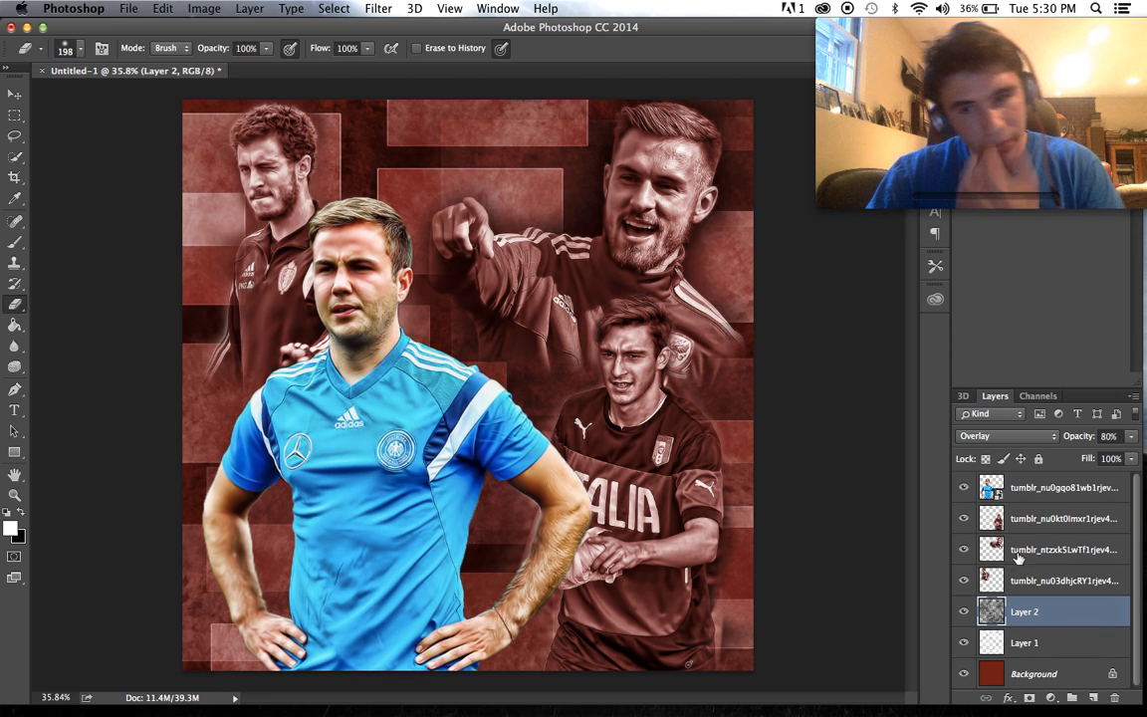
pyautogui.click(1026, 519)
pyautogui.click(1092, 699)
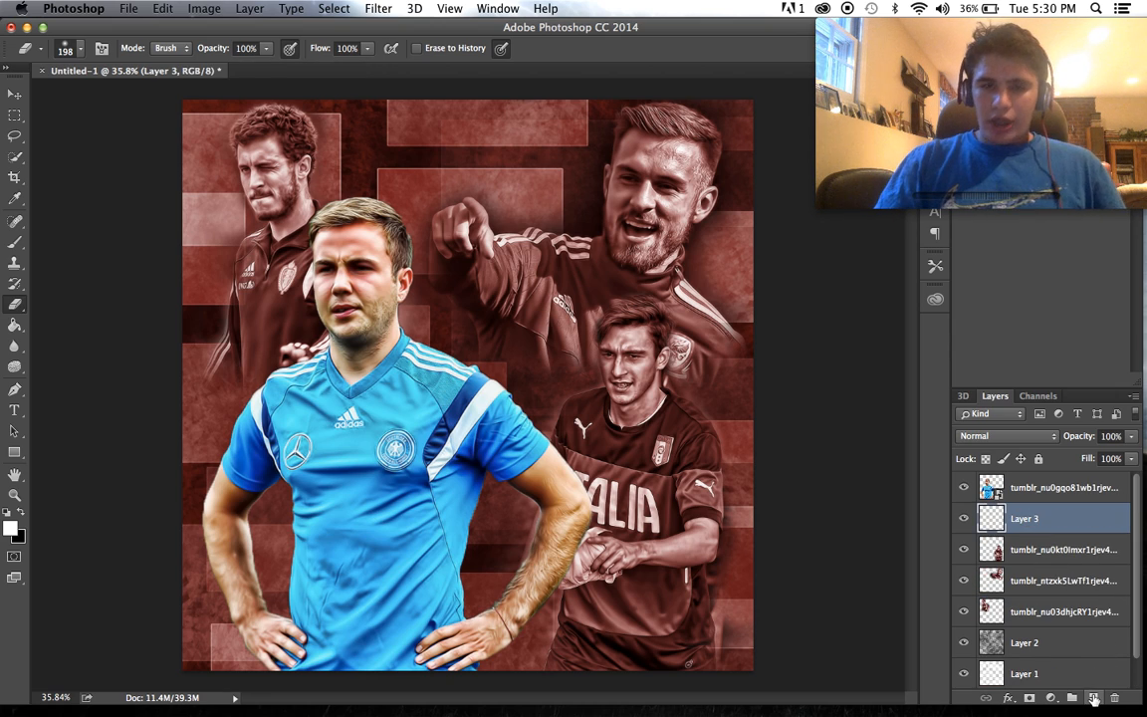
# - Find the diagonal streak brush tip labelled 991 among the brush presets and choose it for painting
pyautogui.click(14, 221)
pyautogui.click(68, 48)
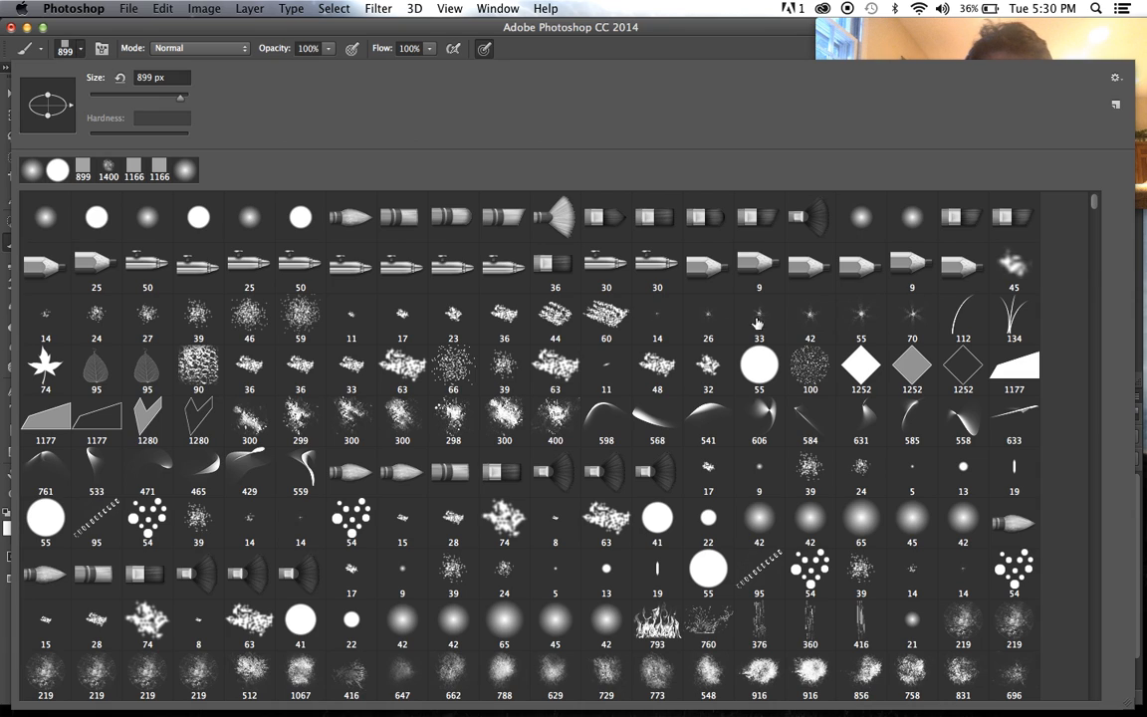
pyautogui.scroll(-2, 1091, 212)
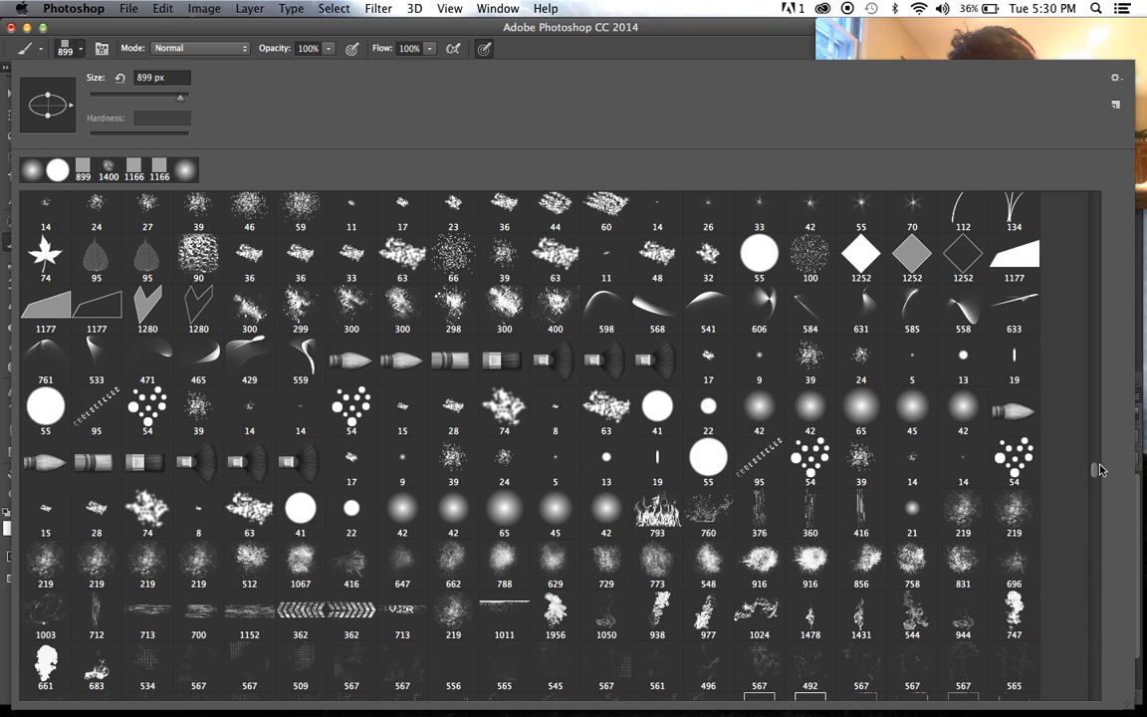
pyautogui.moveTo(1105, 445)
pyautogui.mouseDown()
pyautogui.moveTo(1096, 466)
pyautogui.moveTo(1092, 440)
pyautogui.mouseUp()
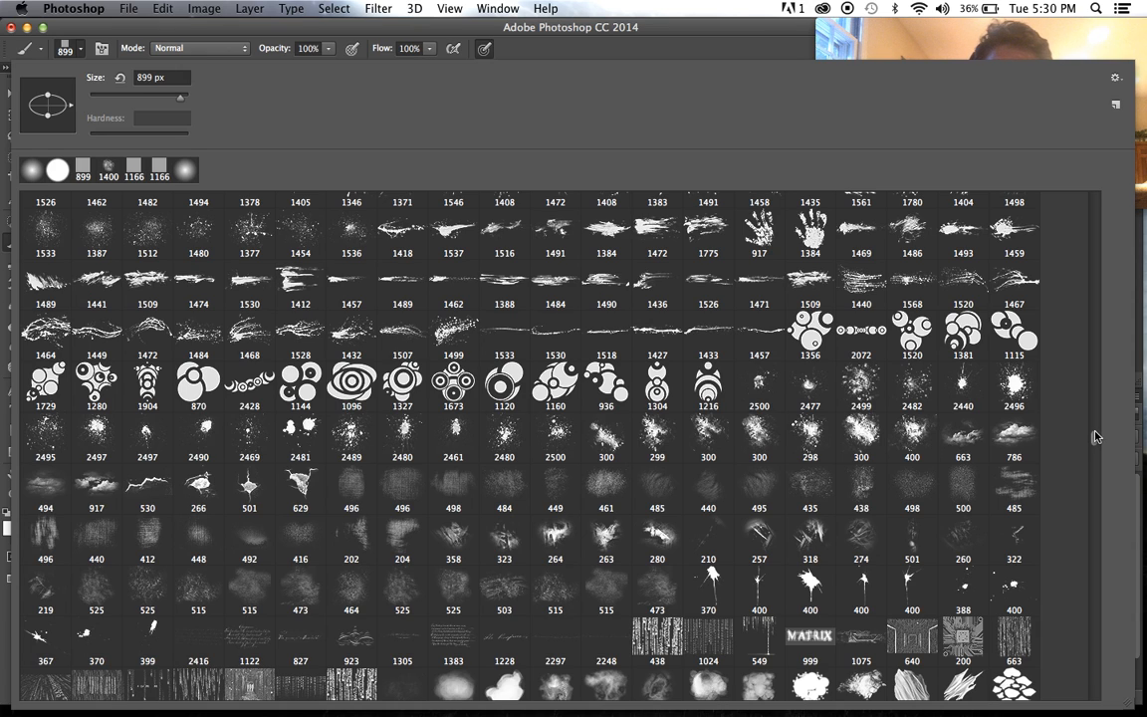
pyautogui.moveTo(1095, 435); pyautogui.dragTo(1096, 427)
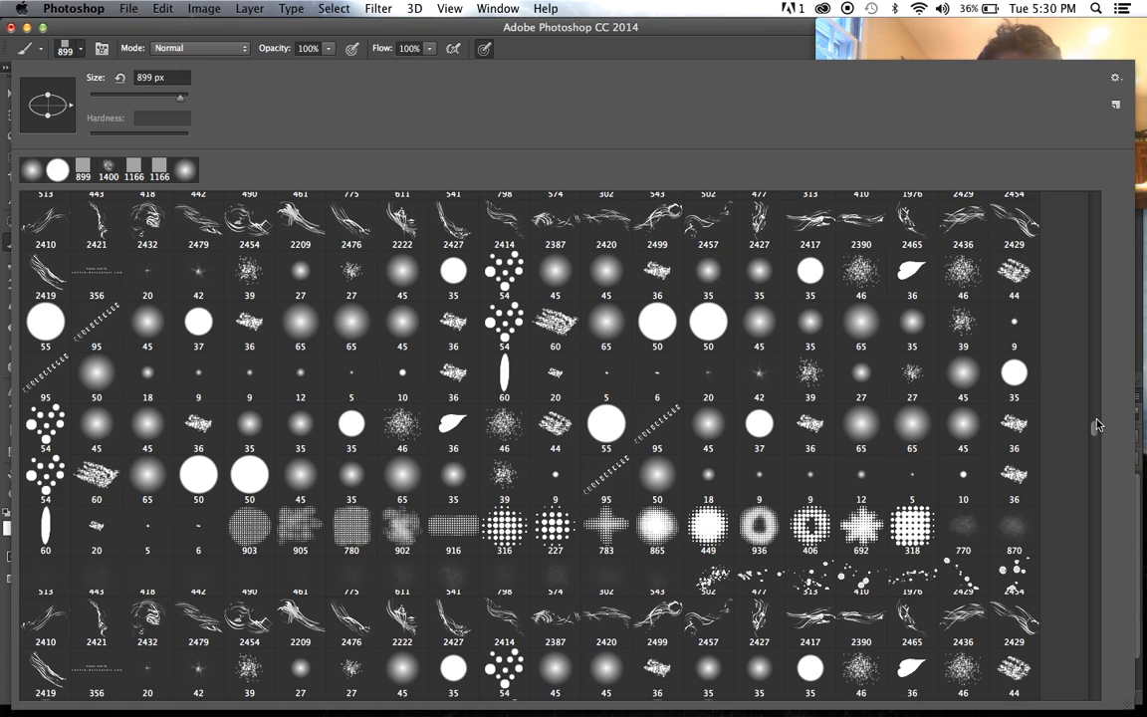
pyautogui.scroll(10, 1097, 426)
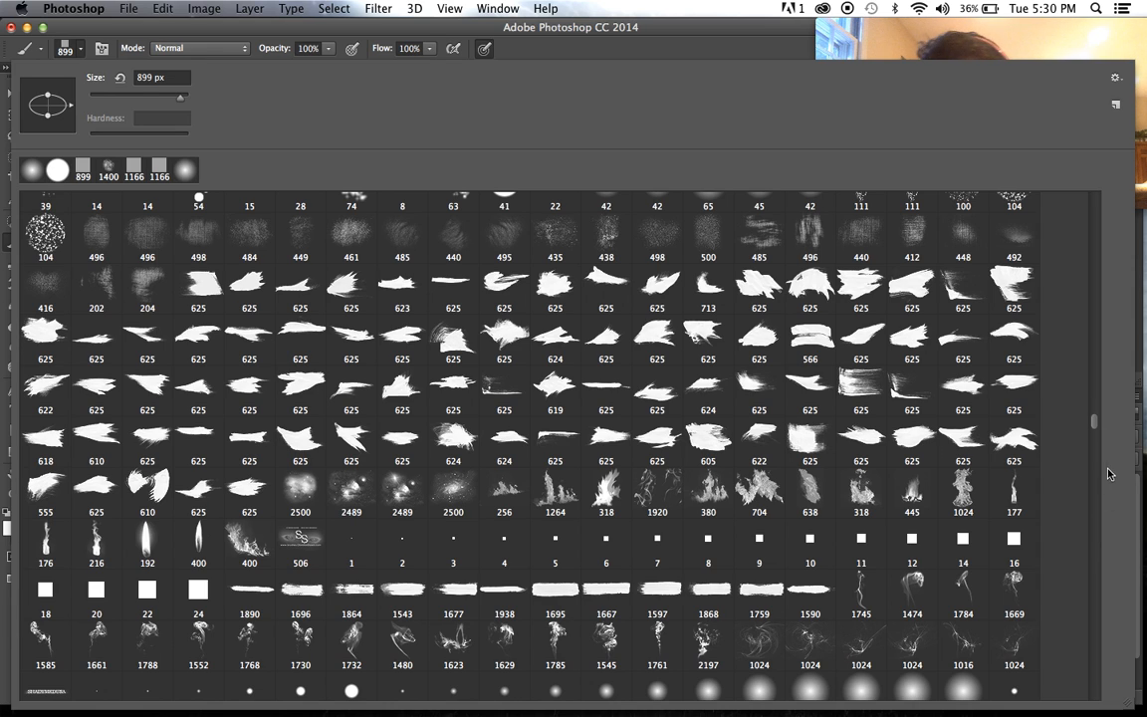
pyautogui.moveTo(1093, 423)
pyautogui.mouseDown()
pyautogui.moveTo(1093, 600)
pyautogui.moveTo(1103, 517)
pyautogui.mouseUp()
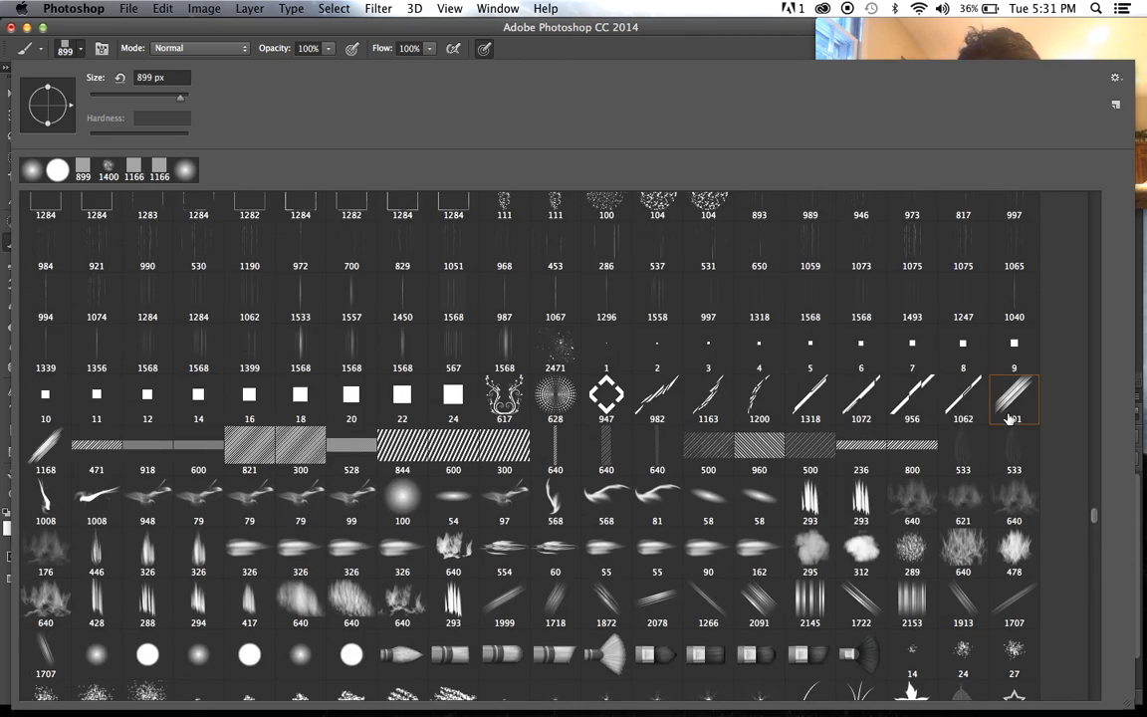
pyautogui.click(262, 49)
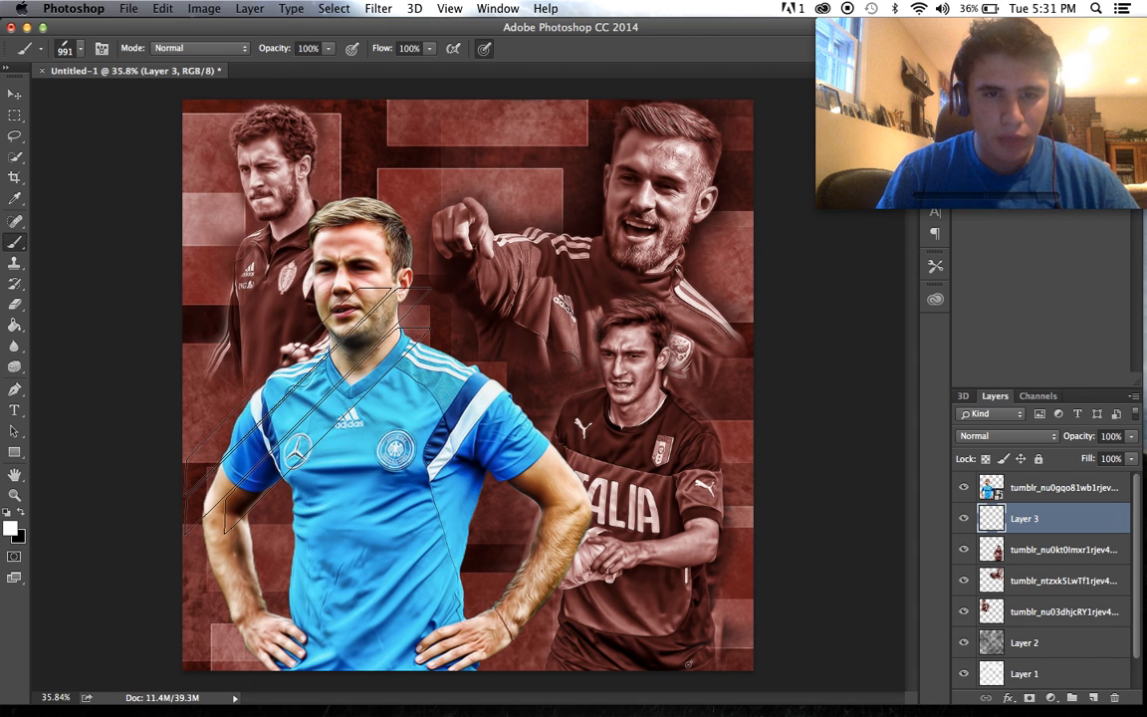
# - Rotate the streak brush to a shallow slant, set its size to 888 px, and stamp white streaks behind the main player from face to waist
pyautogui.click(82, 49)
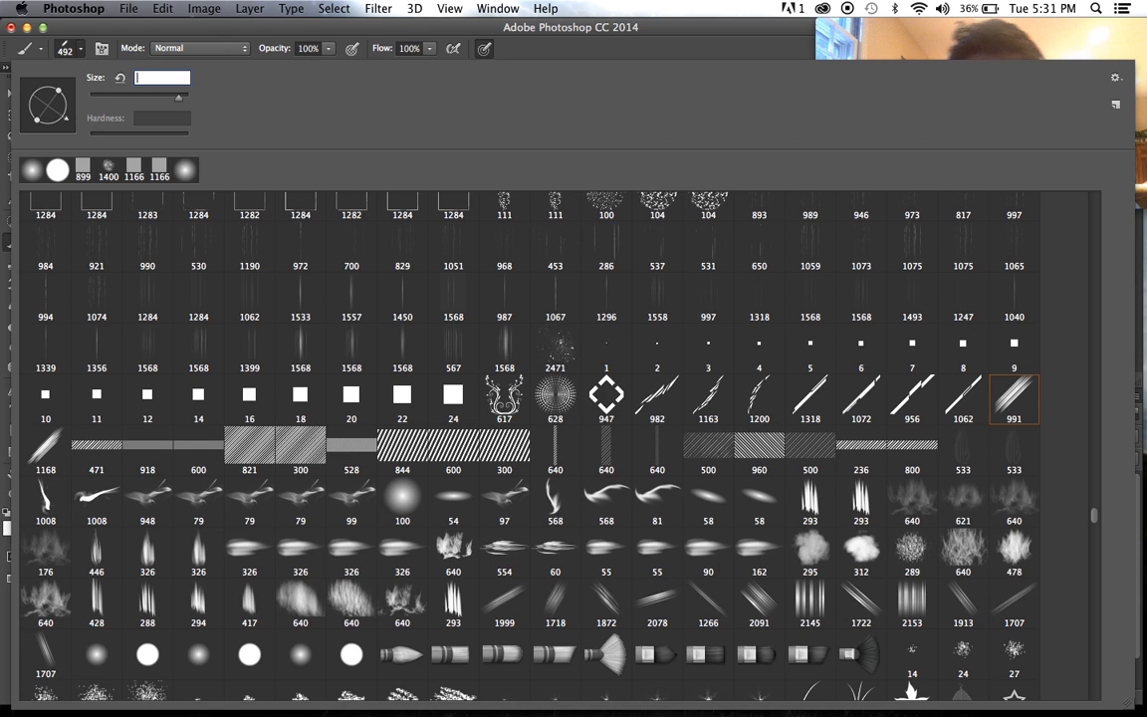
pyautogui.write('88')
pyautogui.press('Return')
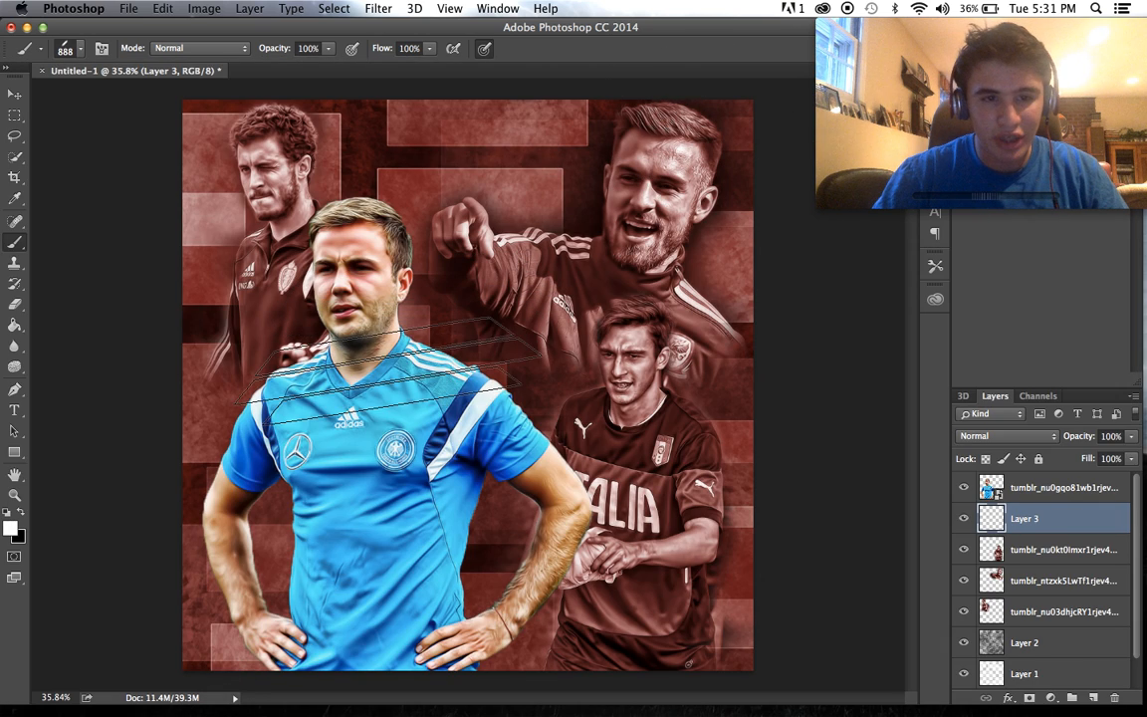
pyautogui.click(363, 384)
pyautogui.click(341, 408)
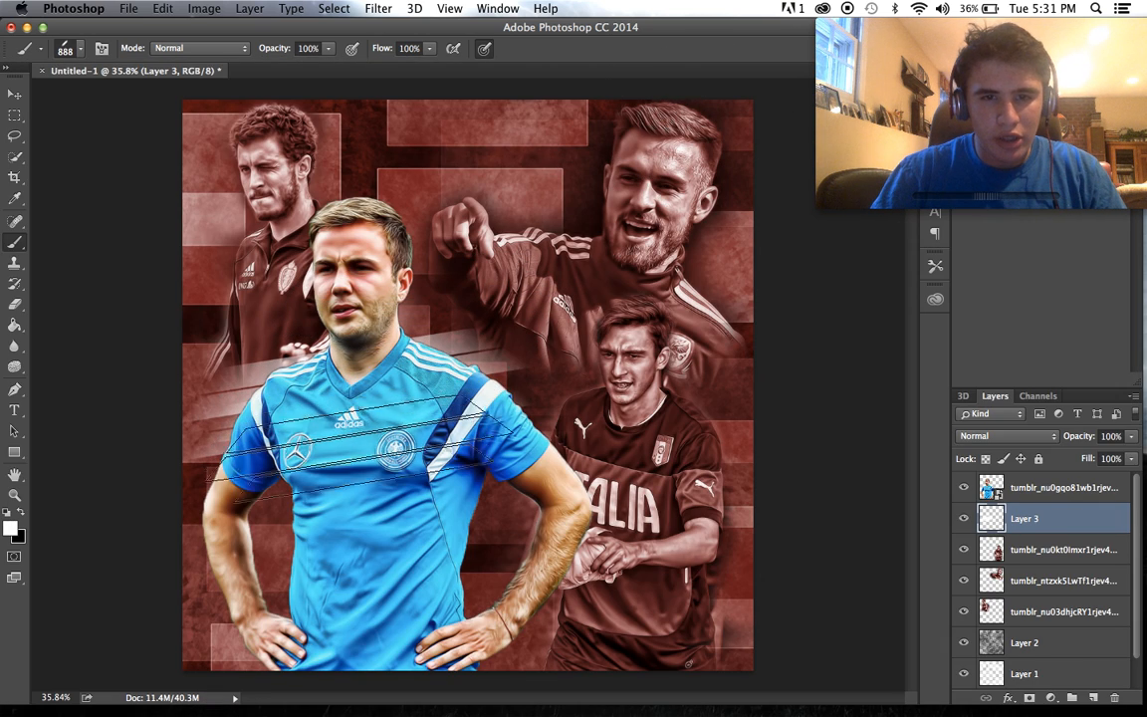
pyautogui.click(361, 465)
pyautogui.click(365, 487)
pyautogui.click(367, 523)
pyautogui.click(370, 557)
pyautogui.click(373, 592)
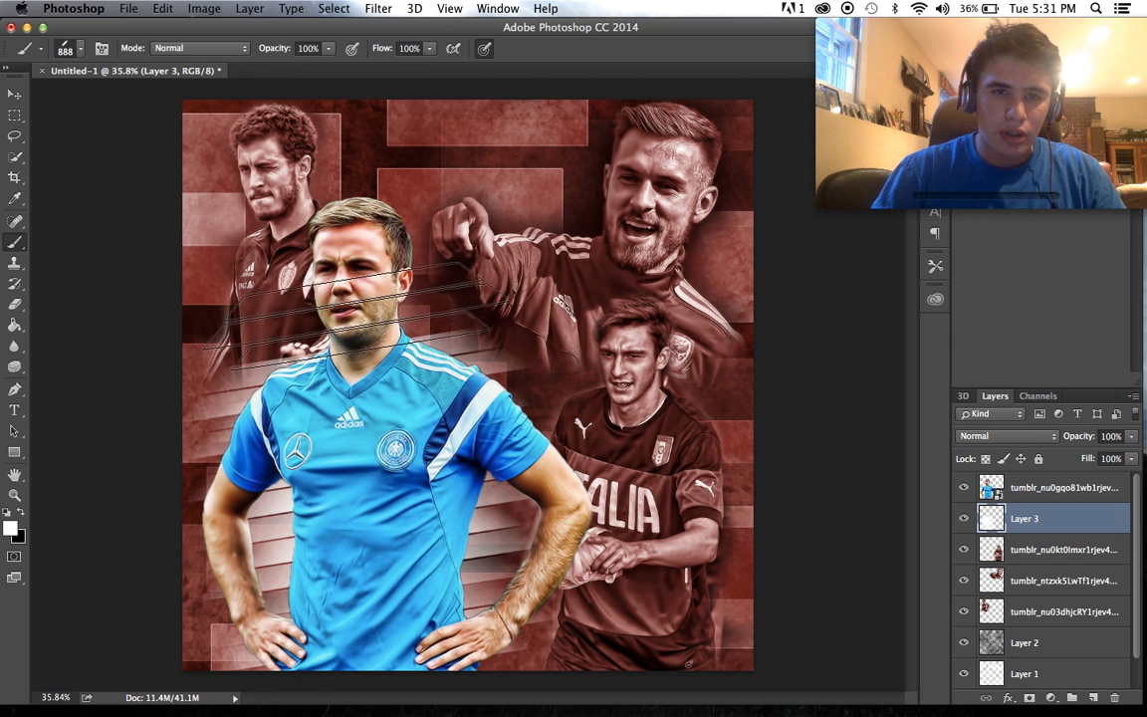
pyautogui.click(323, 284)
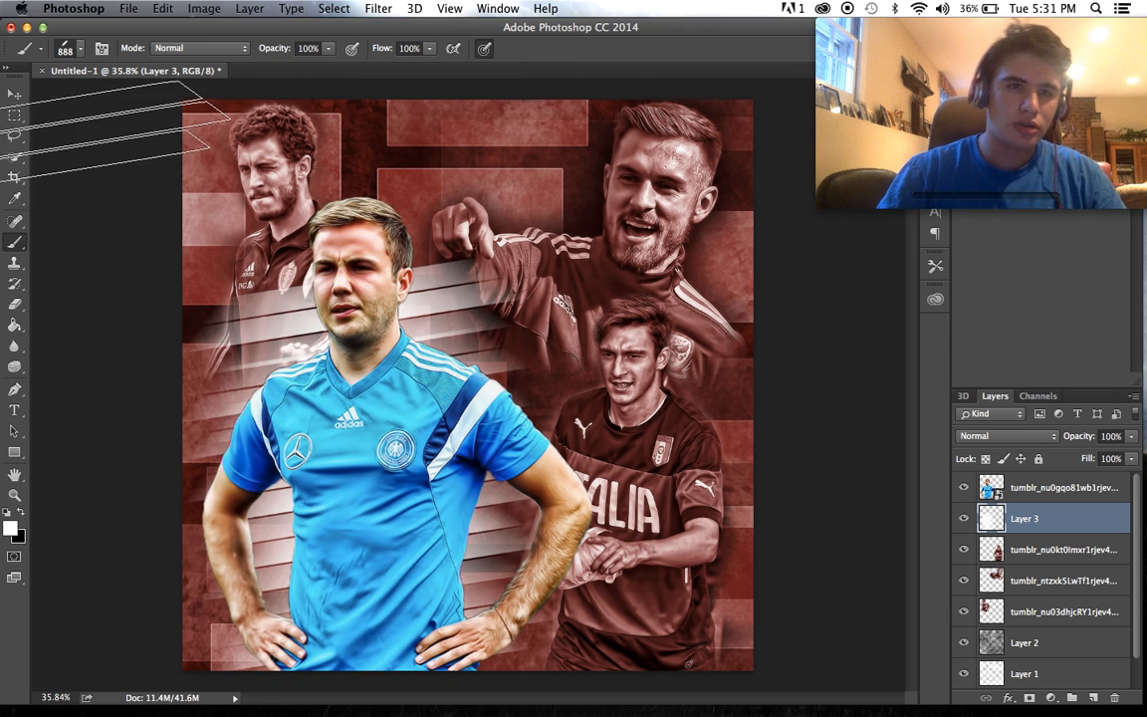
pyautogui.click(78, 52)
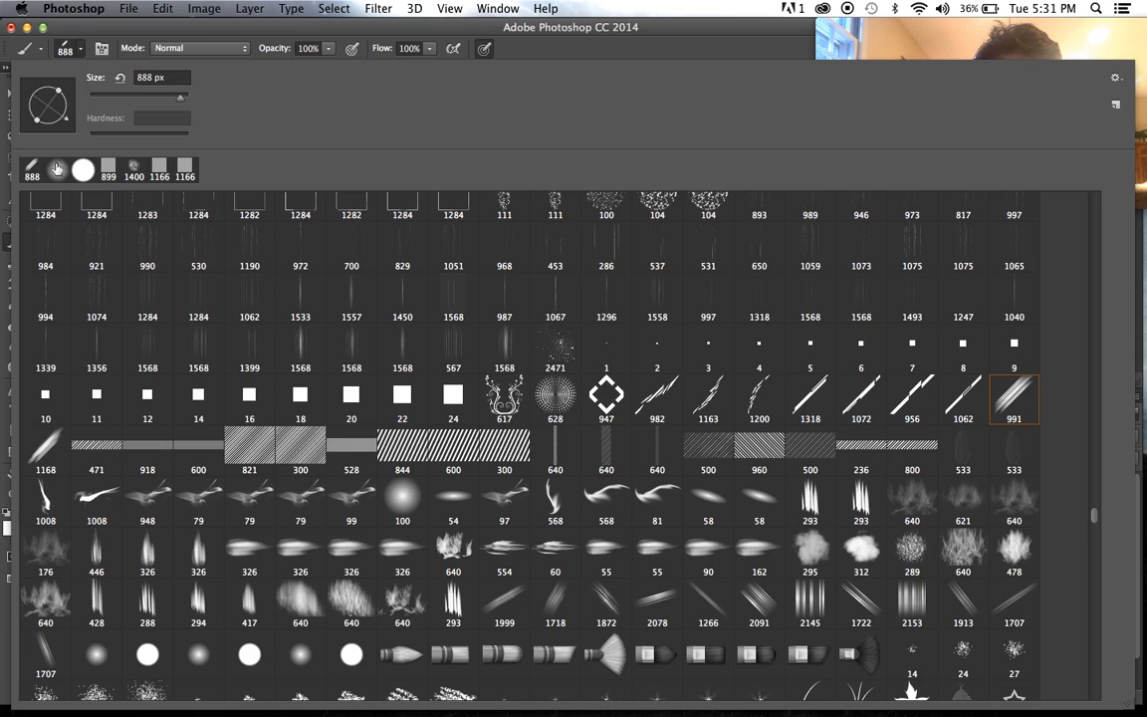
pyautogui.click(206, 38)
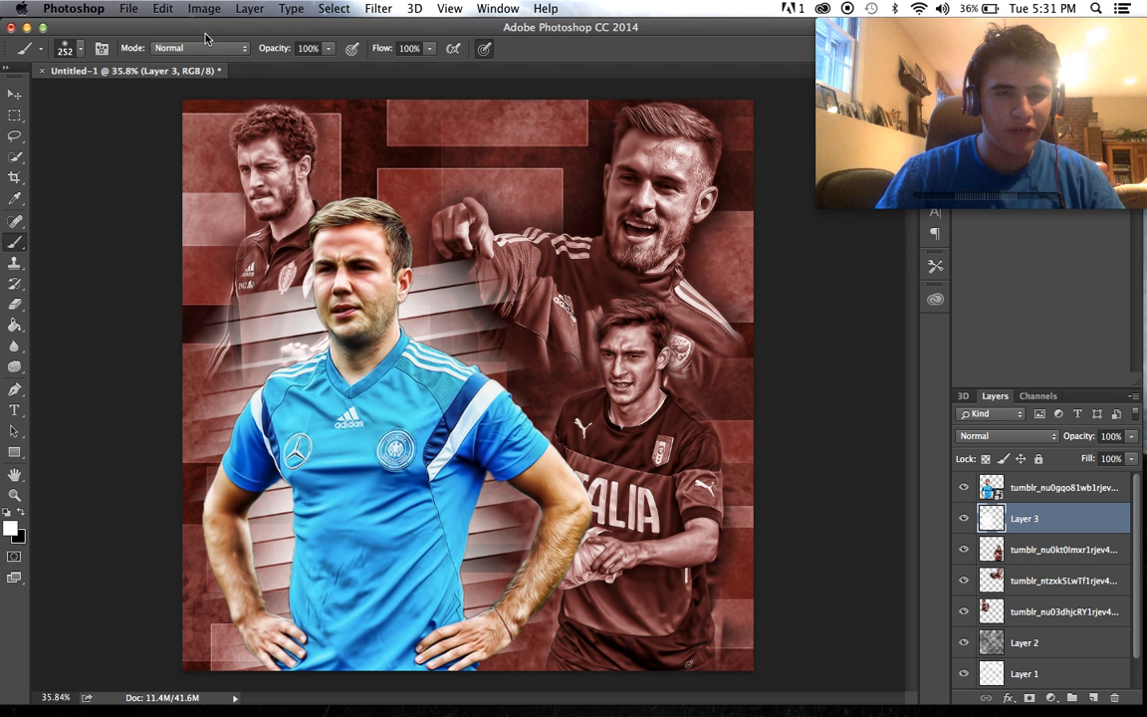
pyautogui.click(236, 278)
pyautogui.hotkey('ctrl', 'z')
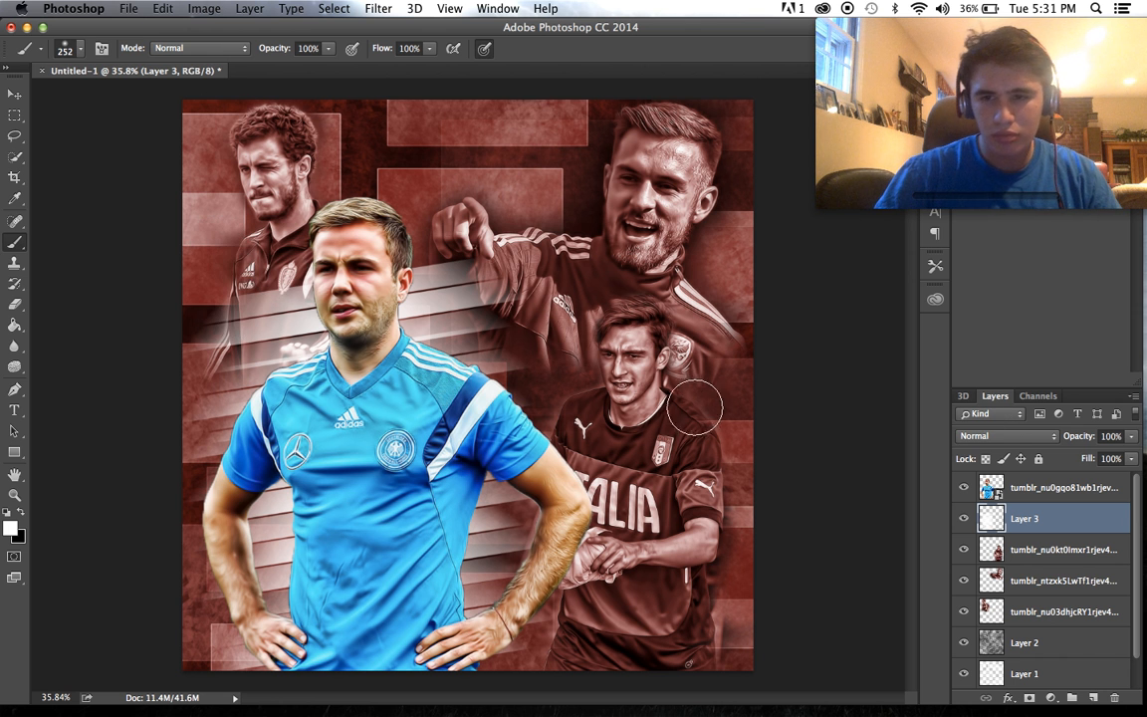
# - Erase the outer ends of the white streaks around the main player with a soft eraser, enlarging it to 412 px
pyautogui.click(16, 305)
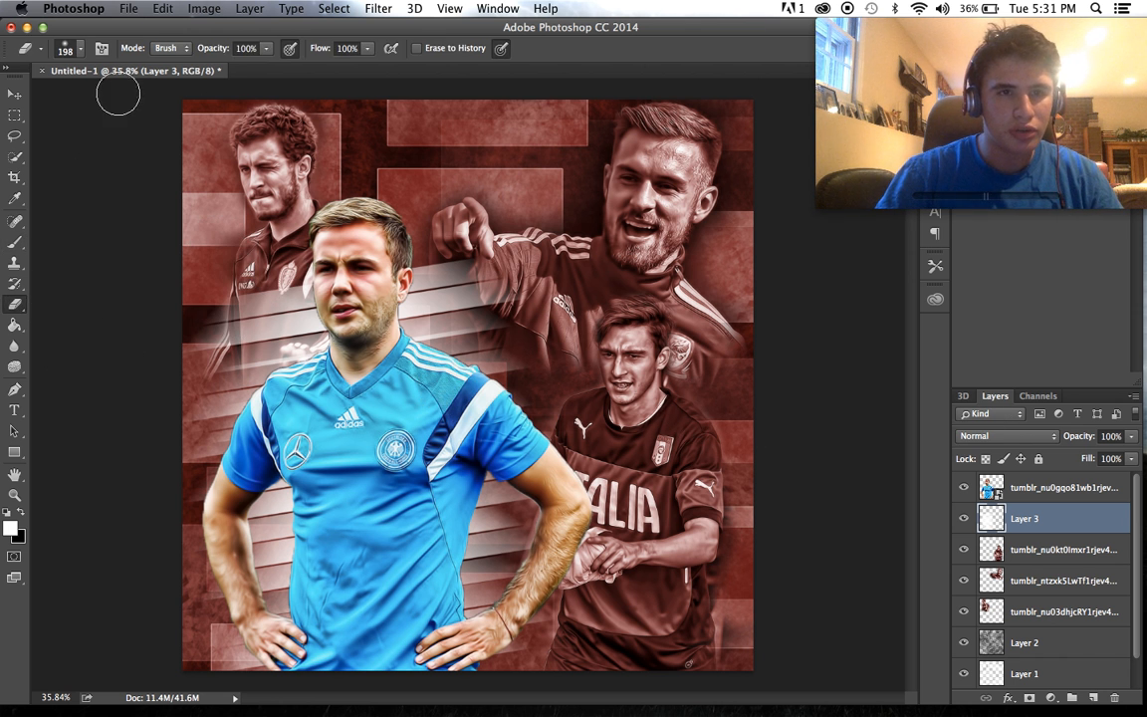
pyautogui.moveTo(271, 304)
pyautogui.mouseDown()
pyautogui.moveTo(200, 353)
pyautogui.moveTo(259, 294)
pyautogui.moveTo(308, 274)
pyautogui.mouseUp()
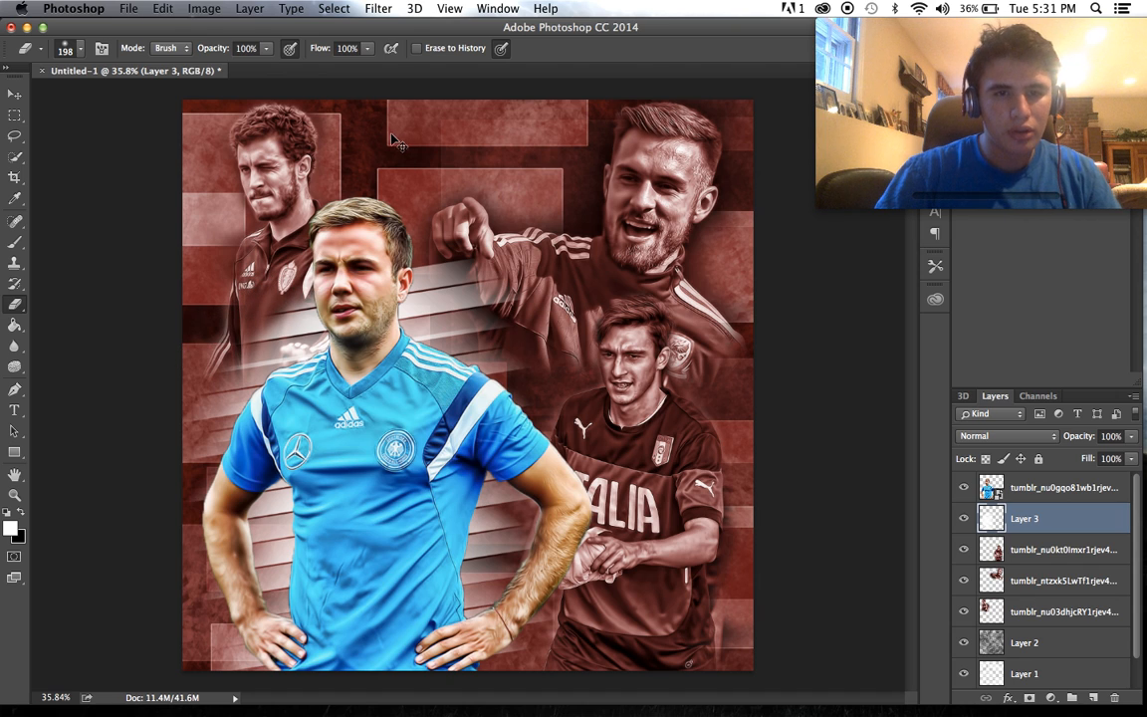
pyautogui.click(72, 48)
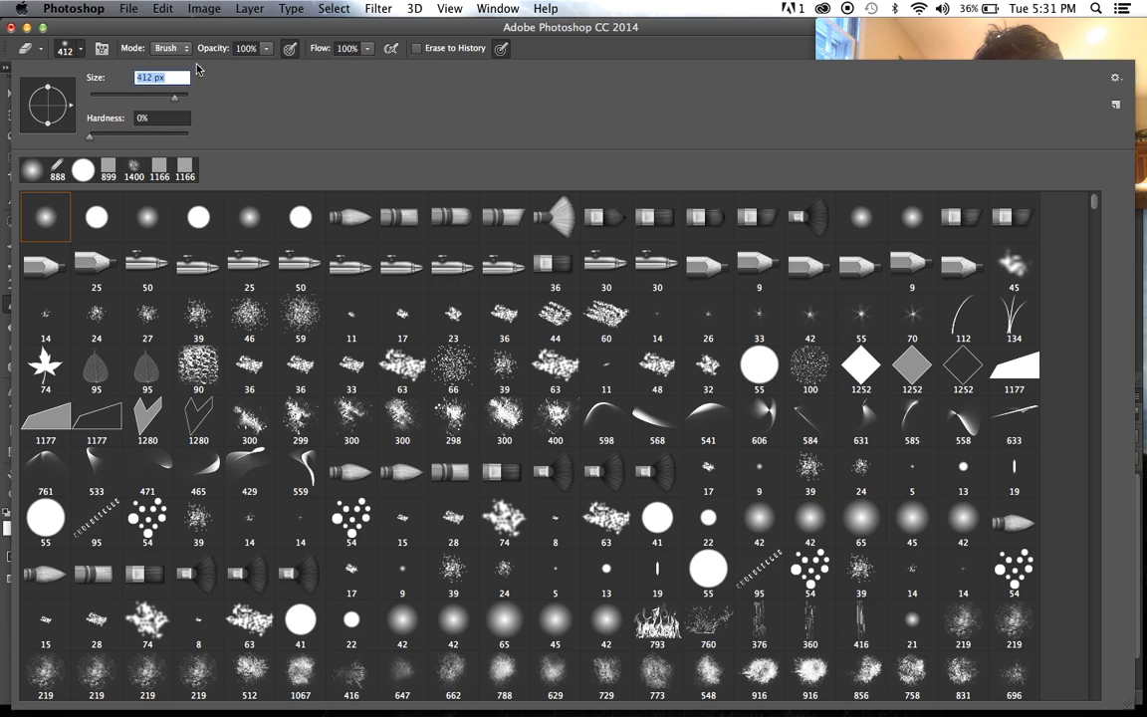
pyautogui.click(219, 25)
pyautogui.moveTo(247, 244)
pyautogui.mouseDown()
pyautogui.moveTo(215, 307)
pyautogui.moveTo(391, 224)
pyautogui.moveTo(476, 241)
pyautogui.moveTo(535, 302)
pyautogui.moveTo(466, 226)
pyautogui.moveTo(446, 248)
pyautogui.moveTo(425, 226)
pyautogui.moveTo(509, 340)
pyautogui.moveTo(563, 376)
pyautogui.mouseUp()
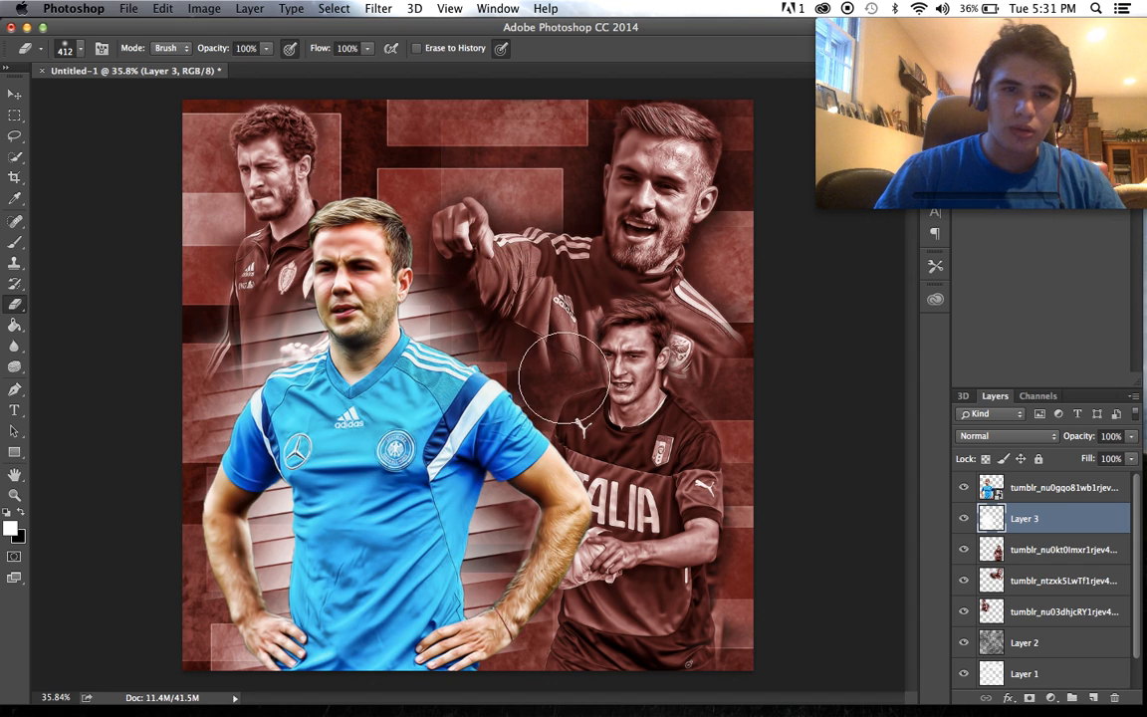
pyautogui.moveTo(212, 408); pyautogui.dragTo(174, 620)
pyautogui.moveTo(582, 537)
pyautogui.mouseDown()
pyautogui.moveTo(532, 489)
pyautogui.moveTo(511, 530)
pyautogui.moveTo(549, 532)
pyautogui.moveTo(516, 563)
pyautogui.moveTo(569, 625)
pyautogui.mouseUp()
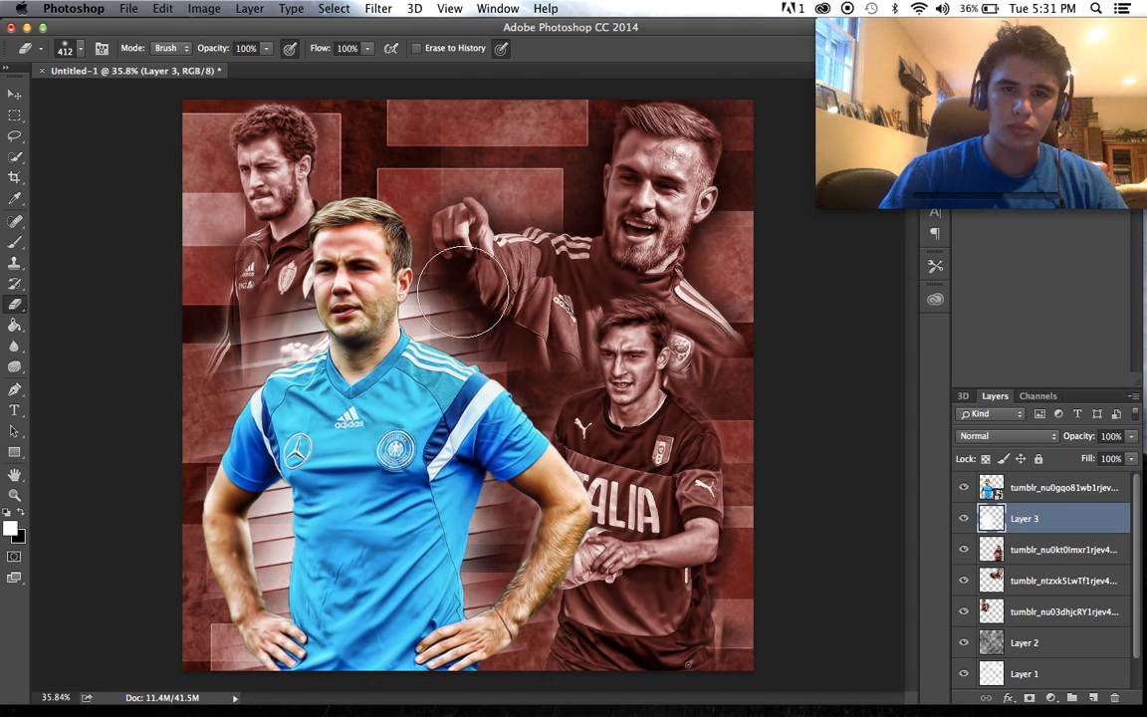
pyautogui.moveTo(438, 254); pyautogui.dragTo(416, 262)
pyautogui.moveTo(215, 286)
pyautogui.mouseDown()
pyautogui.moveTo(229, 308)
pyautogui.moveTo(227, 366)
pyautogui.mouseUp()
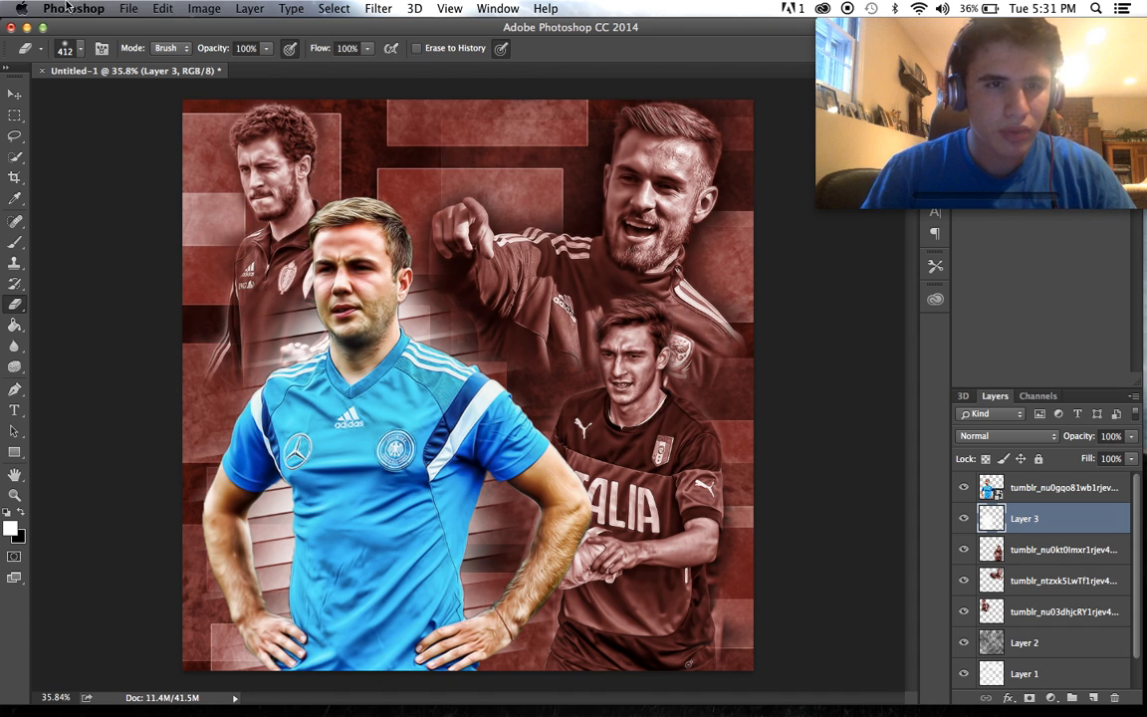
# - Give the eraser the splatter tip labelled 1067 and set its size to 888 px
pyautogui.click(77, 51)
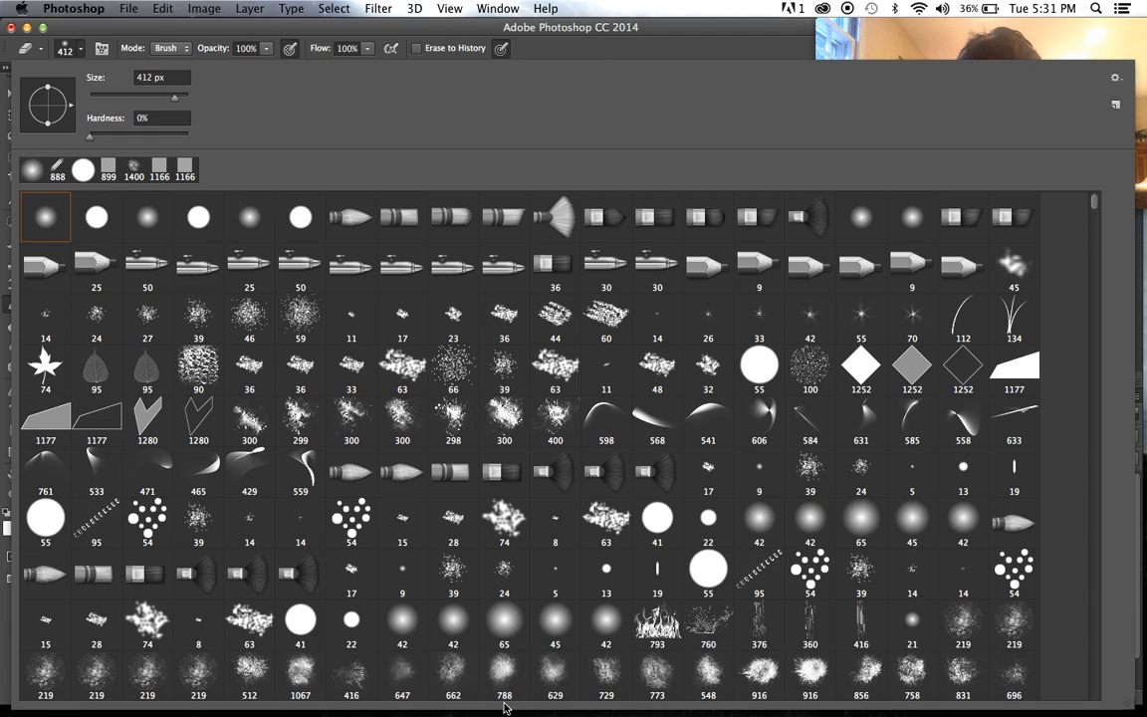
pyautogui.click(308, 667)
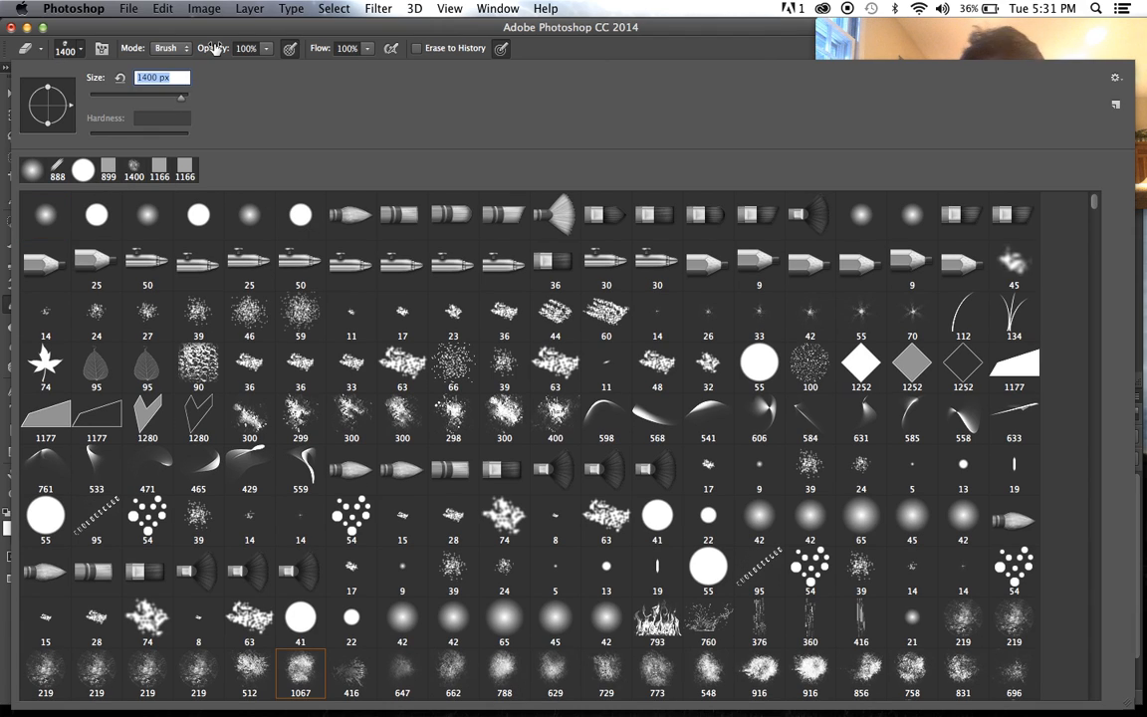
pyautogui.write('888')
pyautogui.press('Return')
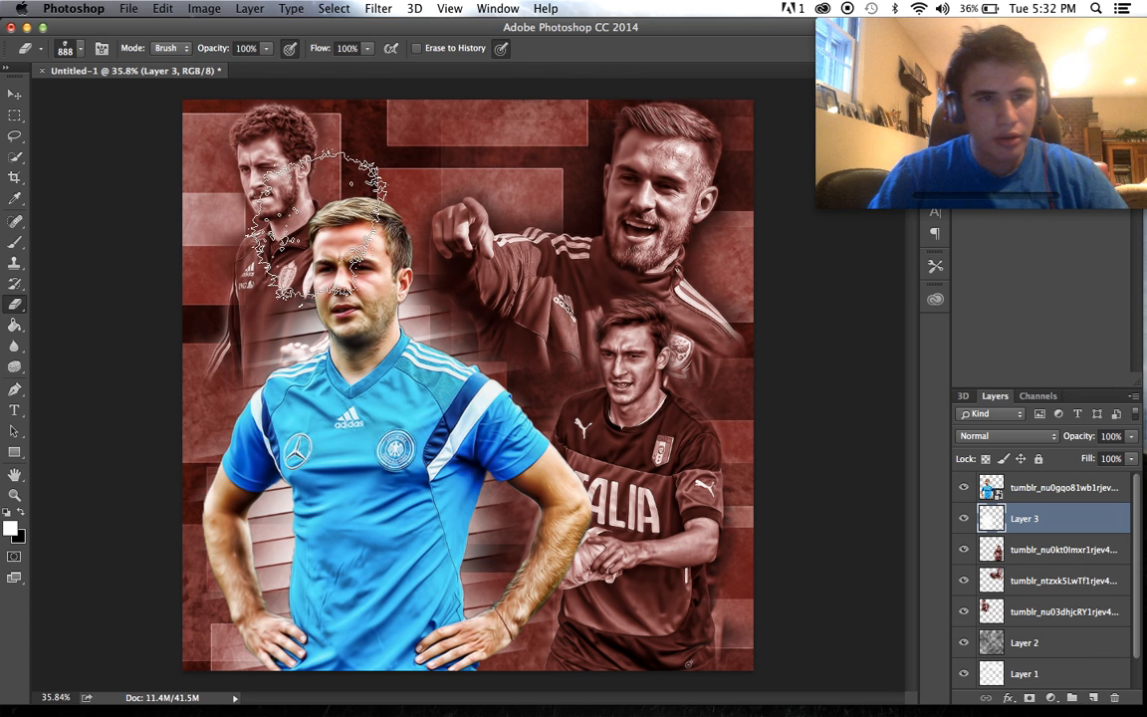
# - Give the Brush tool the splatter tip labelled 1067 and set its size to 888 px
pyautogui.click(16, 242)
pyautogui.click(78, 49)
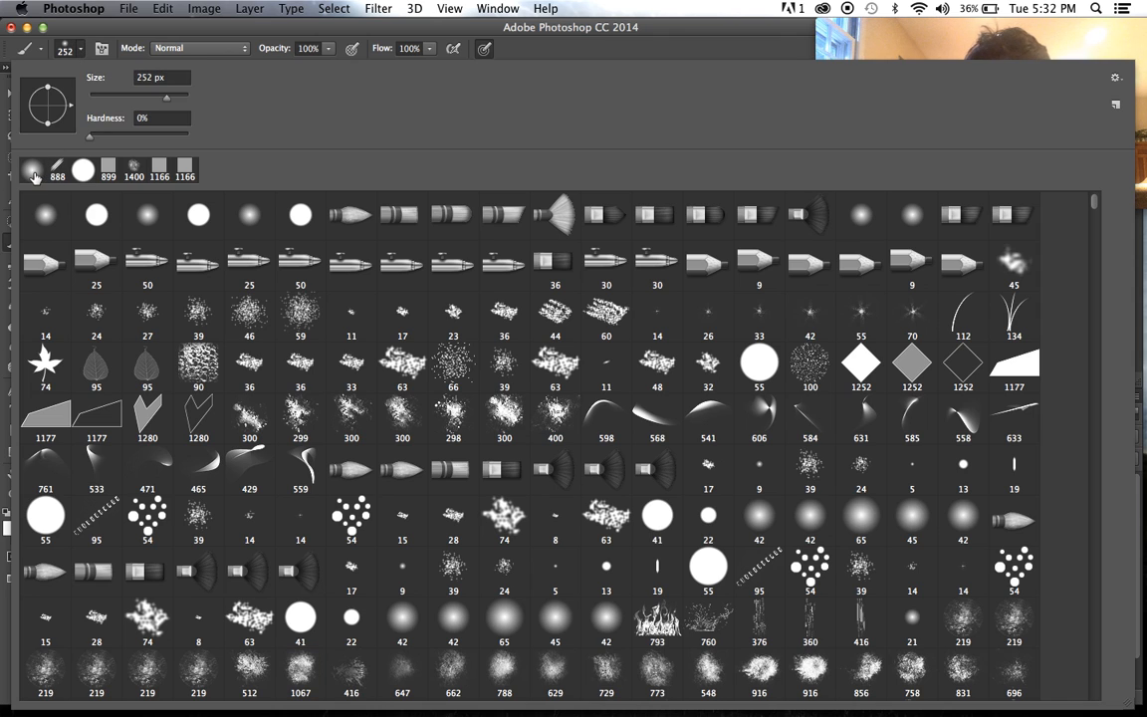
pyautogui.click(317, 681)
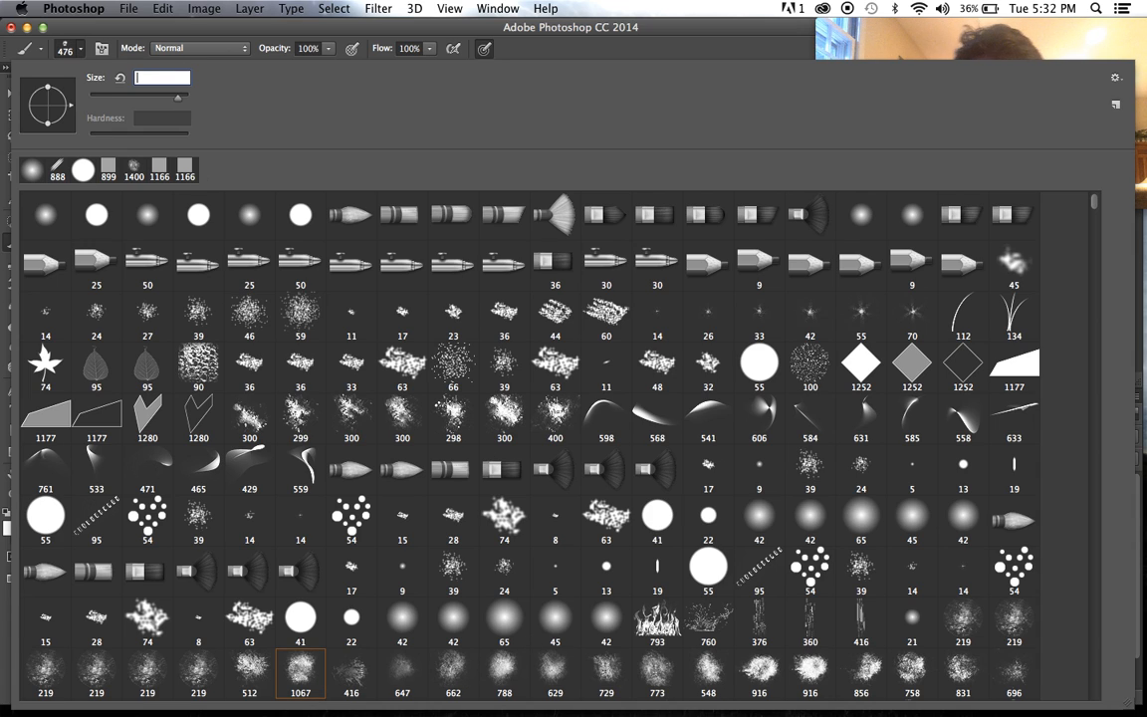
pyautogui.write('88')
pyautogui.press('Return')
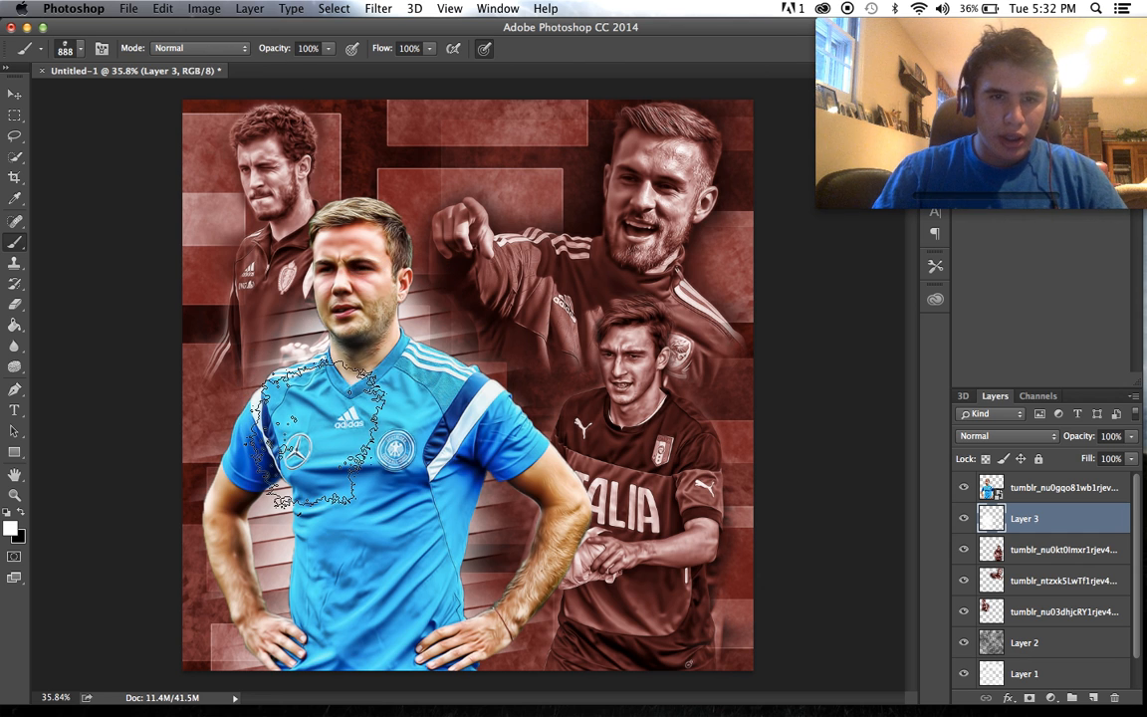
# - Add a new layer above Layer 3 and stamp white splatter behind the main player around the shoulders and both sides of the waist
pyautogui.scroll(10, 397, 384)
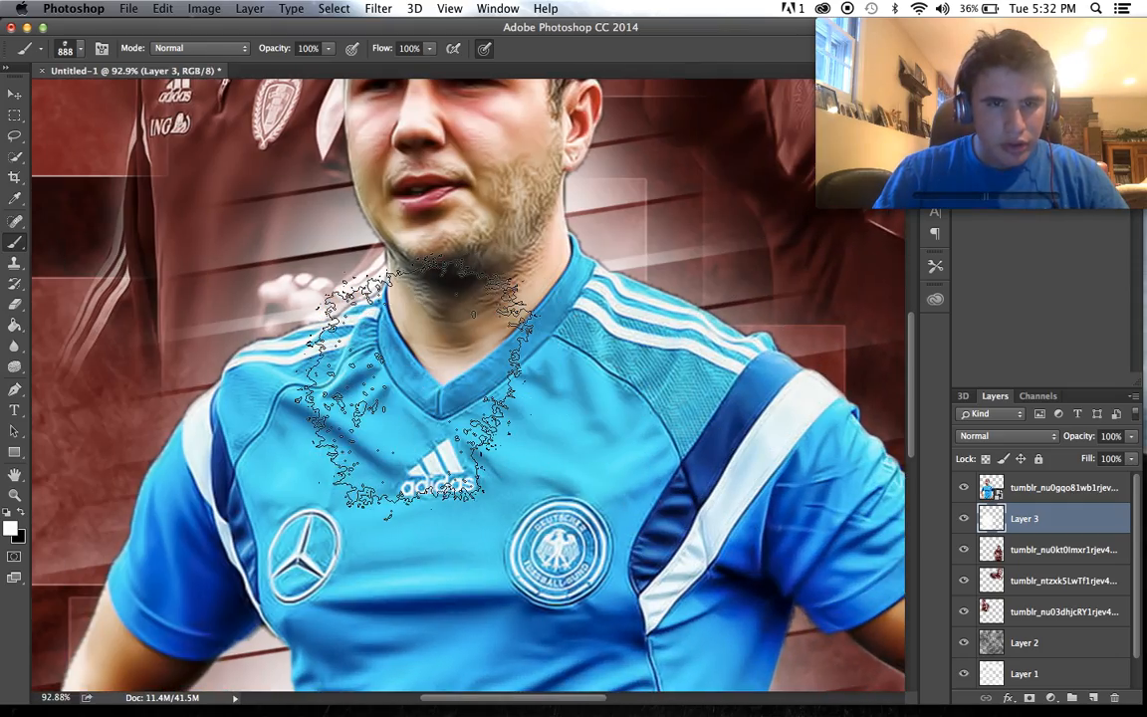
pyautogui.scroll(-3, 418, 388)
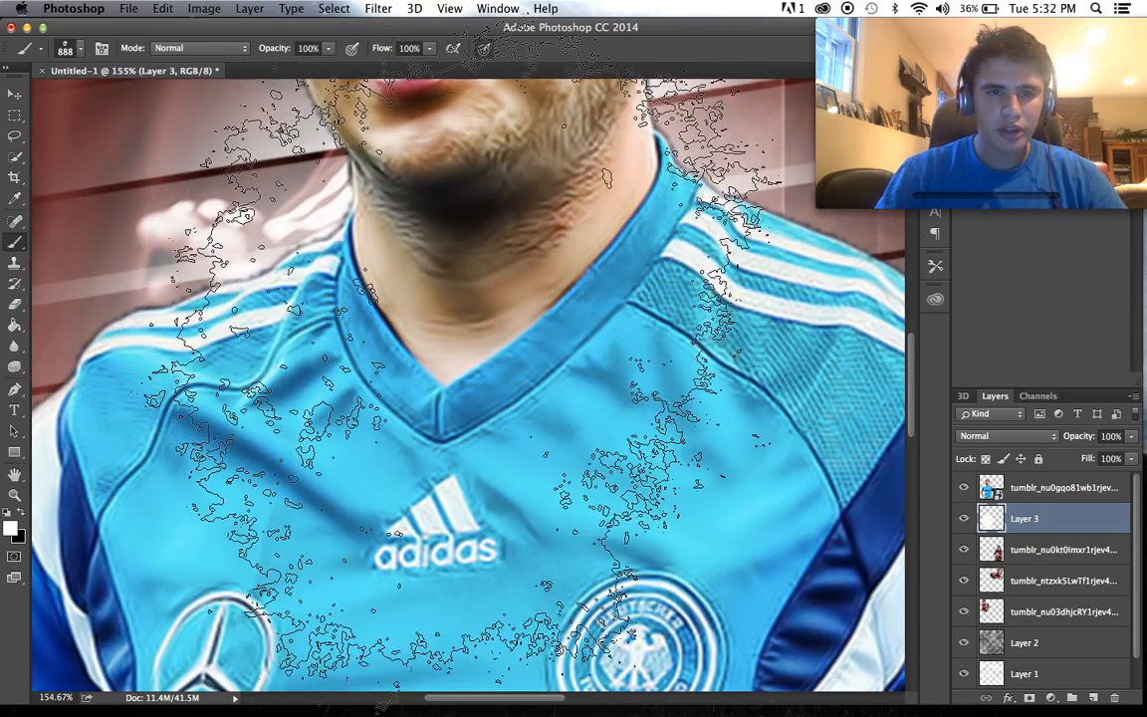
pyautogui.scroll(-4, 448, 379)
pyautogui.scroll(-5, 448, 383)
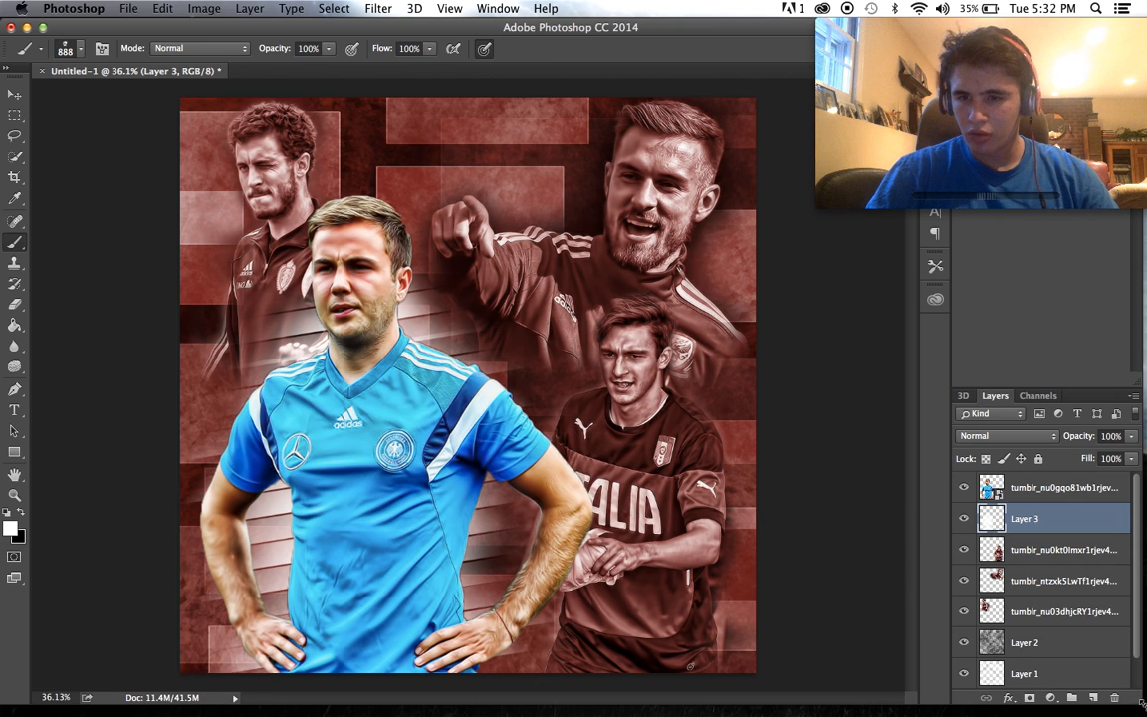
pyautogui.click(1093, 699)
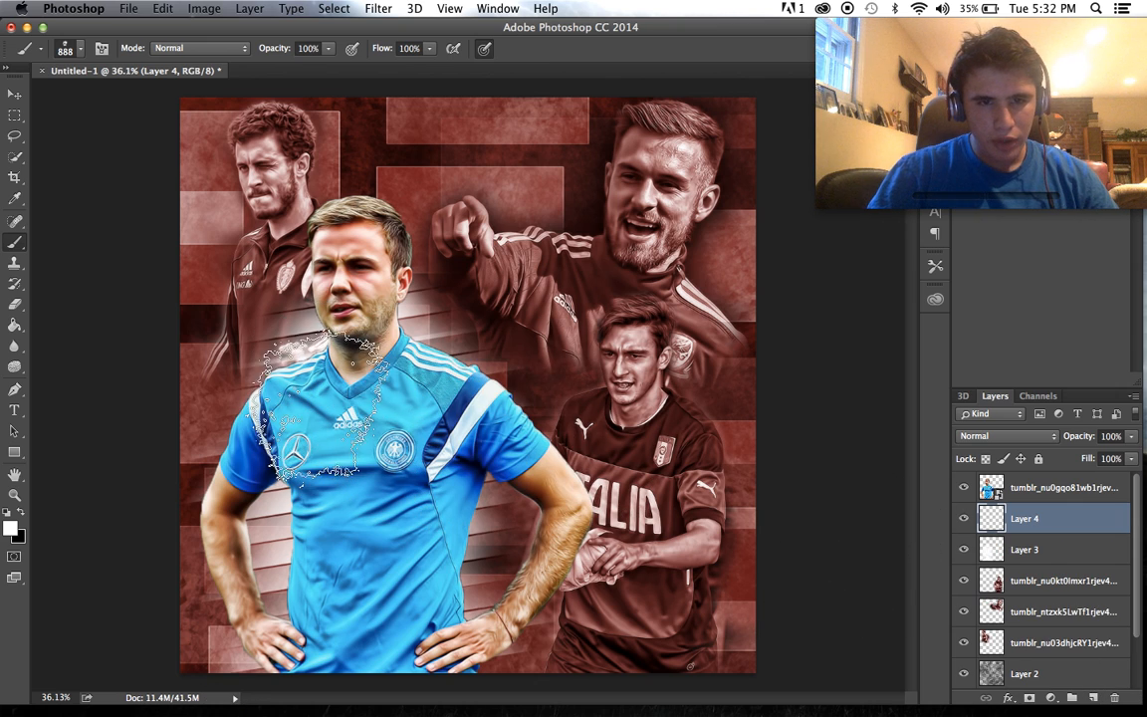
pyautogui.click(331, 396)
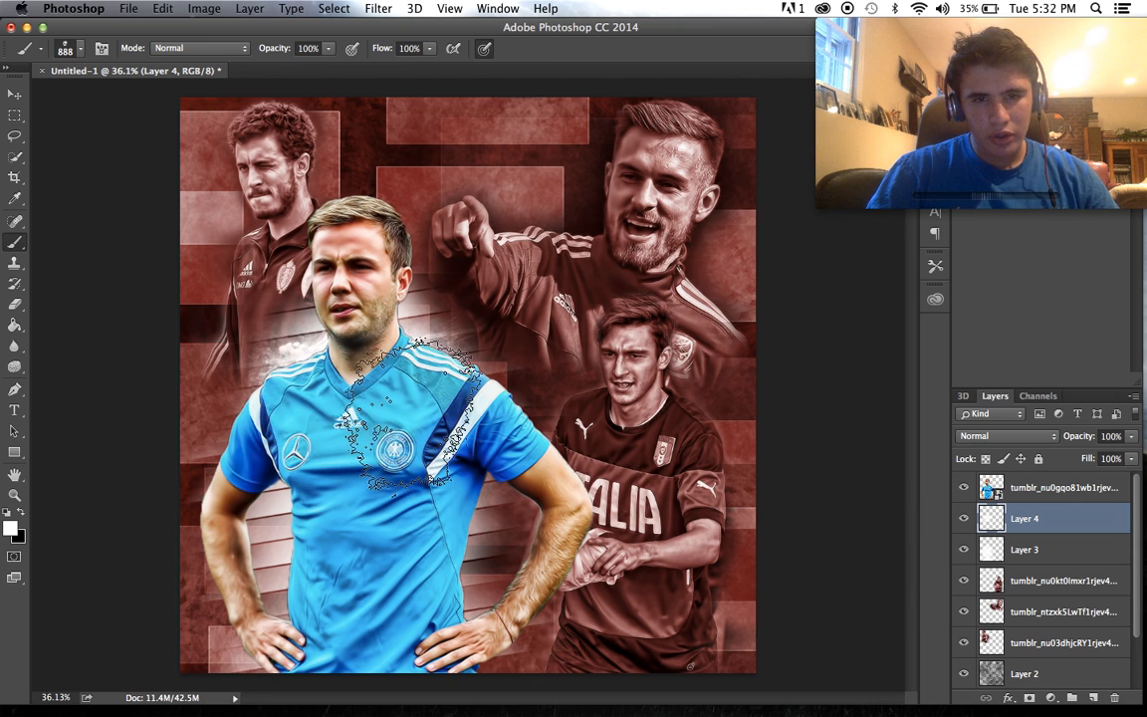
pyautogui.click(442, 489)
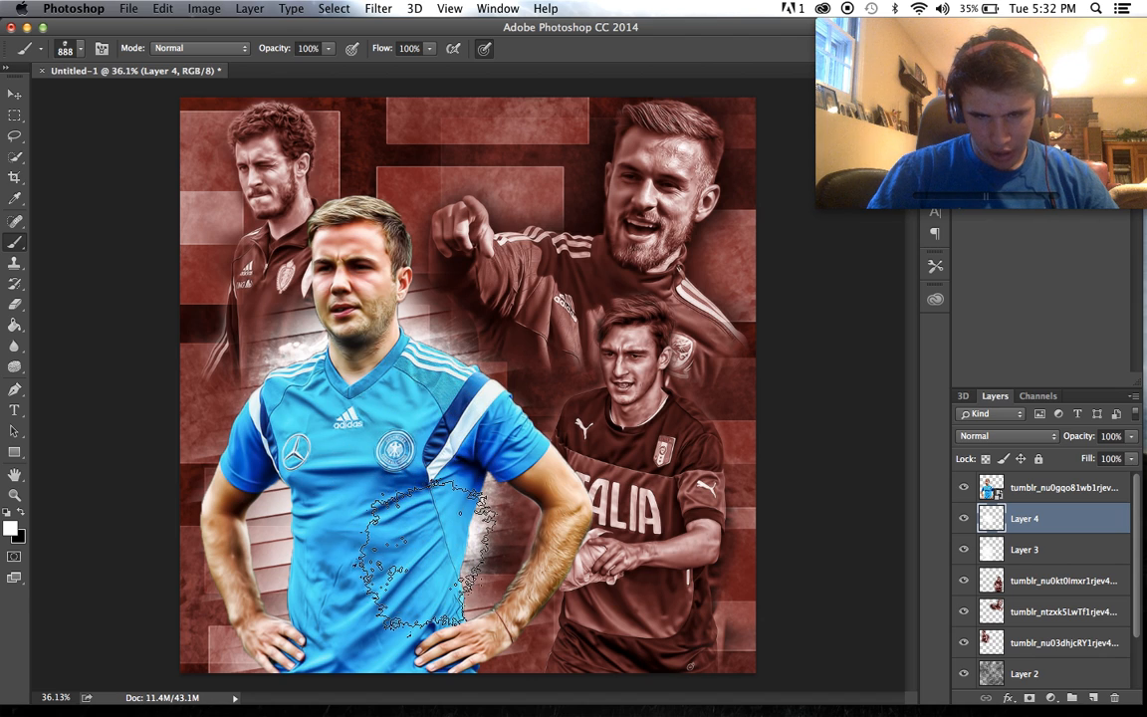
pyautogui.click(303, 566)
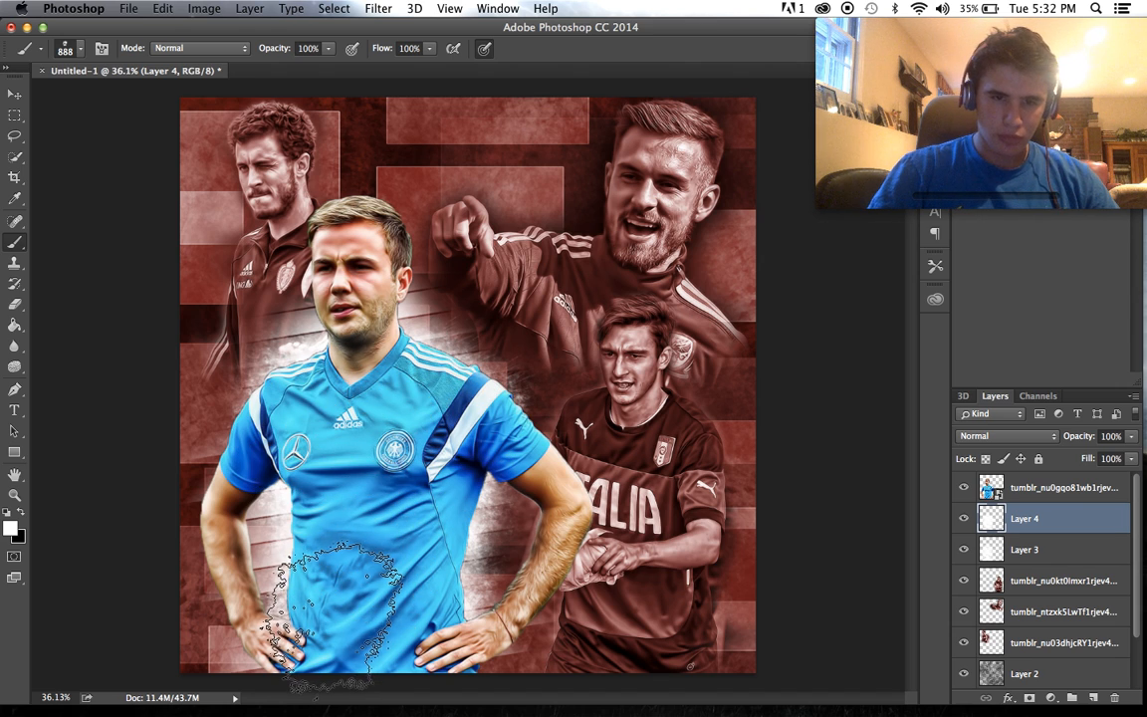
pyautogui.scroll(1, 433, 528)
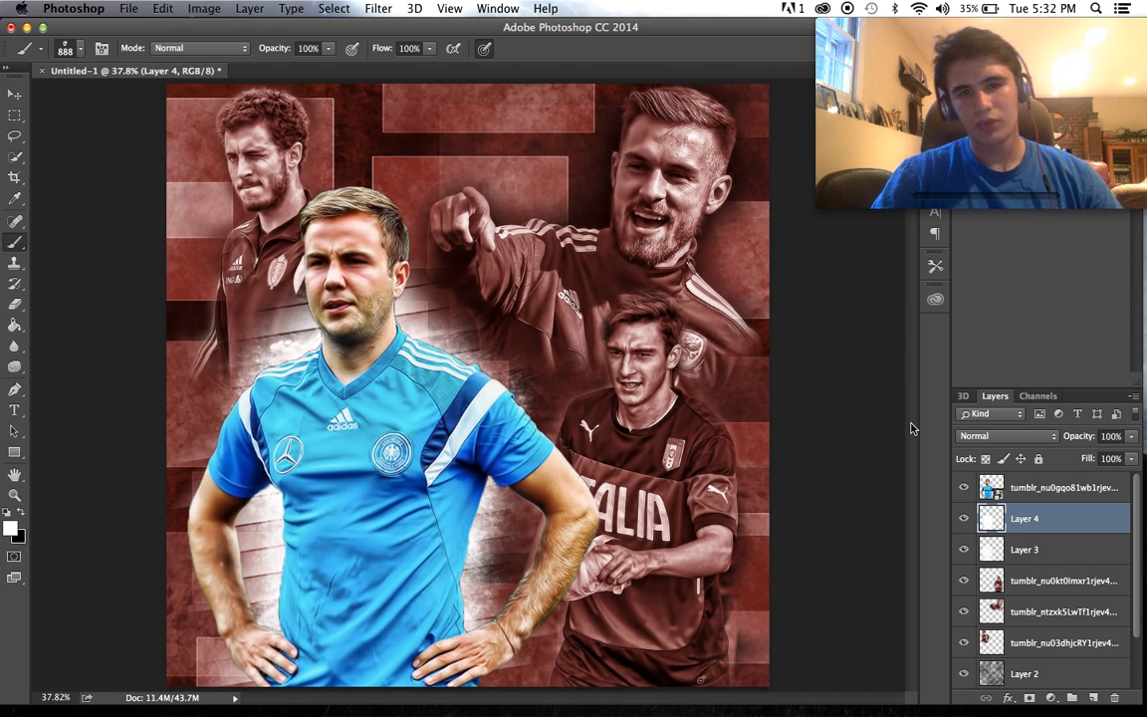
# - Find the fine speckle tip labelled 1387 among the brush presets and choose it for painting
pyautogui.click(1068, 543)
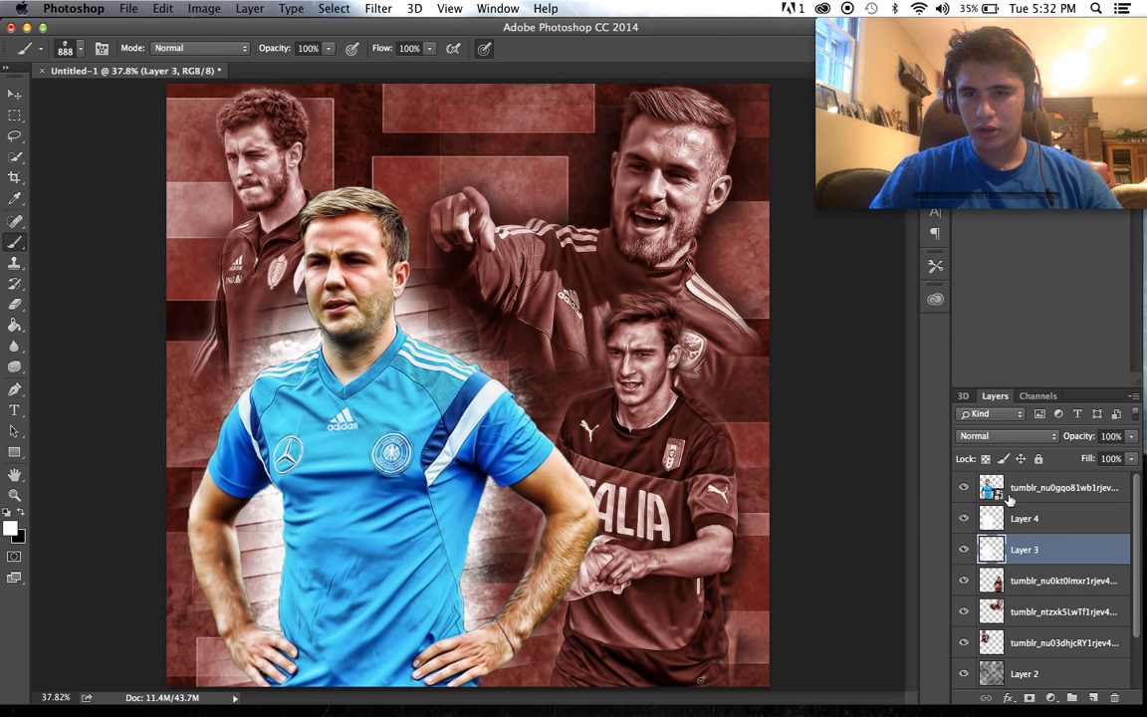
pyautogui.scroll(-1, 767, 502)
pyautogui.scroll(1, 768, 510)
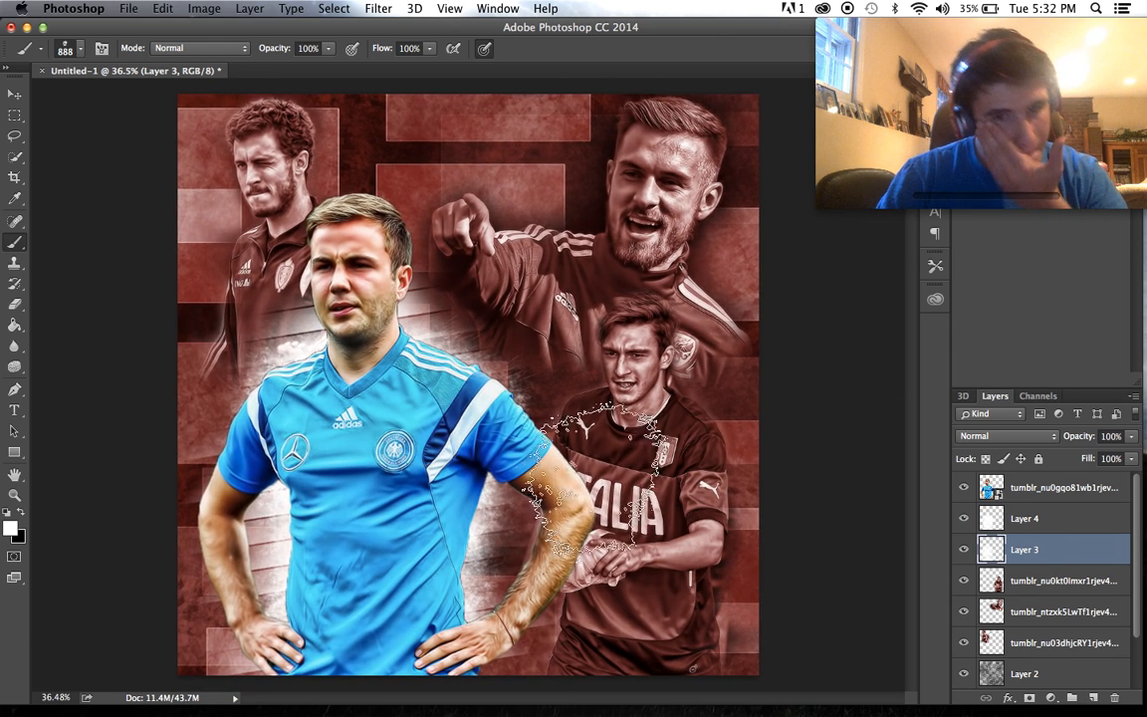
pyautogui.scroll(-1, 767, 512)
pyautogui.rightClick(223, 131)
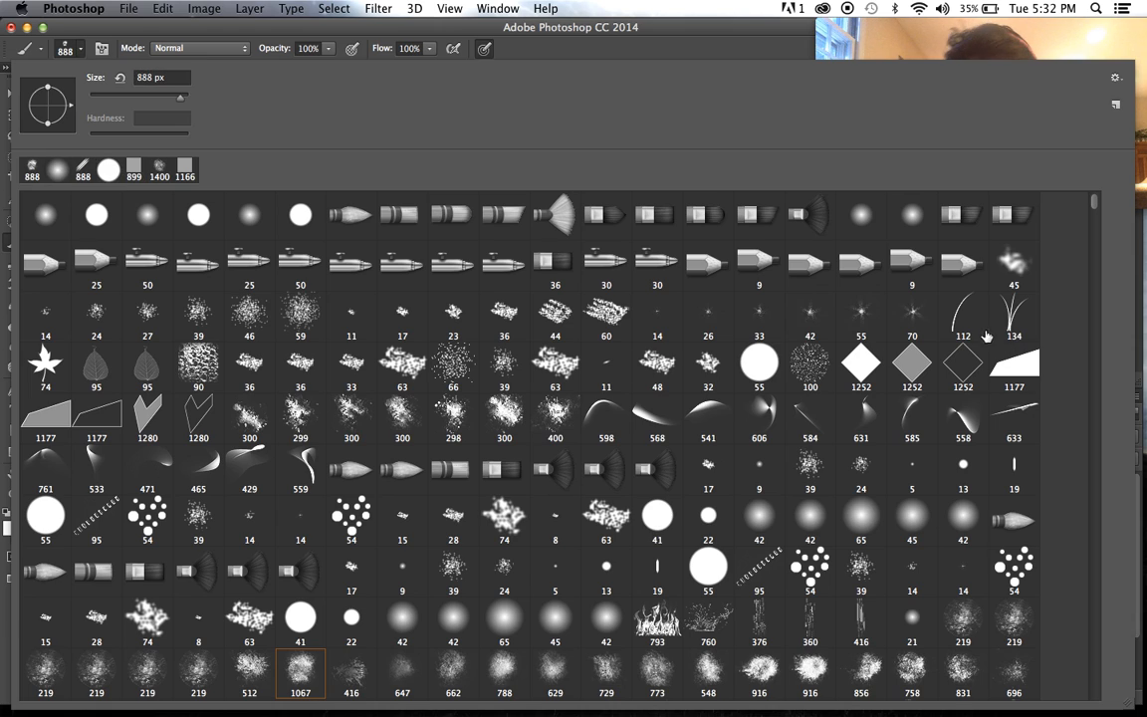
pyautogui.moveTo(1095, 207); pyautogui.dragTo(1097, 245)
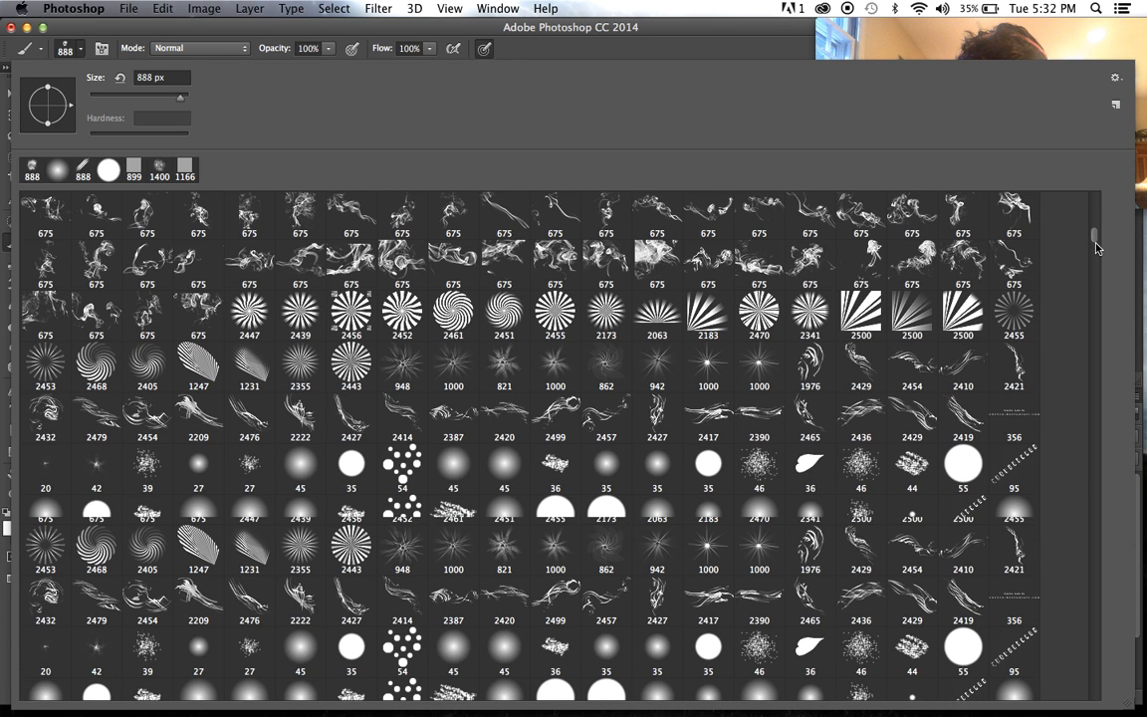
pyautogui.moveTo(1095, 242); pyautogui.dragTo(1095, 263)
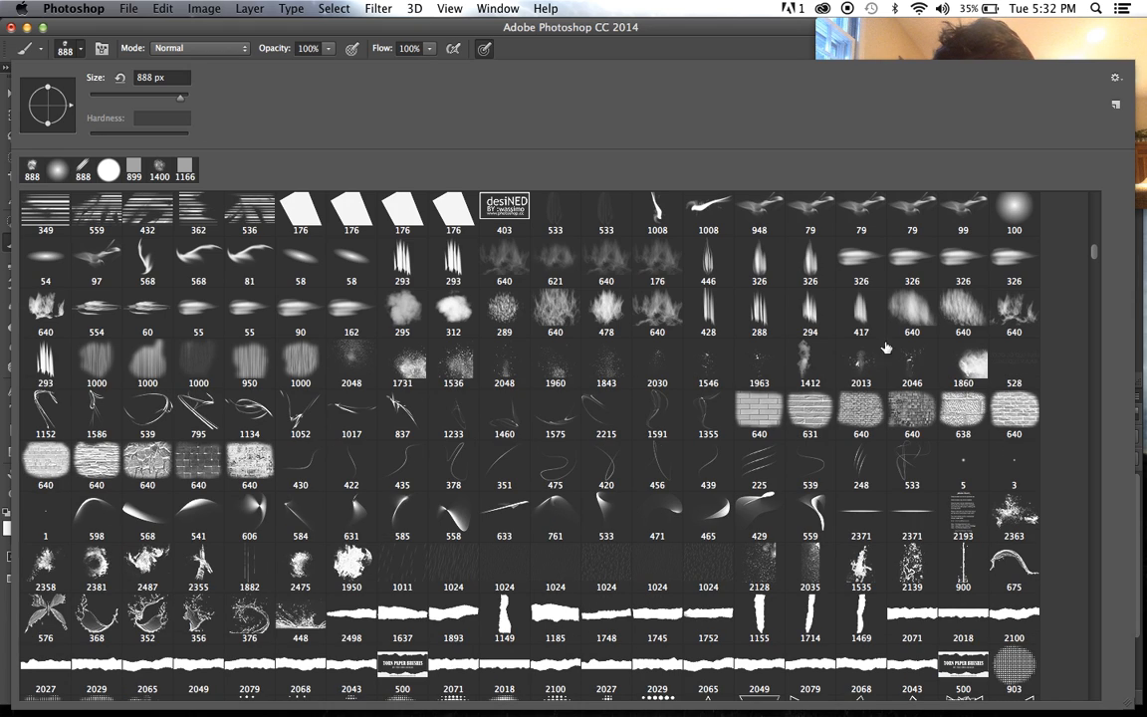
pyautogui.scroll(-1, 1093, 256)
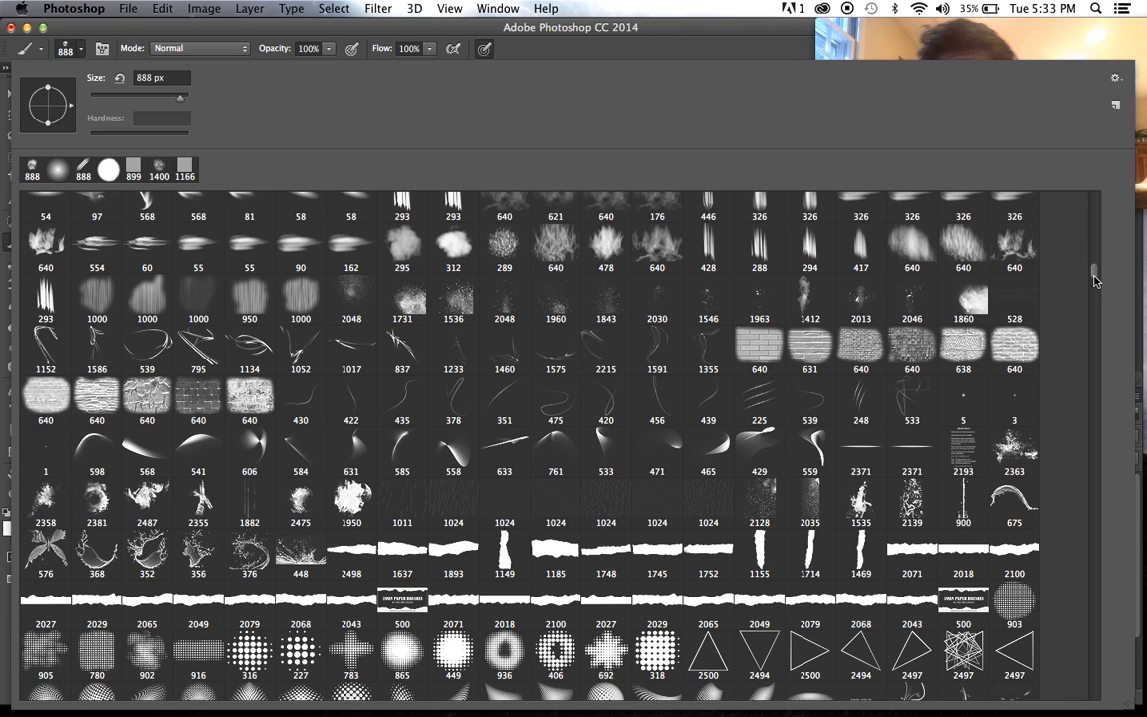
pyautogui.click(1093, 281)
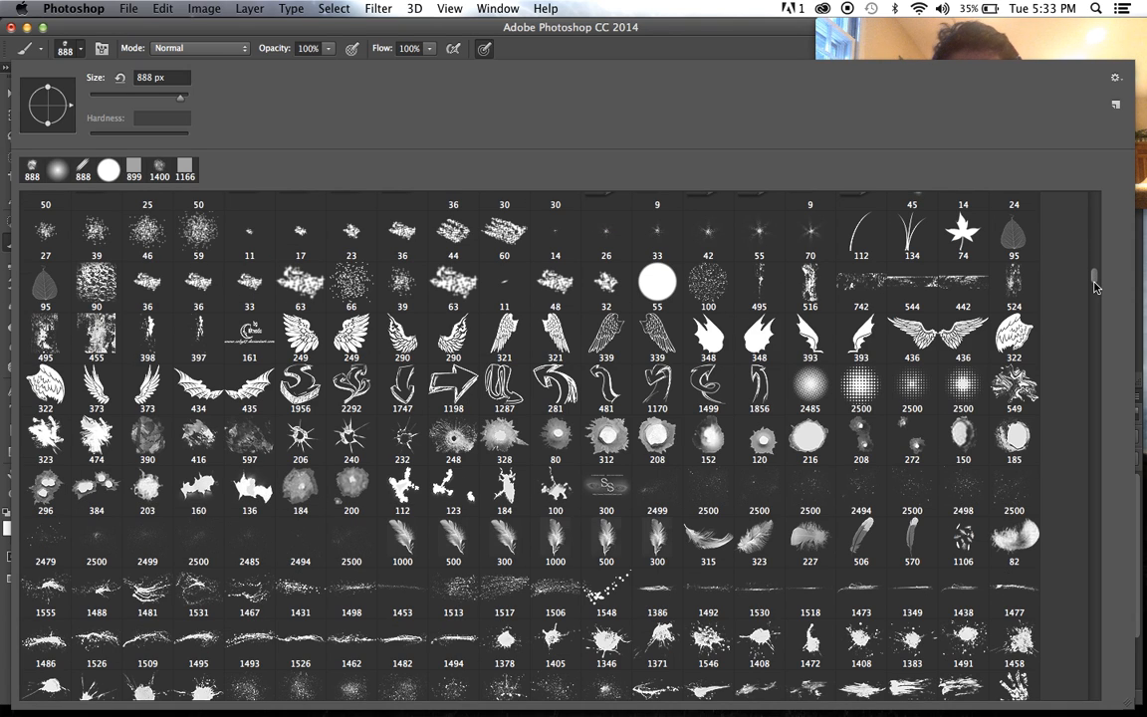
pyautogui.click(402, 694)
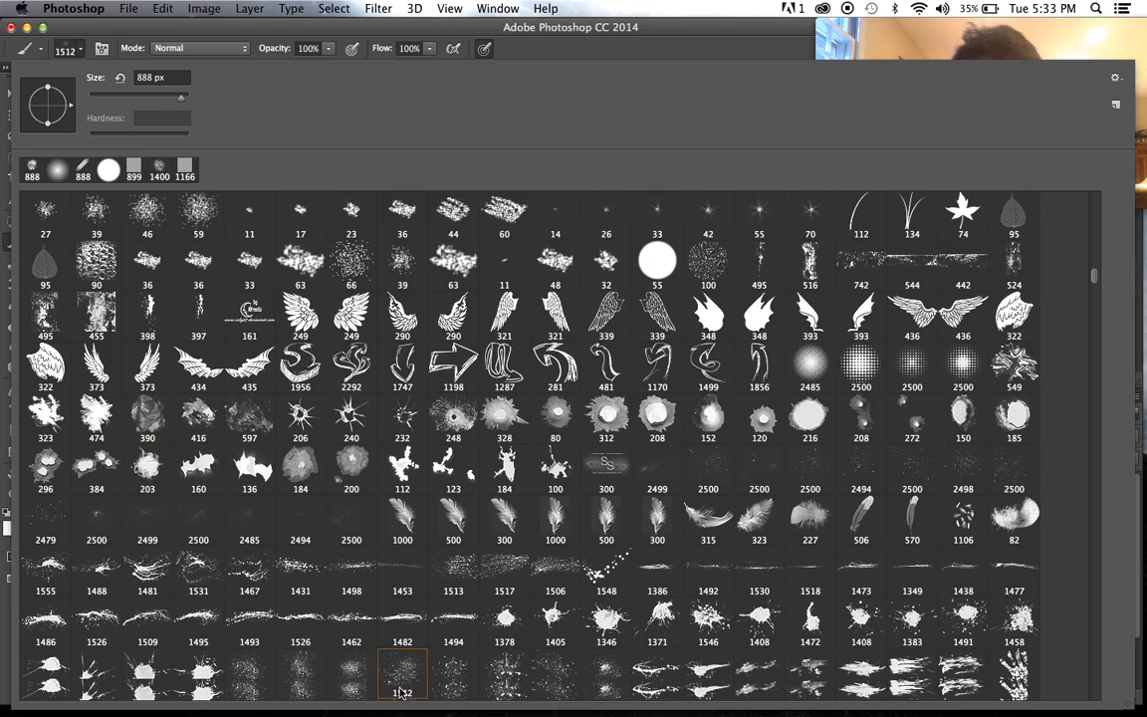
pyautogui.click(353, 664)
pyautogui.click(351, 31)
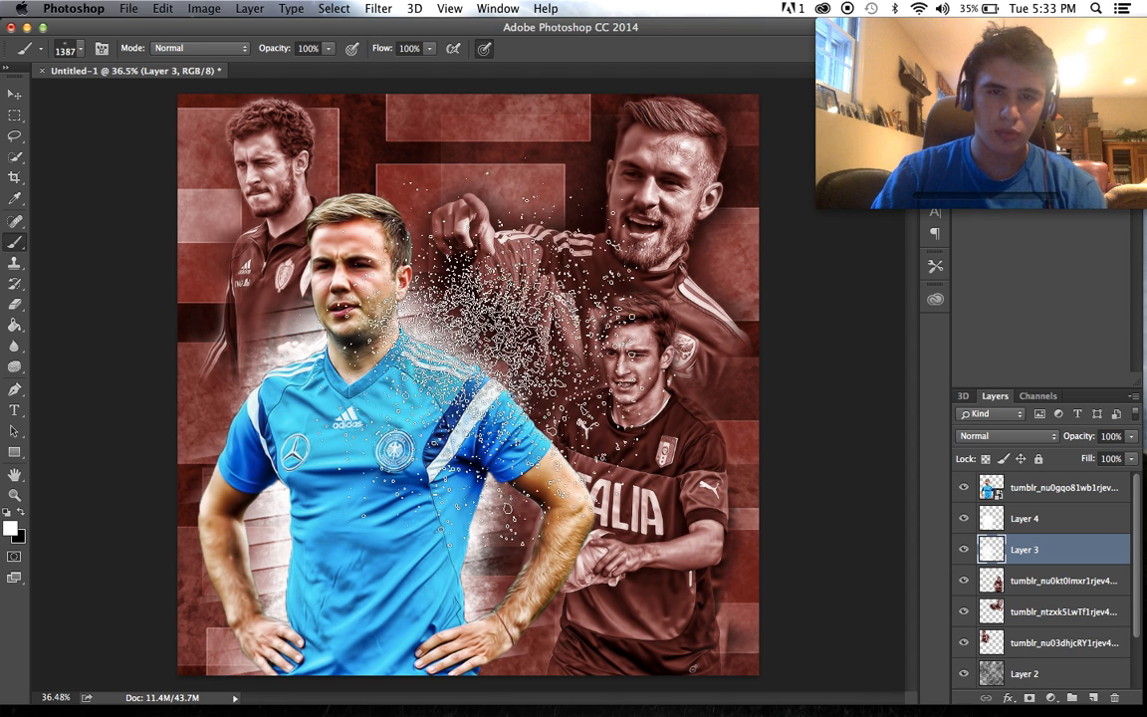
# - Add a new layer above Layer 4 and stamp white speckles with the 1387 px tip behind the main player's chest and head
pyautogui.click(1041, 514)
pyautogui.click(1089, 700)
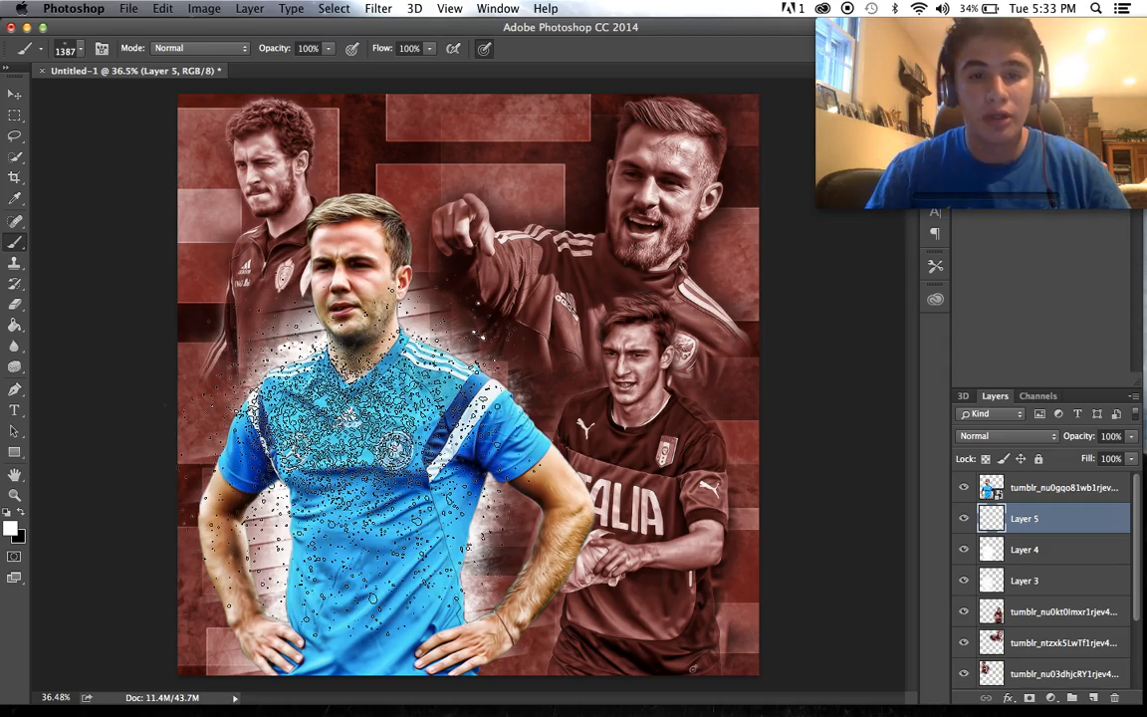
pyautogui.click(369, 440)
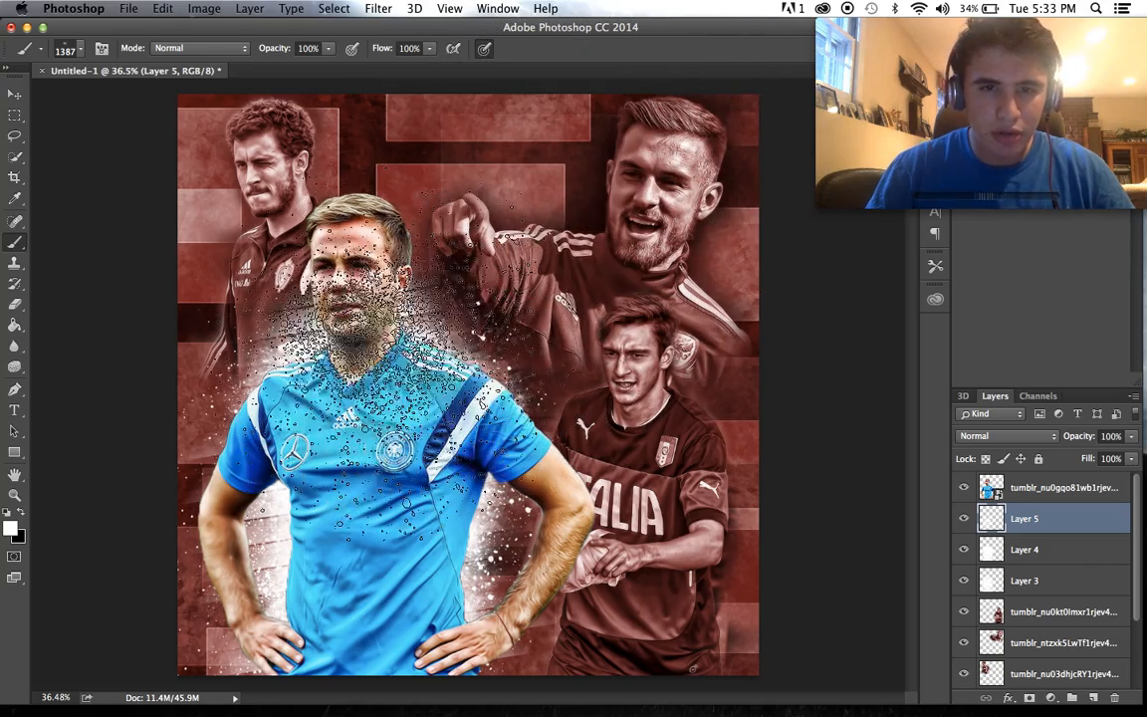
pyautogui.click(368, 334)
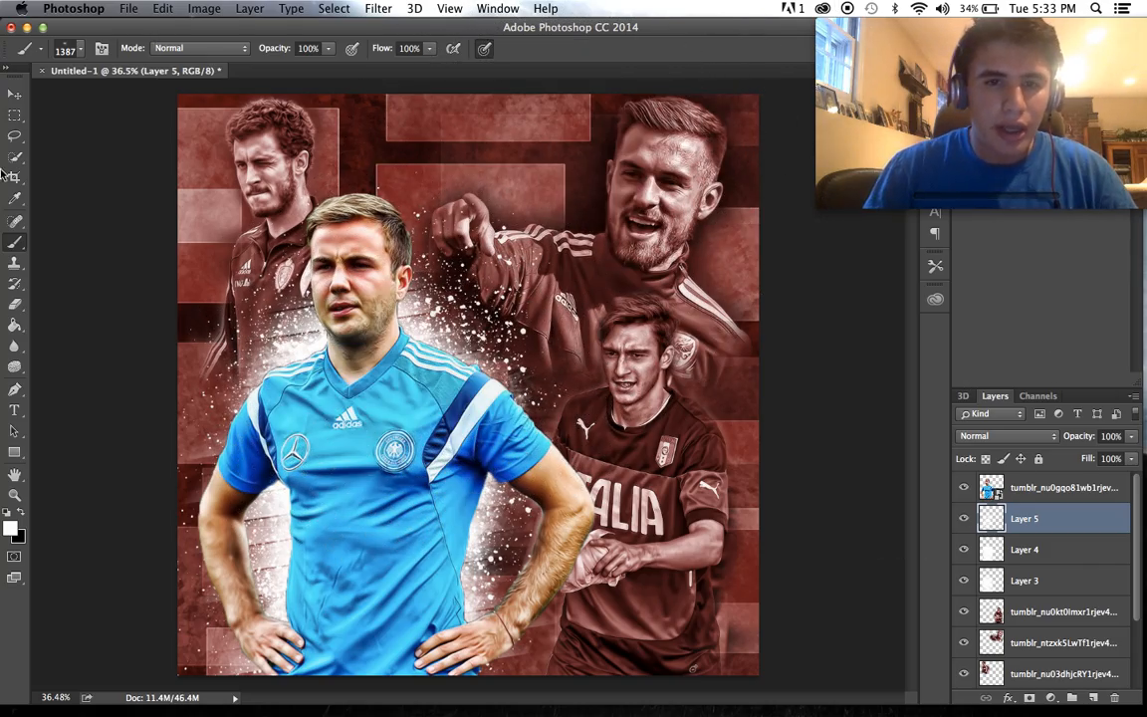
pyautogui.click(82, 50)
pyautogui.click(59, 171)
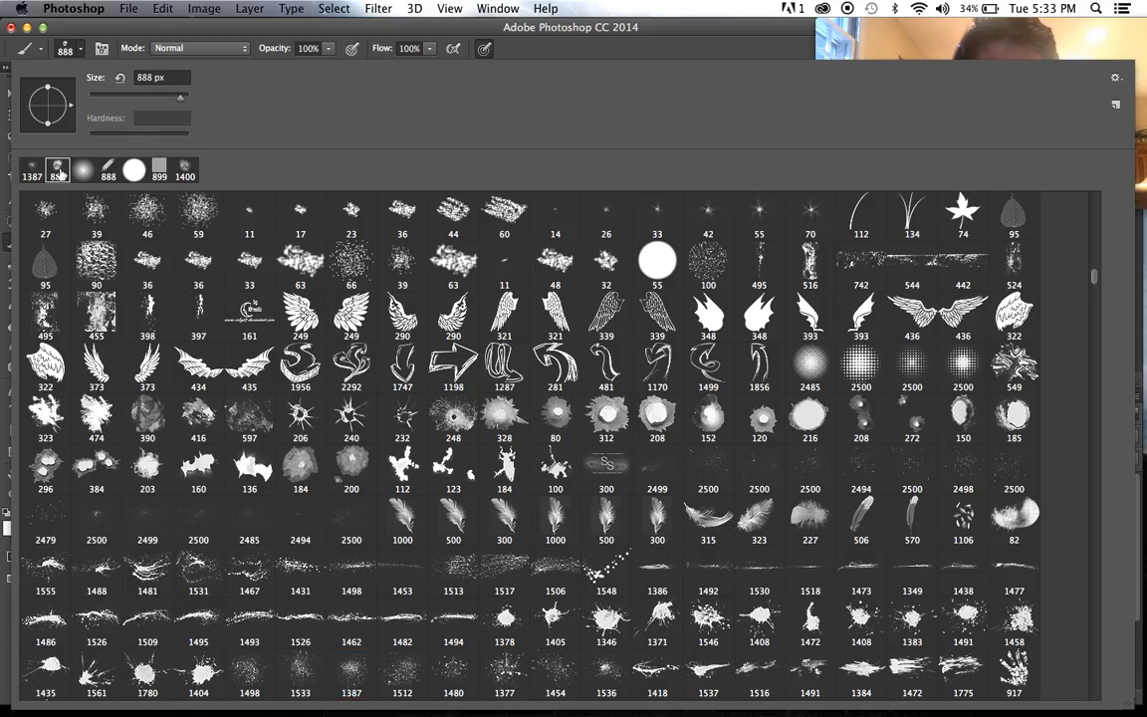
pyautogui.click(306, 22)
pyautogui.click(546, 264)
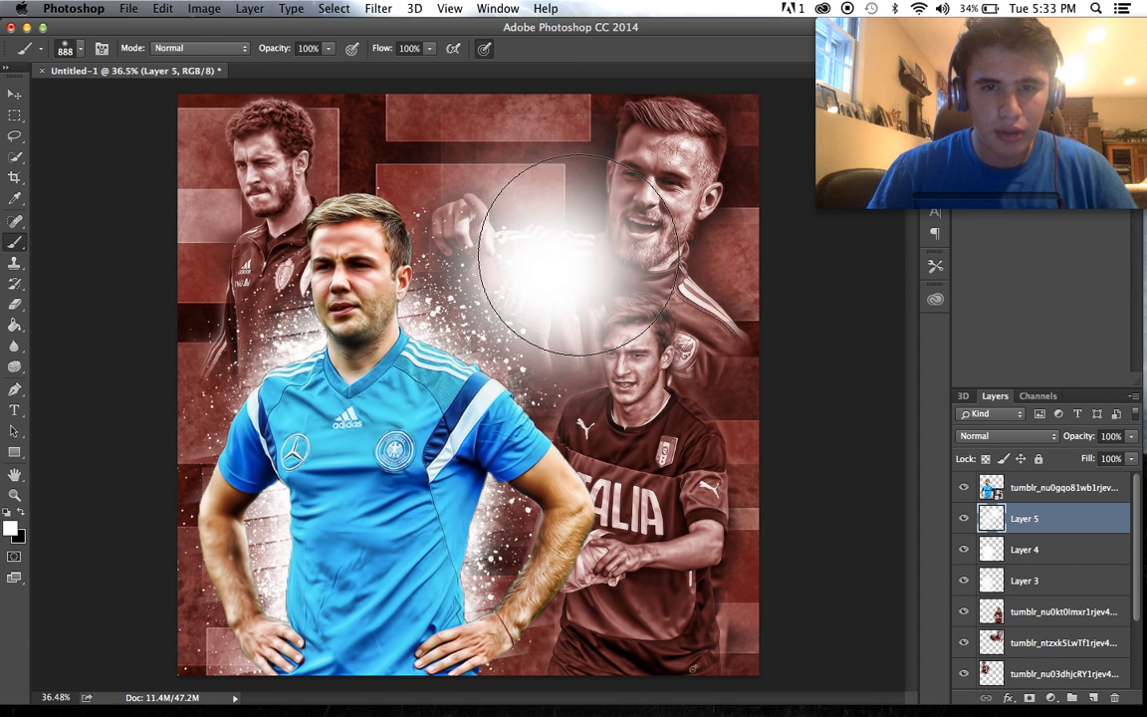
pyautogui.press('super+z')
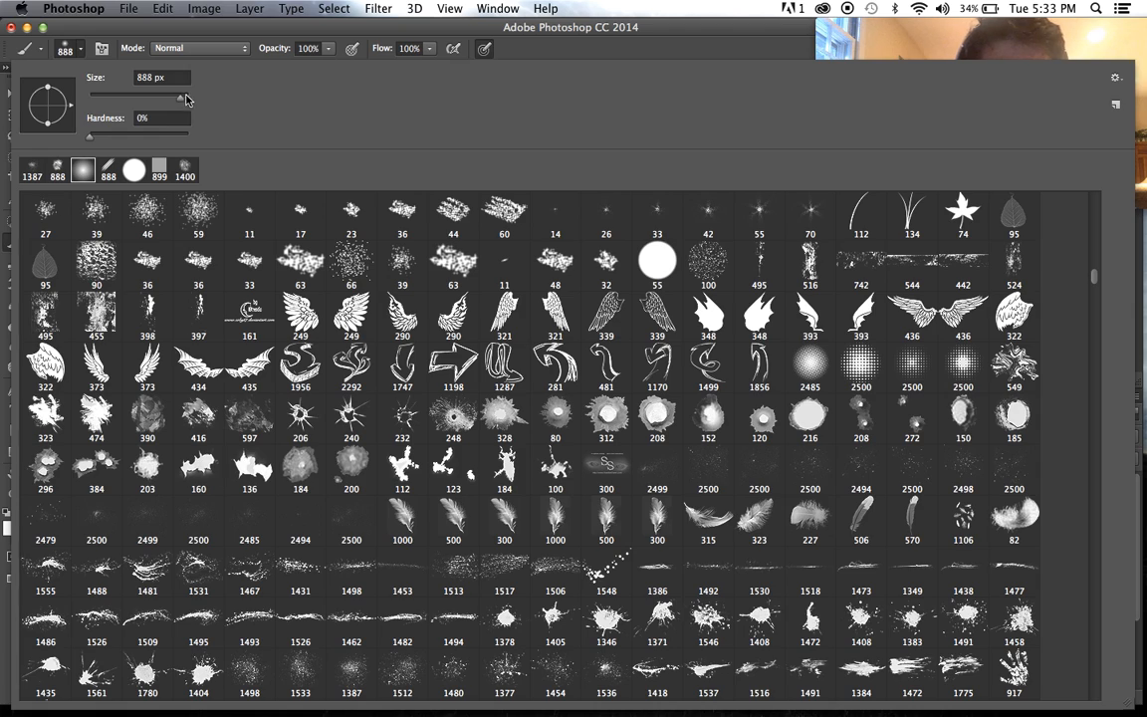
pyautogui.click(183, 98)
pyautogui.click(205, 38)
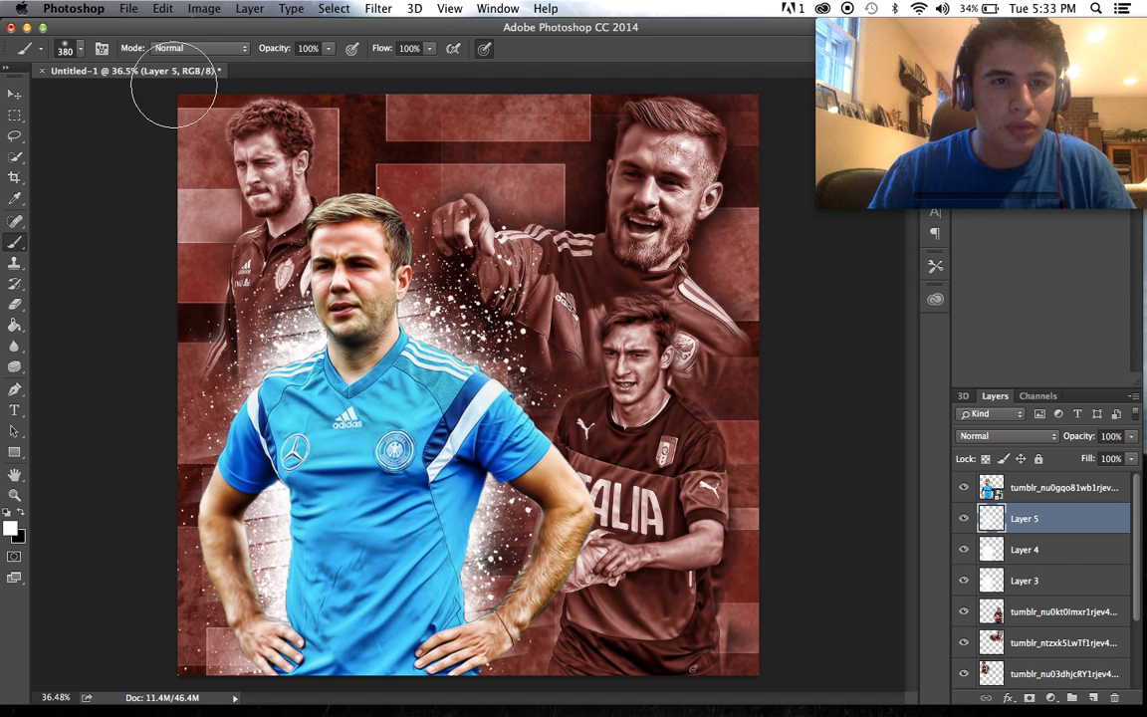
# - Erase the outlying white speckles over the pointing player's arm and jacket with a soft 412 px eraser
pyautogui.click(24, 298)
pyautogui.click(84, 50)
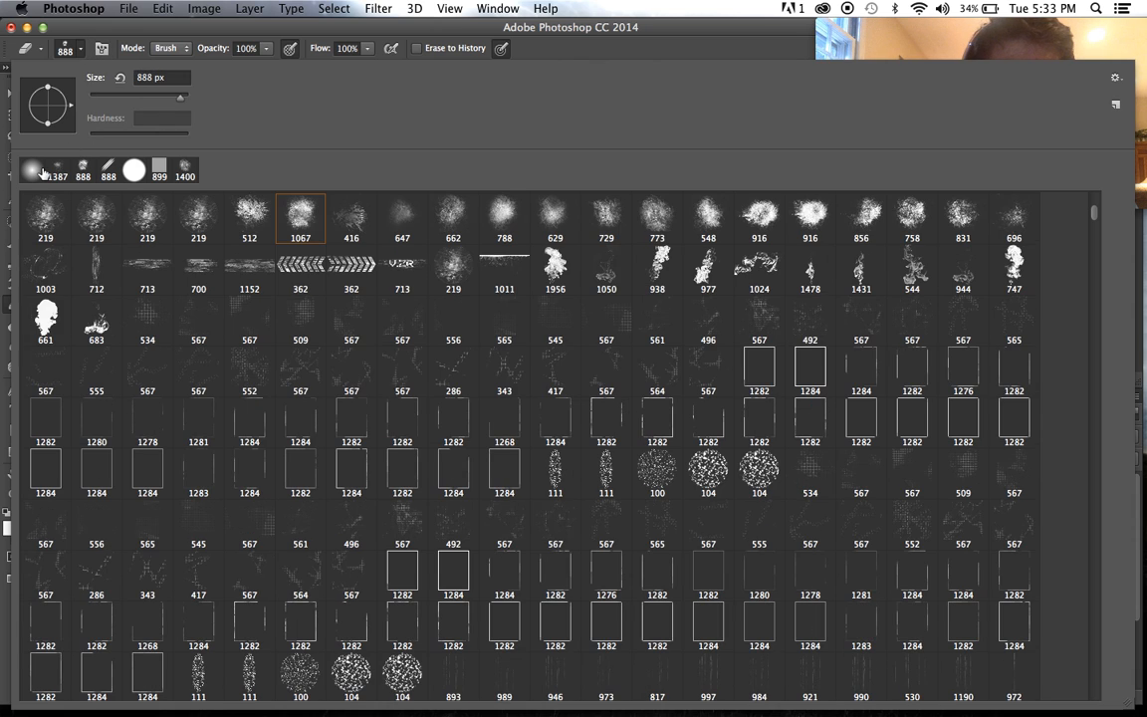
pyautogui.click(202, 28)
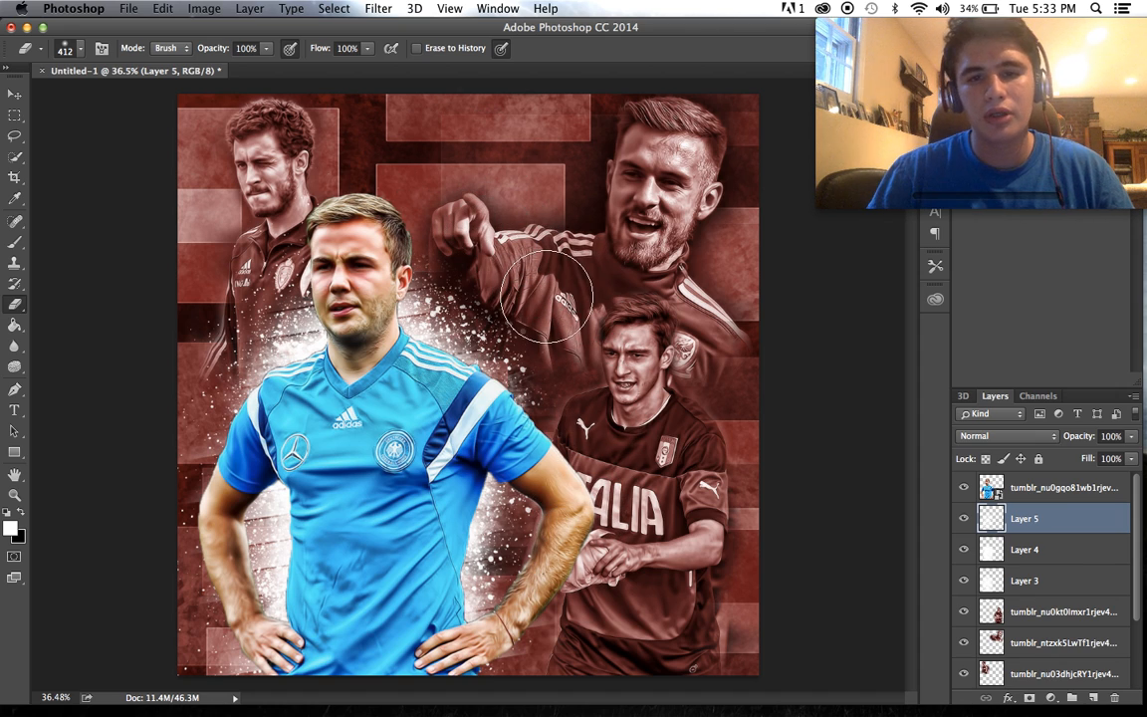
pyautogui.scroll(-1, 721, 449)
pyautogui.scroll(1, 720, 449)
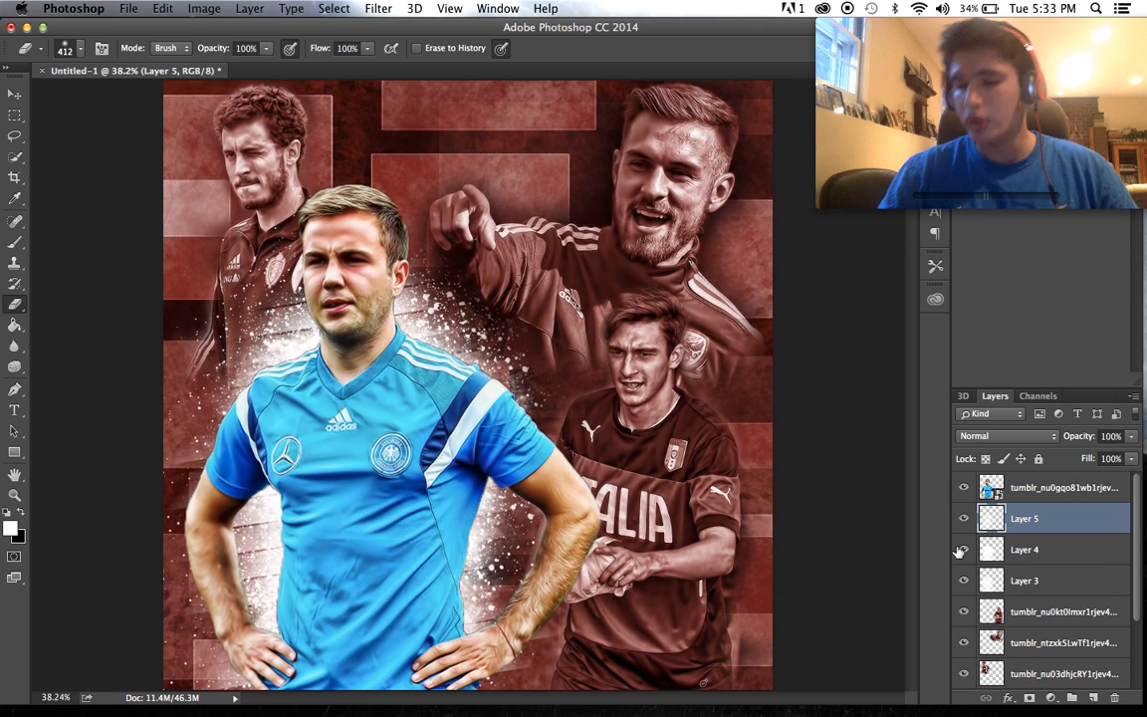
# - Add a new layer directly above the Background layer
pyautogui.scroll(-3, 1069, 627)
pyautogui.click(1055, 674)
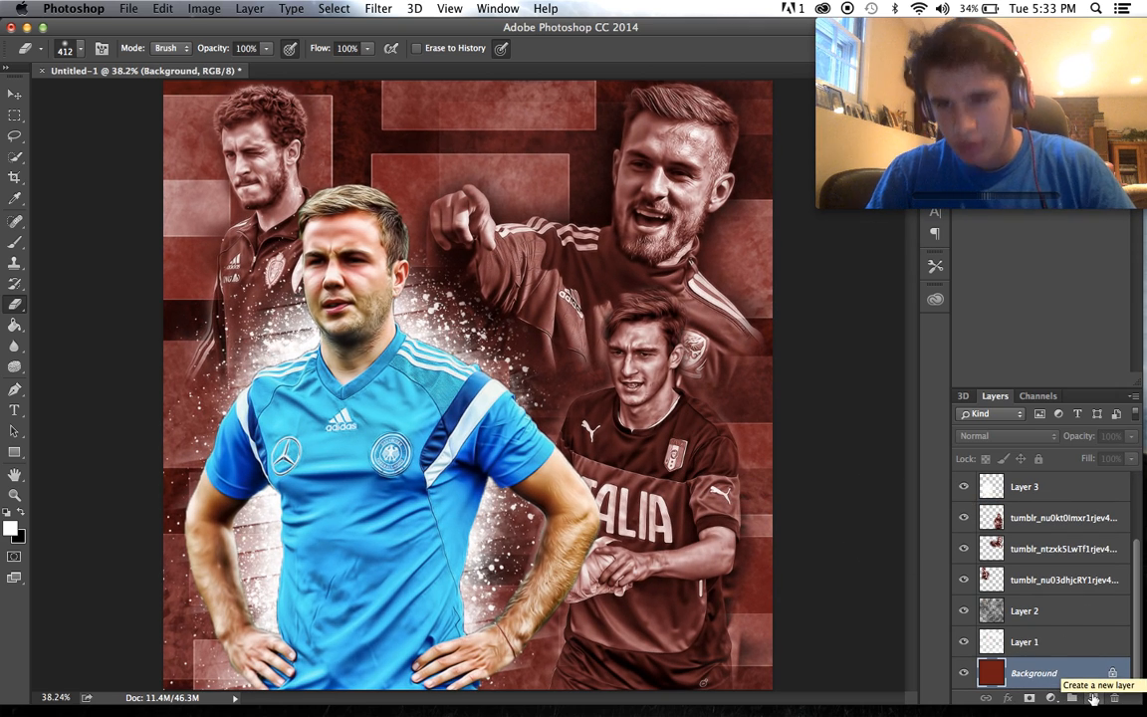
pyautogui.click(1092, 698)
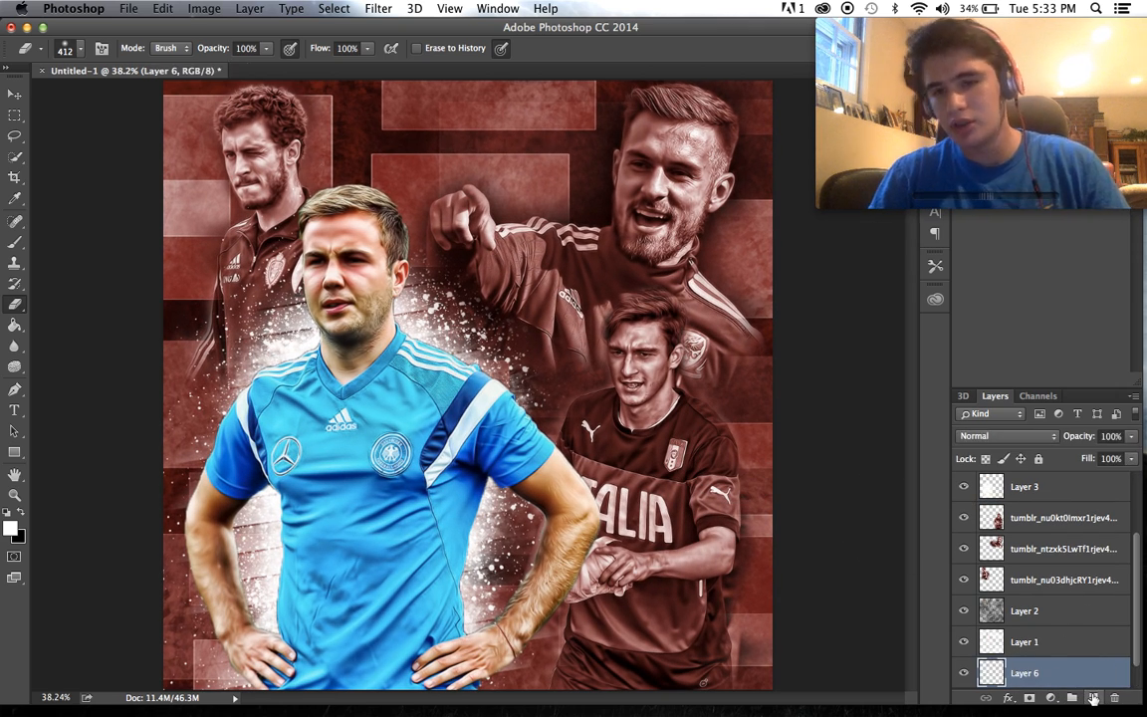
# - Find the faint vertical streak tip labelled 1558 among the presets and choose it for the eraser
pyautogui.click(81, 46)
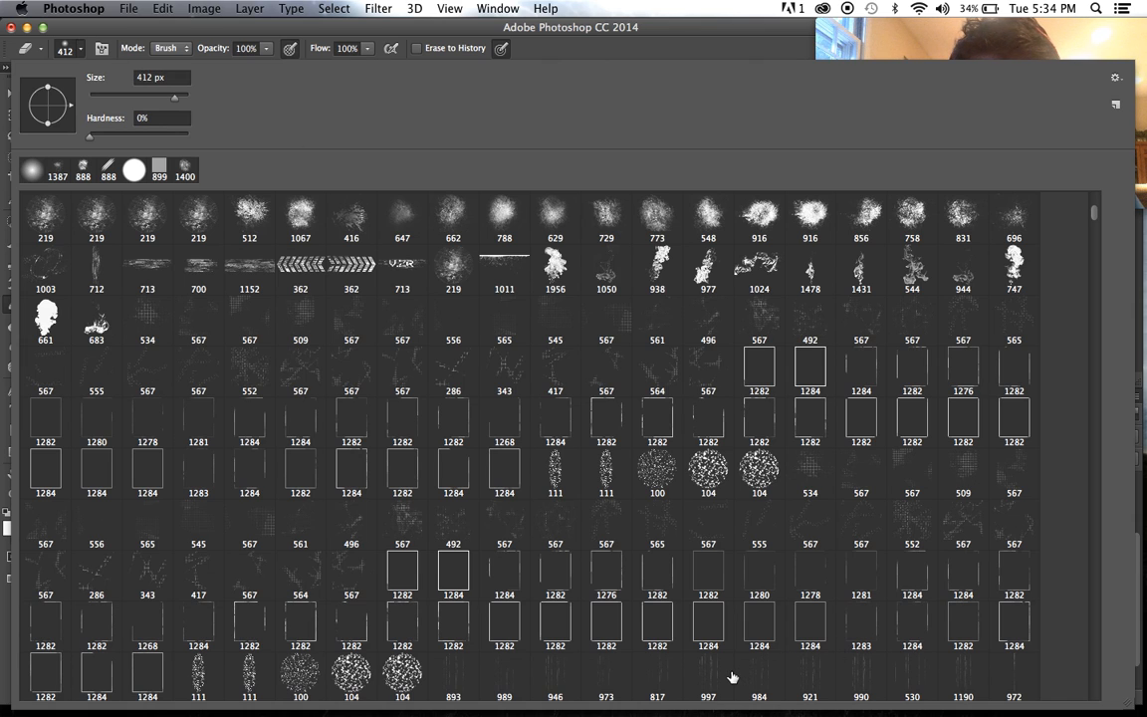
pyautogui.scroll(-2, 732, 678)
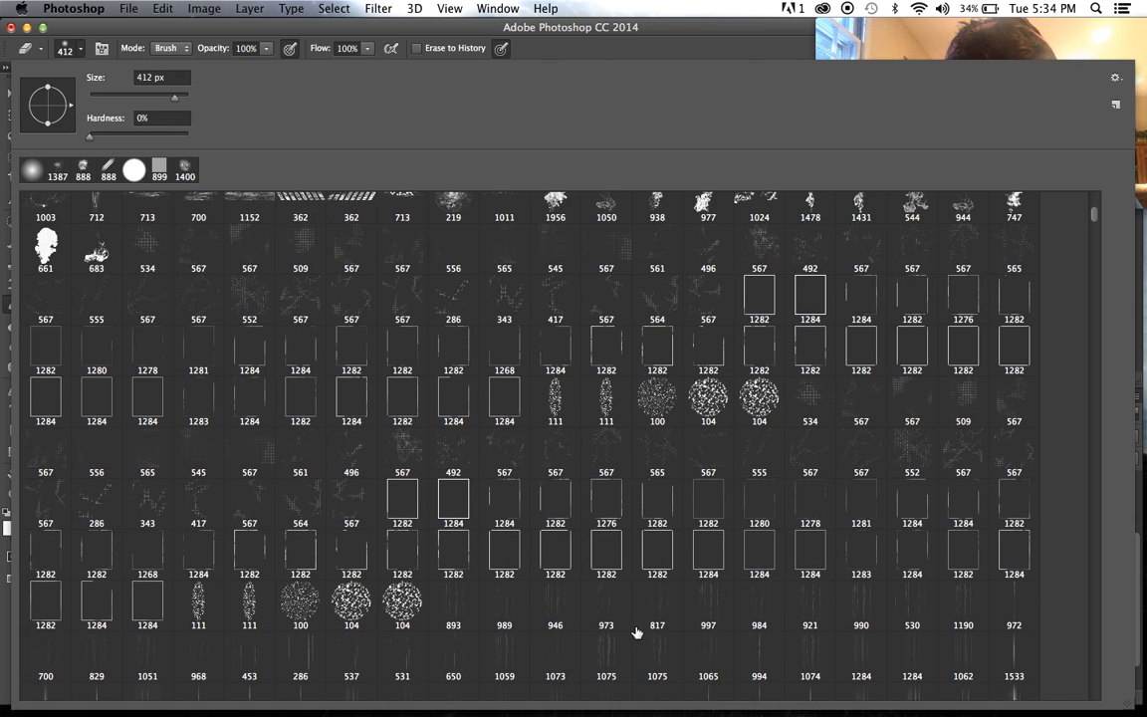
pyautogui.scroll(-2, 636, 633)
pyautogui.click(368, 603)
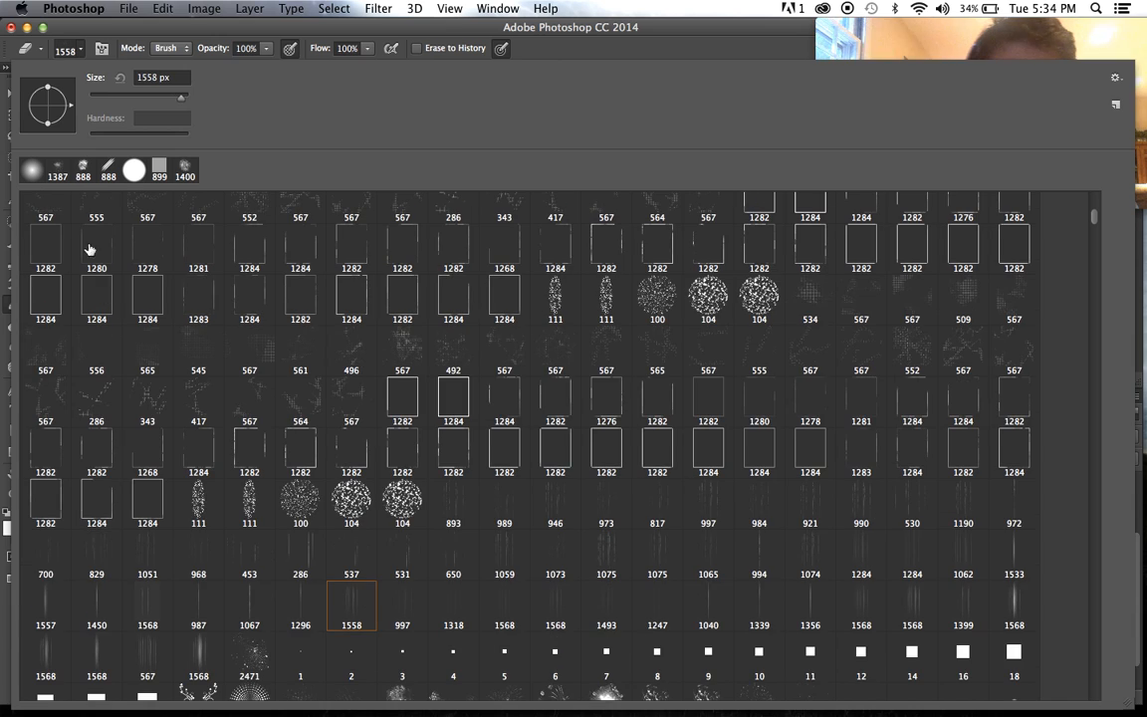
# - Switch to the Brush with the 1558 px vertical streak tip and stamp white streaks across the poster background on Layer 6
pyautogui.click(183, 25)
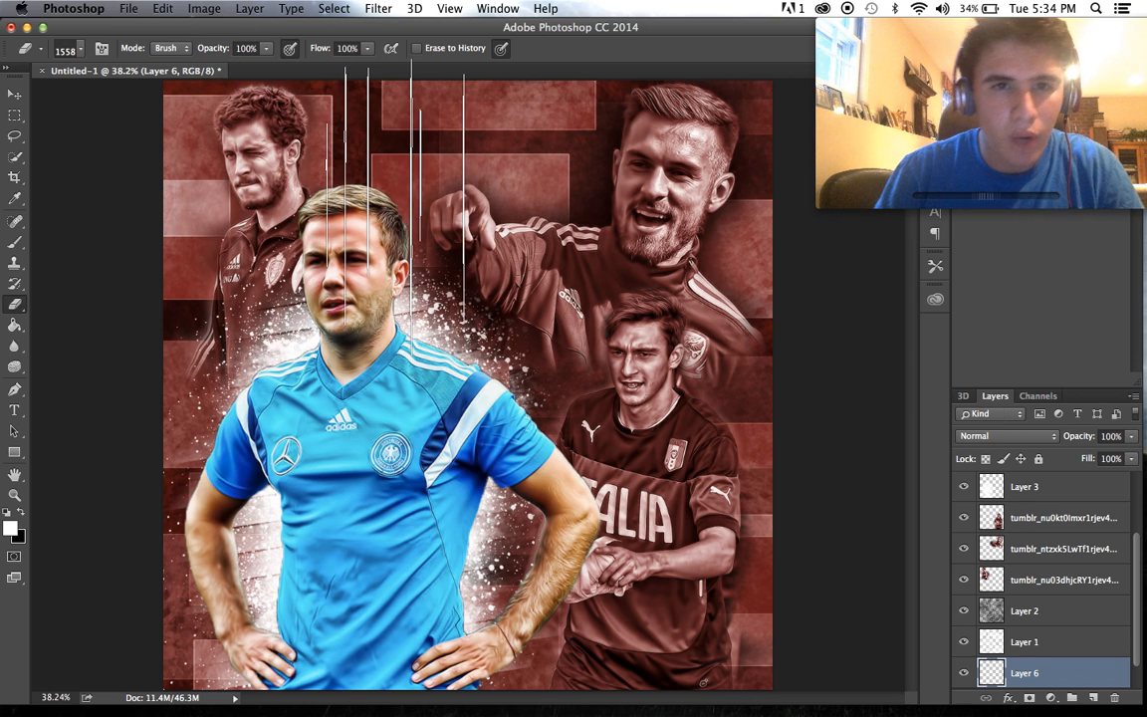
pyautogui.scroll(-1, 1026, 680)
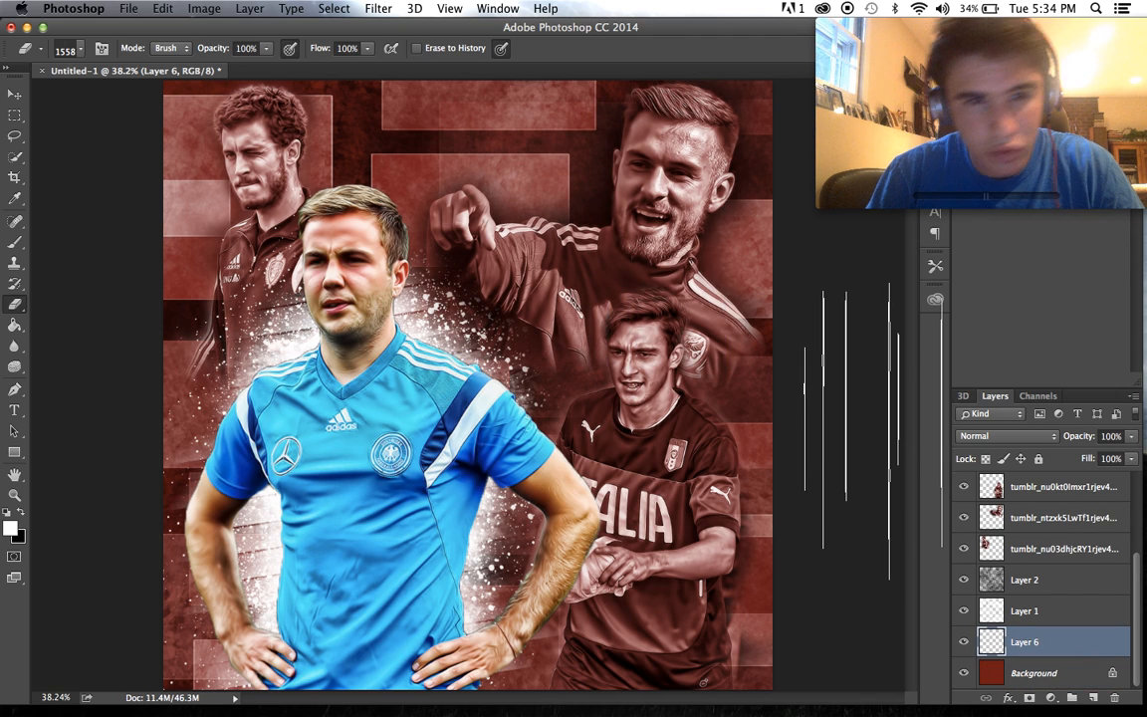
pyautogui.click(14, 245)
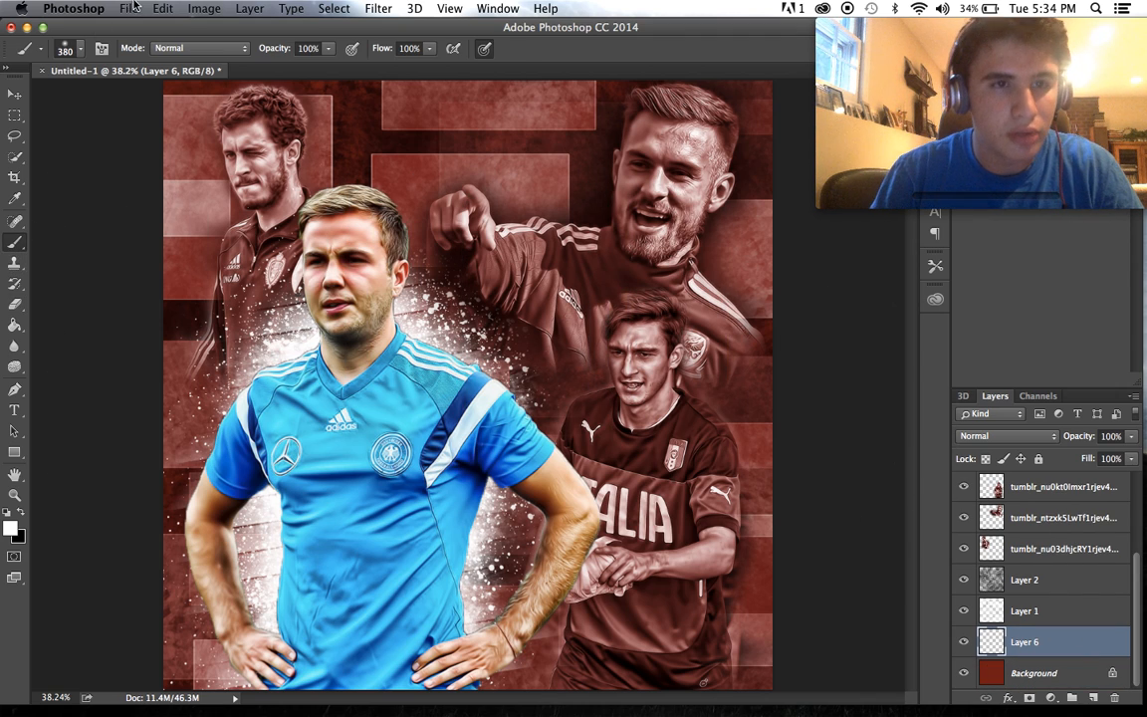
pyautogui.click(84, 49)
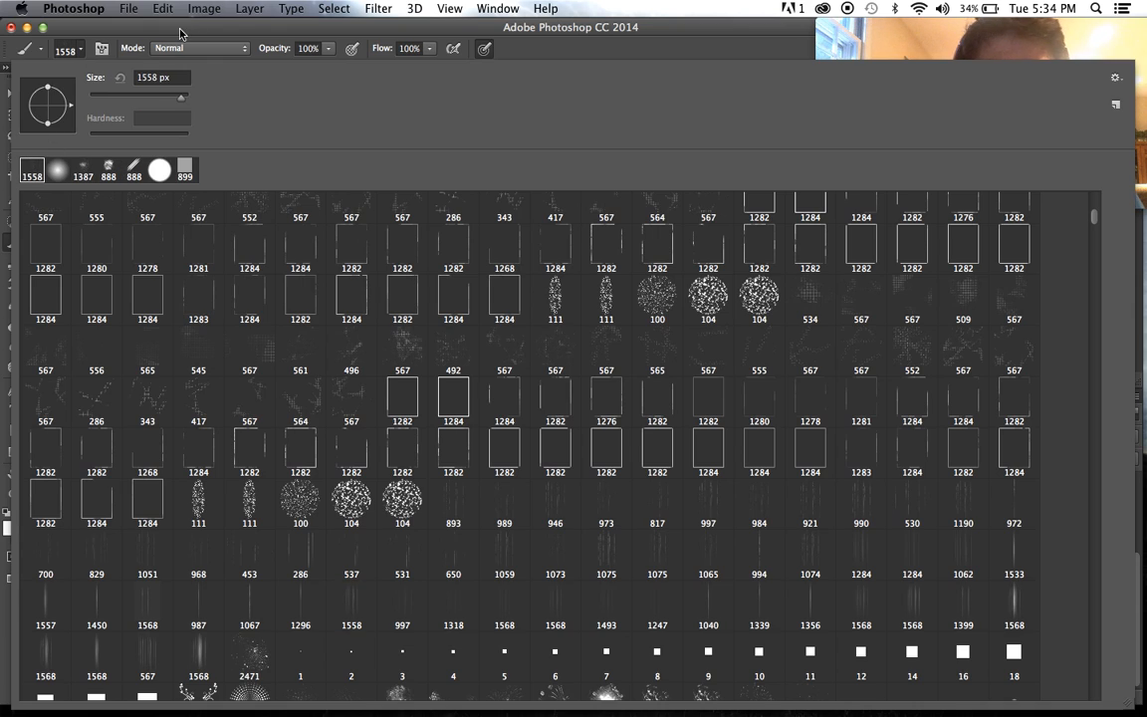
pyautogui.click(179, 34)
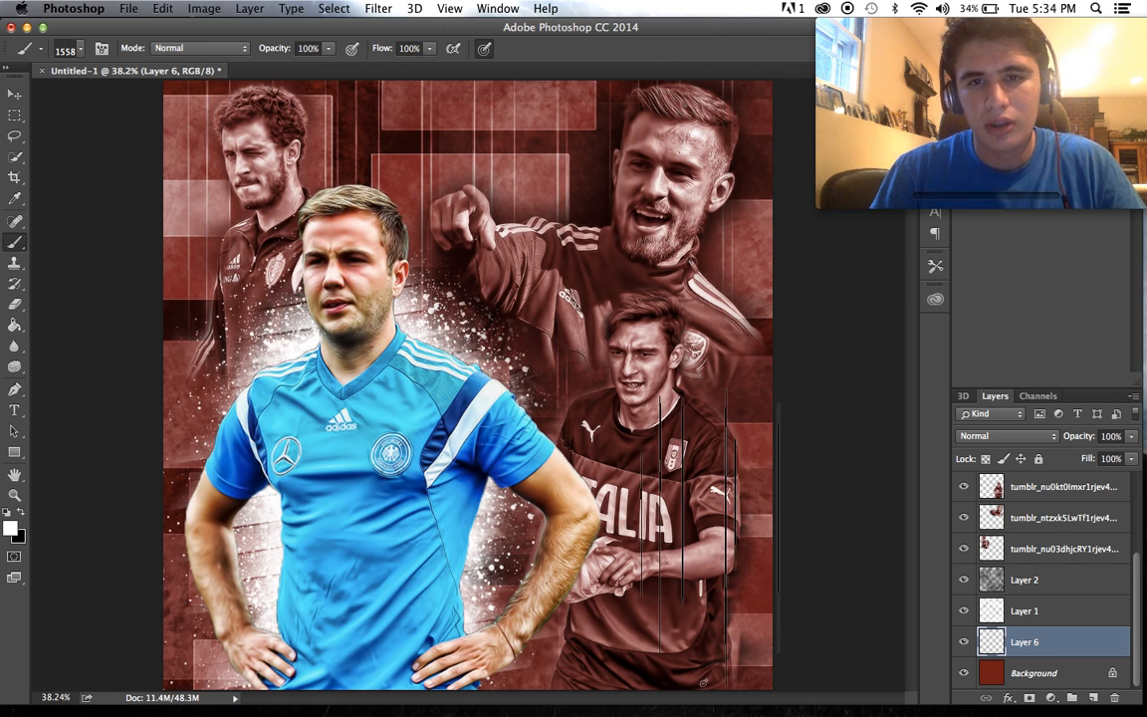
pyautogui.scroll(-3, 697, 523)
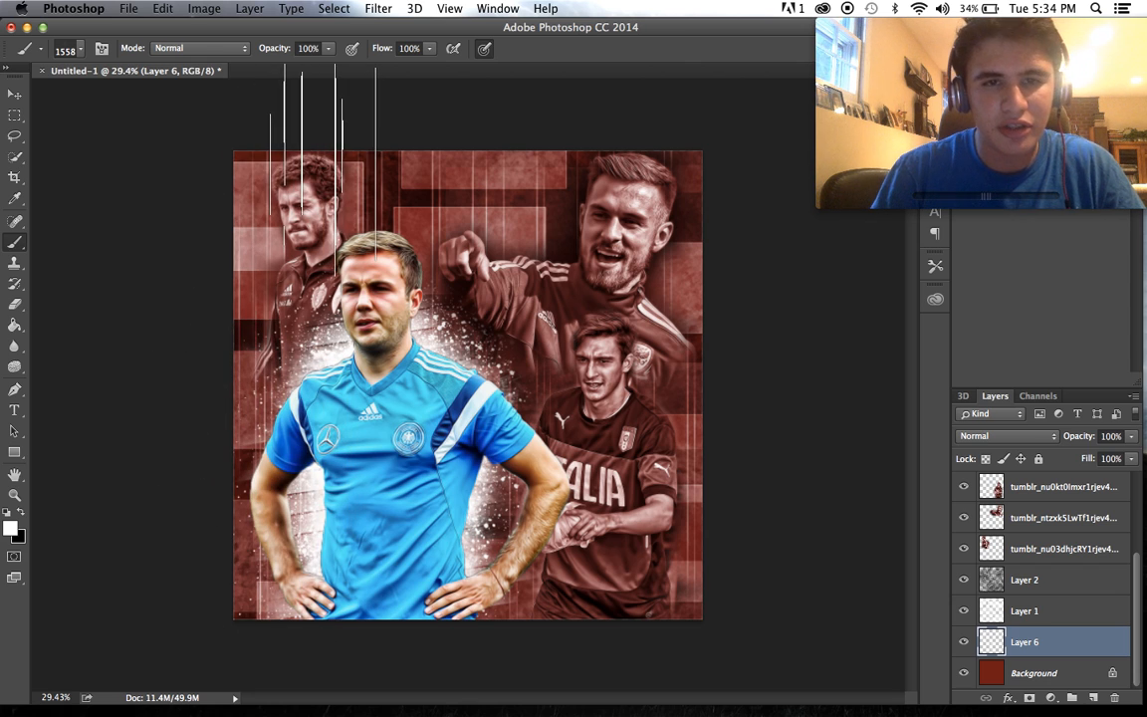
pyautogui.scroll(3, 453, 109)
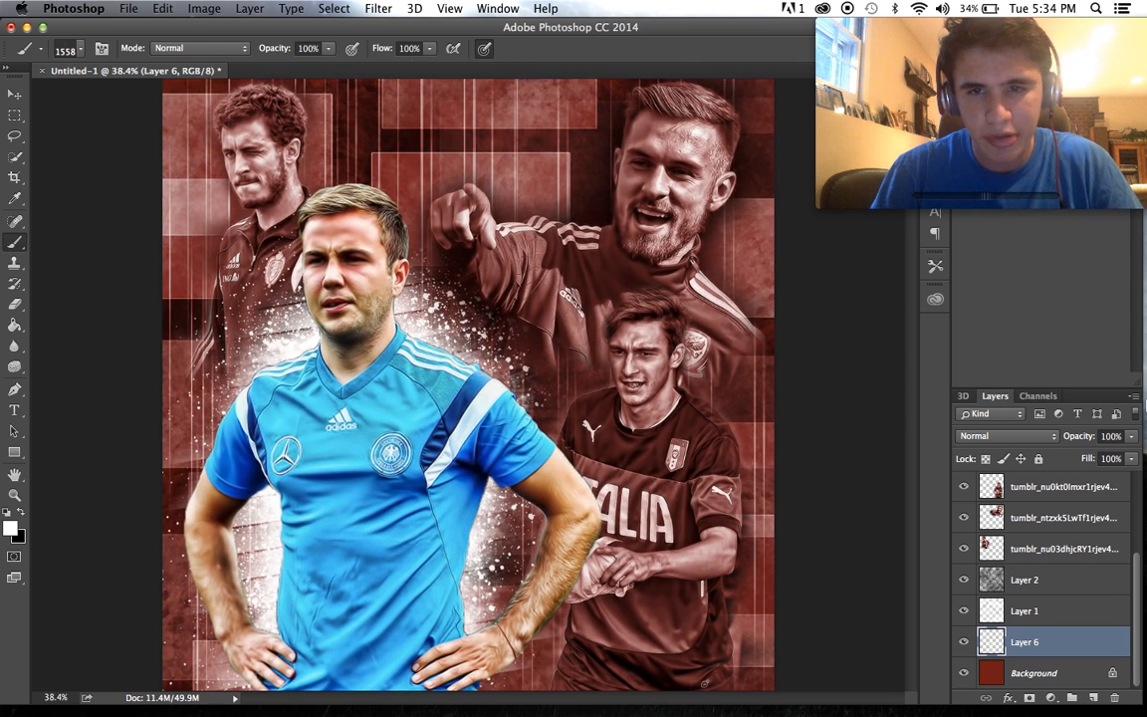
# - Try Overlay as the blend mode of the streak layer, Layer 6, and settle on Soft Light
pyautogui.click(1006, 441)
pyautogui.press('Escape')
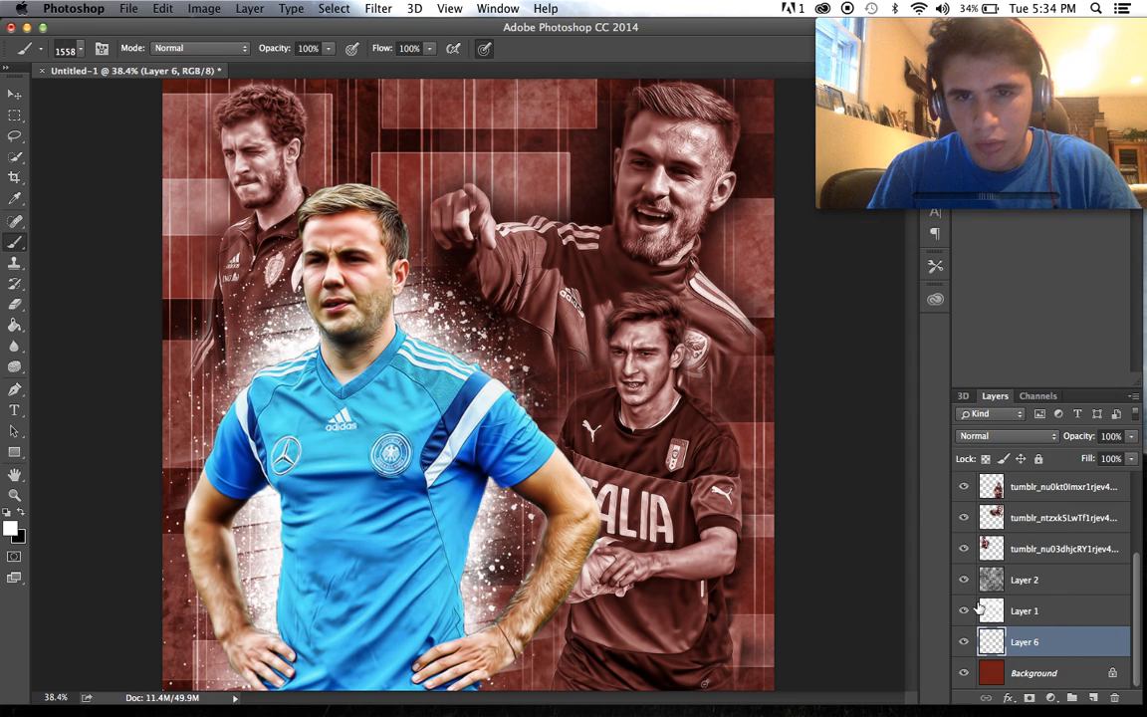
pyautogui.click(975, 440)
pyautogui.press('Up')
pyautogui.press('Up')
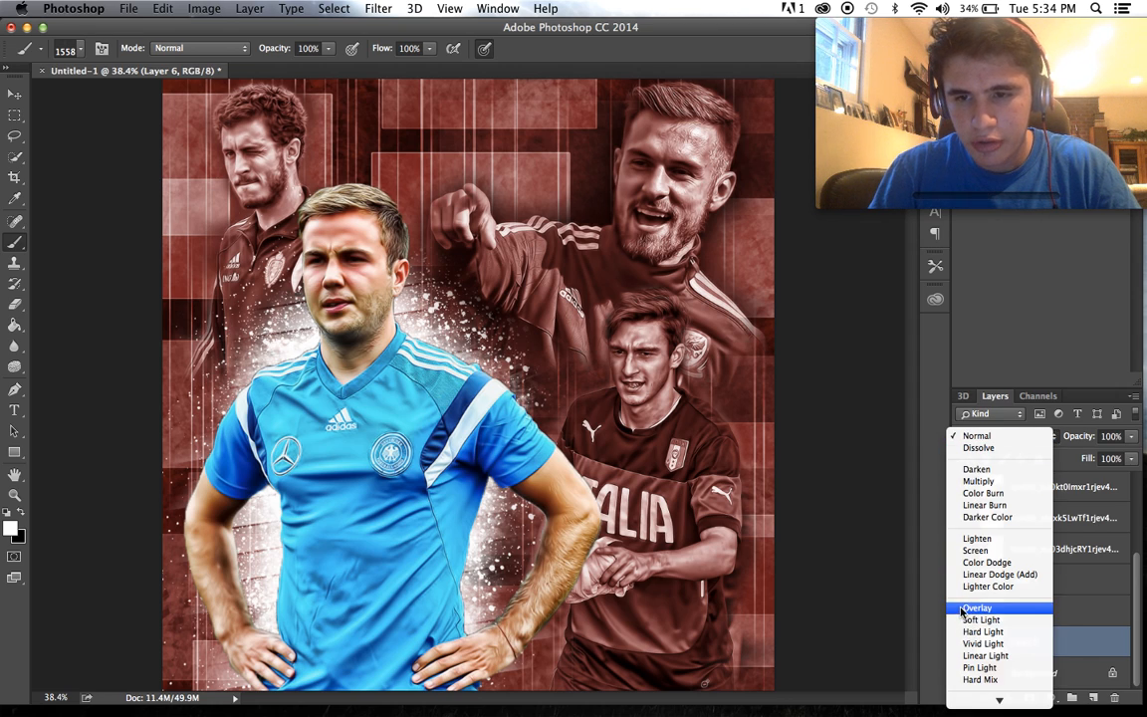
pyautogui.press('Return')
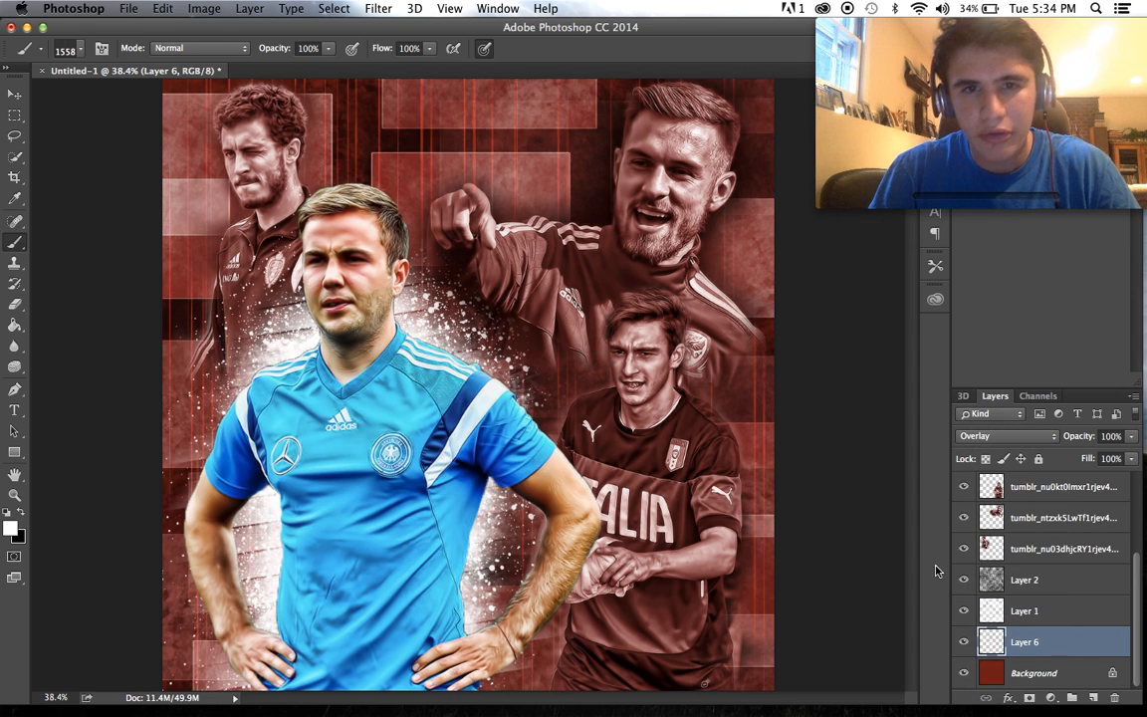
pyautogui.click(1001, 442)
pyautogui.click(996, 450)
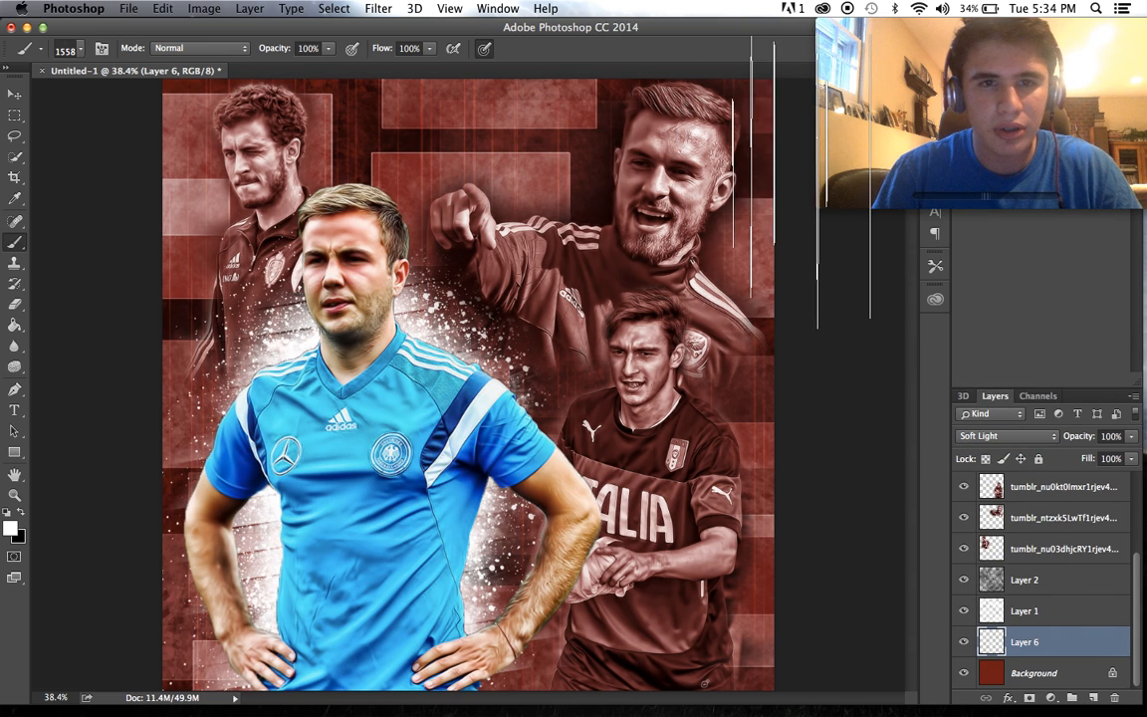
# - Rotate the streak tip a quarter turn and stamp horizontal white streaks across the background on Layer 6
pyautogui.click(78, 54)
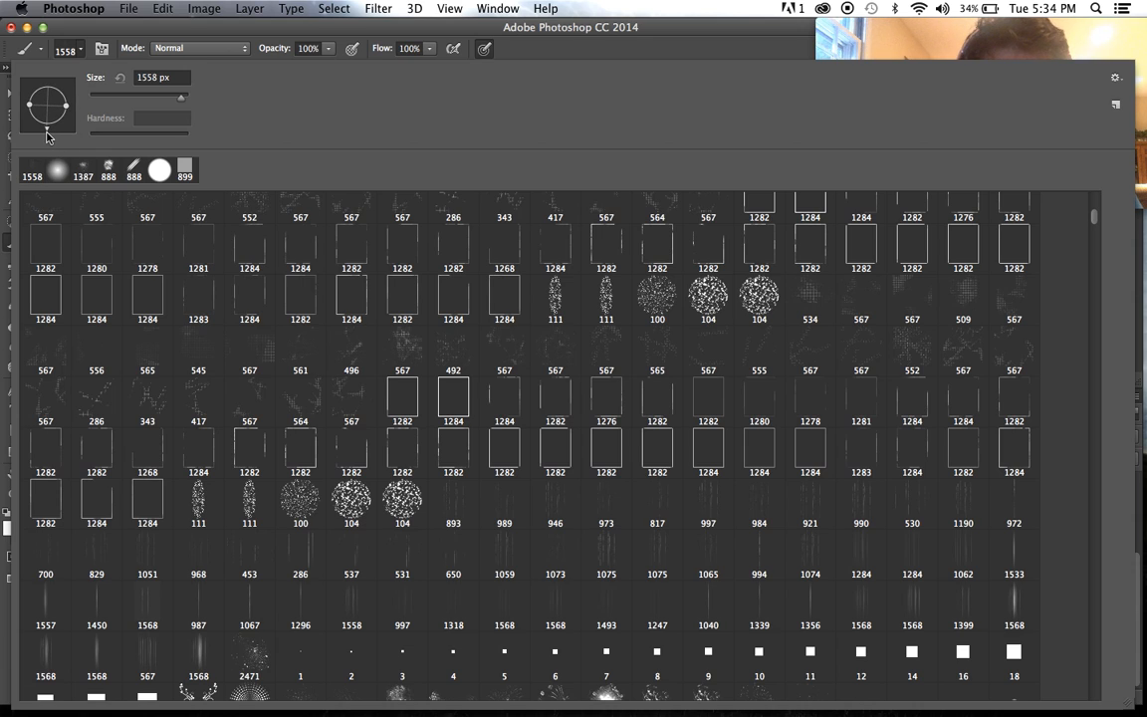
pyautogui.click(209, 25)
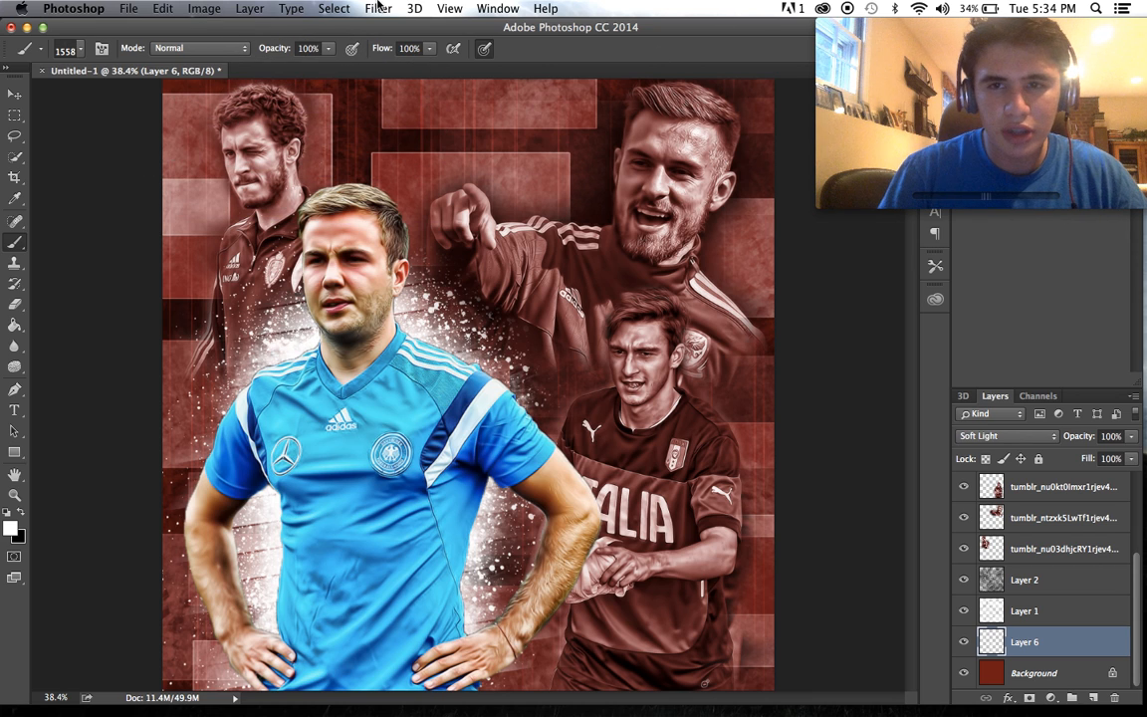
pyautogui.click(80, 48)
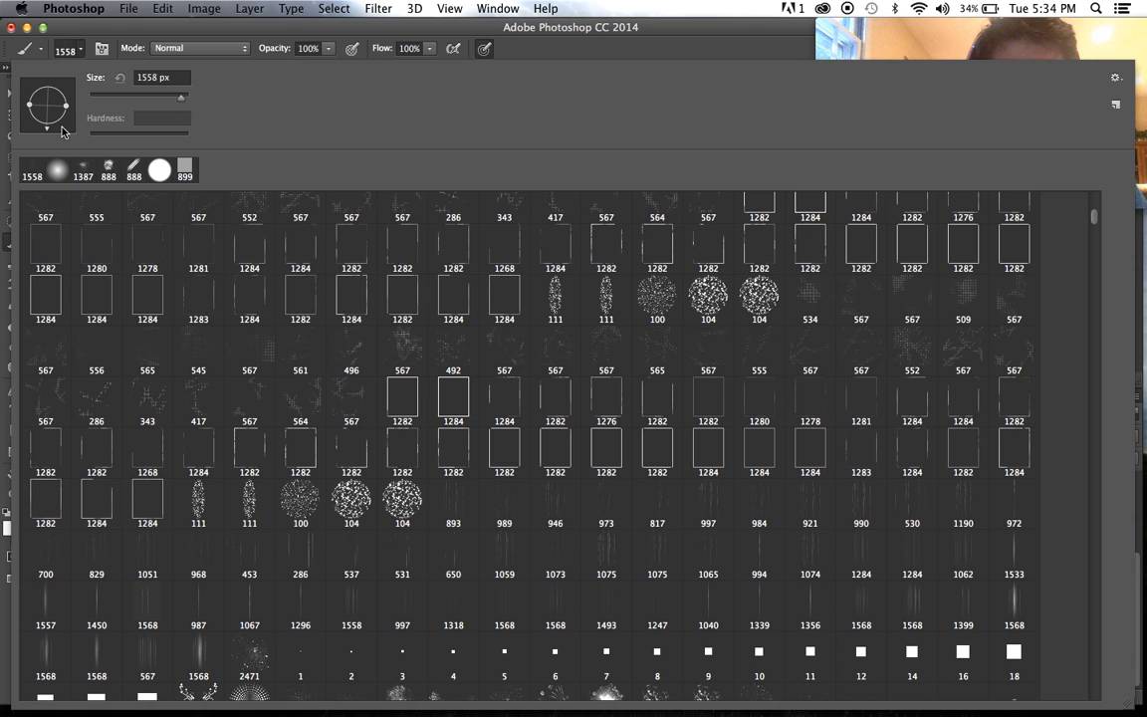
pyautogui.click(180, 35)
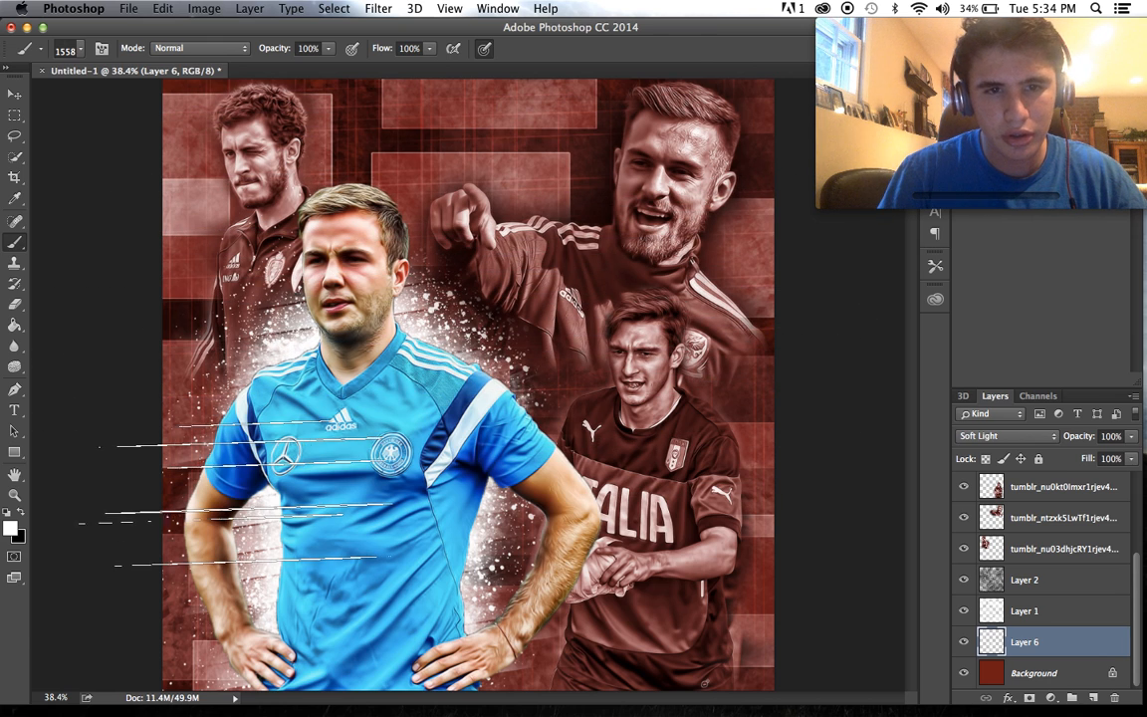
pyautogui.press('super+minus')
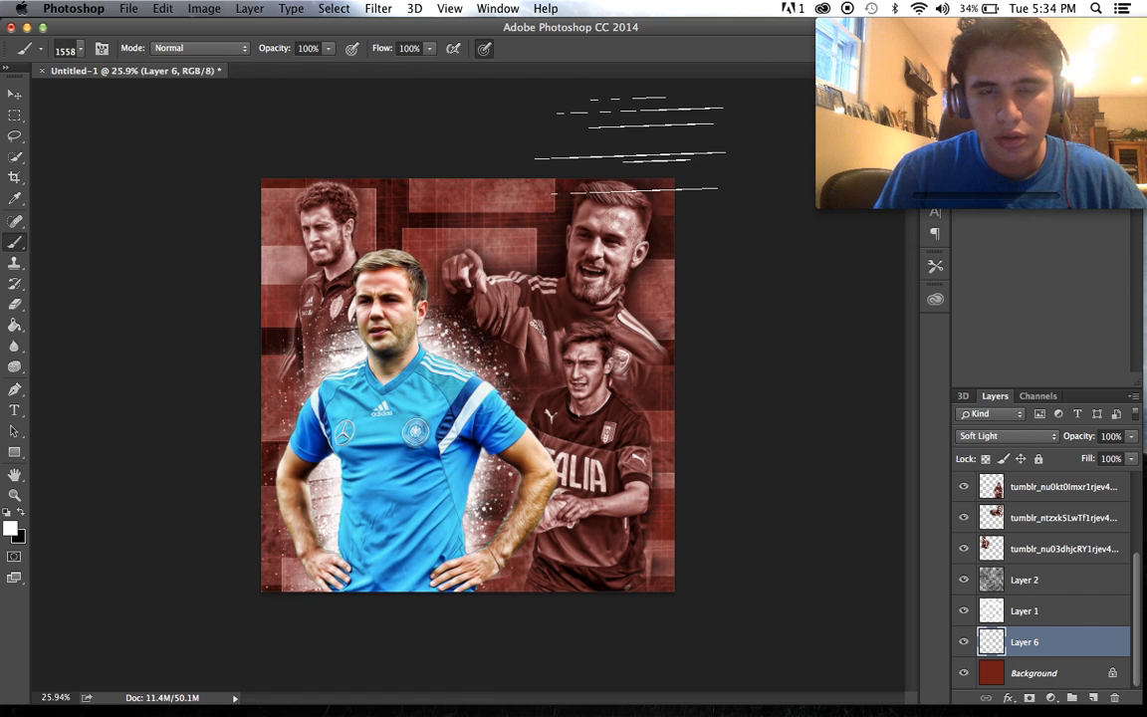
pyautogui.press('super+plus')
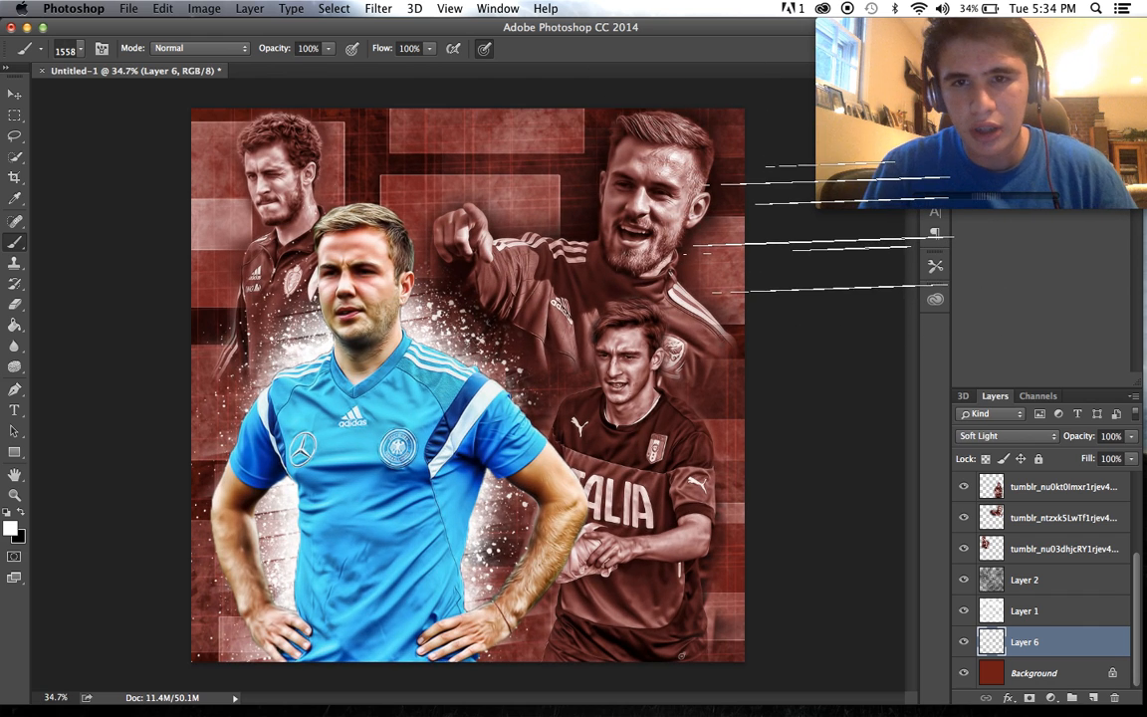
# - Lower Layer 6's opacity to 62% and add a new layer directly above Layer 2
pyautogui.scroll(1, 617, 287)
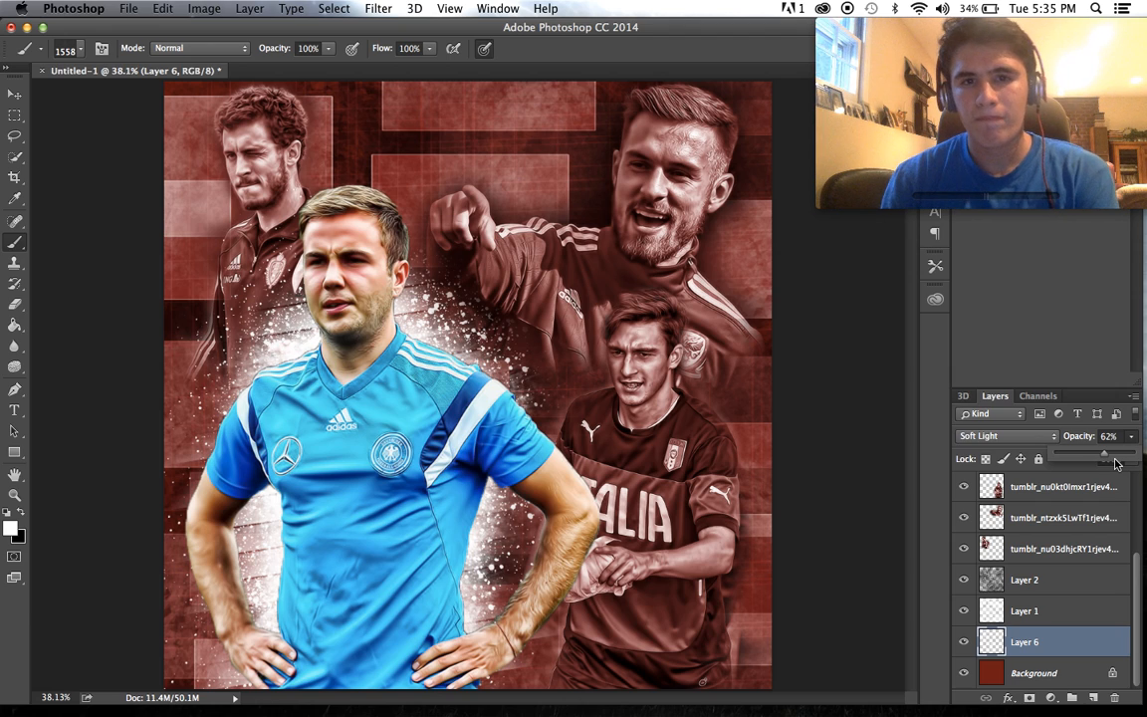
pyautogui.scroll(4, 1083, 611)
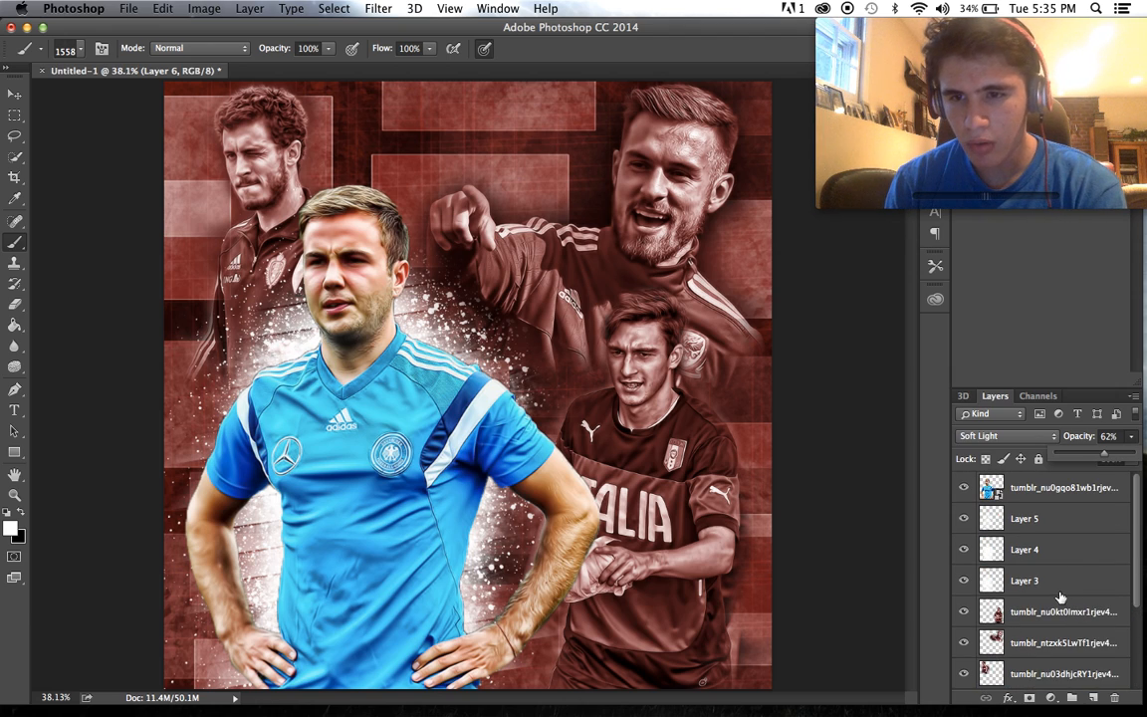
pyautogui.scroll(-4, 1032, 528)
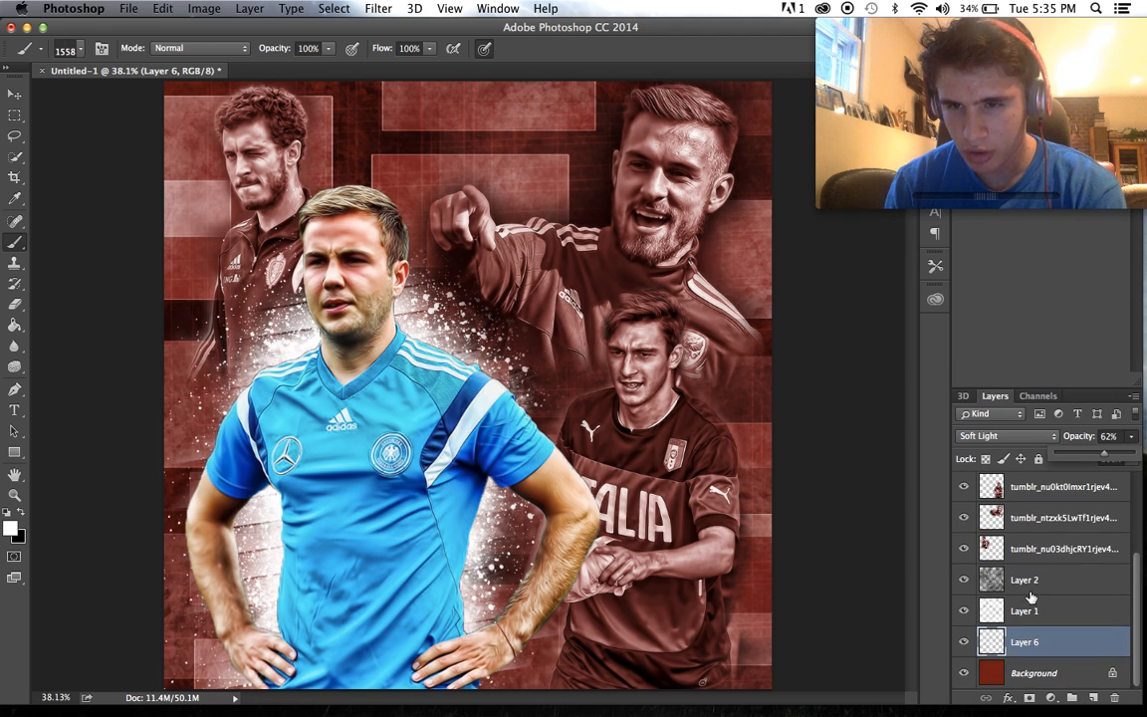
pyautogui.click(1027, 585)
pyautogui.click(1093, 698)
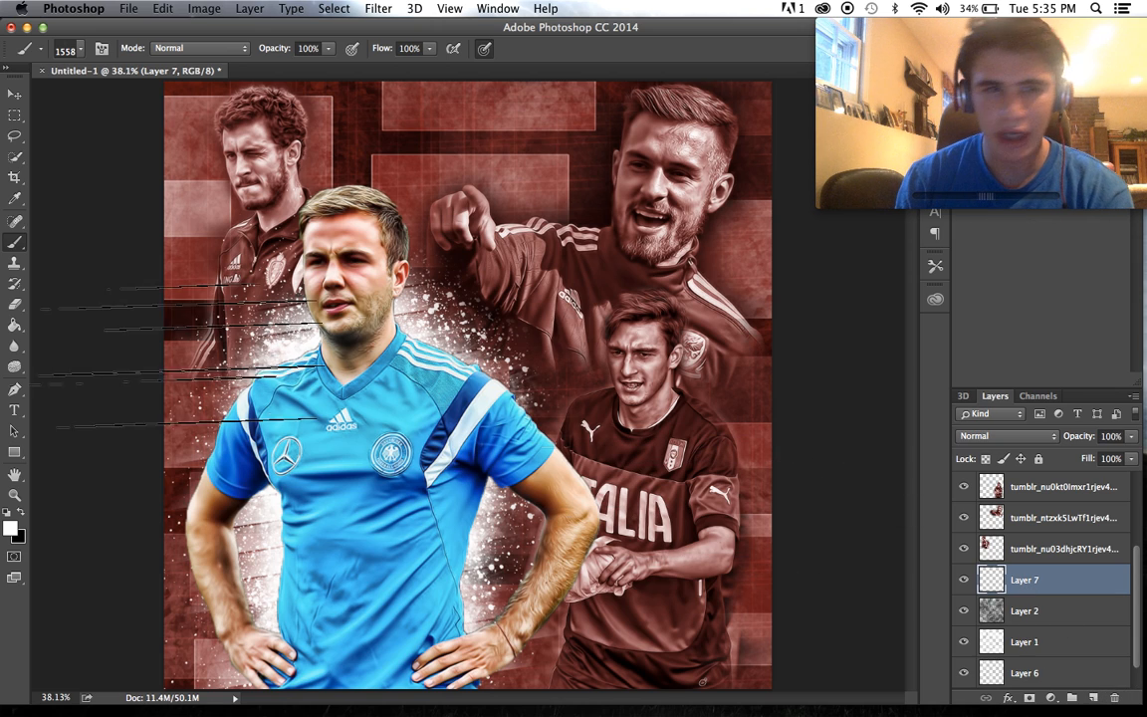
# - Find a halftone-dot tip among the brush presets, choose it at 508 px, and stamp it on Layer 7 over the upper background
pyautogui.click(97, 49)
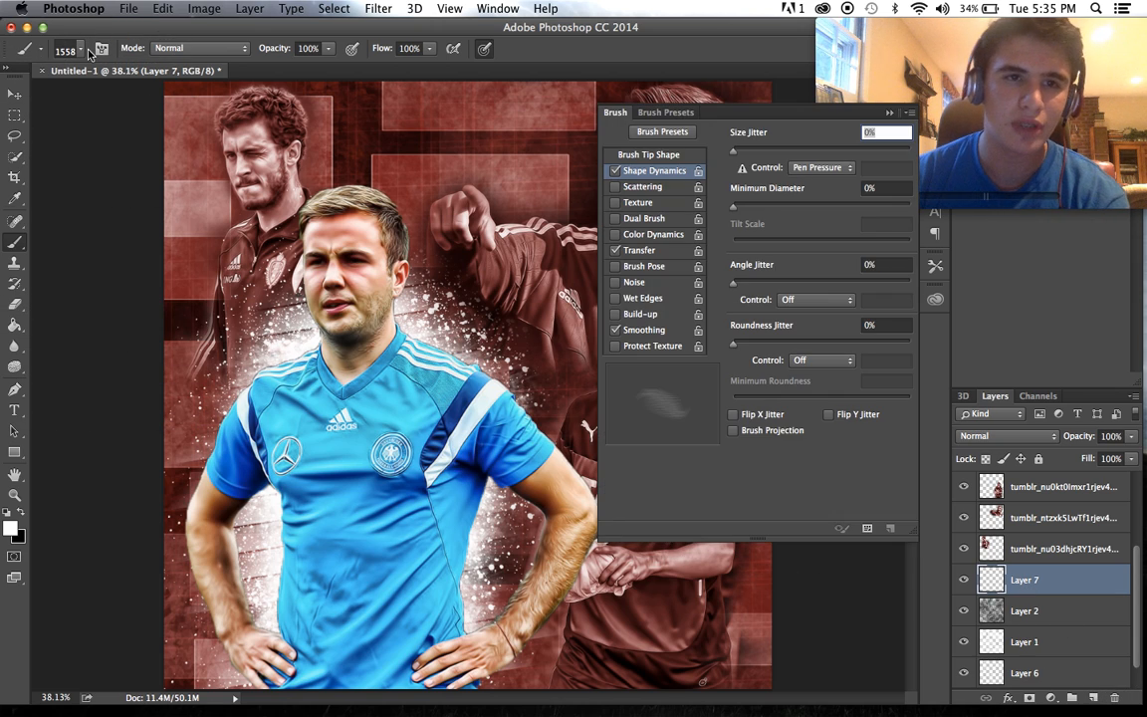
pyautogui.click(100, 49)
pyautogui.click(78, 51)
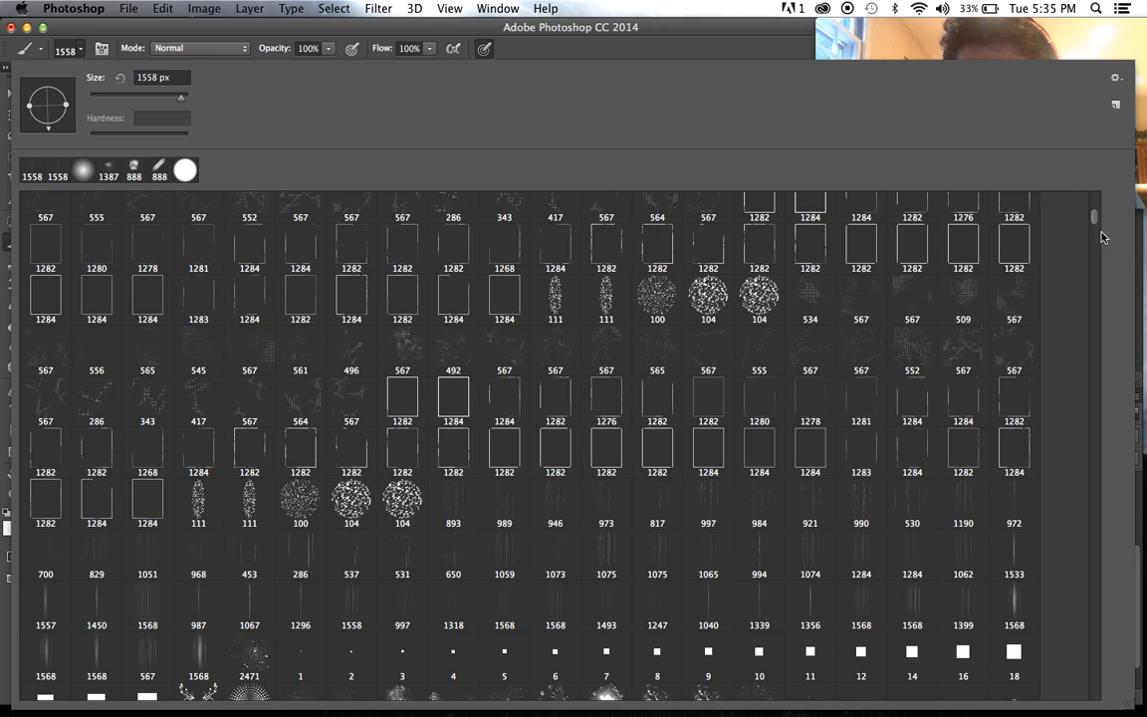
pyautogui.moveTo(1096, 221); pyautogui.dragTo(1098, 602)
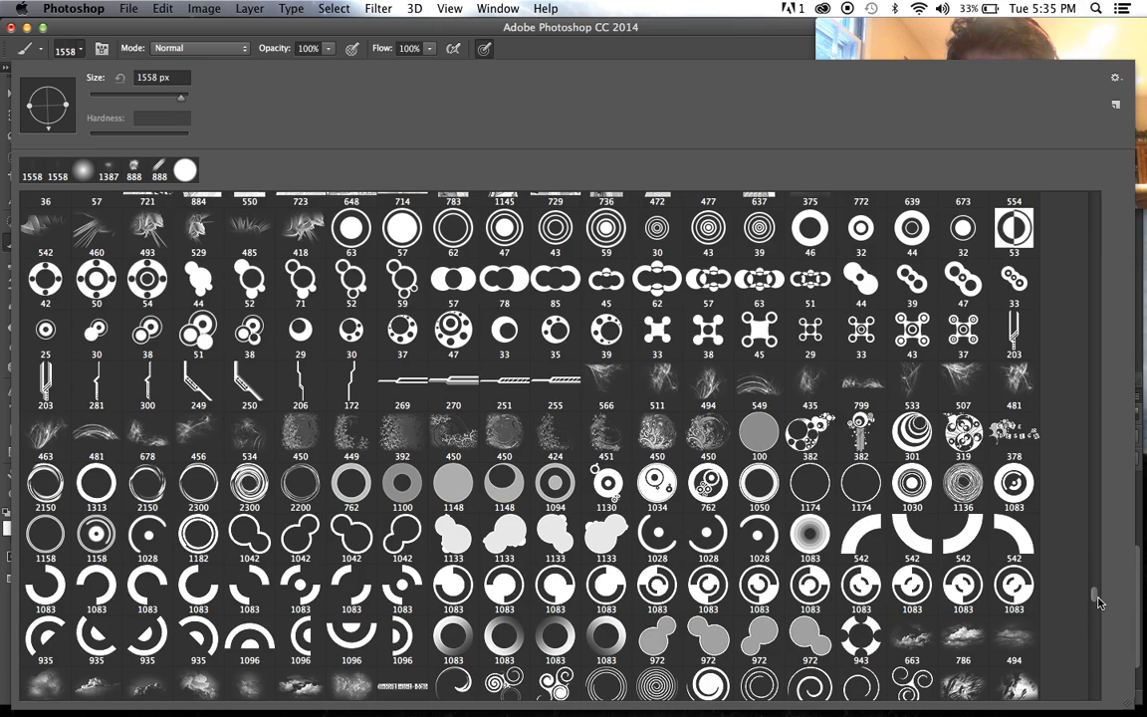
pyautogui.scroll(-15, 1098, 603)
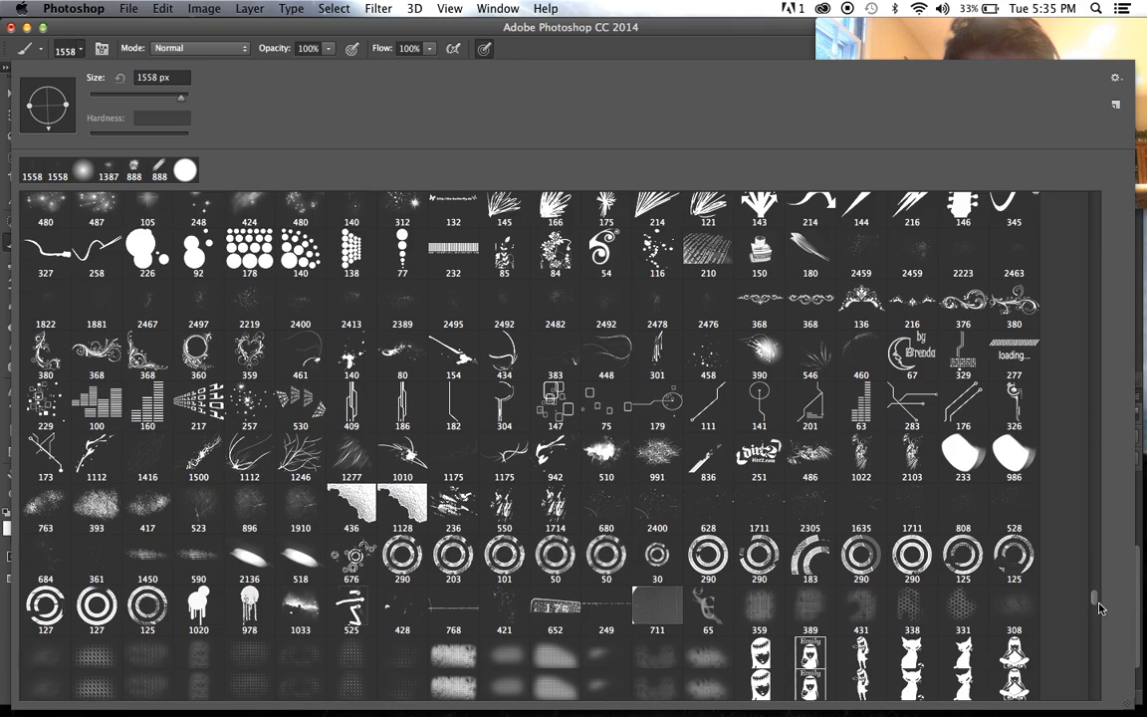
pyautogui.scroll(-3, 1098, 604)
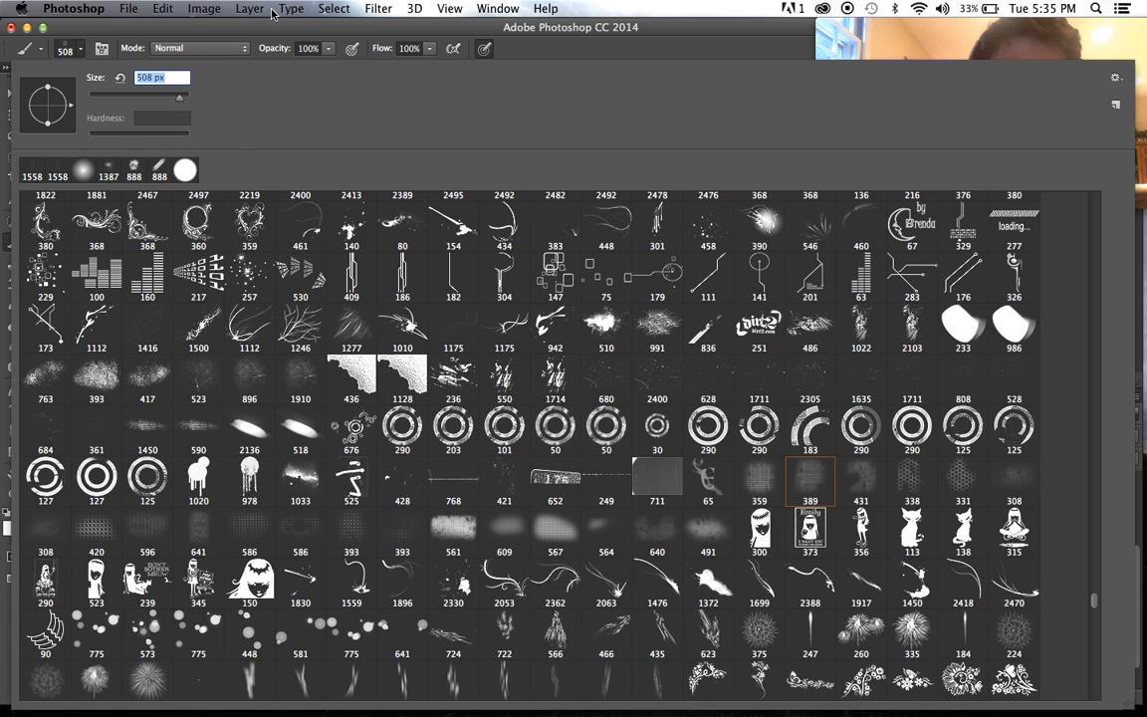
pyautogui.click(266, 11)
pyautogui.click(442, 160)
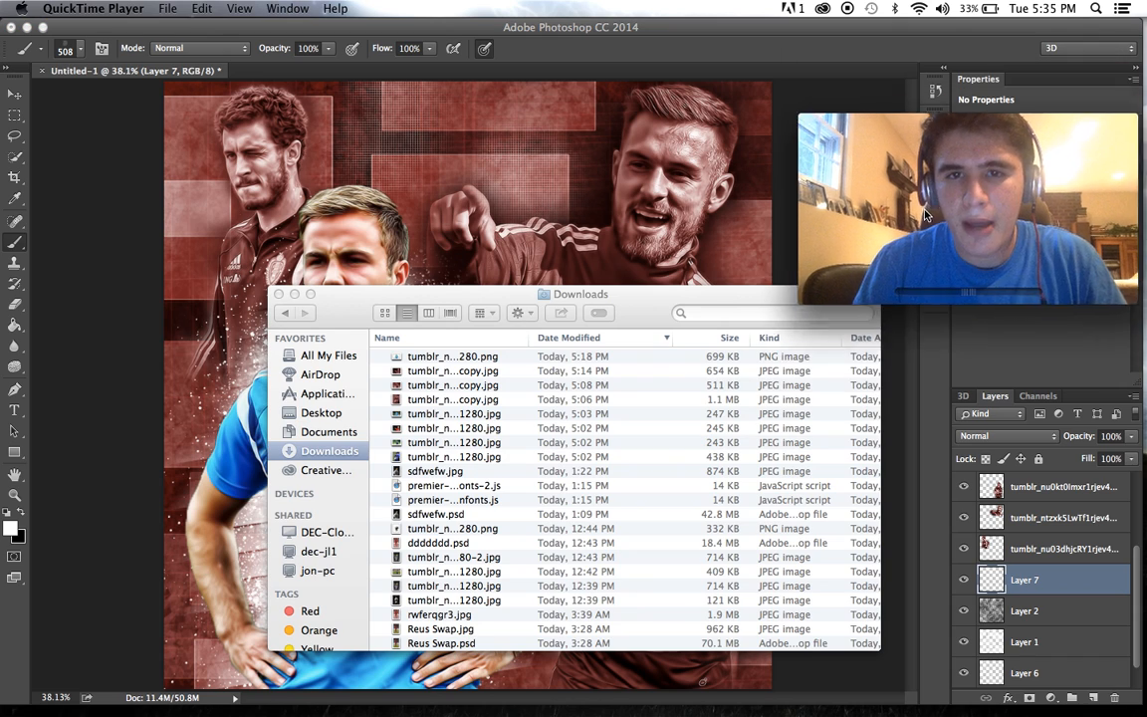
# - Add about 55% size jitter and 100% angle jitter to the halftone brush's Shape Dynamics
pyautogui.moveTo(924, 214); pyautogui.dragTo(934, 370)
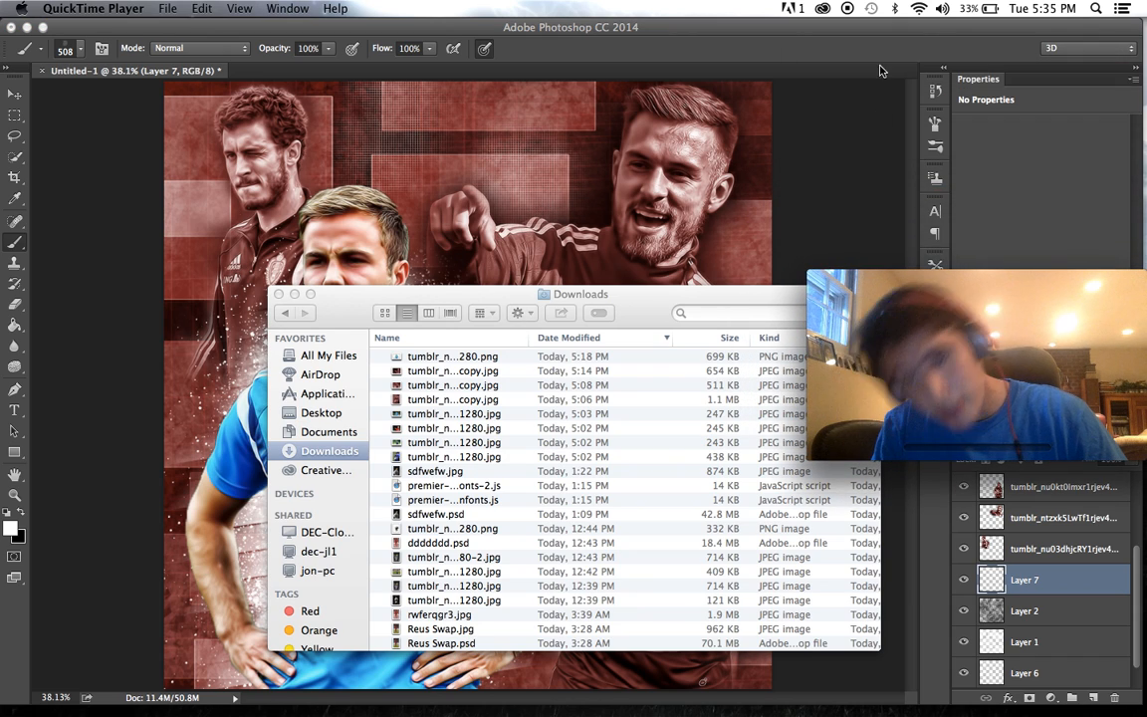
pyautogui.click(880, 69)
pyautogui.click(935, 124)
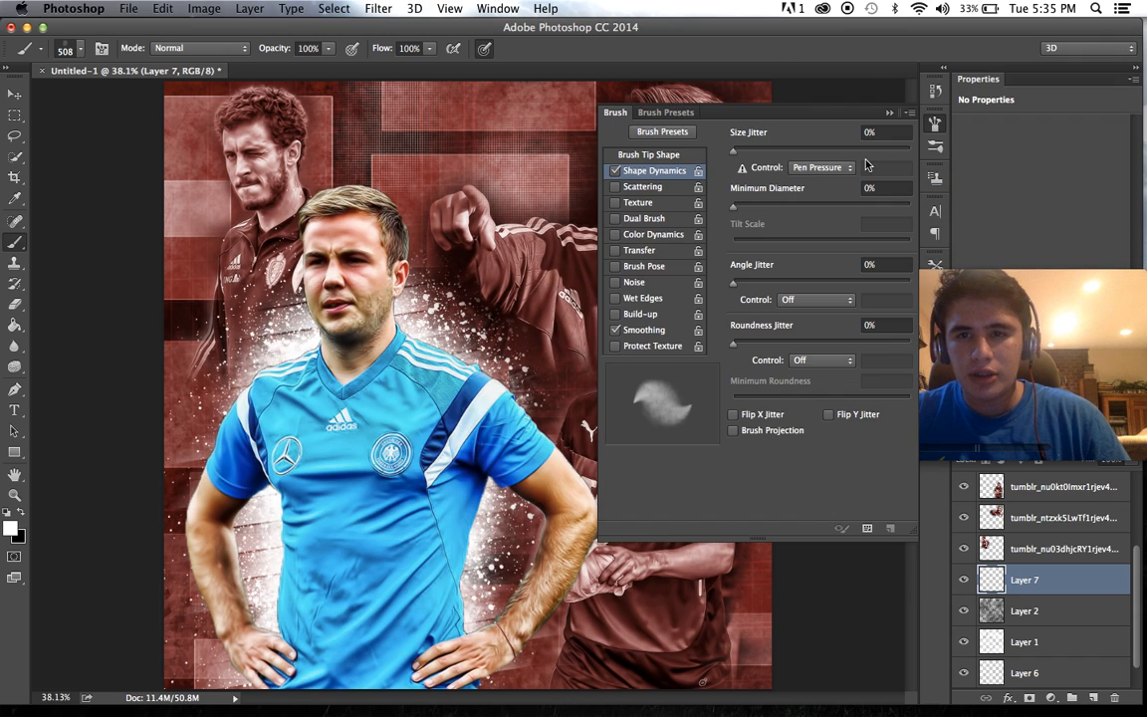
pyautogui.moveTo(733, 283); pyautogui.dragTo(910, 282)
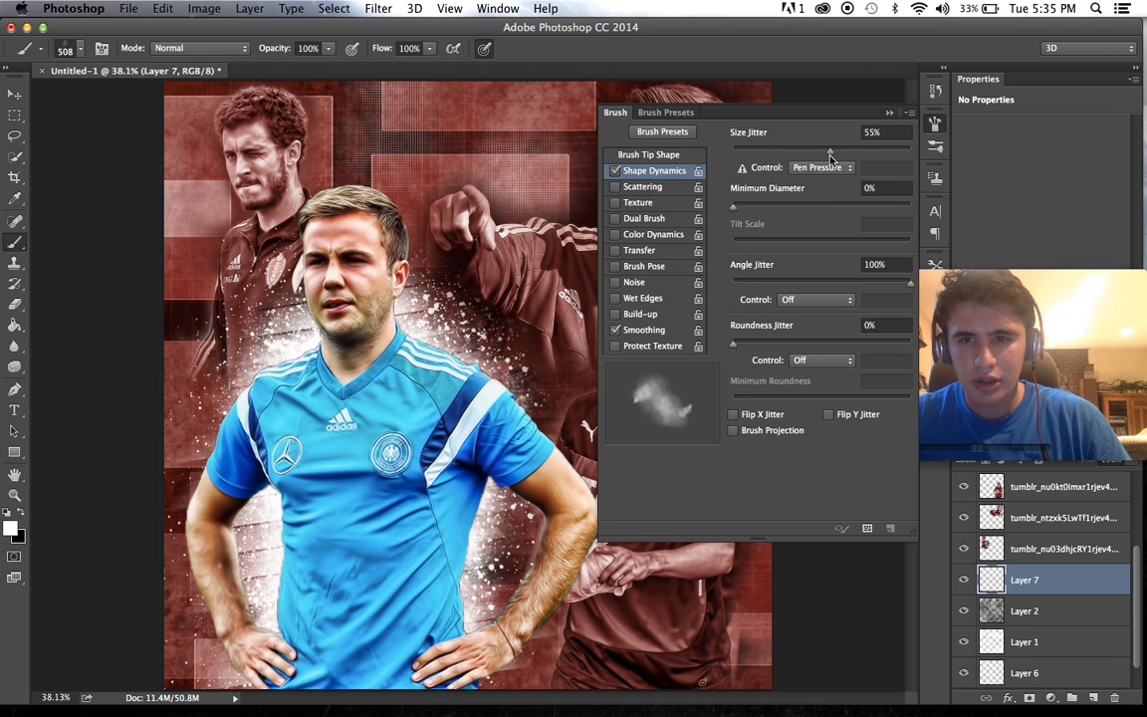
pyautogui.moveTo(786, 288); pyautogui.dragTo(768, 286)
pyautogui.click(934, 123)
pyautogui.moveTo(976, 386)
pyautogui.mouseDown()
pyautogui.moveTo(960, 117)
pyautogui.moveTo(981, 118)
pyautogui.mouseUp()
pyautogui.click(940, 230)
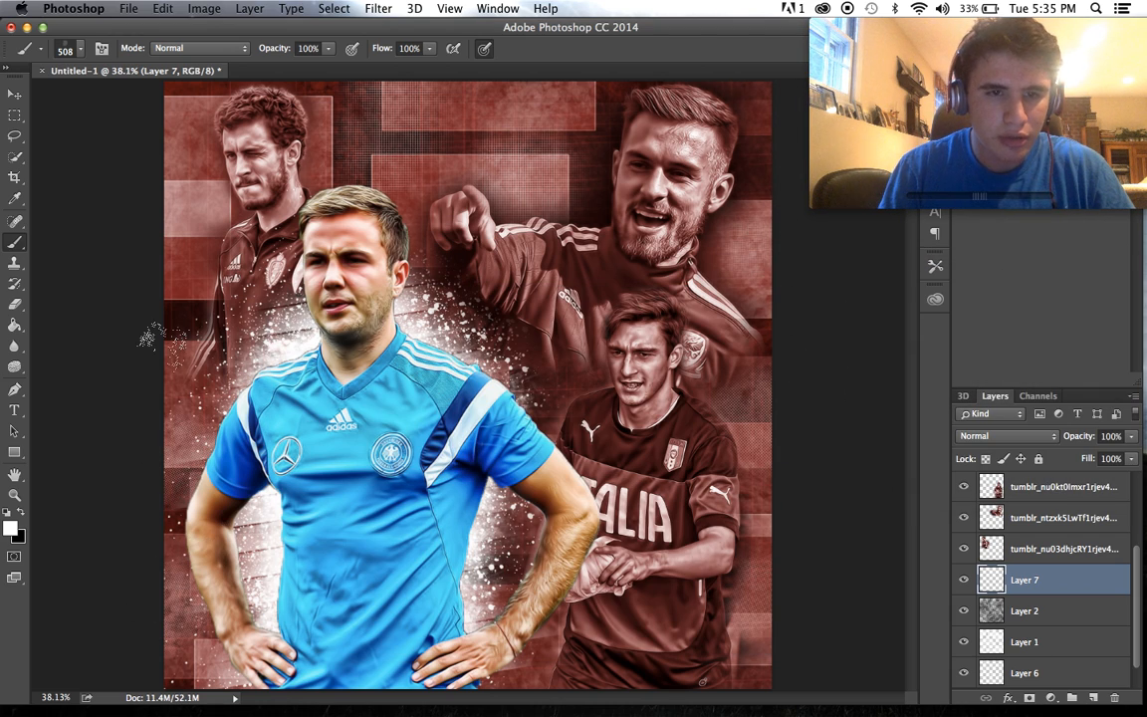
# - Stamp more halftone dots on Layer 7 around the edges and lower part of the background
pyautogui.click(192, 358)
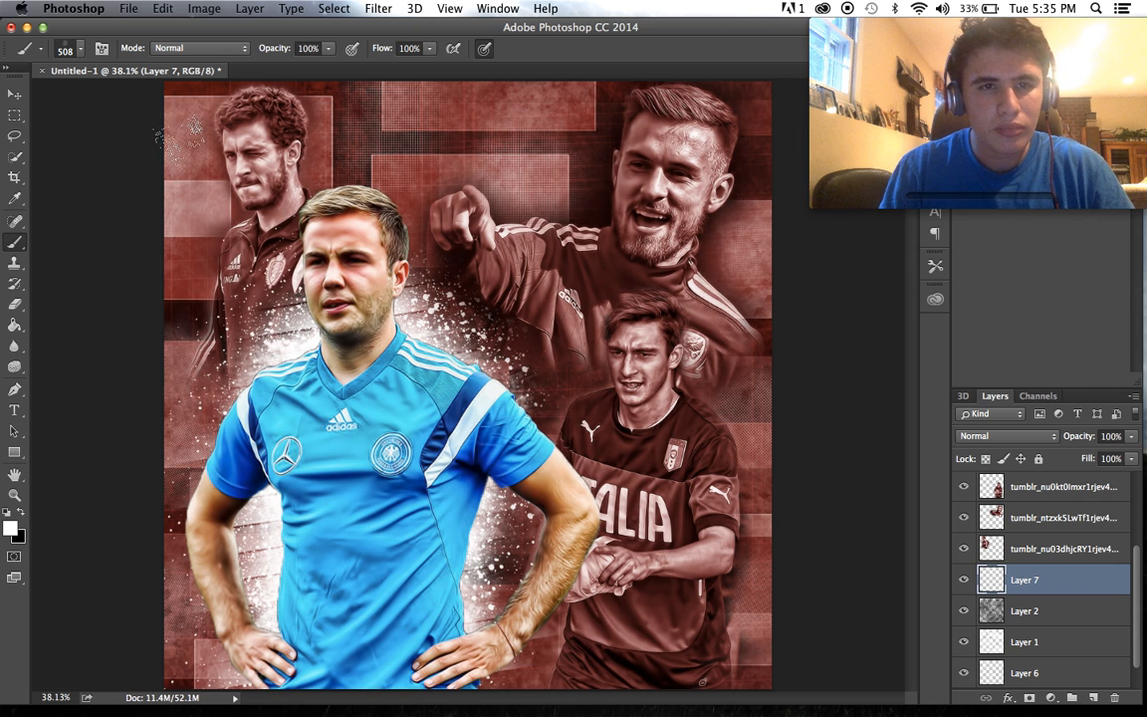
pyautogui.click(543, 657)
pyautogui.scroll(-2, 518, 578)
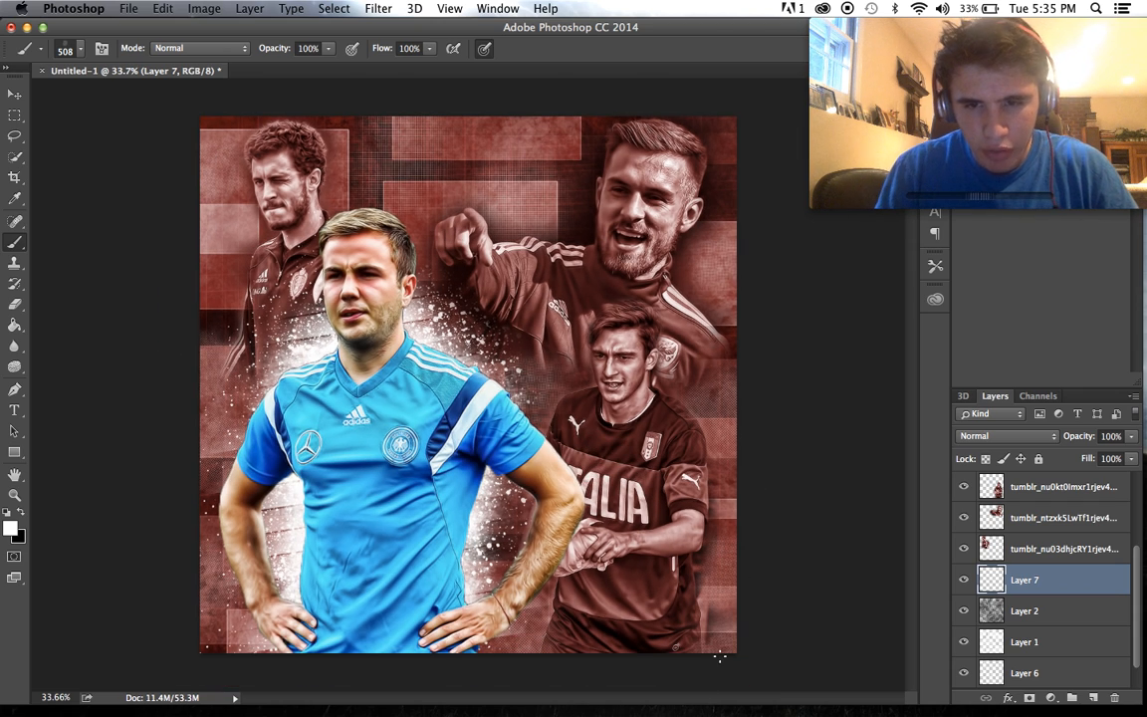
# - Set the blend mode of the halftone layer, Layer 7, to Soft Light
pyautogui.scroll(3, 468, 369)
pyautogui.click(1008, 438)
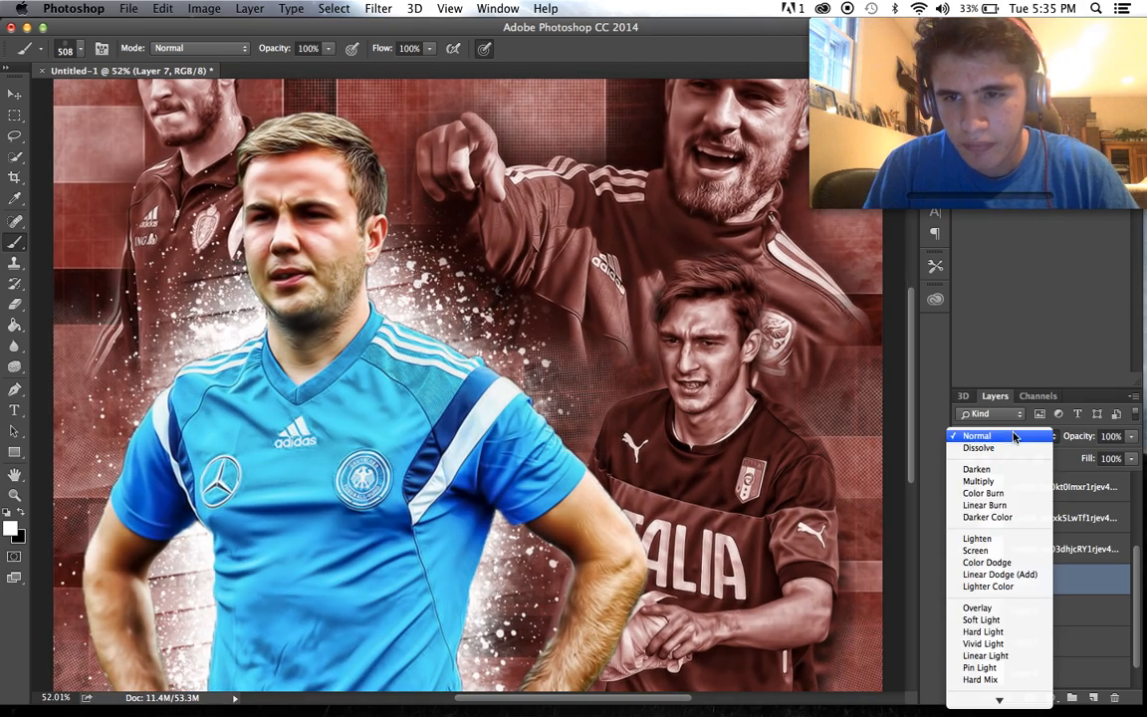
pyautogui.click(980, 619)
pyautogui.scroll(4, 543, 234)
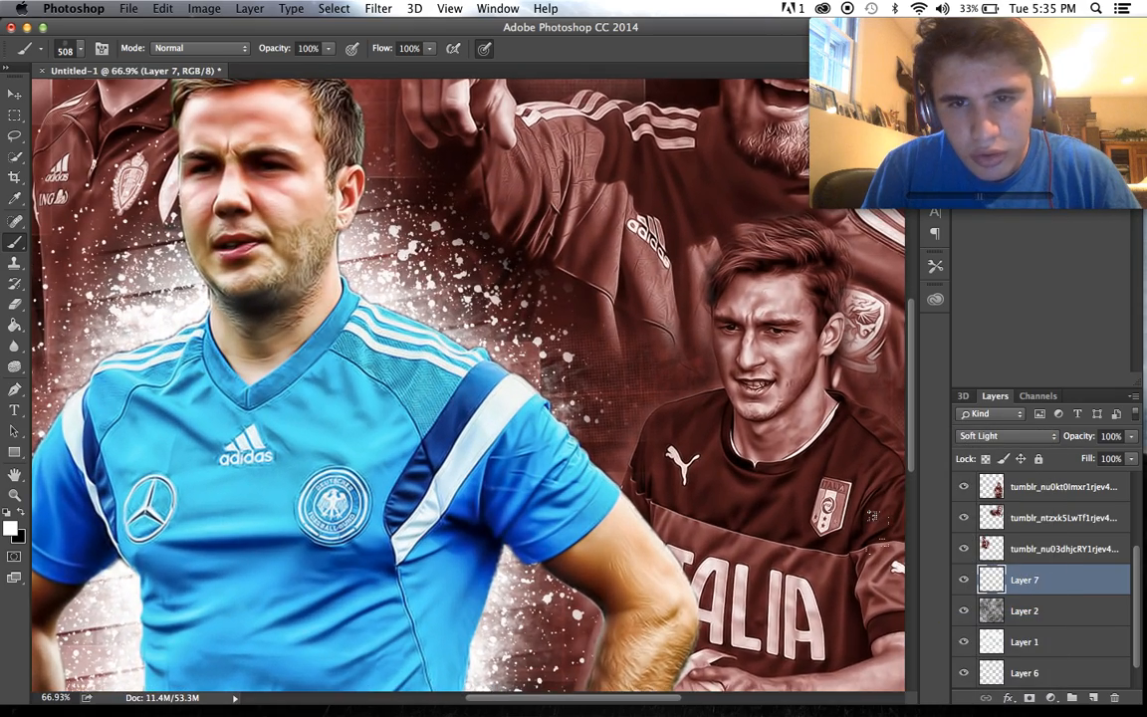
# - Add a new layer directly above the tumblr_nu0kt0 player layer
pyautogui.scroll(-5, 871, 515)
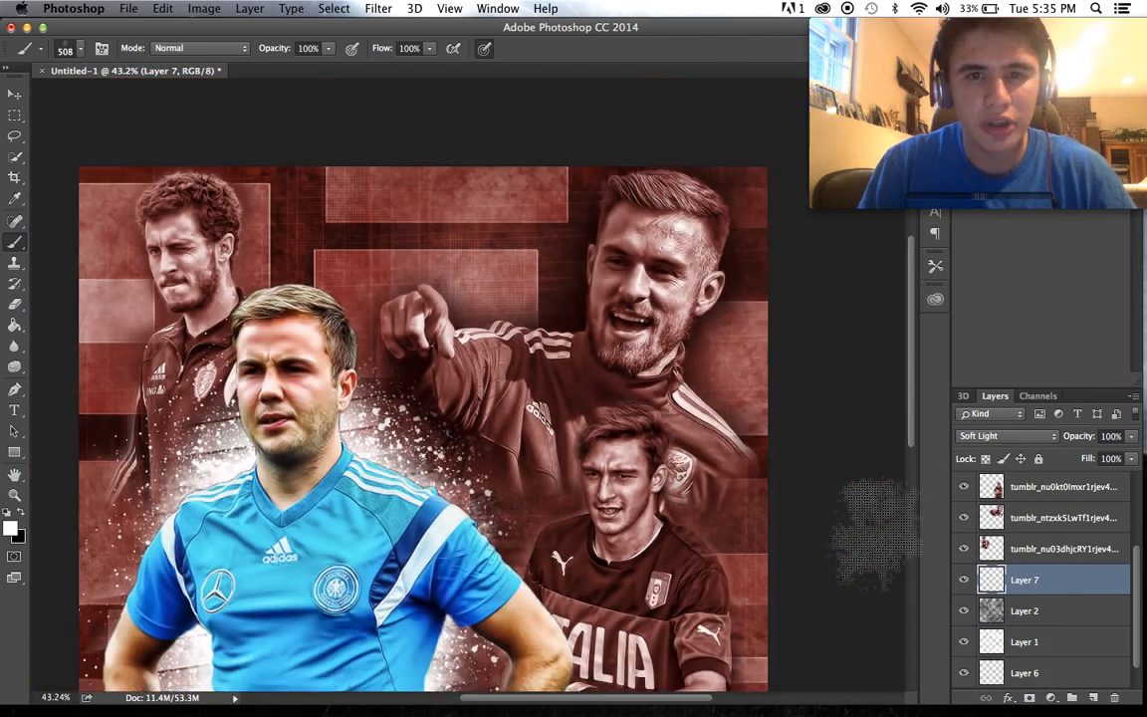
pyautogui.scroll(1, 742, 513)
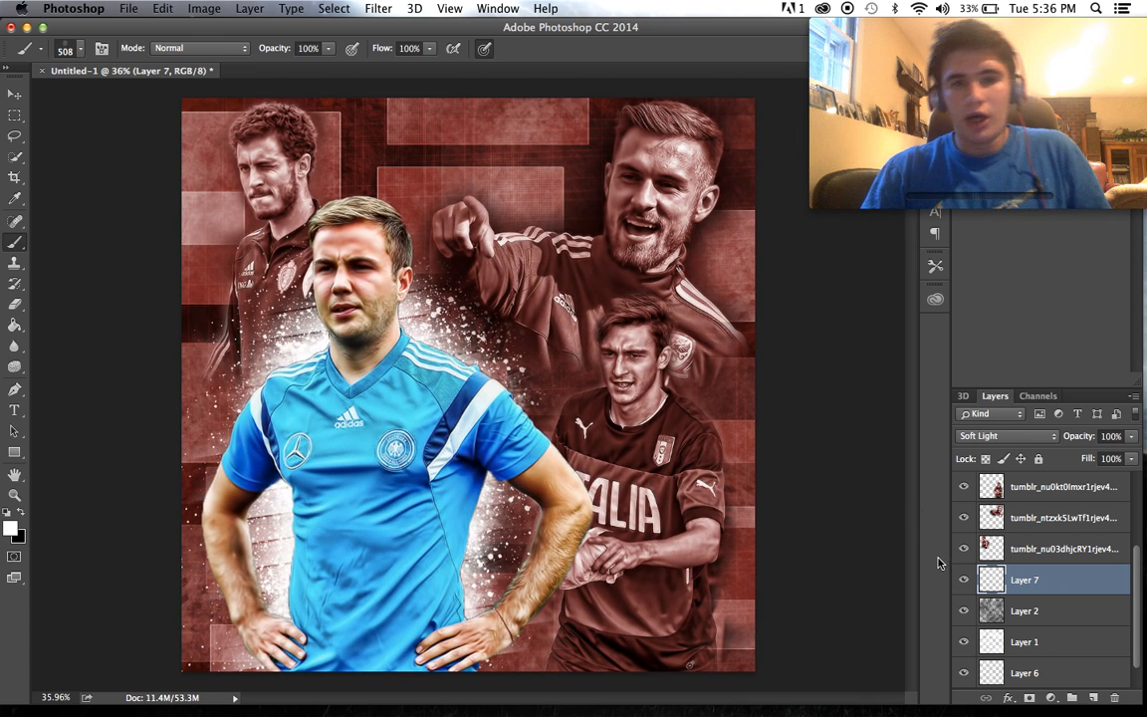
pyautogui.scroll(2, 1090, 582)
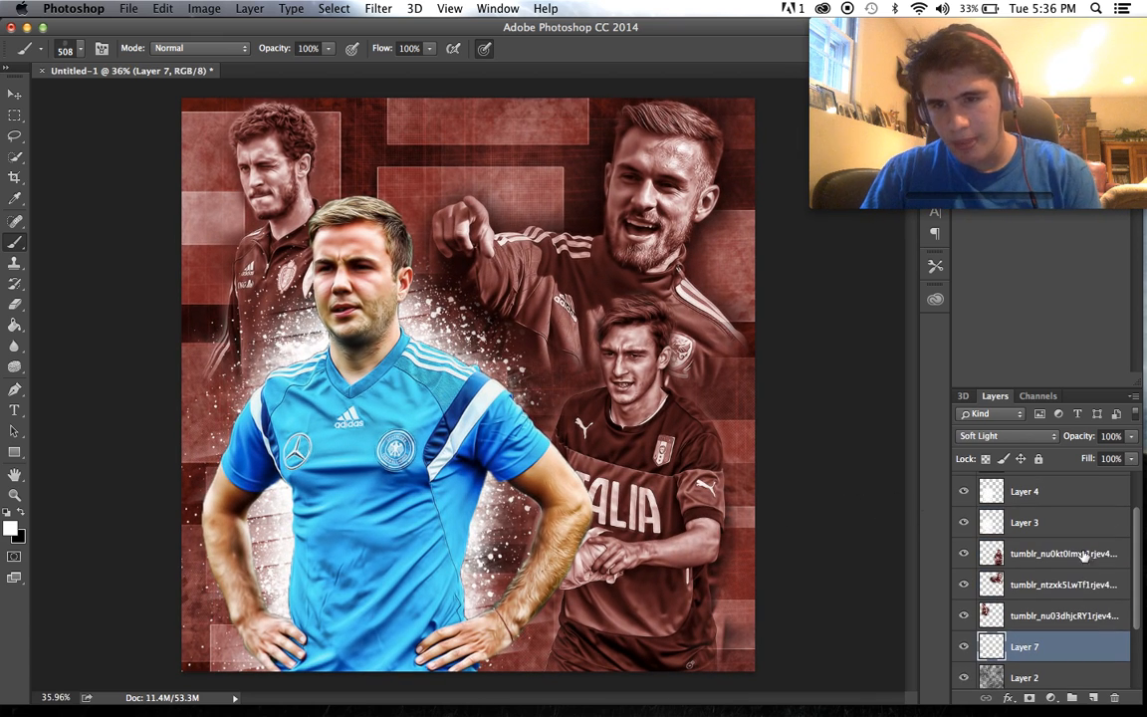
pyautogui.click(1078, 553)
pyautogui.click(1090, 698)
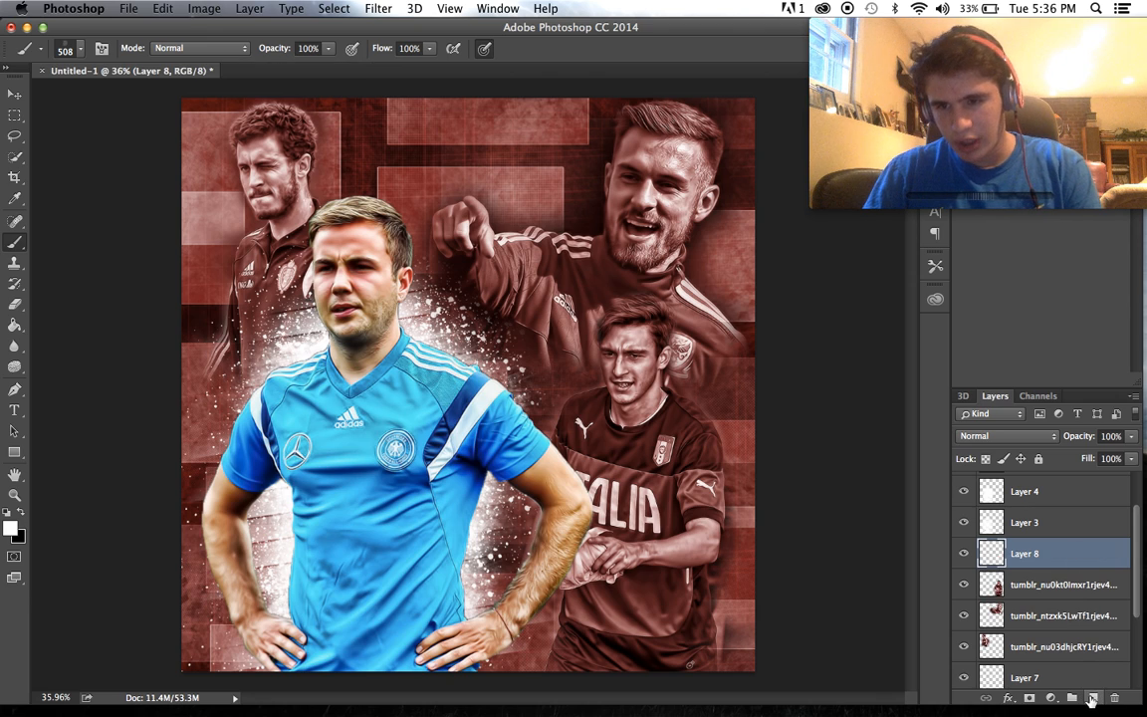
# - Set the foreground colour to bright yellow, #fffc00
pyautogui.click(10, 530)
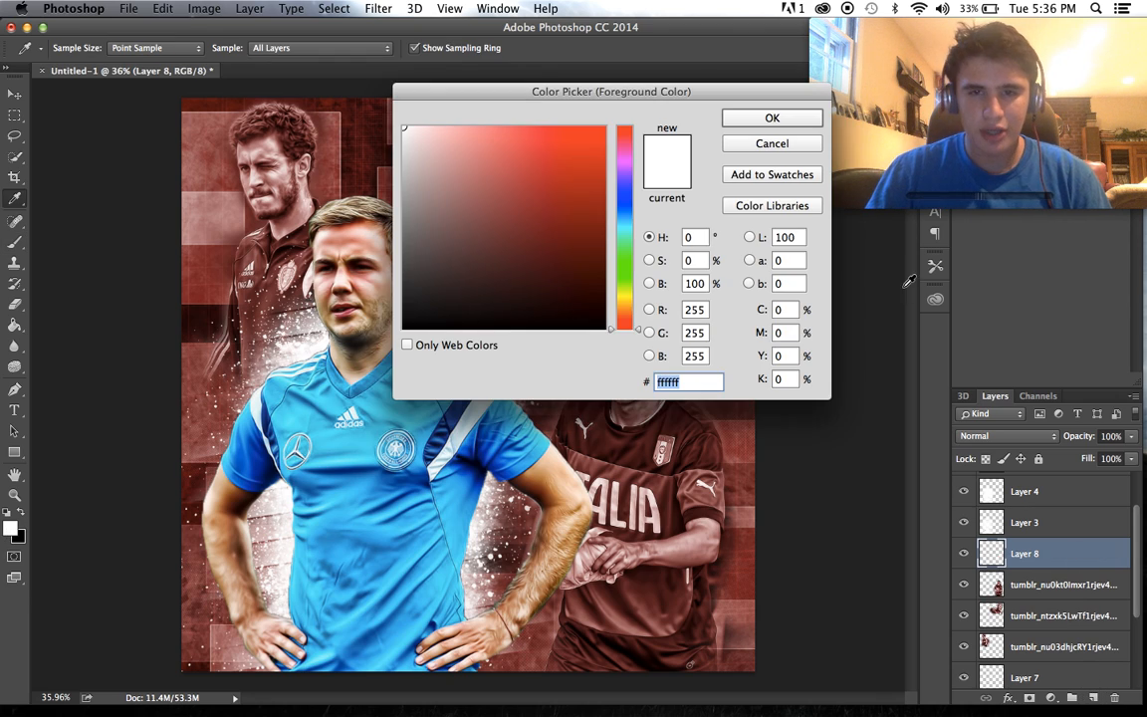
pyautogui.click(622, 296)
pyautogui.click(603, 128)
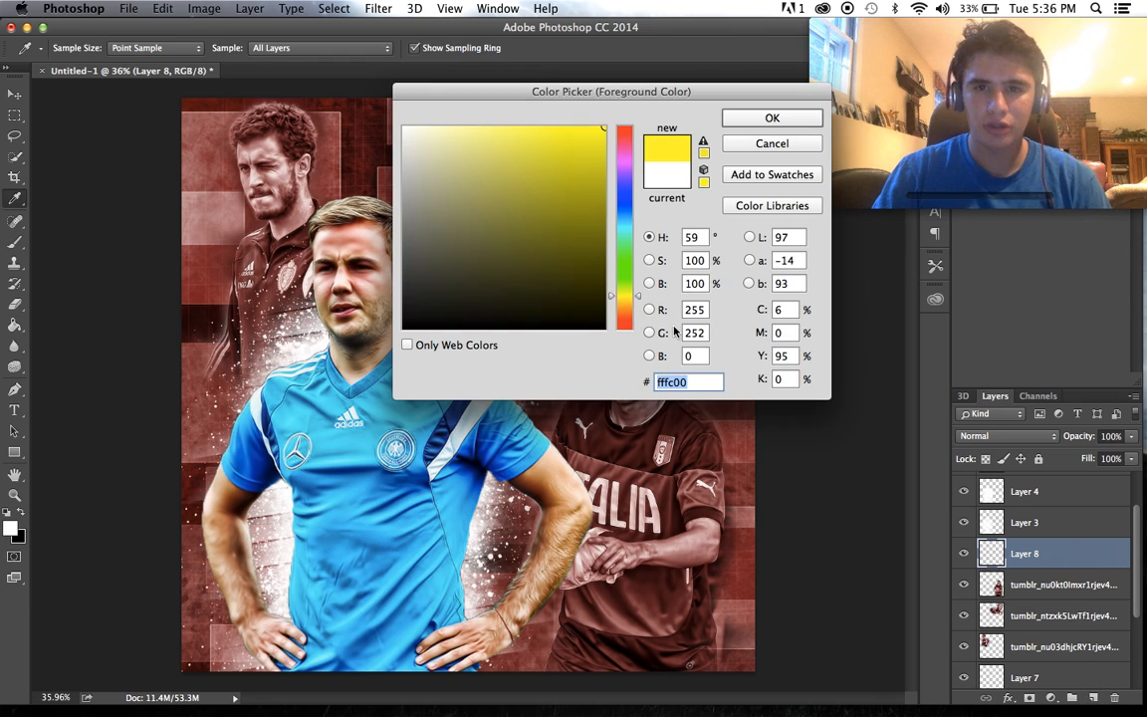
pyautogui.click(796, 117)
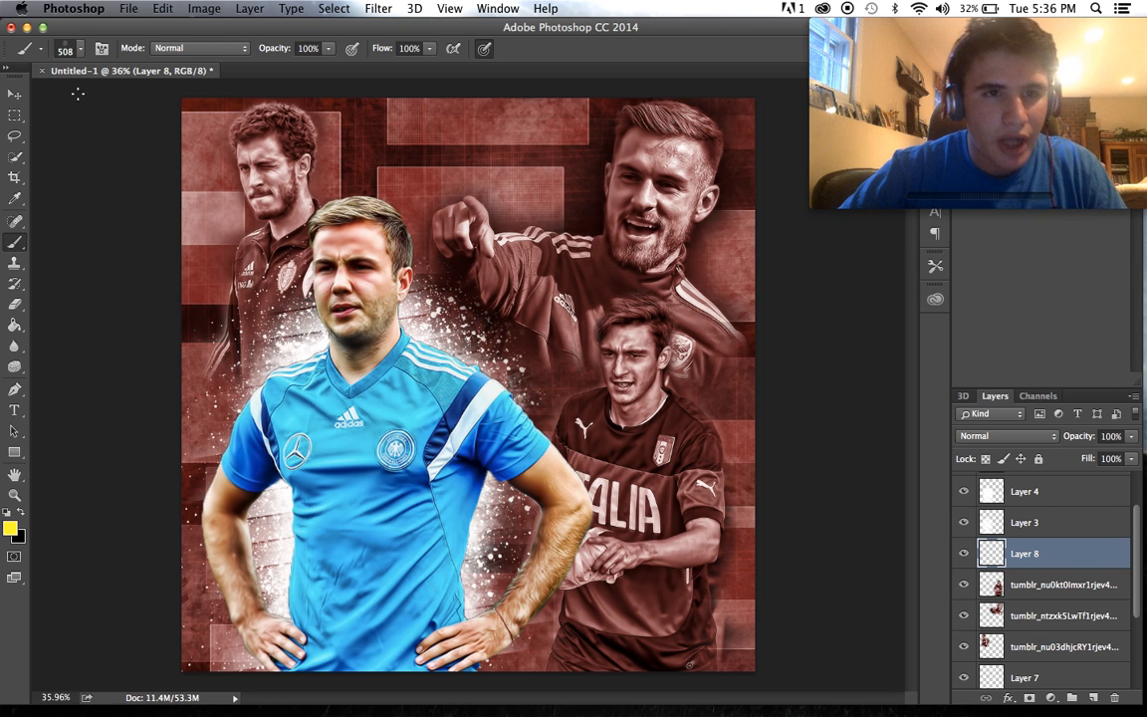
# - Choose the 1168 px diagonal streak brush tip and give its Shape Dynamics 23% size jitter and 100% angle jitter
pyautogui.click(78, 50)
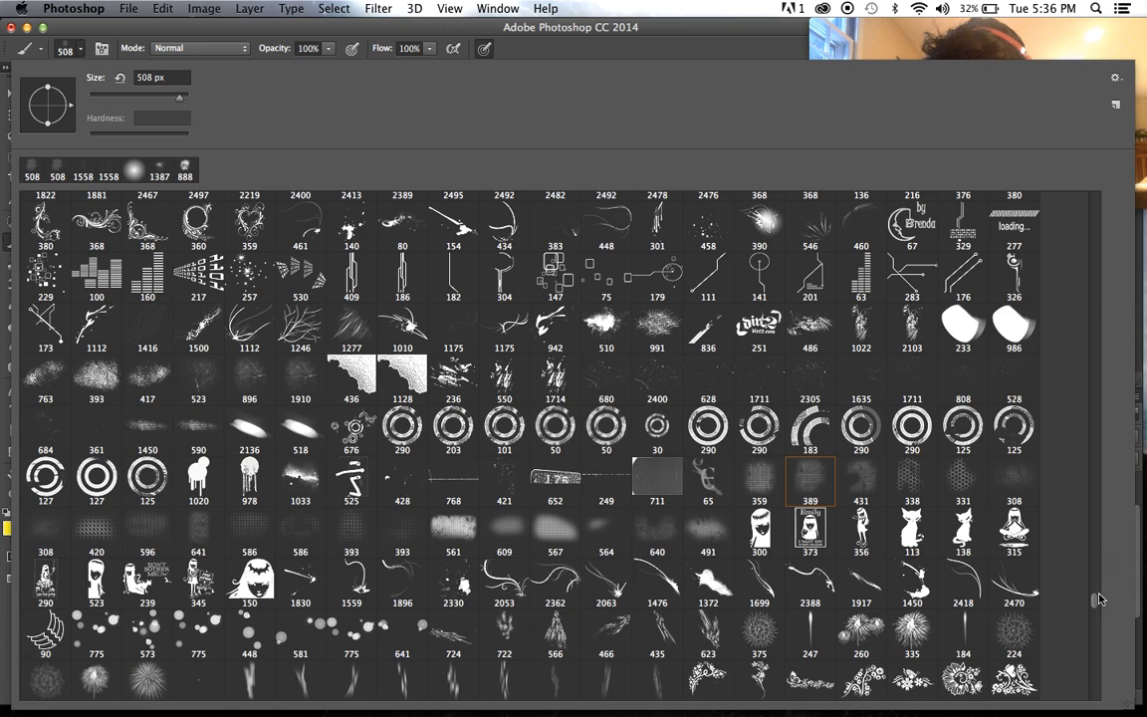
pyautogui.moveTo(1099, 609); pyautogui.dragTo(1102, 525)
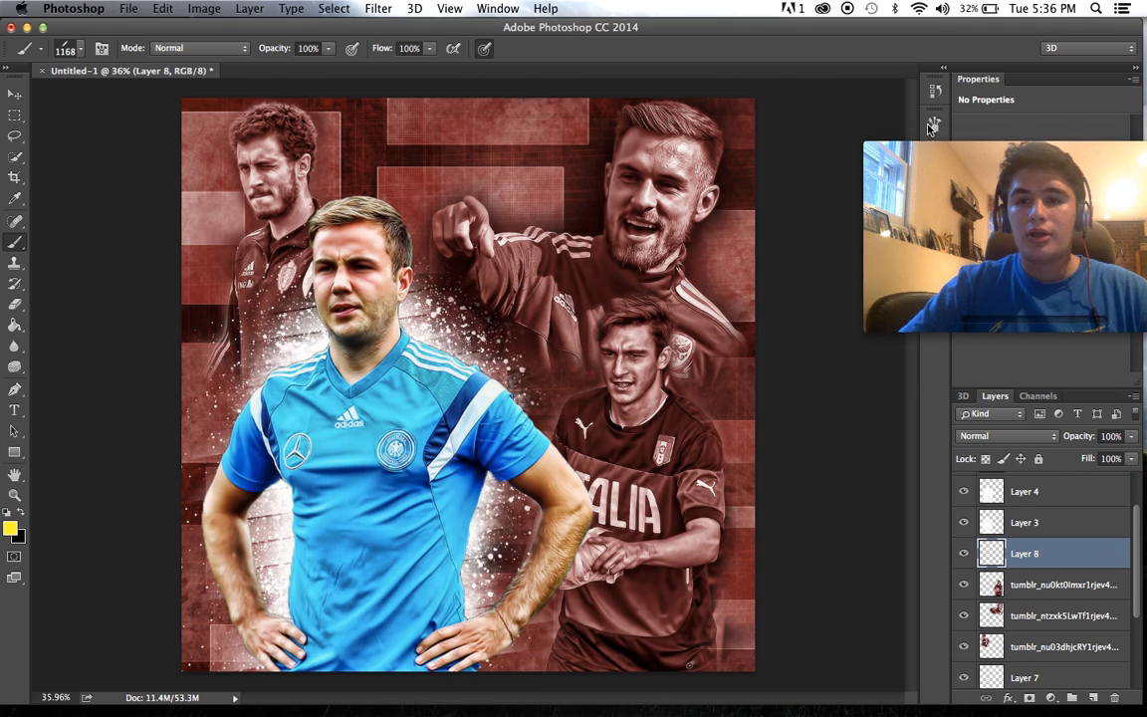
pyautogui.press('F5')
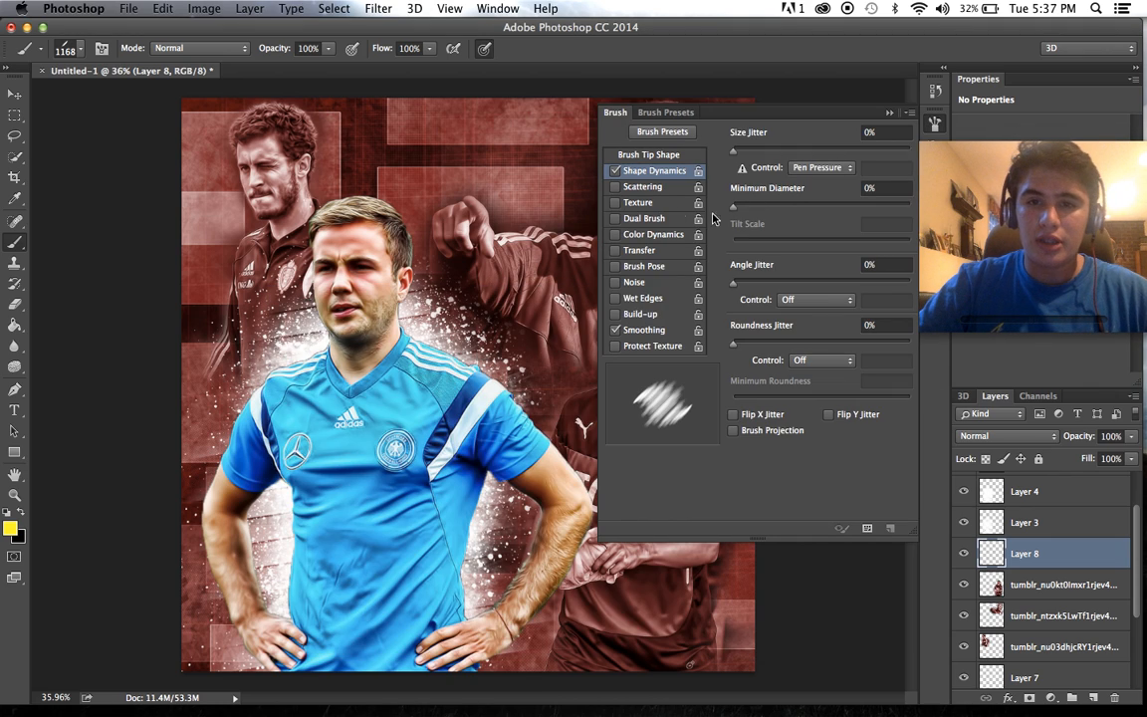
pyautogui.moveTo(734, 152); pyautogui.dragTo(774, 149)
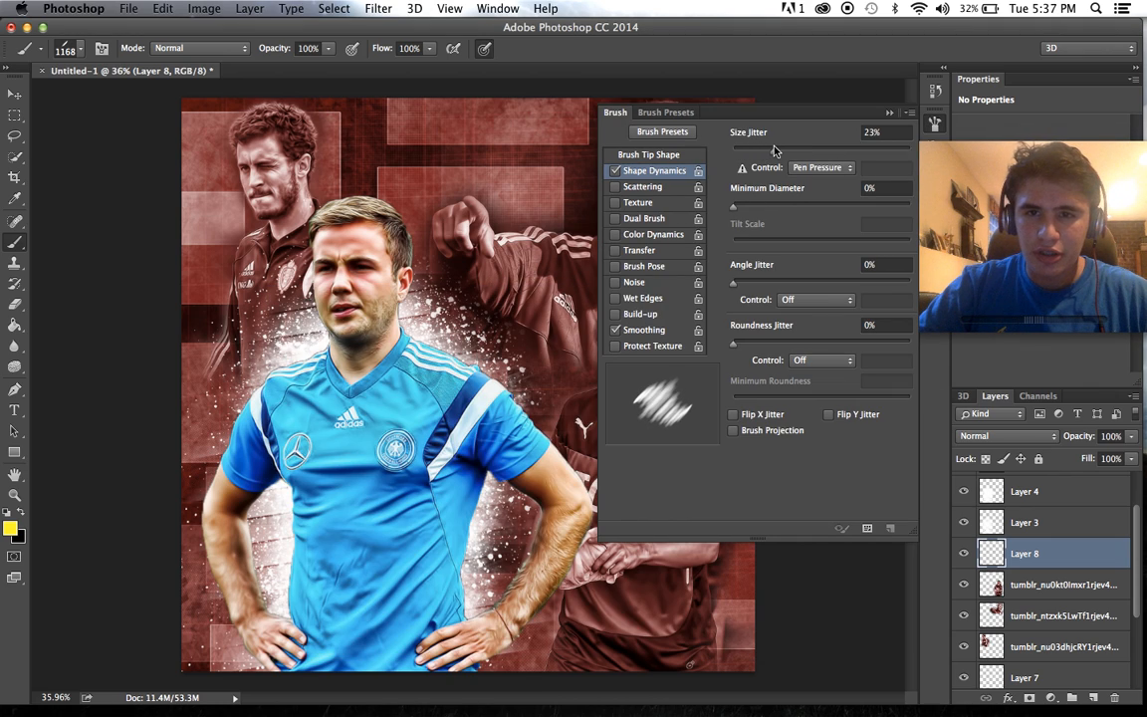
pyautogui.moveTo(736, 283); pyautogui.dragTo(1026, 242)
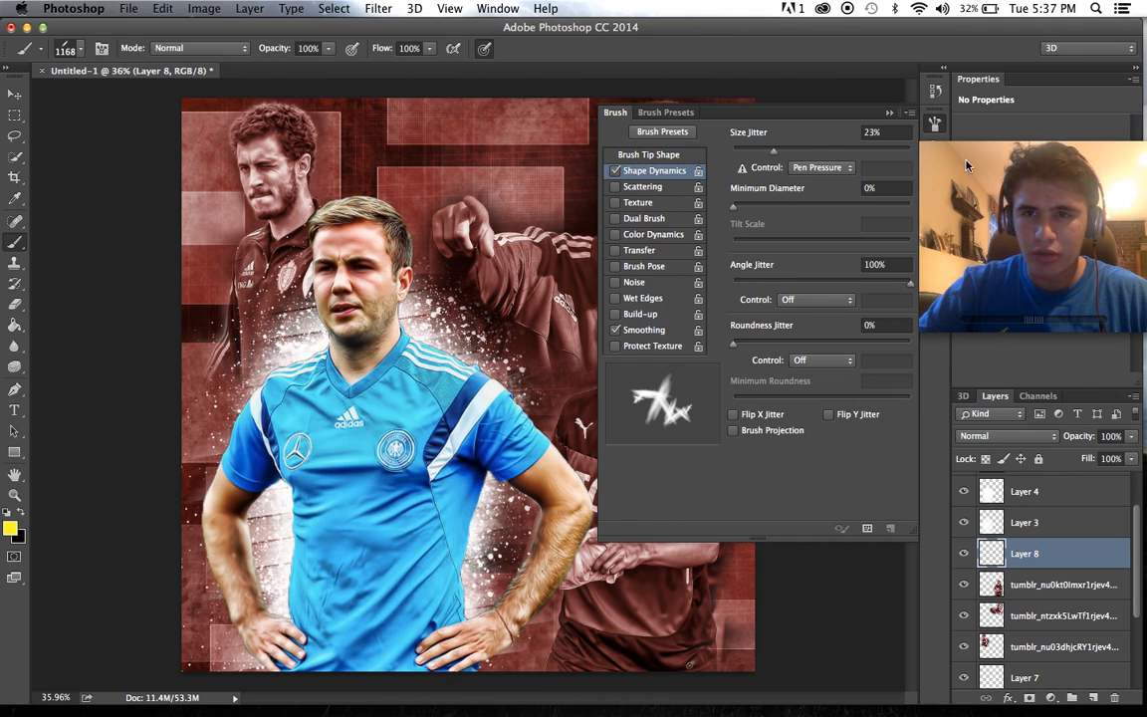
pyautogui.press('F5')
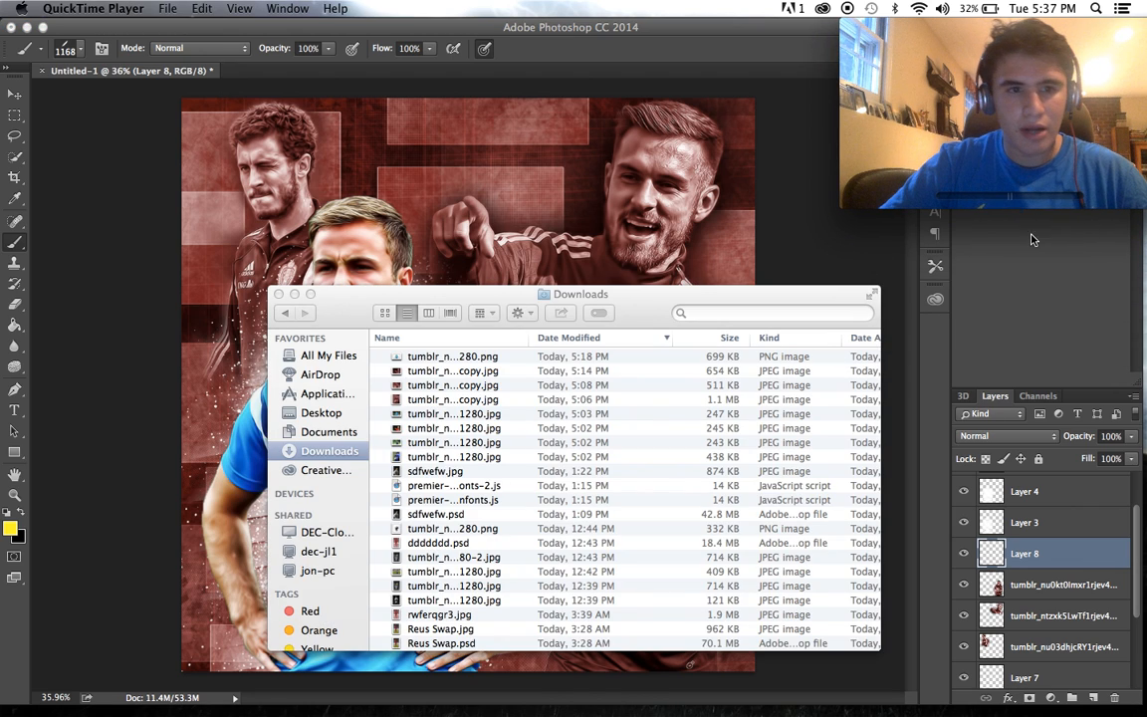
pyautogui.click(1034, 239)
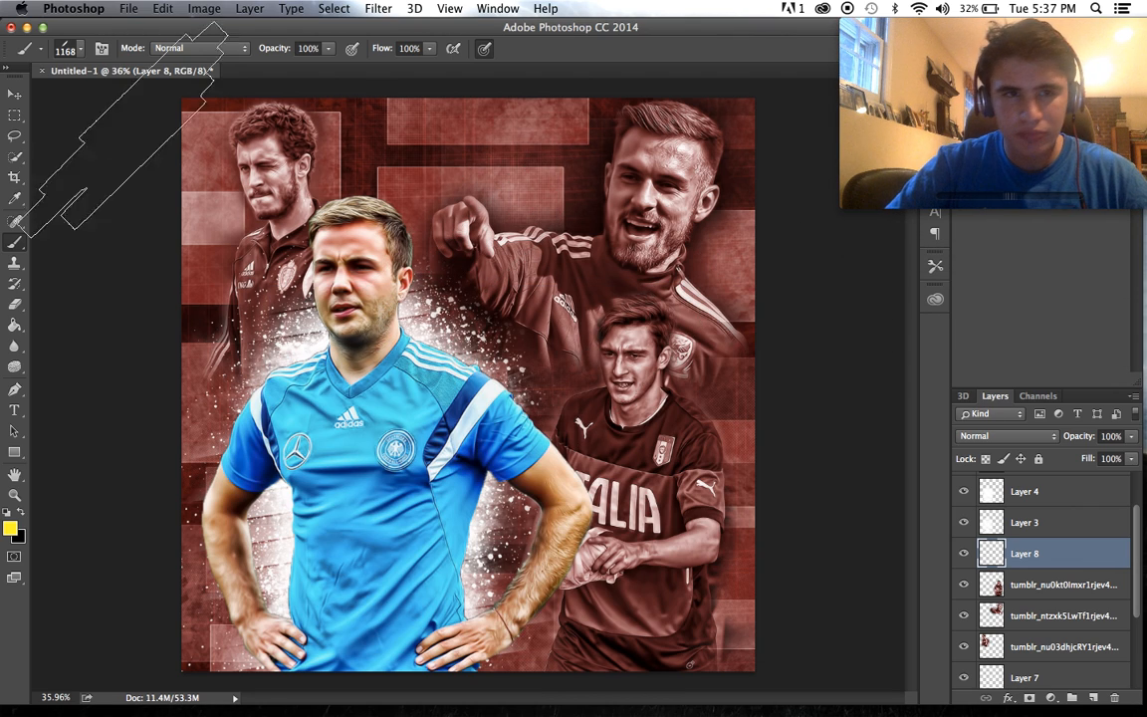
# - Set the brush size to 999 px and stamp yellow streaks at varied angles on Layer 8 across the background and rear players
pyautogui.click(81, 49)
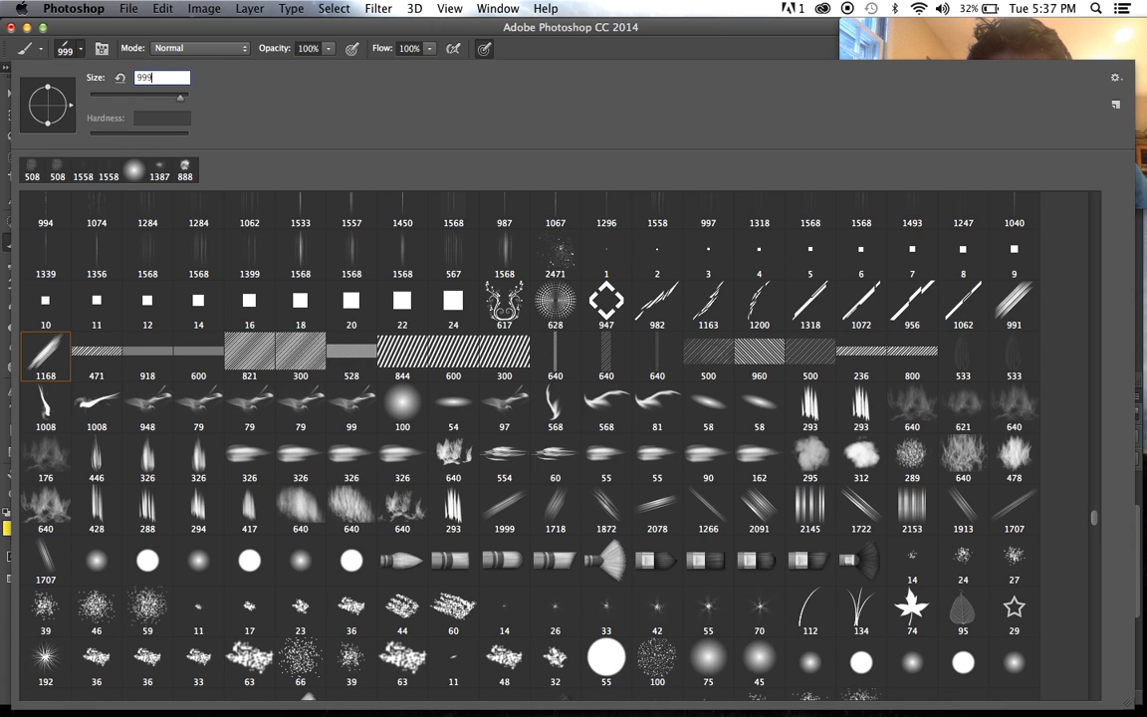
pyautogui.press('Return')
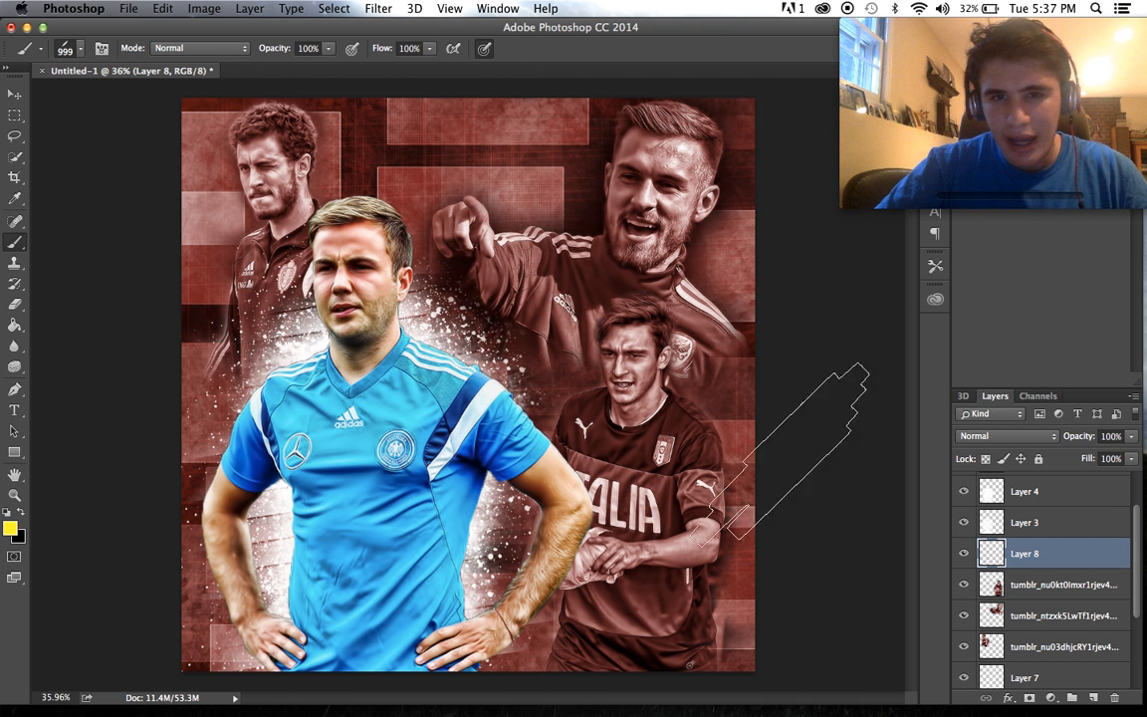
pyautogui.click(508, 269)
pyautogui.click(364, 181)
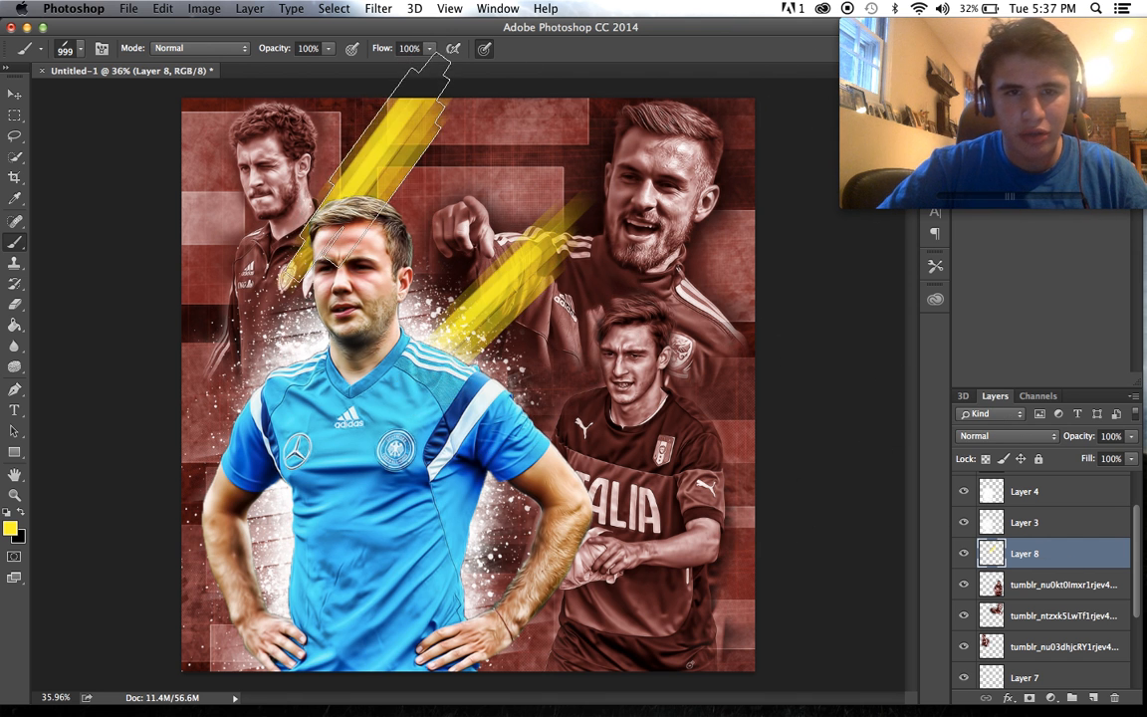
pyautogui.click(213, 289)
pyautogui.click(517, 600)
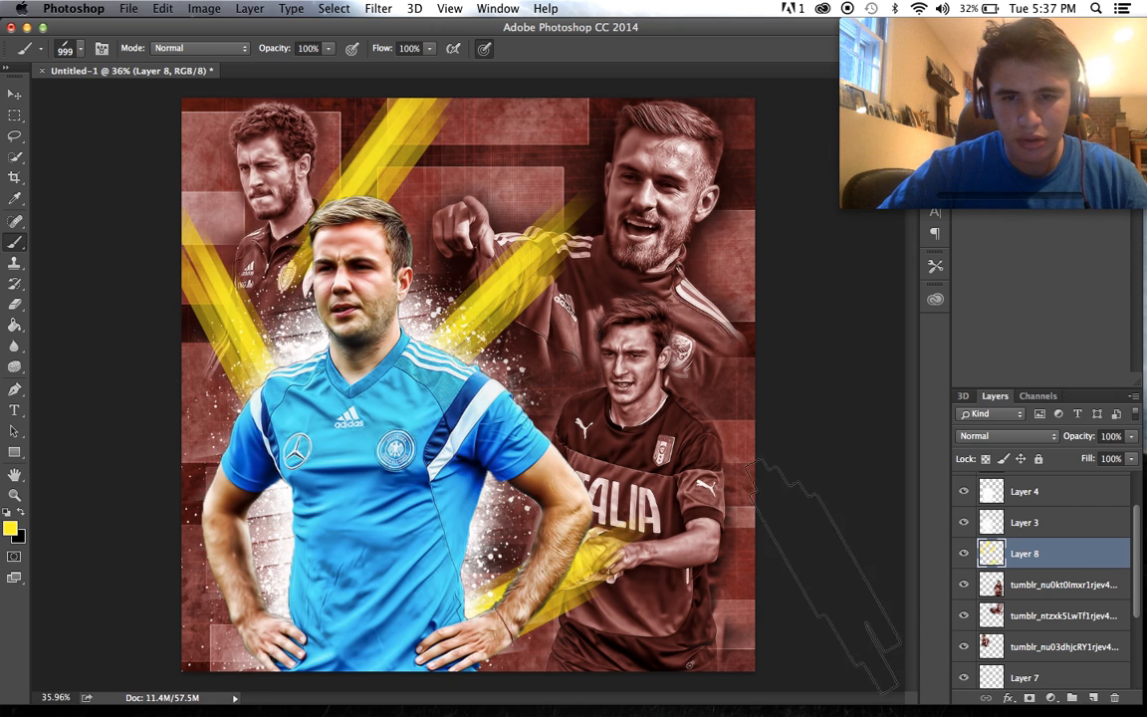
pyautogui.click(747, 567)
pyautogui.click(727, 368)
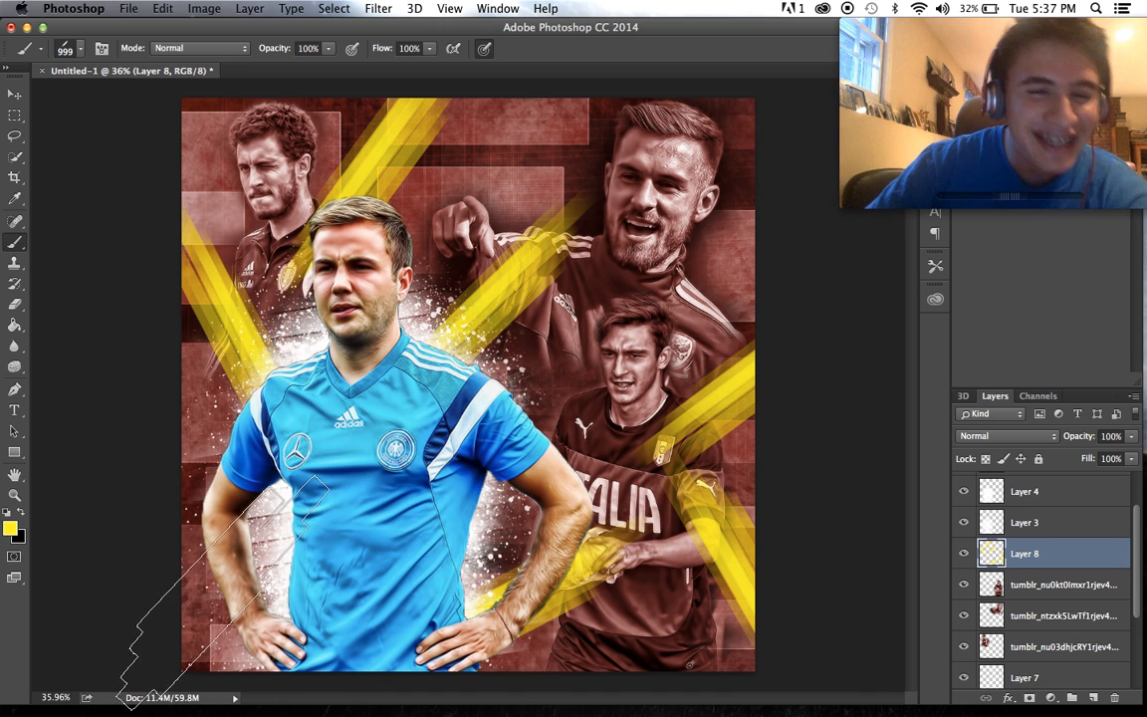
pyautogui.click(217, 591)
pyautogui.scroll(-3, 443, 625)
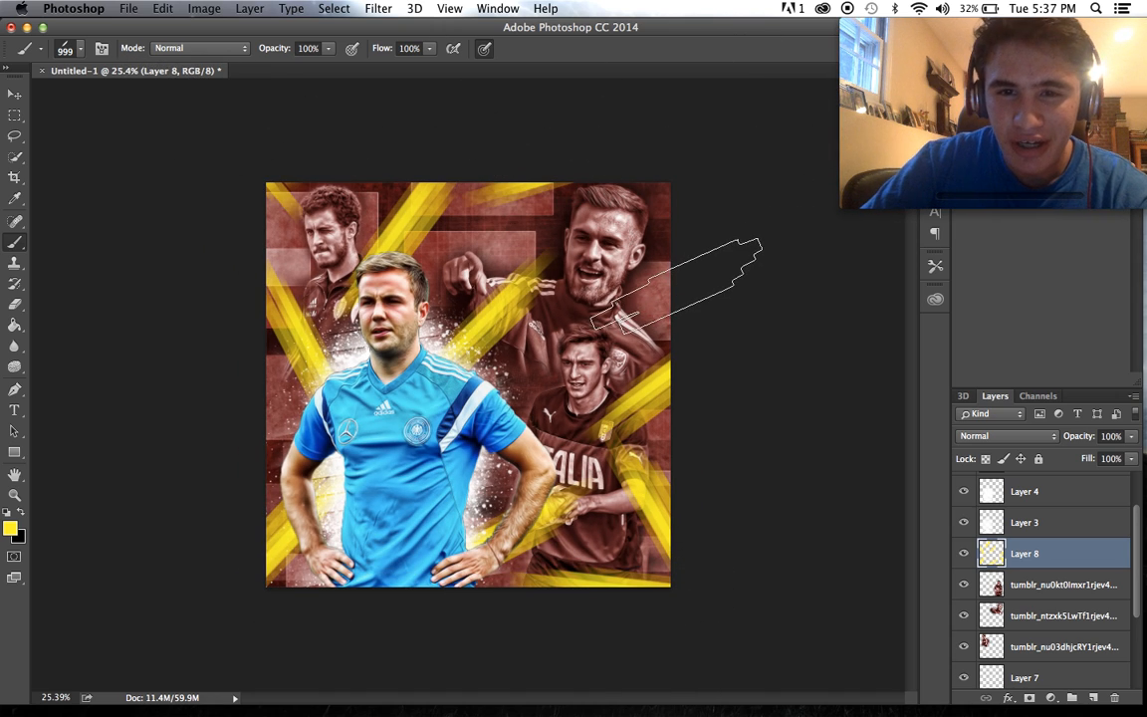
pyautogui.scroll(3, 771, 229)
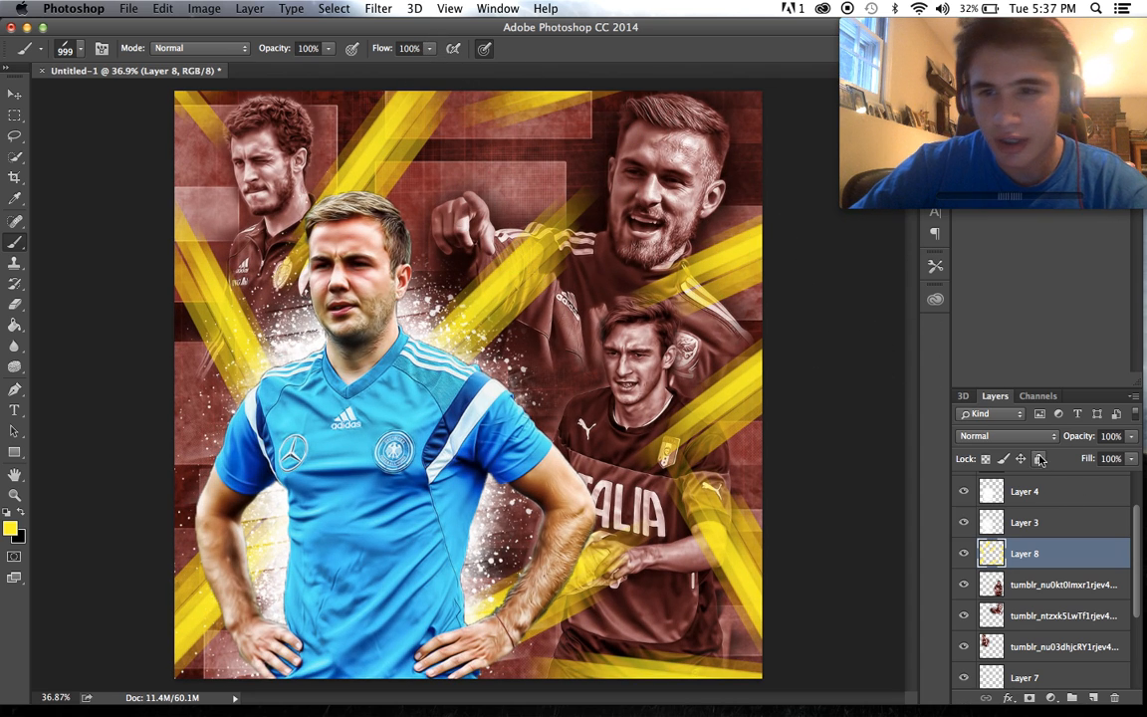
# - Try the Soft Light, Overlay, Hard Light and Multiply blend modes on the yellow streak layer, Layer 8
pyautogui.click(1006, 435)
pyautogui.click(986, 622)
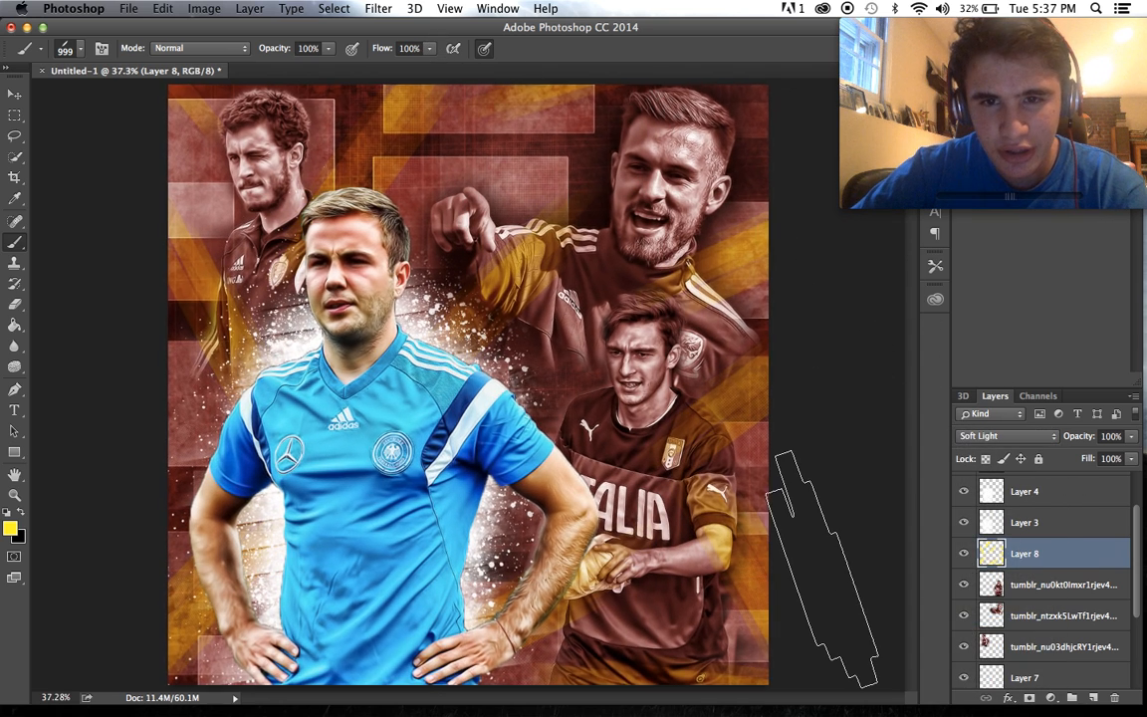
pyautogui.scroll(1, 823, 568)
pyautogui.click(1001, 436)
pyautogui.click(995, 437)
pyautogui.click(996, 438)
pyautogui.click(996, 439)
pyautogui.click(996, 438)
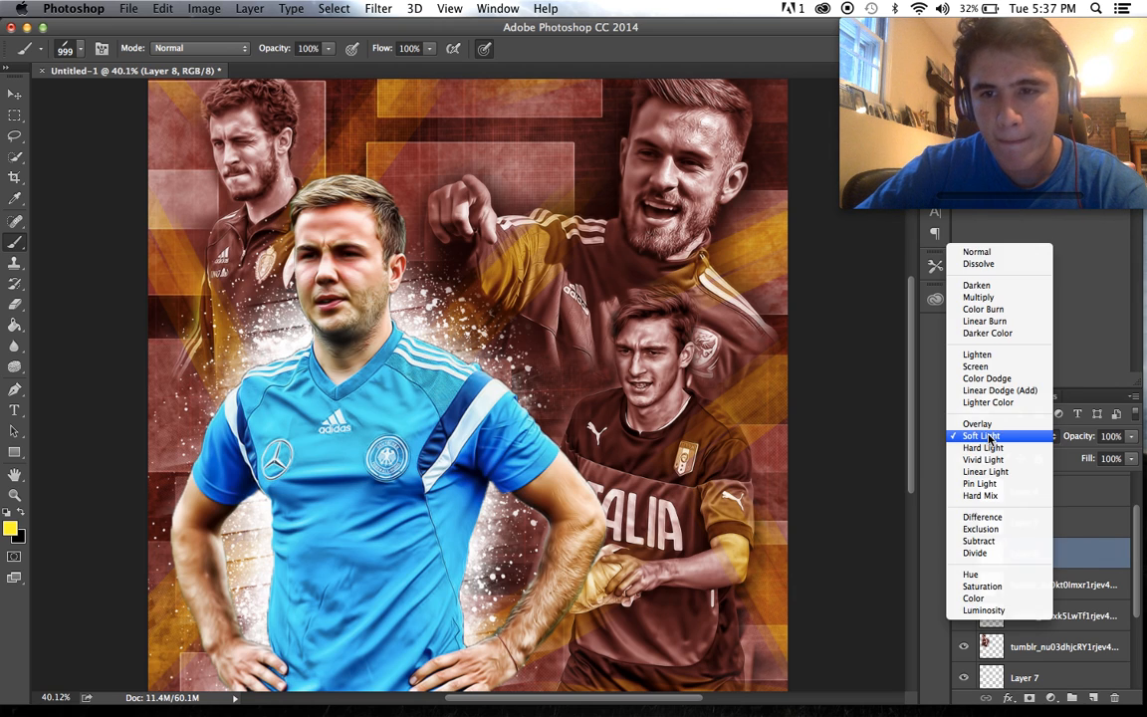
pyautogui.click(985, 424)
pyautogui.scroll(-2, 881, 445)
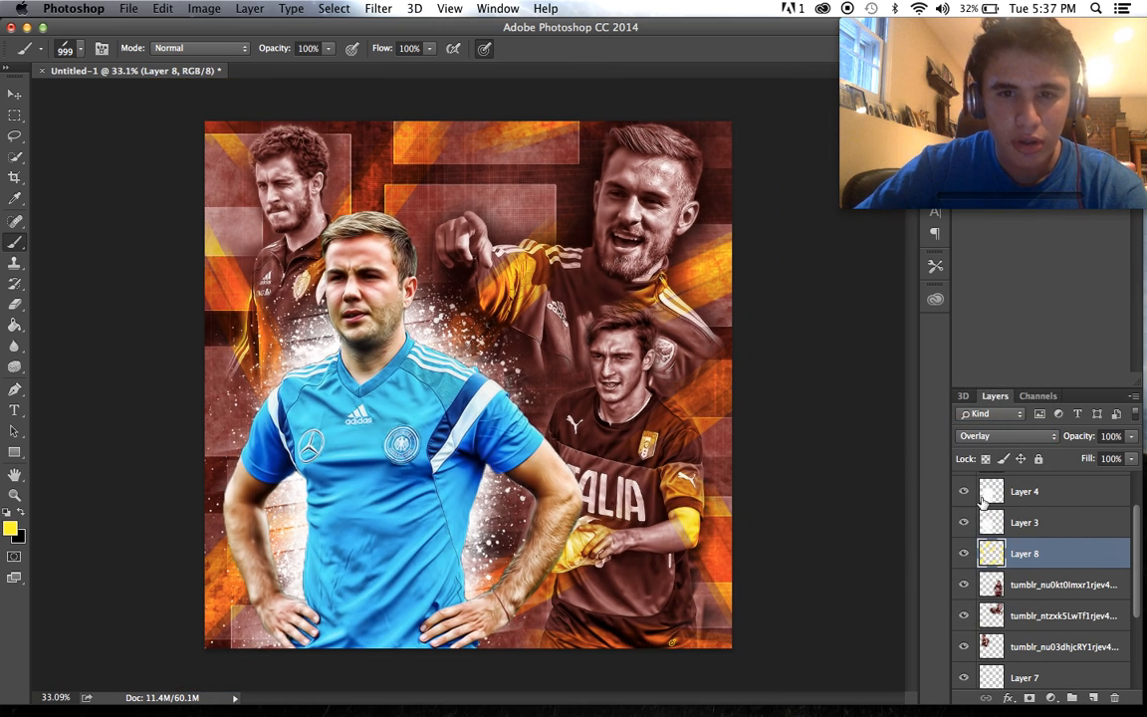
pyautogui.click(1008, 439)
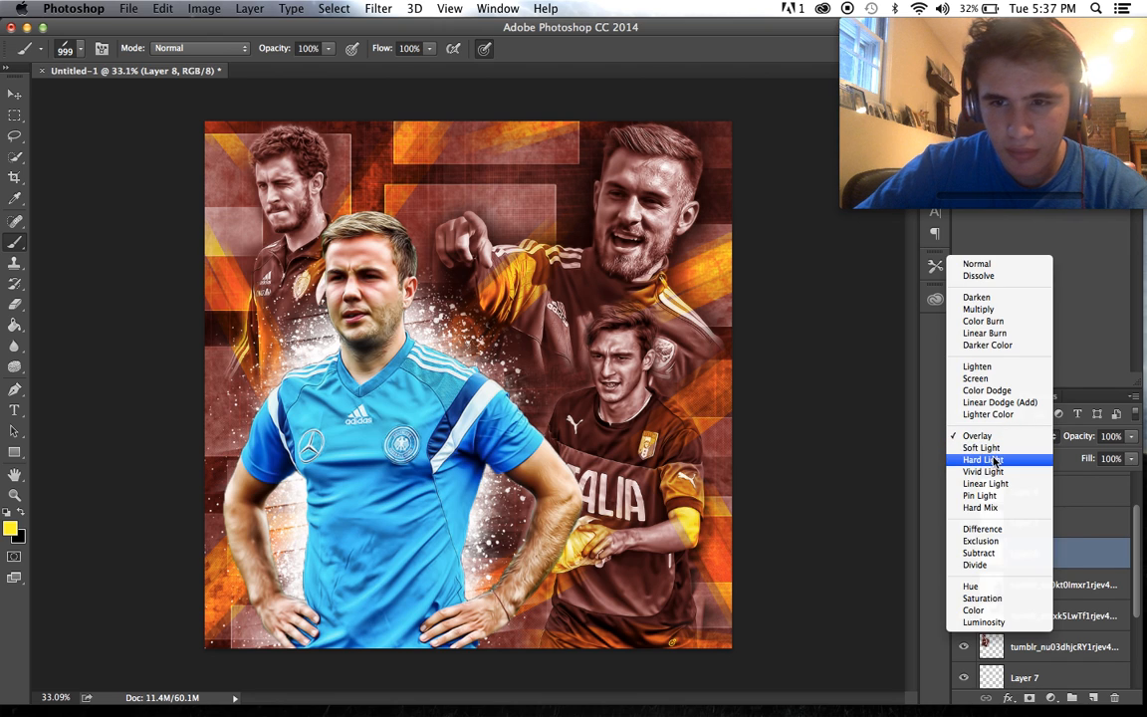
pyautogui.click(998, 459)
pyautogui.click(998, 439)
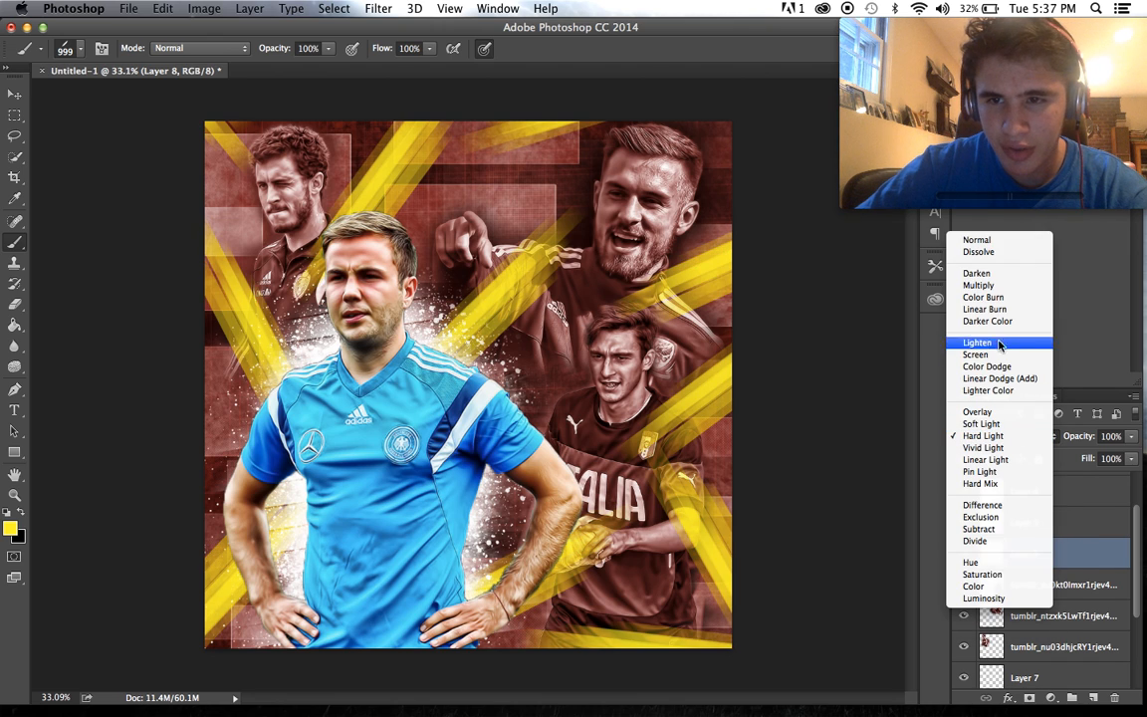
pyautogui.click(976, 285)
pyautogui.scroll(1, 739, 443)
pyautogui.scroll(1, 738, 444)
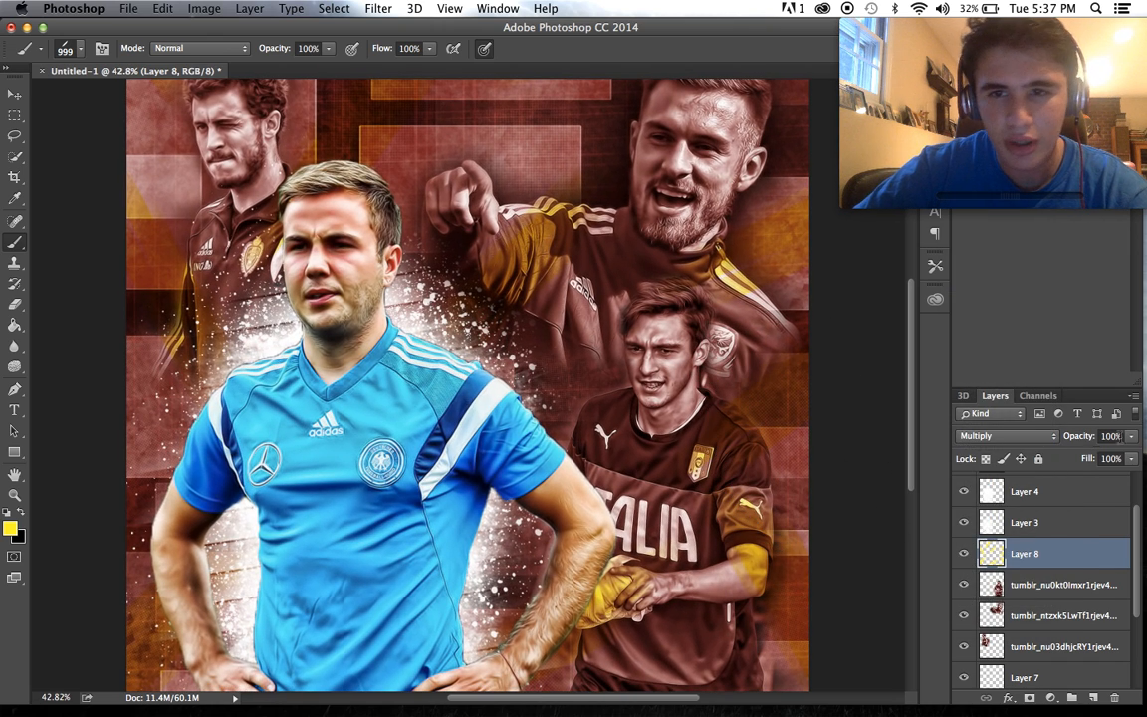
# - Set Layer 8's blend mode to Overlay and stamp another yellow streak over the pointing player's hair
pyautogui.click(1046, 440)
pyautogui.click(898, 514)
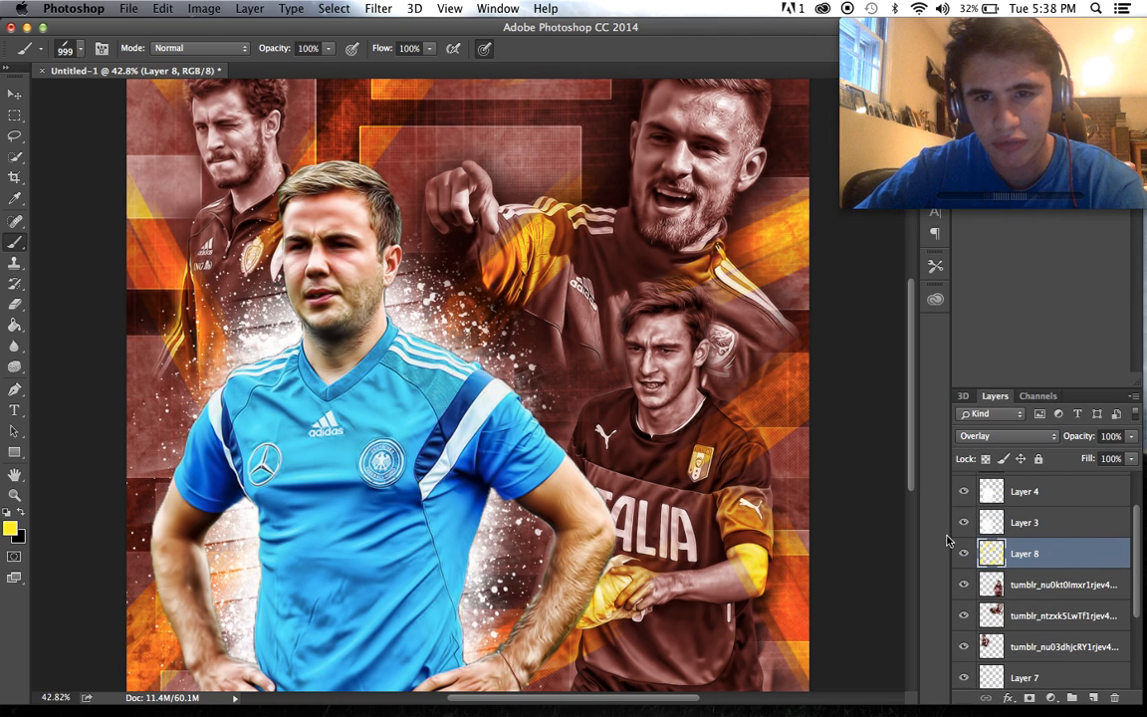
pyautogui.scroll(-3, 543, 476)
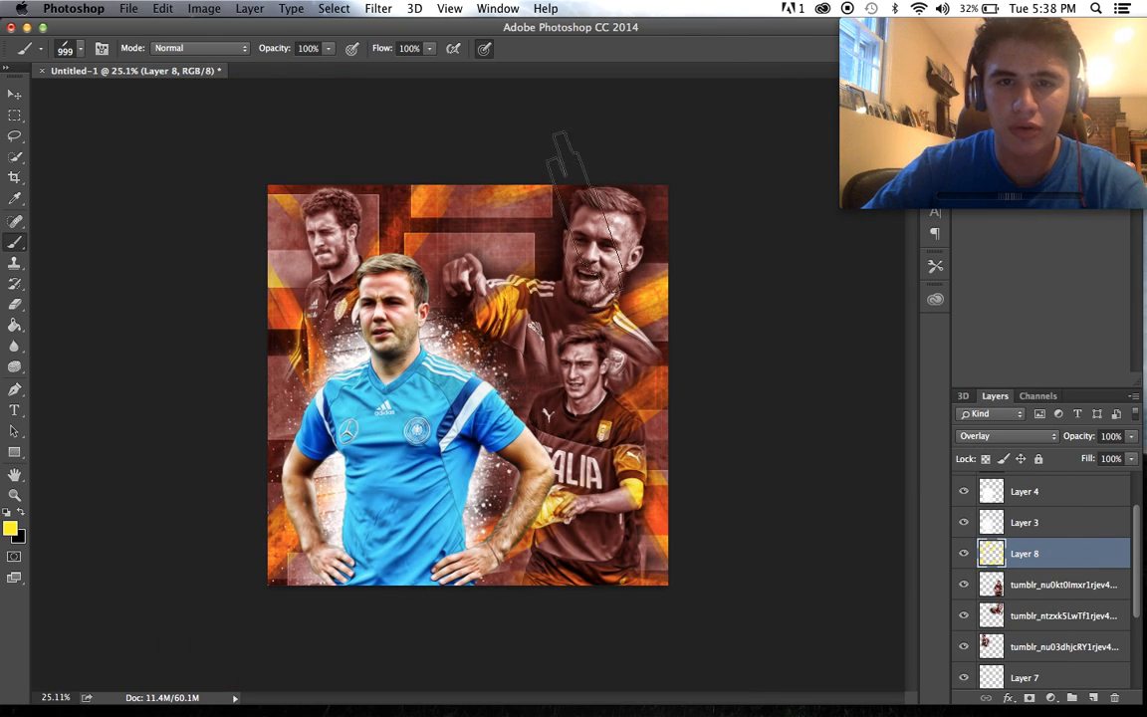
pyautogui.scroll(1, 734, 376)
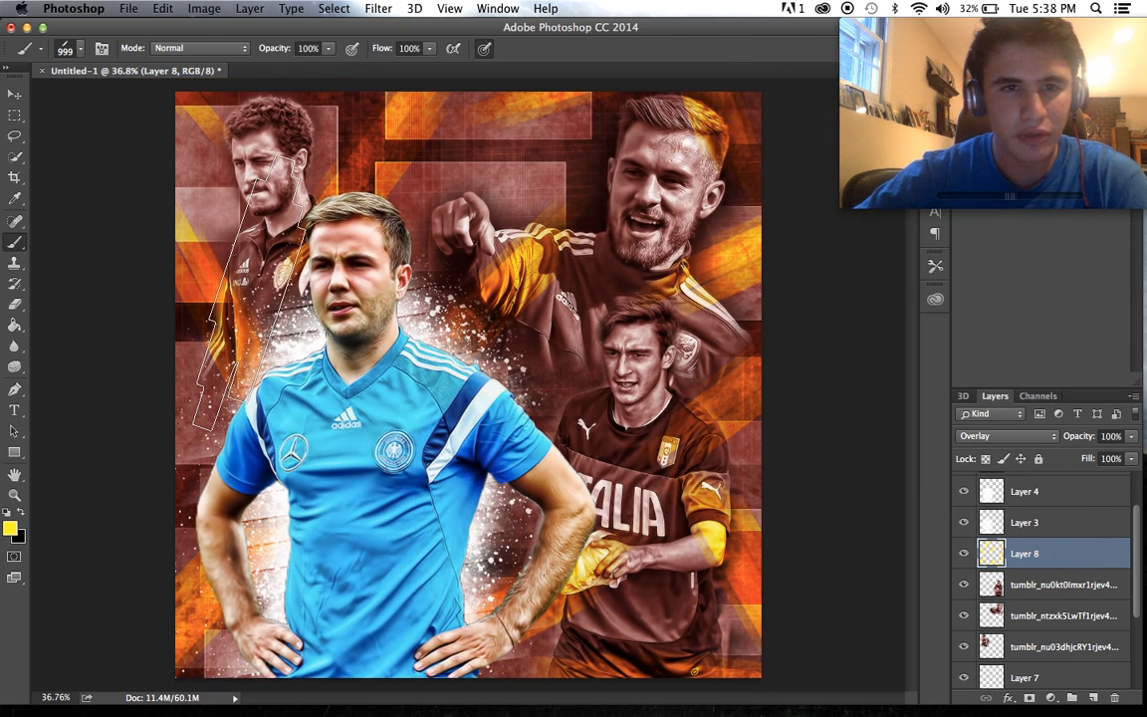
pyautogui.scroll(-1, 200, 299)
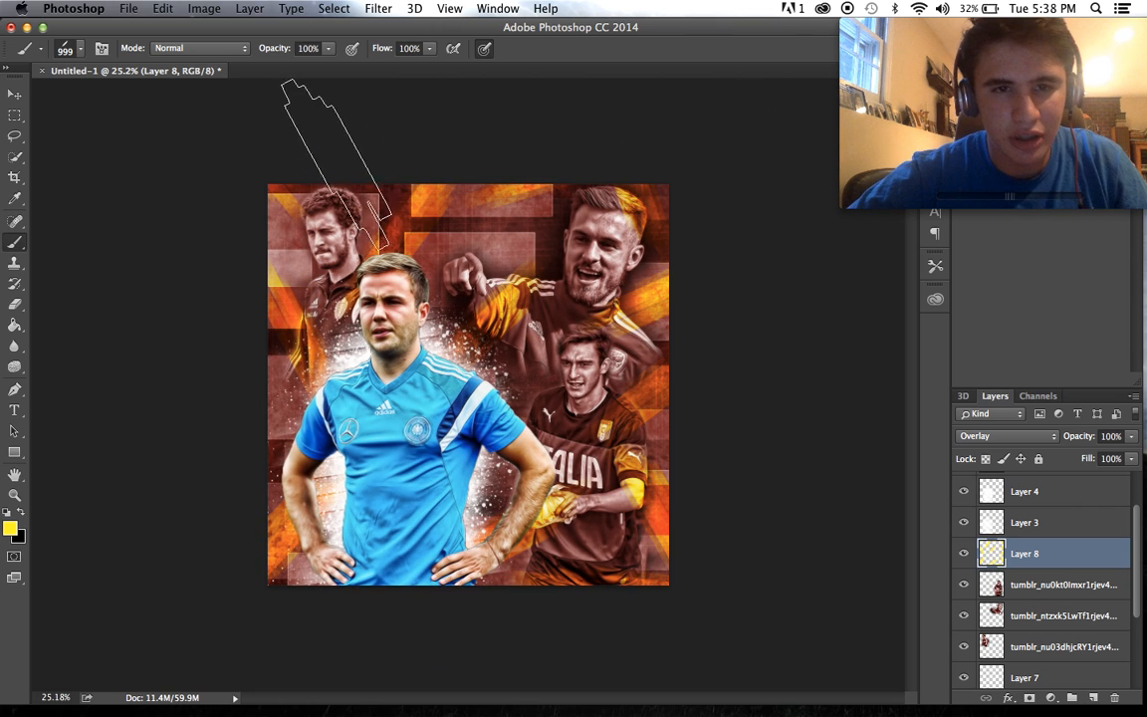
pyautogui.scroll(1, 582, 289)
pyautogui.scroll(-1, 583, 289)
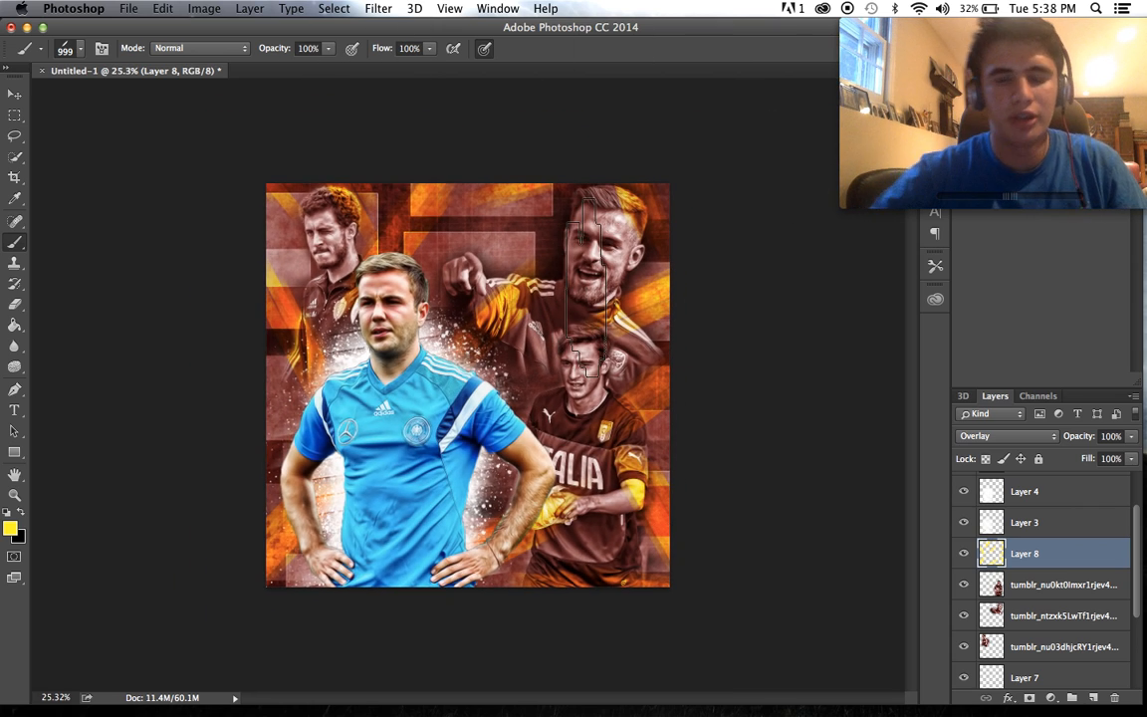
pyautogui.scroll(1, 588, 289)
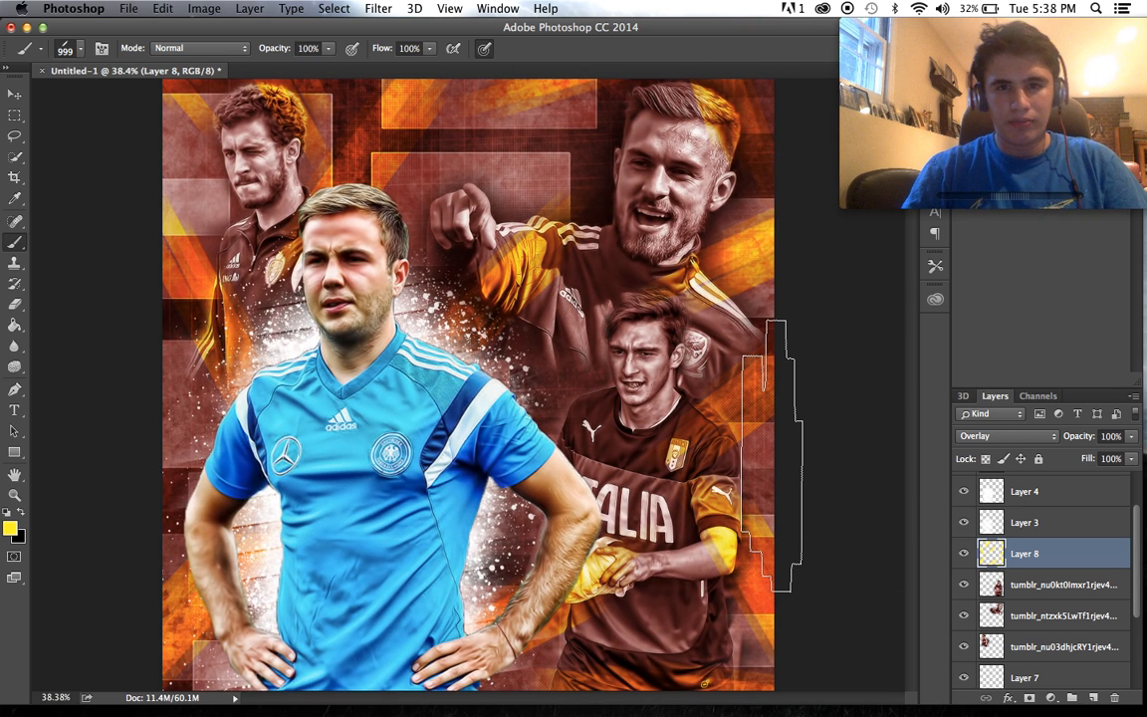
pyautogui.scroll(-1, 772, 456)
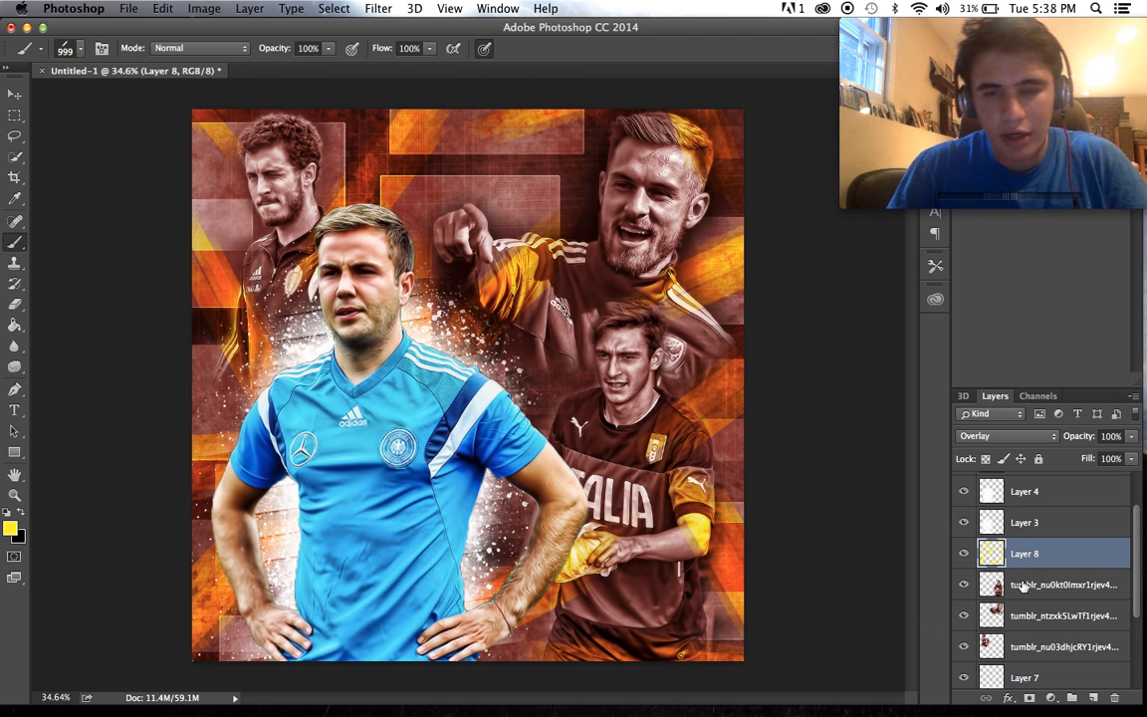
pyautogui.scroll(-3, 1061, 640)
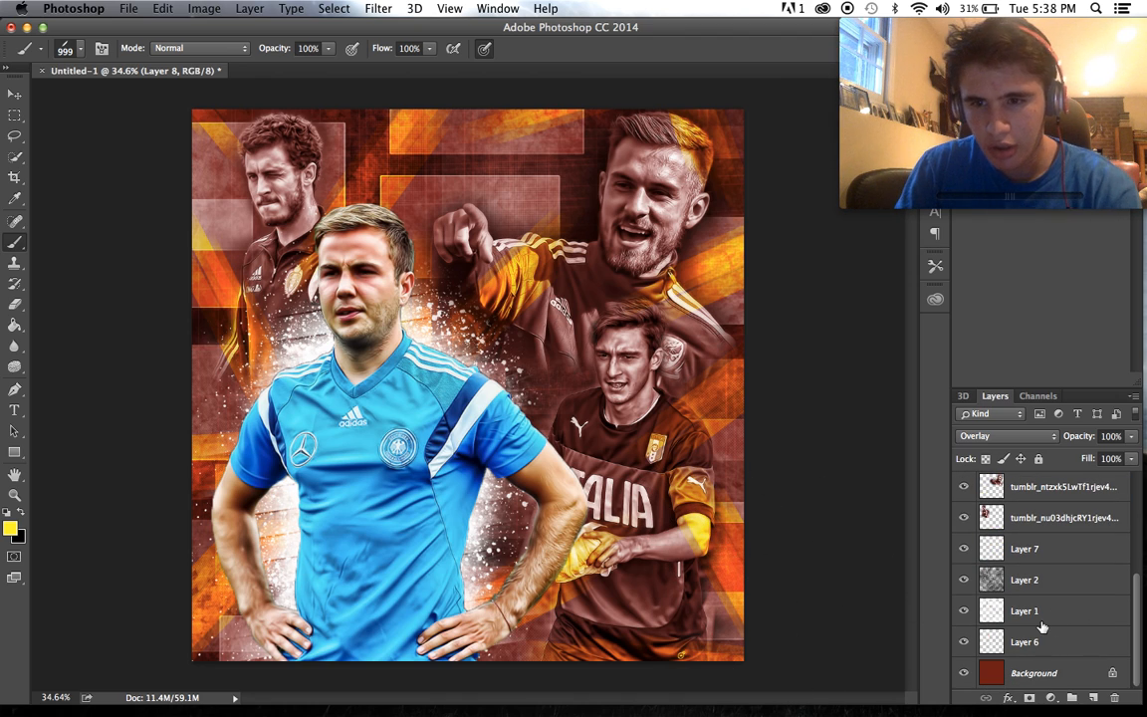
# - Add a new layer directly above Layer 2 and set the painting colour to white
pyautogui.click(1035, 581)
pyautogui.click(1095, 698)
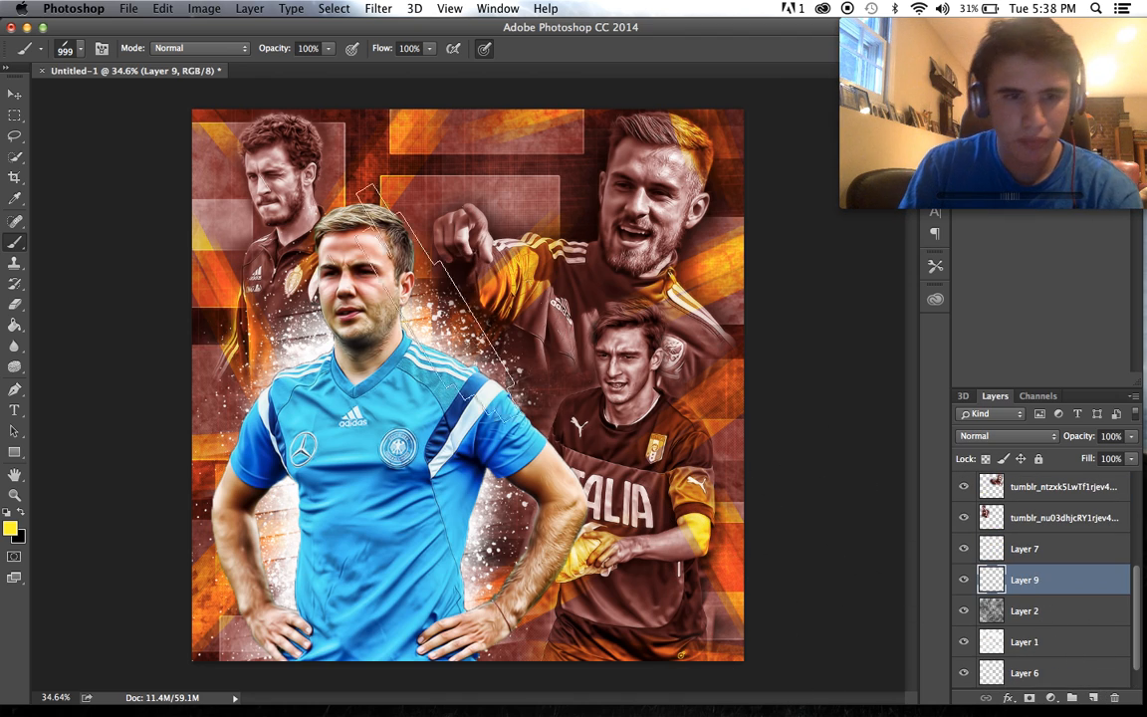
pyautogui.click(7, 512)
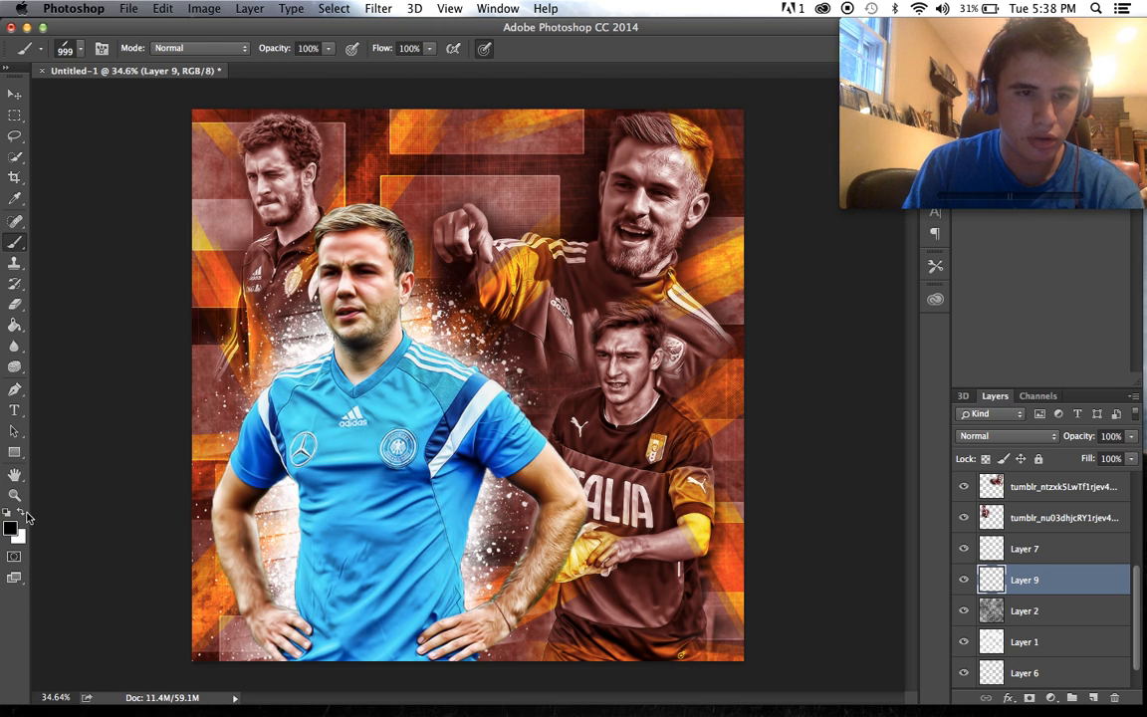
# - Choose the star outline brush tip and set its size to 364 px
pyautogui.rightClick(660, 296)
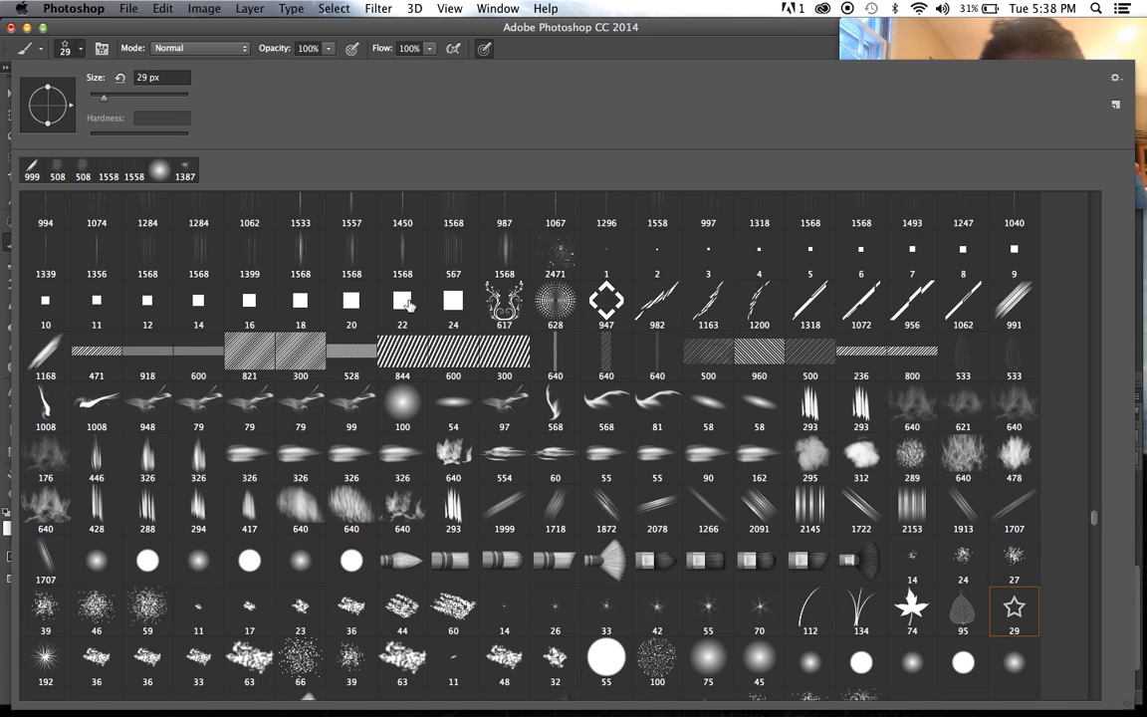
pyautogui.click(249, 8)
pyautogui.press('Escape')
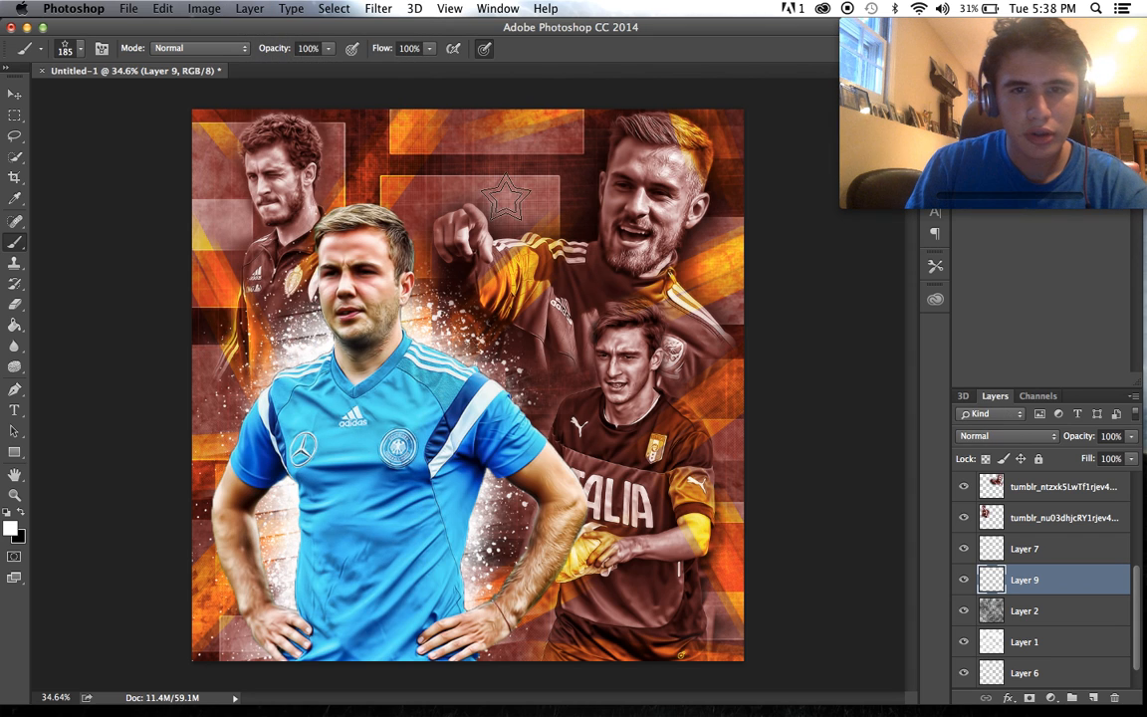
pyautogui.click(1010, 95)
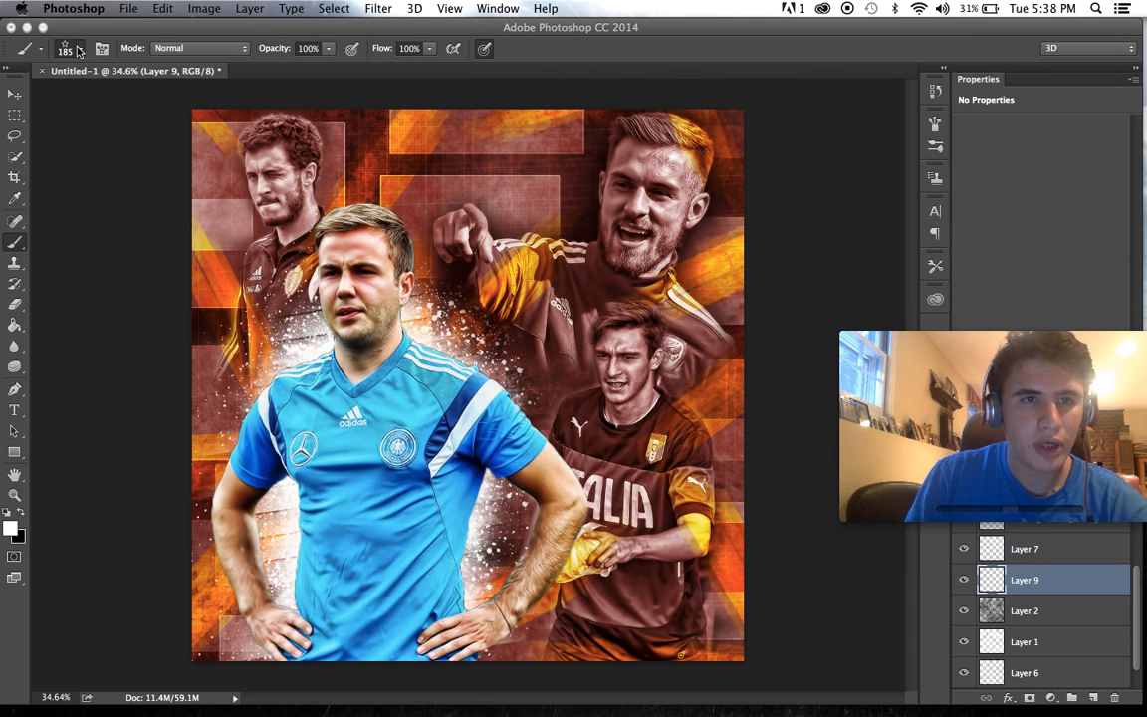
pyautogui.click(79, 51)
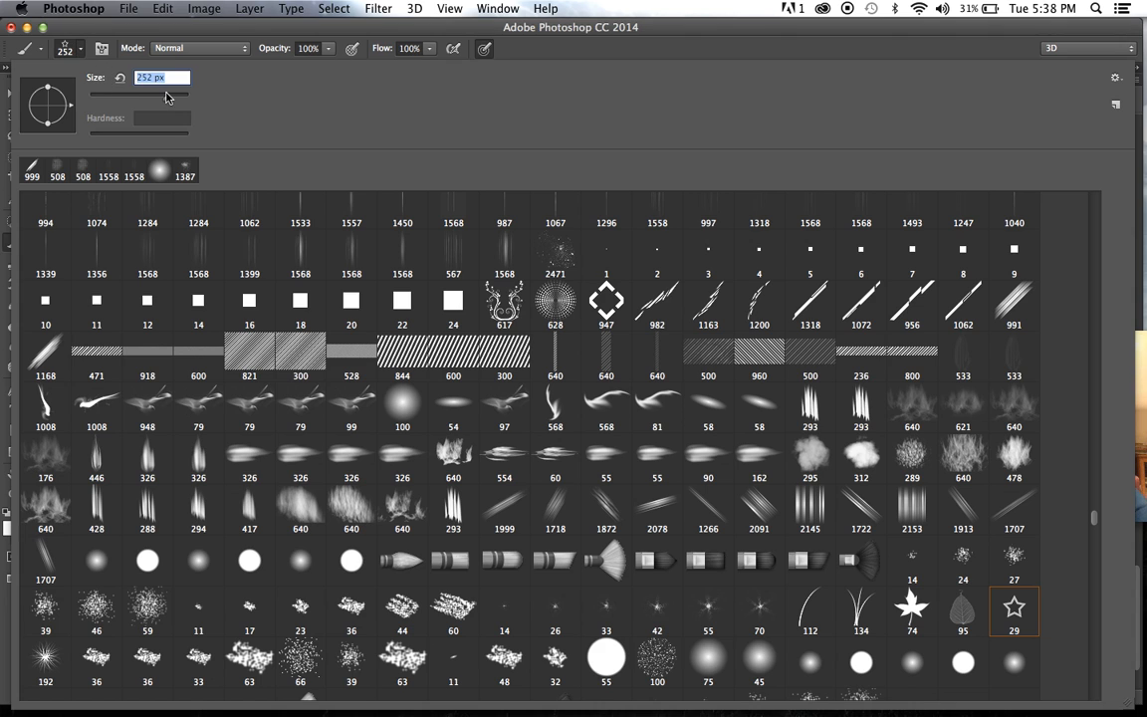
pyautogui.click(227, 56)
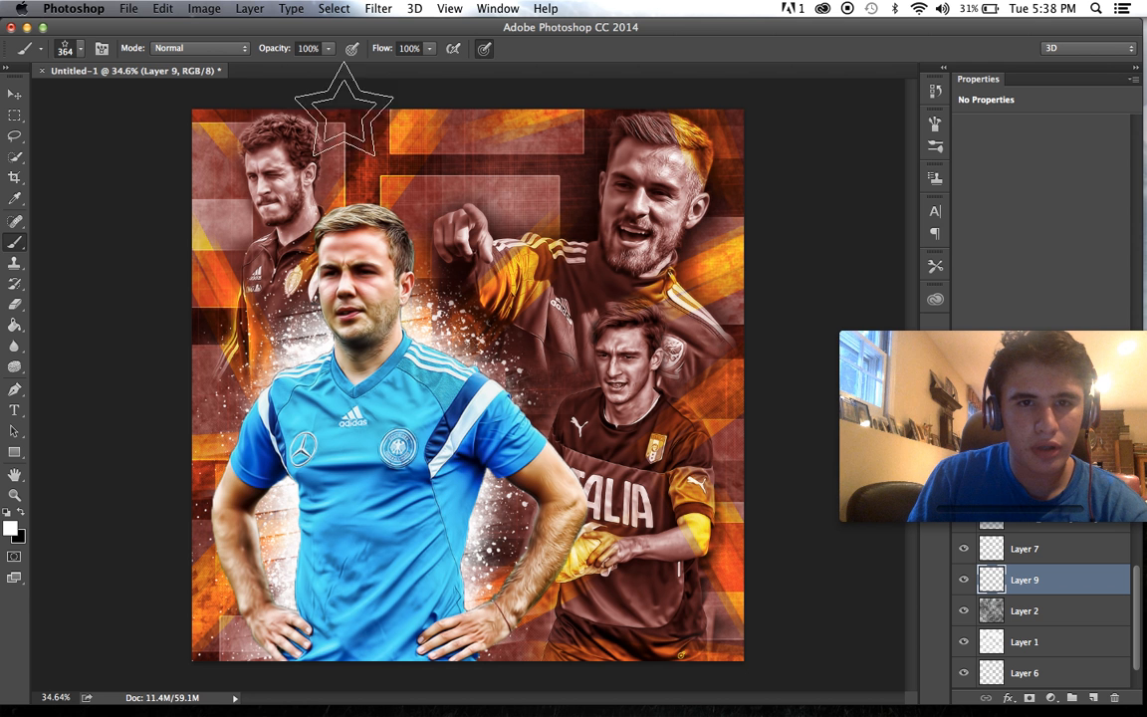
# - Use Shape Dynamics with size jitter and 100% angle jitter to stamp rotated white stars across the background on Layer 9
pyautogui.click(935, 124)
pyautogui.moveTo(735, 150)
pyautogui.mouseDown()
pyautogui.moveTo(847, 151)
pyautogui.moveTo(834, 151)
pyautogui.mouseUp()
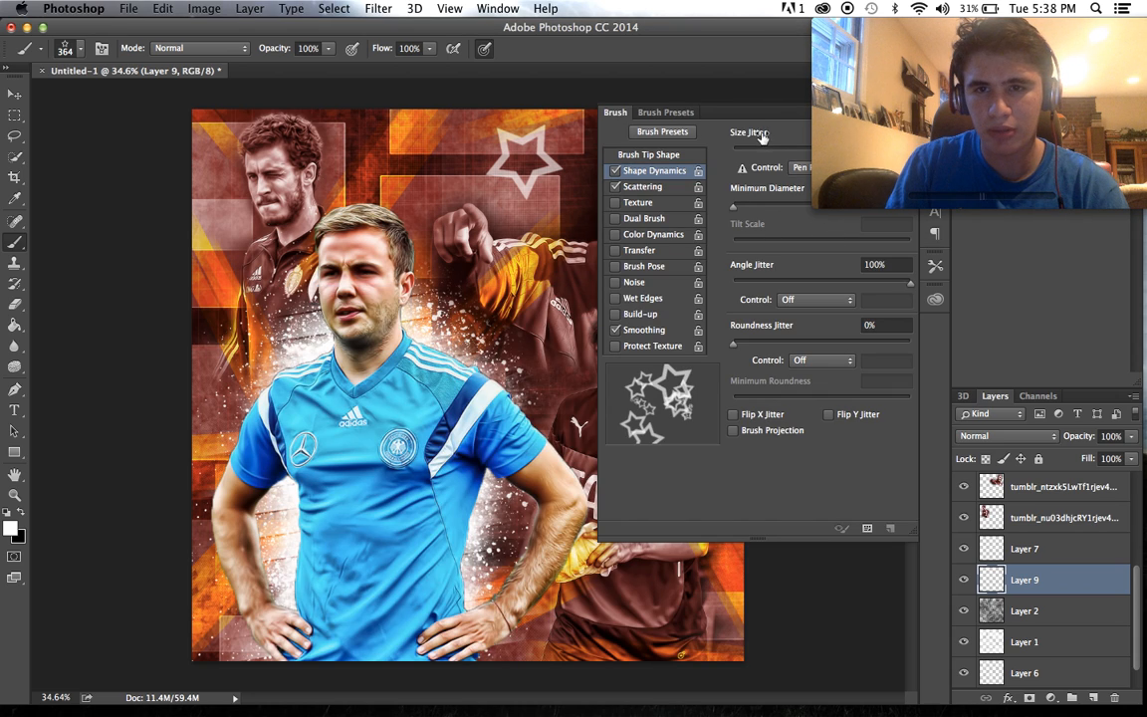
pyautogui.click(890, 112)
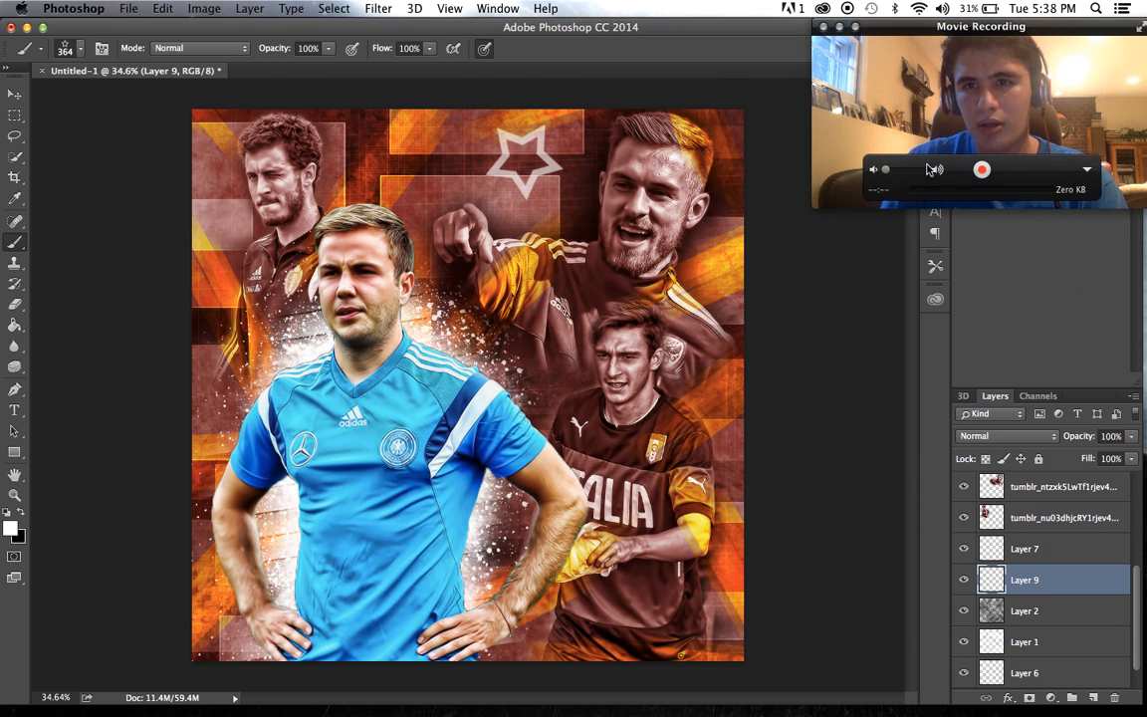
pyautogui.moveTo(927, 169); pyautogui.dragTo(925, 73)
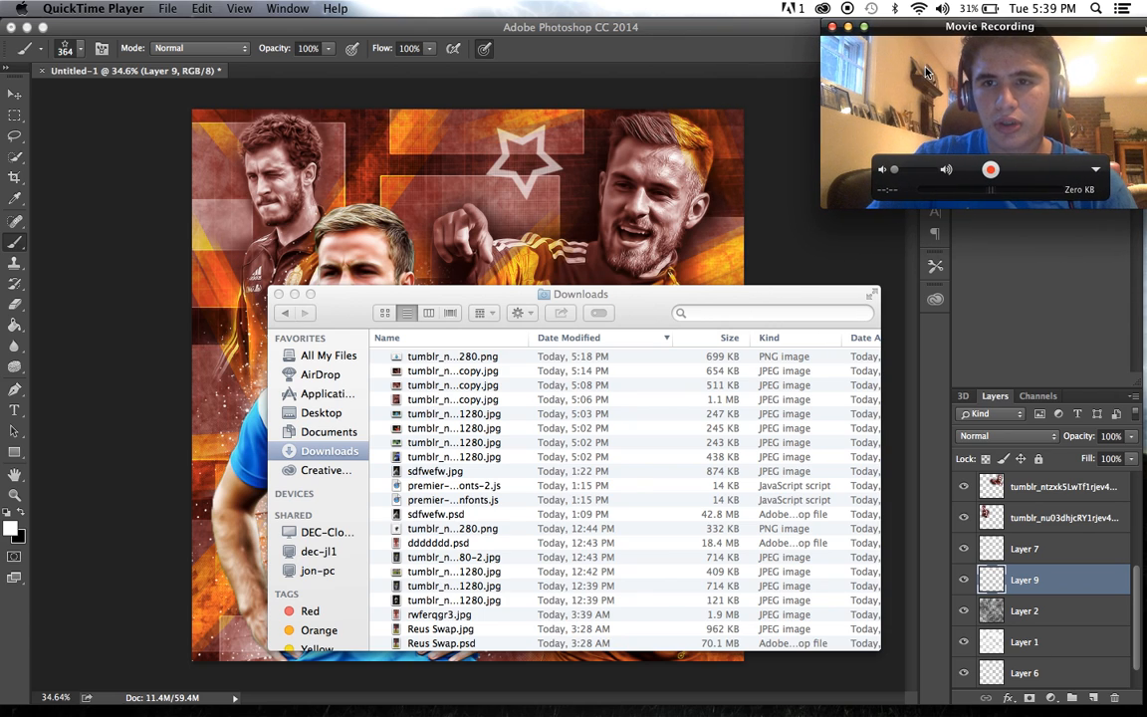
pyautogui.click(1049, 302)
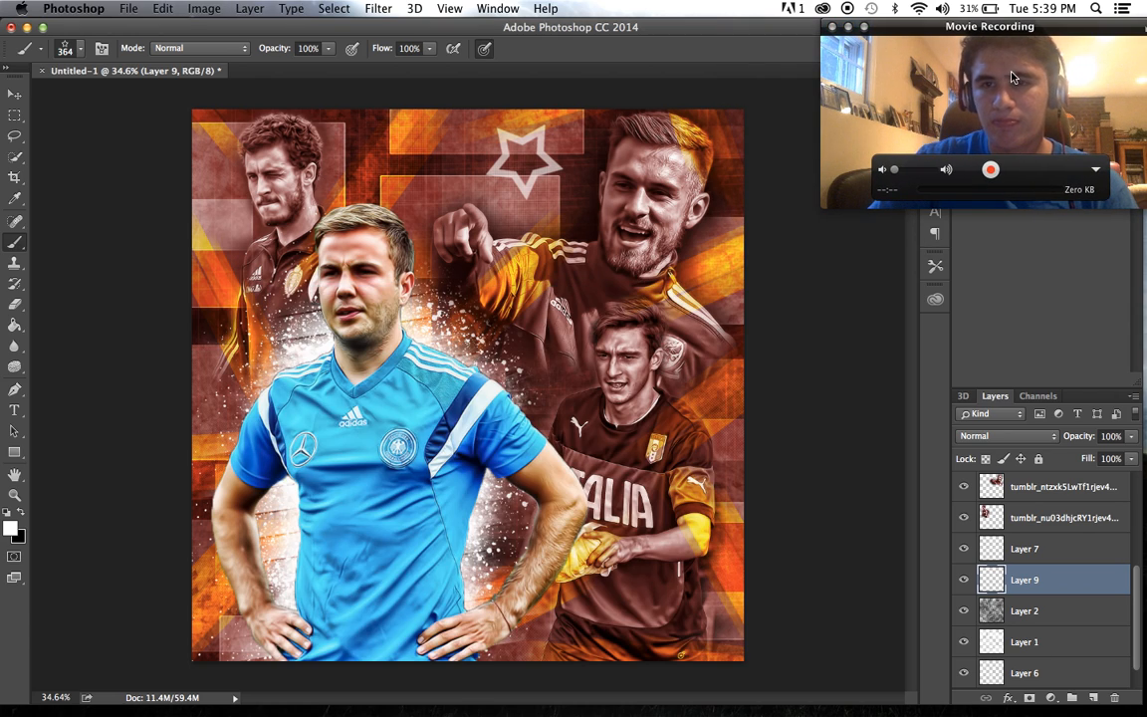
pyautogui.click(386, 160)
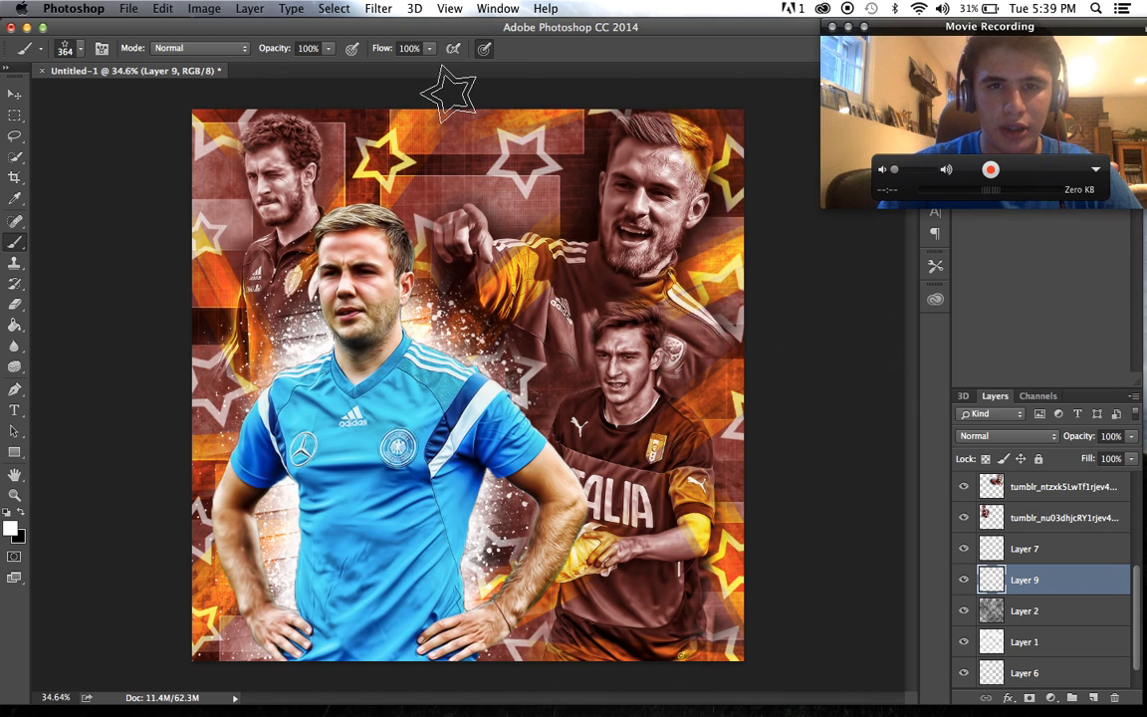
# - Try Soft Light on the star layer, Layer 9, and set its blend mode to Overlay
pyautogui.press('super+plus')
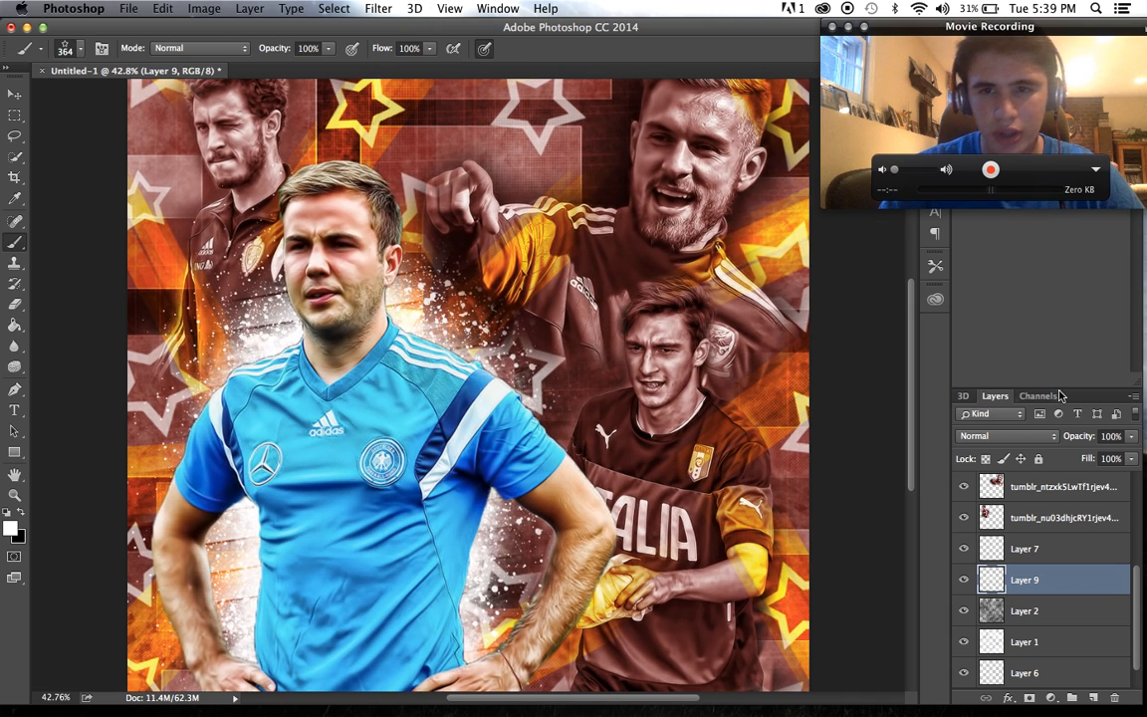
pyautogui.click(1031, 444)
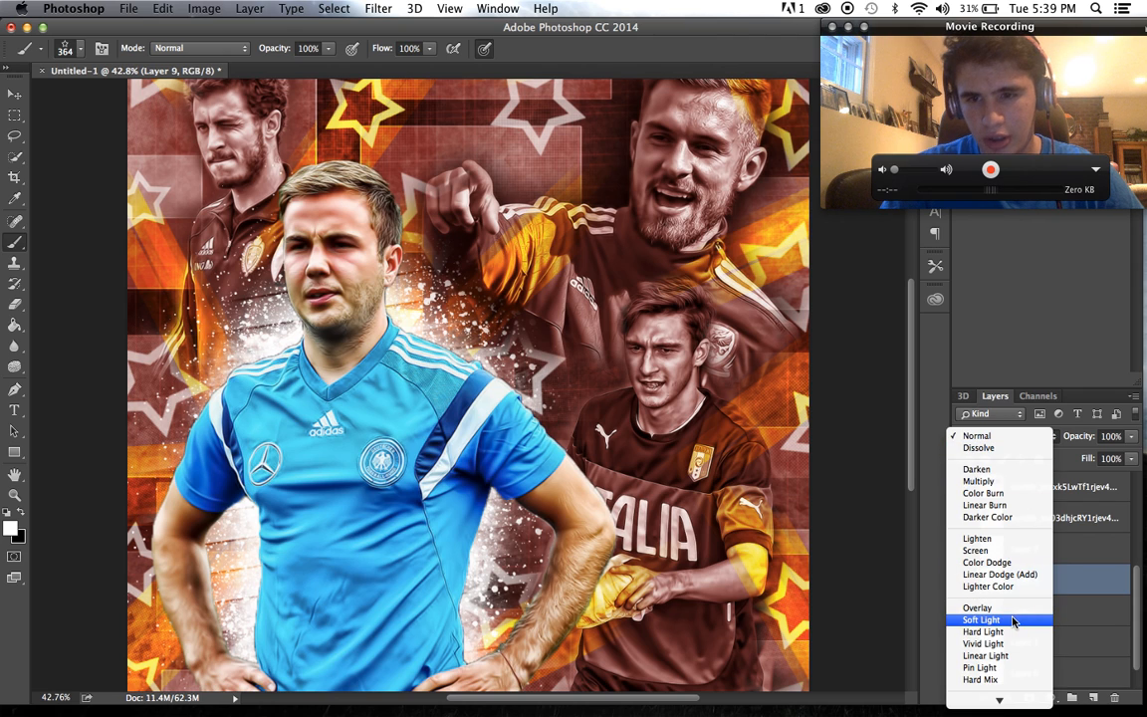
pyautogui.click(1014, 620)
pyautogui.press('super+minus')
pyautogui.click(980, 436)
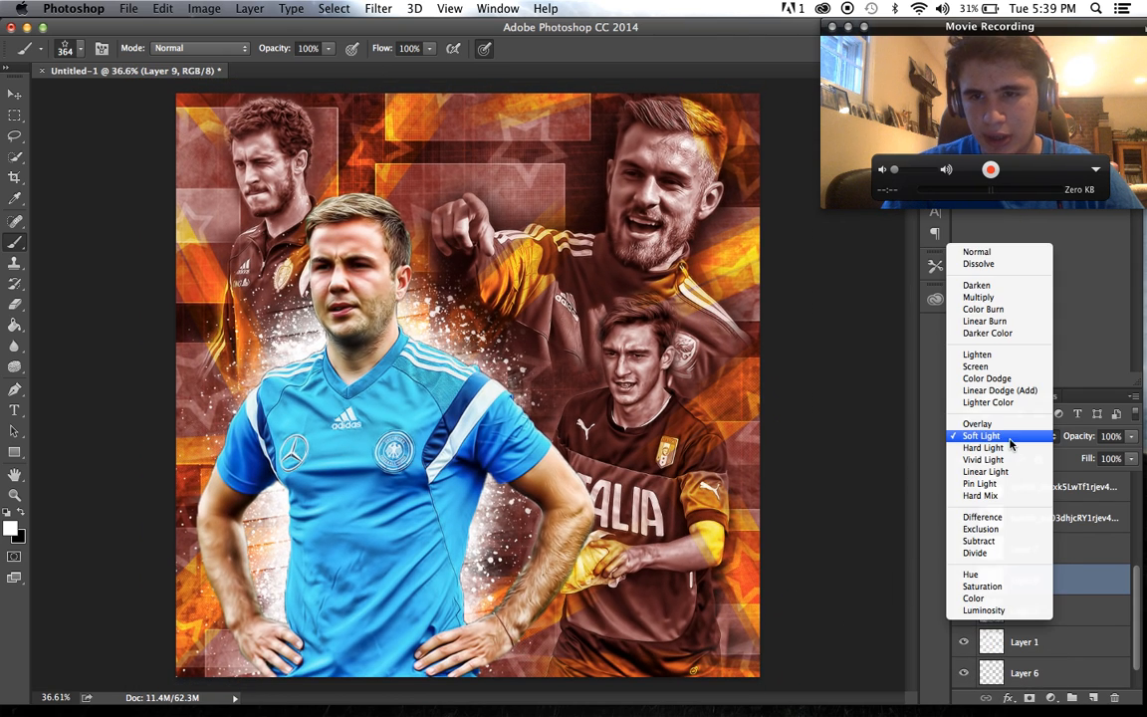
pyautogui.click(1000, 426)
pyautogui.press('super+plus')
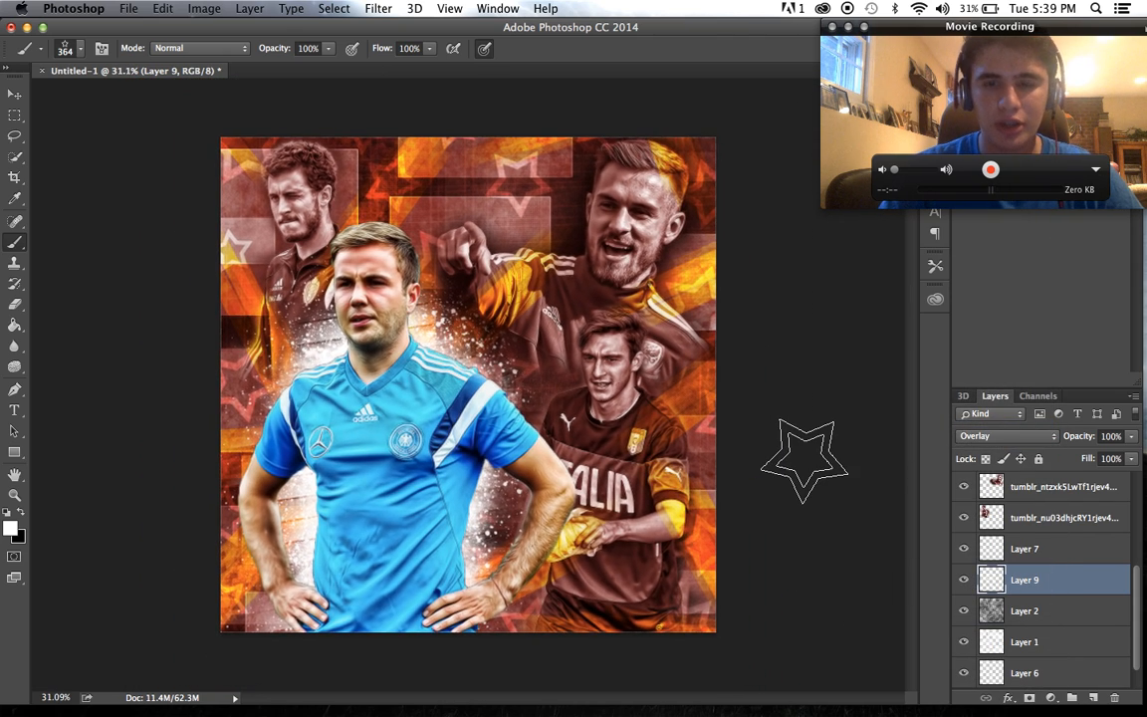
pyautogui.scroll(-2, 804, 460)
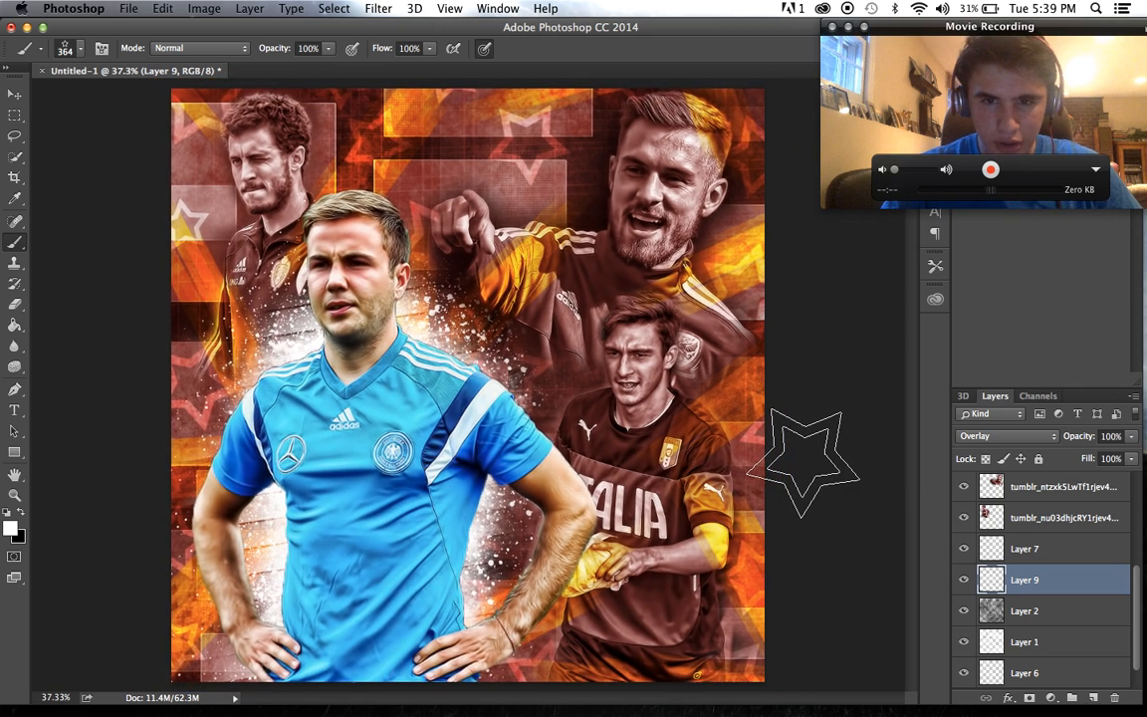
pyautogui.scroll(-2, 804, 460)
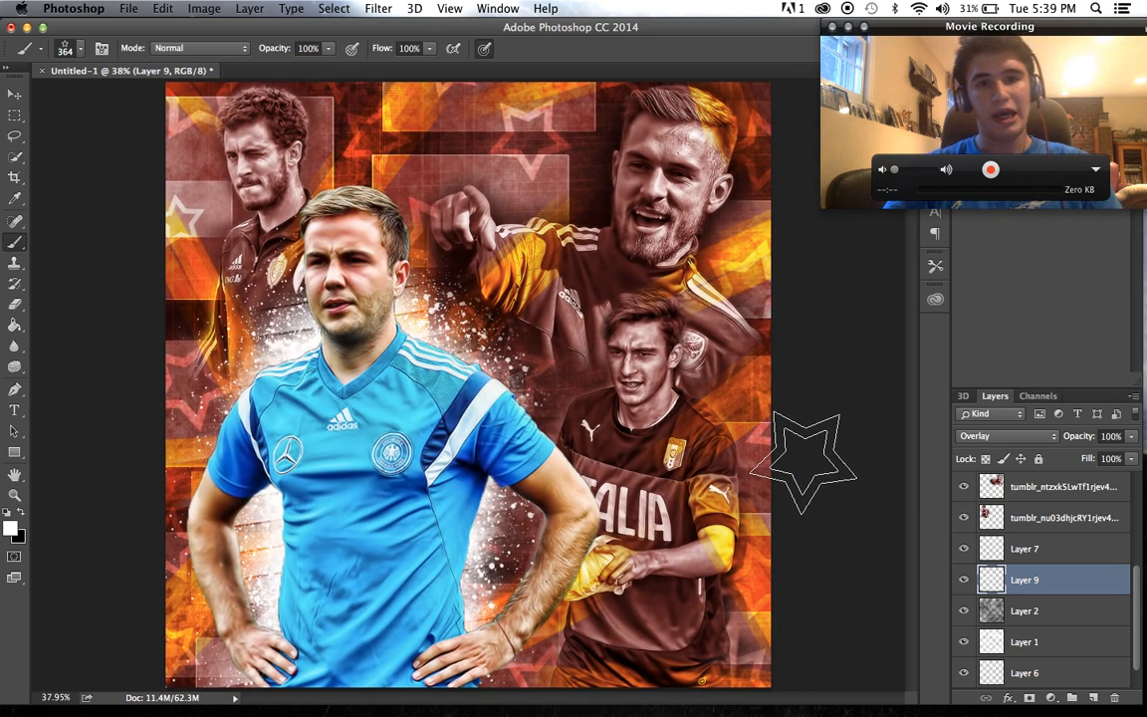
pyautogui.scroll(-2, 824, 524)
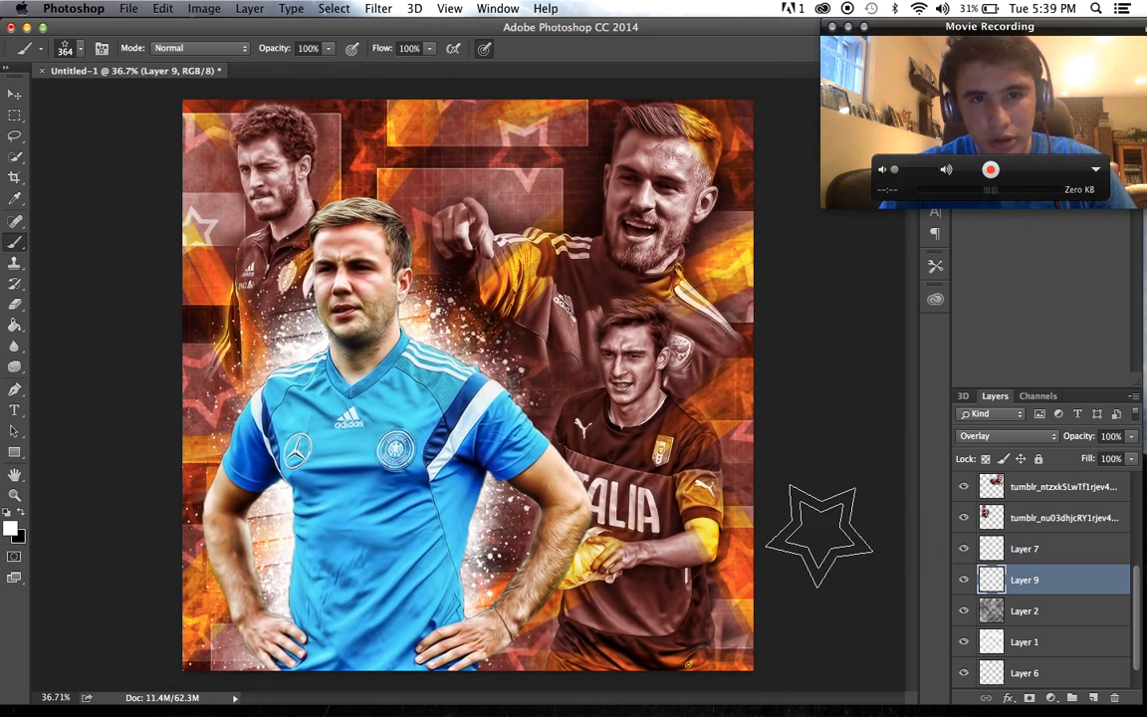
# - Add a new layer above Layer 8 and fill it with solid black
pyautogui.scroll(1, 1055, 535)
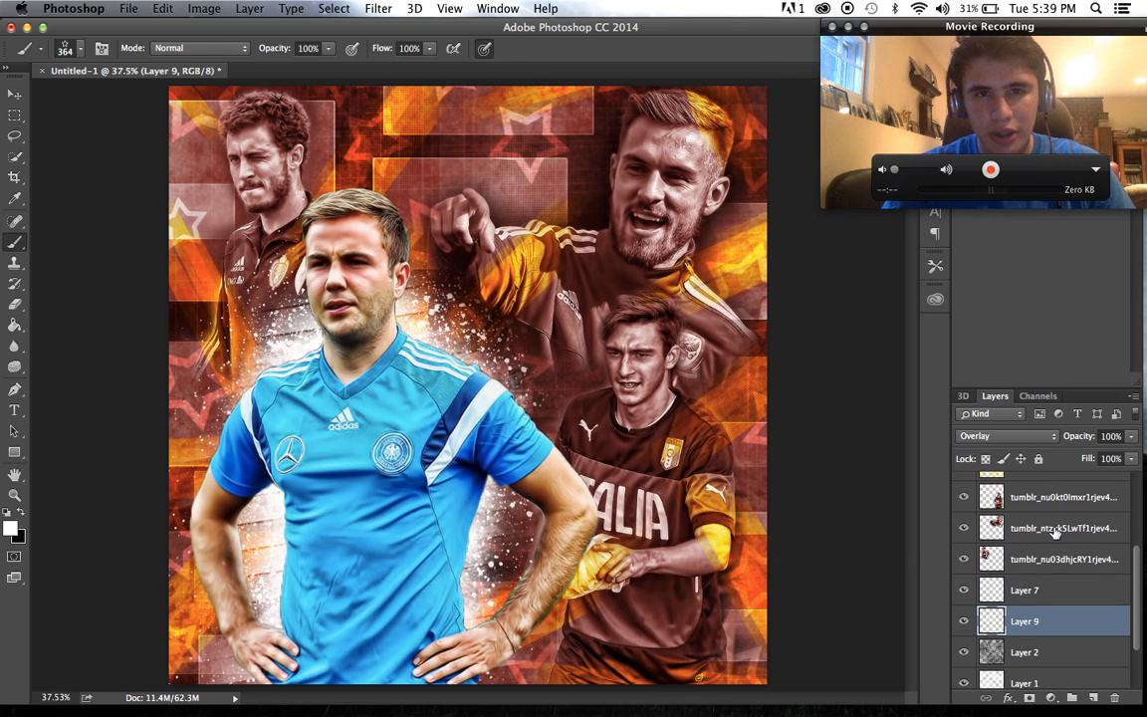
pyautogui.scroll(-2, 1058, 587)
pyautogui.scroll(3, 1009, 635)
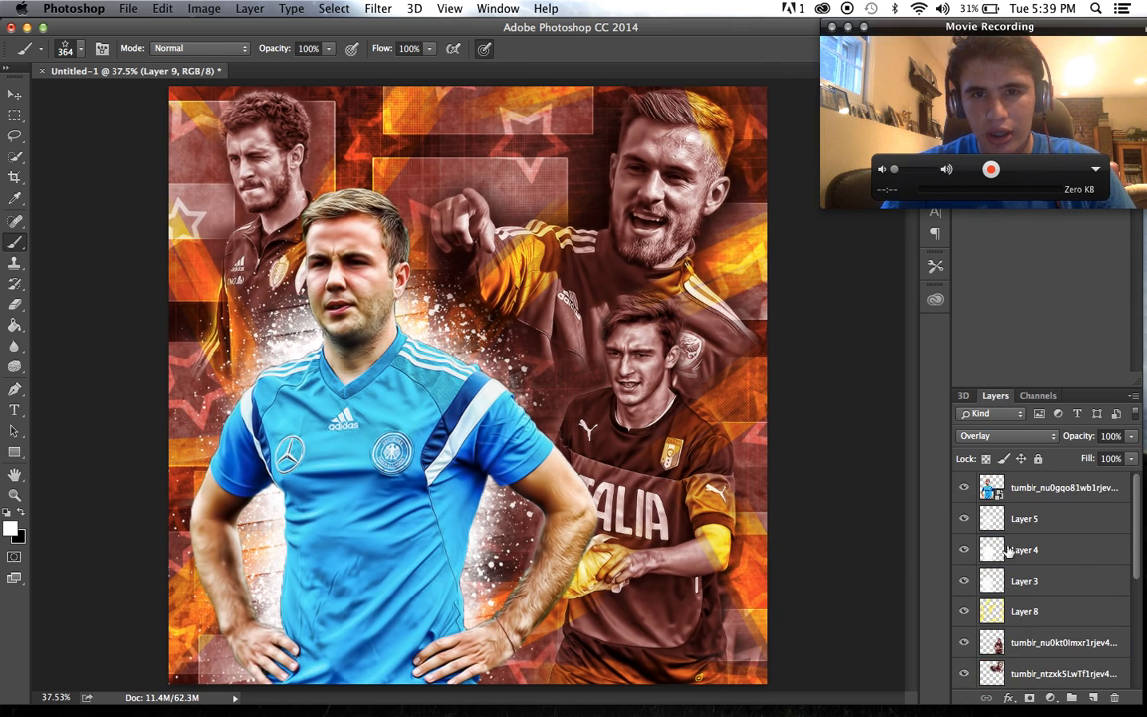
pyautogui.click(1015, 488)
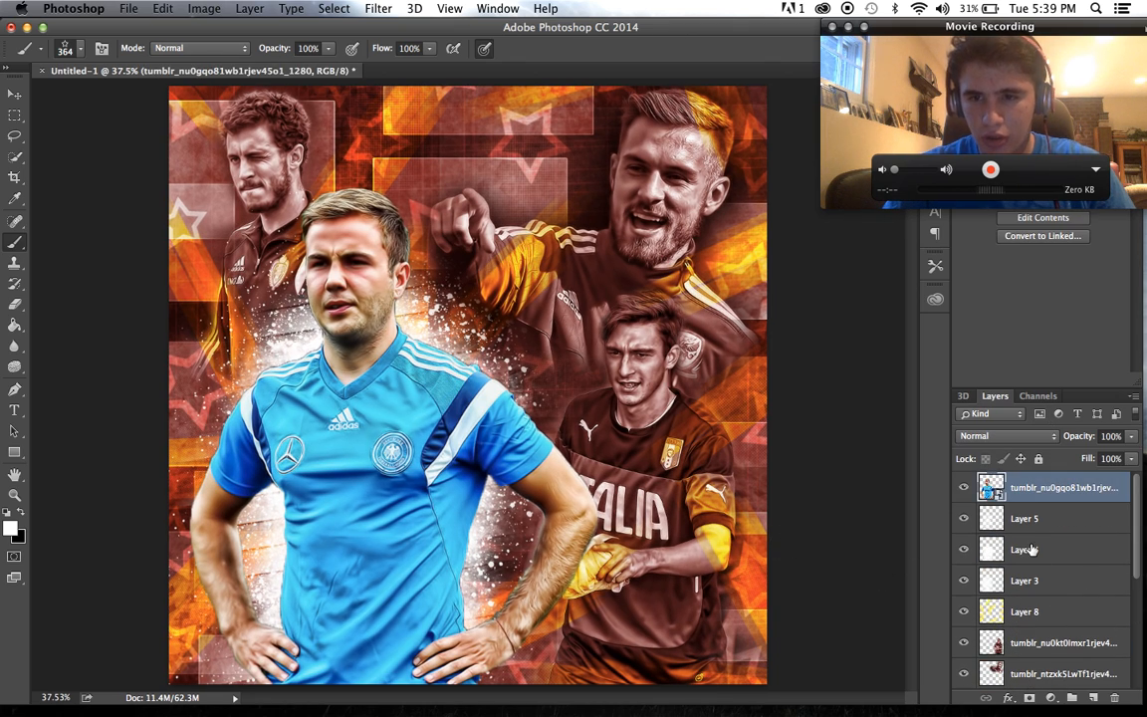
pyautogui.click(1008, 606)
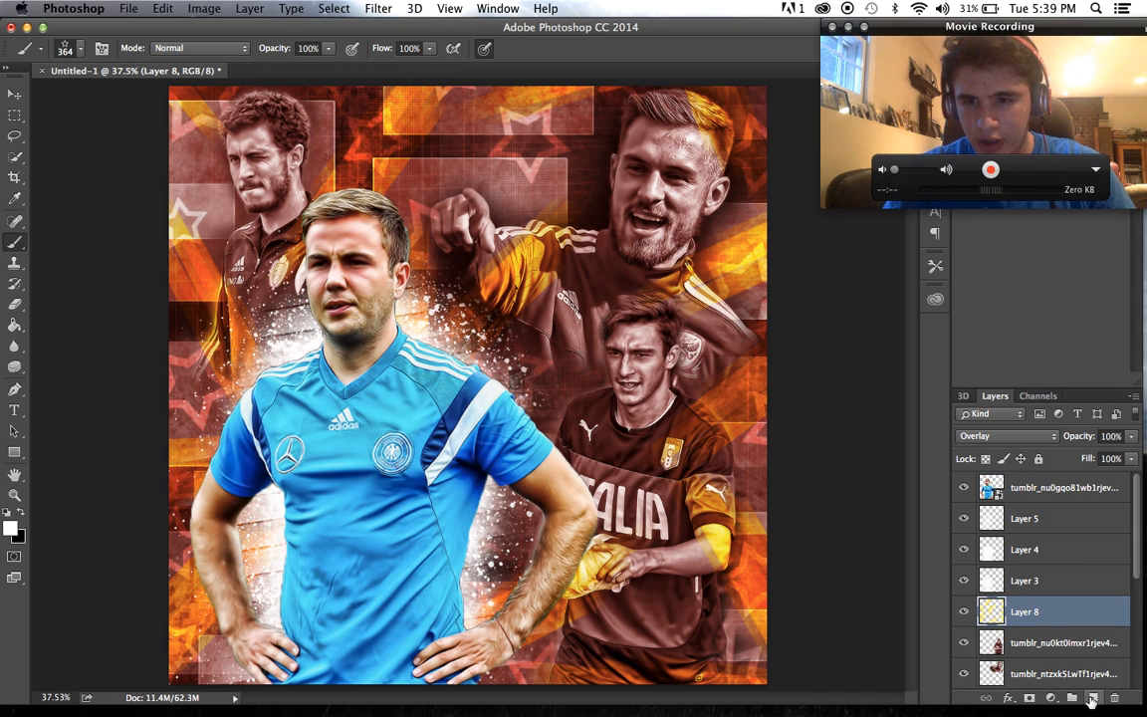
pyautogui.click(1091, 699)
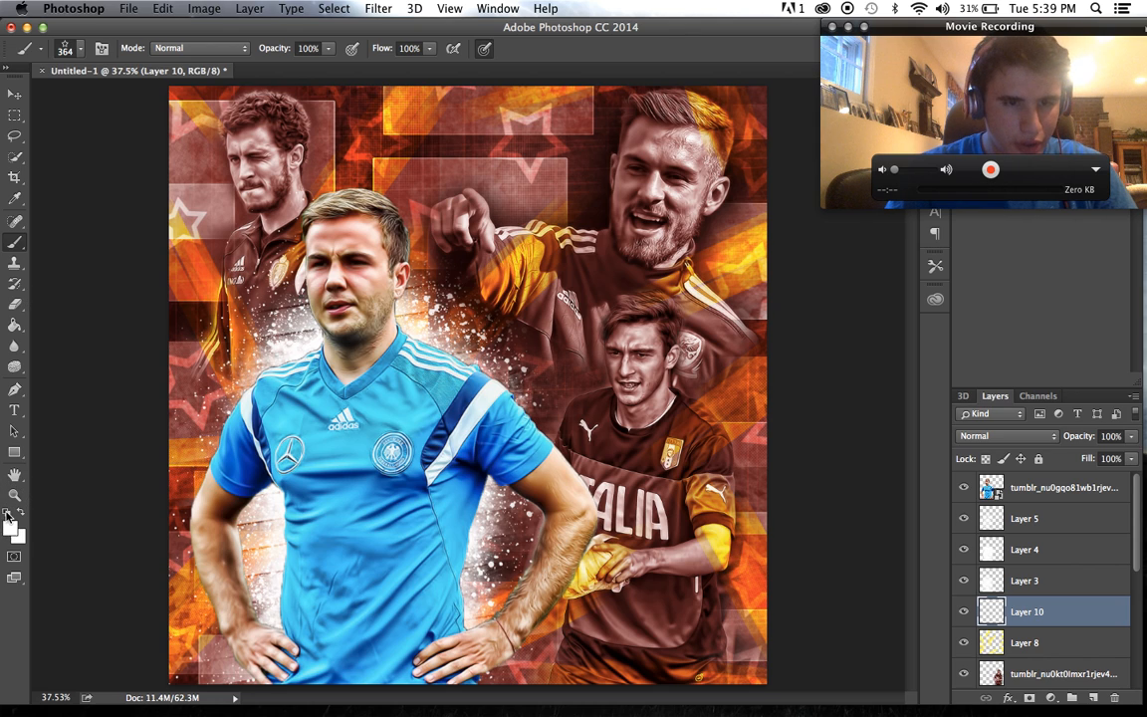
pyautogui.click(10, 325)
pyautogui.click(356, 311)
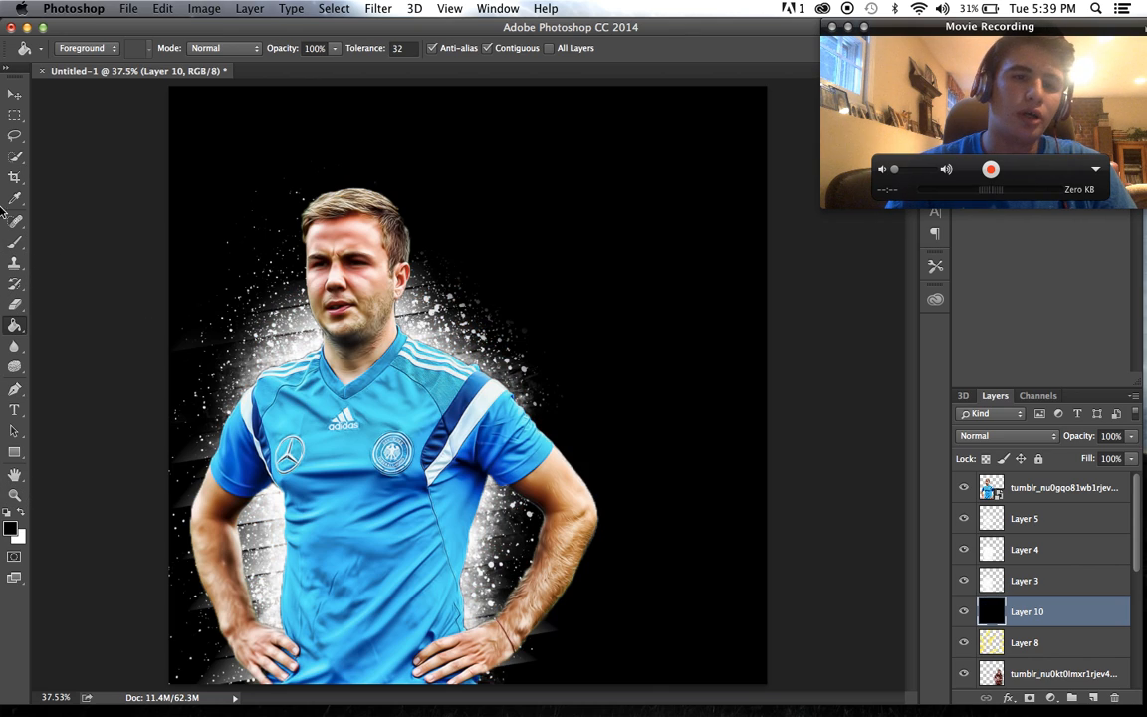
# - Erase the middle of the black Layer 10 with a soft round 2000 px eraser at 0% hardness to form a dark vignette
pyautogui.click(14, 304)
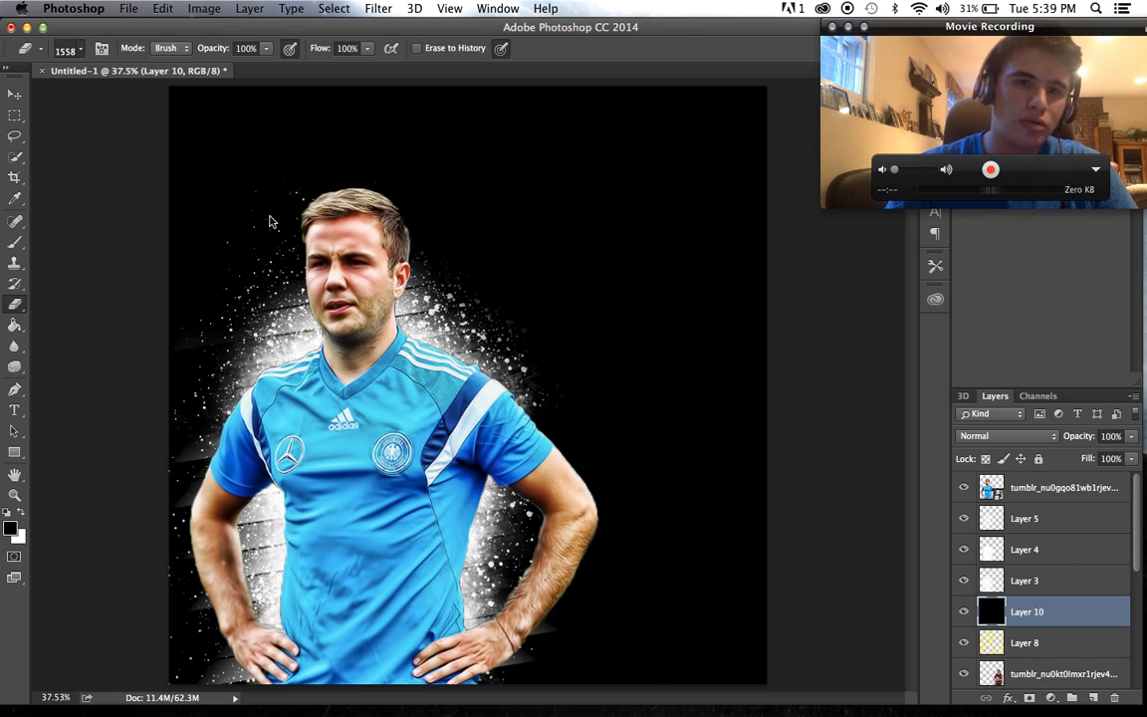
pyautogui.click(80, 49)
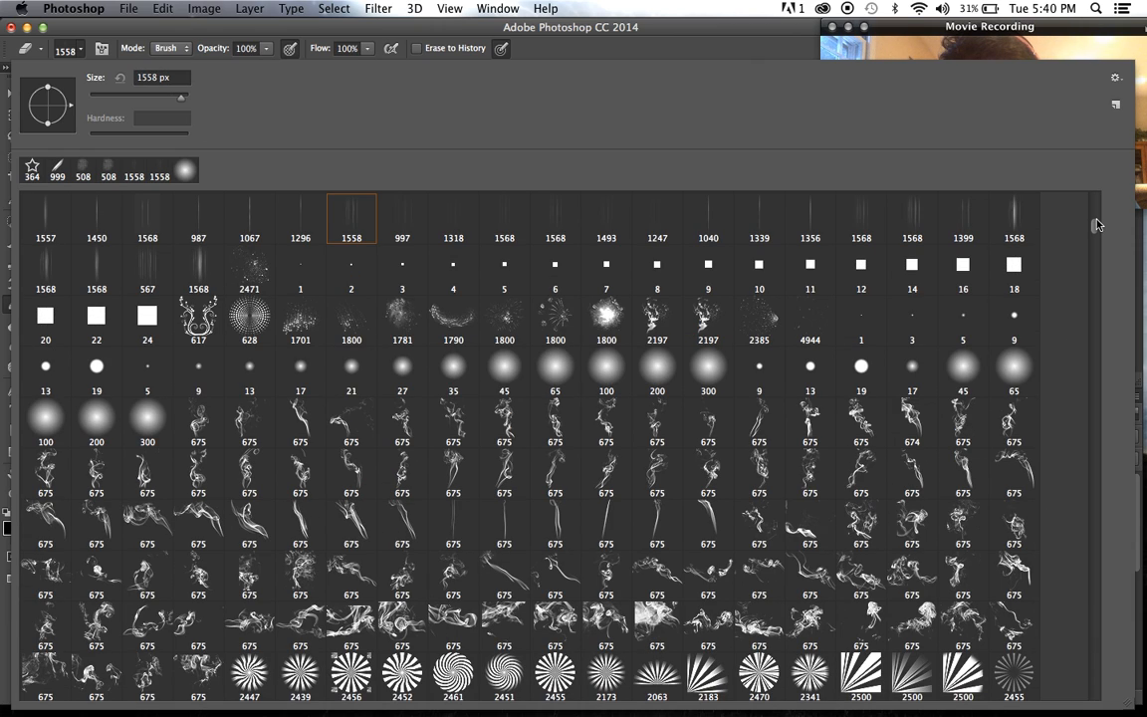
pyautogui.moveTo(1095, 225); pyautogui.dragTo(1087, 74)
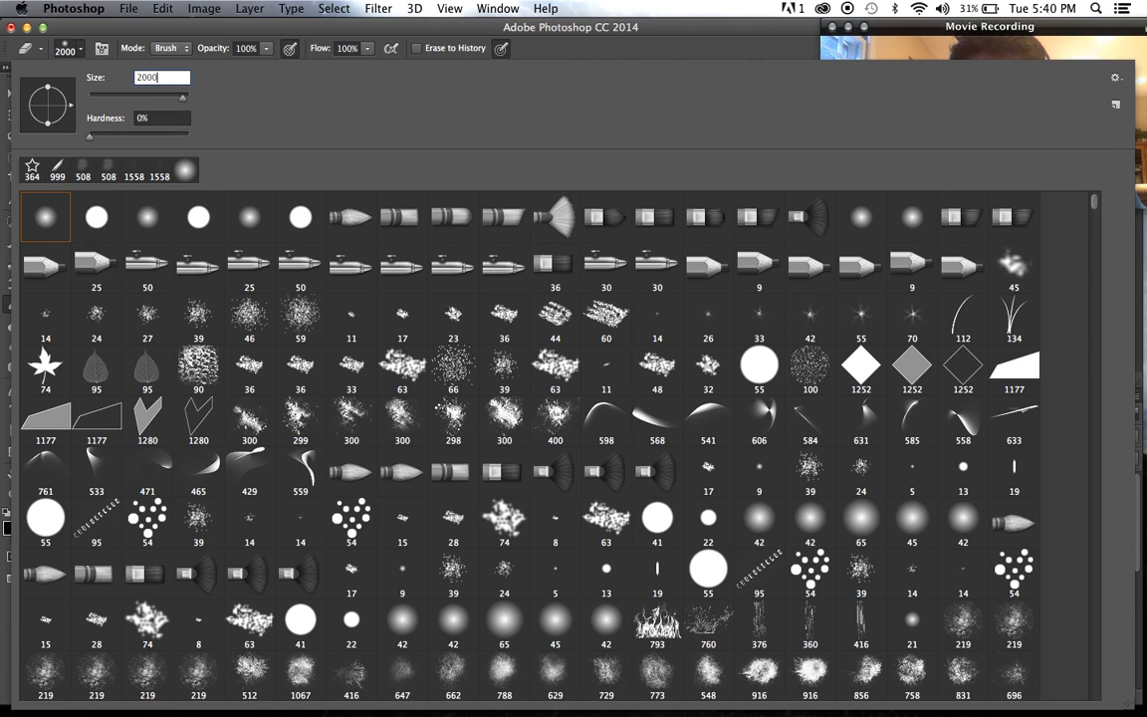
pyautogui.press('Return')
pyautogui.moveTo(353, 438)
pyautogui.mouseDown()
pyautogui.moveTo(489, 361)
pyautogui.moveTo(537, 378)
pyautogui.moveTo(520, 338)
pyautogui.moveTo(382, 332)
pyautogui.moveTo(538, 370)
pyautogui.moveTo(522, 398)
pyautogui.mouseUp()
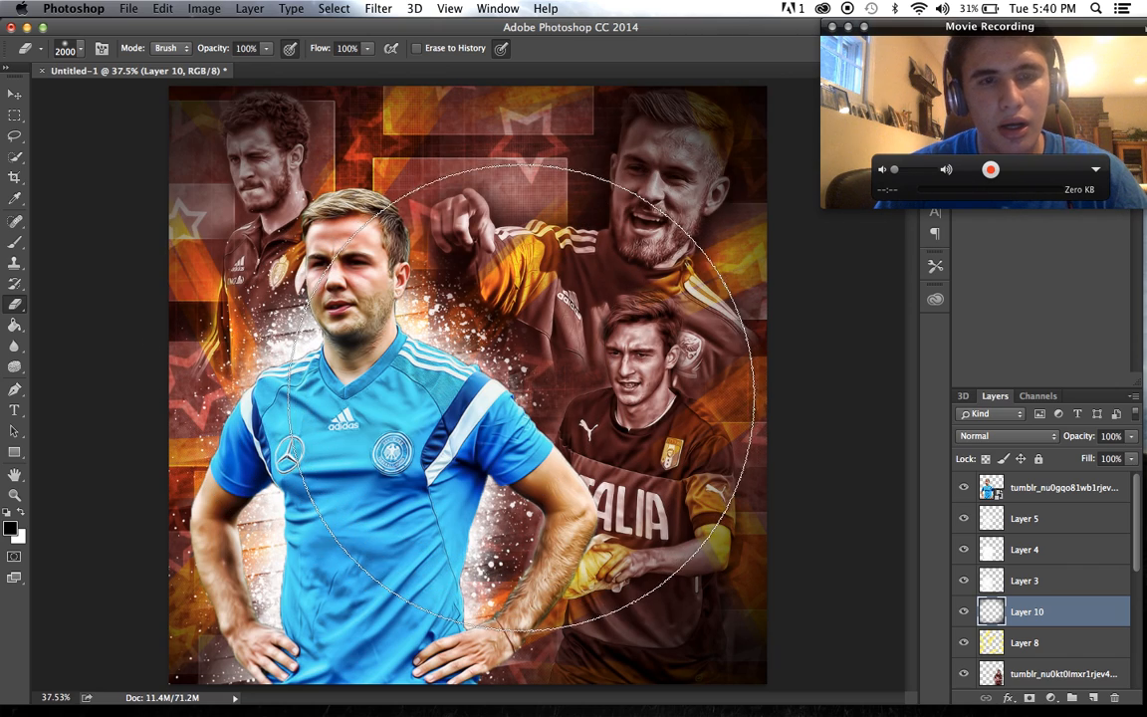
pyautogui.click(561, 412)
pyautogui.scroll(-3, 560, 413)
pyautogui.scroll(3, 560, 412)
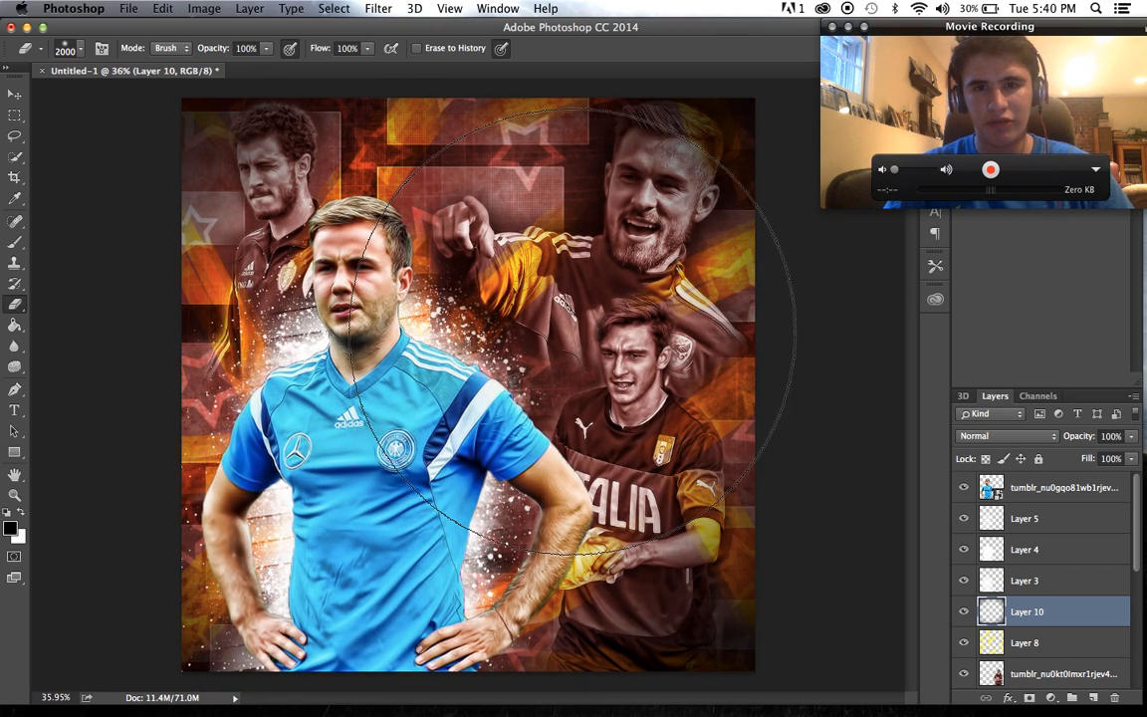
# - Raise the opacity of the Overlay texture layer, Layer 2, to 100%
pyautogui.scroll(-5, 1063, 578)
pyautogui.scroll(-1, 691, 521)
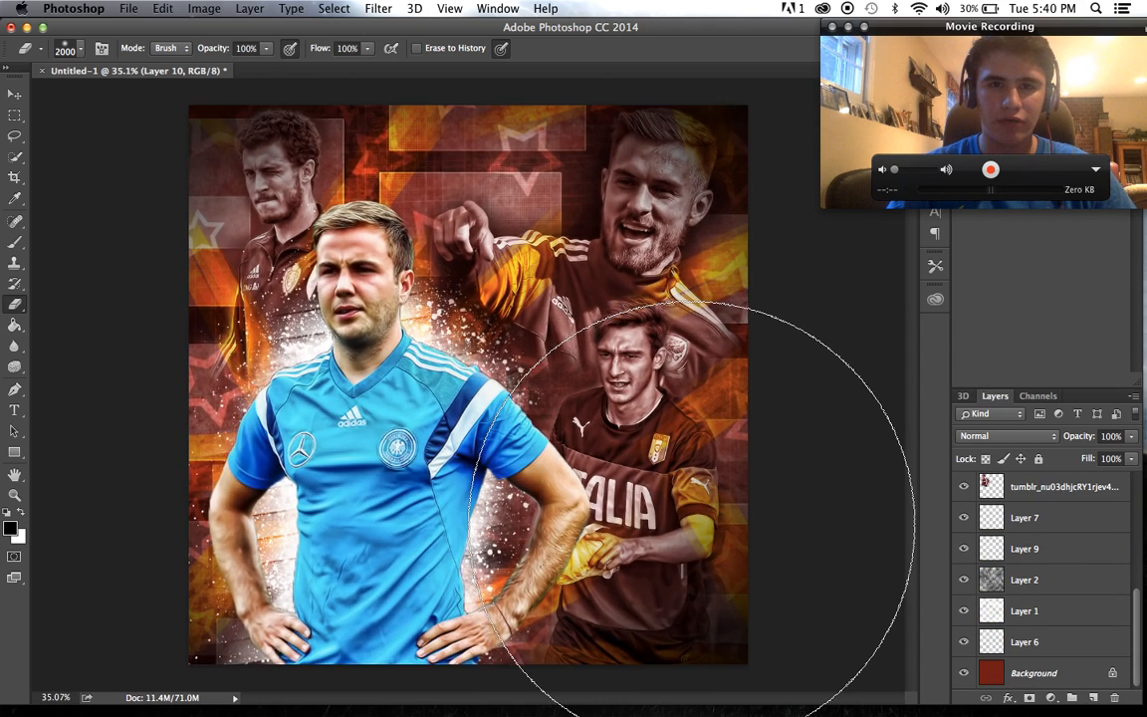
pyautogui.scroll(3, 691, 520)
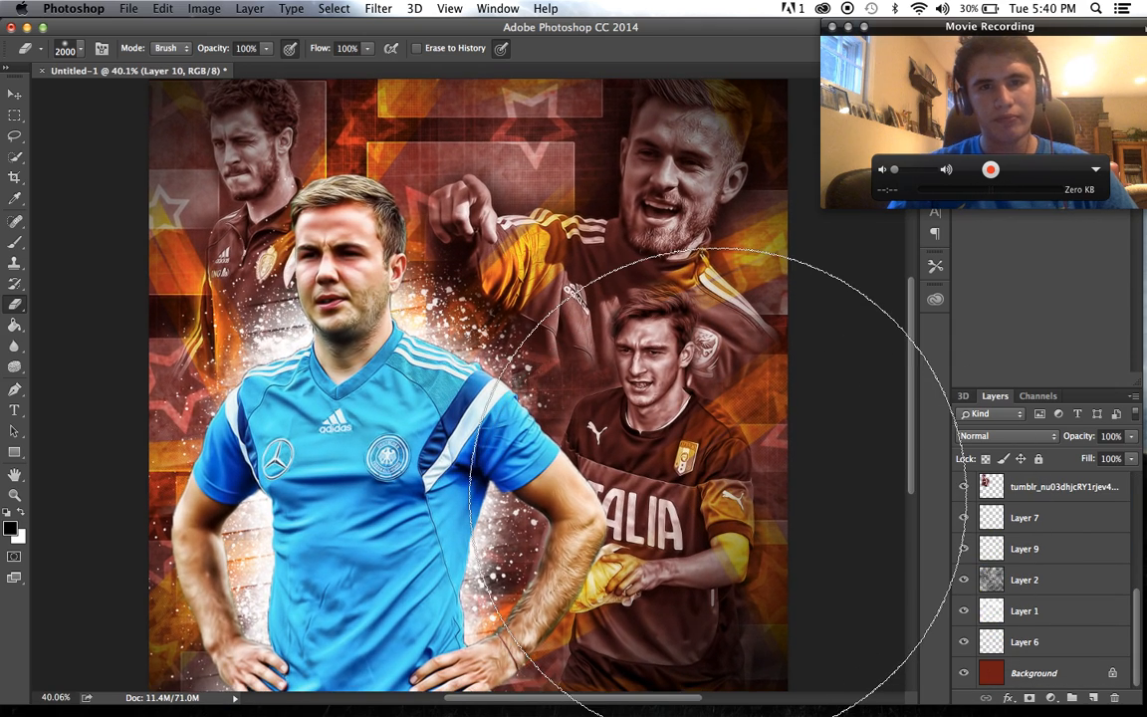
pyautogui.scroll(-3, 712, 493)
pyautogui.scroll(2, 717, 494)
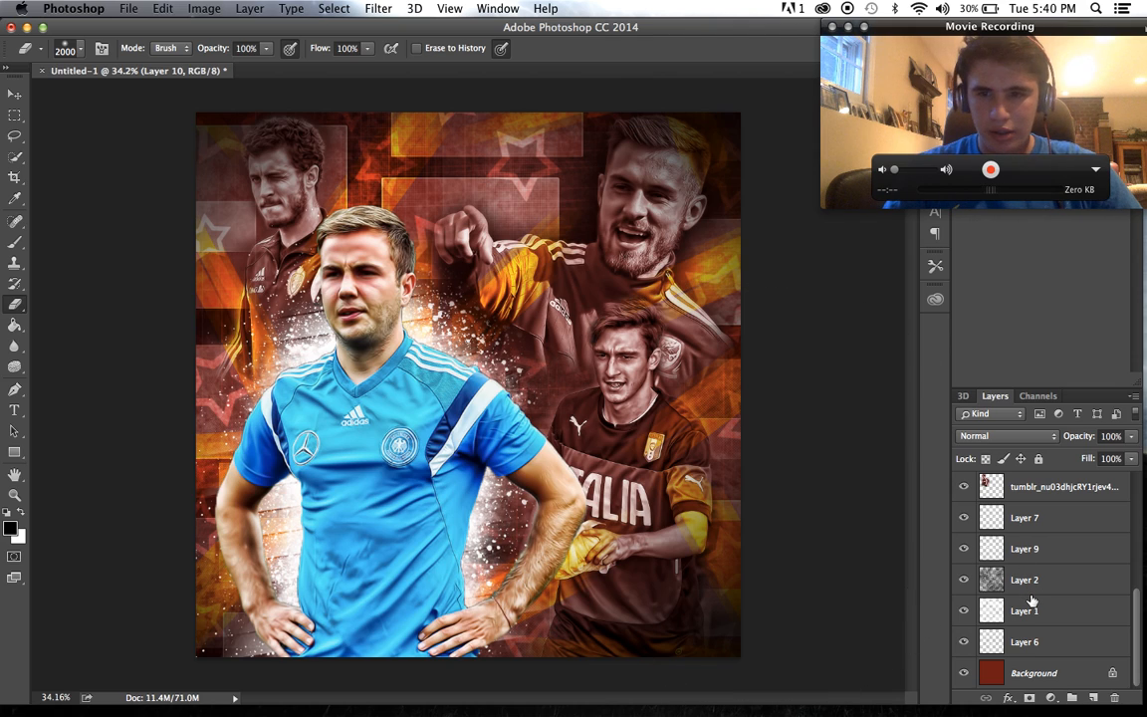
pyautogui.click(989, 612)
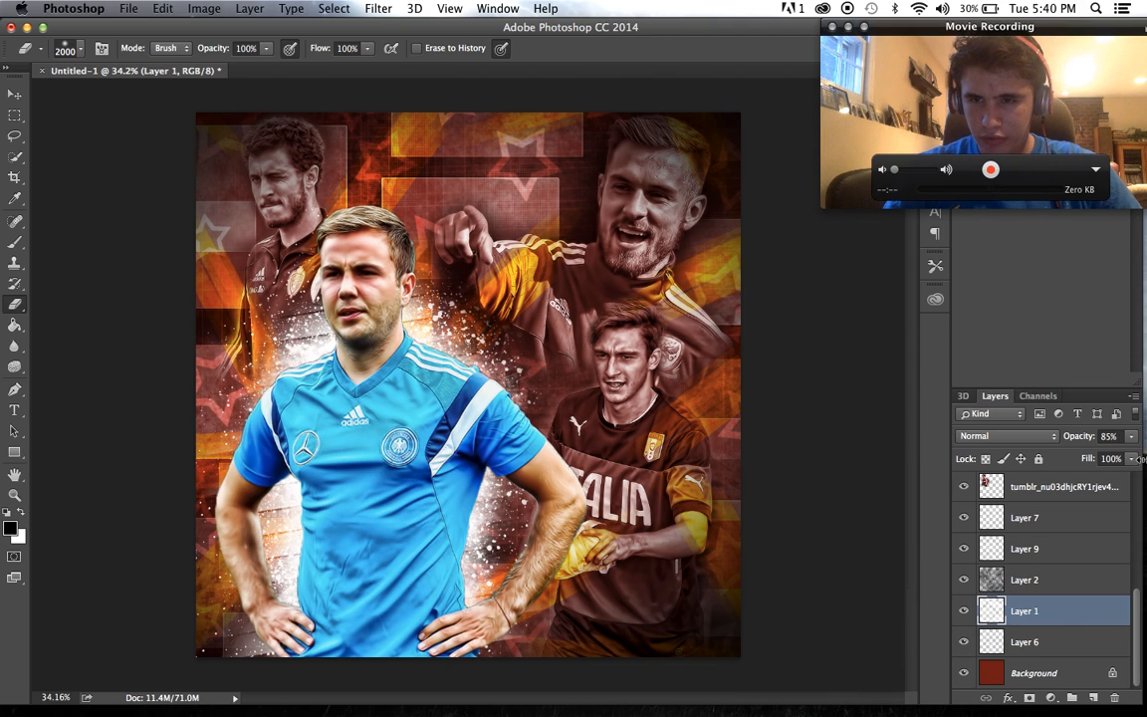
pyautogui.click(999, 579)
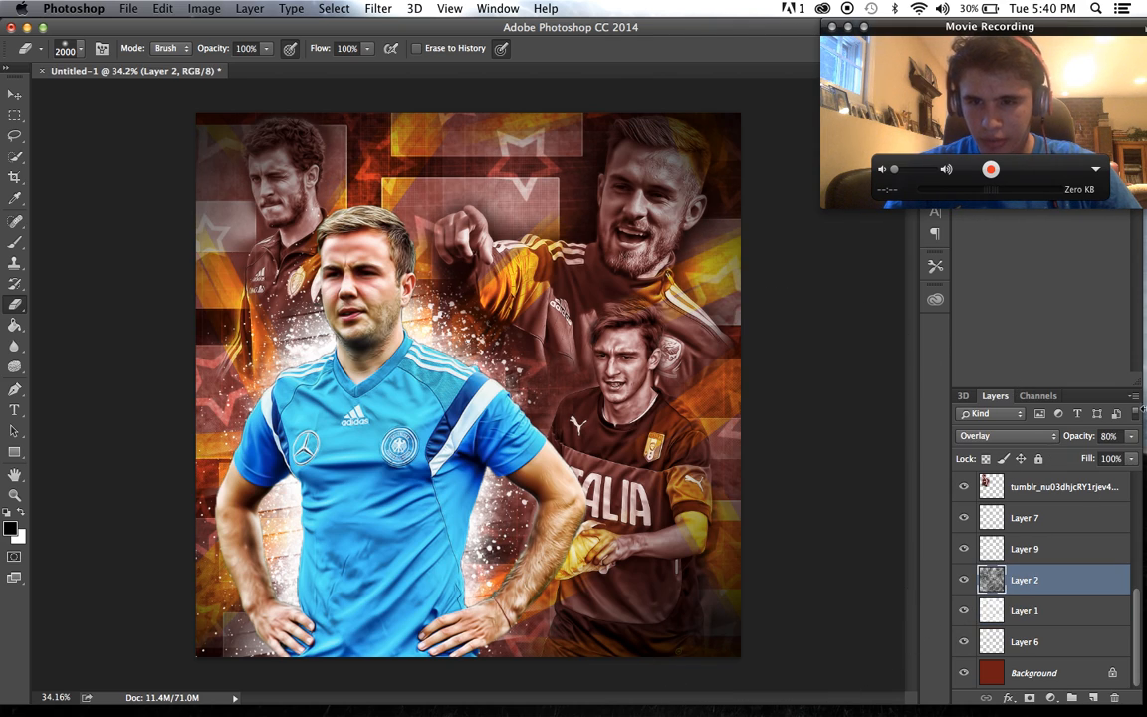
pyautogui.moveTo(1118, 453); pyautogui.dragTo(1135, 453)
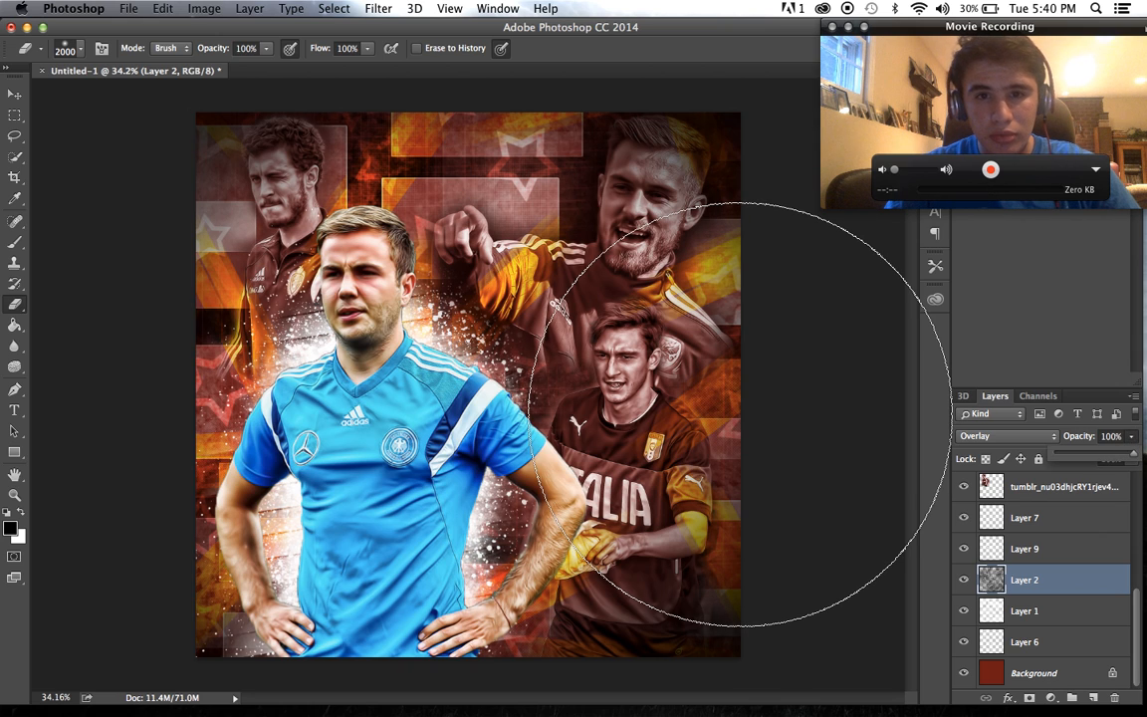
# - Lower the opacity of the rectangle-shapes layer, Layer 1, to 76%
pyautogui.scroll(2, 737, 419)
pyautogui.scroll(-1, 742, 416)
pyautogui.click(1018, 613)
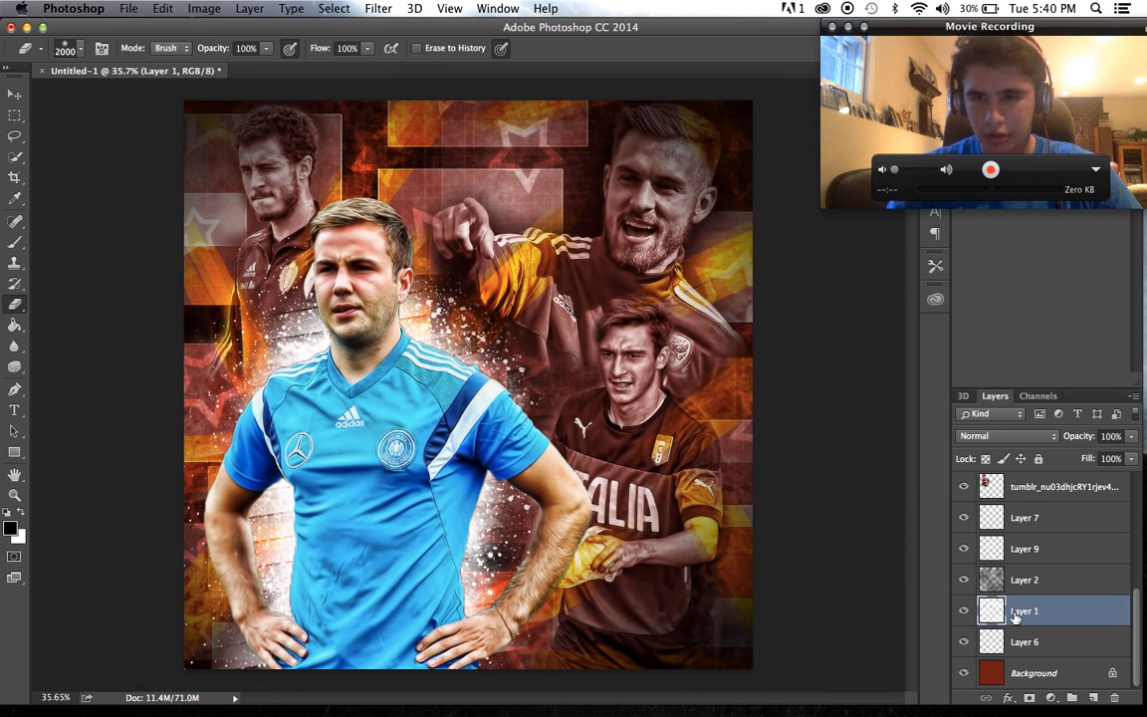
pyautogui.moveTo(1133, 453)
pyautogui.mouseDown()
pyautogui.moveTo(1095, 456)
pyautogui.moveTo(1114, 456)
pyautogui.mouseUp()
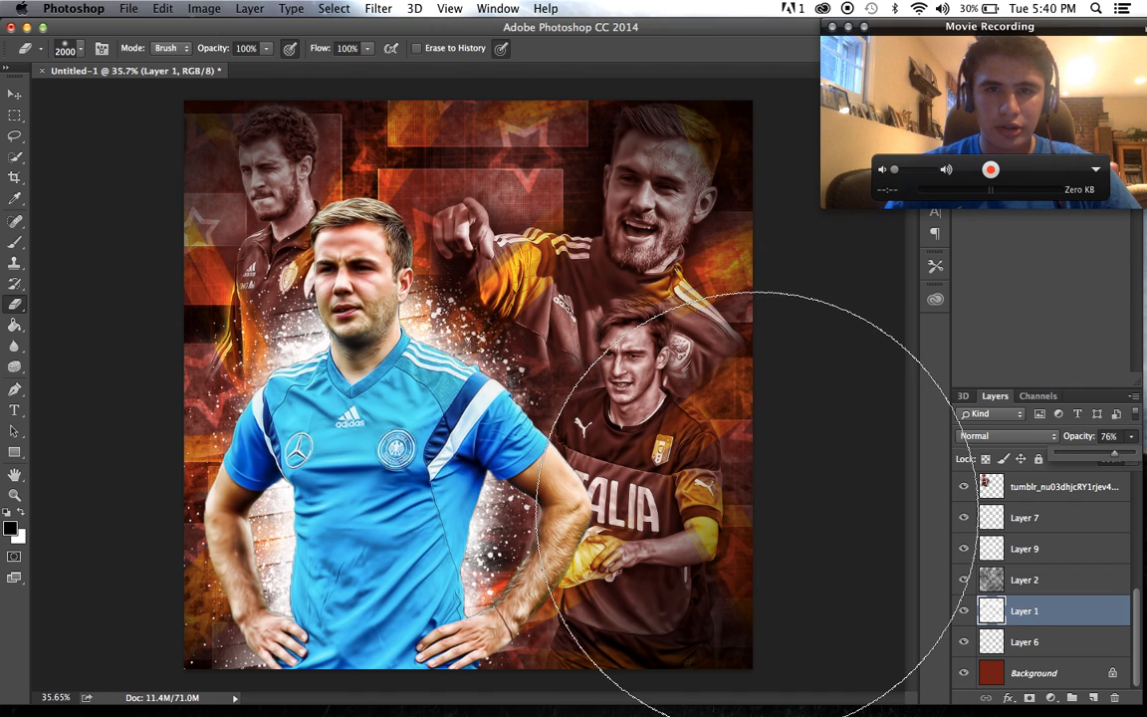
pyautogui.scroll(-2, 758, 501)
pyautogui.scroll(2, 757, 497)
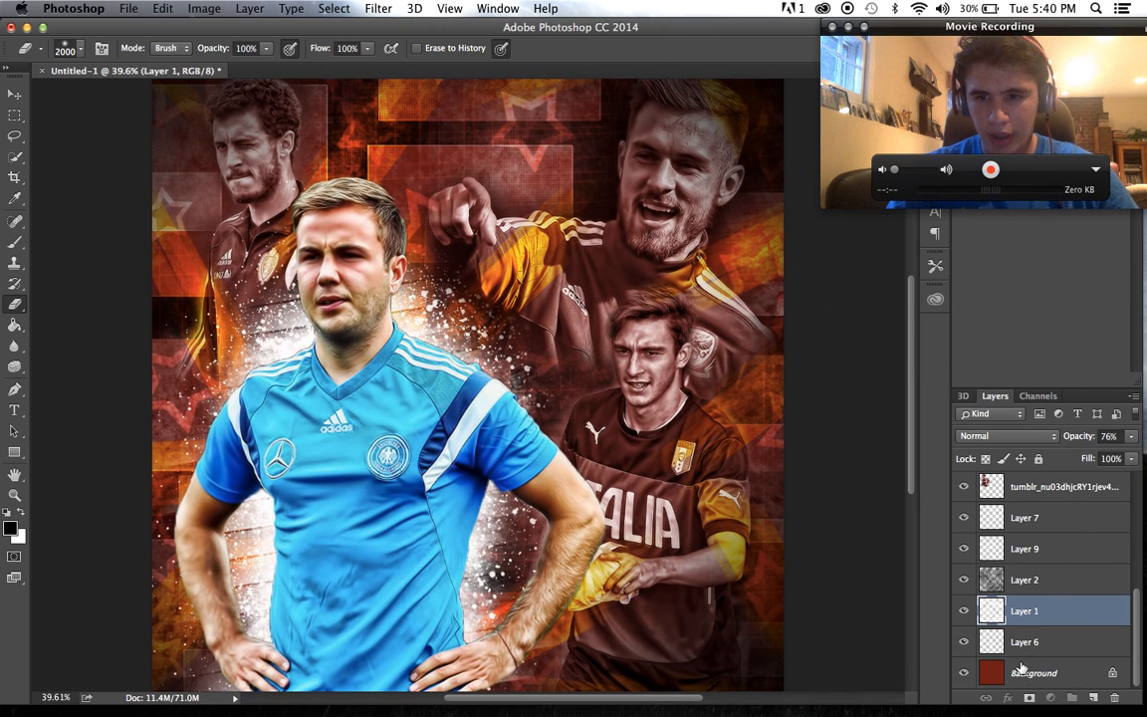
# - Choose a dark green foreground colour and fill the Background layer with it using the Paint Bucket
pyautogui.click(1036, 674)
pyautogui.click(11, 530)
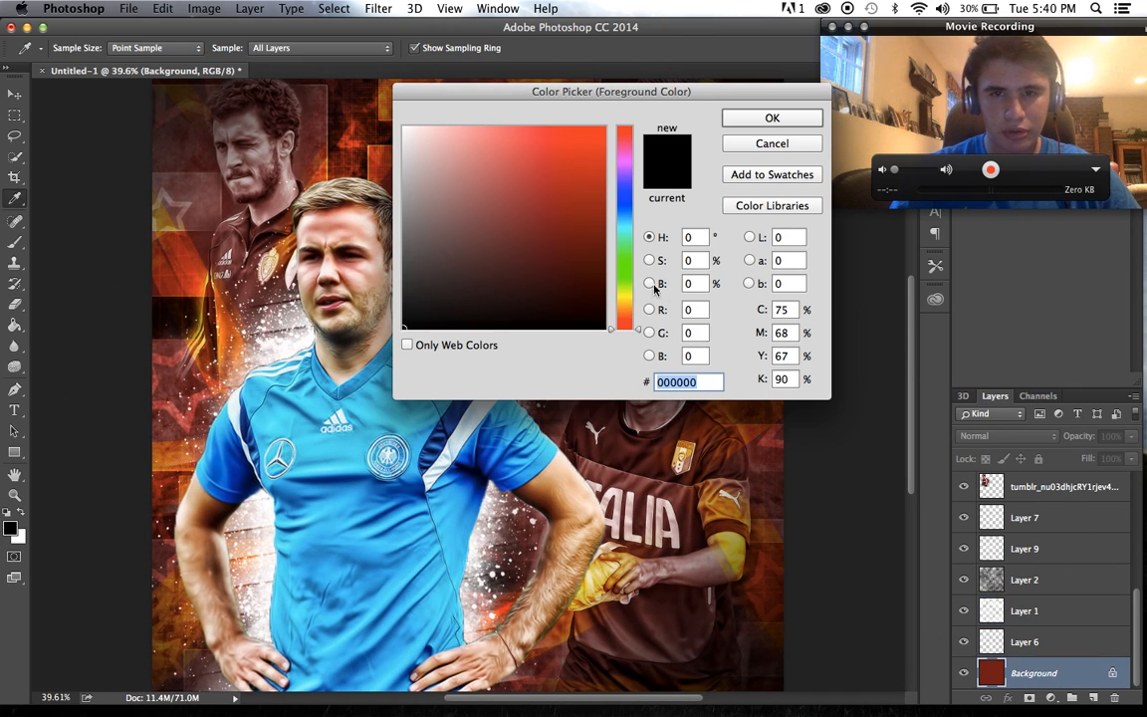
pyautogui.click(625, 268)
pyautogui.click(579, 270)
pyautogui.click(762, 126)
pyautogui.press('e')
pyautogui.click(461, 292)
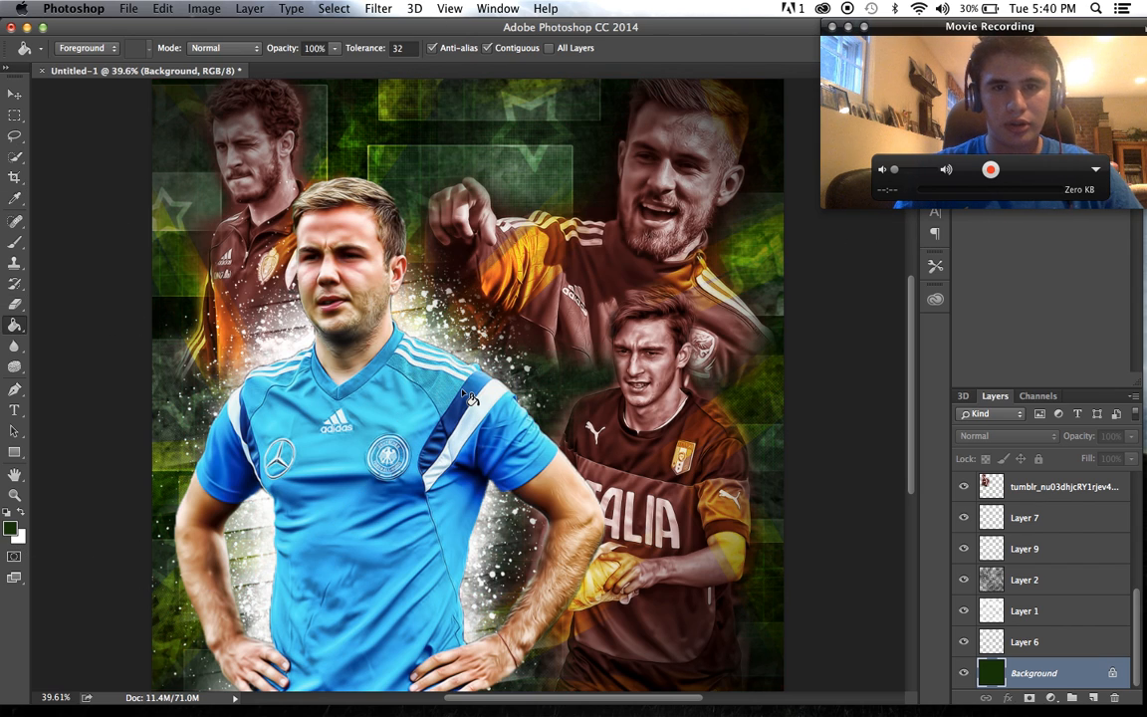
pyautogui.scroll(-3, 463, 339)
pyautogui.scroll(4, 468, 398)
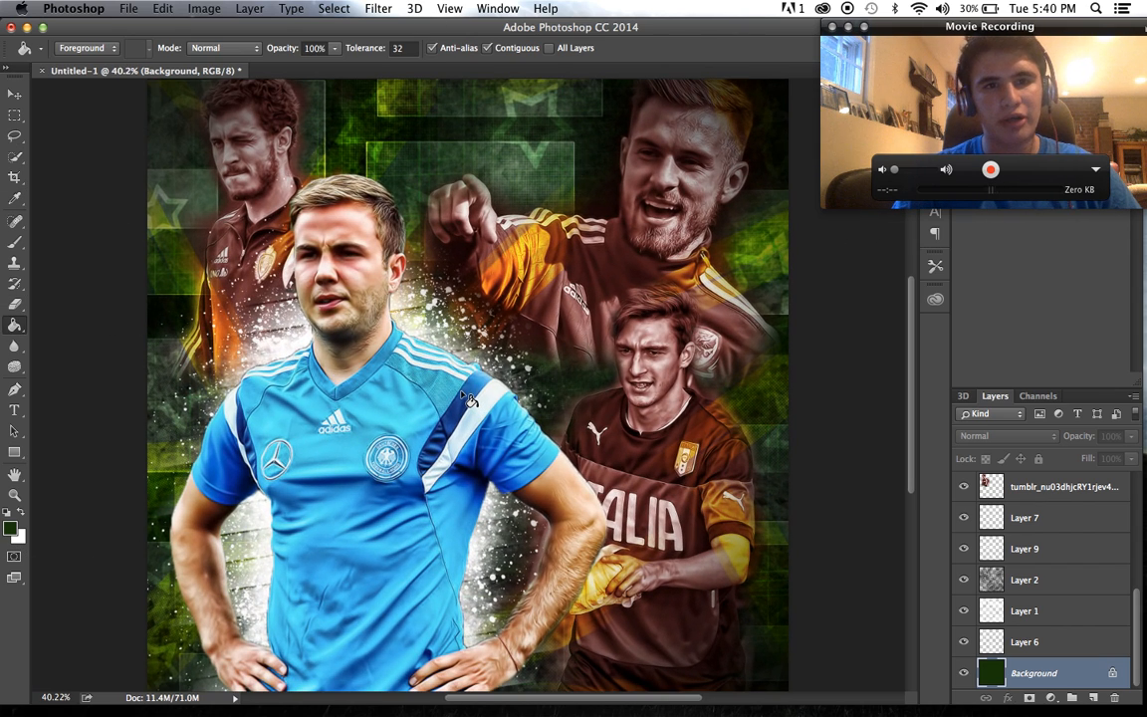
pyautogui.scroll(-2, 468, 397)
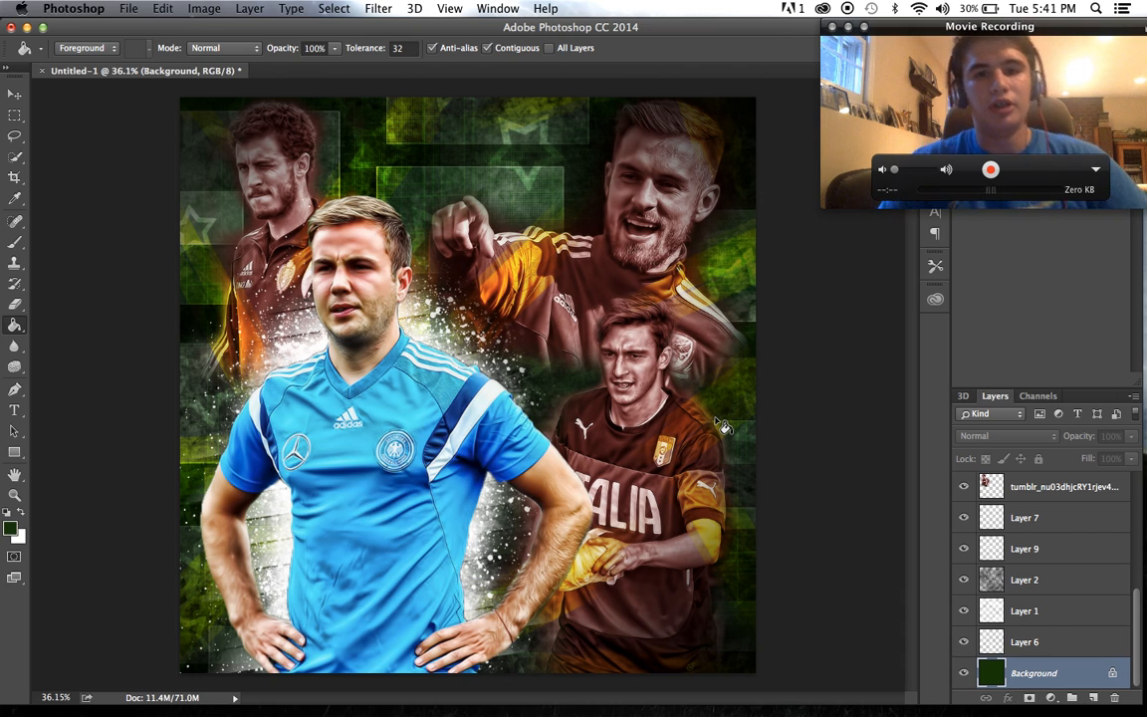
# - Add the text "WFA" in a small box near the pointing player's hand and colour it white
pyautogui.click(14, 409)
pyautogui.moveTo(488, 174); pyautogui.dragTo(565, 211)
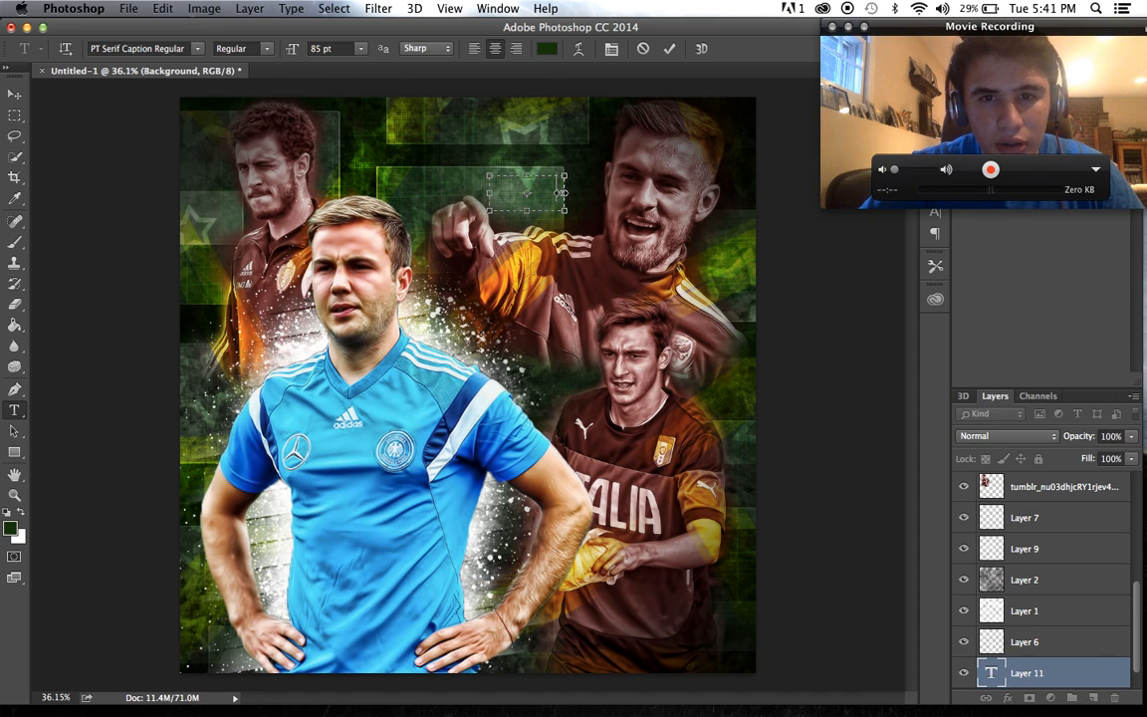
pyautogui.moveTo(555, 186); pyautogui.dragTo(429, 180)
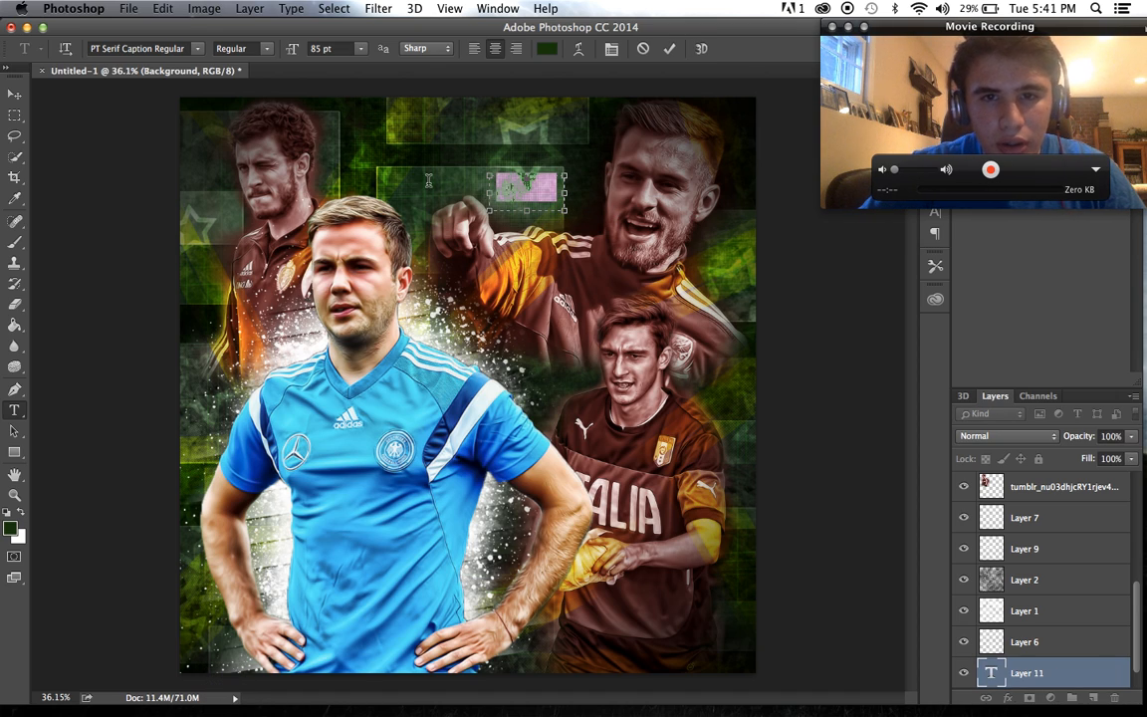
pyautogui.click(547, 49)
pyautogui.click(404, 129)
pyautogui.click(741, 121)
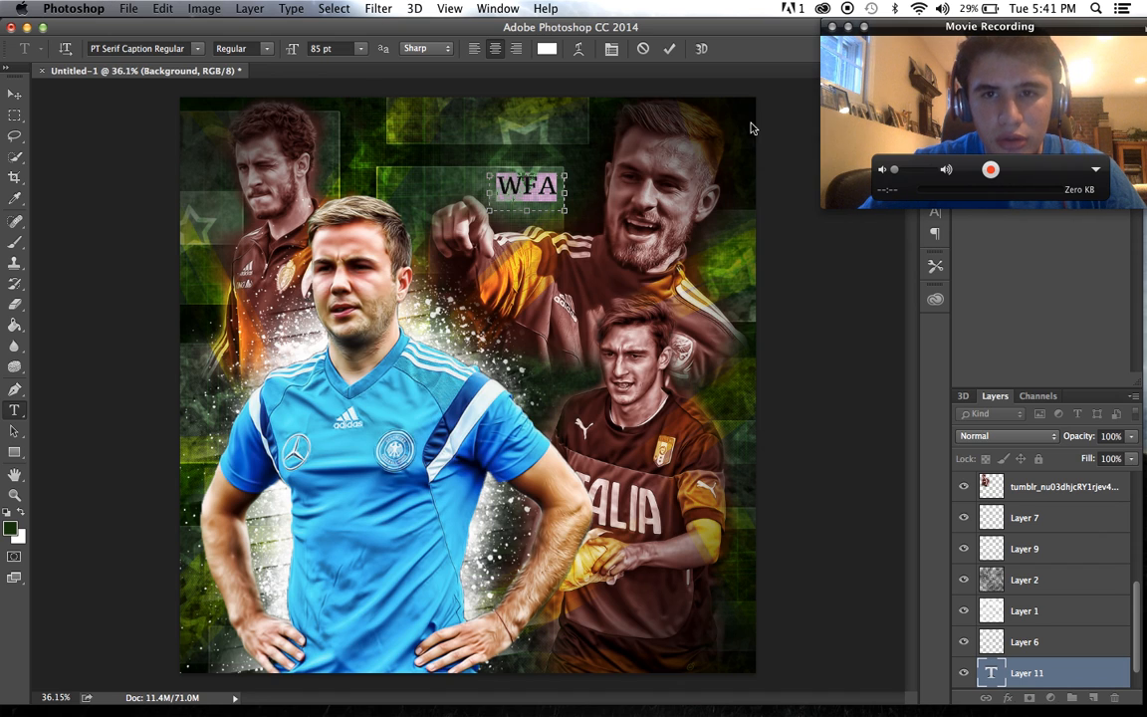
# - Set the WFA text's font to EagleSans-Bold Bold and reduce its size
pyautogui.click(197, 48)
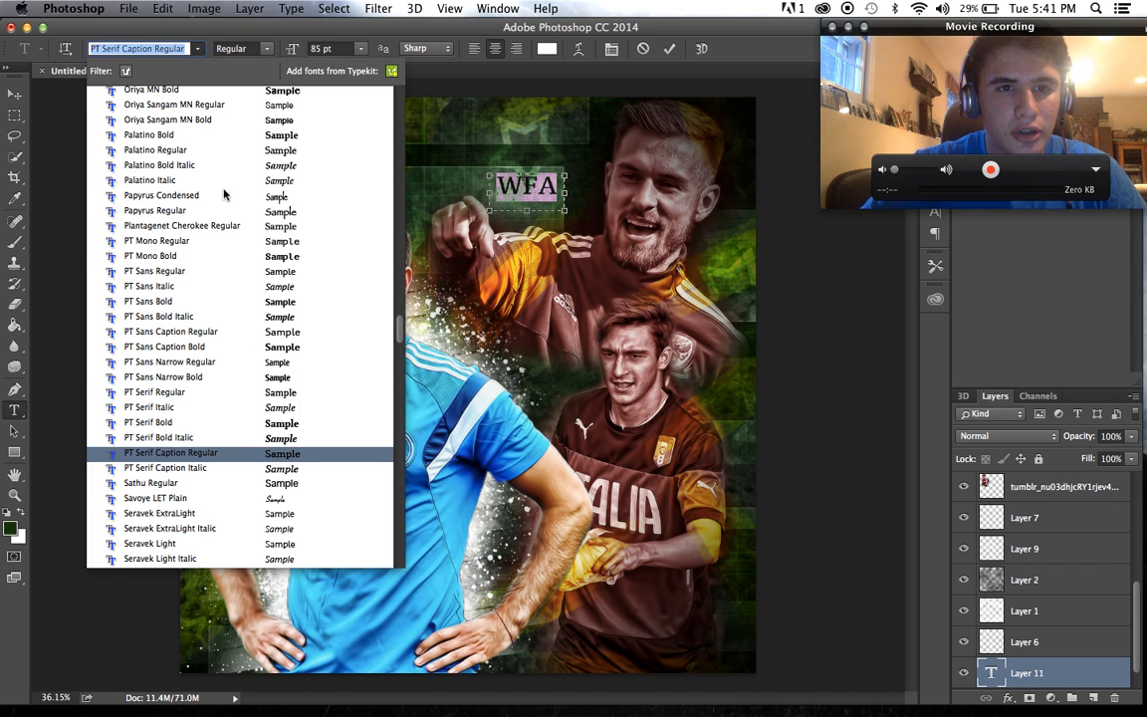
pyautogui.scroll(15, 220, 349)
pyautogui.scroll(-10, 253, 353)
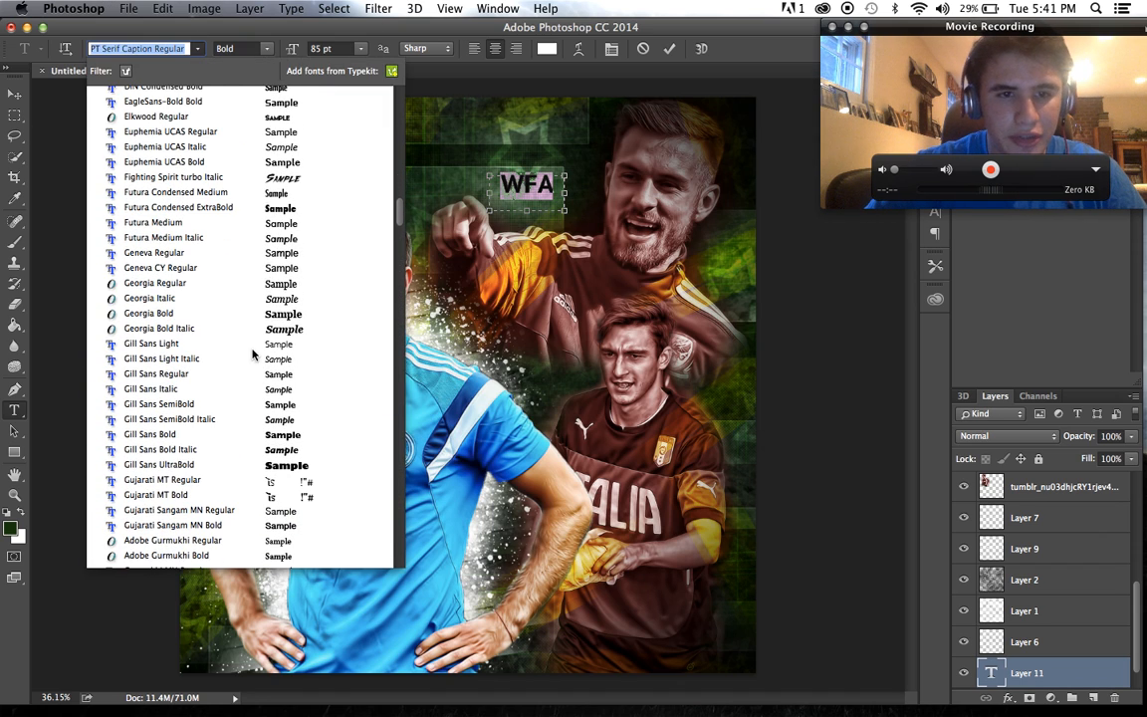
pyautogui.scroll(2, 253, 353)
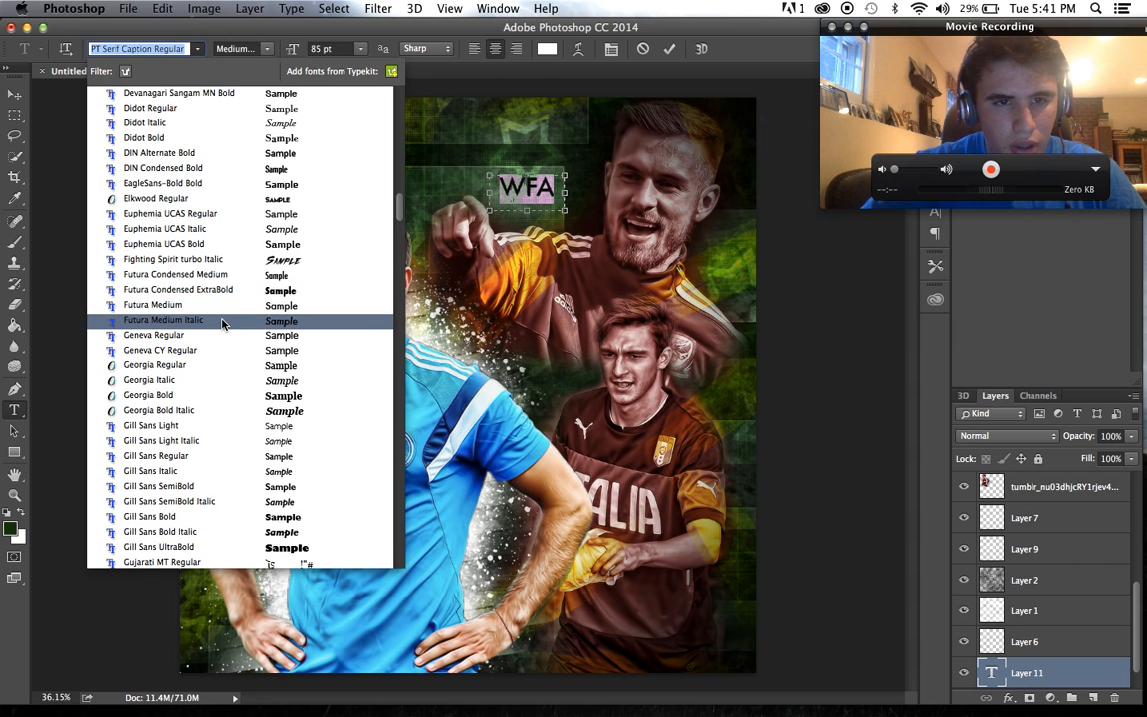
pyautogui.click(251, 185)
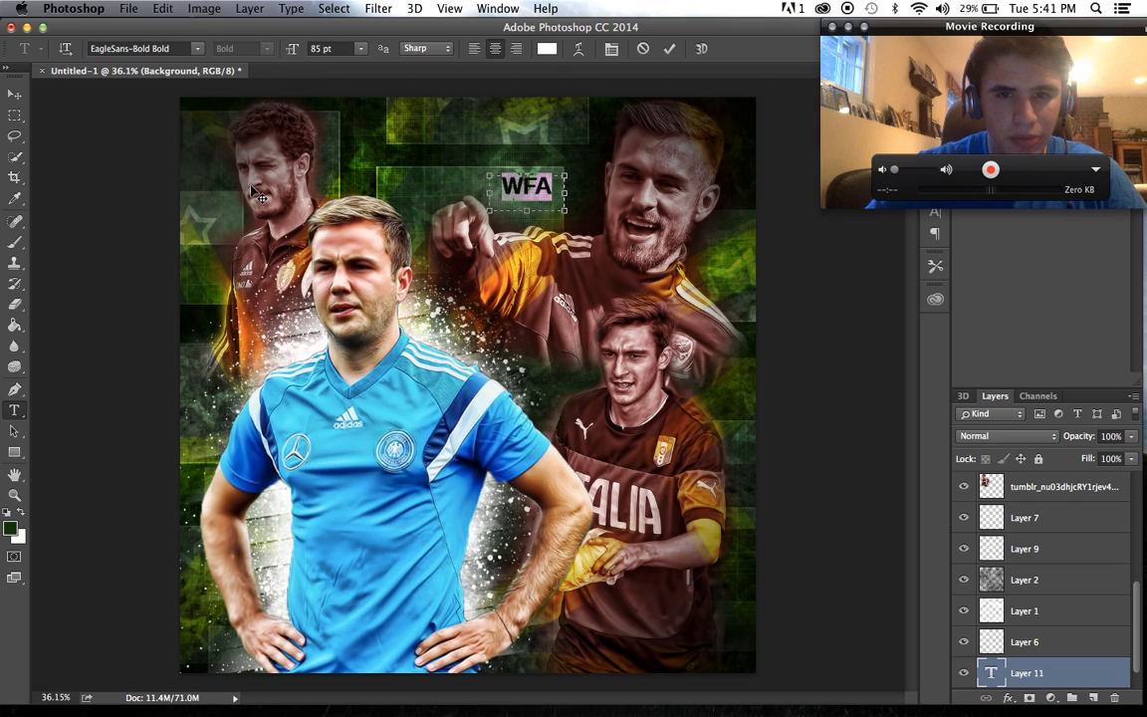
pyautogui.click(359, 48)
pyautogui.click(319, 186)
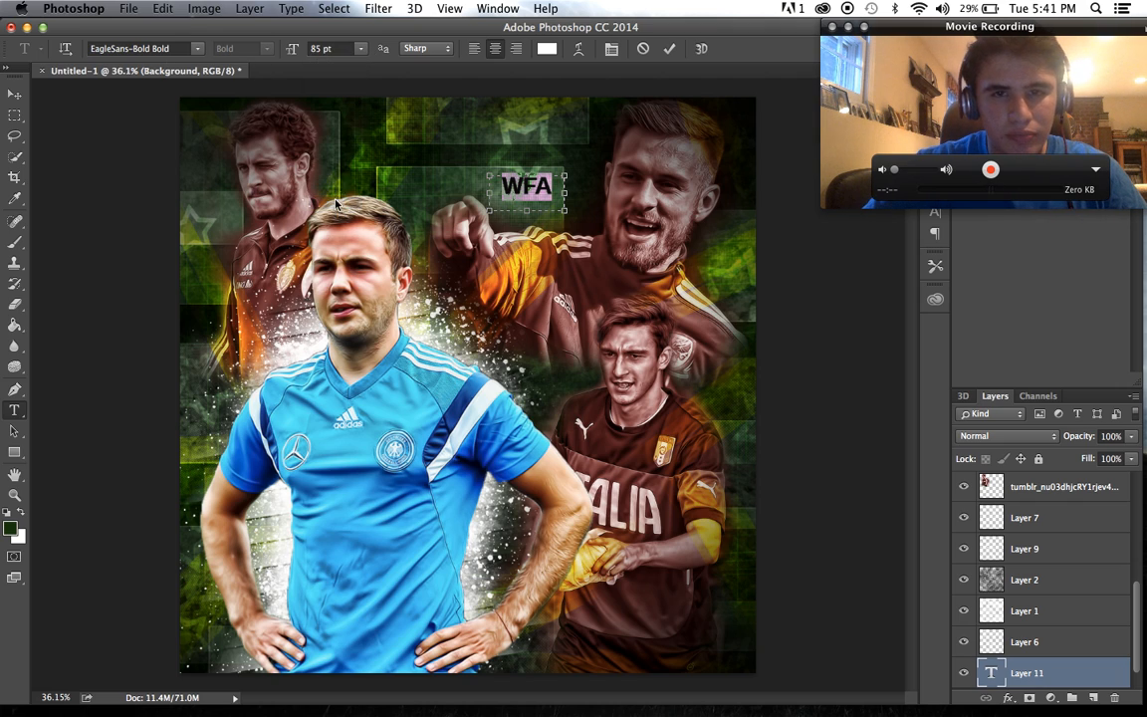
# - Move the WFA text into the dark gap between the main player's shoulder and the player in the Italia shirt
pyautogui.click(14, 93)
pyautogui.moveTo(473, 145); pyautogui.dragTo(423, 191)
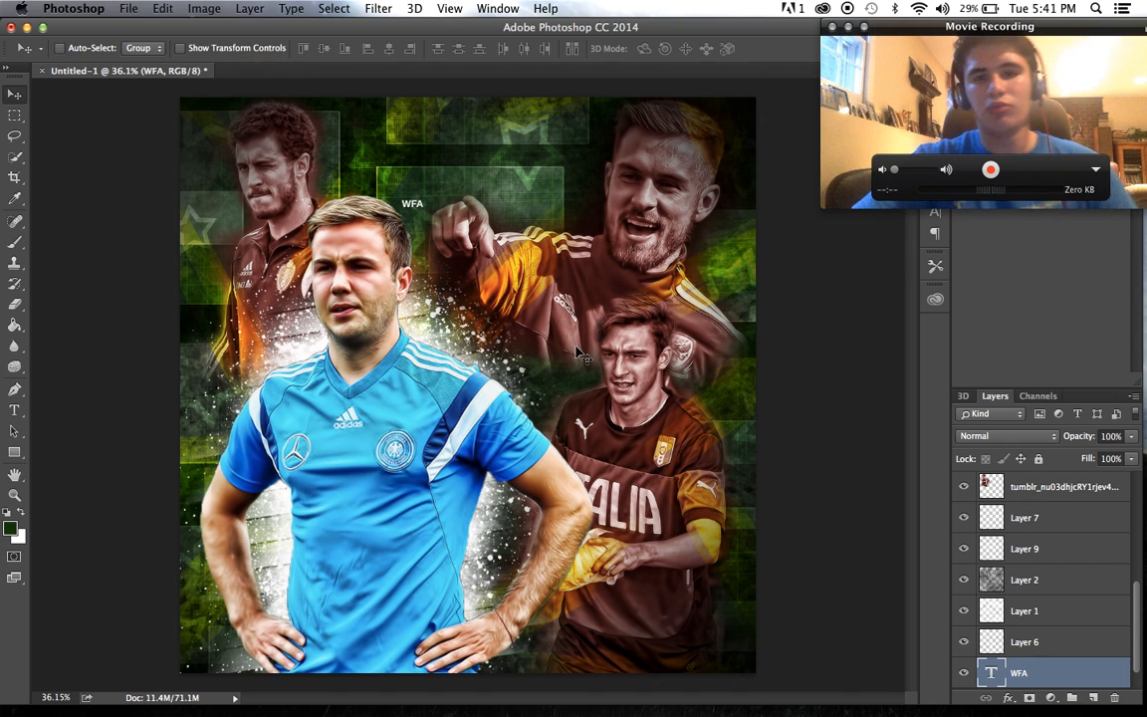
pyautogui.scroll(-1, 567, 344)
pyautogui.scroll(3, 568, 344)
pyautogui.moveTo(464, 264); pyautogui.dragTo(633, 474)
pyautogui.scroll(-3, 557, 493)
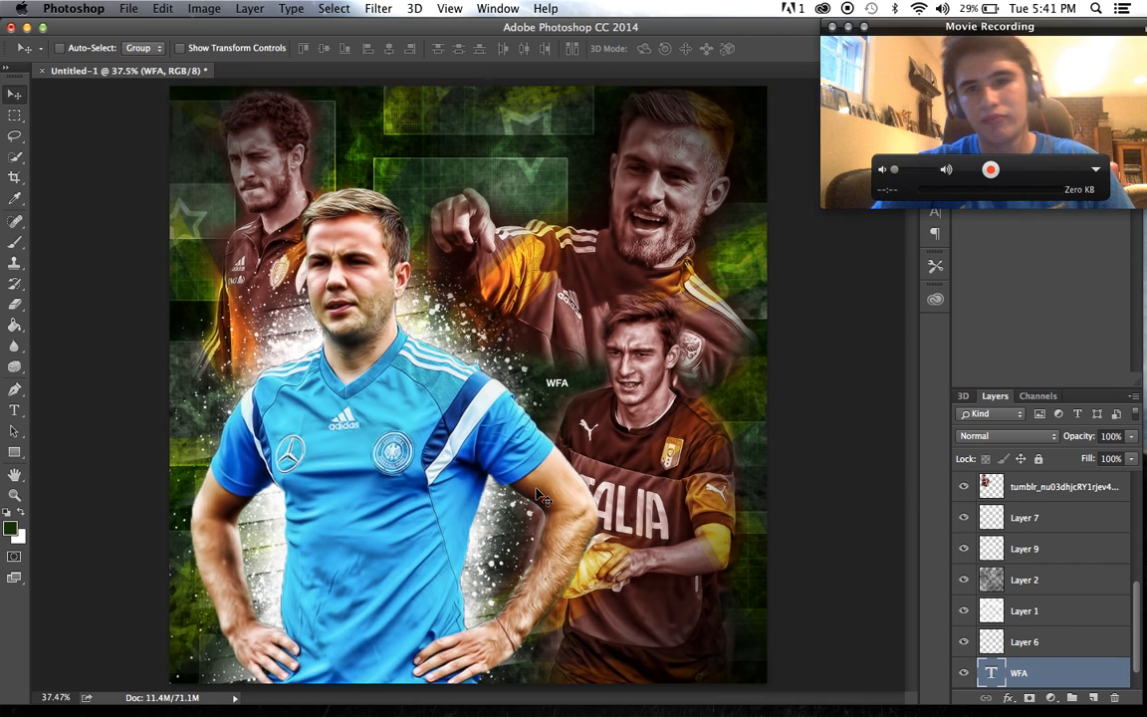
pyautogui.scroll(1, 552, 502)
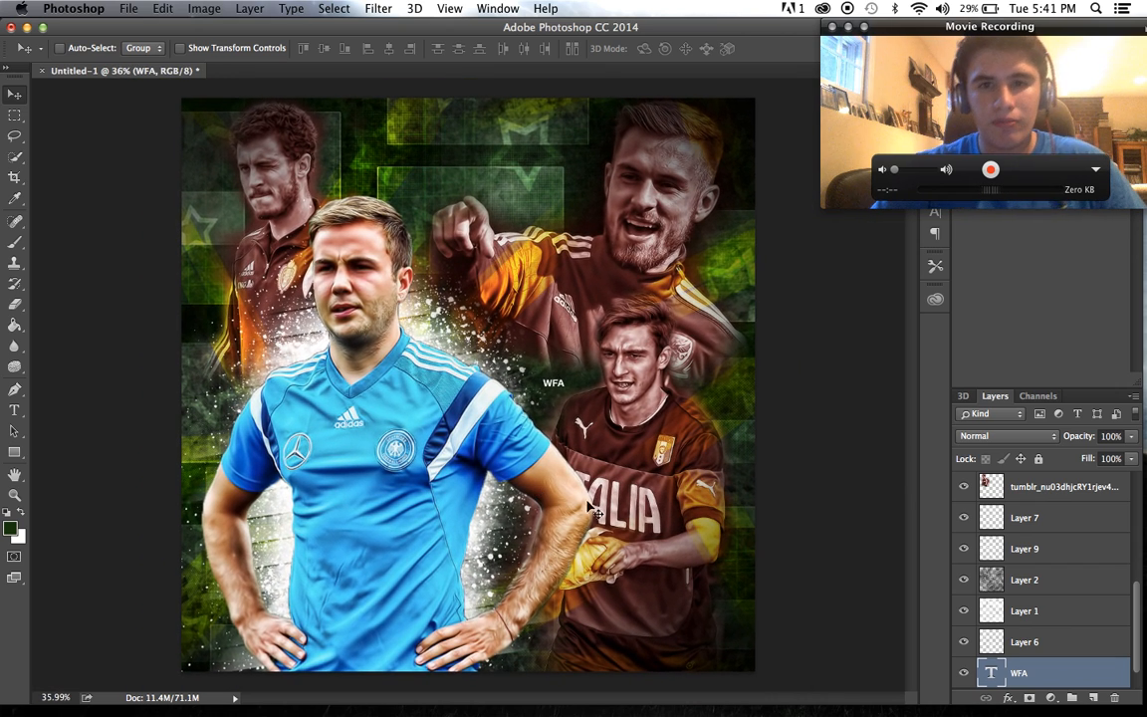